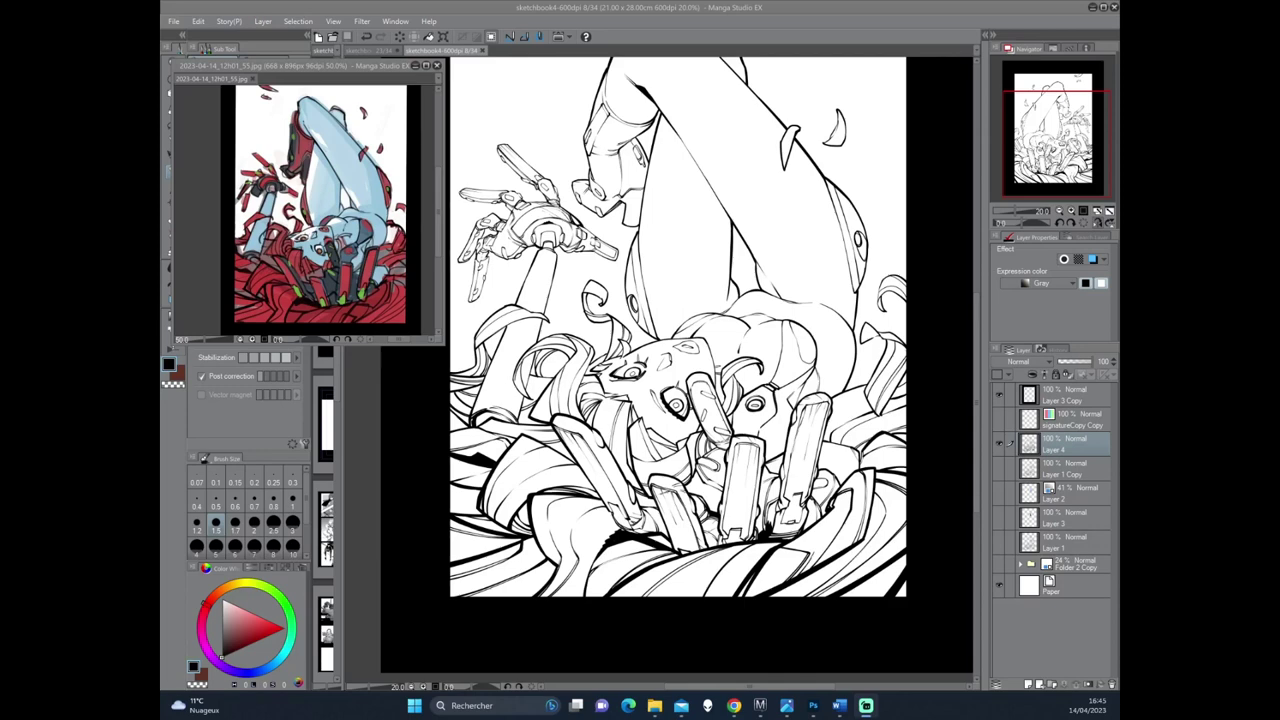
Add Layer 5 above Layer 1 Copy with its expression color set to Color.
{"action": "left_click", "coordinate": [1040, 474]}
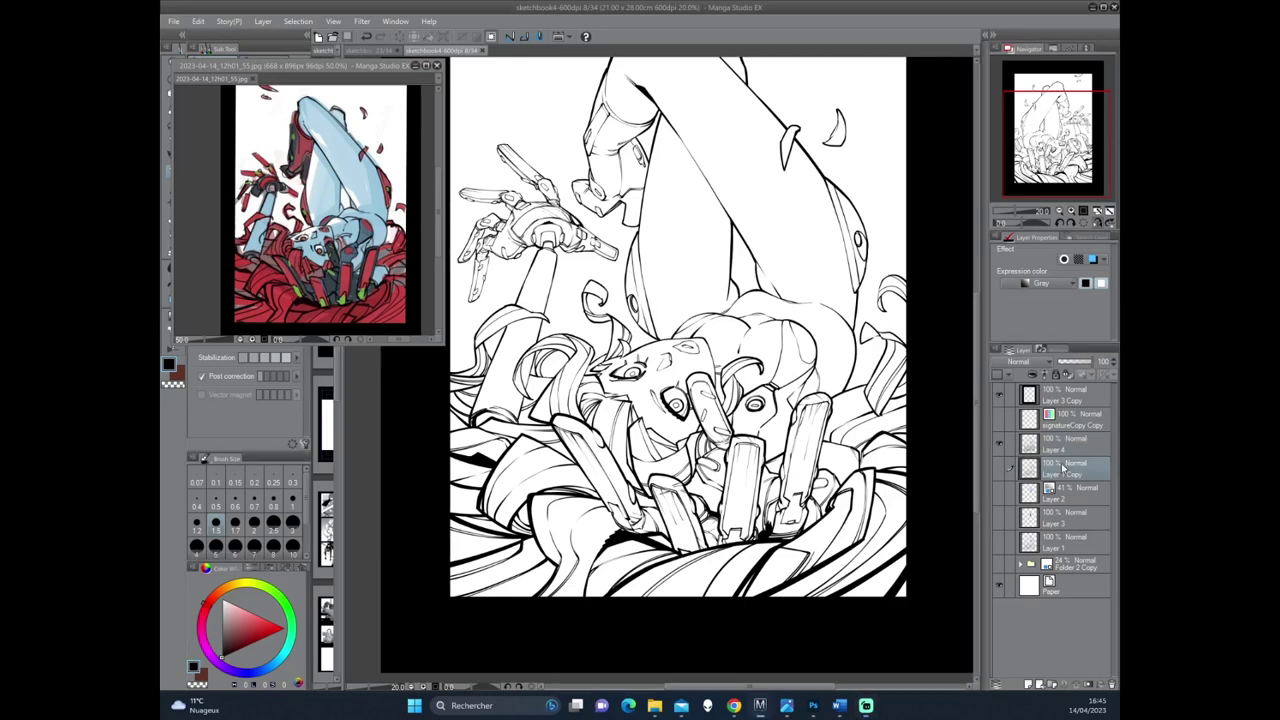
{"action": "left_click", "coordinate": [1027, 684]}
{"action": "left_click", "coordinate": [1040, 283]}
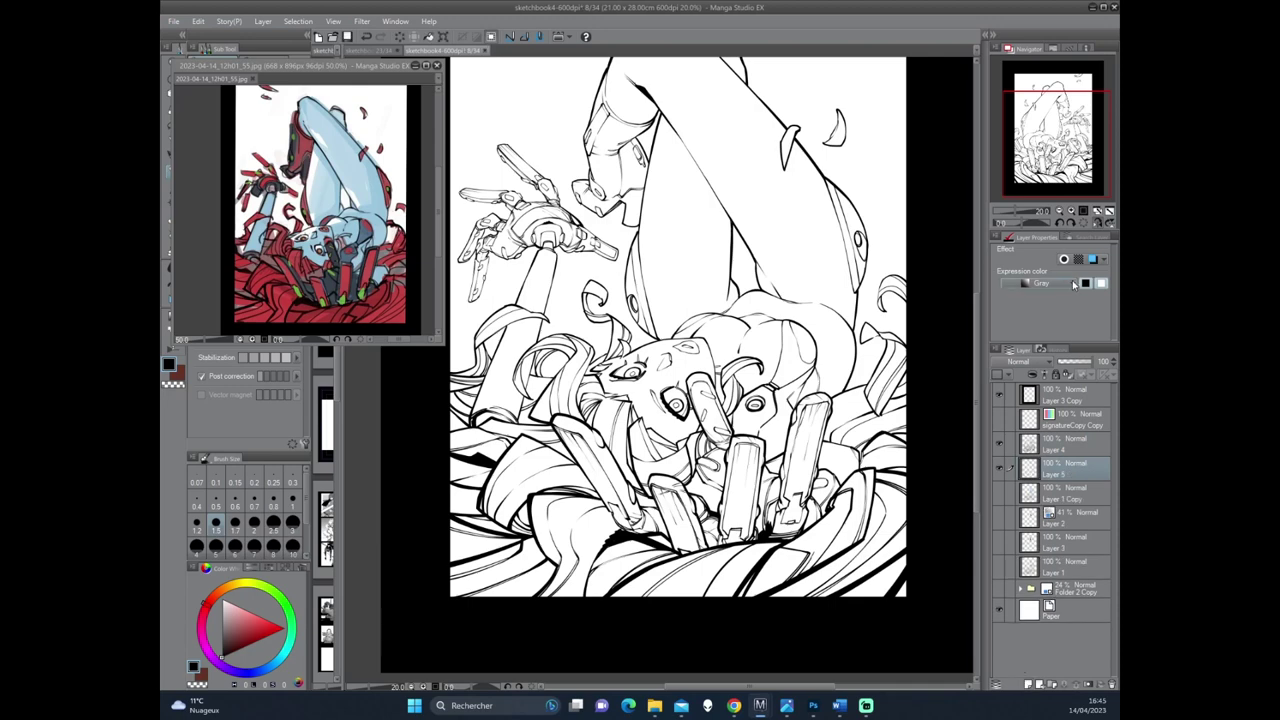
{"action": "left_click", "coordinate": [1010, 302]}
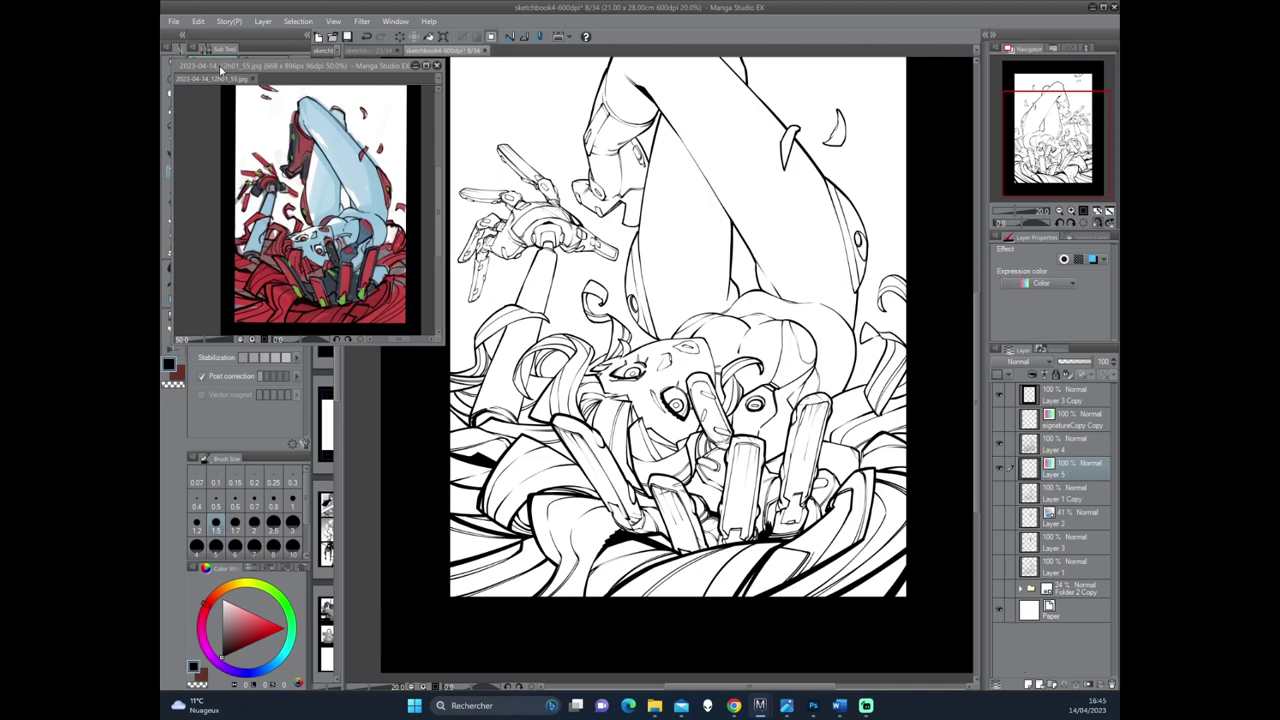
Move the reference window aside and select the Fill tool with its fill options.
{"action": "left_click_drag", "start_coordinate": [221, 69], "coordinate": [255, 76]}
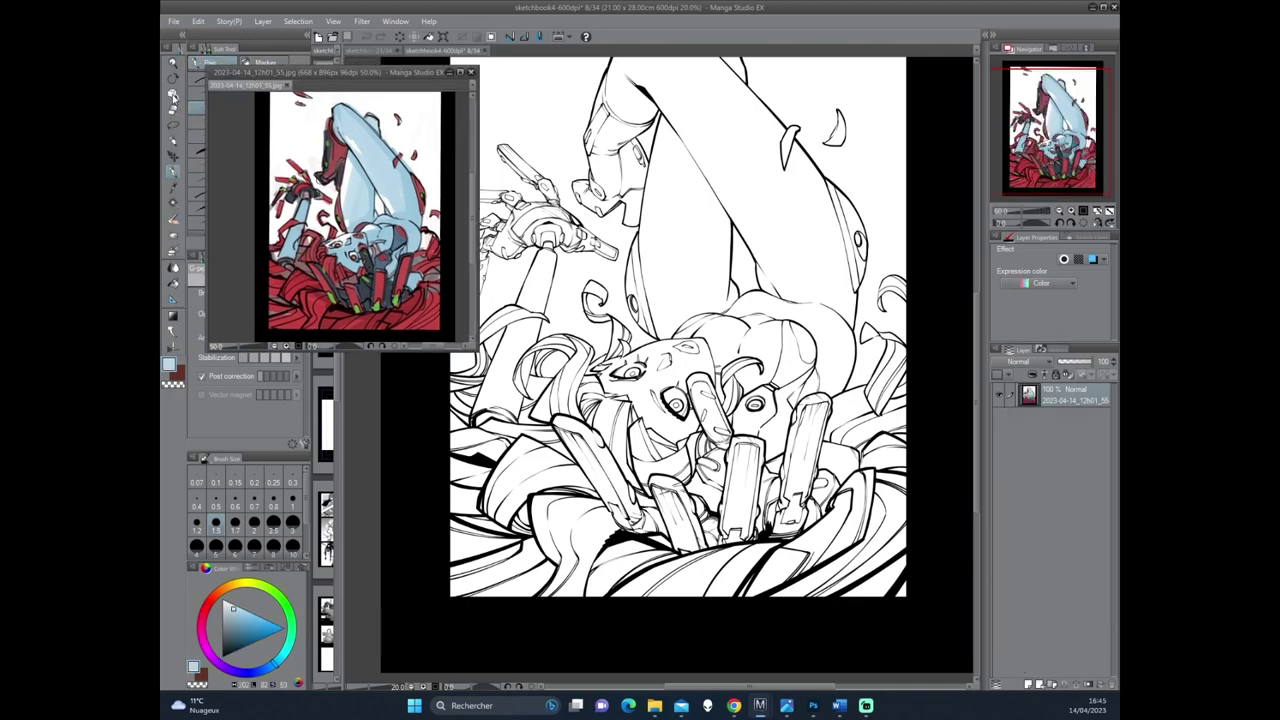
{"action": "left_click", "coordinate": [175, 283]}
{"action": "left_click", "coordinate": [199, 140]}
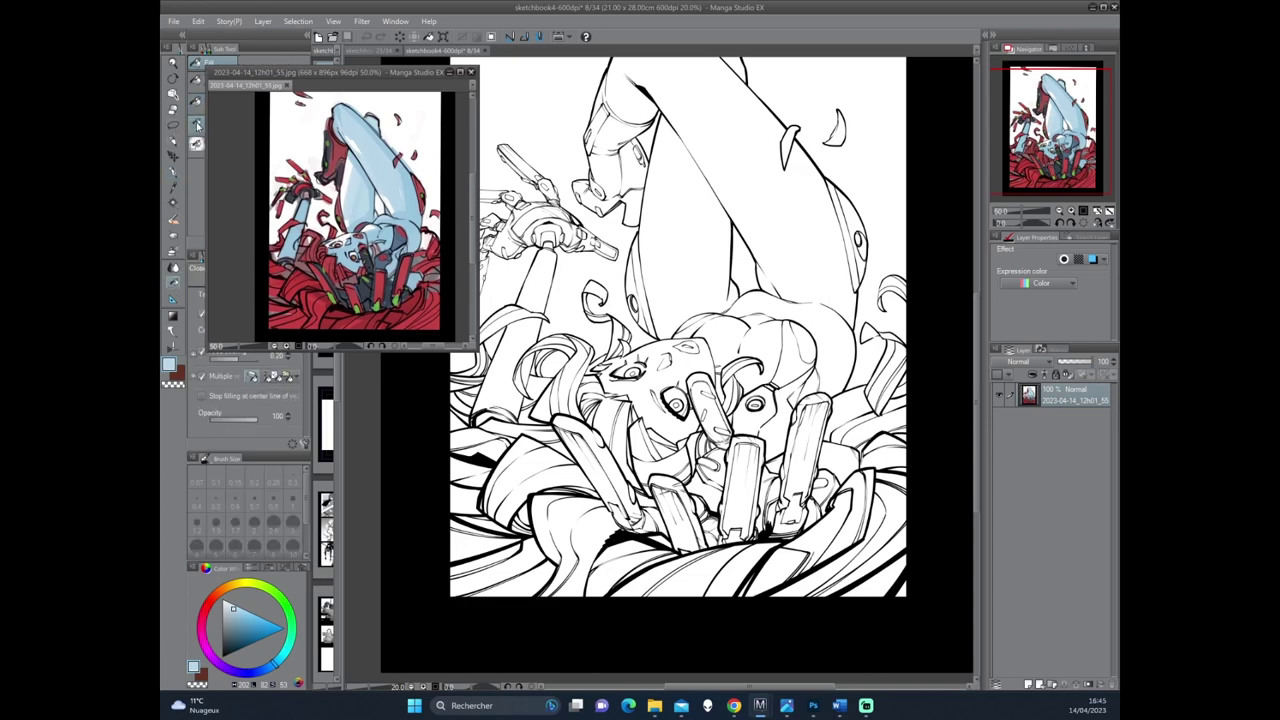
{"action": "left_click", "coordinate": [704, 234]}
{"action": "scroll", "coordinate": [745, 260], "scroll_direction": "down", "scroll_amount": 2}
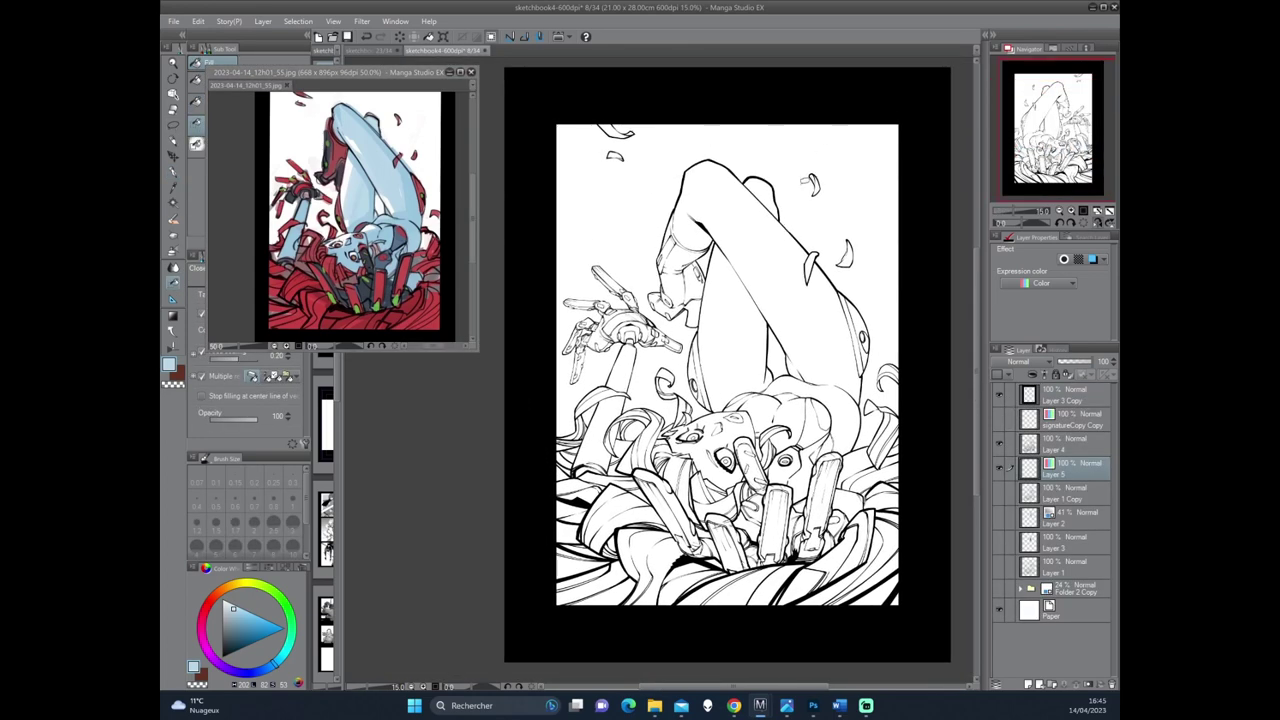
Fill the small shards and the enclosed figure with light blue.
{"action": "left_click", "coordinate": [616, 131]}
{"action": "left_click", "coordinate": [614, 156]}
{"action": "mouse_move", "coordinate": [676, 145]}
{"action": "left_mouse_down"}
{"action": "mouse_move", "coordinate": [629, 641]}
{"action": "mouse_move", "coordinate": [923, 531]}
{"action": "mouse_move", "coordinate": [866, 155]}
{"action": "mouse_move", "coordinate": [637, 156]}
{"action": "mouse_move", "coordinate": [676, 145]}
{"action": "left_mouse_up"}
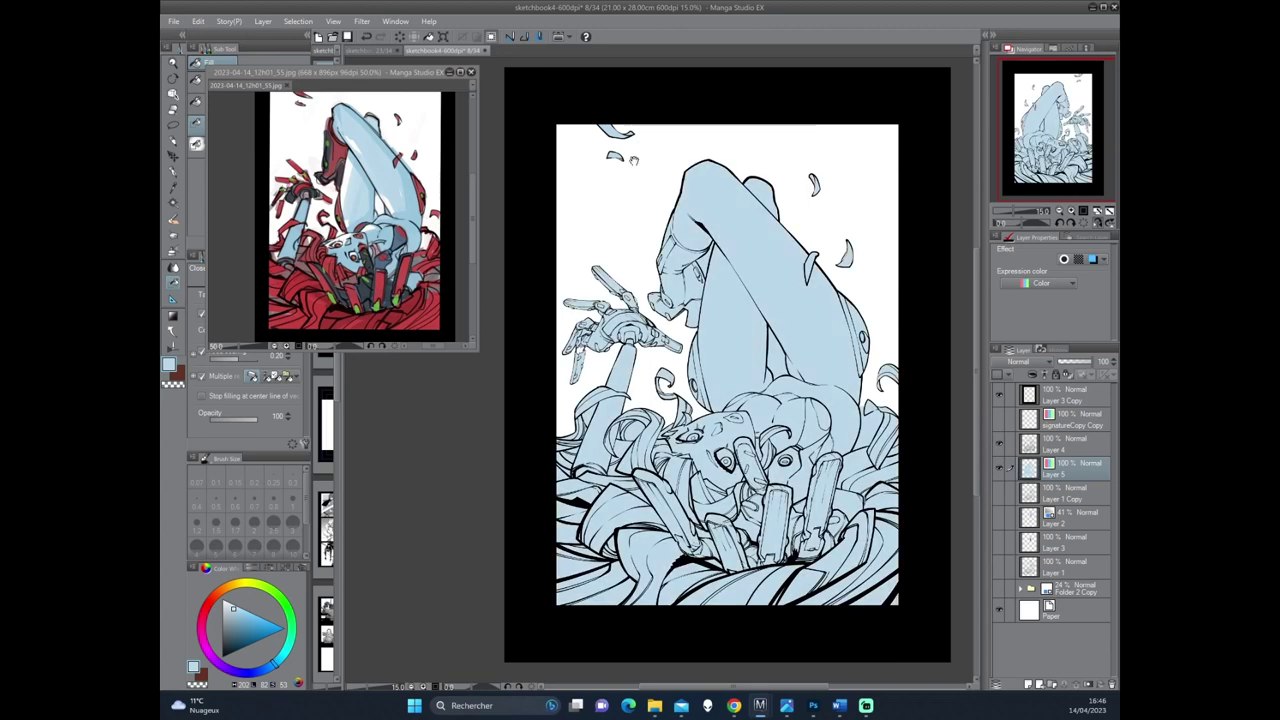
Switch the fill method and patch a missed gap near the face in light blue.
{"action": "left_click", "coordinate": [199, 106]}
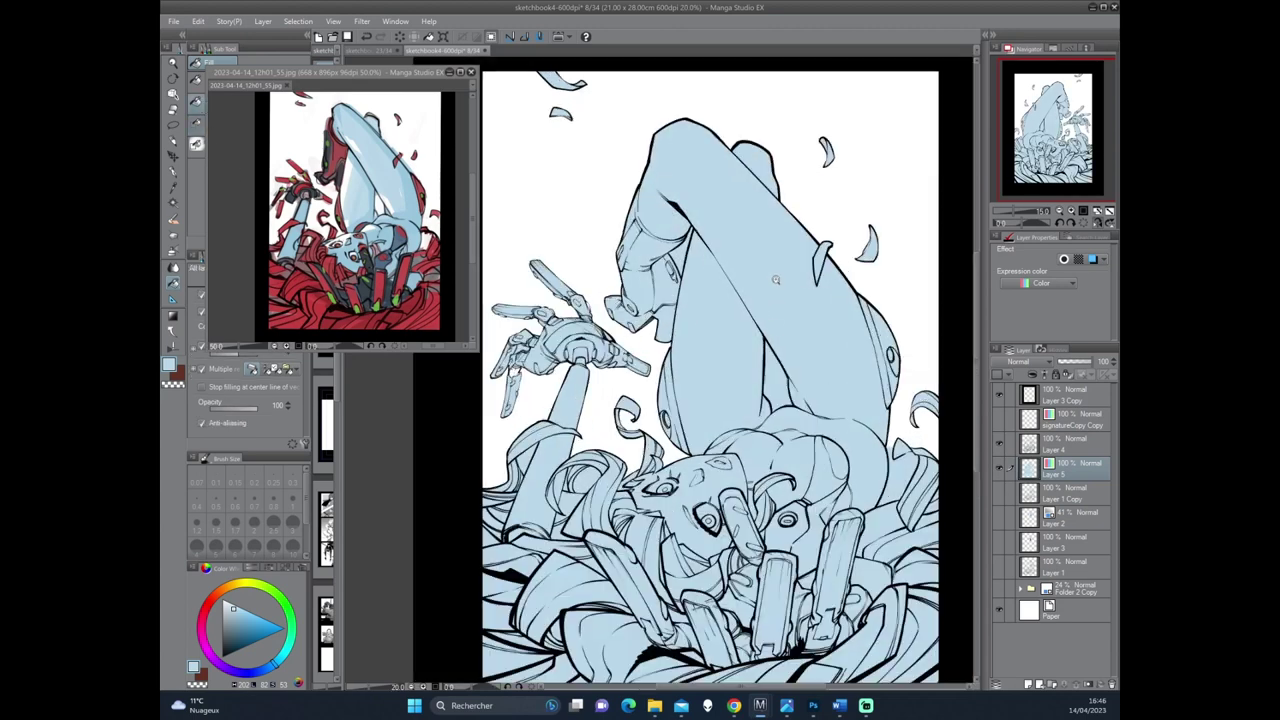
{"action": "scroll", "coordinate": [763, 222], "scroll_direction": "up", "scroll_amount": 4}
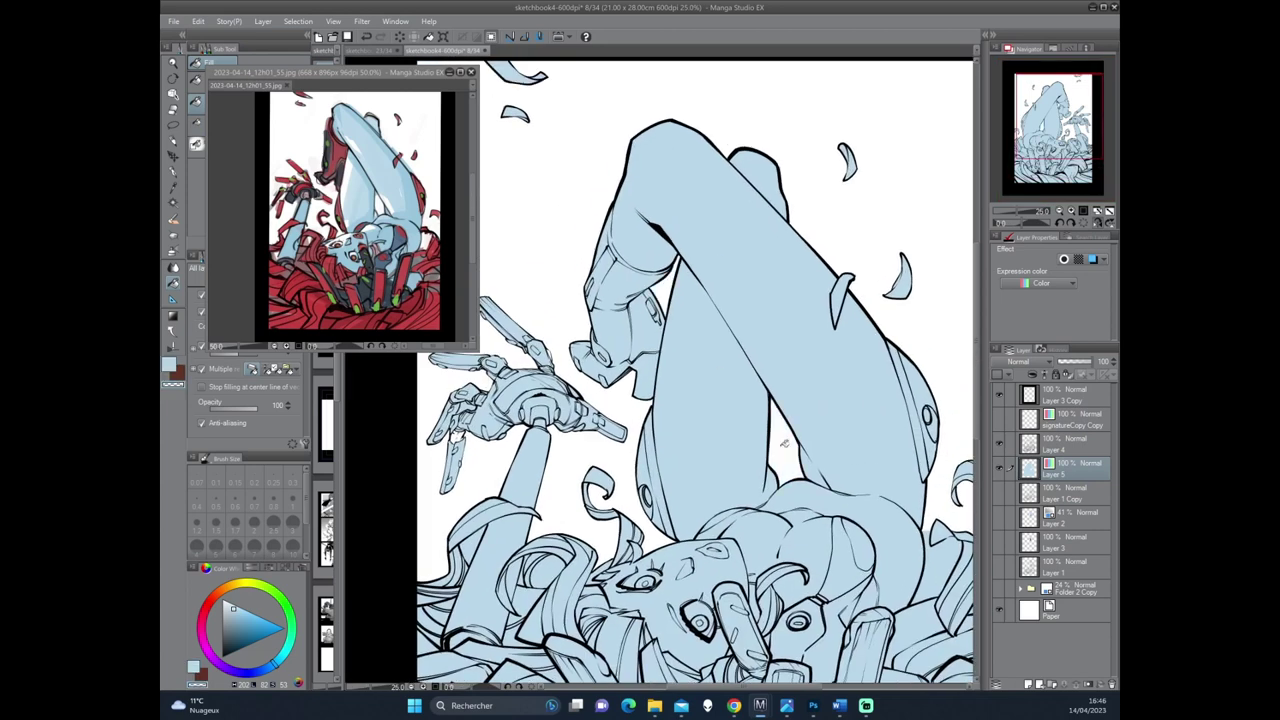
{"action": "left_click_drag", "start_coordinate": [609, 422], "coordinate": [749, 426]}
{"action": "scroll", "coordinate": [625, 396], "scroll_direction": "up", "scroll_amount": 2}
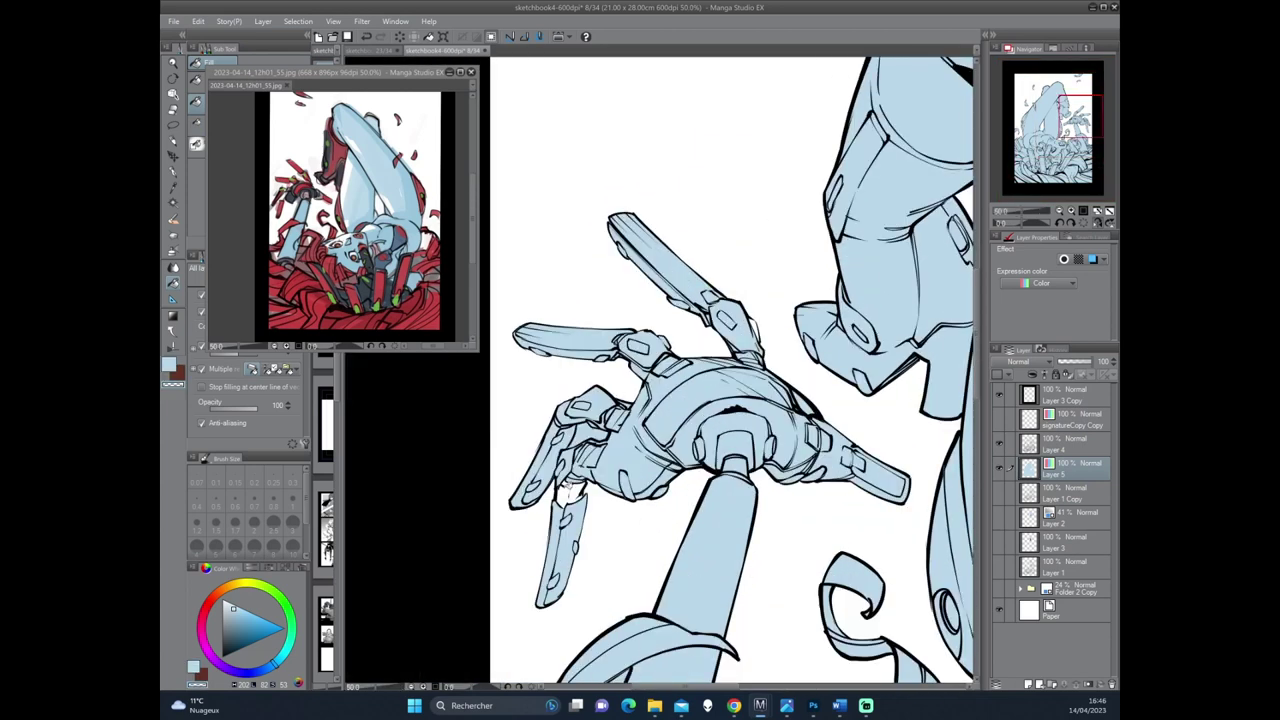
{"action": "key", "text": "c"}
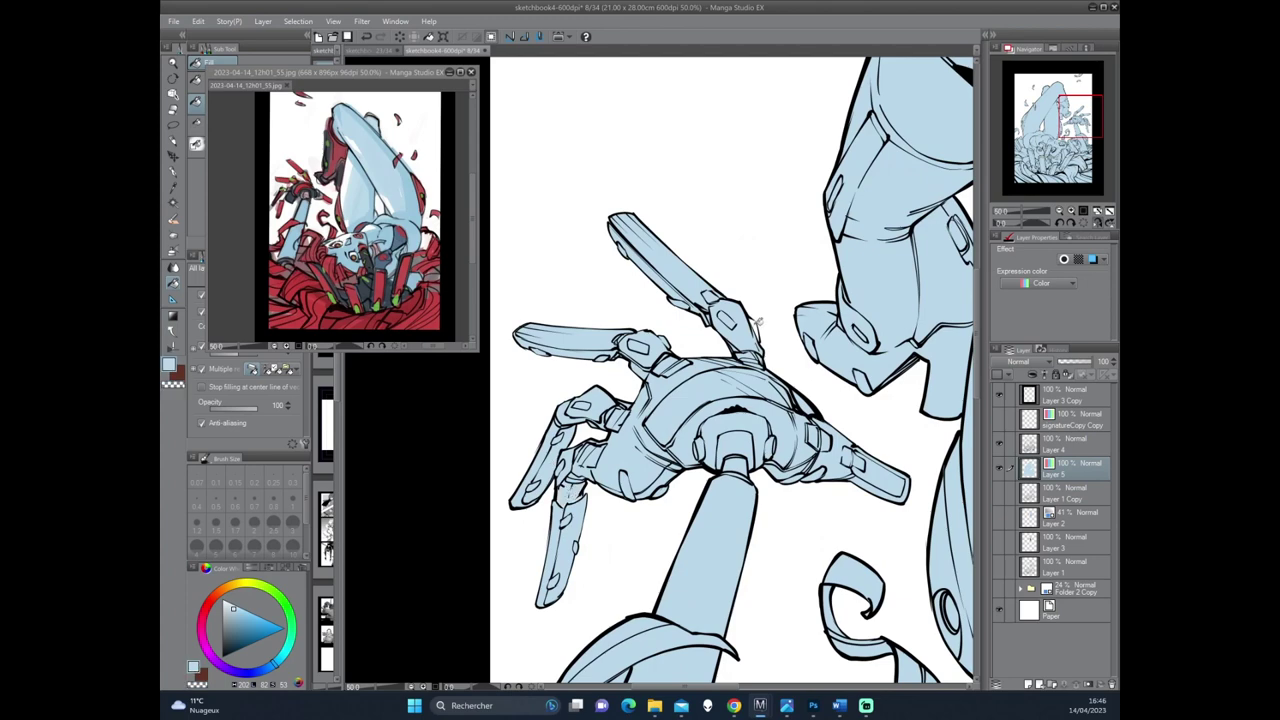
{"action": "left_click_drag", "start_coordinate": [748, 349], "coordinate": [676, 462]}
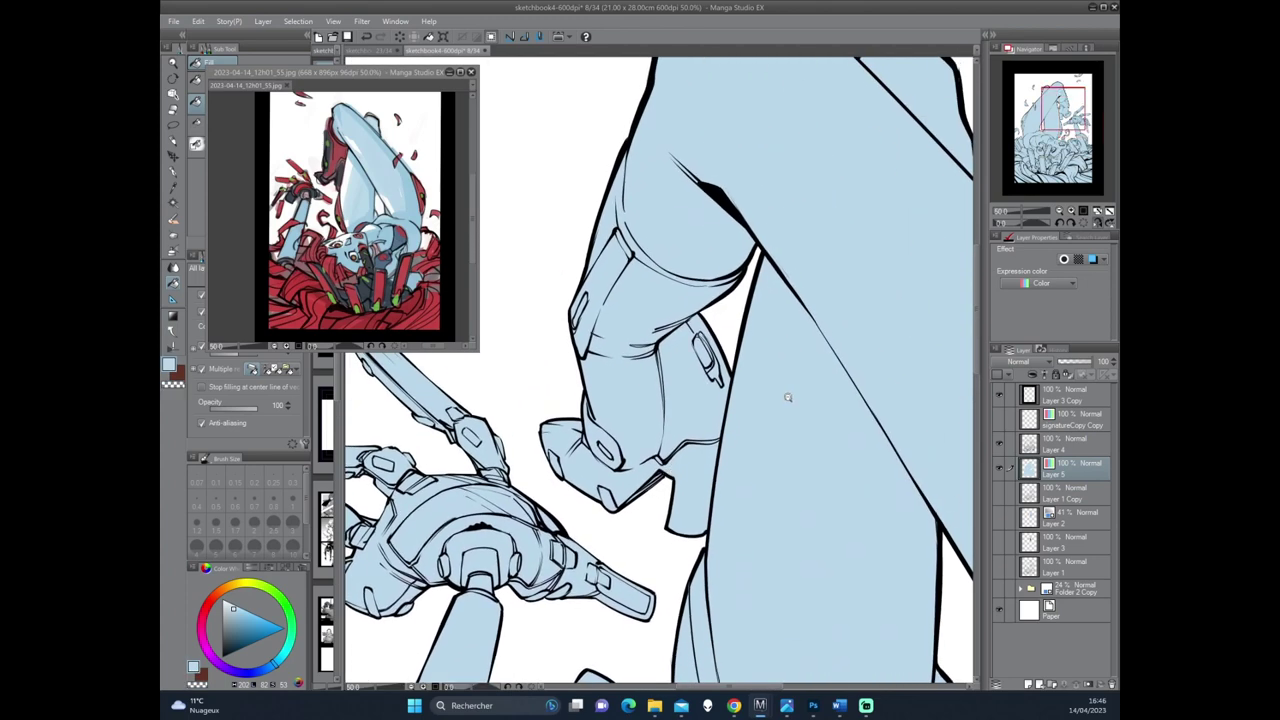
{"action": "scroll", "coordinate": [787, 397], "scroll_direction": "down", "scroll_amount": 2}
{"action": "left_click_drag", "start_coordinate": [787, 397], "coordinate": [810, 290]}
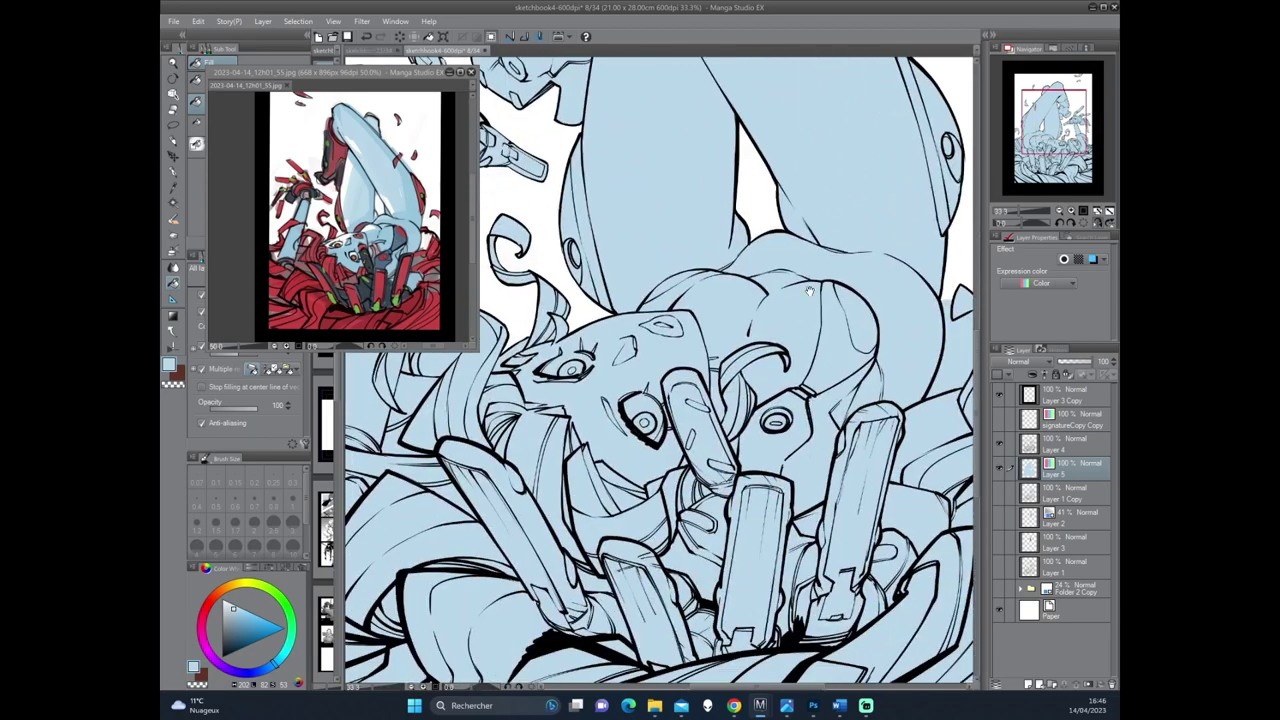
{"action": "scroll", "coordinate": [810, 290], "scroll_direction": "down", "scroll_amount": 1}
{"action": "scroll", "coordinate": [810, 290], "scroll_direction": "down", "scroll_amount": 1}
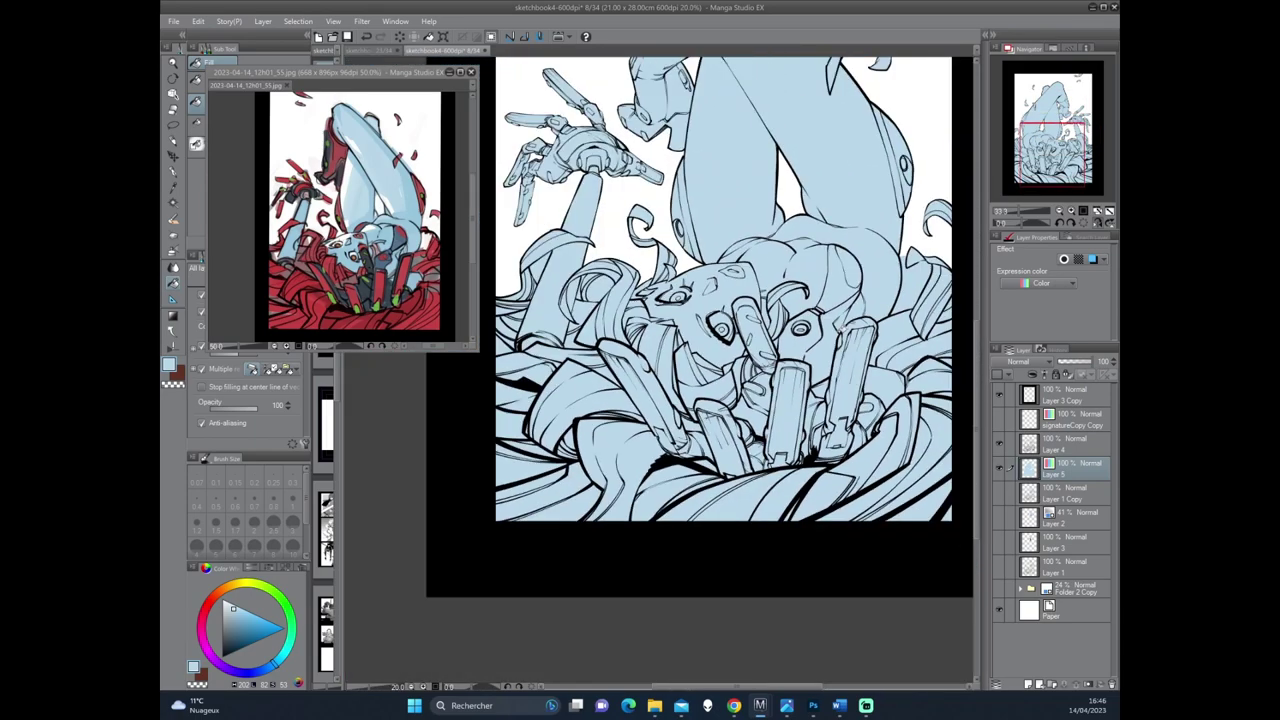
{"action": "left_click_drag", "start_coordinate": [877, 291], "coordinate": [783, 372]}
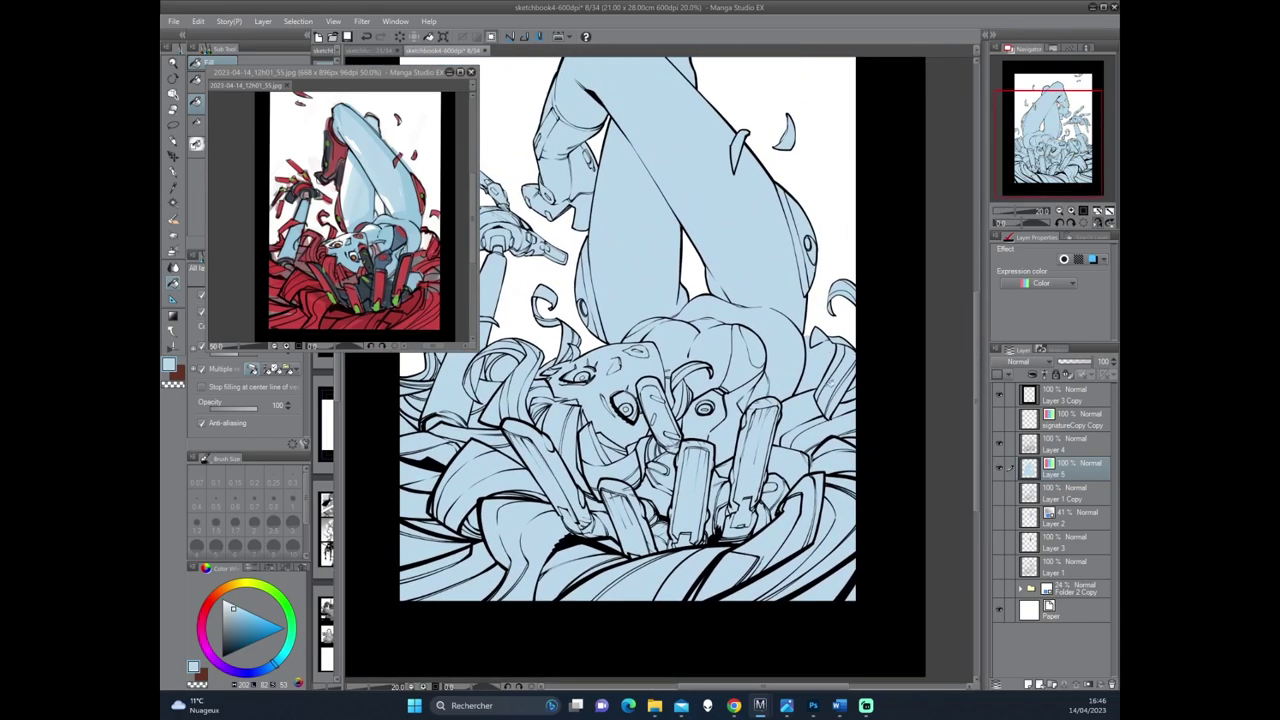
{"action": "left_click", "coordinate": [825, 385]}
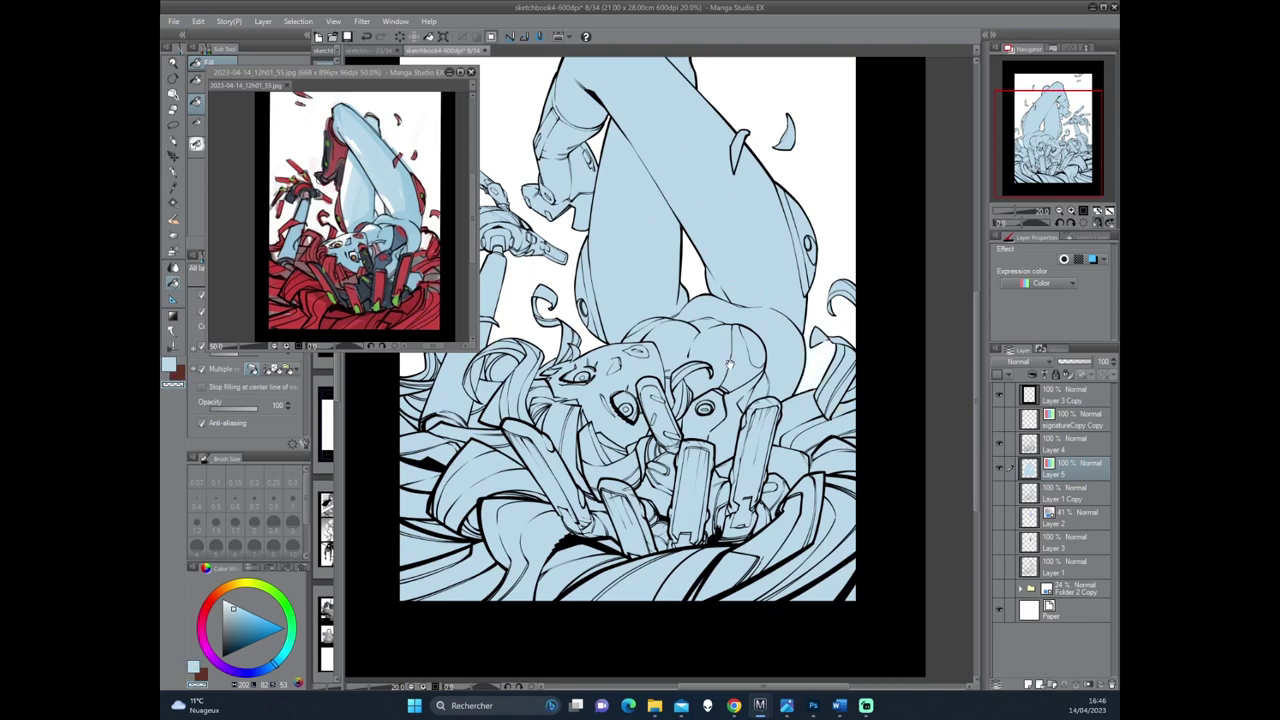
{"action": "left_click_drag", "start_coordinate": [730, 364], "coordinate": [905, 370]}
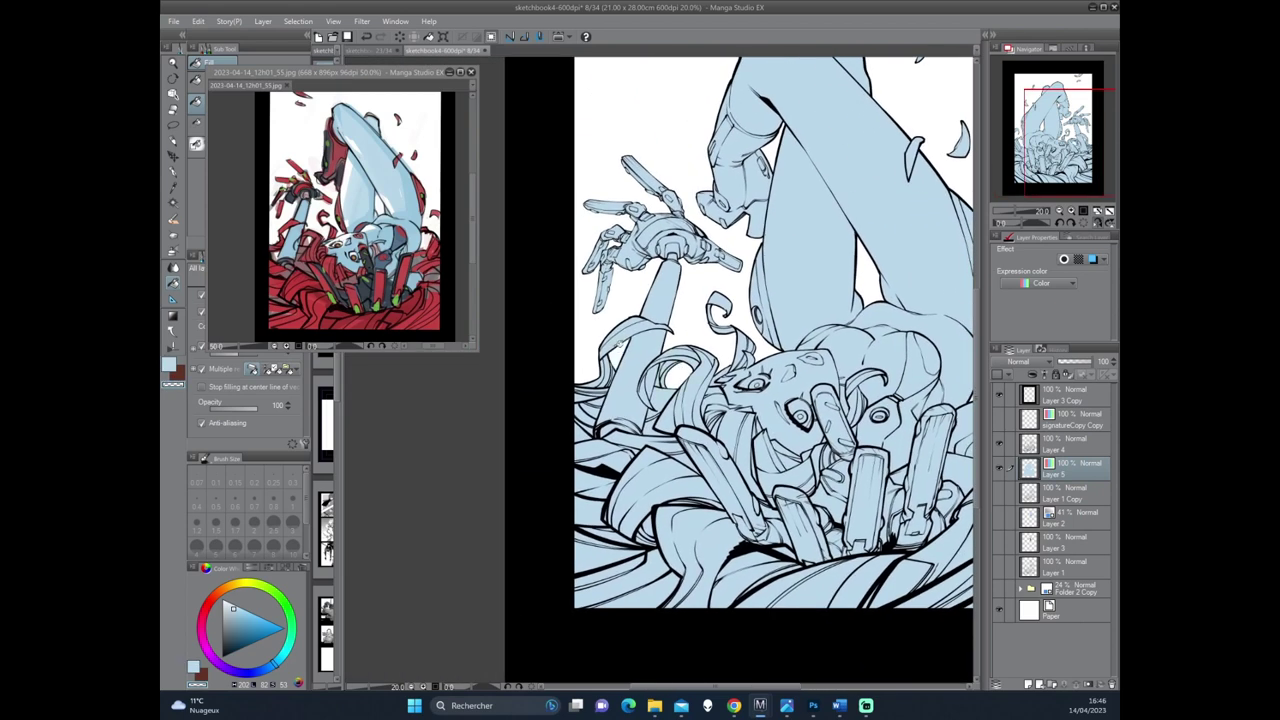
Sample red from the reference, add Layer 6, and select Layer 5's filled area.
{"action": "left_click", "coordinate": [409, 318], "text": "alt"}
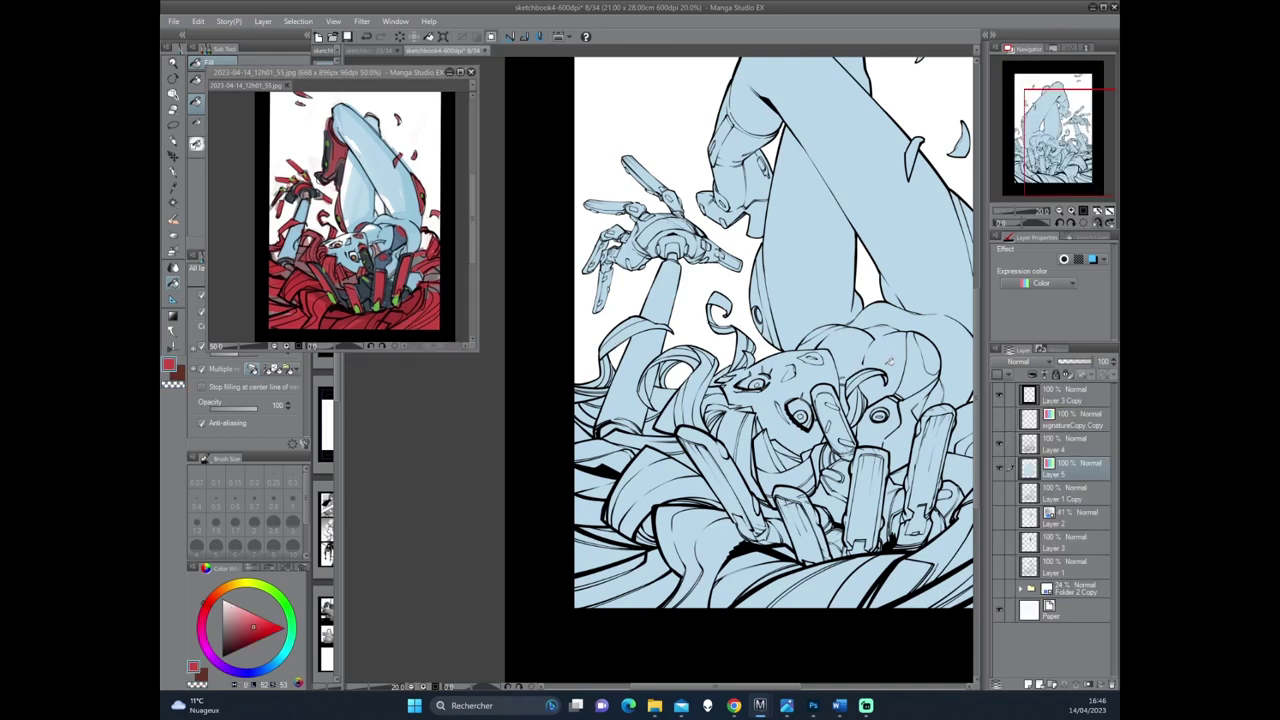
{"action": "left_click", "coordinate": [1041, 685]}
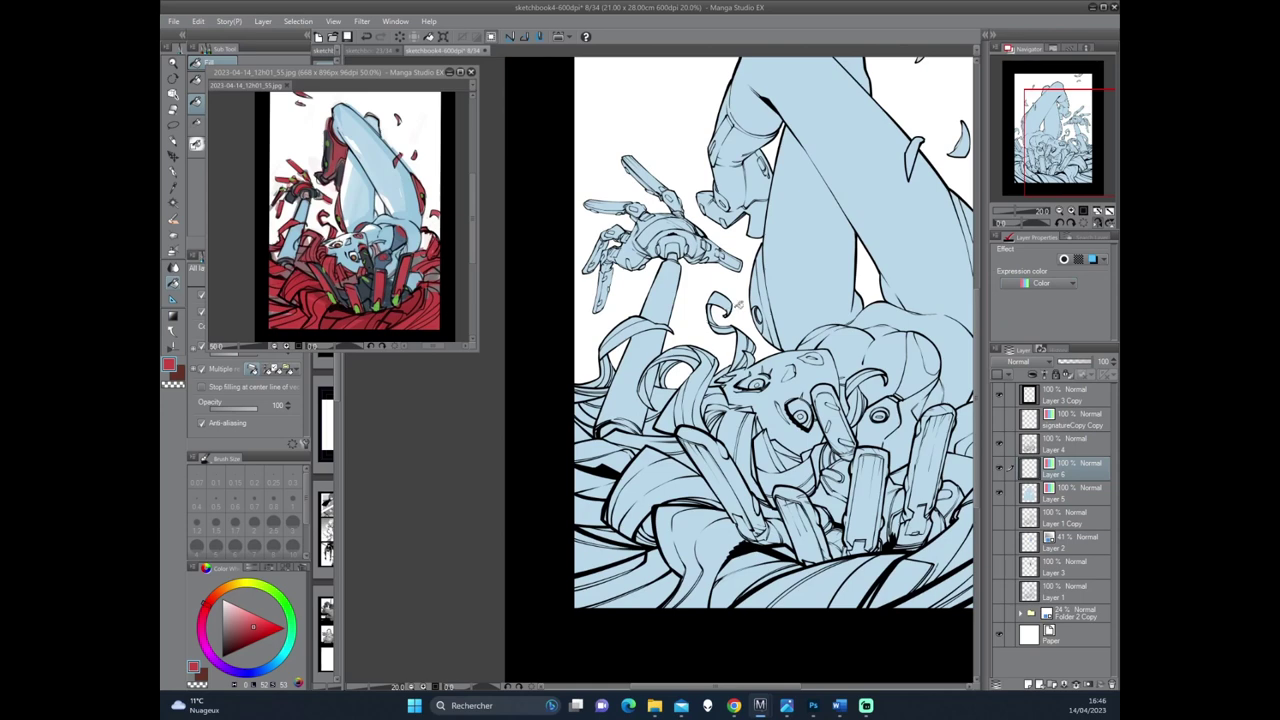
{"action": "left_click", "coordinate": [1028, 494], "text": "ctrl"}
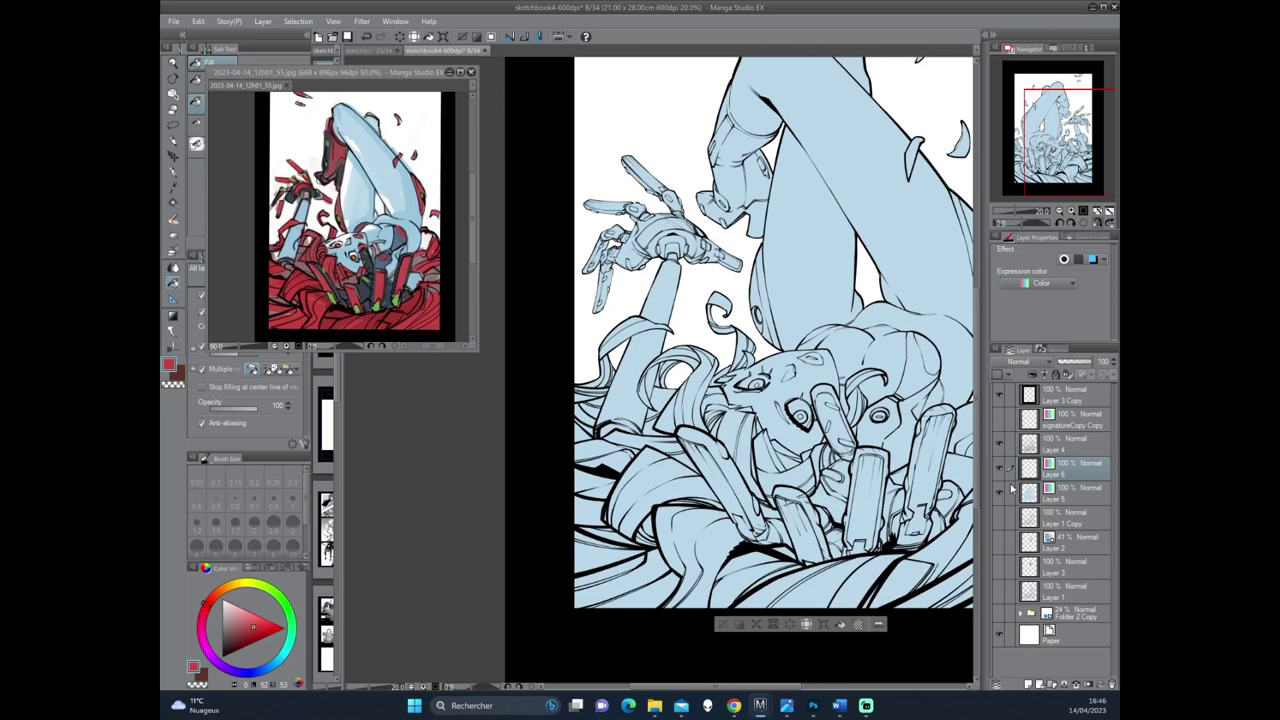
Brush red over the curled strand, the left strand and the lower-left hair.
{"action": "mouse_move", "coordinate": [712, 300]}
{"action": "left_mouse_down"}
{"action": "mouse_move", "coordinate": [756, 338]}
{"action": "mouse_move", "coordinate": [752, 362]}
{"action": "mouse_move", "coordinate": [712, 392]}
{"action": "mouse_move", "coordinate": [728, 448]}
{"action": "mouse_move", "coordinate": [712, 380]}
{"action": "mouse_move", "coordinate": [662, 420]}
{"action": "mouse_move", "coordinate": [684, 420]}
{"action": "mouse_move", "coordinate": [650, 418]}
{"action": "mouse_move", "coordinate": [674, 347]}
{"action": "mouse_move", "coordinate": [706, 350]}
{"action": "mouse_move", "coordinate": [650, 393]}
{"action": "mouse_move", "coordinate": [650, 378]}
{"action": "mouse_move", "coordinate": [605, 345]}
{"action": "mouse_move", "coordinate": [606, 378]}
{"action": "mouse_move", "coordinate": [590, 375]}
{"action": "mouse_move", "coordinate": [612, 374]}
{"action": "mouse_move", "coordinate": [582, 450]}
{"action": "mouse_move", "coordinate": [610, 455]}
{"action": "left_mouse_up"}
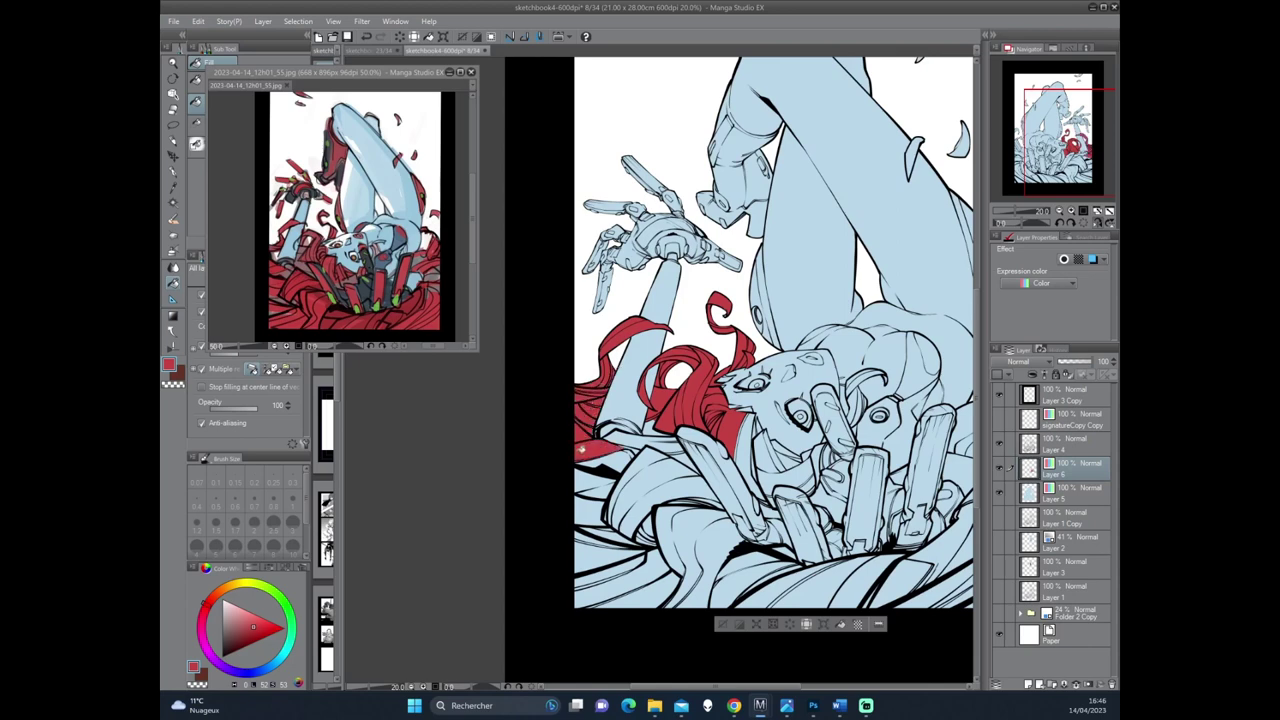
{"action": "mouse_move", "coordinate": [675, 416]}
{"action": "left_mouse_down"}
{"action": "mouse_move", "coordinate": [707, 359]}
{"action": "mouse_move", "coordinate": [600, 410]}
{"action": "mouse_move", "coordinate": [671, 368]}
{"action": "left_mouse_up"}
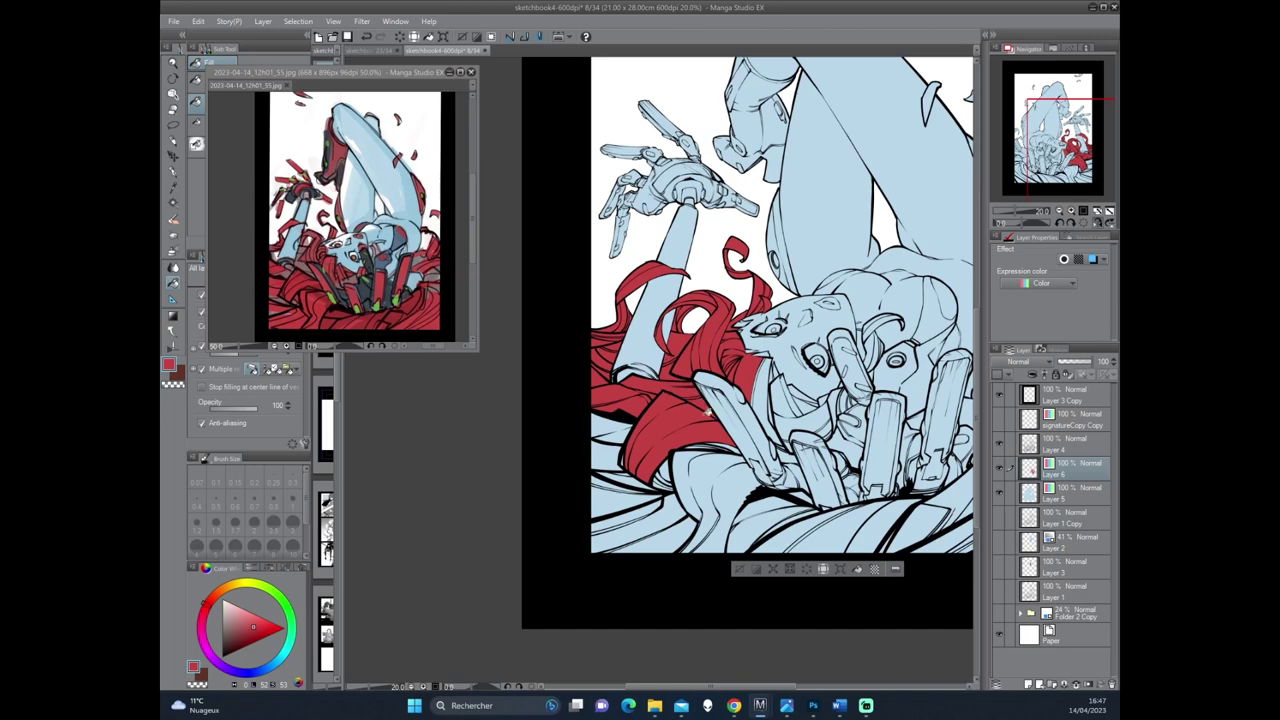
{"action": "left_click_drag", "start_coordinate": [703, 420], "coordinate": [748, 345]}
{"action": "left_click_drag", "start_coordinate": [594, 392], "coordinate": [597, 467]}
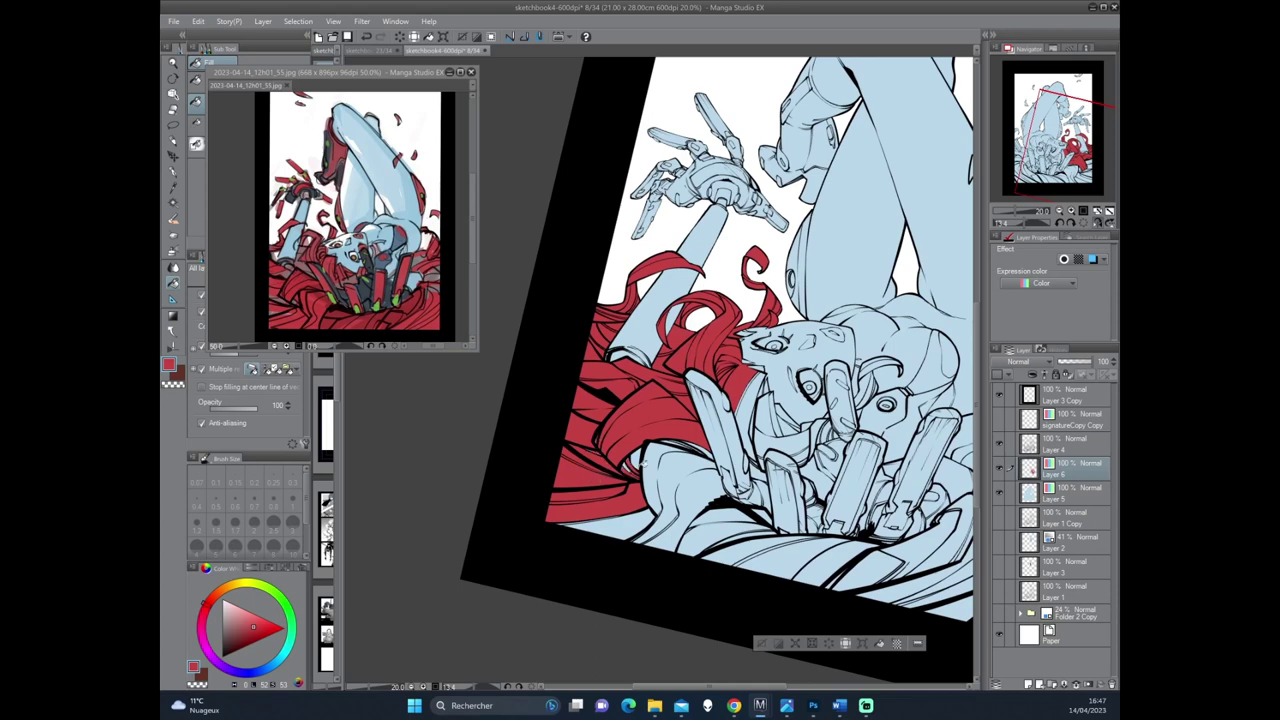
Fill the uncoloured gaps below the hair and left of the hand with red.
{"action": "left_click", "coordinate": [630, 470]}
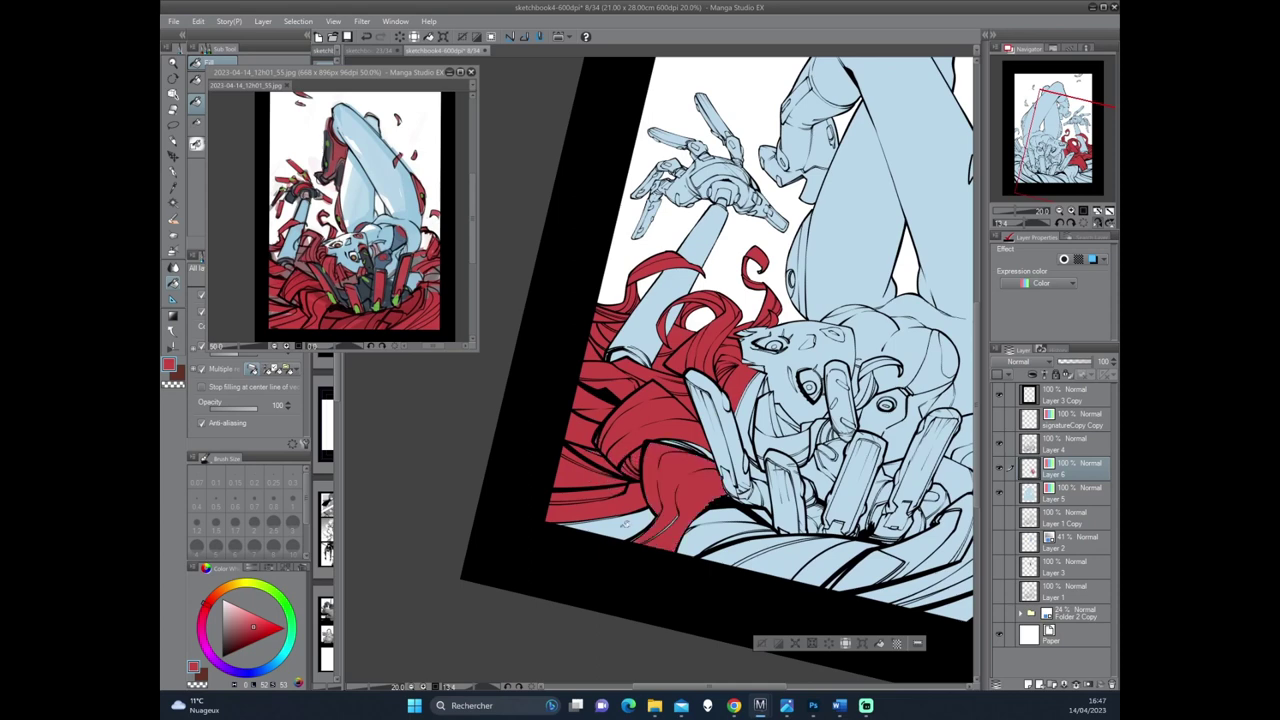
{"action": "left_click", "coordinate": [597, 505]}
{"action": "left_click", "coordinate": [630, 530]}
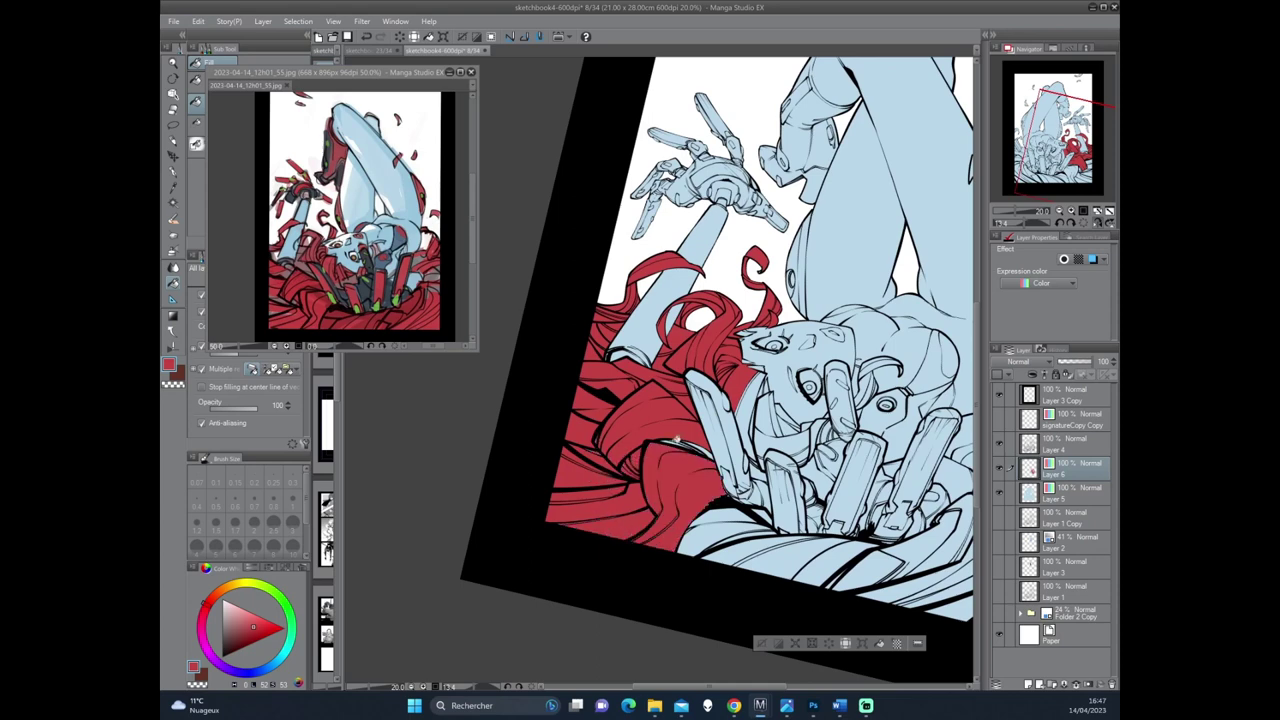
{"action": "left_click", "coordinate": [670, 455]}
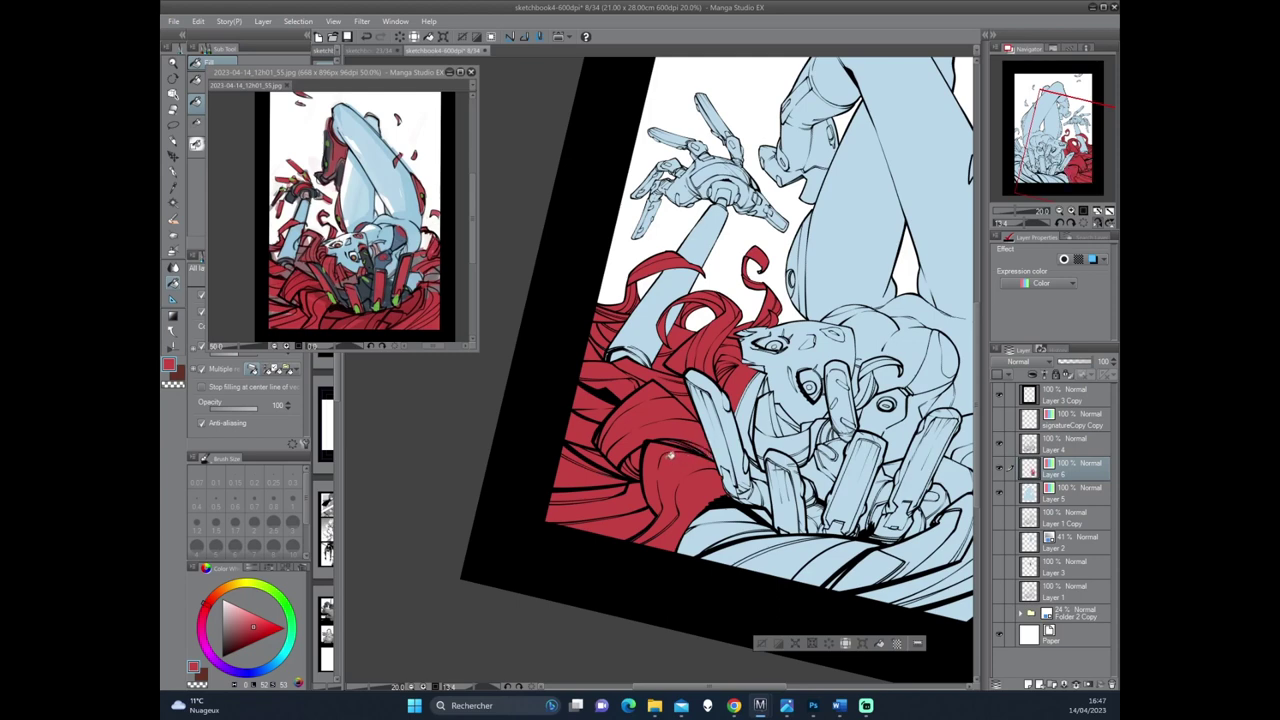
{"action": "left_click_drag", "start_coordinate": [670, 455], "coordinate": [755, 330]}
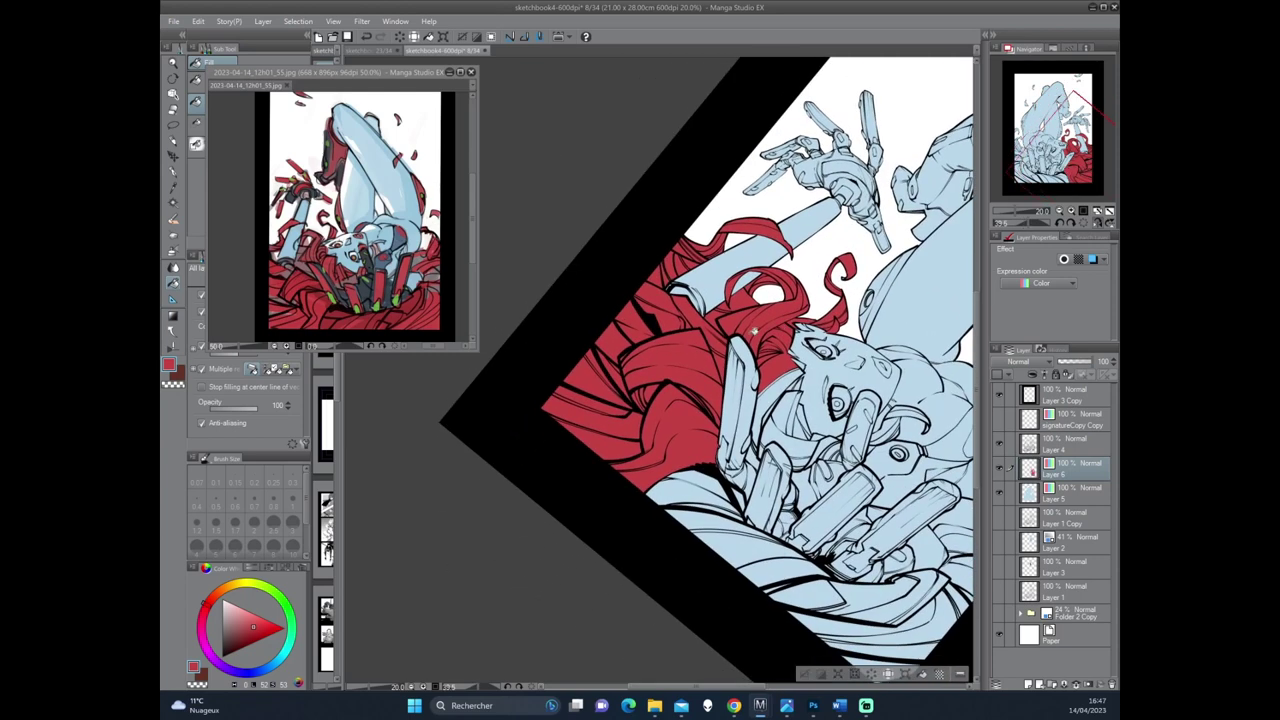
{"action": "left_click", "coordinate": [691, 470]}
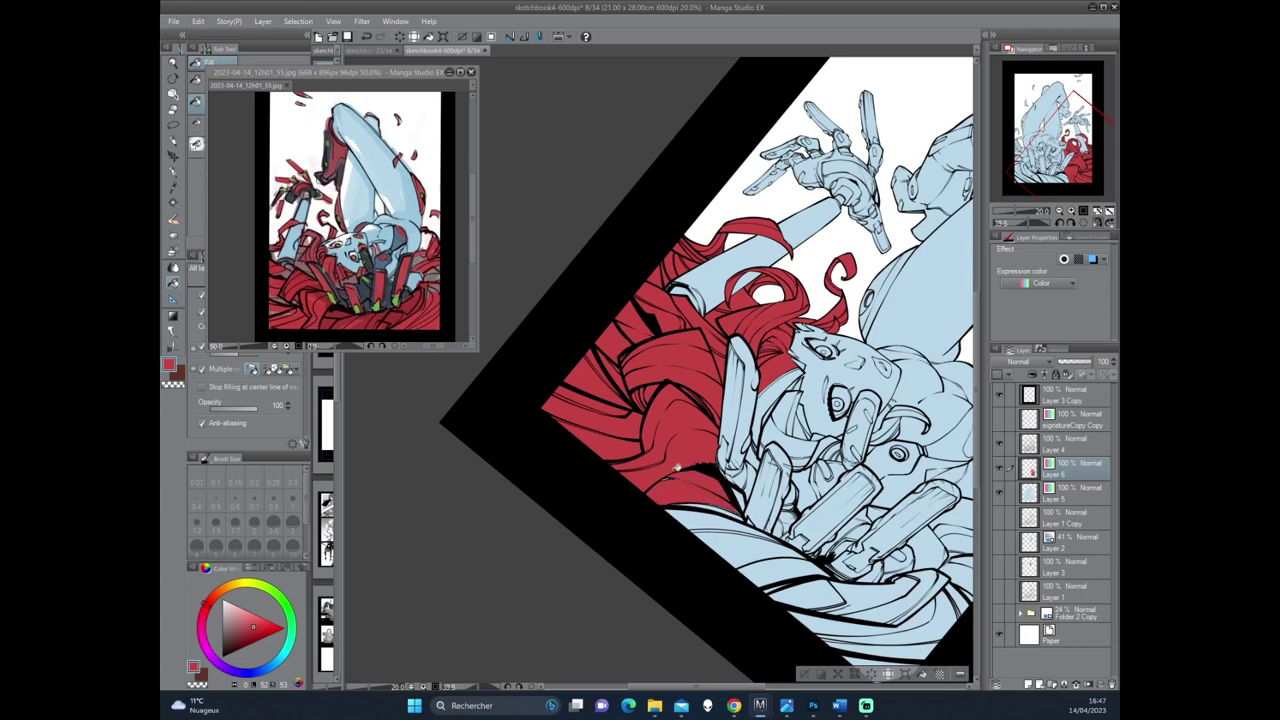
{"action": "left_click", "coordinate": [742, 543]}
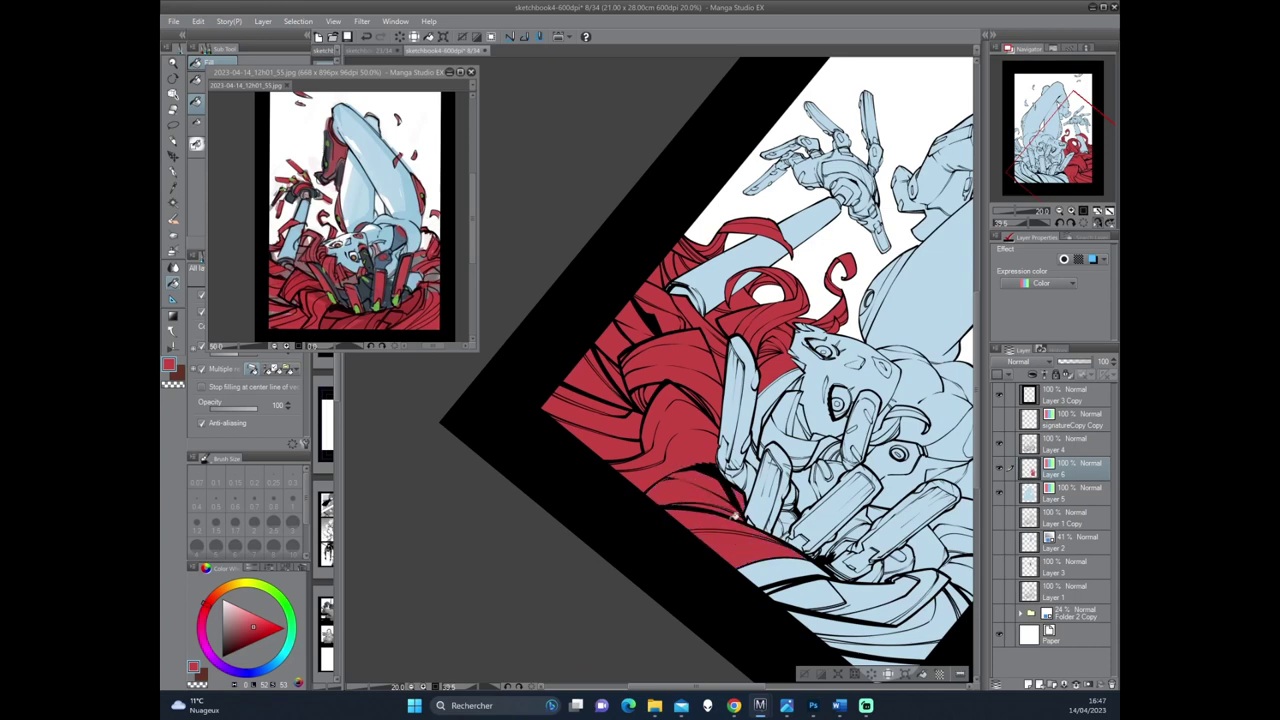
{"action": "left_click", "coordinate": [689, 508]}
{"action": "left_click_drag", "start_coordinate": [689, 508], "coordinate": [774, 317]}
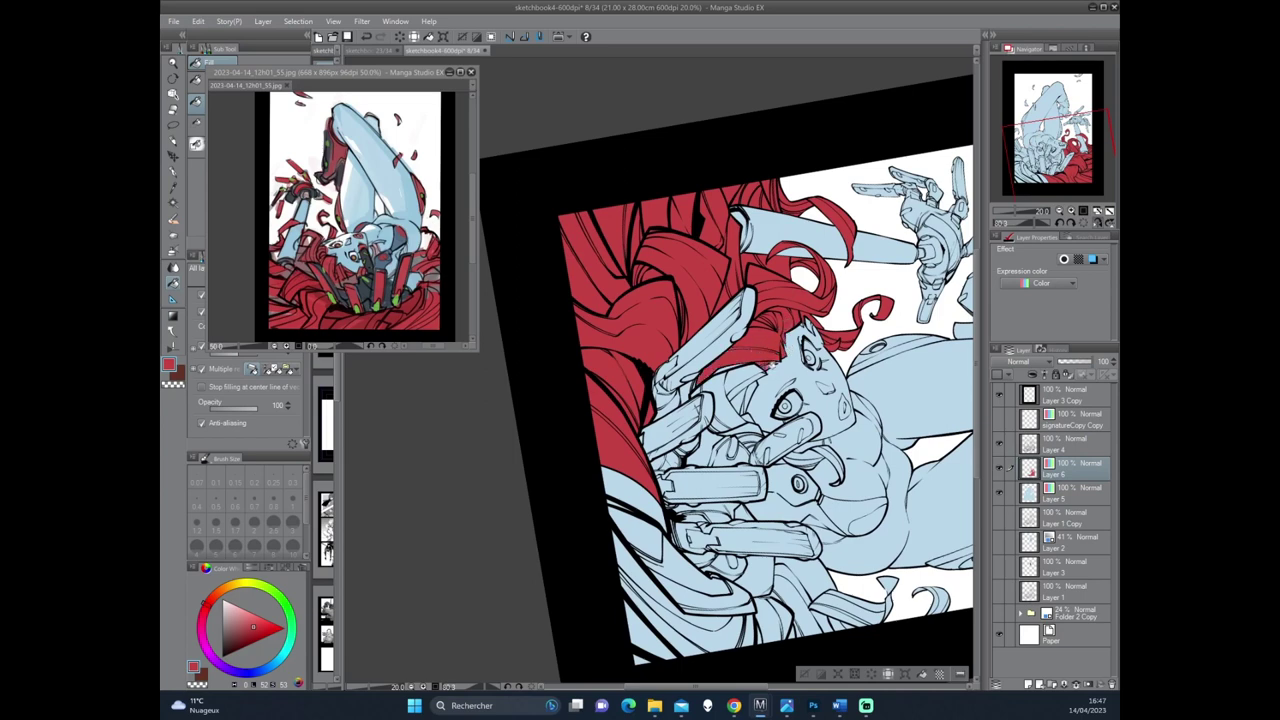
Fill red into the forehead gap, the hair under the hand and the lower-left patch.
{"action": "left_click", "coordinate": [724, 386]}
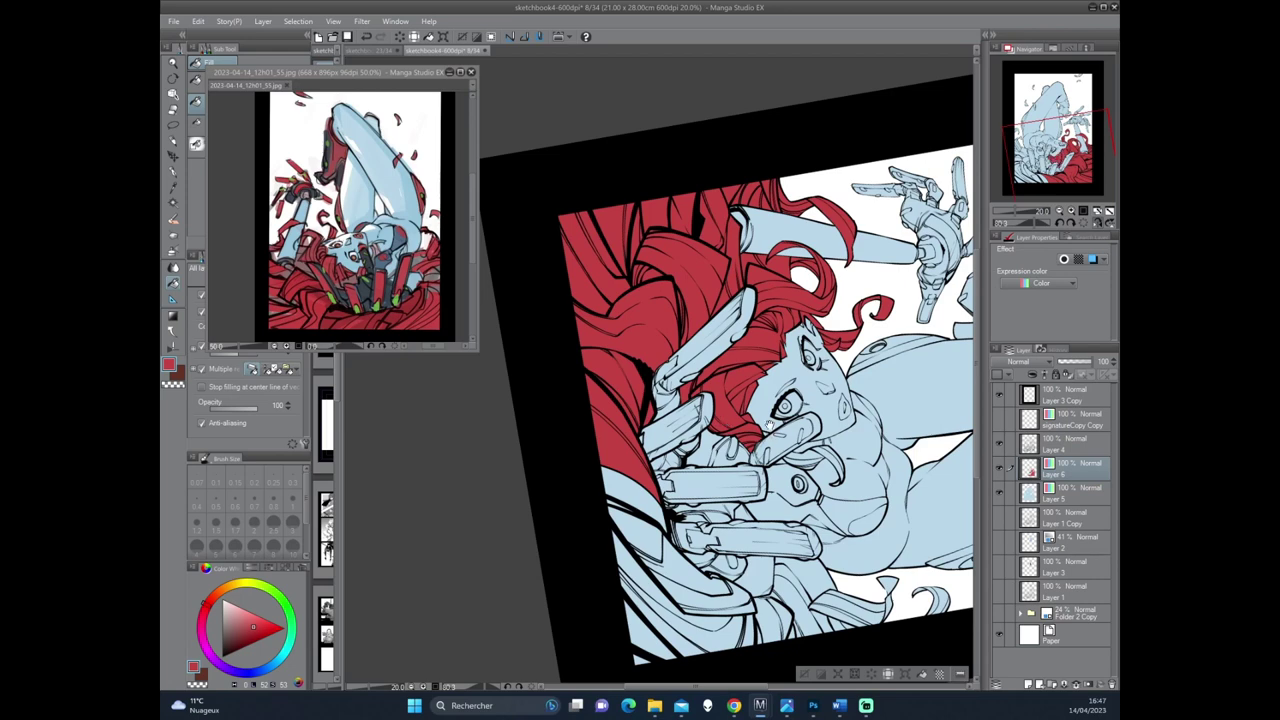
{"action": "scroll", "coordinate": [646, 379], "scroll_direction": "down", "scroll_amount": 2}
{"action": "left_click", "coordinate": [641, 392]}
{"action": "left_click", "coordinate": [646, 452]}
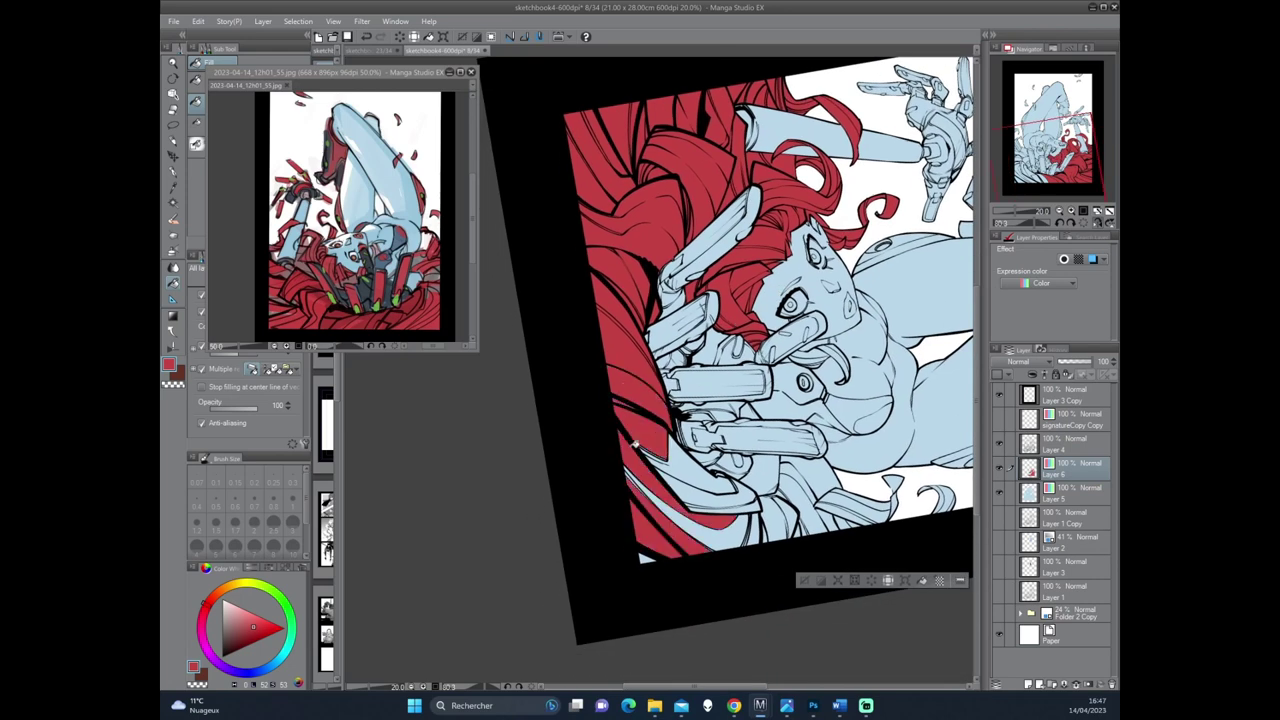
{"action": "left_click", "coordinate": [648, 556]}
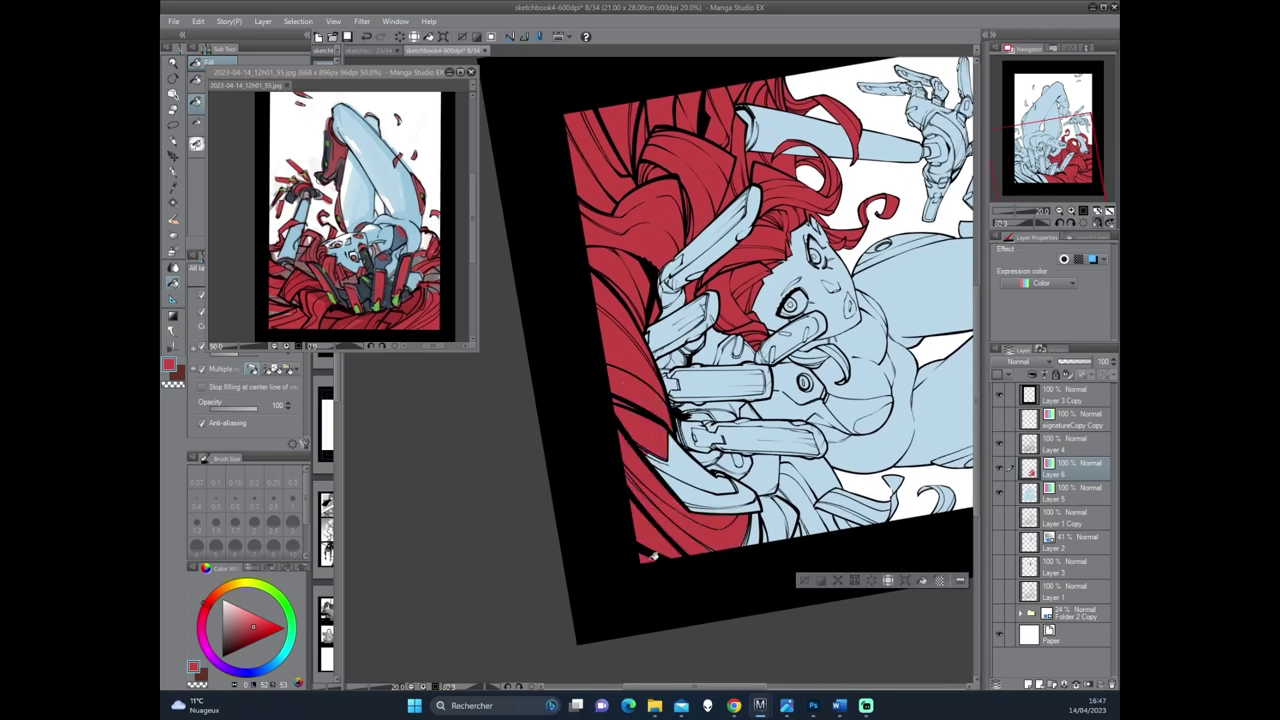
{"action": "left_click", "coordinate": [706, 500]}
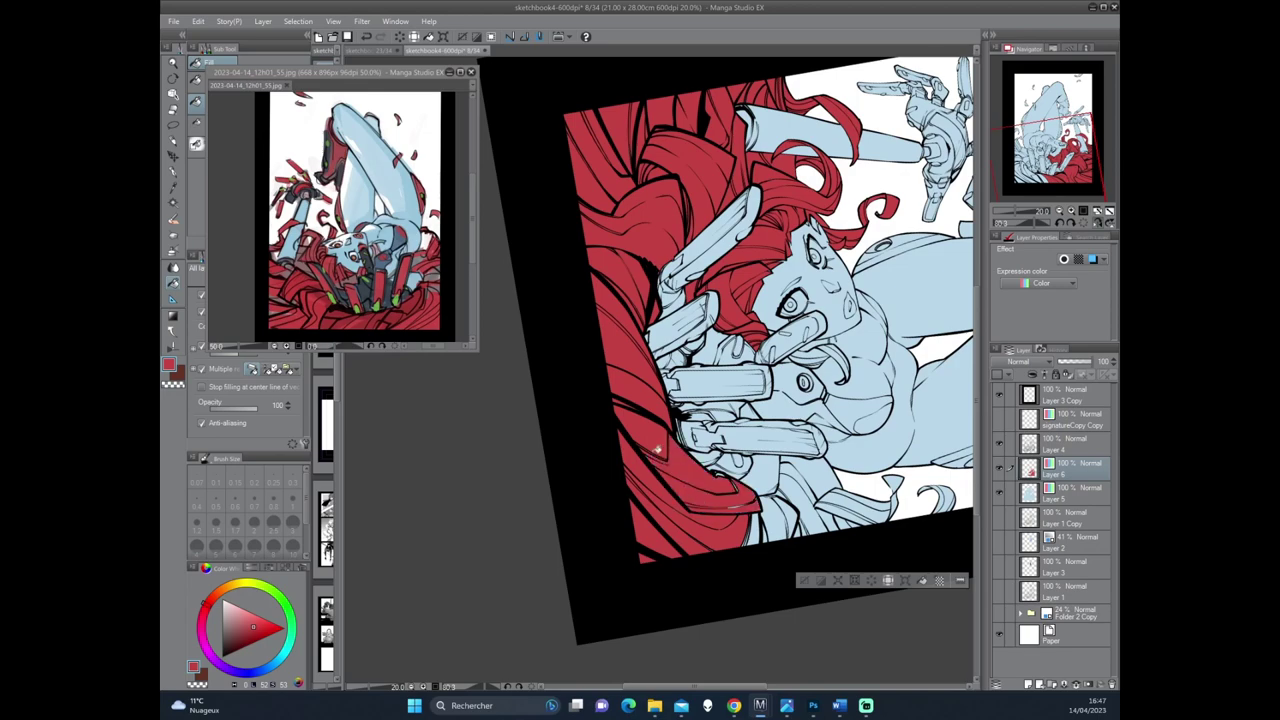
Paint extra red hair curls beside the figure at the top right.
{"action": "mouse_move", "coordinate": [740, 500]}
{"action": "left_mouse_down"}
{"action": "mouse_move", "coordinate": [874, 329]}
{"action": "mouse_move", "coordinate": [820, 337]}
{"action": "mouse_move", "coordinate": [776, 386]}
{"action": "left_mouse_up"}
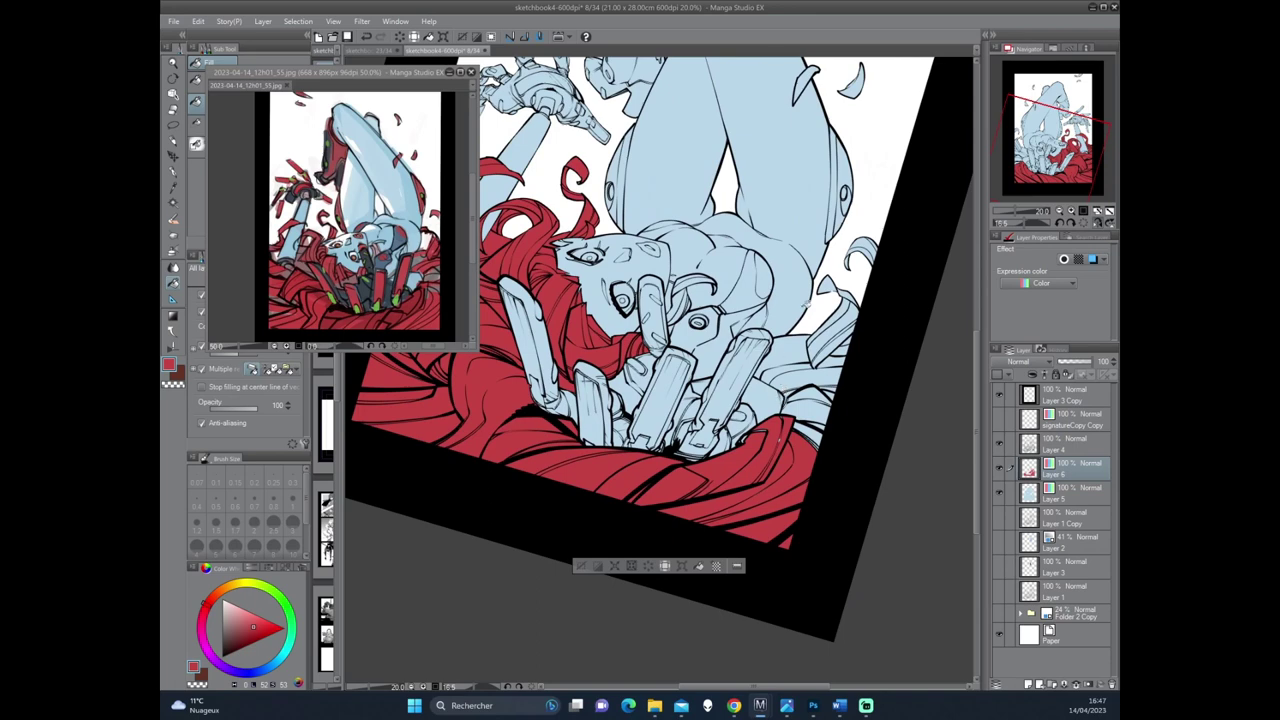
{"action": "mouse_move", "coordinate": [789, 348]}
{"action": "left_mouse_down"}
{"action": "mouse_move", "coordinate": [805, 392]}
{"action": "mouse_move", "coordinate": [855, 305]}
{"action": "mouse_move", "coordinate": [847, 288]}
{"action": "mouse_move", "coordinate": [870, 236]}
{"action": "left_mouse_up"}
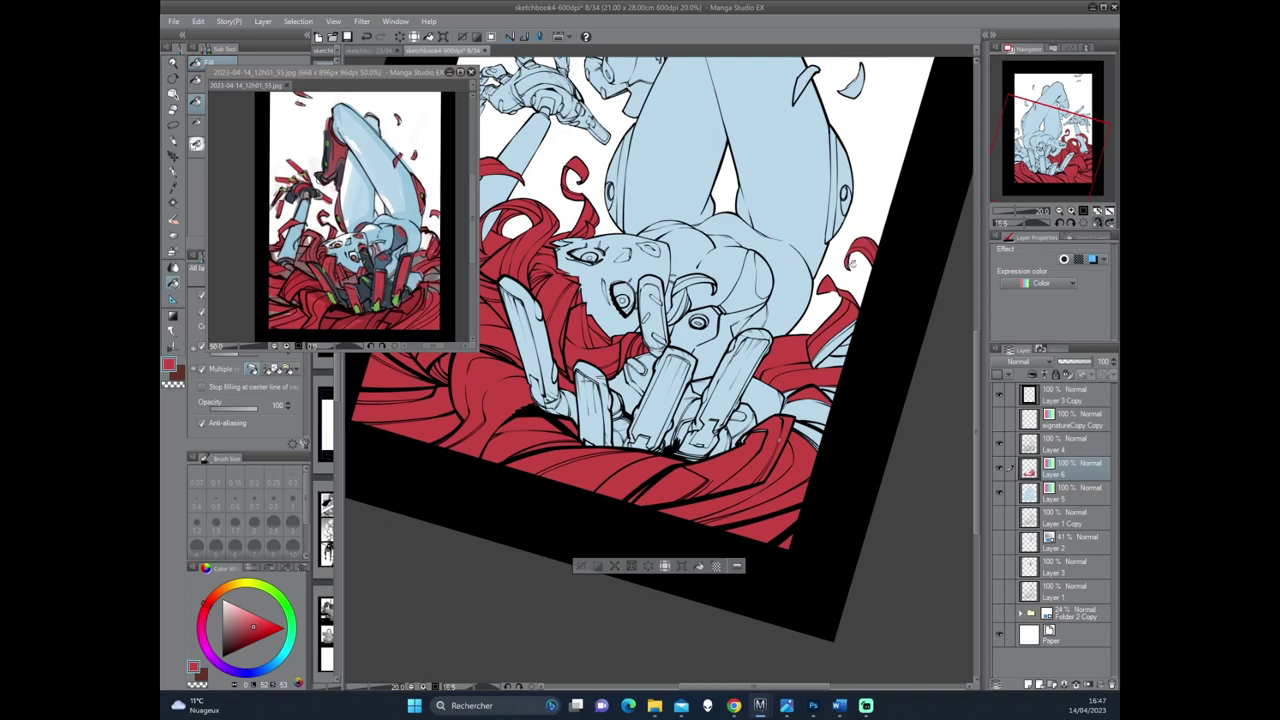
{"action": "left_click_drag", "start_coordinate": [852, 326], "coordinate": [784, 424]}
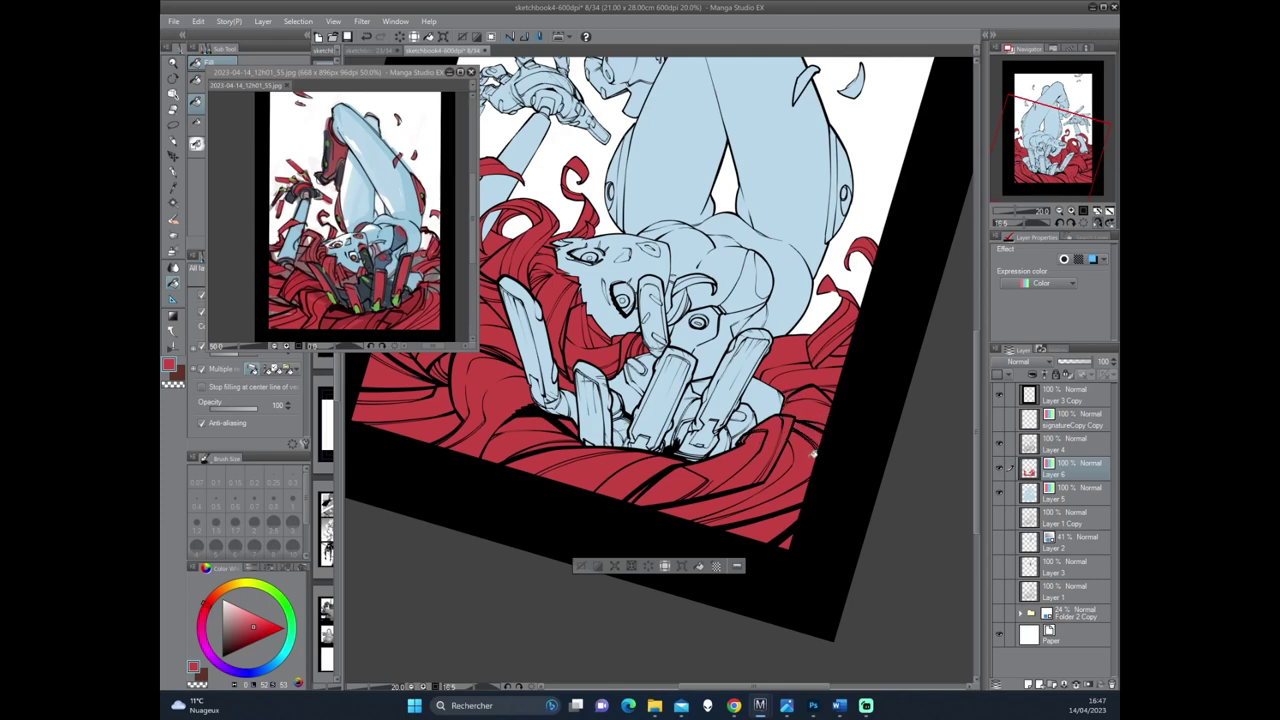
Fill the two floating fragments near the page top with red.
{"action": "scroll", "coordinate": [803, 454], "scroll_direction": "up", "scroll_amount": 3}
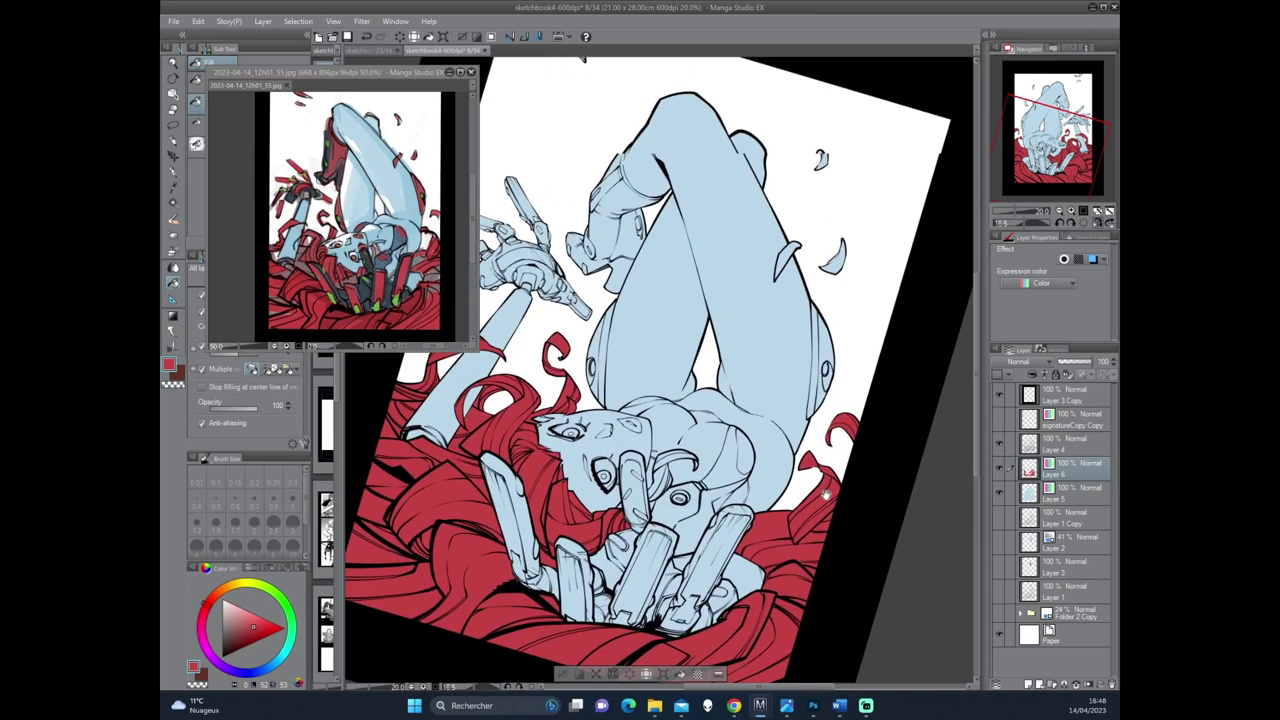
{"action": "scroll", "coordinate": [803, 454], "scroll_direction": "up", "scroll_amount": 2}
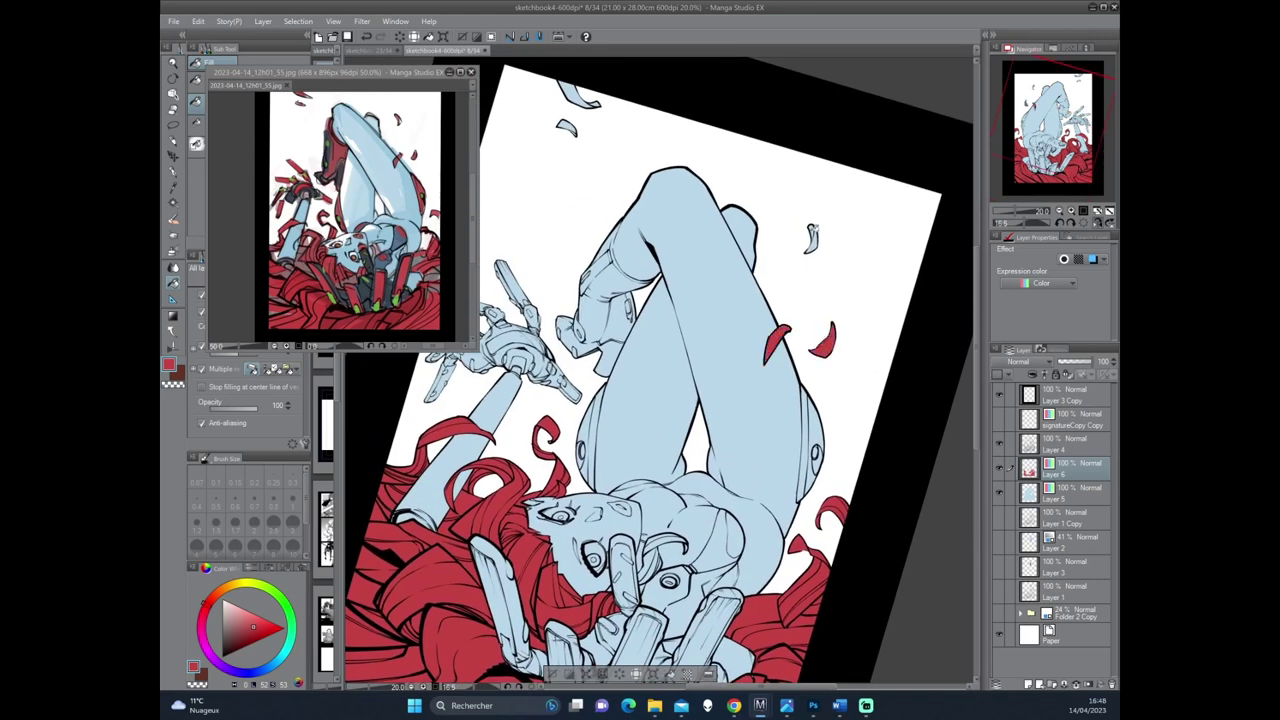
{"action": "left_click_drag", "start_coordinate": [655, 79], "coordinate": [765, 242]}
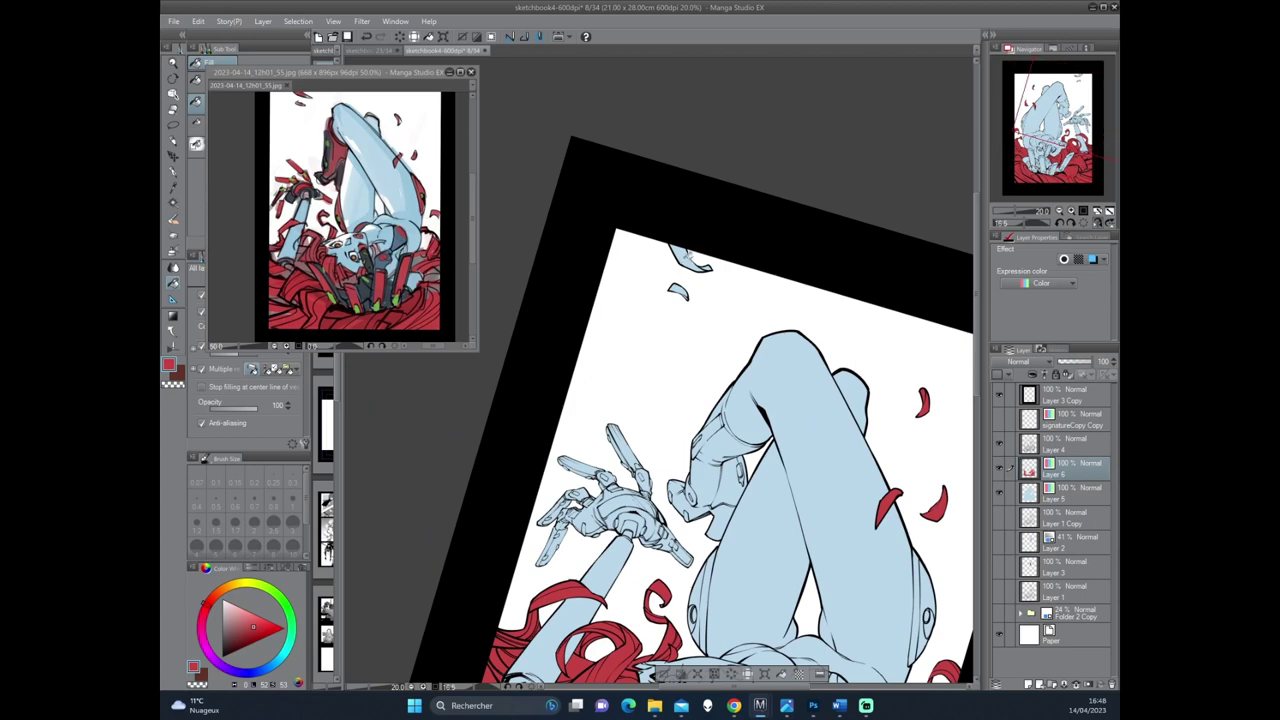
{"action": "left_click", "coordinate": [688, 258]}
{"action": "left_click", "coordinate": [680, 290]}
Recentre and rotate the view to review the red hair and curls.
{"action": "scroll", "coordinate": [688, 320], "scroll_direction": "down", "scroll_amount": 5}
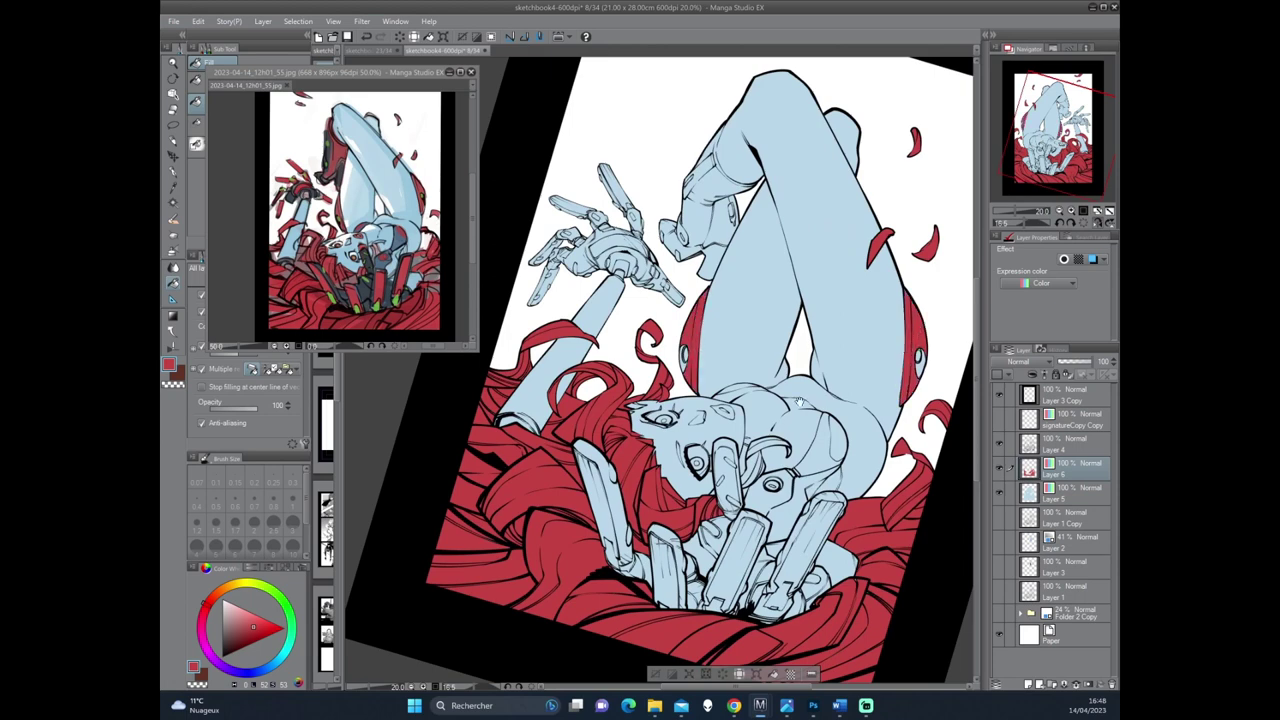
{"action": "mouse_move", "coordinate": [799, 401]}
{"action": "left_mouse_down"}
{"action": "mouse_move", "coordinate": [819, 370]}
{"action": "mouse_move", "coordinate": [756, 355]}
{"action": "left_mouse_up"}
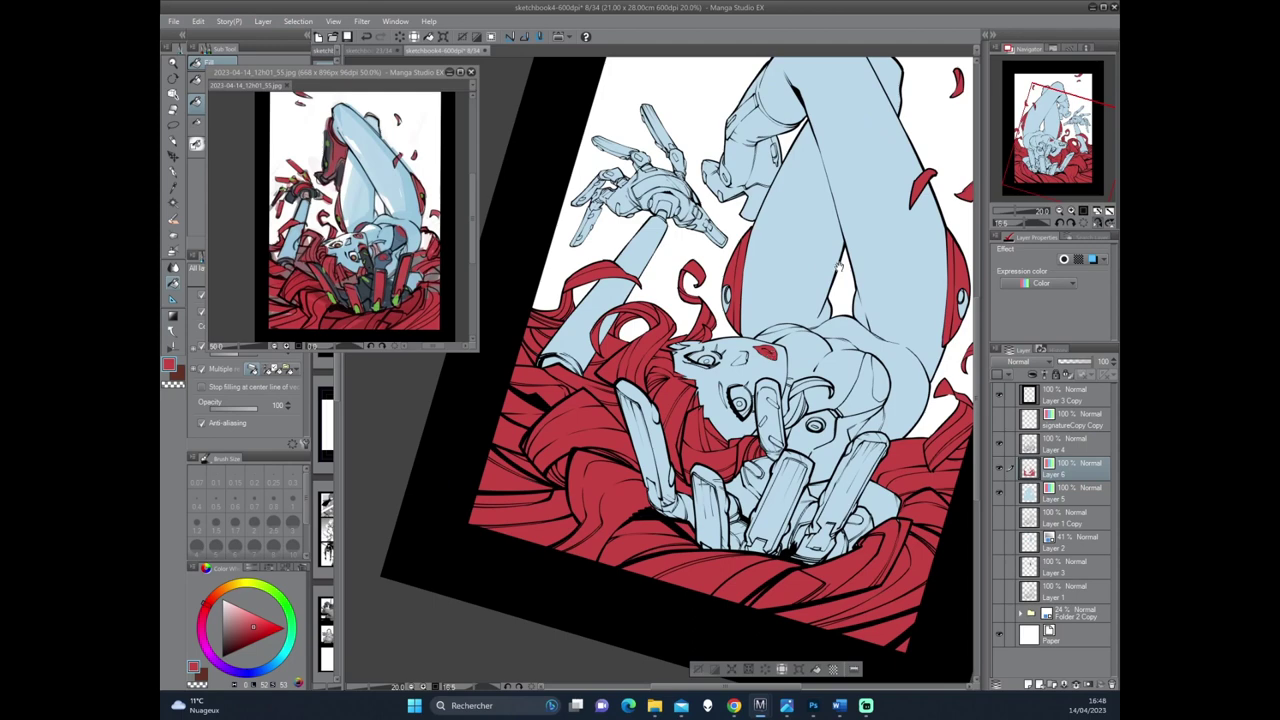
{"action": "left_click_drag", "start_coordinate": [838, 266], "coordinate": [829, 291]}
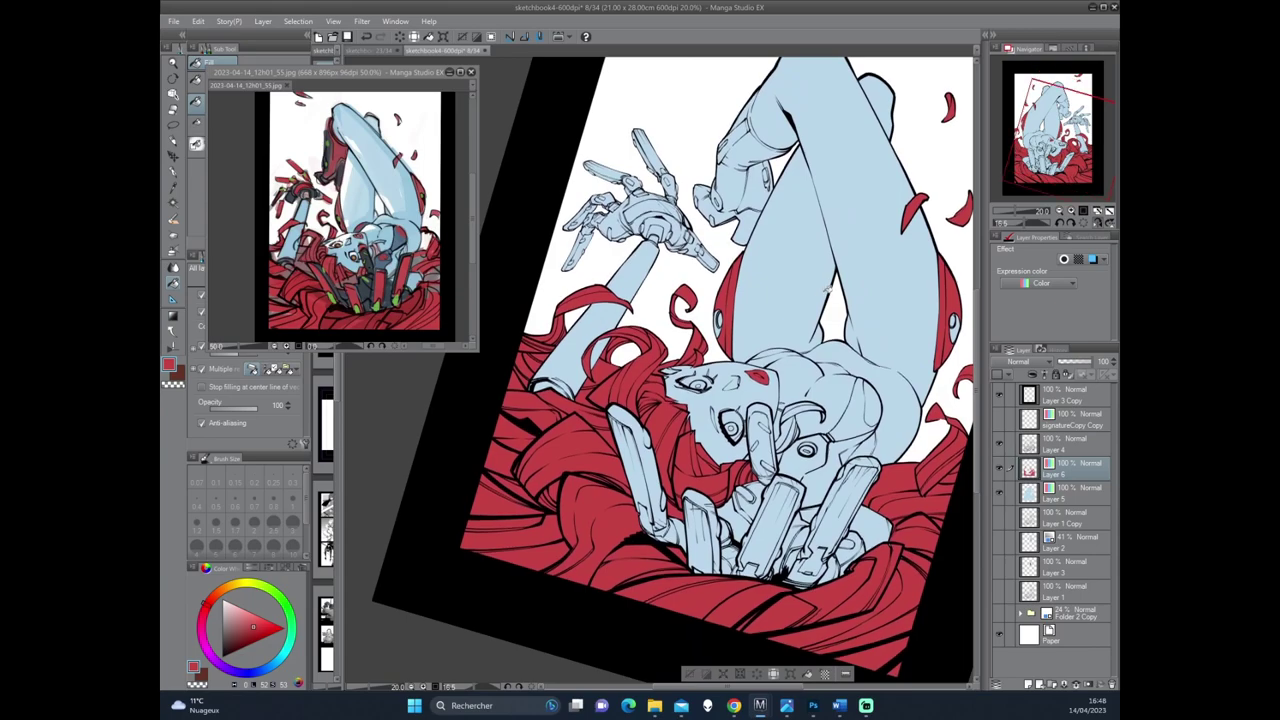
{"action": "mouse_move", "coordinate": [840, 242]}
{"action": "left_mouse_down"}
{"action": "mouse_move", "coordinate": [789, 320]}
{"action": "mouse_move", "coordinate": [777, 298]}
{"action": "left_mouse_up"}
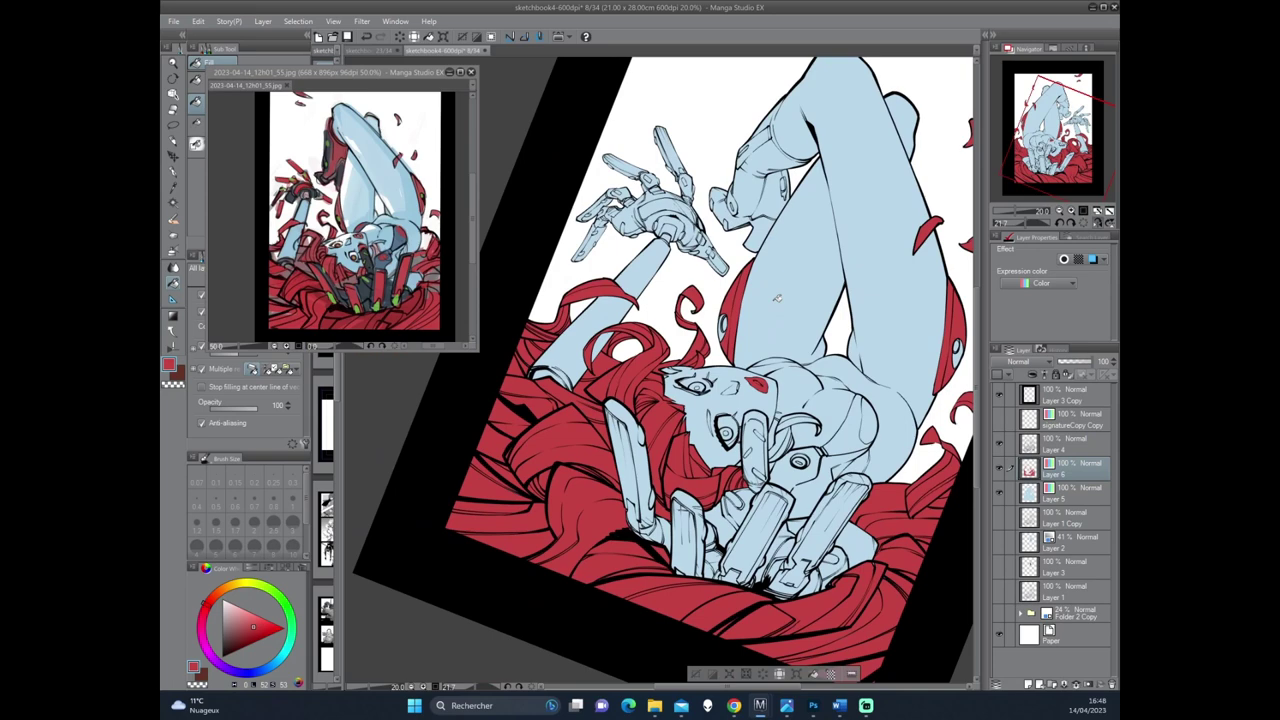
Switch to the pen with a brush size of 5.
{"action": "key", "text": "p"}
{"action": "scroll", "coordinate": [775, 296], "scroll_direction": "up", "scroll_amount": 1}
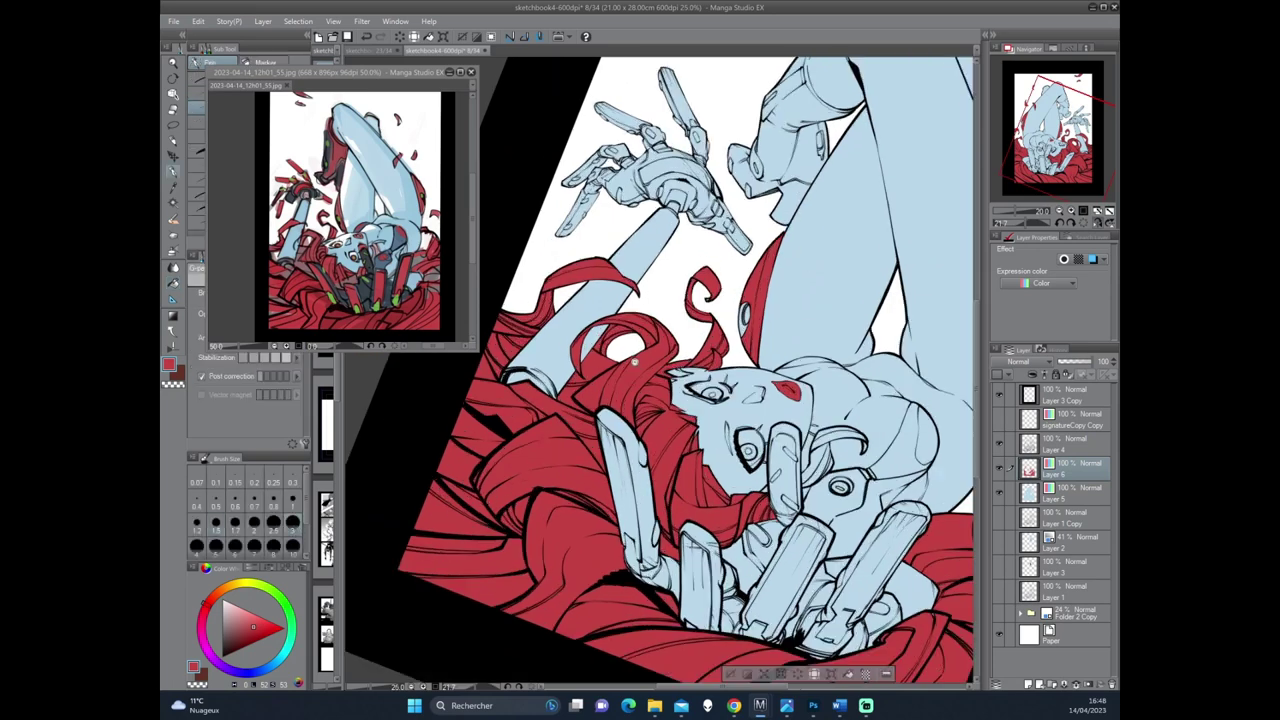
{"action": "scroll", "coordinate": [765, 340], "scroll_direction": "up", "scroll_amount": 1}
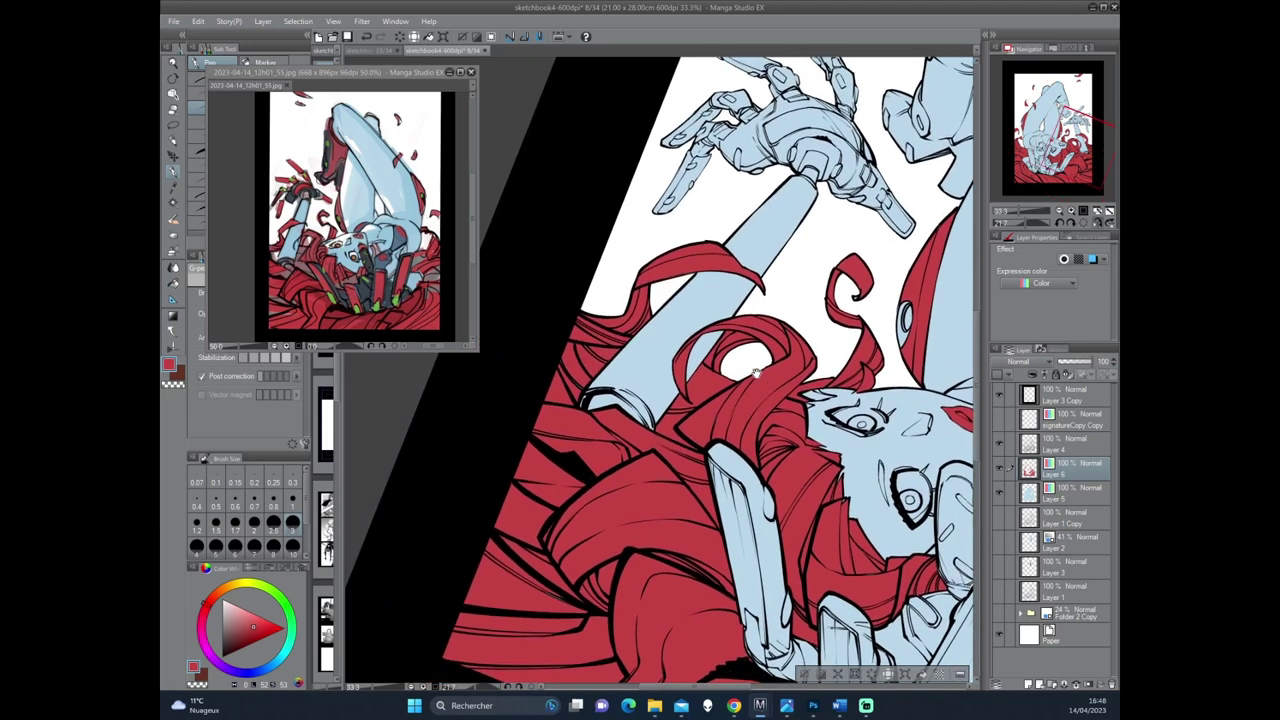
{"action": "left_click_drag", "start_coordinate": [756, 372], "coordinate": [671, 377]}
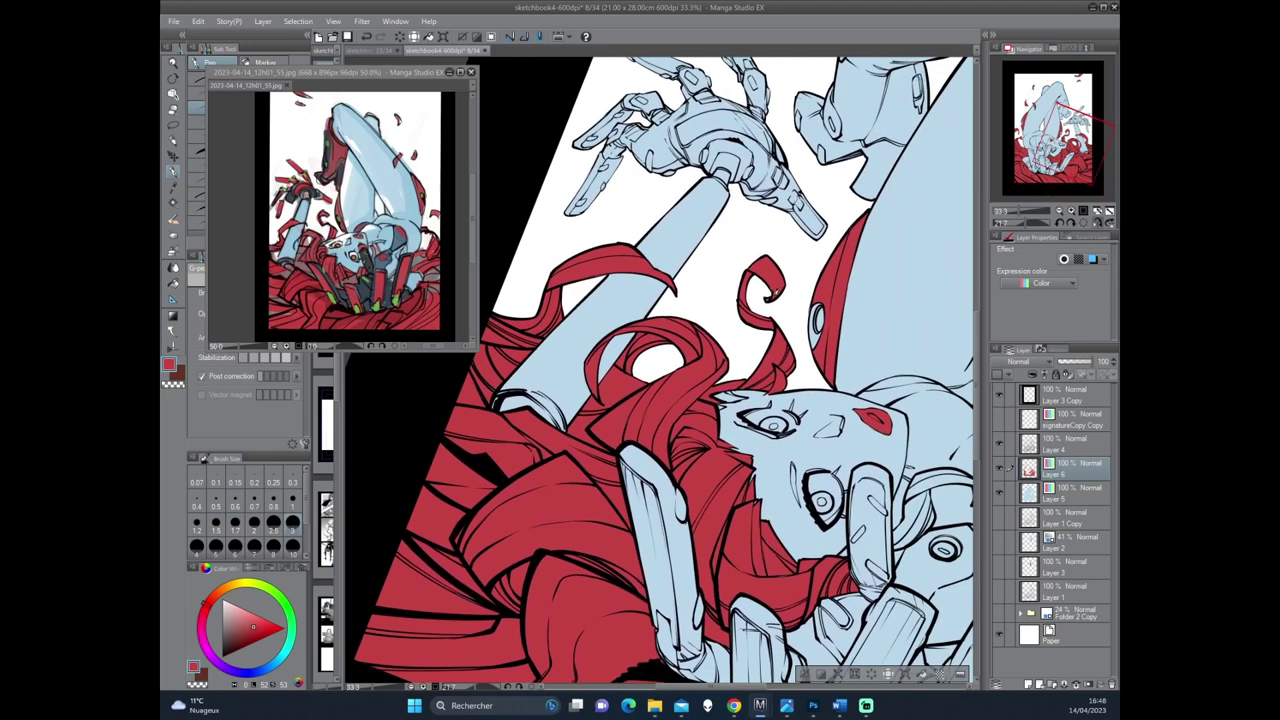
{"action": "left_click_drag", "start_coordinate": [770, 290], "coordinate": [732, 180]}
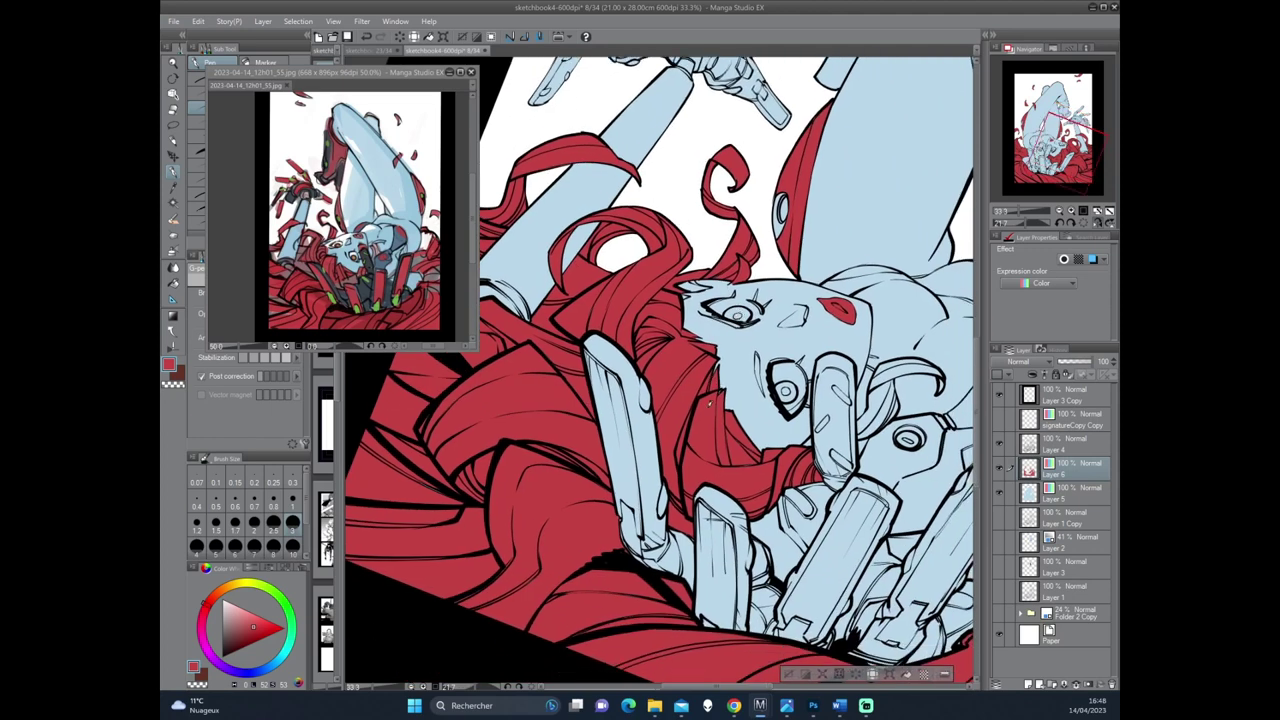
{"action": "left_click", "coordinate": [217, 547]}
Work around the figure adding red accents on the thighs, hips and forehead.
{"action": "left_click_drag", "start_coordinate": [547, 307], "coordinate": [782, 392]}
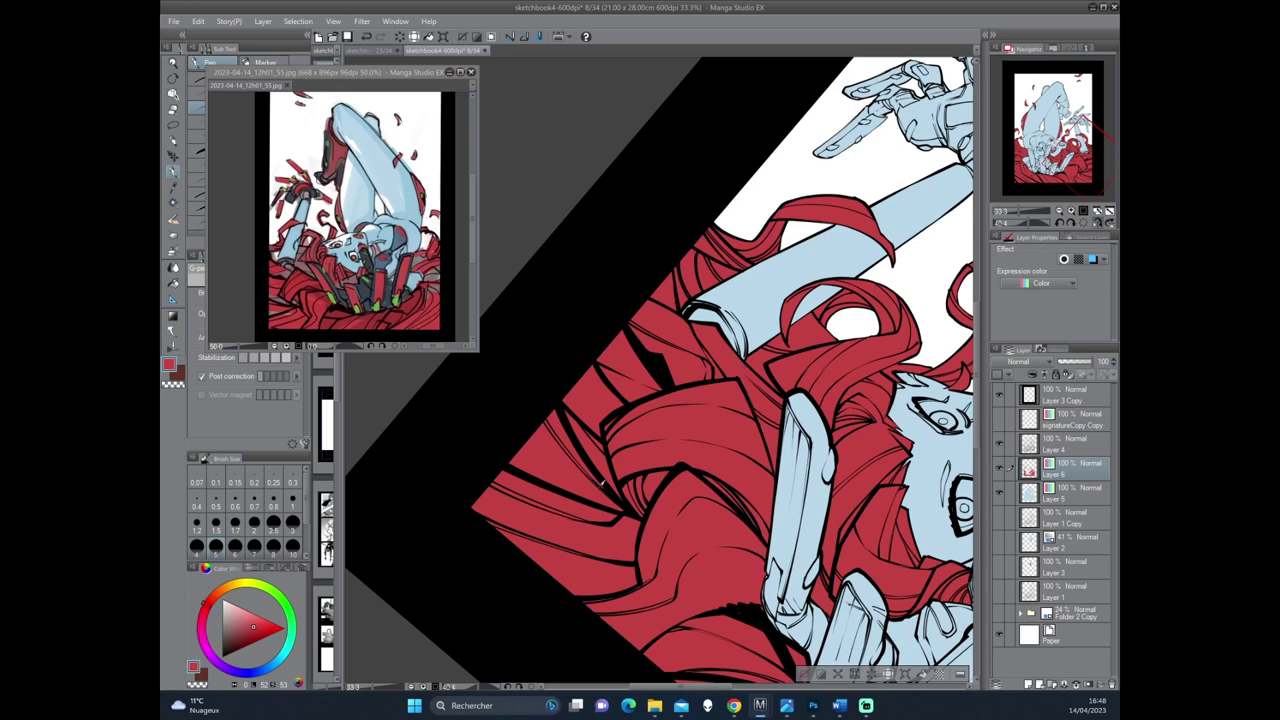
{"action": "left_click_drag", "start_coordinate": [649, 473], "coordinate": [660, 385]}
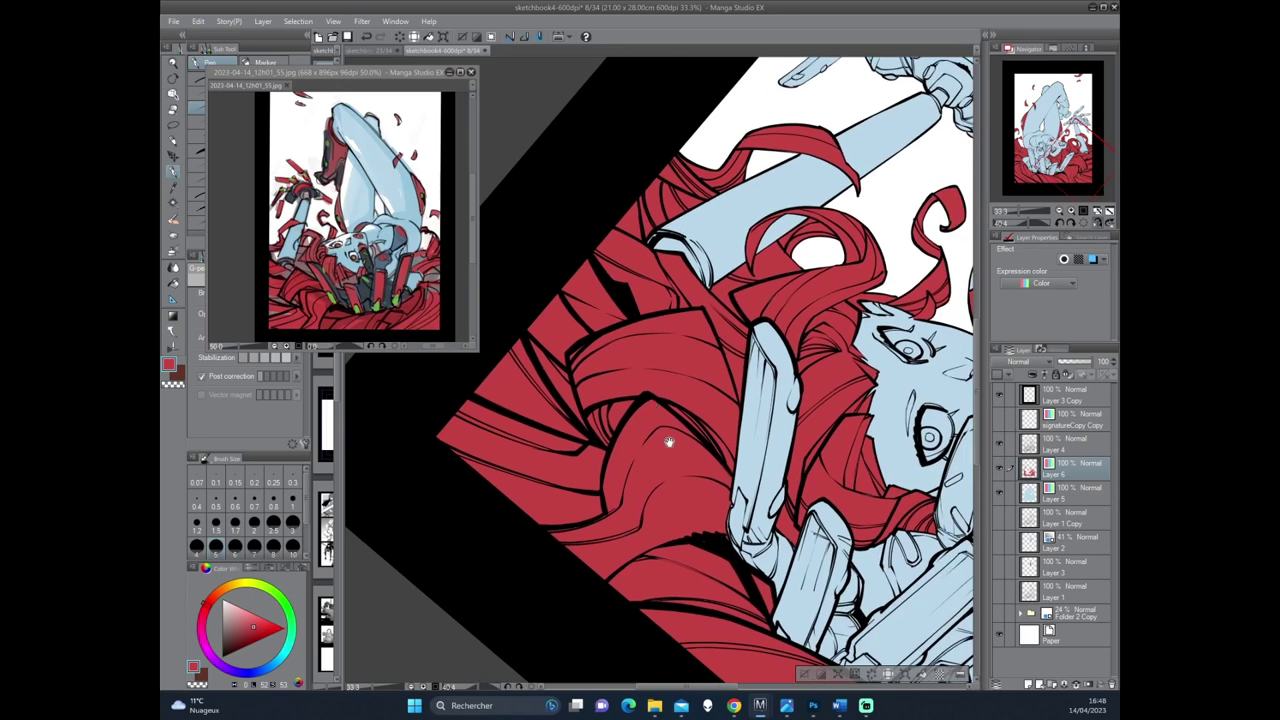
{"action": "left_click_drag", "start_coordinate": [669, 441], "coordinate": [627, 308]}
{"action": "left_click_drag", "start_coordinate": [652, 430], "coordinate": [354, 208]}
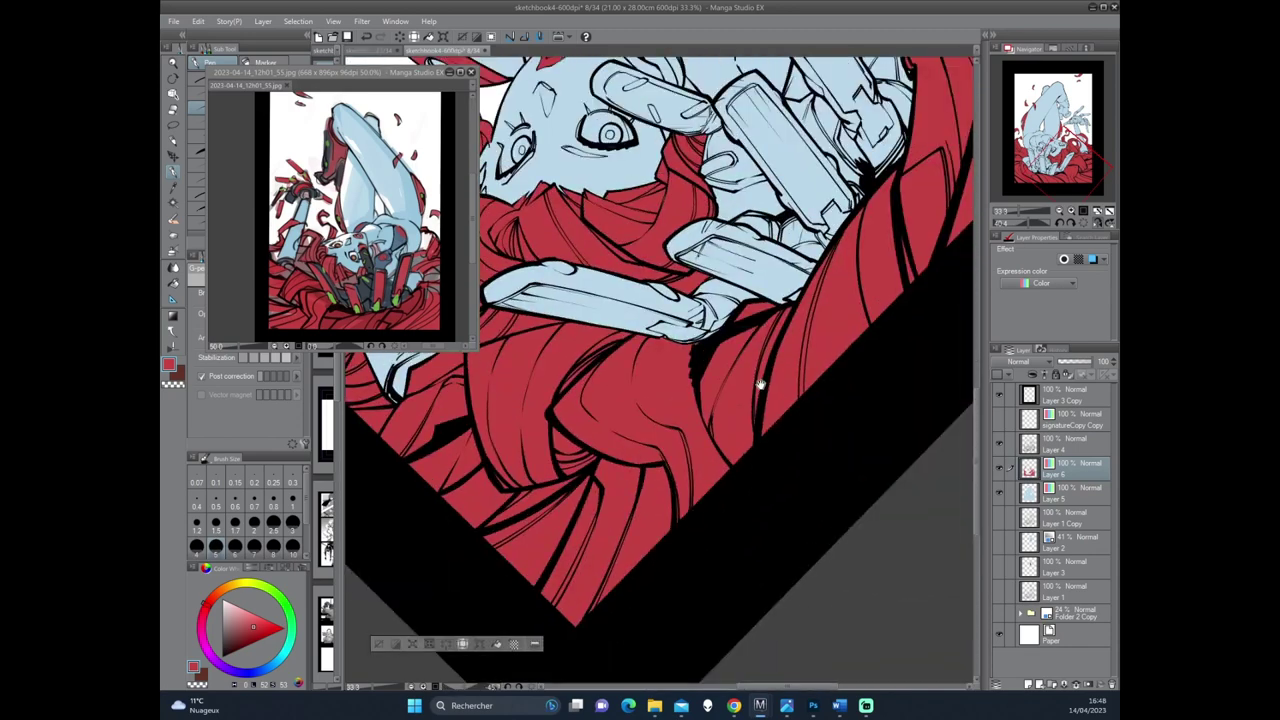
{"action": "left_click_drag", "start_coordinate": [700, 320], "coordinate": [728, 443]}
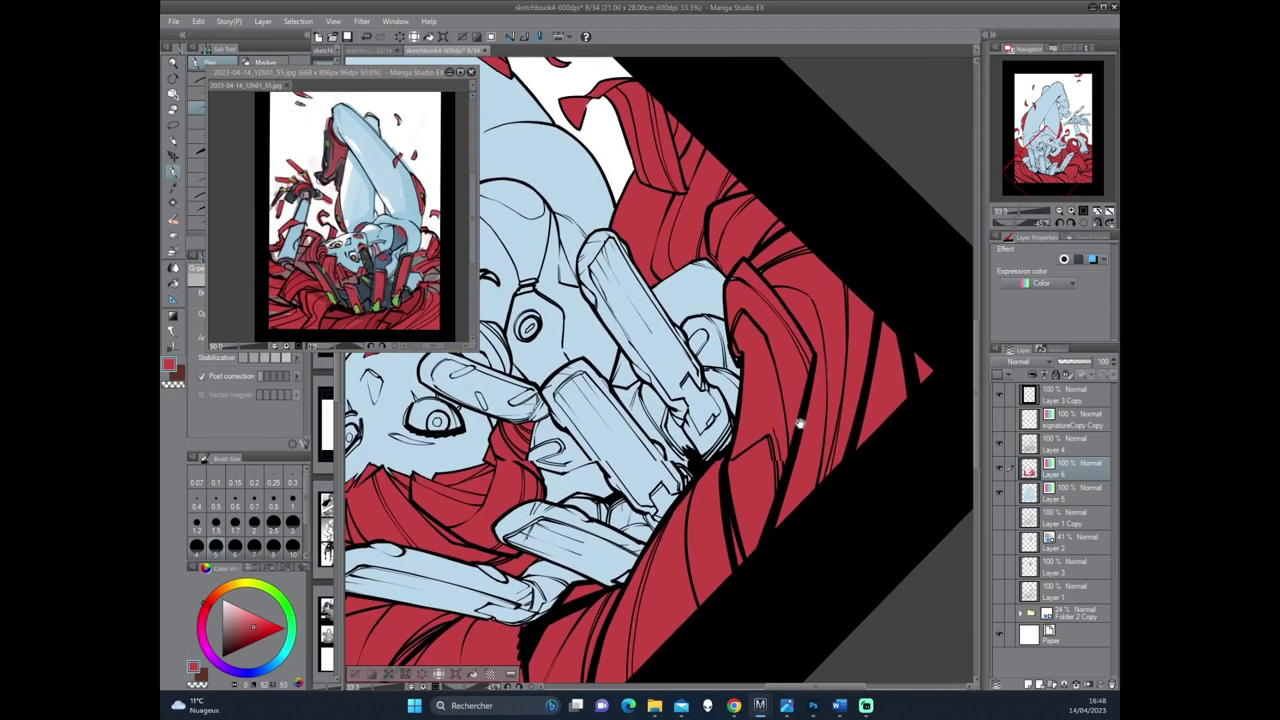
{"action": "left_click_drag", "start_coordinate": [770, 304], "coordinate": [700, 380]}
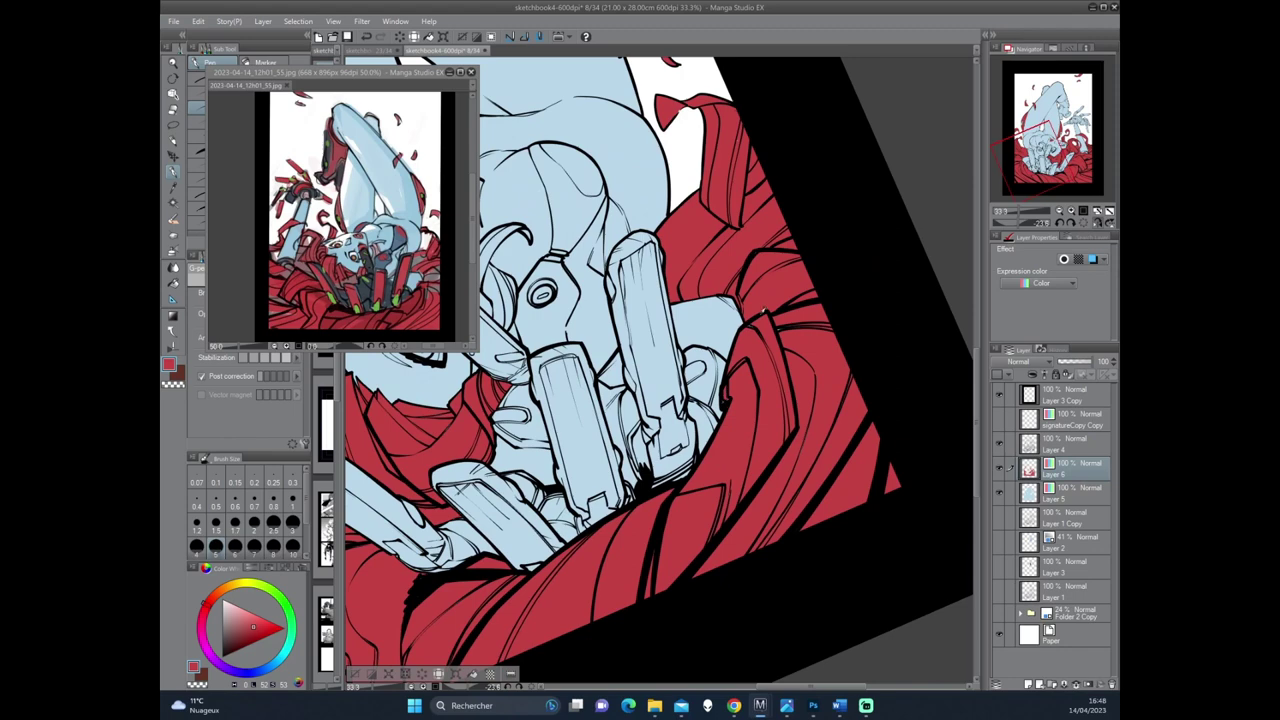
{"action": "left_click_drag", "start_coordinate": [806, 311], "coordinate": [829, 499]}
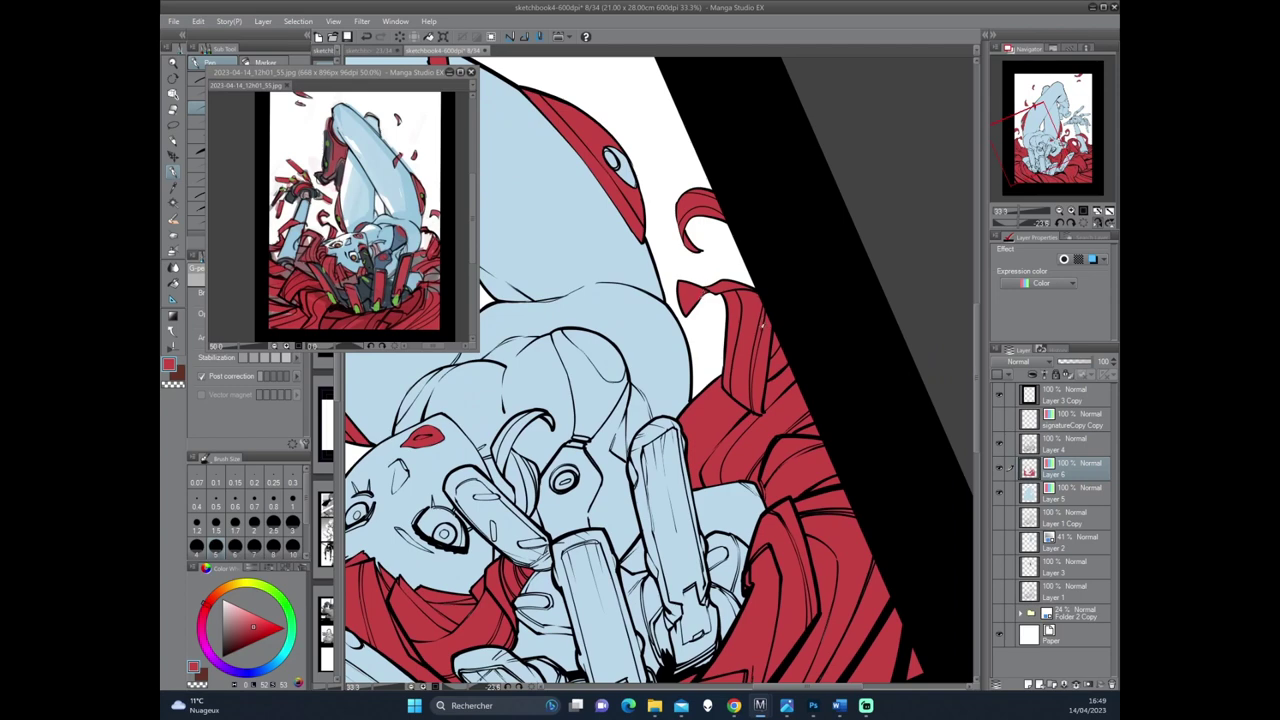
{"action": "left_click_drag", "start_coordinate": [779, 263], "coordinate": [808, 430]}
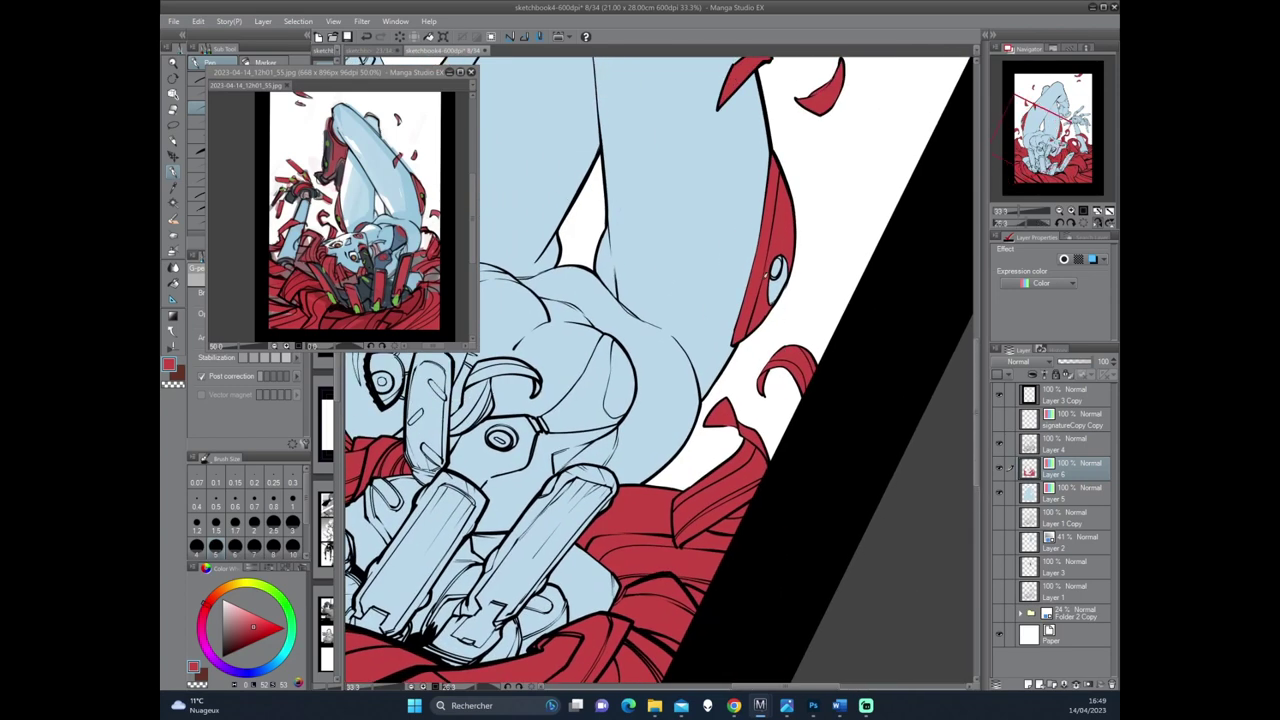
{"action": "mouse_move", "coordinate": [780, 265]}
{"action": "left_mouse_down"}
{"action": "mouse_move", "coordinate": [743, 334]}
{"action": "mouse_move", "coordinate": [789, 362]}
{"action": "mouse_move", "coordinate": [716, 424]}
{"action": "mouse_move", "coordinate": [826, 260]}
{"action": "left_mouse_up"}
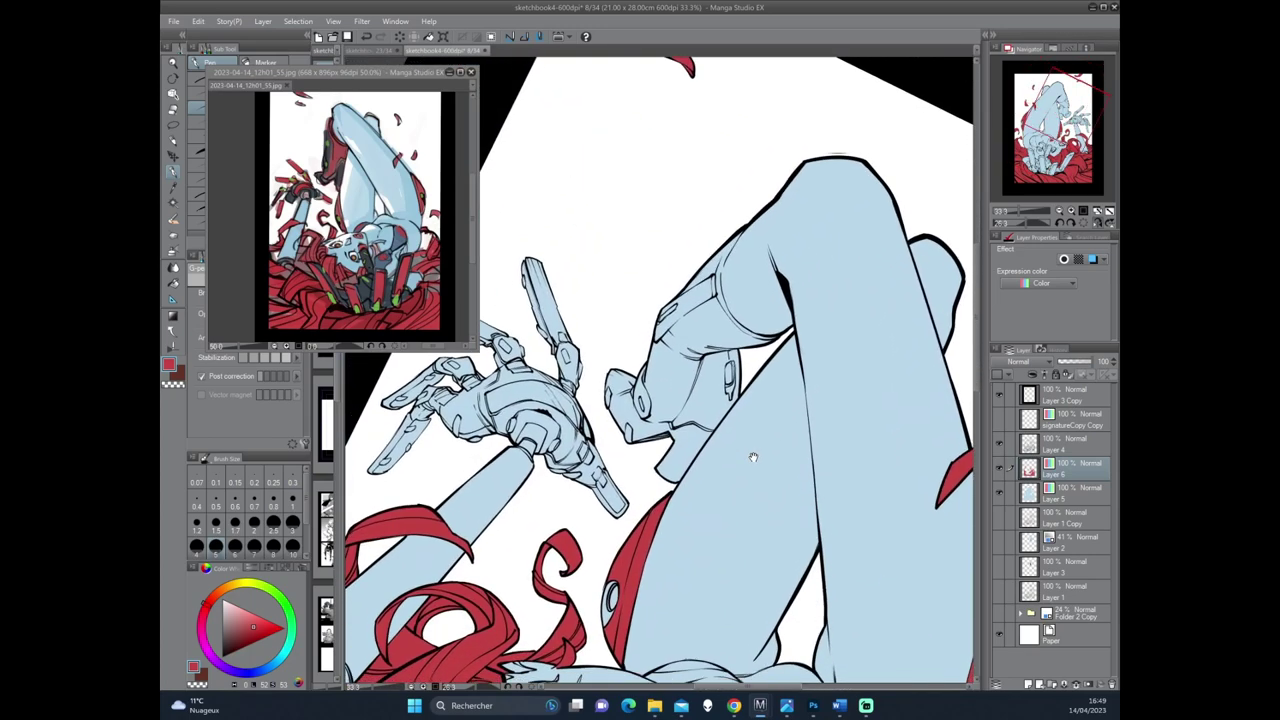
{"action": "mouse_move", "coordinate": [751, 457]}
{"action": "left_mouse_down"}
{"action": "mouse_move", "coordinate": [710, 300]}
{"action": "mouse_move", "coordinate": [673, 333]}
{"action": "left_mouse_up"}
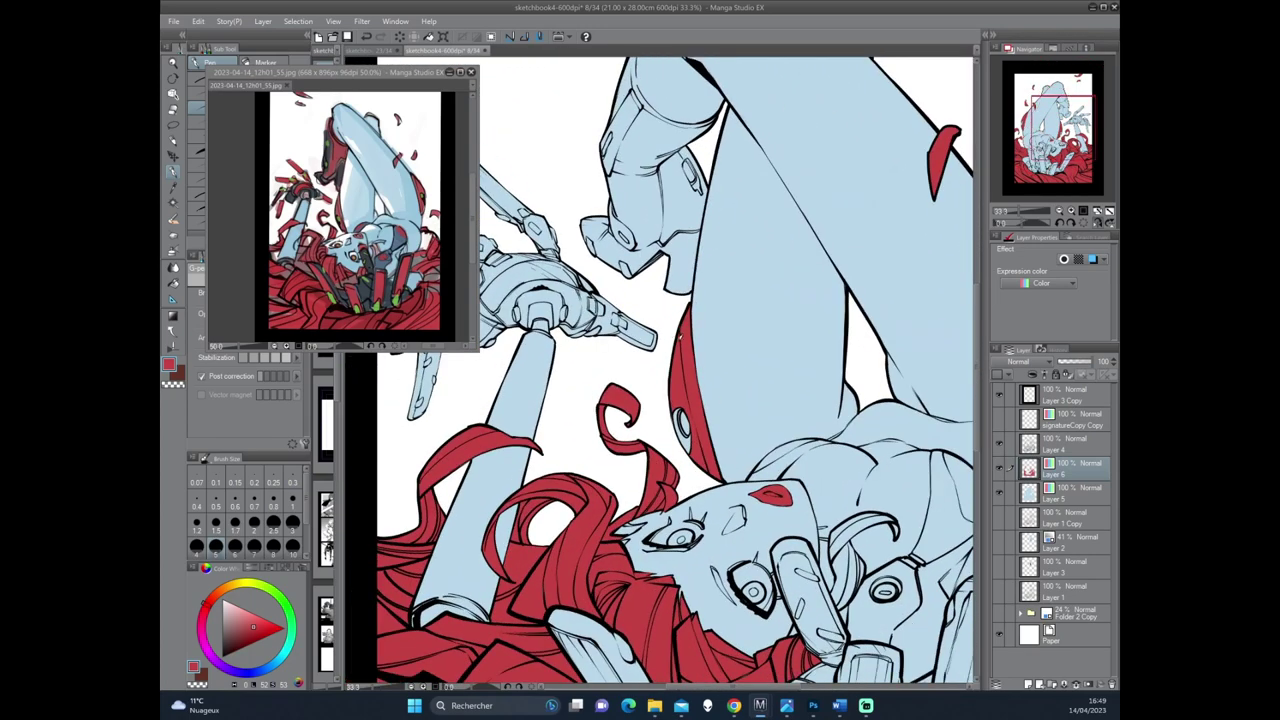
{"action": "mouse_move", "coordinate": [772, 416]}
{"action": "left_mouse_down"}
{"action": "mouse_move", "coordinate": [776, 291]}
{"action": "mouse_move", "coordinate": [730, 340]}
{"action": "mouse_move", "coordinate": [700, 330]}
{"action": "left_mouse_up"}
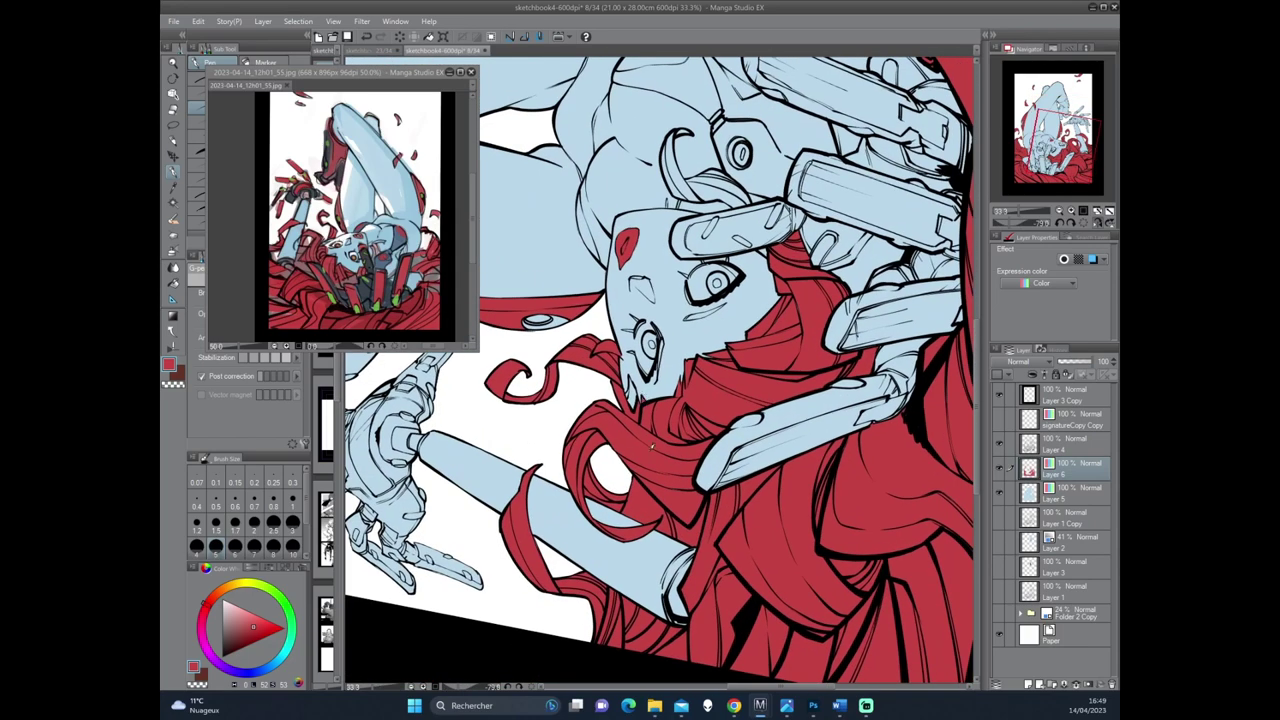
{"action": "scroll", "coordinate": [649, 452], "scroll_direction": "down", "scroll_amount": 2}
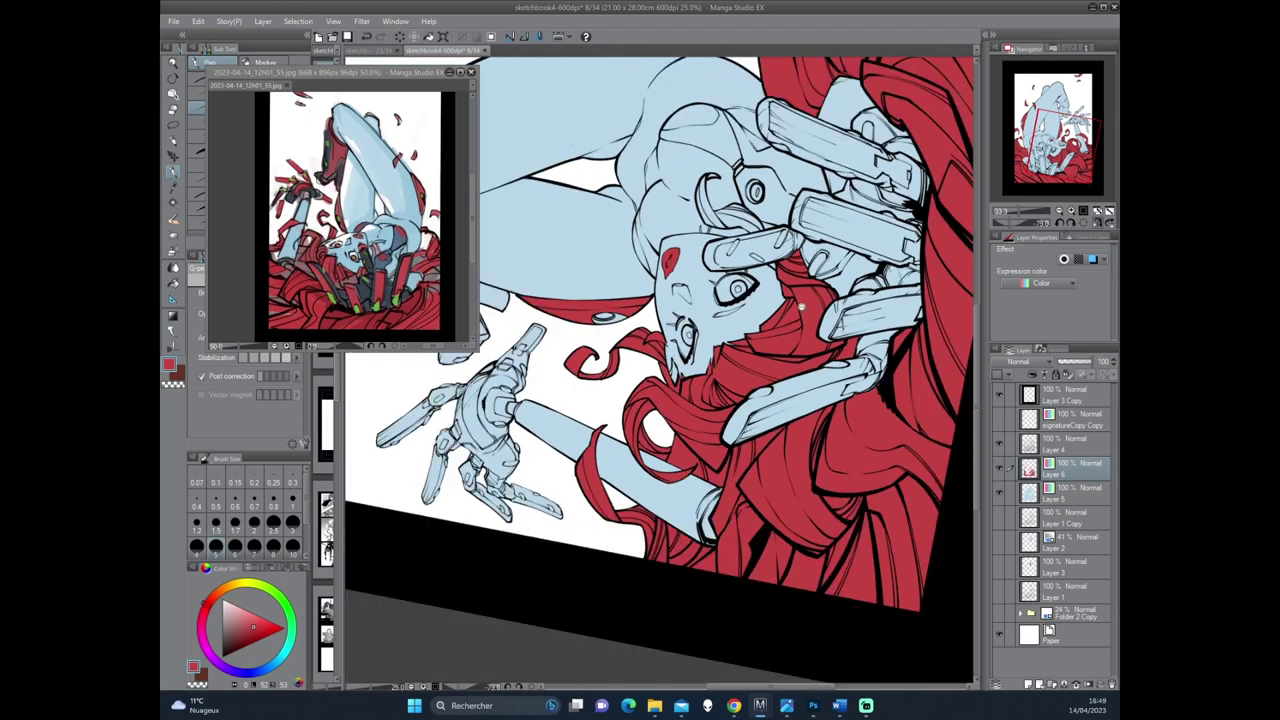
{"action": "left_click_drag", "start_coordinate": [649, 452], "coordinate": [820, 342]}
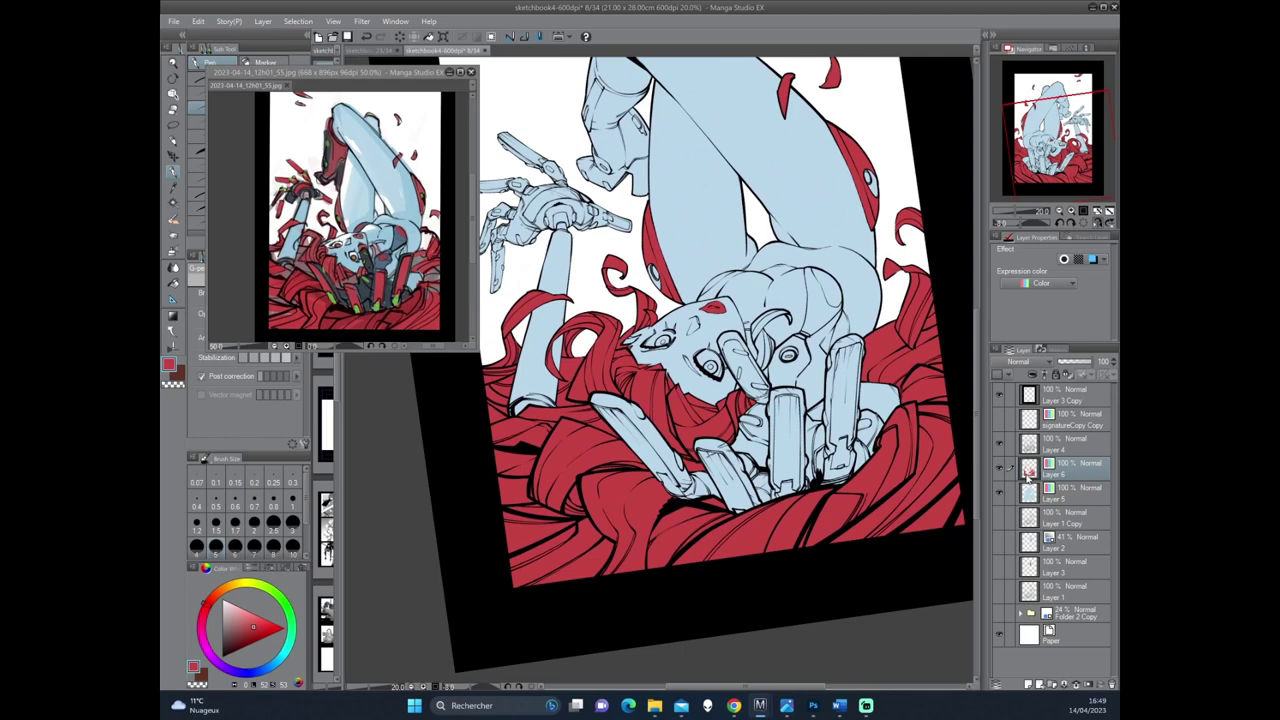
Add Layer 7 above the hair layer with a soft brush, undoing a stray red mark.
{"action": "left_click", "coordinate": [1025, 685]}
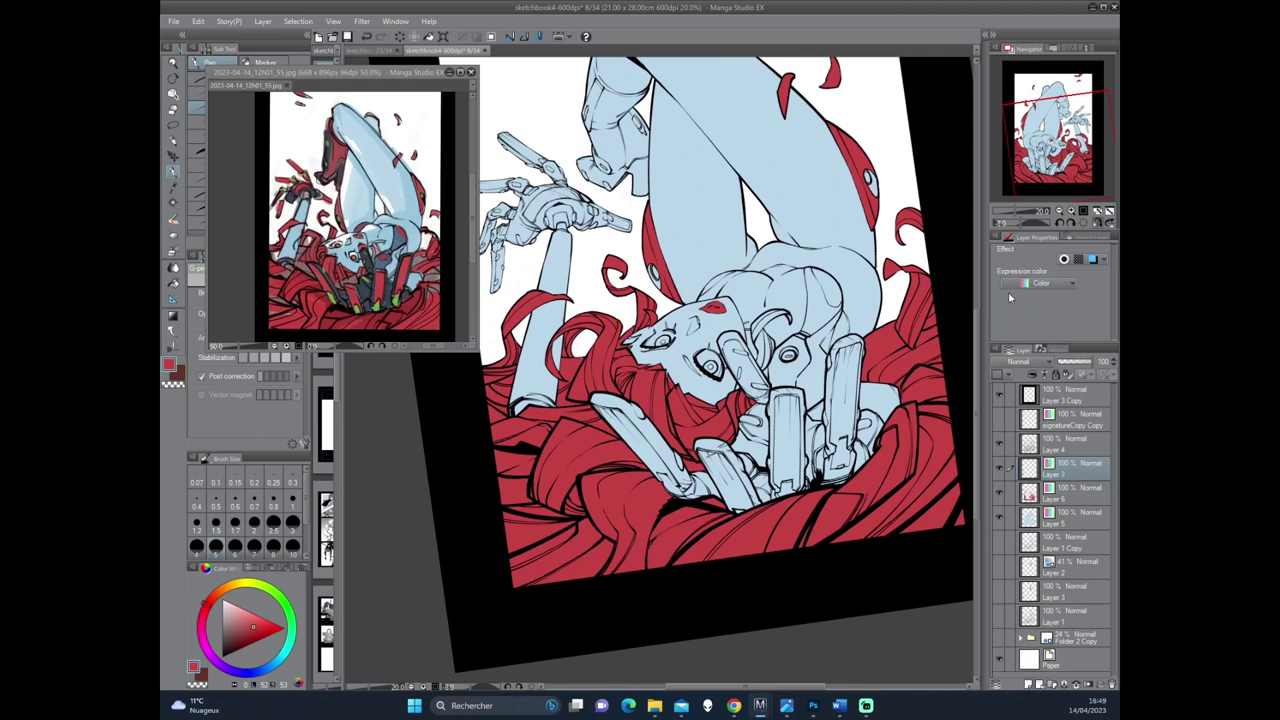
{"action": "left_click", "coordinate": [174, 220]}
{"action": "left_click", "coordinate": [386, 256]}
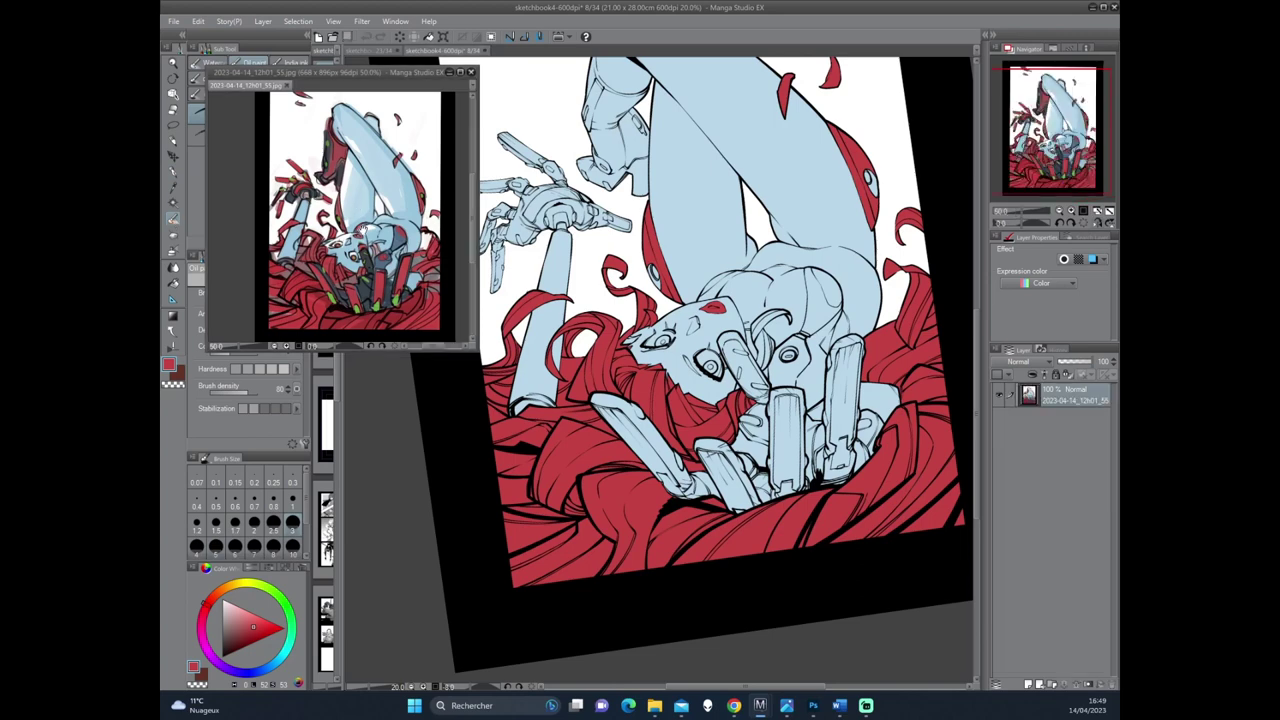
{"action": "scroll", "coordinate": [386, 256], "scroll_direction": "up", "scroll_amount": 2}
{"action": "mouse_move", "coordinate": [540, 420]}
{"action": "left_mouse_down"}
{"action": "mouse_move", "coordinate": [684, 580]}
{"action": "mouse_move", "coordinate": [718, 380]}
{"action": "mouse_move", "coordinate": [705, 420]}
{"action": "left_mouse_up"}
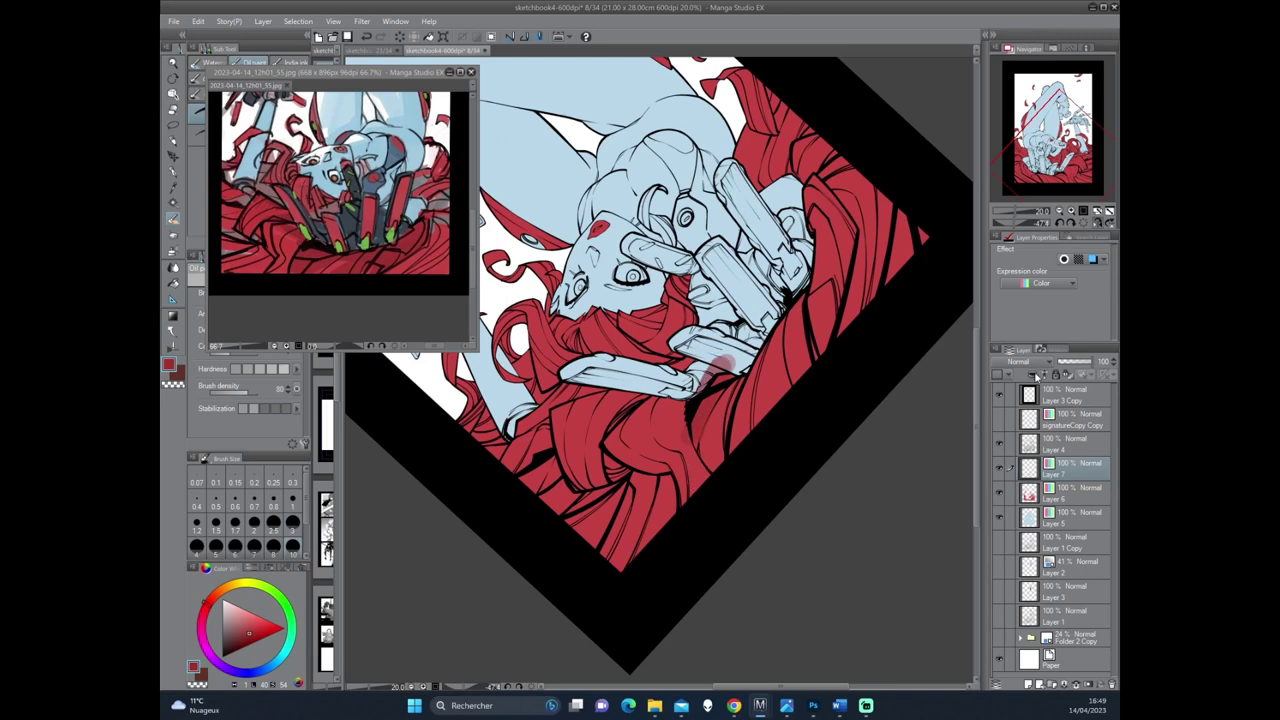
{"action": "key", "text": "ctrl+z"}
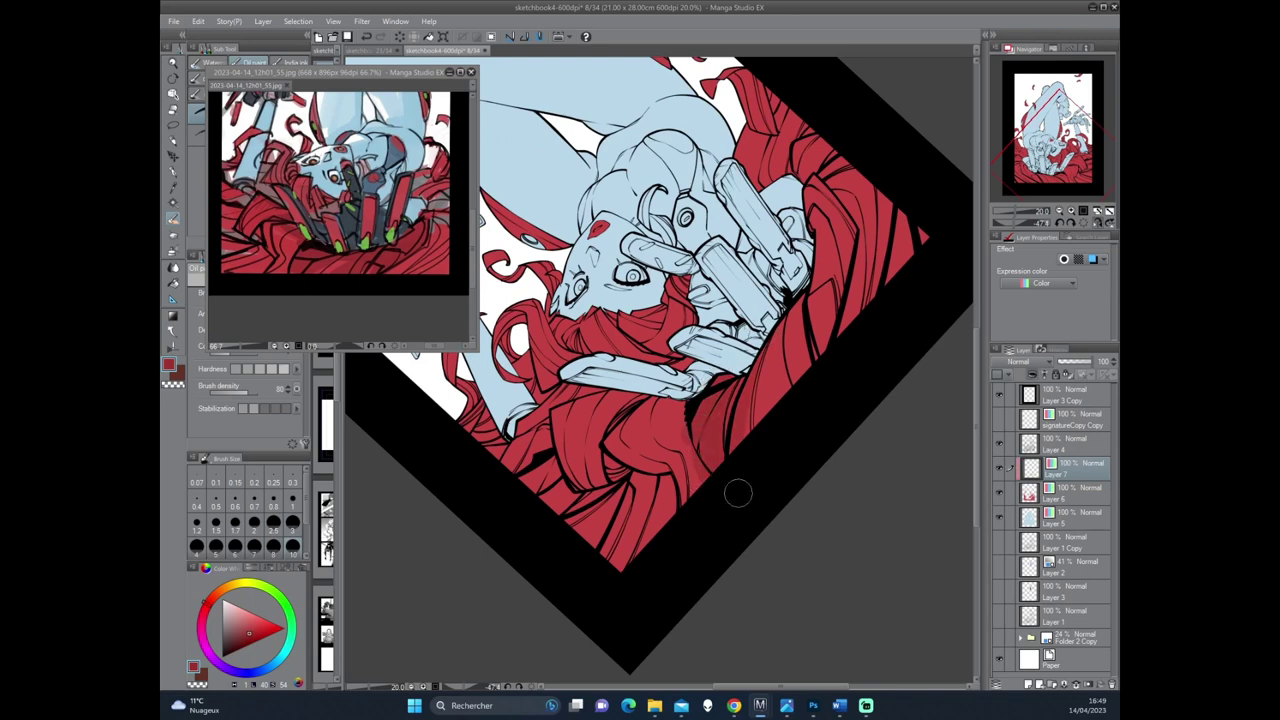
Paint darker strokes on the red areas and sample a new colour from the reference.
{"action": "mouse_move", "coordinate": [809, 304]}
{"action": "left_mouse_down"}
{"action": "mouse_move", "coordinate": [778, 357]}
{"action": "mouse_move", "coordinate": [847, 267]}
{"action": "mouse_move", "coordinate": [796, 374]}
{"action": "left_mouse_up"}
{"action": "mouse_move", "coordinate": [842, 309]}
{"action": "left_mouse_down"}
{"action": "mouse_move", "coordinate": [840, 338]}
{"action": "mouse_move", "coordinate": [795, 374]}
{"action": "left_mouse_up"}
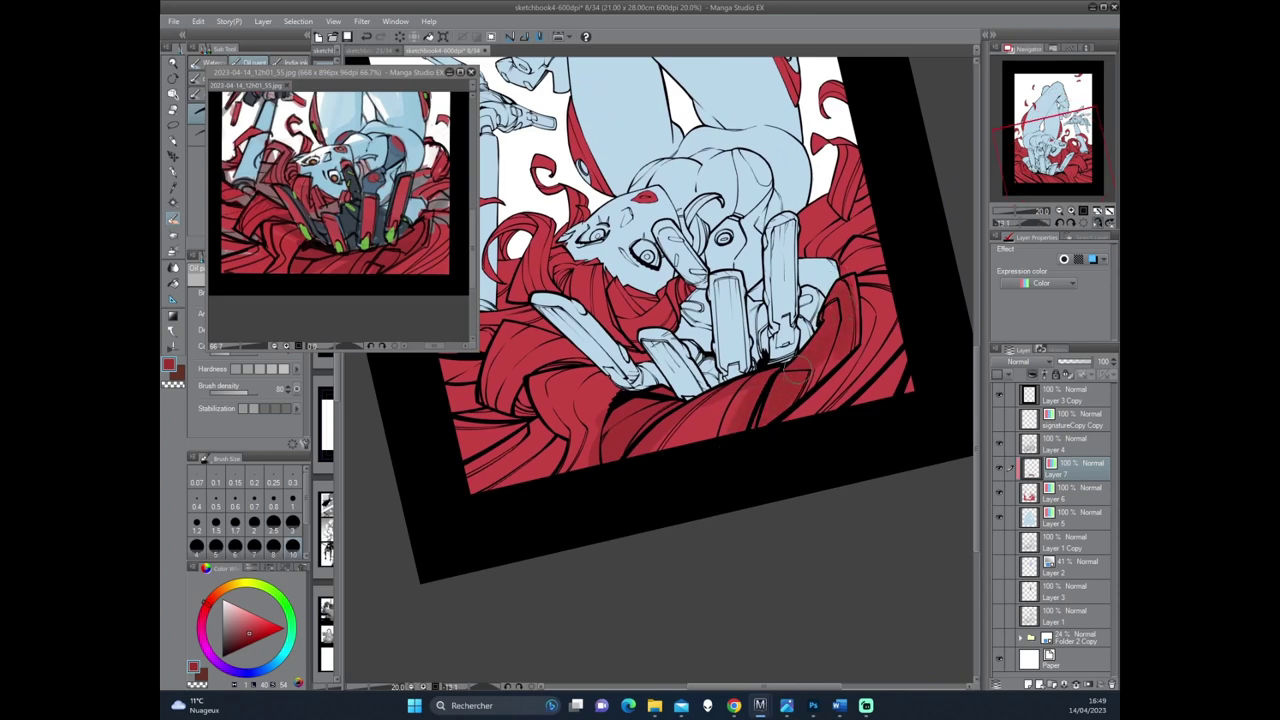
{"action": "left_click", "coordinate": [442, 208]}
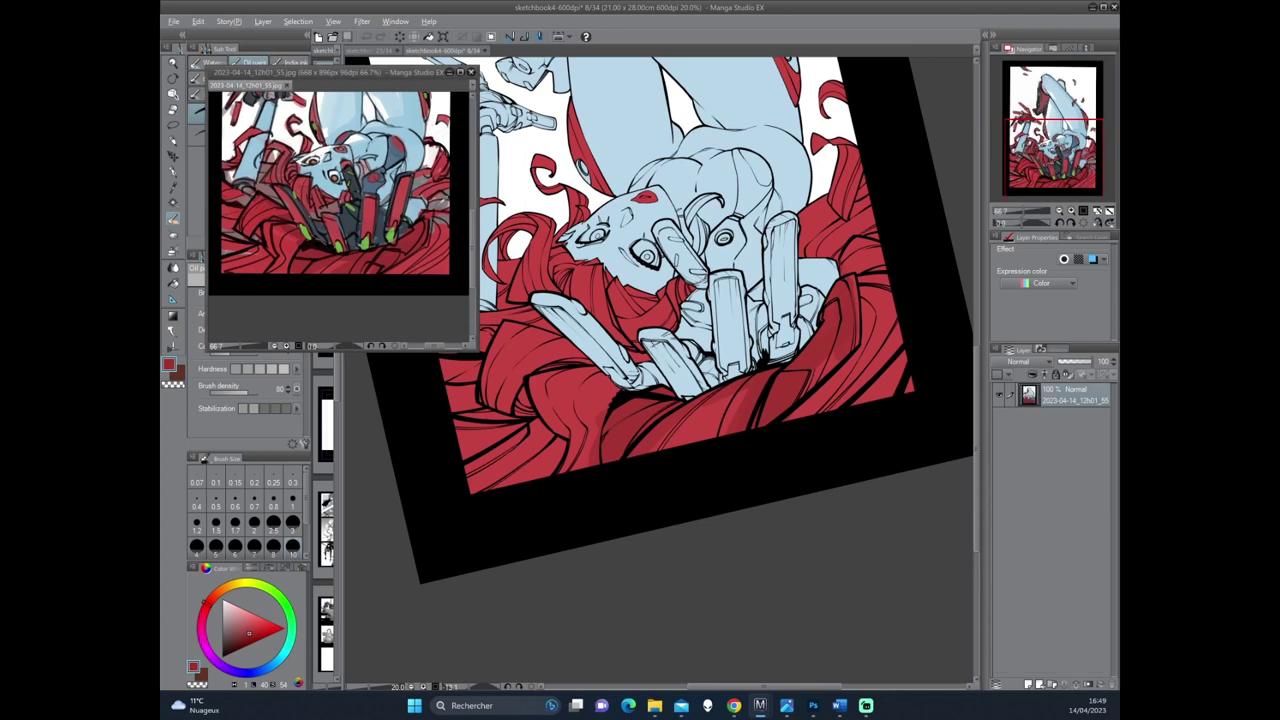
{"action": "left_click", "coordinate": [851, 250]}
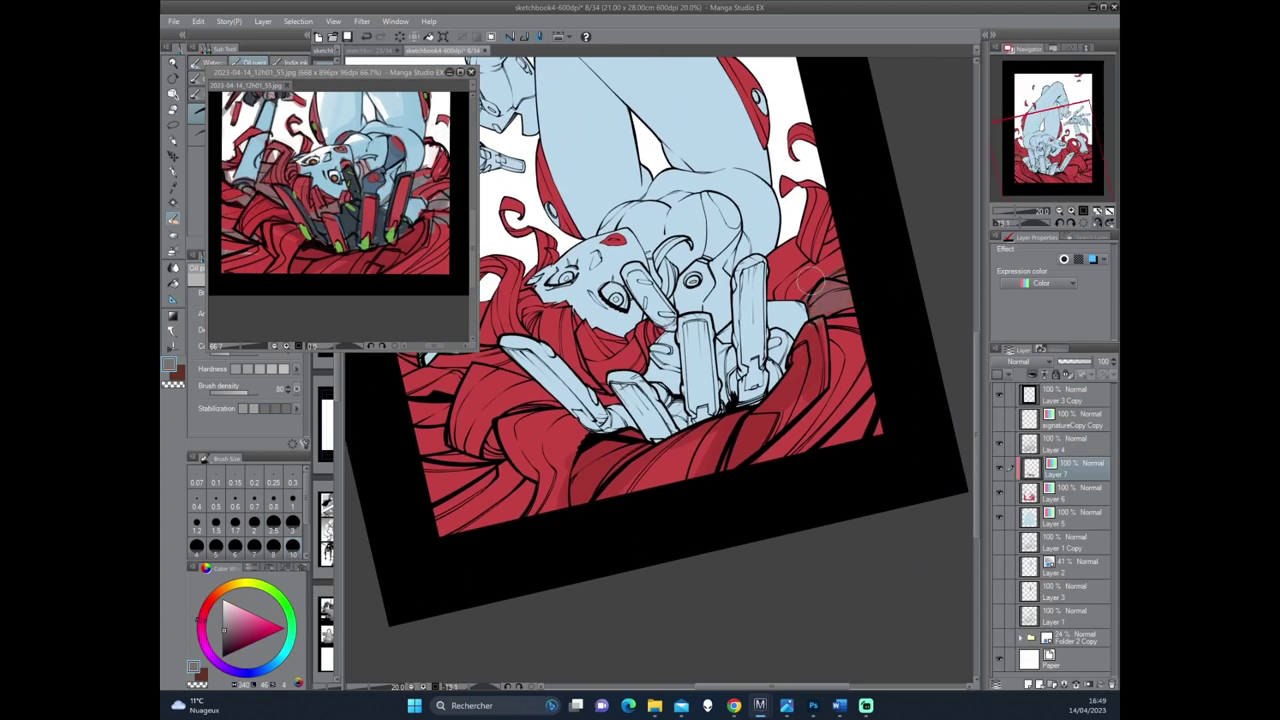
{"action": "mouse_move", "coordinate": [752, 296]}
{"action": "left_mouse_down"}
{"action": "mouse_move", "coordinate": [822, 302]}
{"action": "mouse_move", "coordinate": [645, 430]}
{"action": "left_mouse_up"}
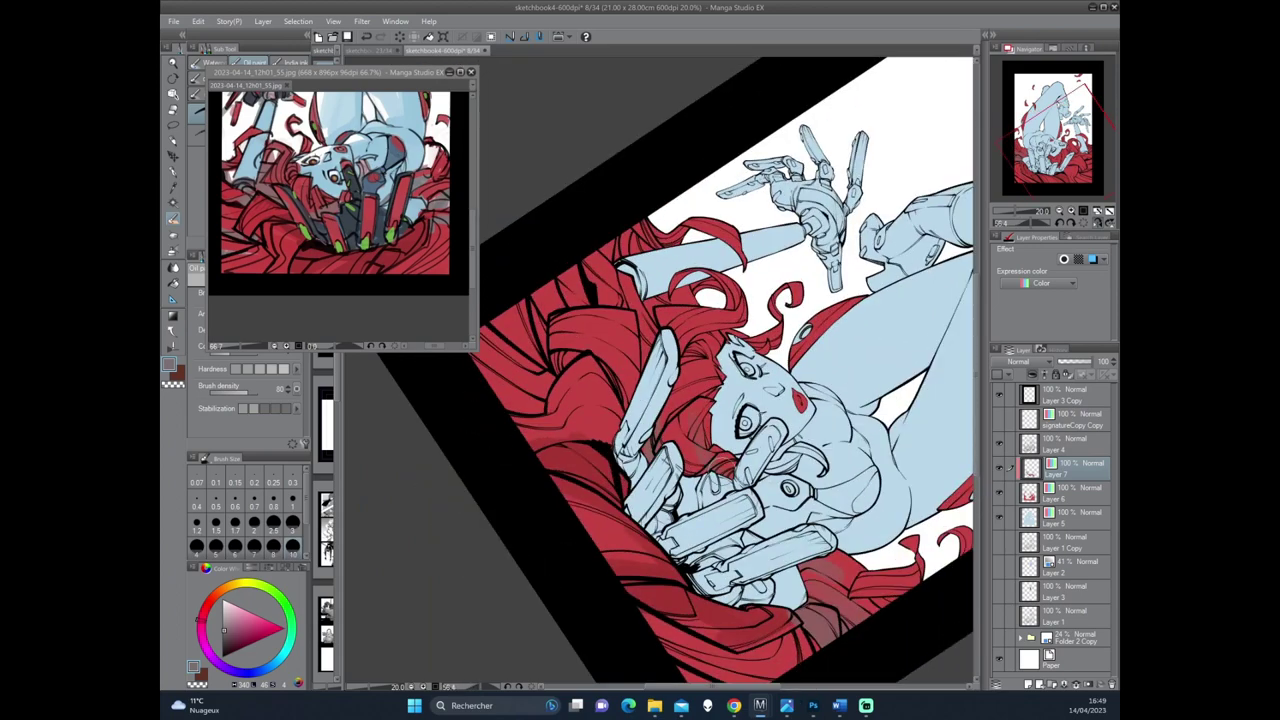
{"action": "mouse_move", "coordinate": [750, 305]}
{"action": "left_mouse_down"}
{"action": "mouse_move", "coordinate": [757, 413]}
{"action": "mouse_move", "coordinate": [783, 361]}
{"action": "left_mouse_up"}
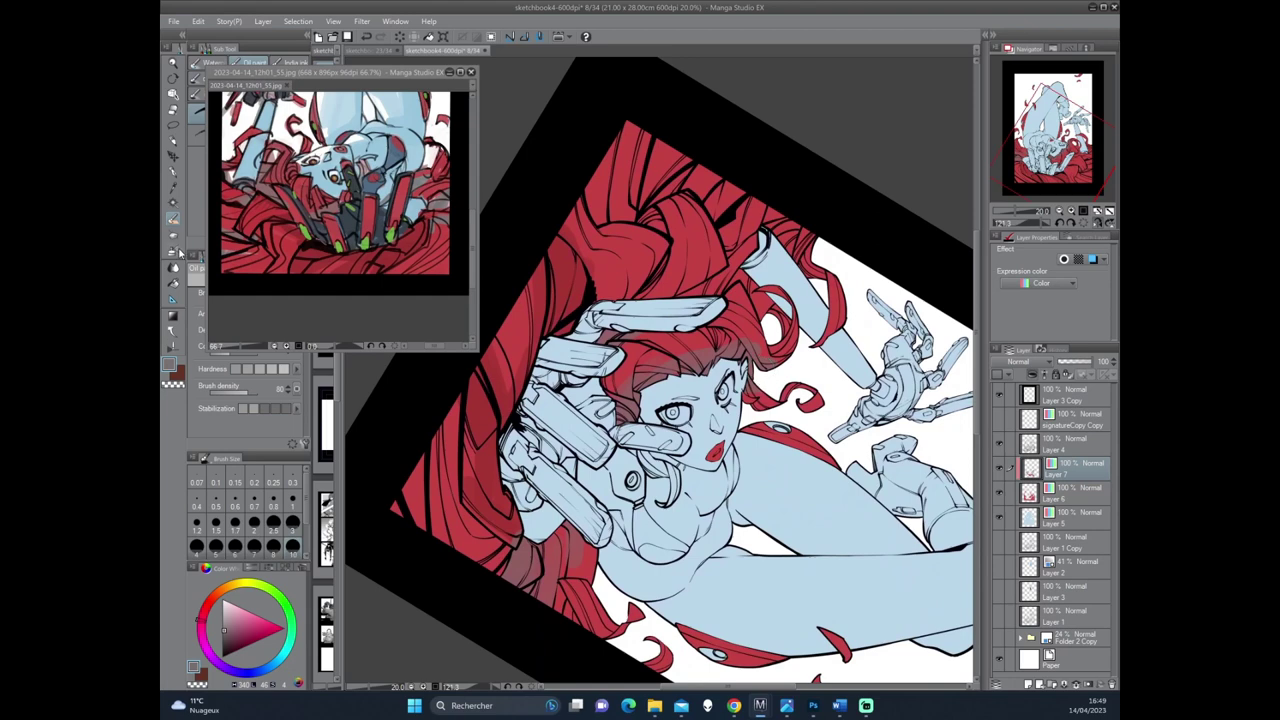
{"action": "left_click", "coordinate": [174, 251]}
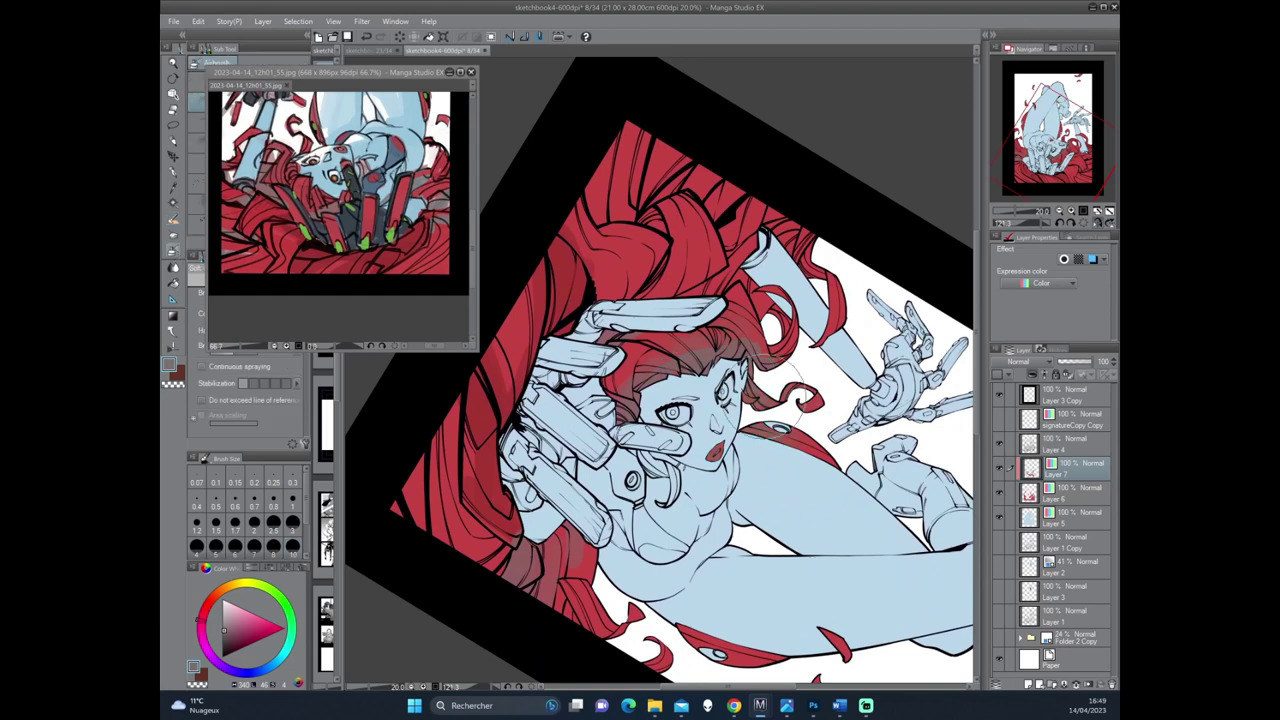
Airbrush a deeper red shading onto the hair near the hands.
{"action": "left_click_drag", "start_coordinate": [645, 595], "coordinate": [677, 408]}
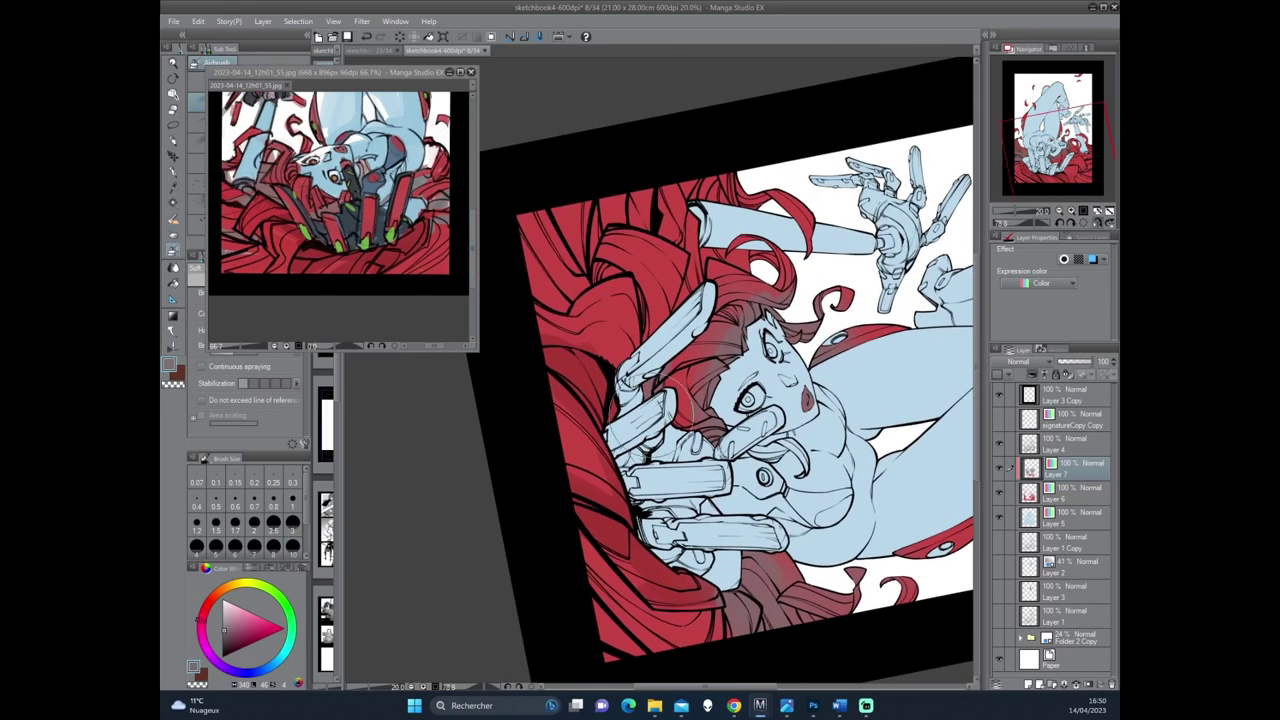
{"action": "left_click", "coordinate": [600, 340], "text": "alt"}
{"action": "mouse_move", "coordinate": [640, 330]}
{"action": "left_mouse_down"}
{"action": "mouse_move", "coordinate": [590, 372]}
{"action": "mouse_move", "coordinate": [660, 440]}
{"action": "left_mouse_up"}
{"action": "key", "text": "h"}
{"action": "mouse_move", "coordinate": [760, 420]}
{"action": "left_mouse_down"}
{"action": "mouse_move", "coordinate": [817, 409]}
{"action": "mouse_move", "coordinate": [740, 520]}
{"action": "left_mouse_up"}
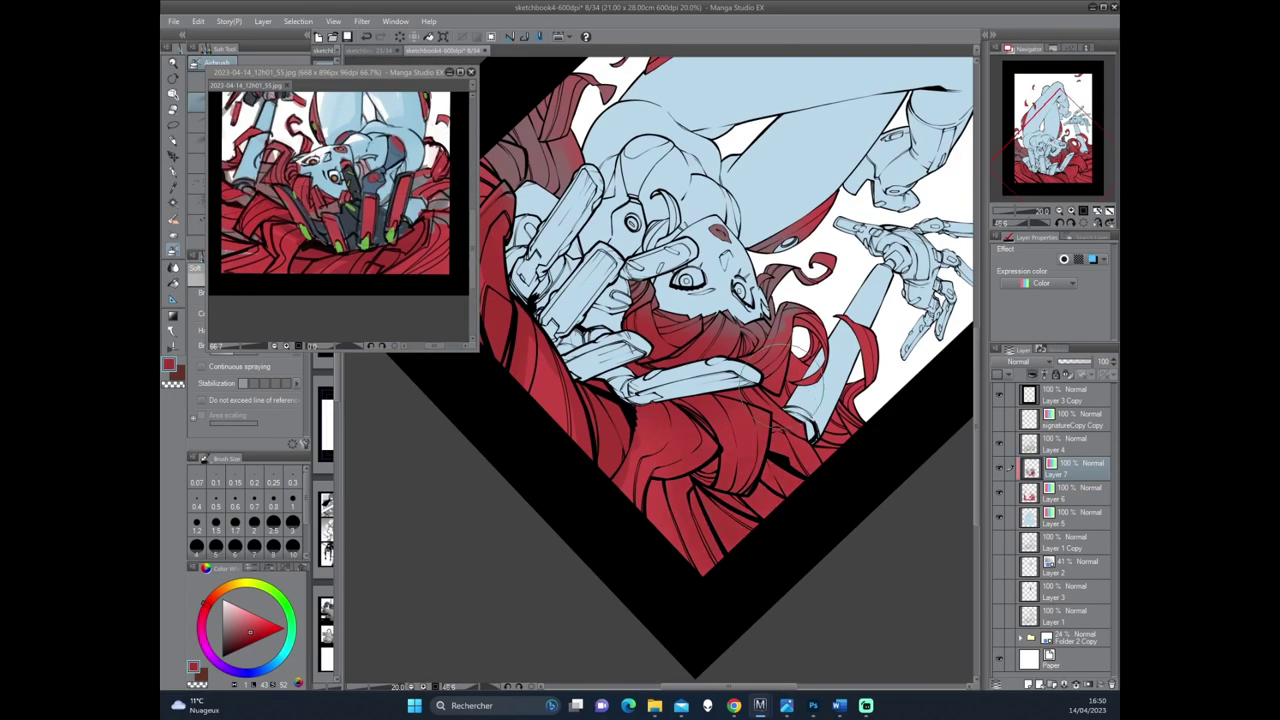
{"action": "left_click_drag", "start_coordinate": [710, 160], "coordinate": [630, 390]}
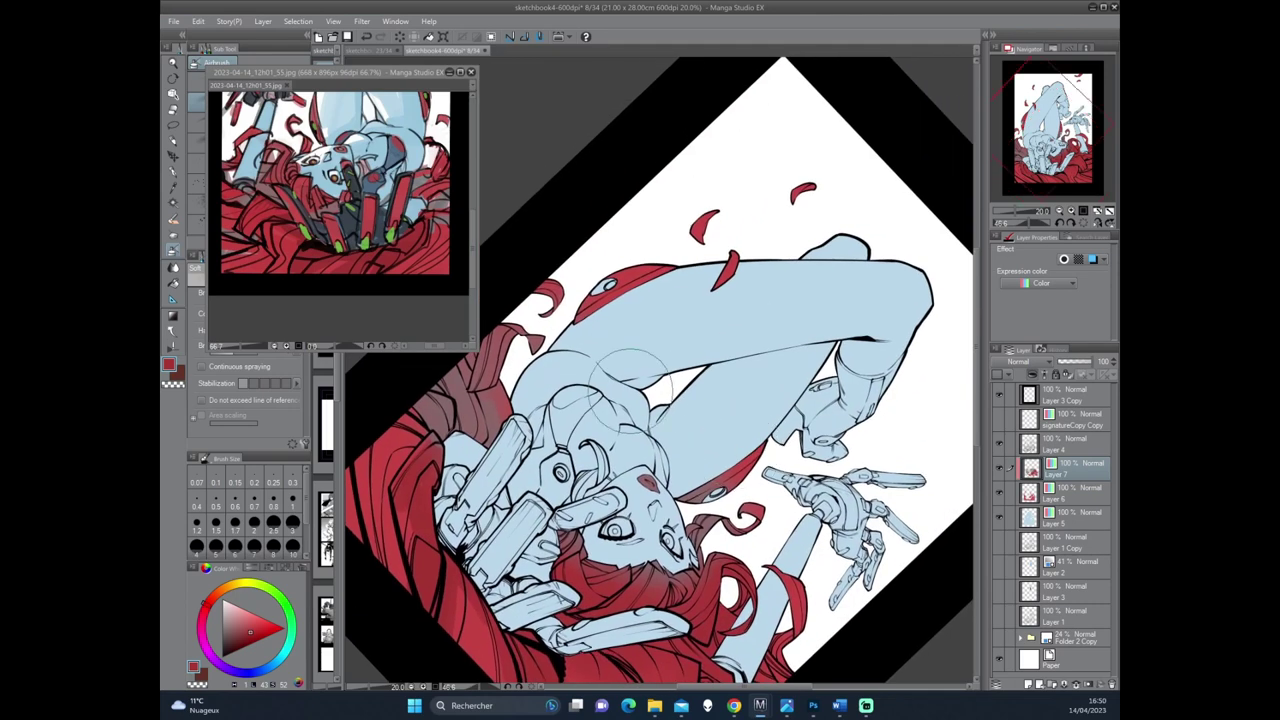
{"action": "scroll", "coordinate": [700, 480], "scroll_direction": "up", "scroll_amount": 1}
{"action": "left_click_drag", "start_coordinate": [700, 480], "coordinate": [755, 390]}
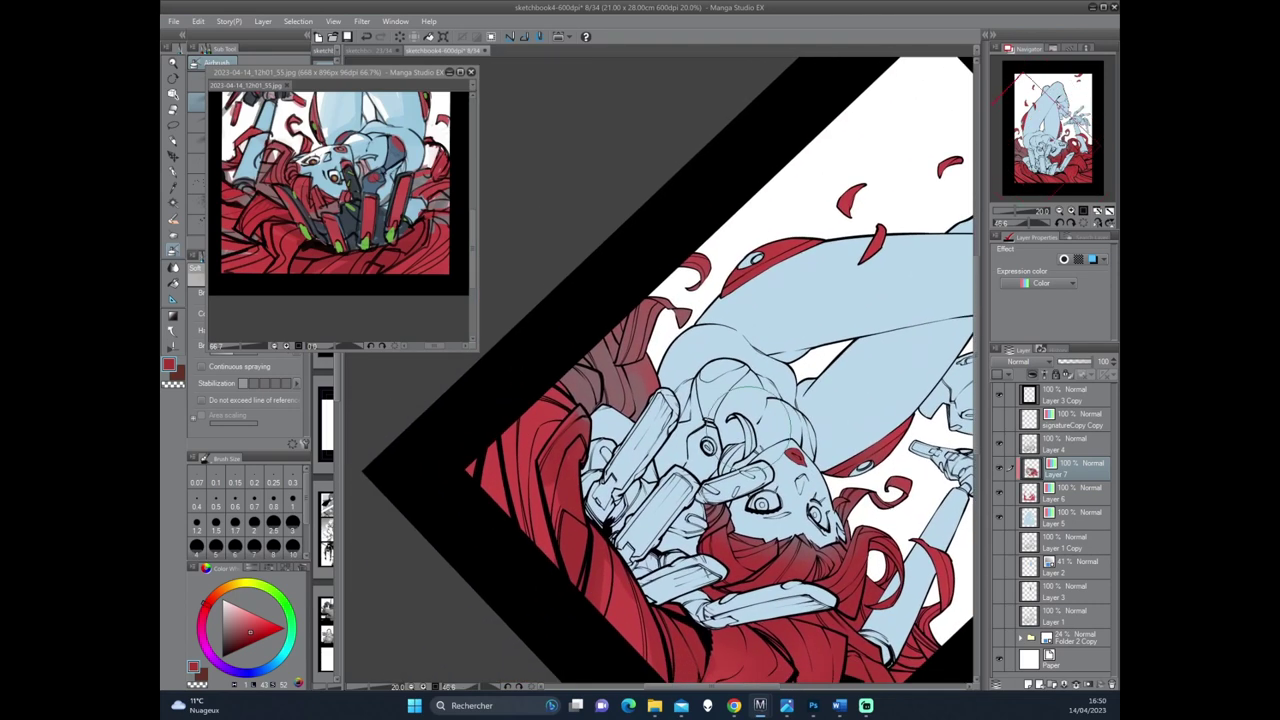
With the brush, add dark red strokes along the hair's right edge.
{"action": "key", "text": "b"}
{"action": "left_click_drag", "start_coordinate": [623, 465], "coordinate": [642, 372]}
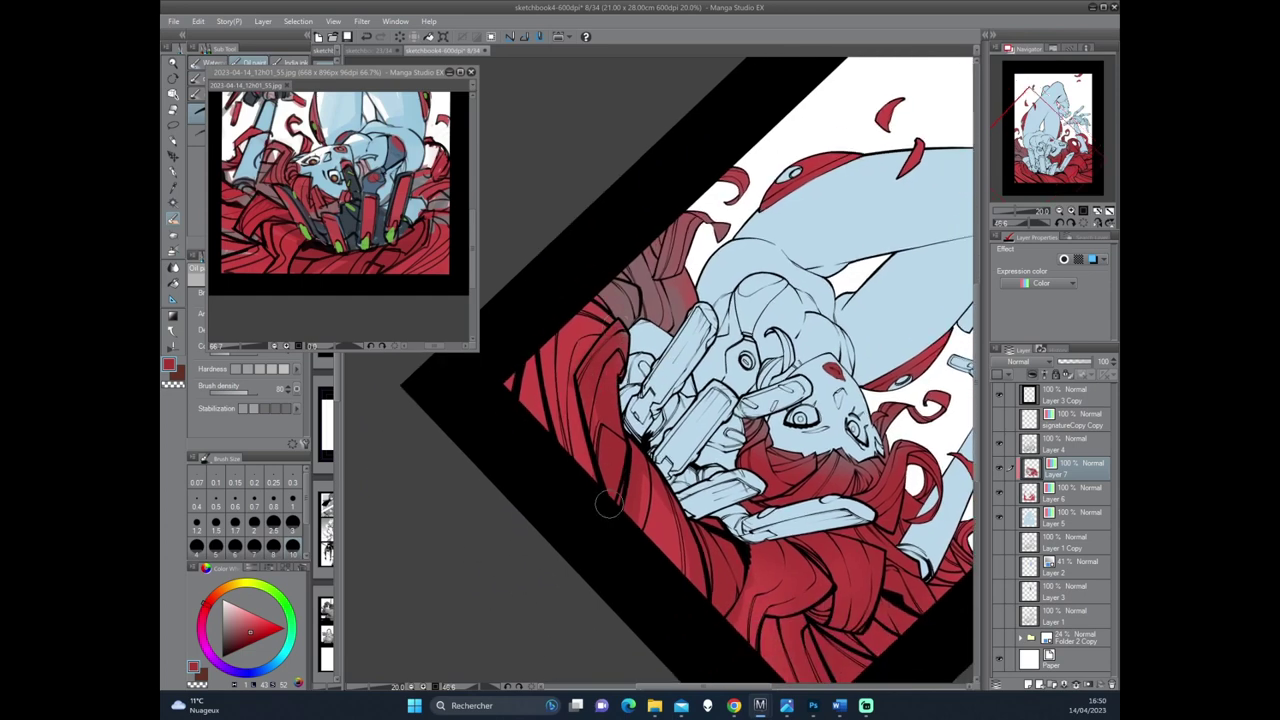
{"action": "left_click", "coordinate": [631, 302], "text": "alt"}
{"action": "key", "text": "h"}
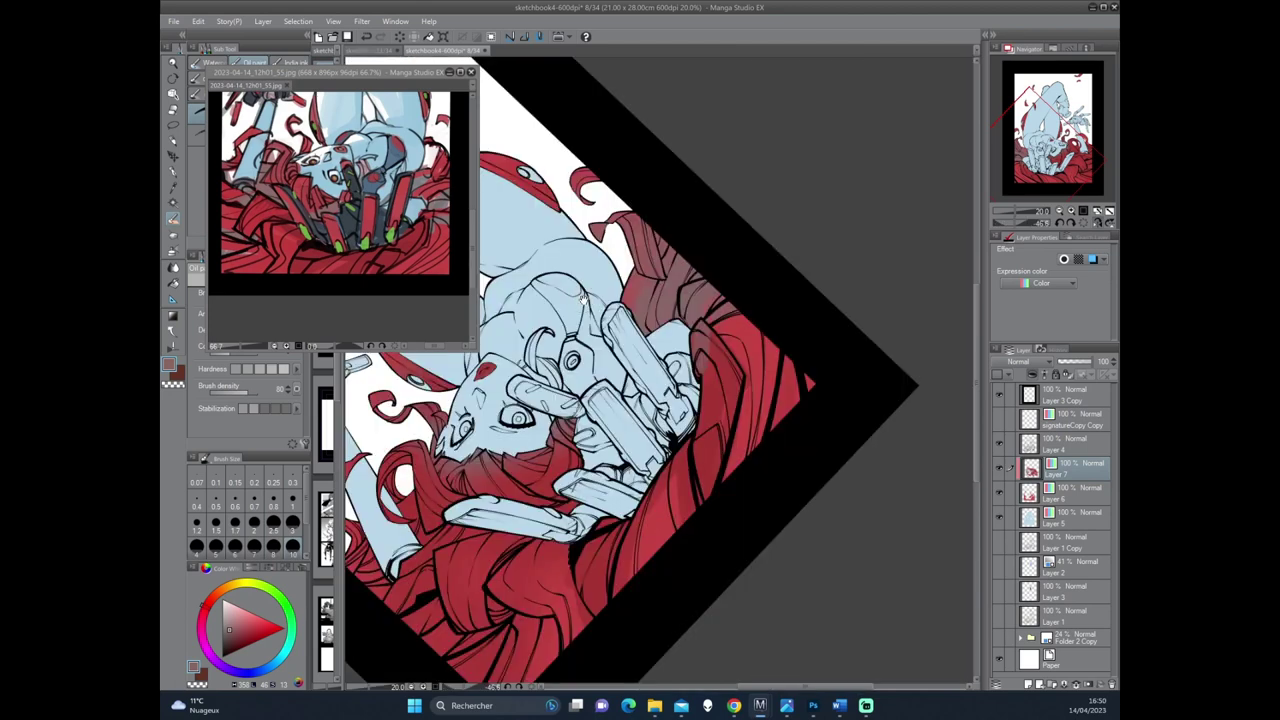
{"action": "left_click_drag", "start_coordinate": [728, 306], "coordinate": [676, 308]}
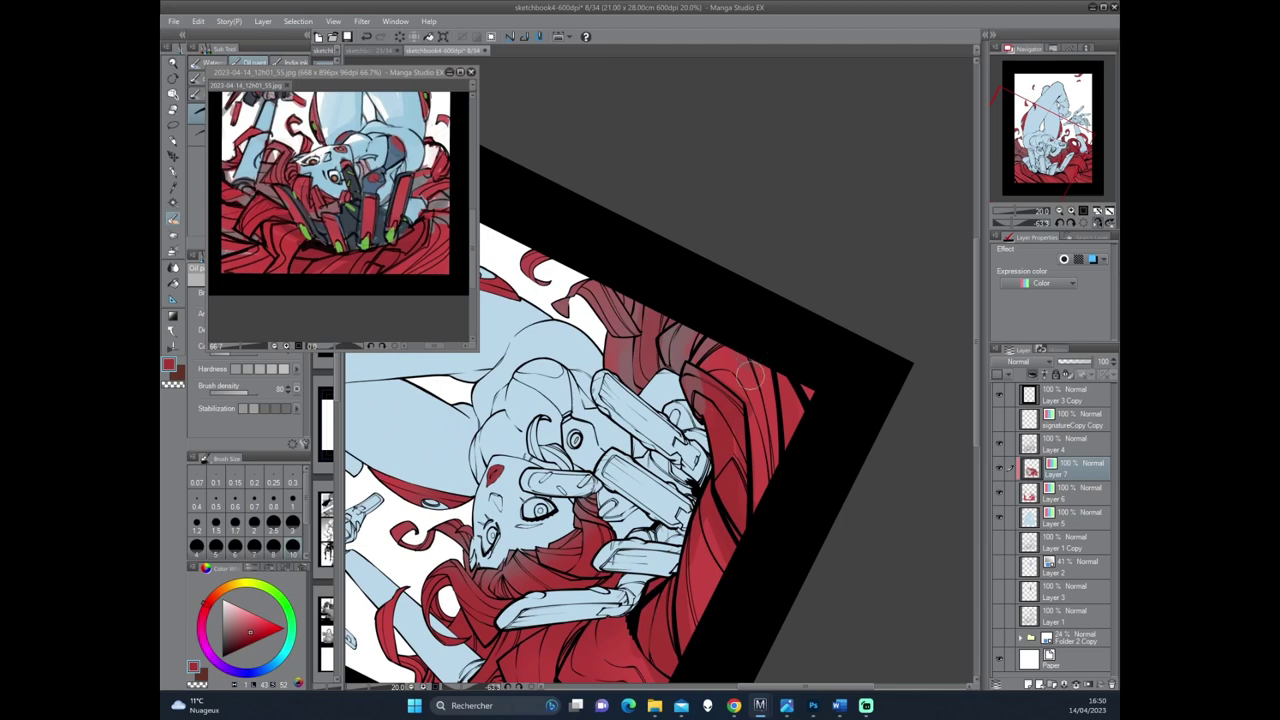
{"action": "left_click_drag", "start_coordinate": [765, 366], "coordinate": [757, 512]}
{"action": "mouse_move", "coordinate": [771, 400]}
{"action": "left_mouse_down"}
{"action": "mouse_move", "coordinate": [776, 468]}
{"action": "mouse_move", "coordinate": [784, 452]}
{"action": "left_mouse_up"}
{"action": "scroll", "coordinate": [781, 456], "scroll_direction": "down", "scroll_amount": 3}
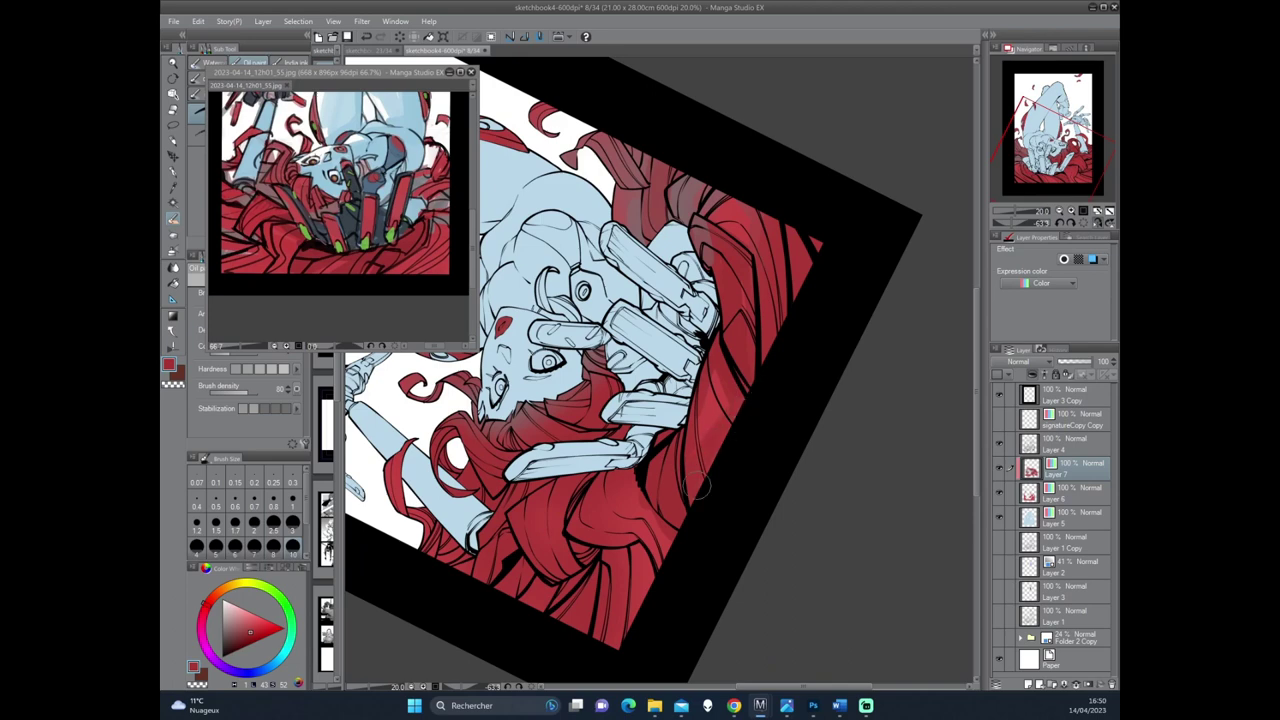
Paint soft light pink highlights over the red hair near the face.
{"action": "left_click_drag", "start_coordinate": [697, 487], "coordinate": [752, 417]}
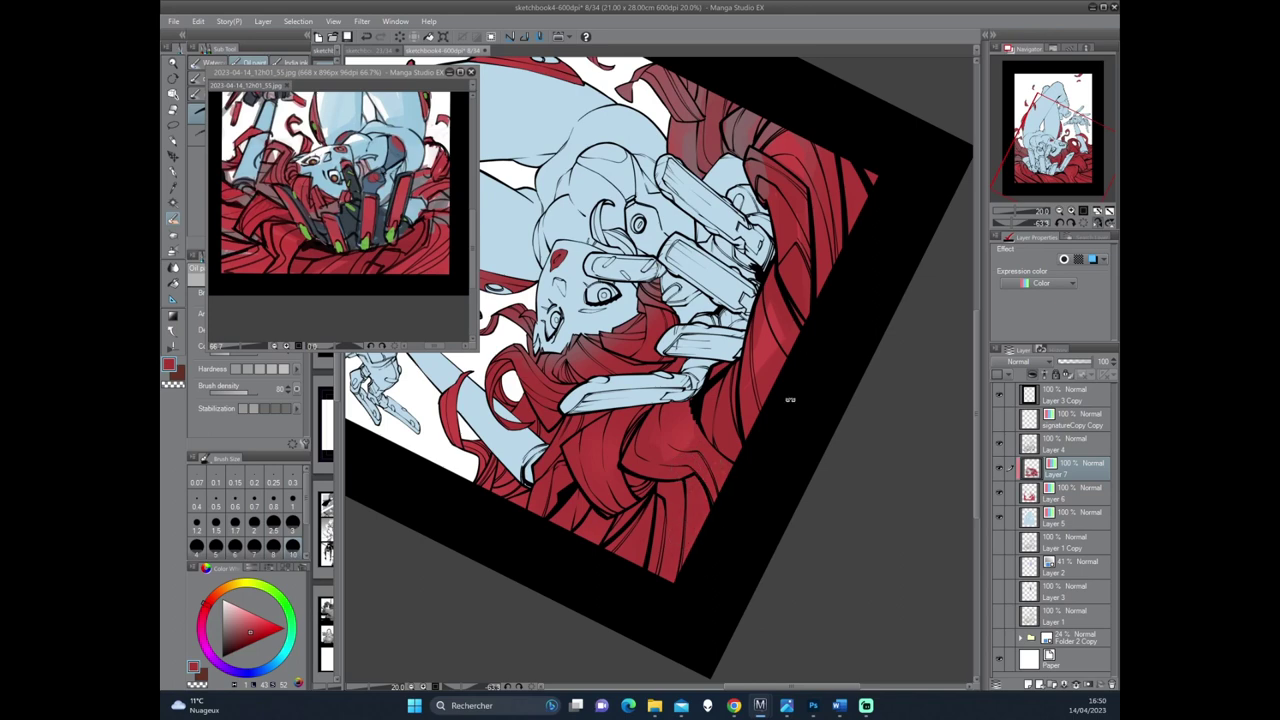
{"action": "key", "text": "minus"}
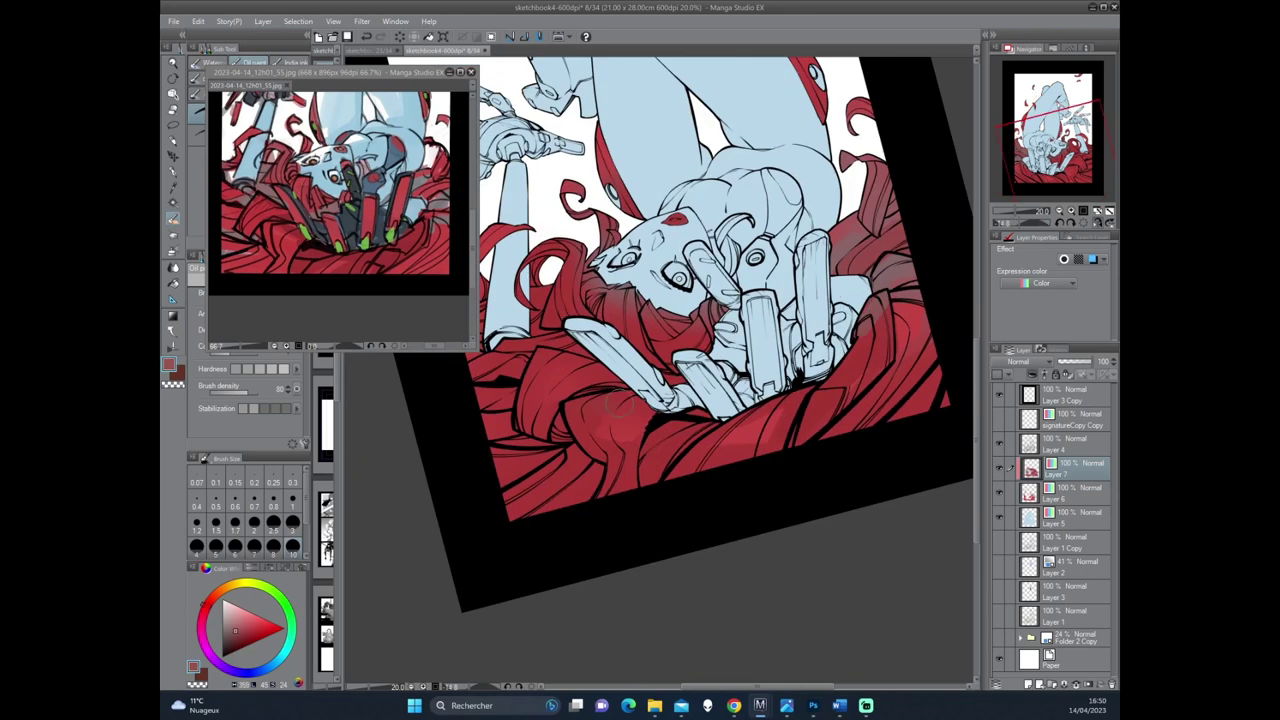
{"action": "mouse_move", "coordinate": [618, 404]}
{"action": "left_mouse_down"}
{"action": "mouse_move", "coordinate": [650, 410]}
{"action": "mouse_move", "coordinate": [615, 378]}
{"action": "mouse_move", "coordinate": [631, 383]}
{"action": "left_mouse_up"}
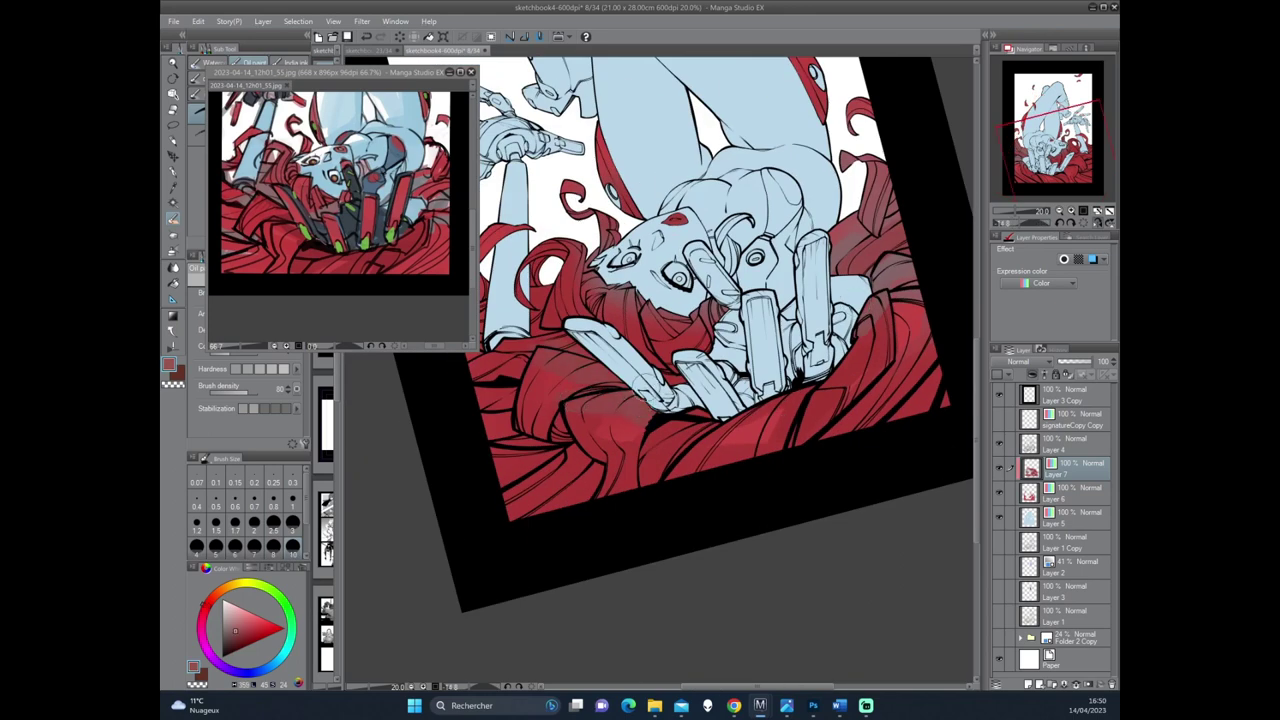
{"action": "key", "text": "ctrl+plus"}
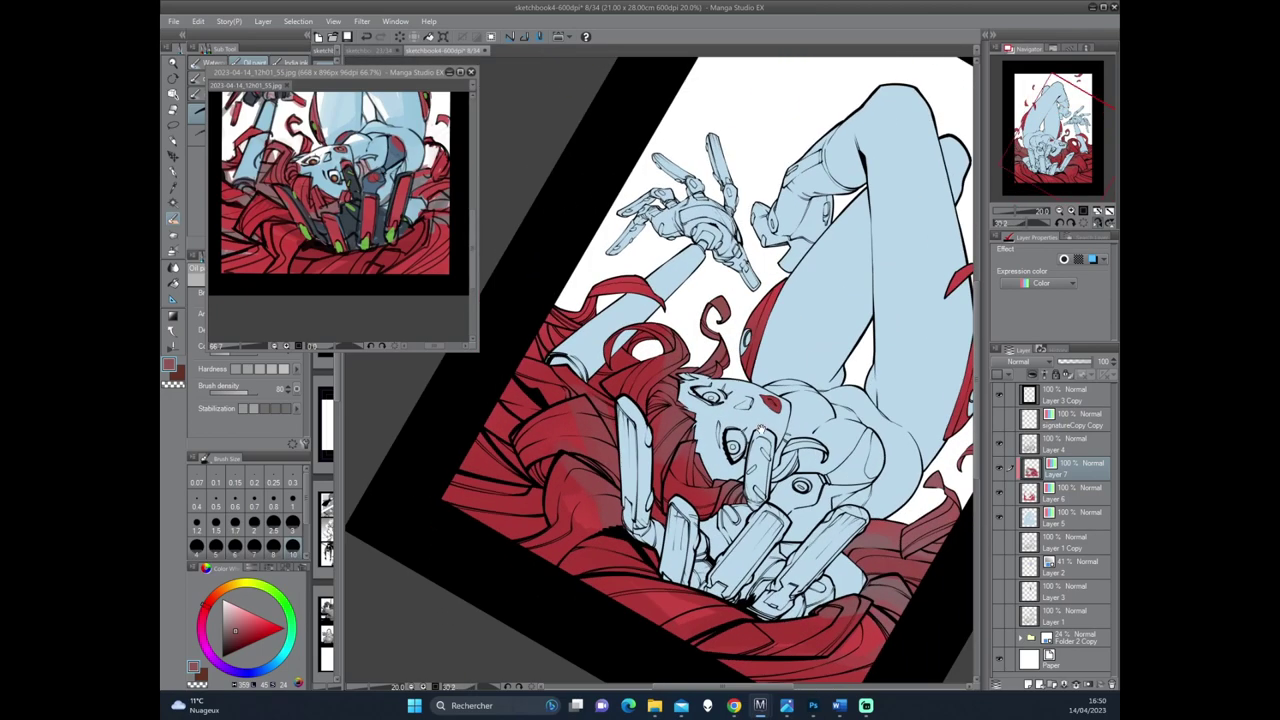
{"action": "key", "text": "ctrl+plus"}
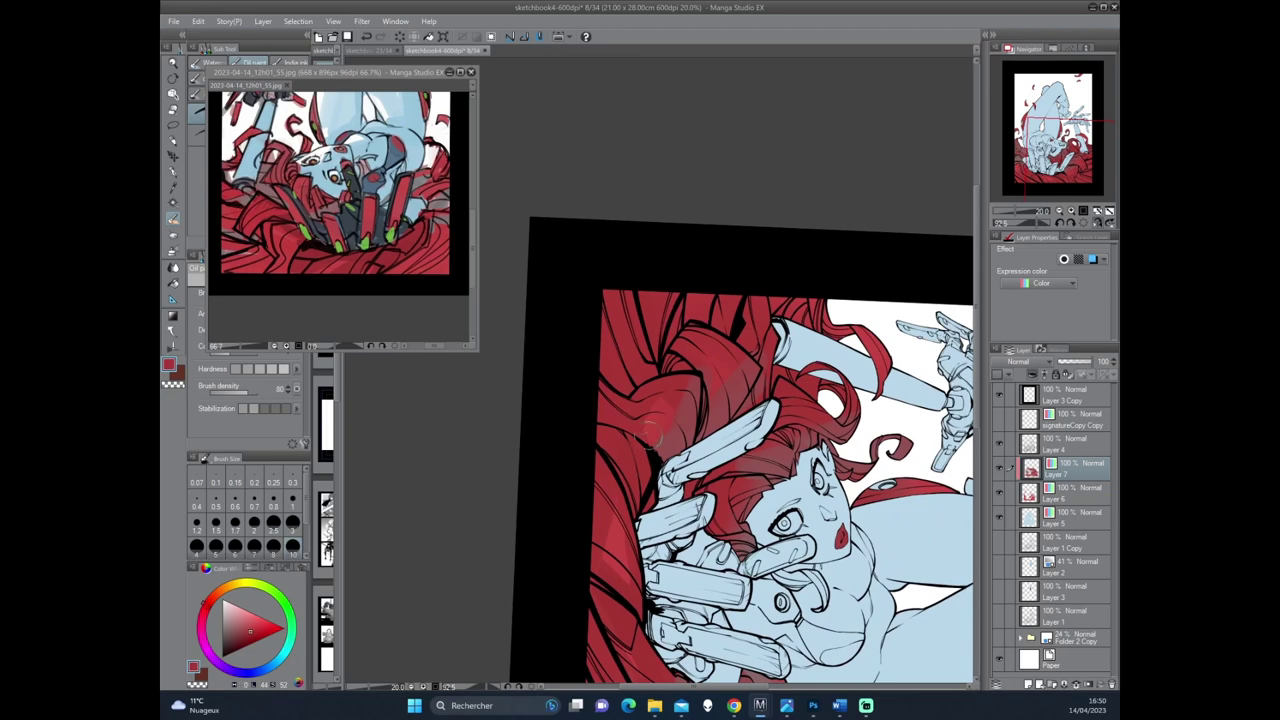
{"action": "left_click_drag", "start_coordinate": [668, 470], "coordinate": [650, 428]}
{"action": "left_click", "coordinate": [375, 258]}
Sample reds from the hair and add short dark shadow strokes near the hand.
{"action": "left_click_drag", "start_coordinate": [642, 458], "coordinate": [630, 398]}
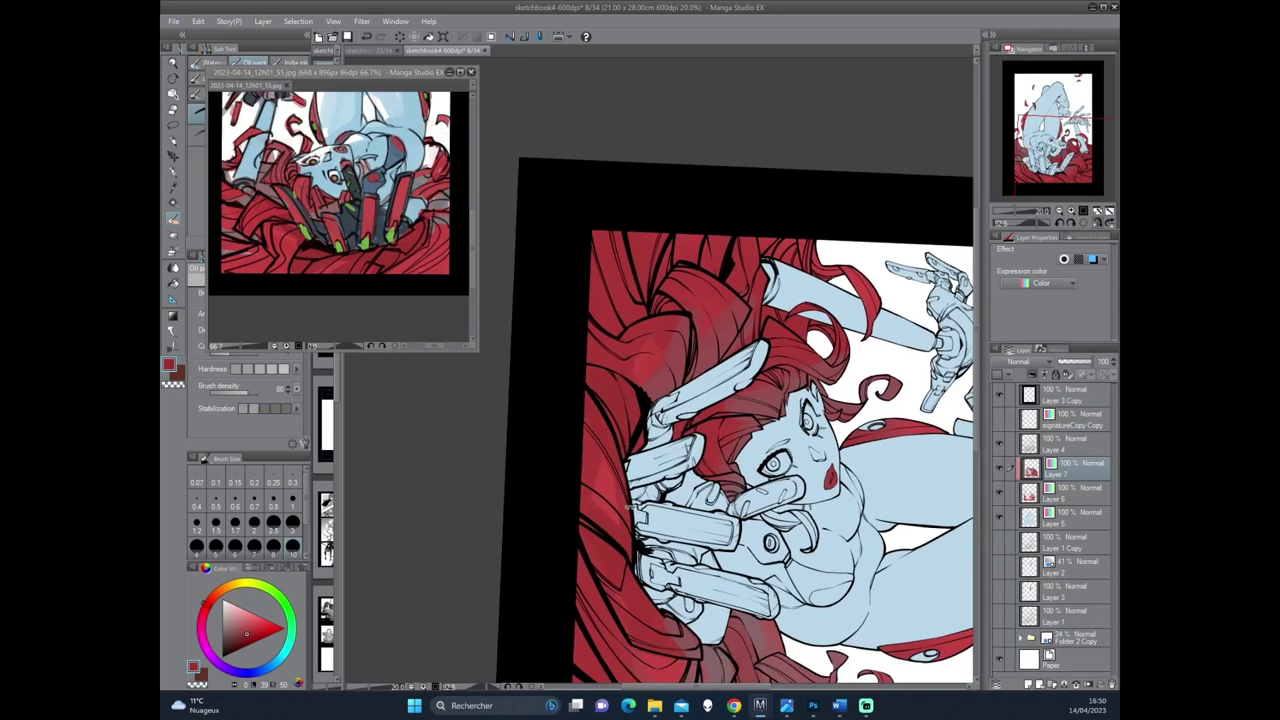
{"action": "left_click_drag", "start_coordinate": [628, 507], "coordinate": [725, 378]}
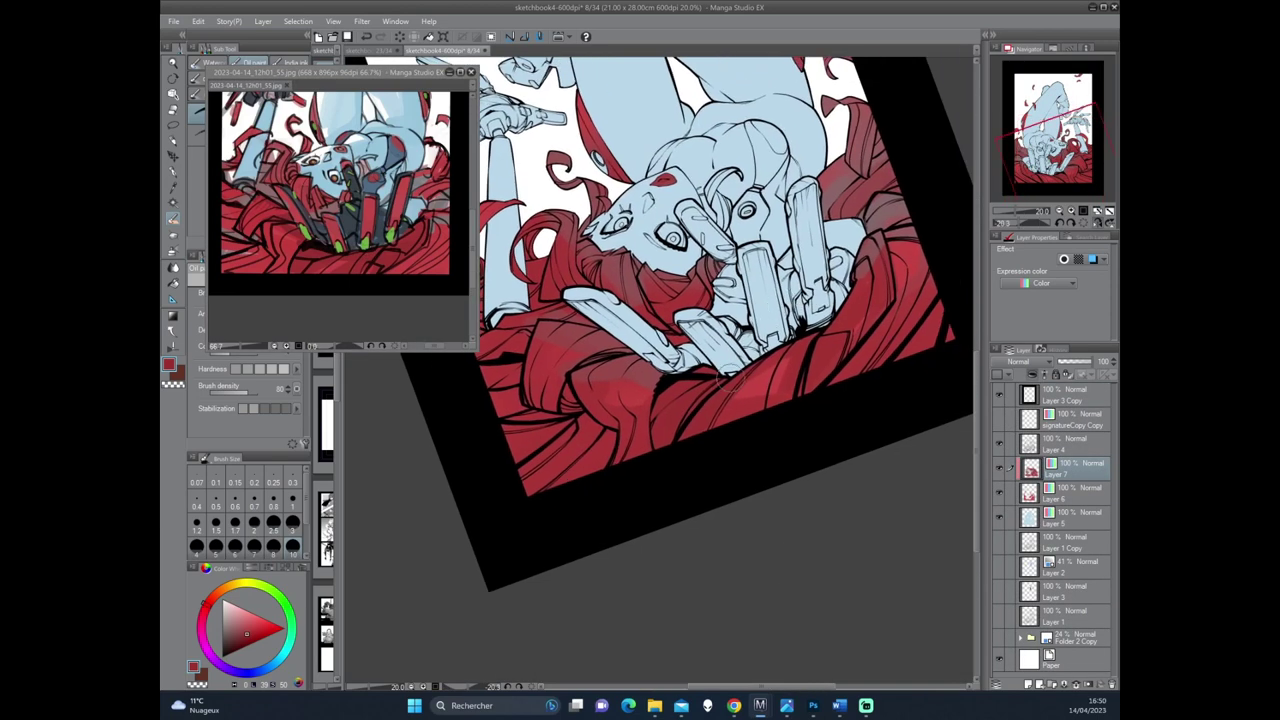
{"action": "left_click", "coordinate": [640, 370], "text": "alt"}
{"action": "left_click_drag", "start_coordinate": [735, 372], "coordinate": [824, 302]}
{"action": "left_click", "coordinate": [888, 203], "text": "alt"}
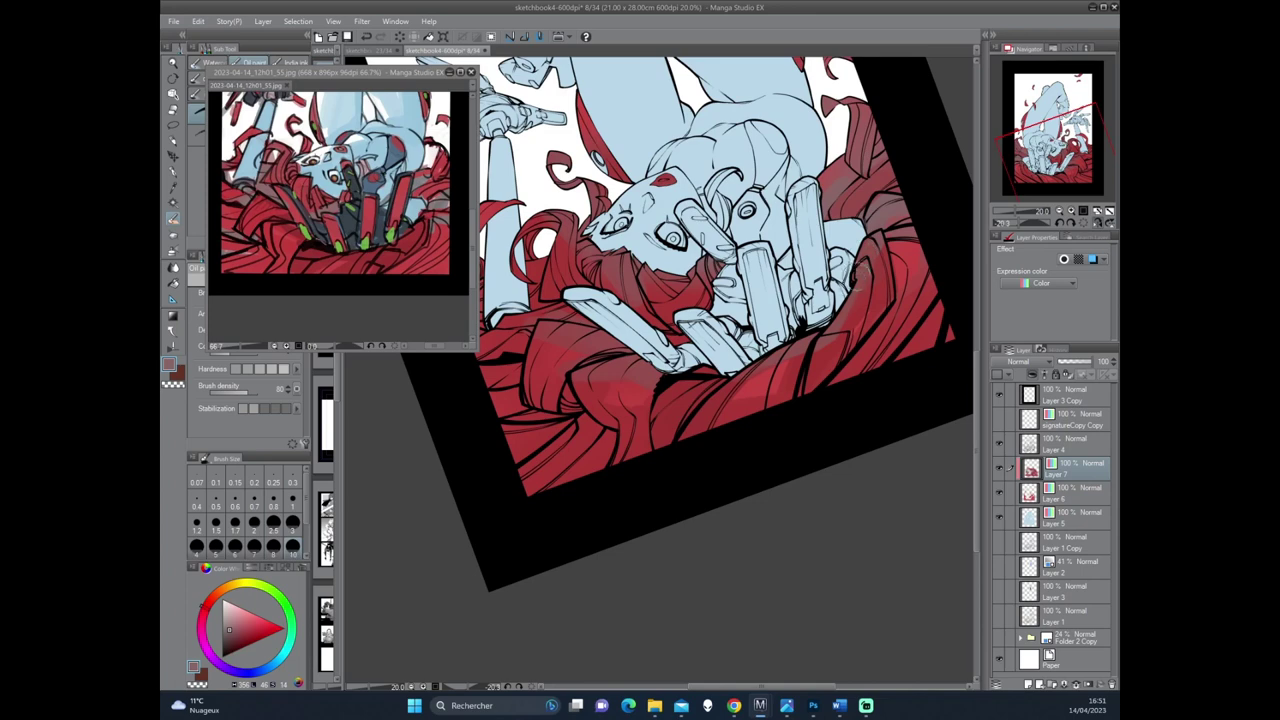
{"action": "left_click", "coordinate": [713, 401], "text": "alt"}
{"action": "left_click_drag", "start_coordinate": [820, 350], "coordinate": [806, 378]}
{"action": "left_click", "coordinate": [786, 356], "text": "alt"}
{"action": "left_click", "coordinate": [869, 271], "text": "alt"}
Review the artwork at several tilted angles, then switch to the Pencil tool.
{"action": "left_click_drag", "start_coordinate": [929, 230], "coordinate": [800, 420]}
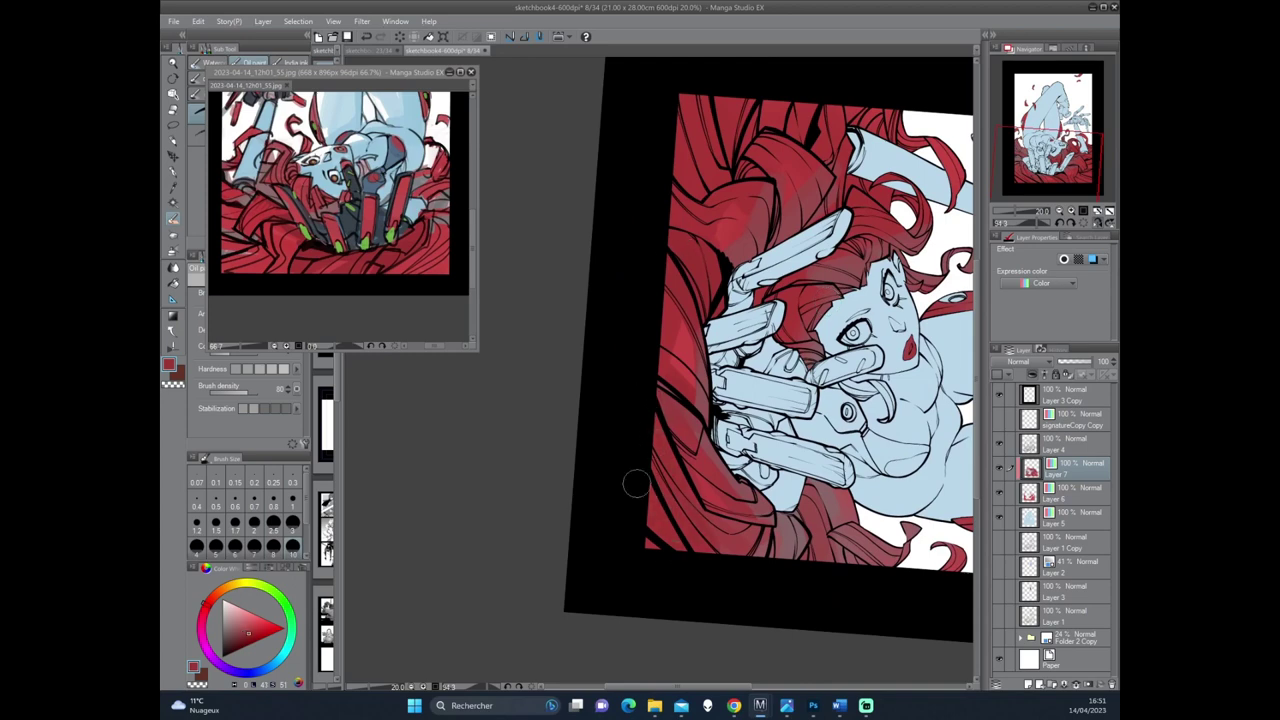
{"action": "mouse_move", "coordinate": [634, 534]}
{"action": "left_mouse_down"}
{"action": "mouse_move", "coordinate": [763, 428]}
{"action": "mouse_move", "coordinate": [718, 430]}
{"action": "left_mouse_up"}
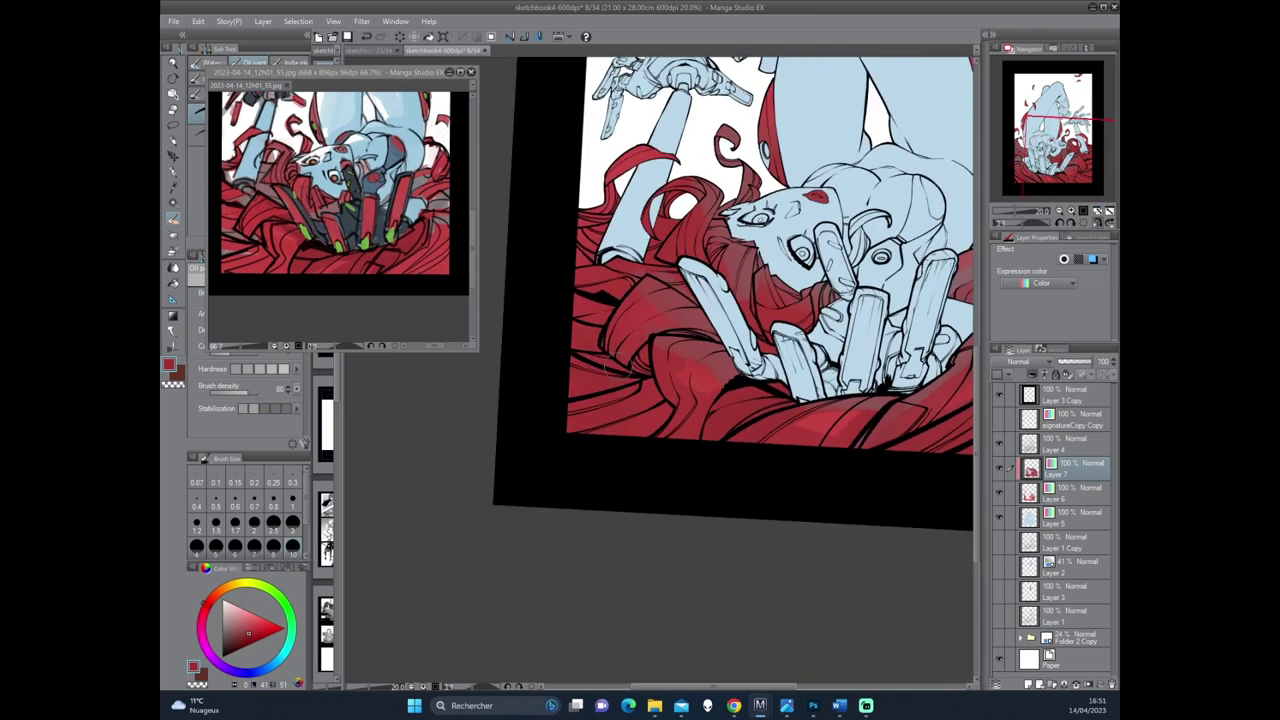
{"action": "left_click_drag", "start_coordinate": [664, 428], "coordinate": [837, 280]}
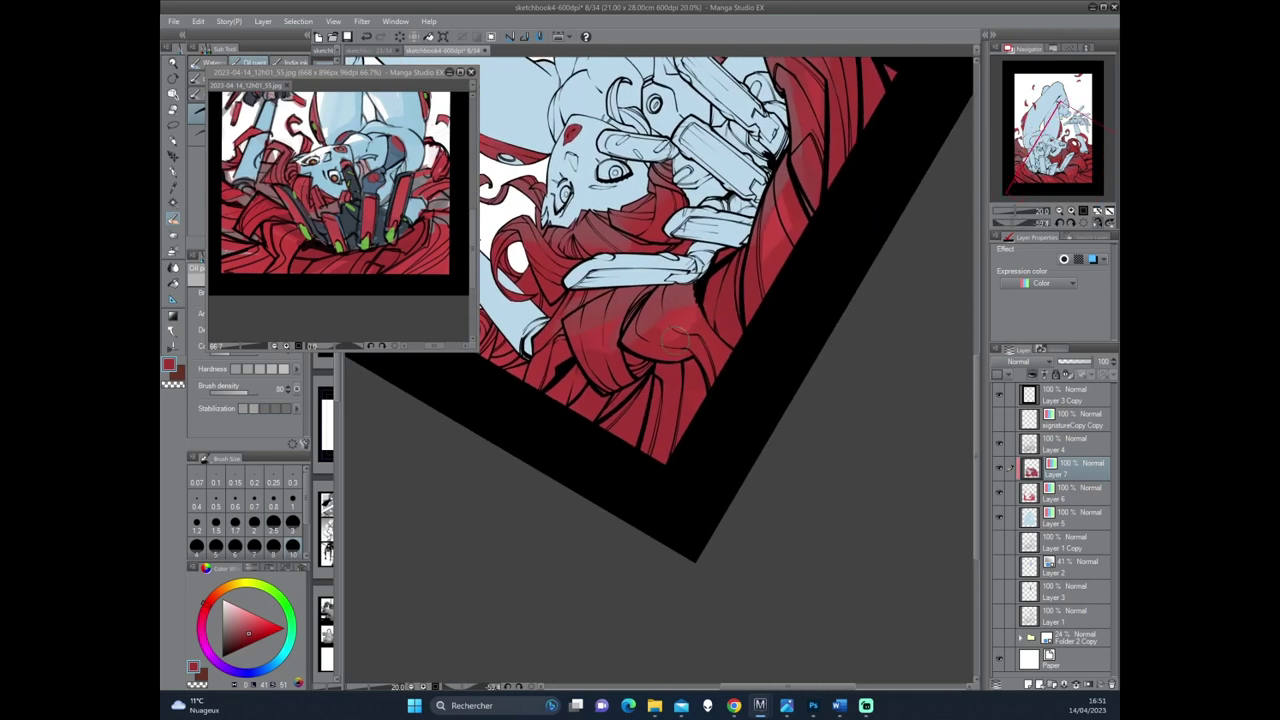
{"action": "left_click_drag", "start_coordinate": [684, 440], "coordinate": [713, 396]}
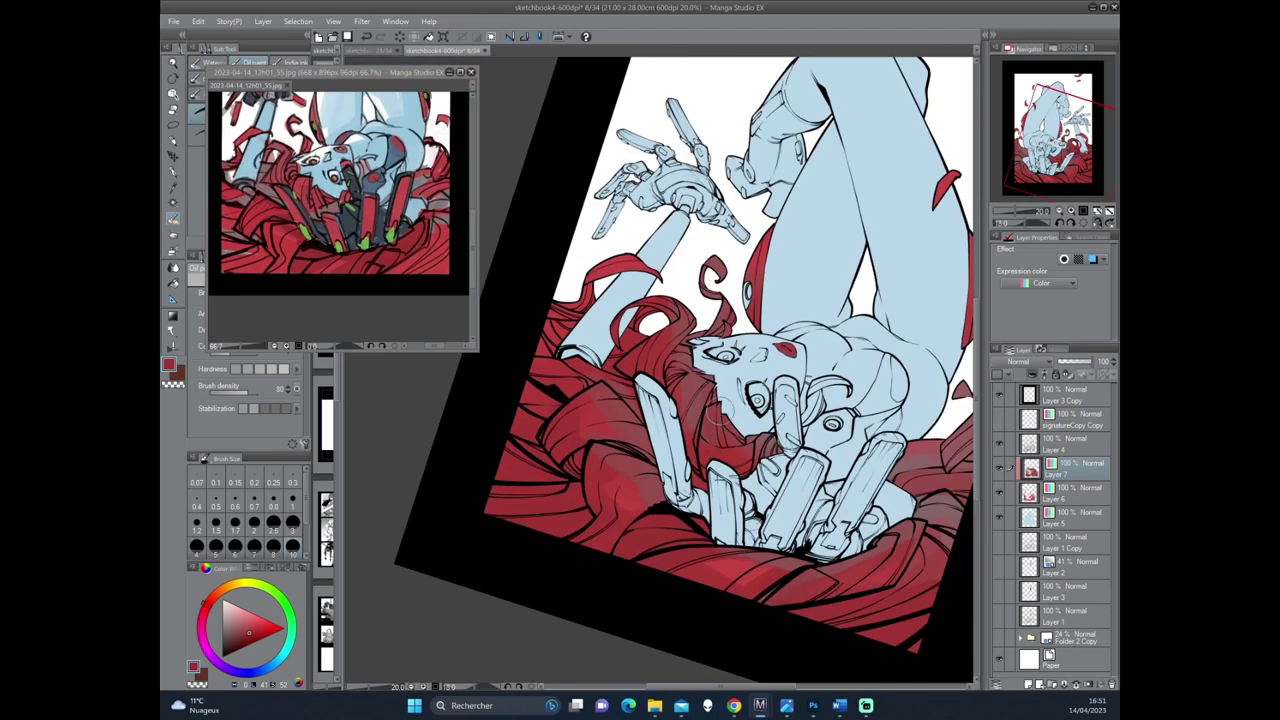
{"action": "left_click_drag", "start_coordinate": [738, 428], "coordinate": [687, 322]}
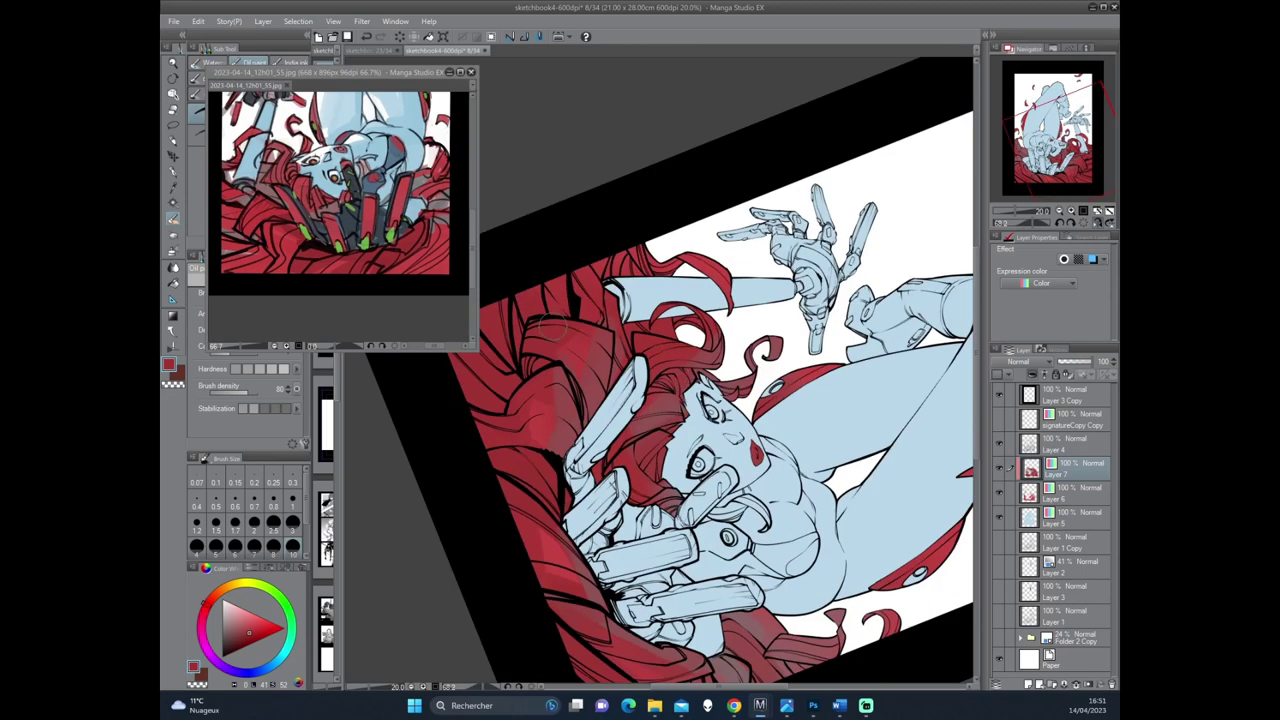
{"action": "left_click_drag", "start_coordinate": [680, 270], "coordinate": [635, 365]}
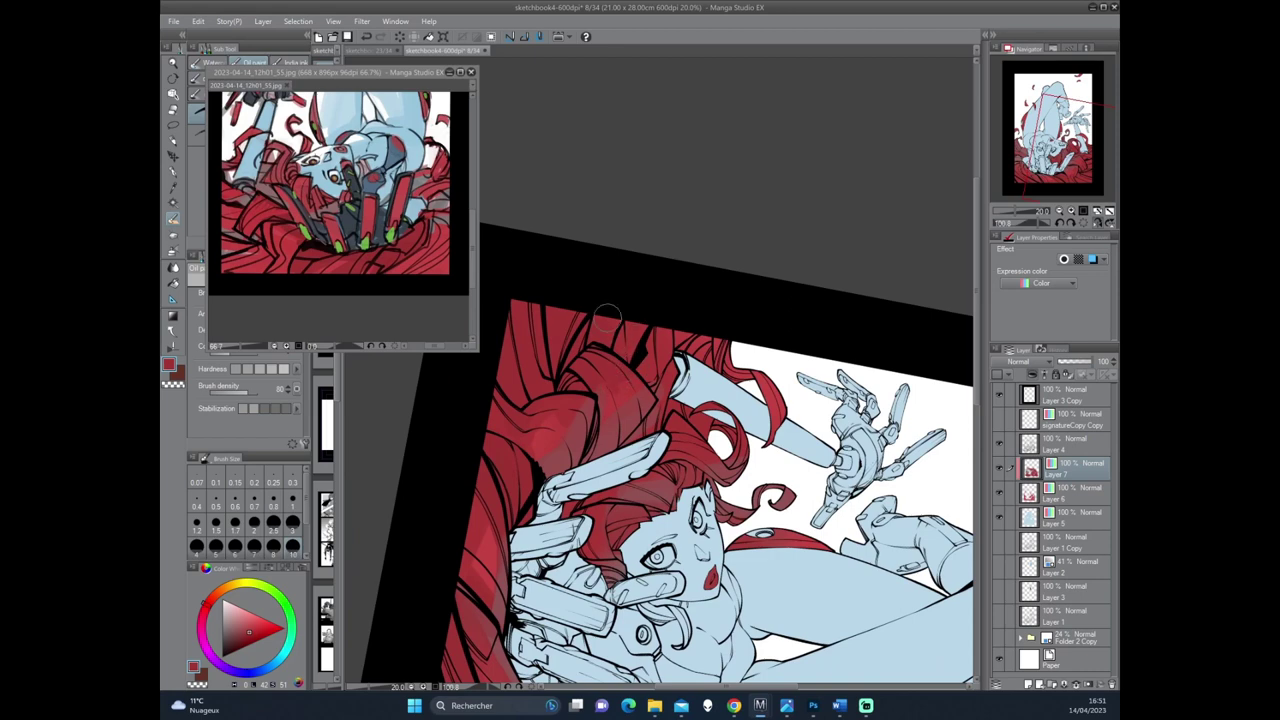
{"action": "left_click_drag", "start_coordinate": [607, 318], "coordinate": [599, 270]}
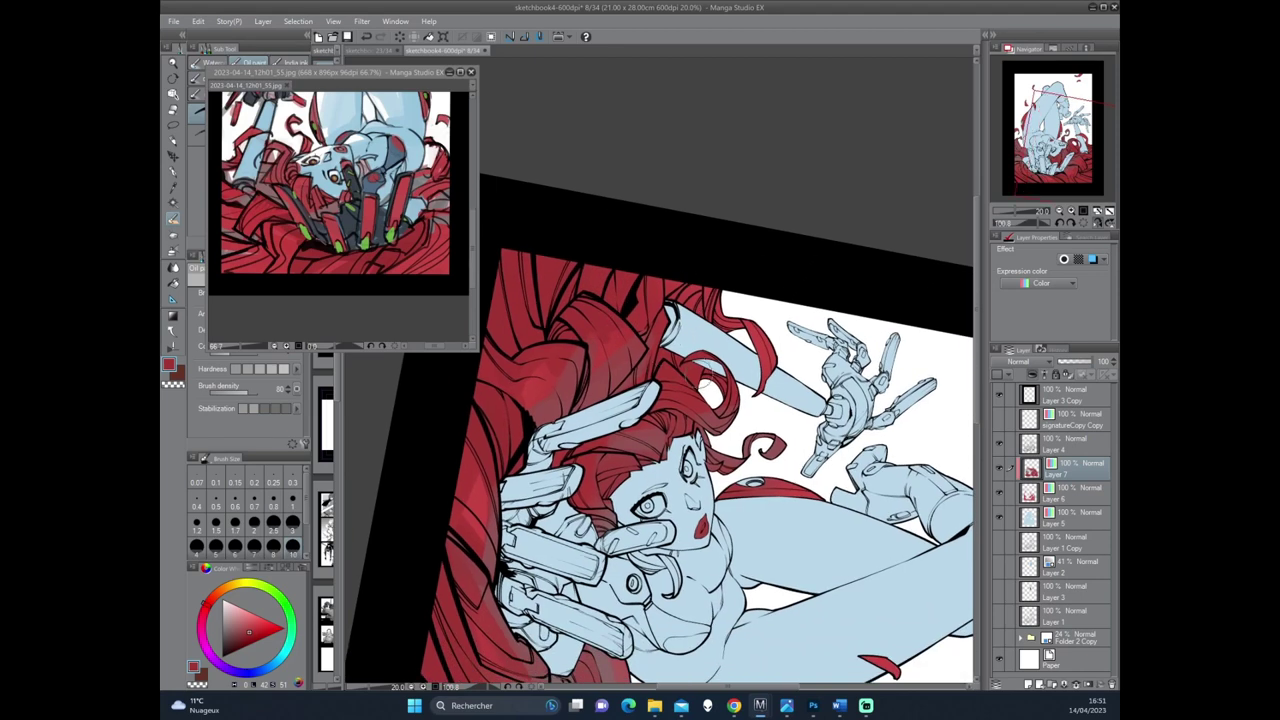
{"action": "left_click_drag", "start_coordinate": [712, 350], "coordinate": [750, 376]}
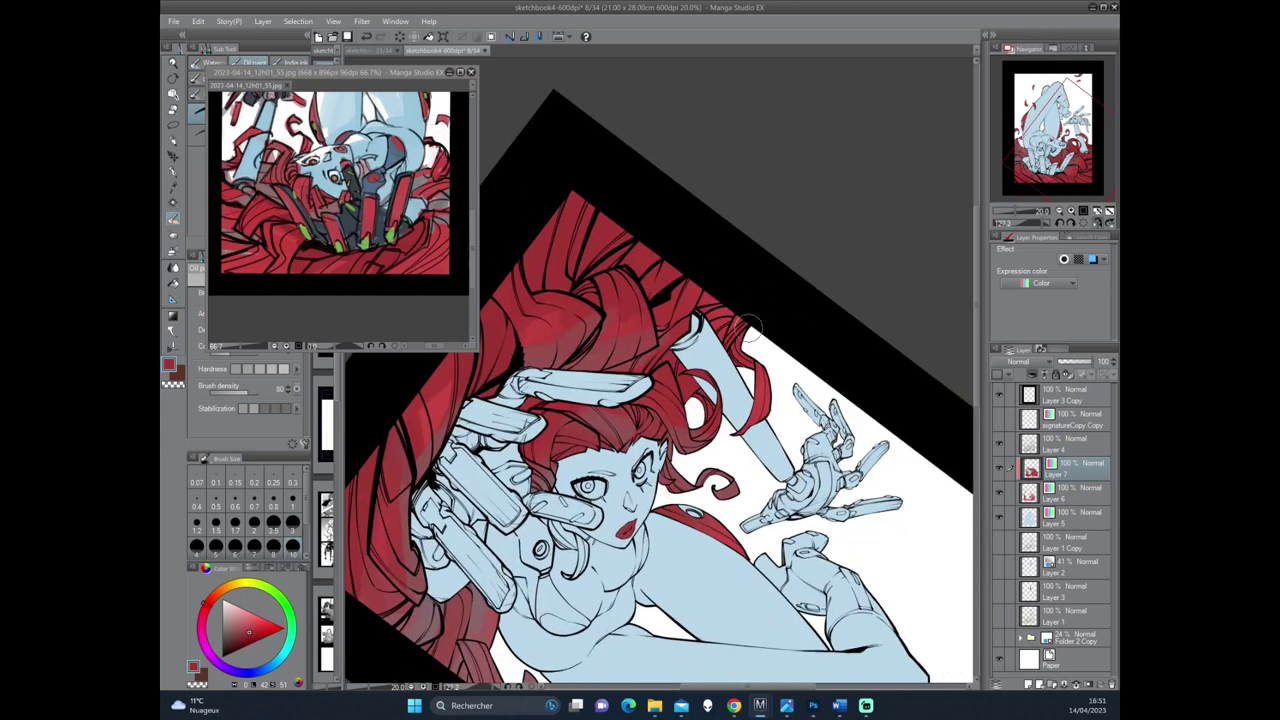
{"action": "left_click_drag", "start_coordinate": [663, 377], "coordinate": [788, 409]}
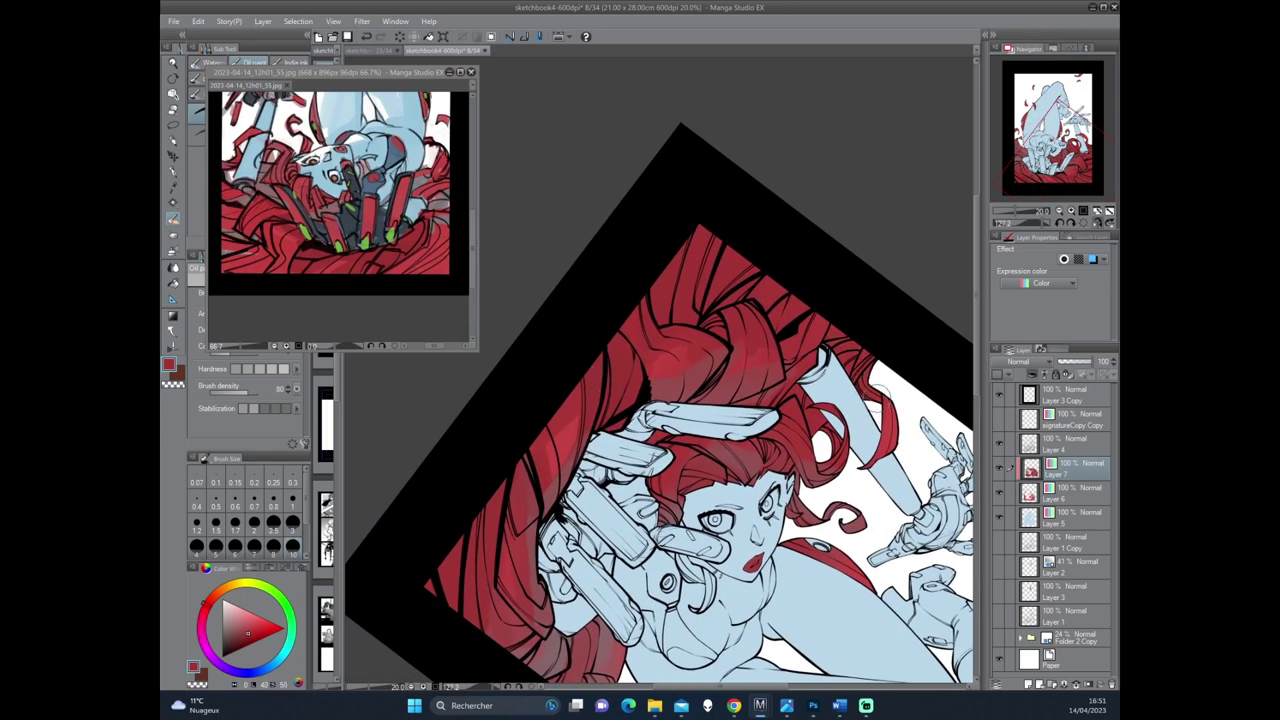
{"action": "left_click_drag", "start_coordinate": [873, 381], "coordinate": [813, 301]}
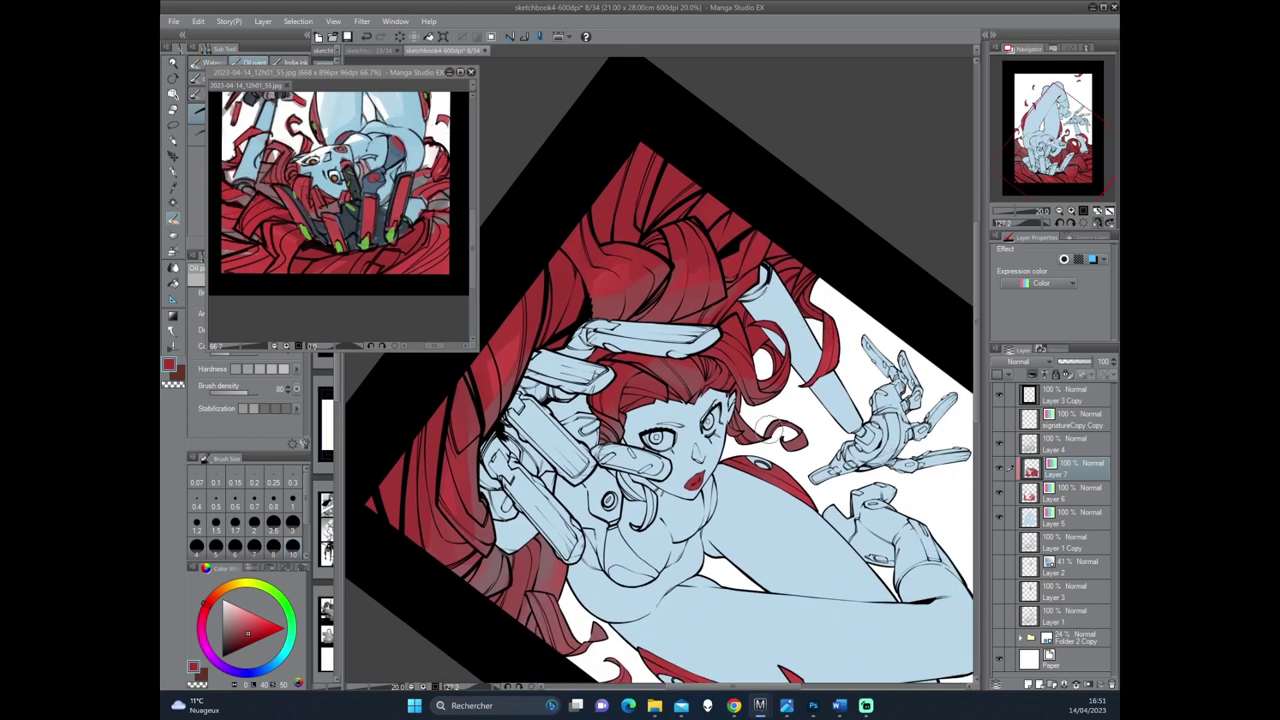
{"action": "key", "text": "asciicircum"}
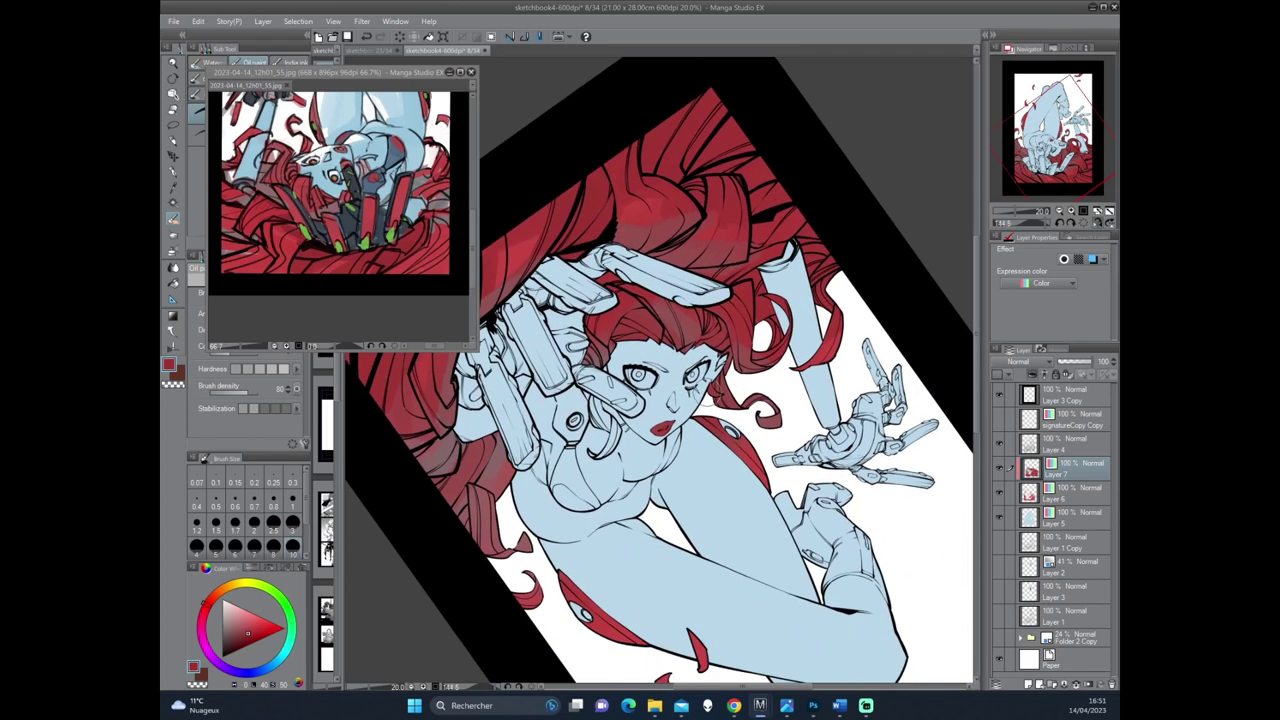
{"action": "scroll", "coordinate": [727, 447], "scroll_direction": "down", "scroll_amount": 3}
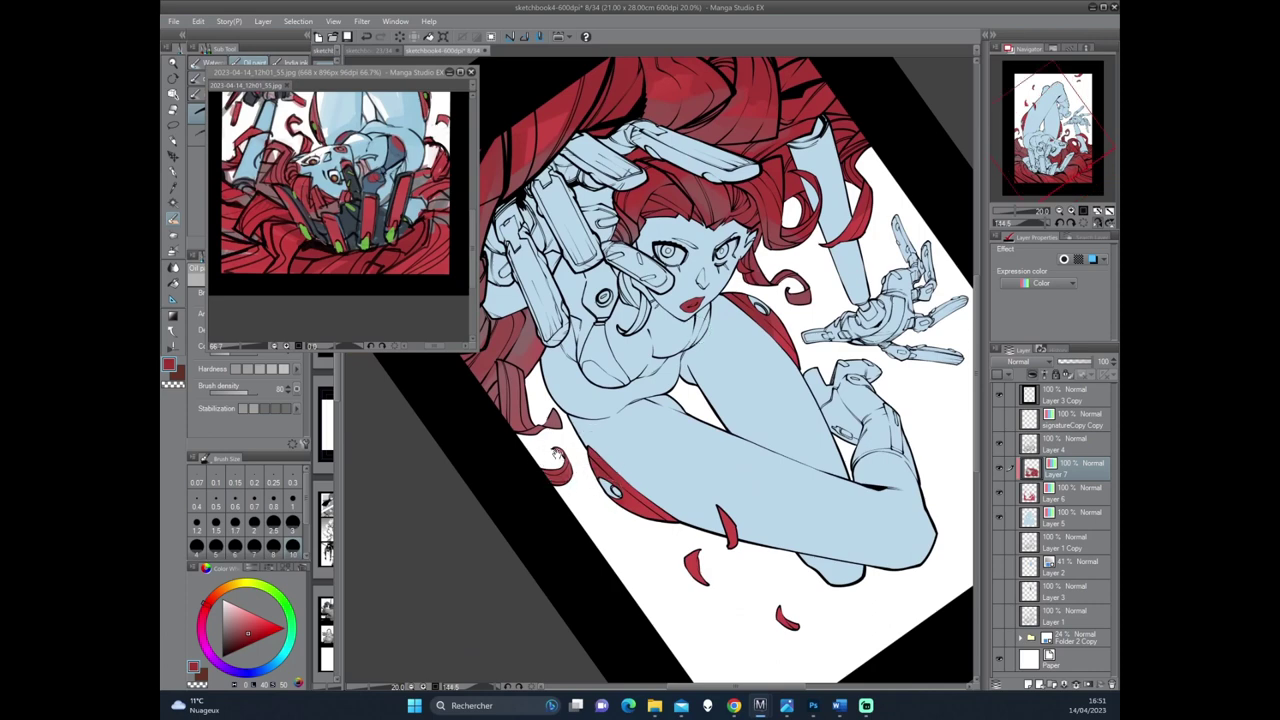
{"action": "key", "text": "minus"}
{"action": "key", "text": "minus"}
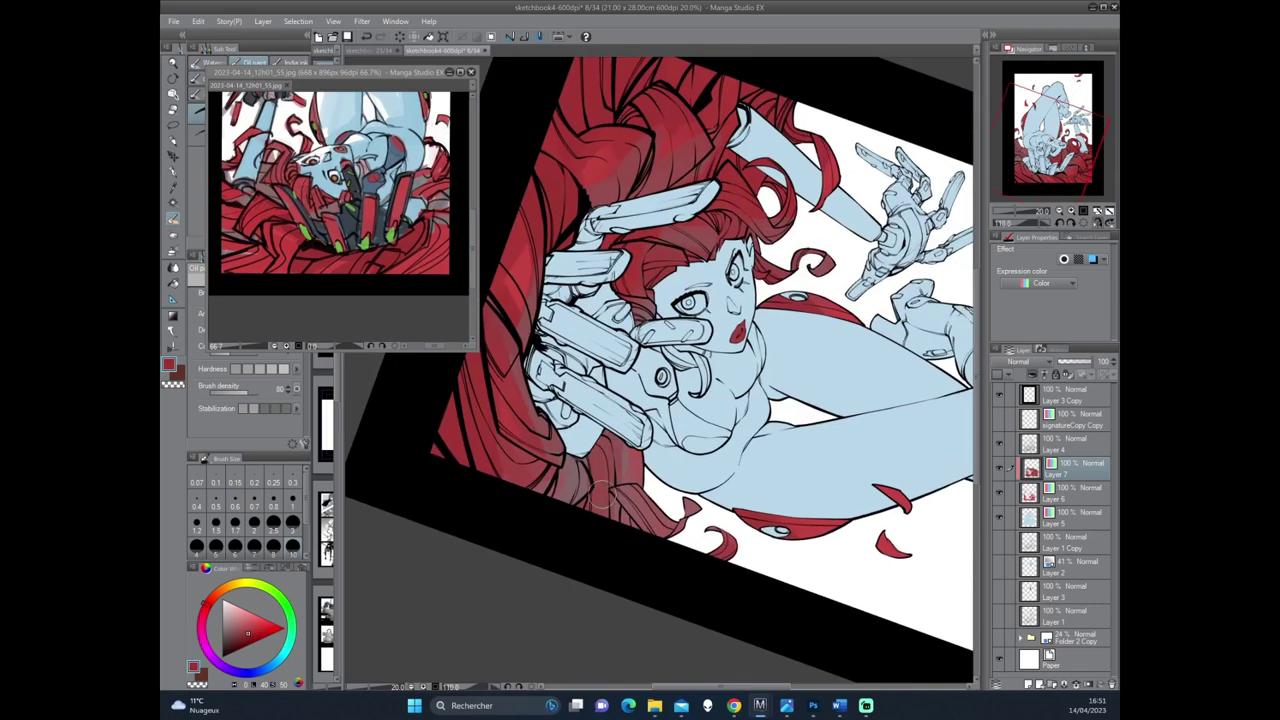
{"action": "left_click_drag", "start_coordinate": [605, 483], "coordinate": [640, 420]}
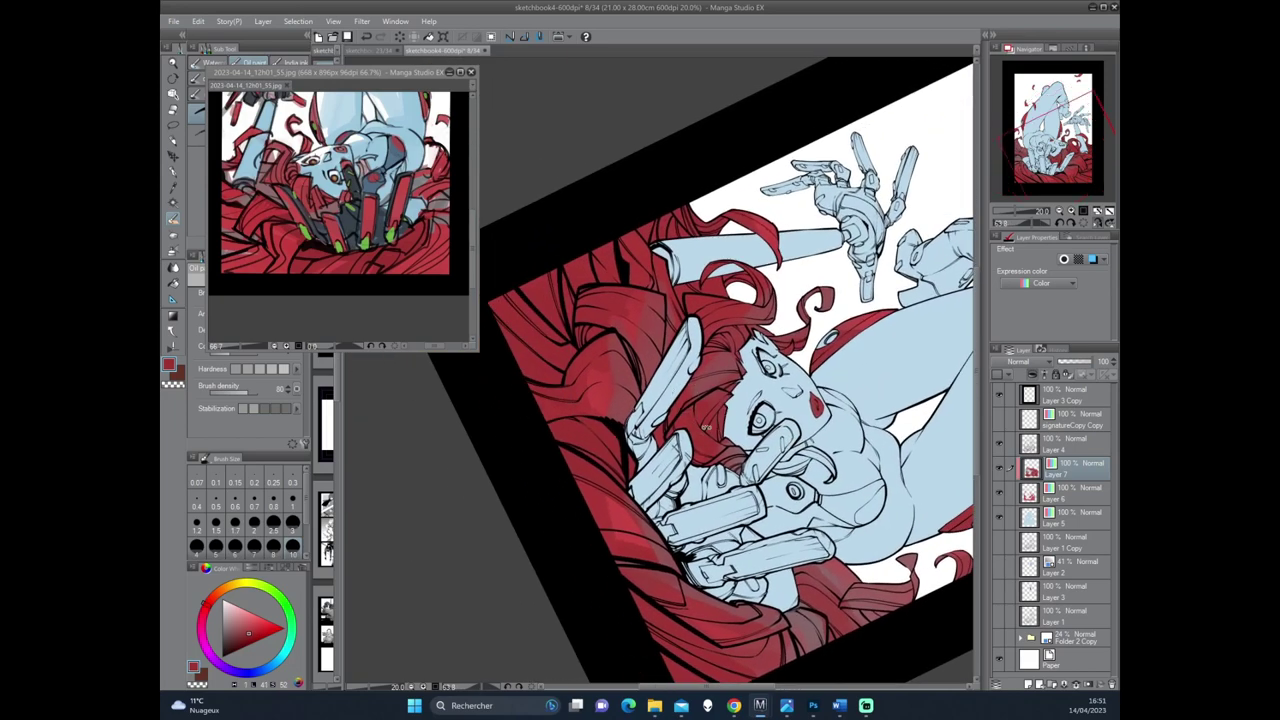
{"action": "left_click_drag", "start_coordinate": [705, 427], "coordinate": [660, 470]}
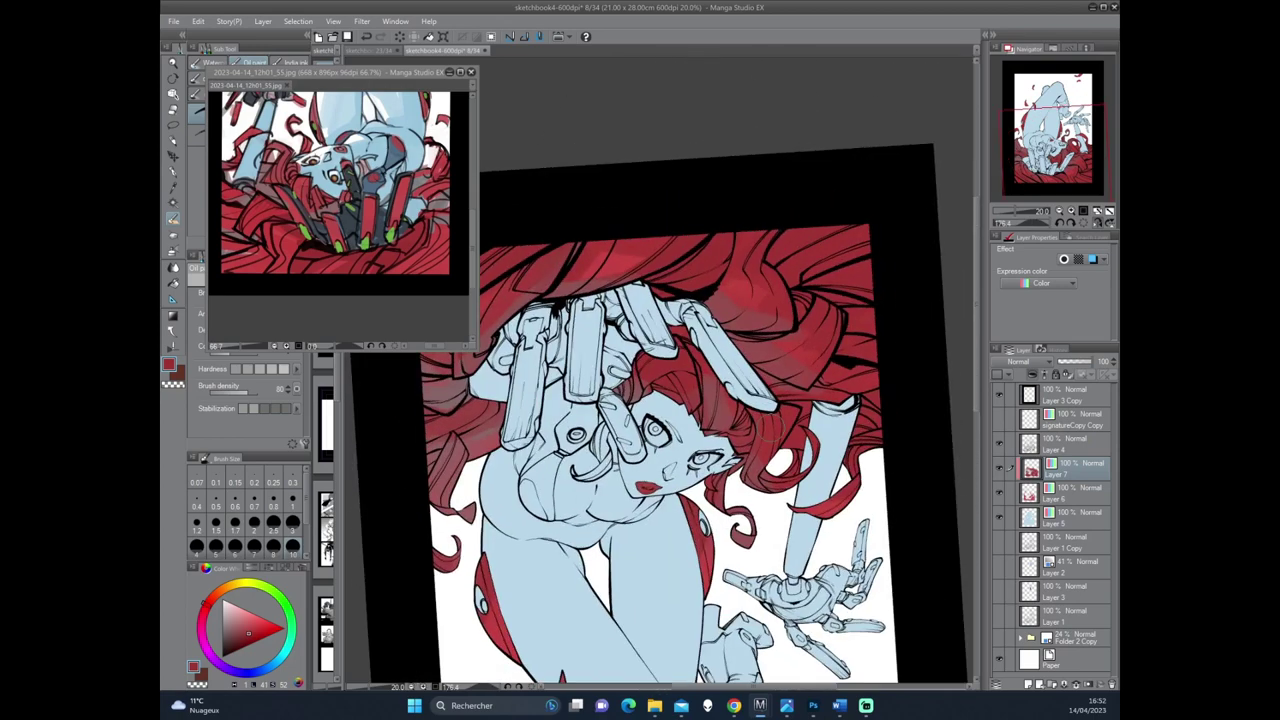
{"action": "left_click", "coordinate": [173, 141]}
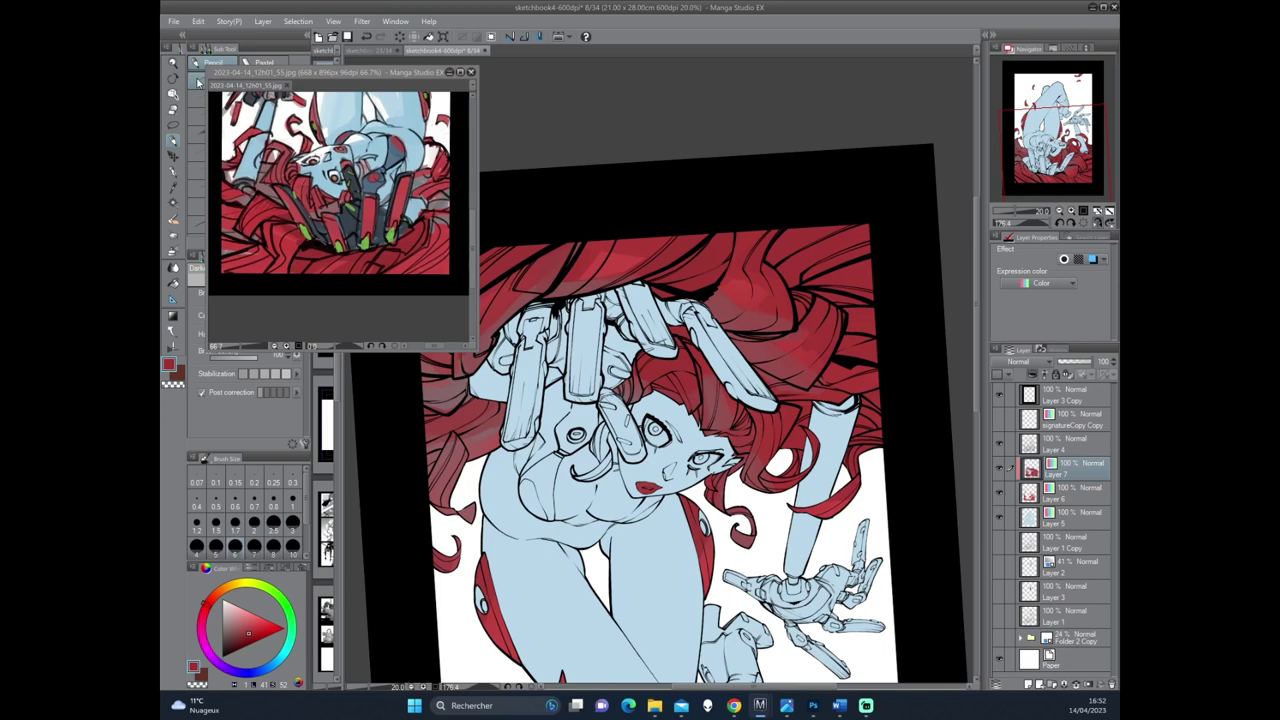
Turn the canvas sideways over the hair and pick a darker red on the colour wheel.
{"action": "left_click_drag", "start_coordinate": [736, 249], "coordinate": [706, 337]}
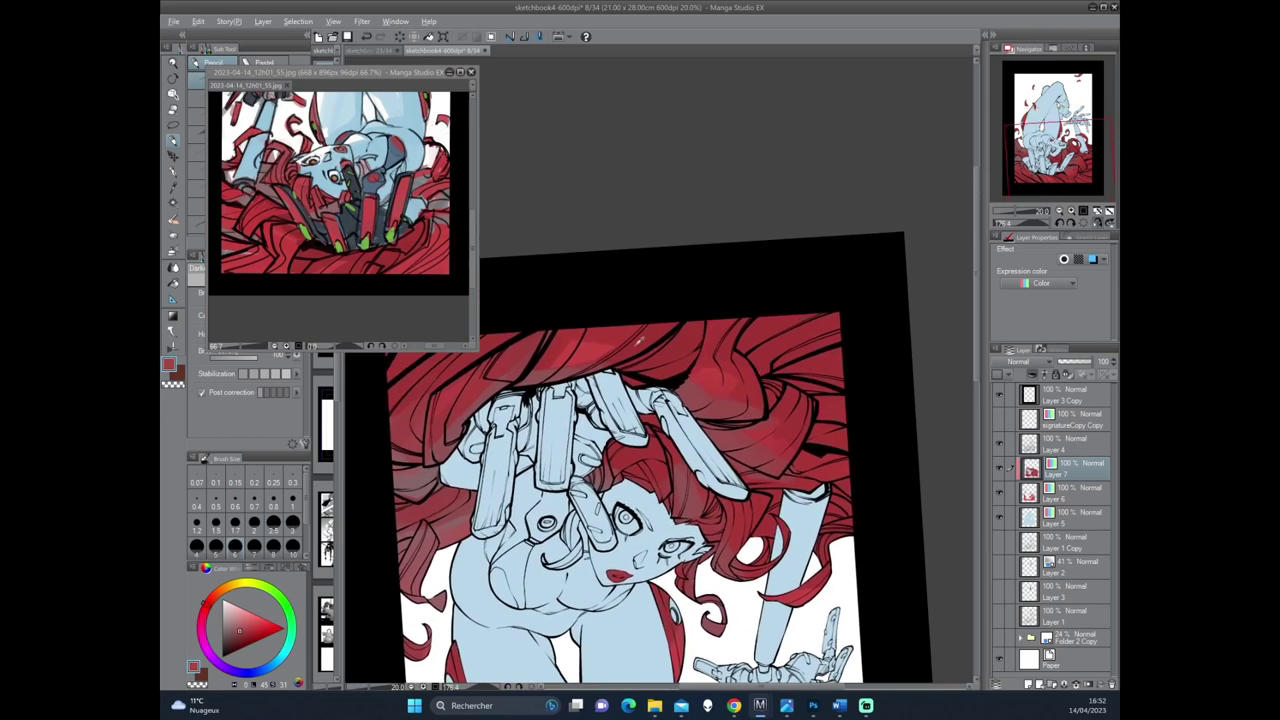
{"action": "left_click_drag", "start_coordinate": [666, 398], "coordinate": [662, 370]}
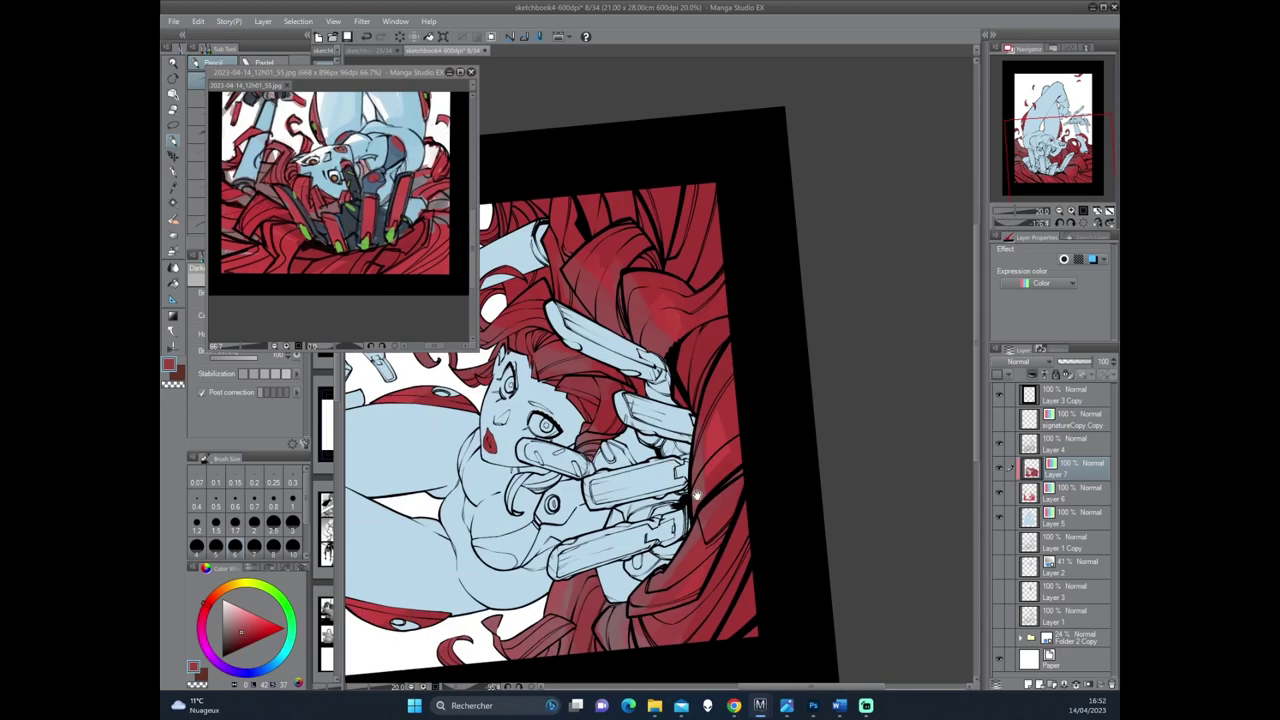
{"action": "mouse_move", "coordinate": [635, 337]}
{"action": "left_mouse_down"}
{"action": "mouse_move", "coordinate": [733, 405]}
{"action": "mouse_move", "coordinate": [652, 335]}
{"action": "left_mouse_up"}
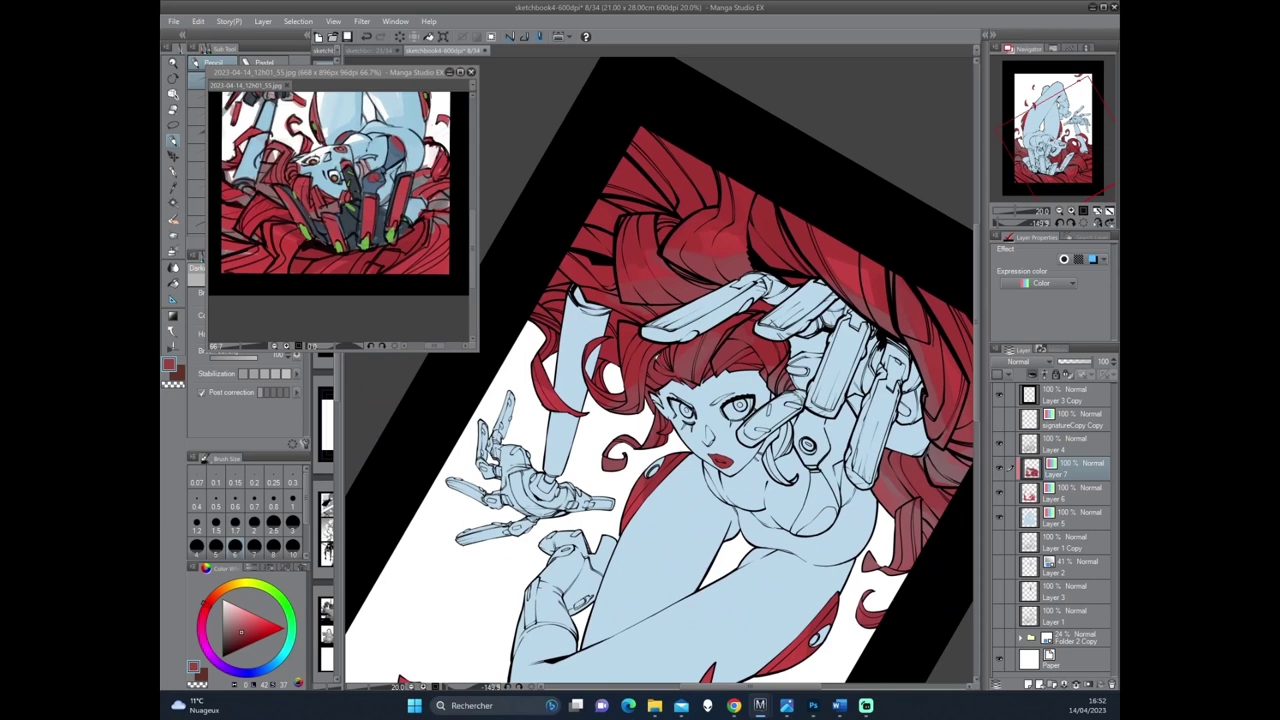
{"action": "left_click_drag", "start_coordinate": [772, 229], "coordinate": [765, 294]}
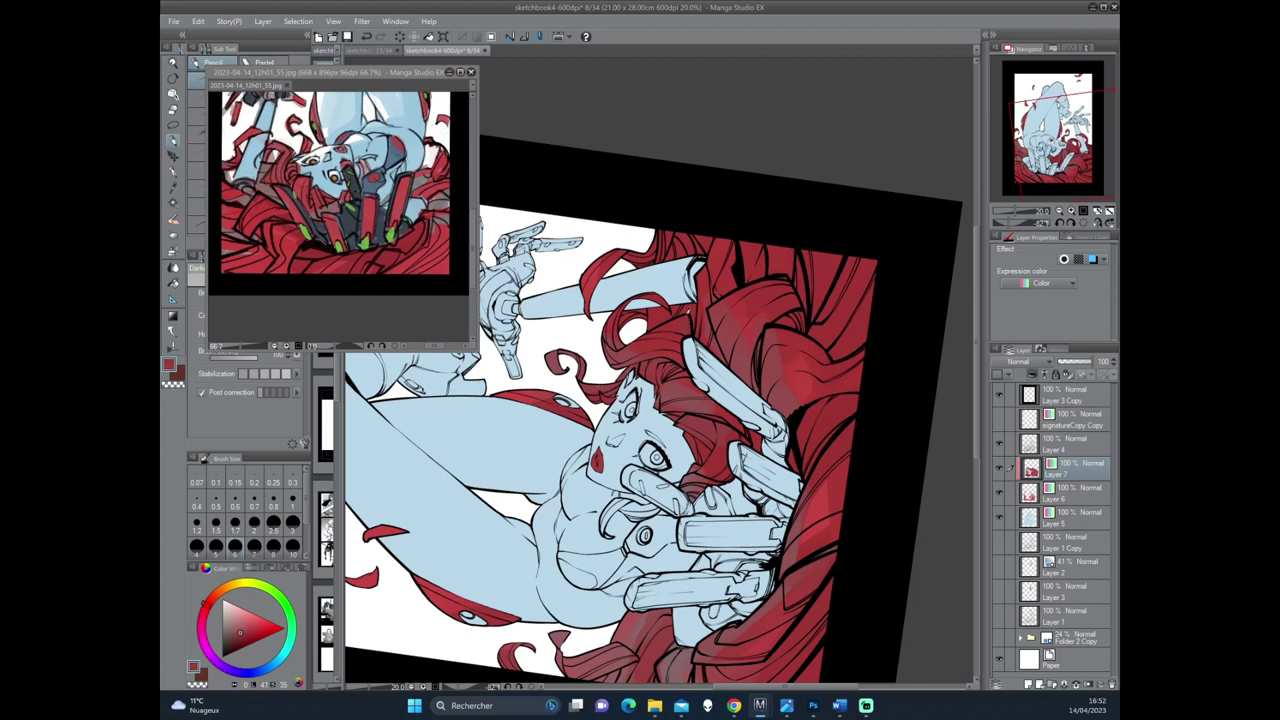
{"action": "left_click_drag", "start_coordinate": [689, 313], "coordinate": [713, 420]}
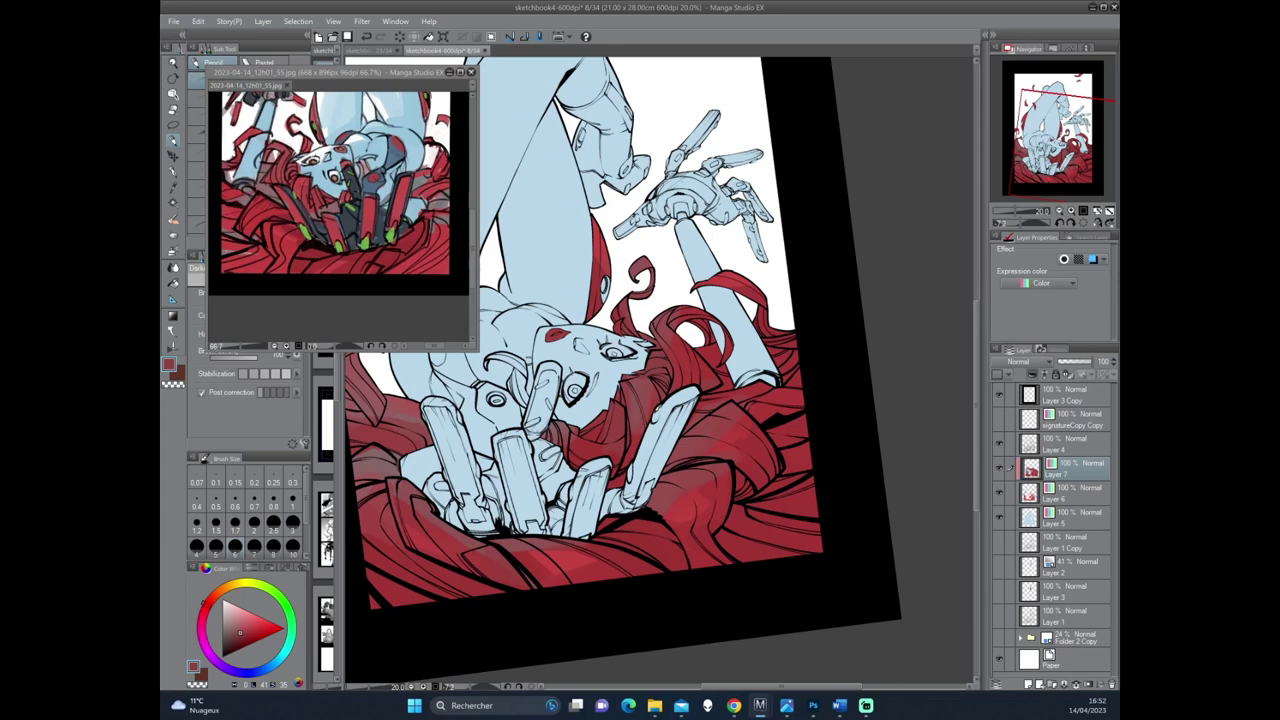
{"action": "scroll", "coordinate": [655, 412], "scroll_direction": "up", "scroll_amount": 1}
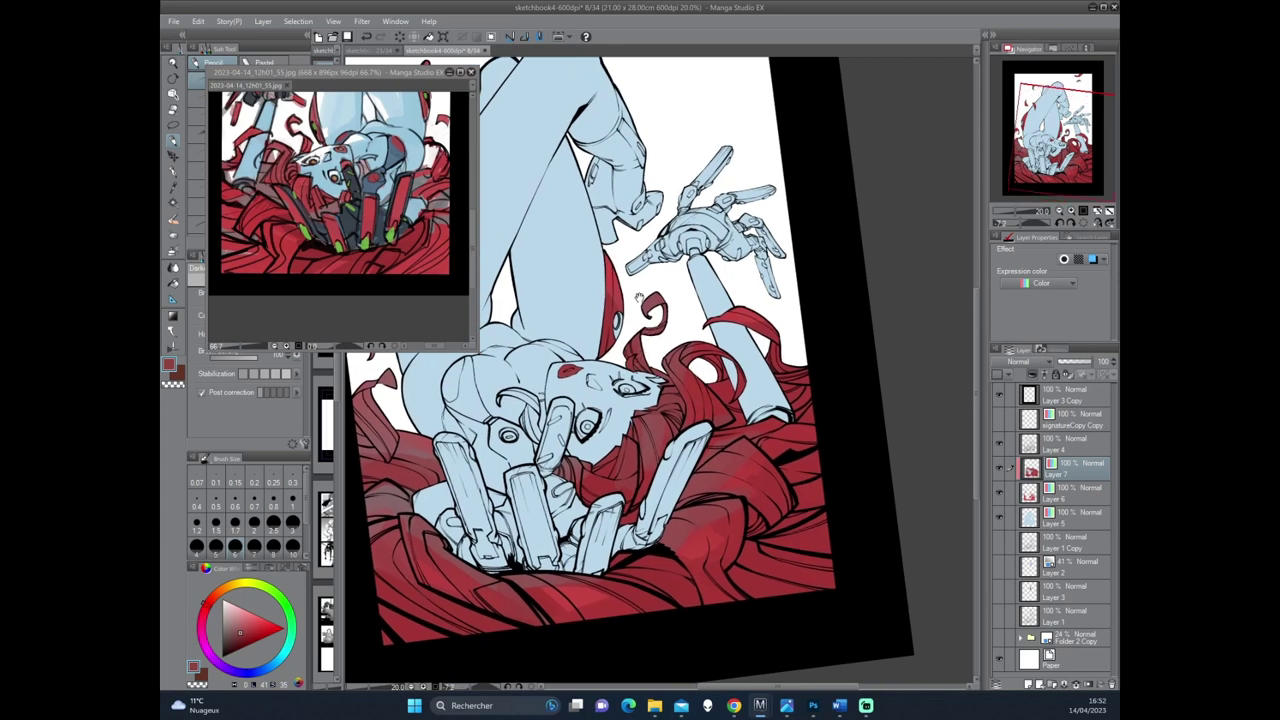
{"action": "scroll", "coordinate": [638, 296], "scroll_direction": "up", "scroll_amount": 1}
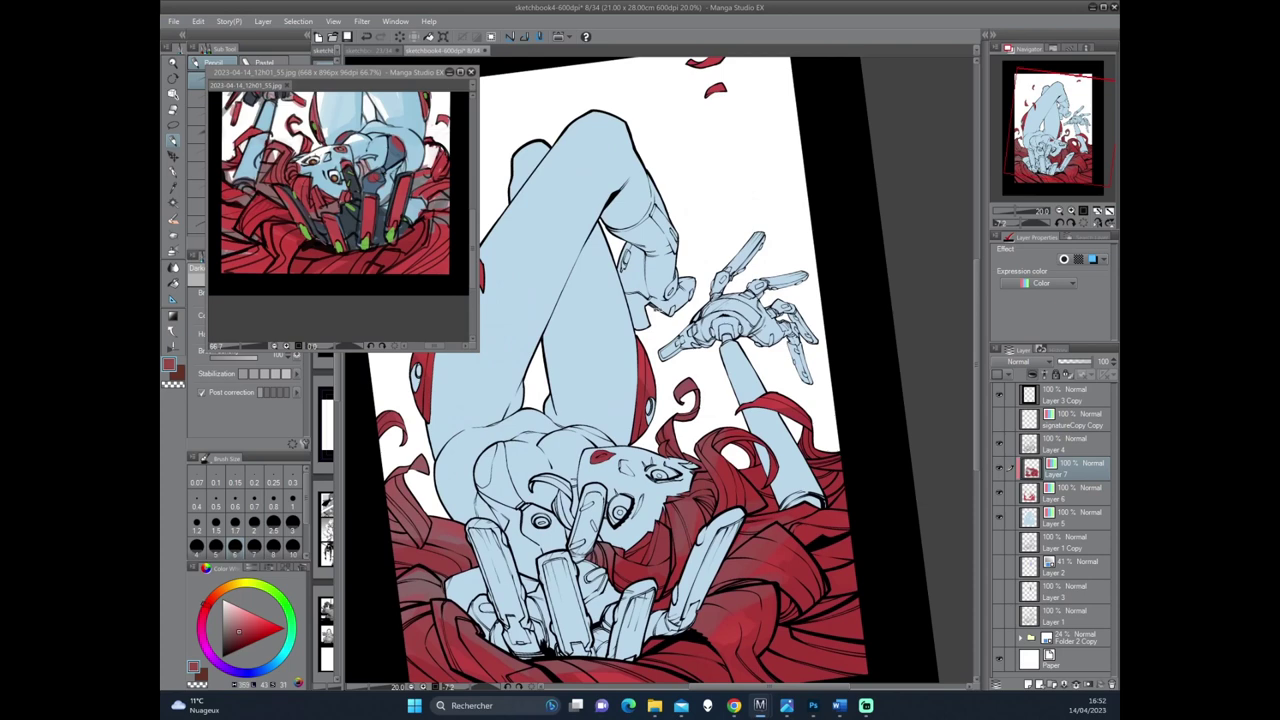
{"action": "key", "text": "asciicircum"}
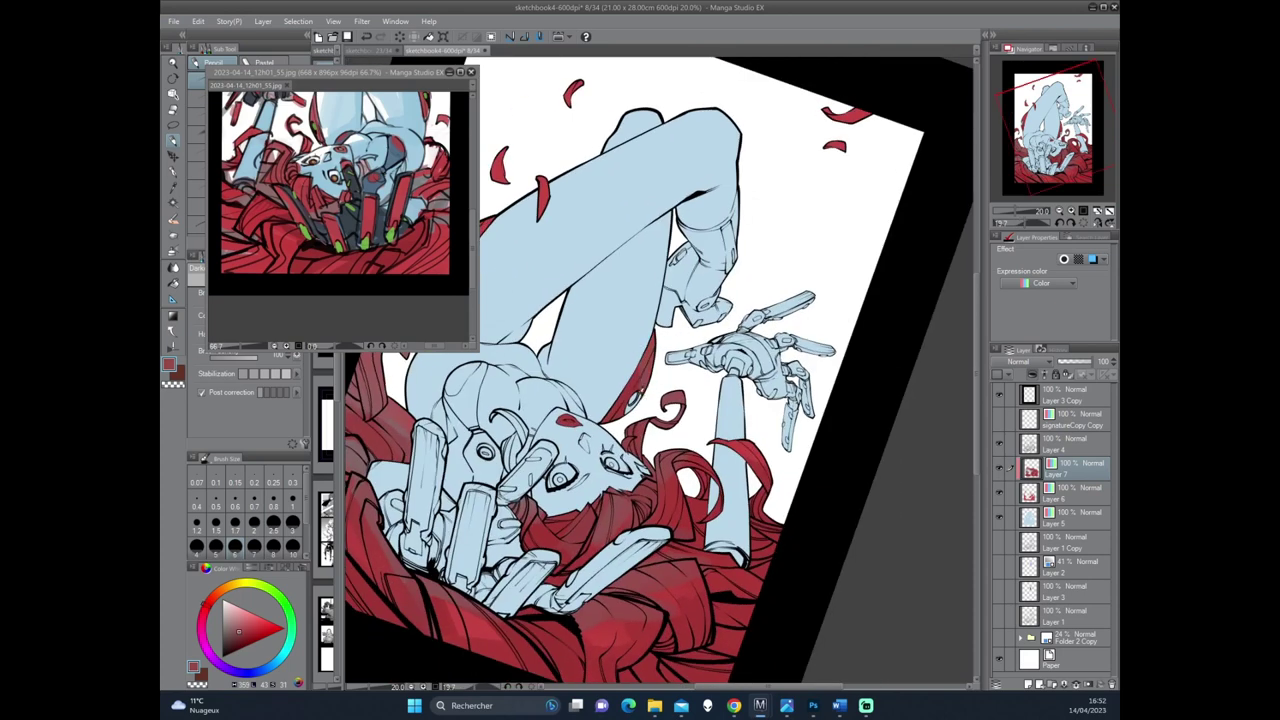
{"action": "left_click", "coordinate": [626, 404], "text": "alt"}
Flip and rotate the illustration view and eyedrop the darker red from the artwork.
{"action": "left_click", "coordinate": [383, 205]}
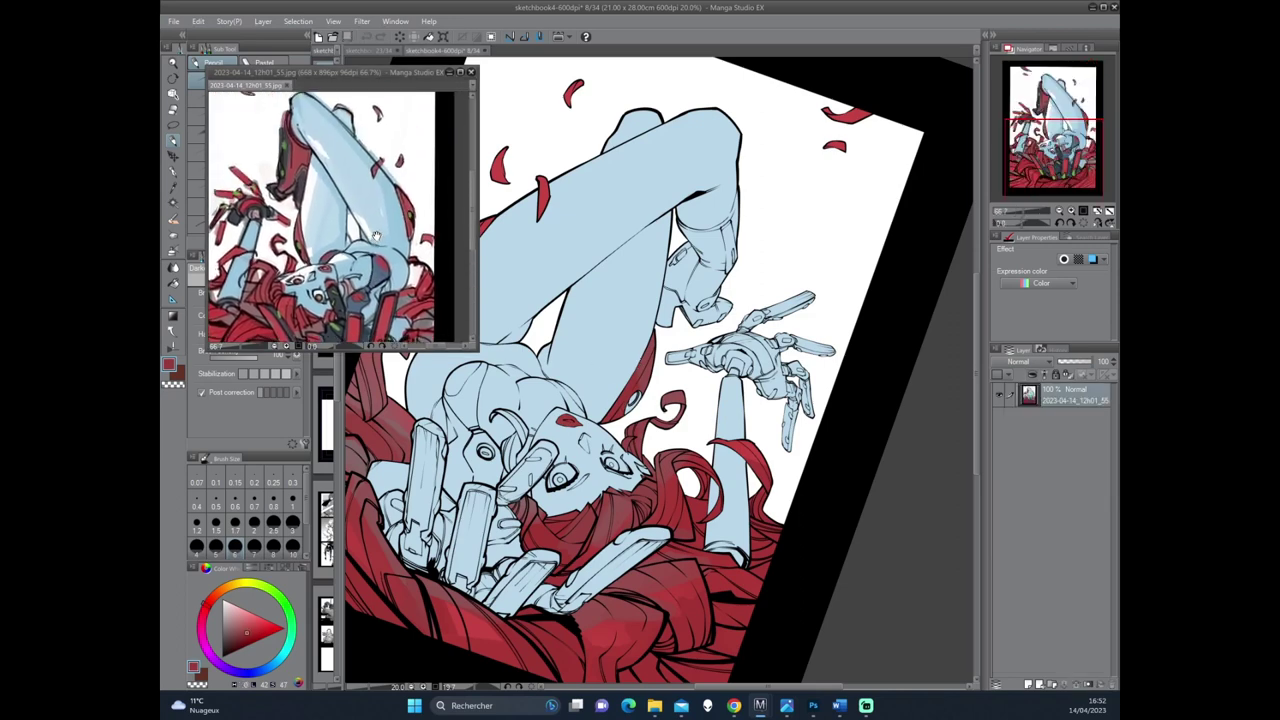
{"action": "scroll", "coordinate": [376, 232], "scroll_direction": "up", "scroll_amount": 3}
{"action": "left_click", "coordinate": [586, 249]}
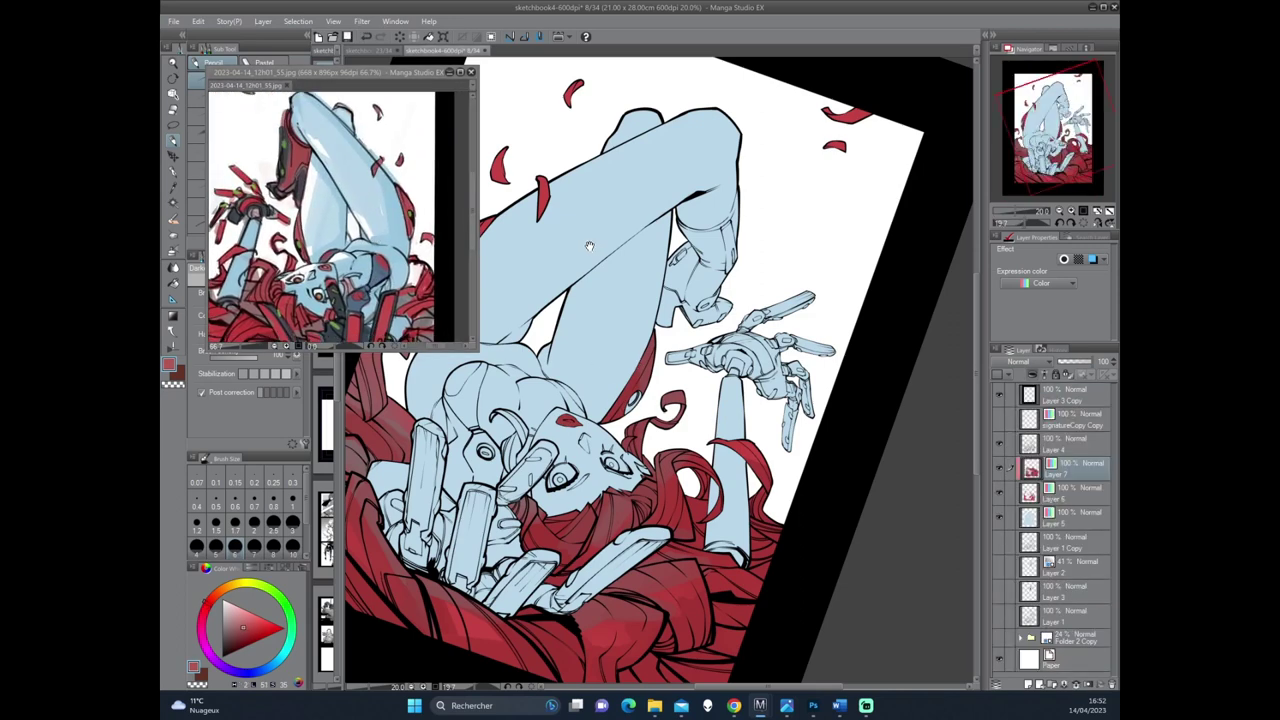
{"action": "left_click_drag", "start_coordinate": [586, 249], "coordinate": [650, 300]}
{"action": "left_click_drag", "start_coordinate": [656, 417], "coordinate": [795, 310]}
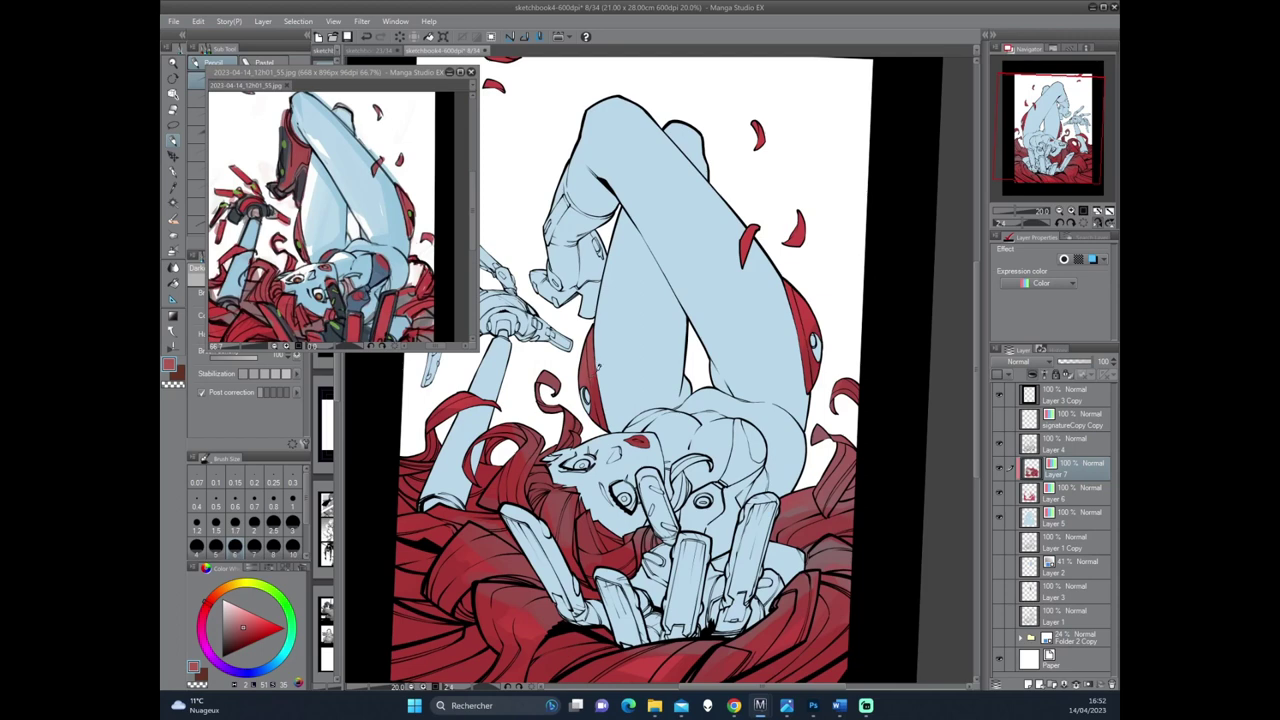
{"action": "left_click_drag", "start_coordinate": [598, 370], "coordinate": [730, 315]}
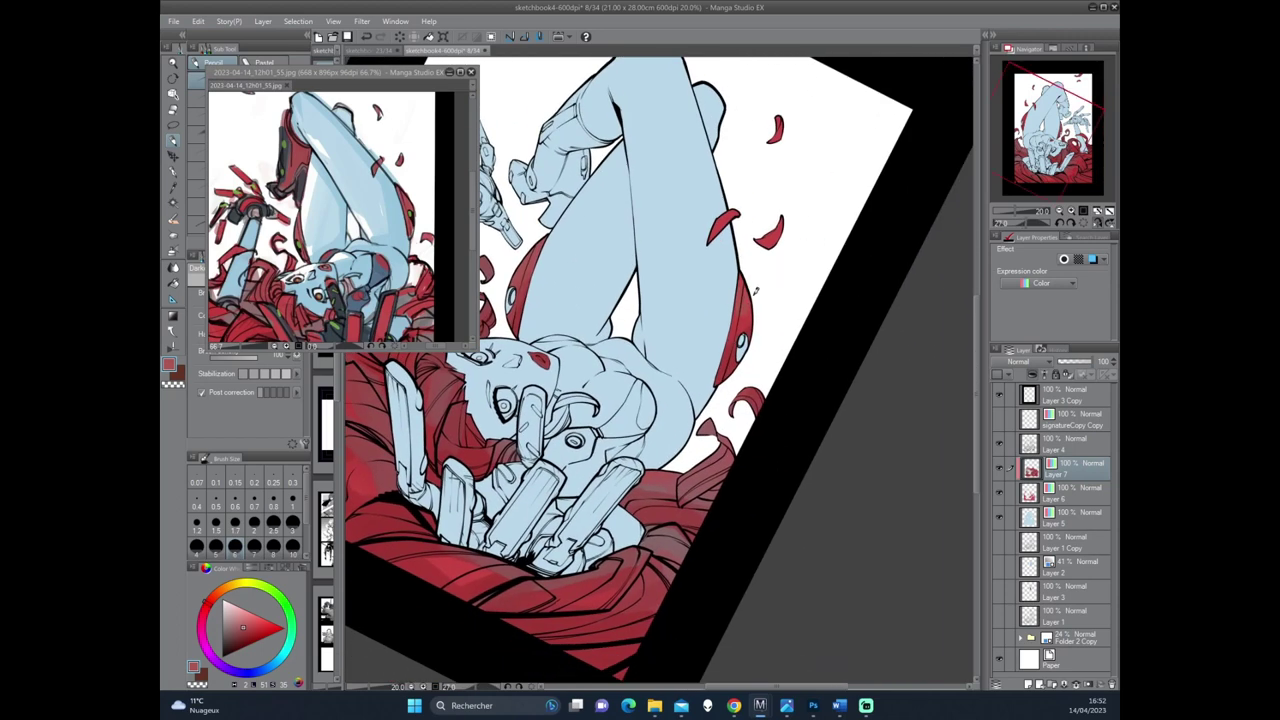
{"action": "left_click", "coordinate": [740, 345], "text": "alt"}
Eyedrop light blue from the reference image and dab it near the red fingertips.
{"action": "left_click_drag", "start_coordinate": [661, 401], "coordinate": [717, 427]}
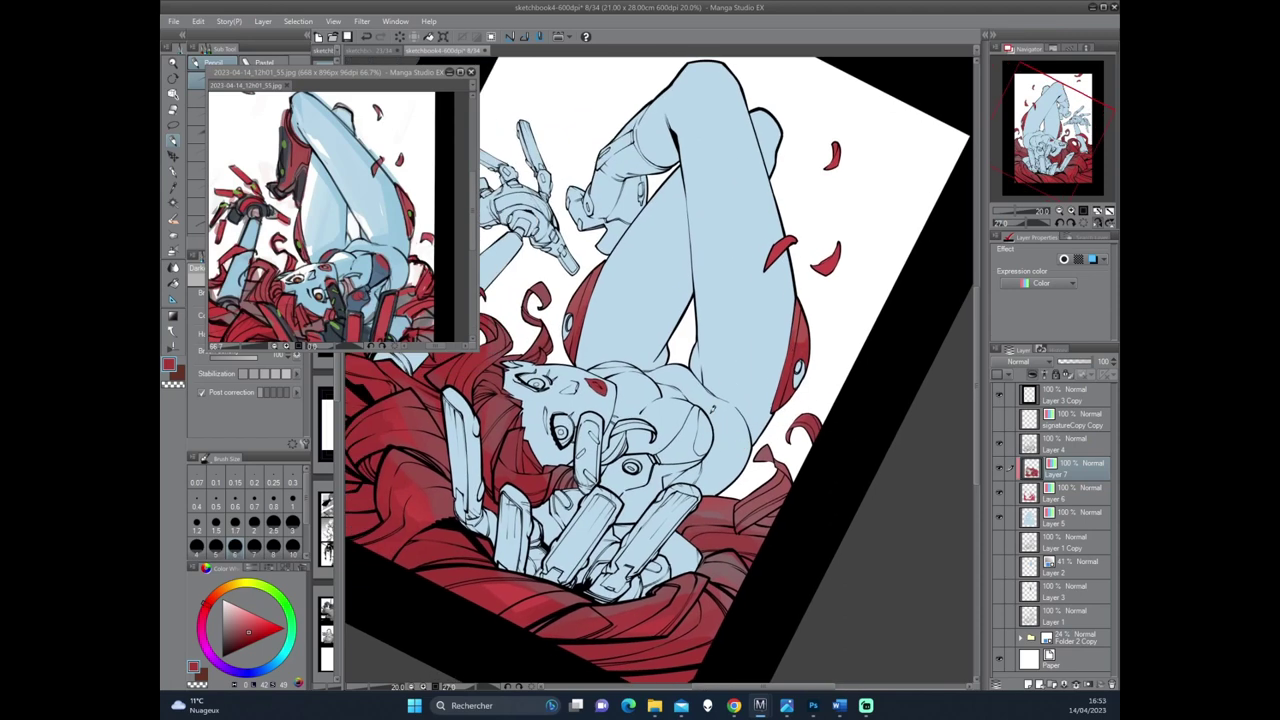
{"action": "left_click", "coordinate": [404, 302]}
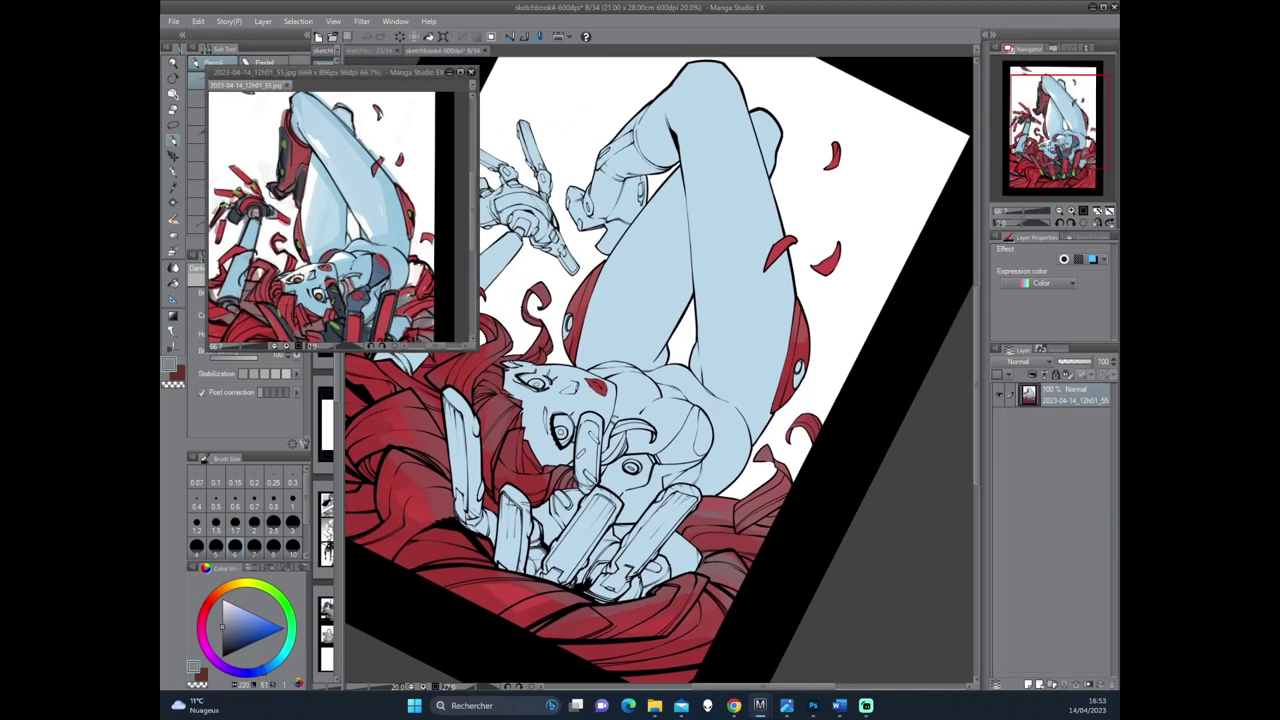
{"action": "left_click_drag", "start_coordinate": [620, 380], "coordinate": [759, 482]}
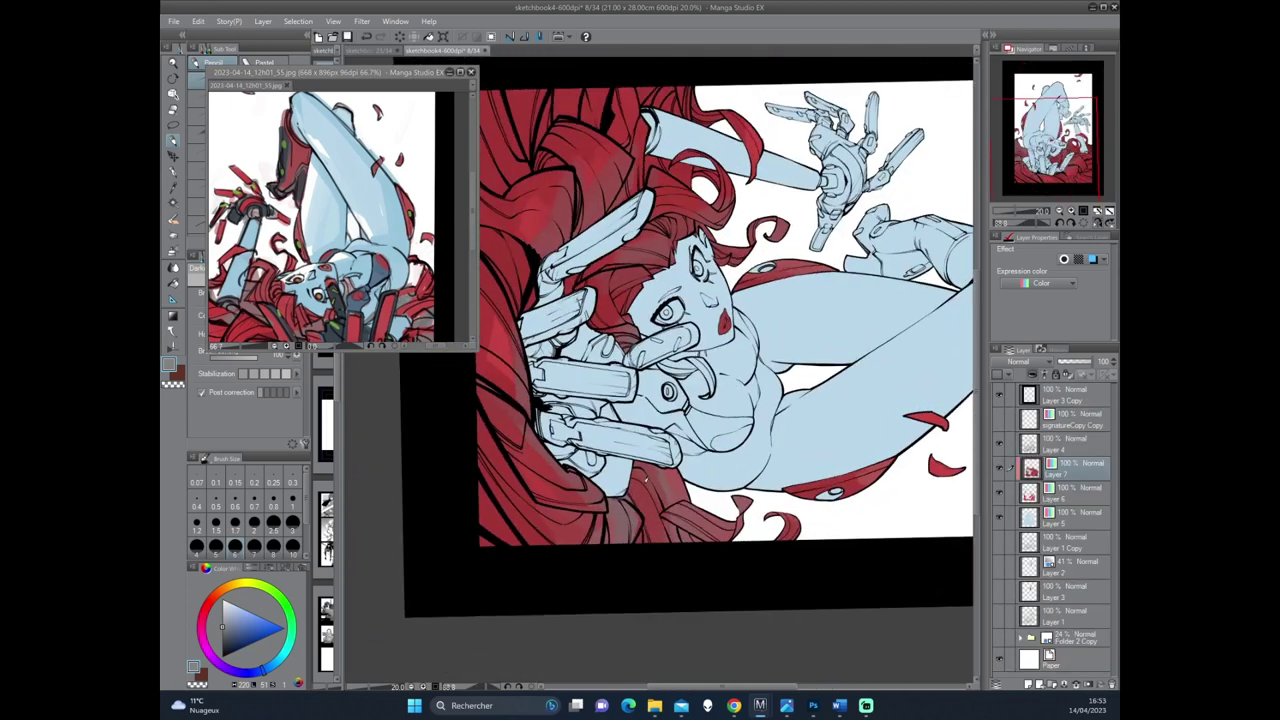
{"action": "left_click_drag", "start_coordinate": [646, 478], "coordinate": [651, 453]}
Lightly repaint the red area near the lower fingertips with the paint brush.
{"action": "left_click", "coordinate": [174, 222]}
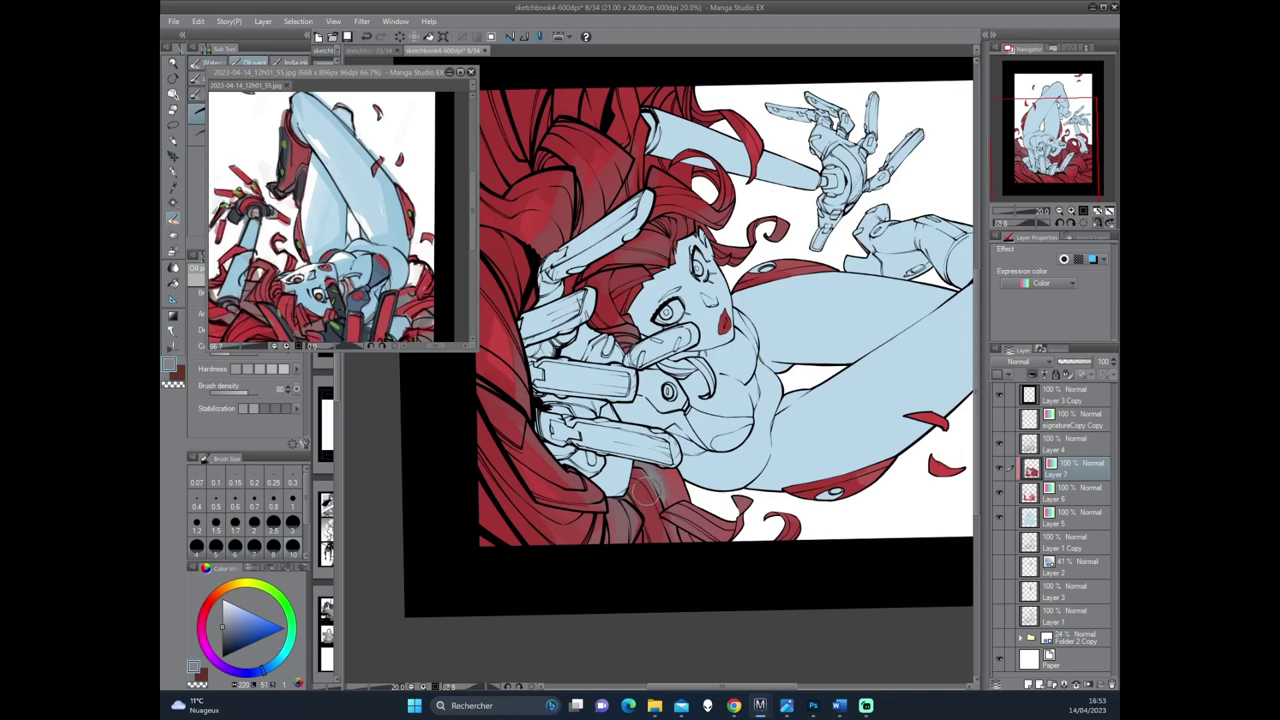
{"action": "left_click_drag", "start_coordinate": [640, 490], "coordinate": [652, 546]}
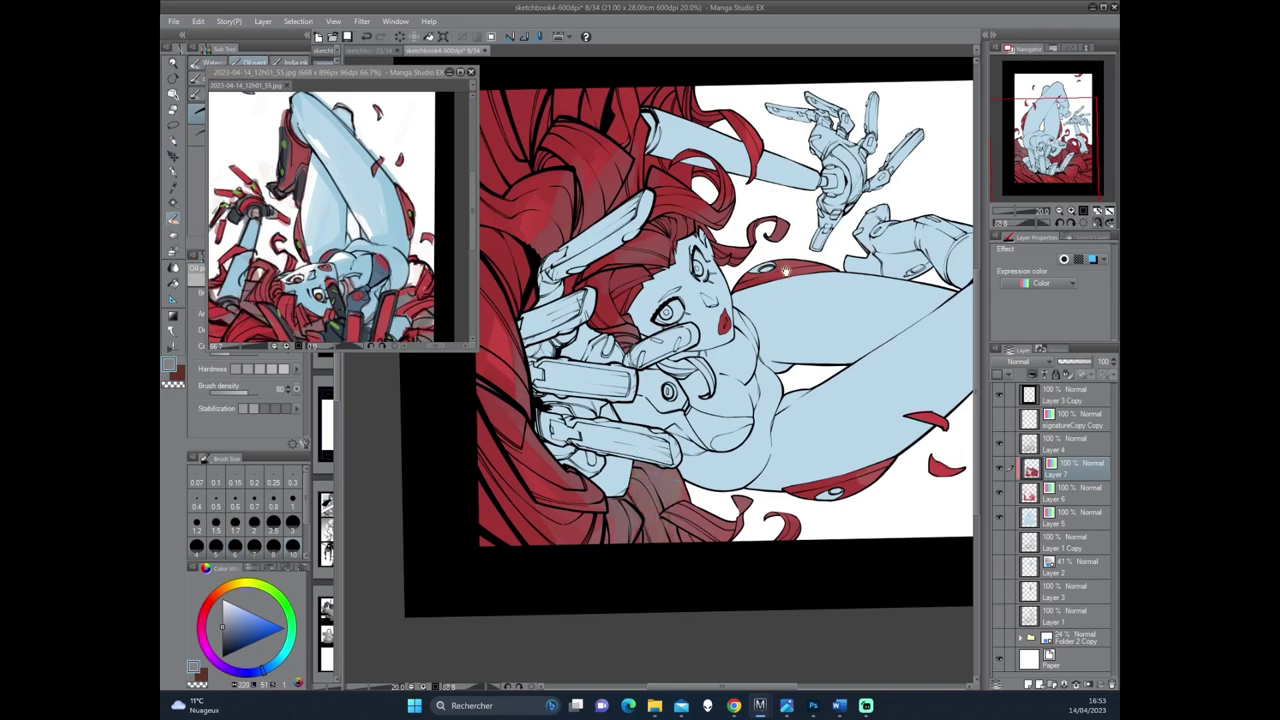
{"action": "left_click_drag", "start_coordinate": [670, 468], "coordinate": [720, 396]}
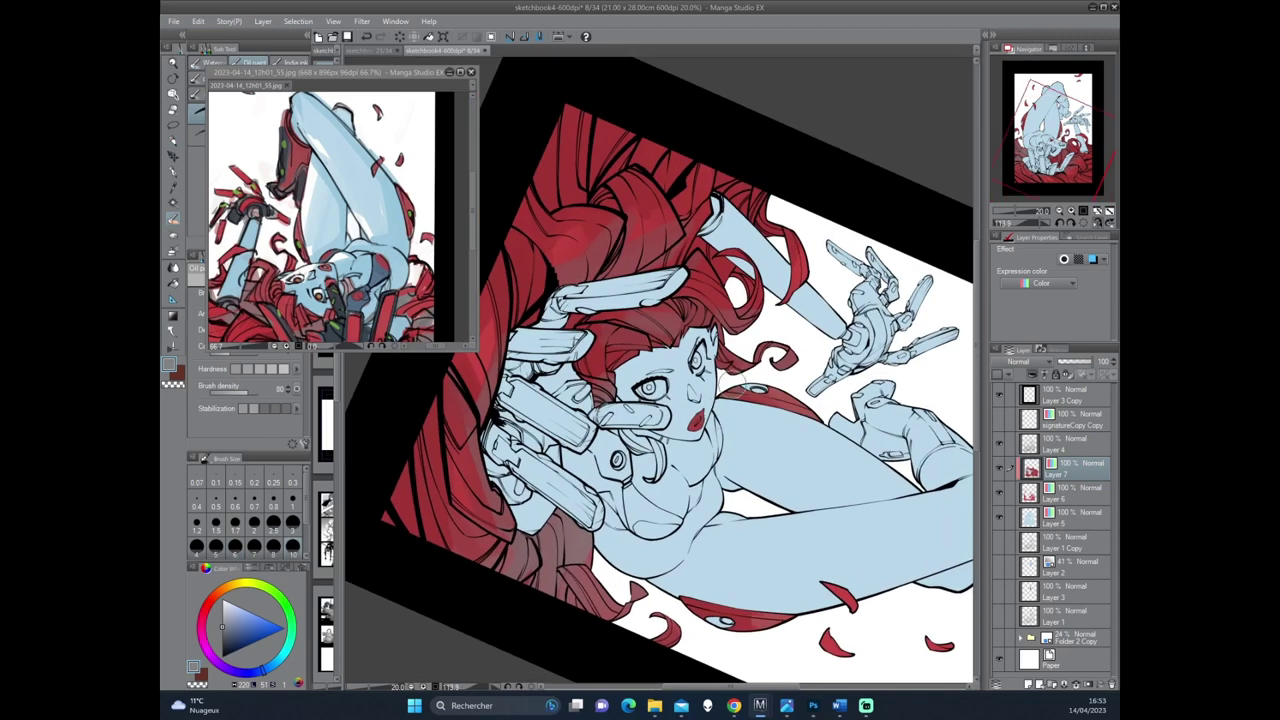
{"action": "mouse_move", "coordinate": [730, 390]}
{"action": "left_mouse_down"}
{"action": "mouse_move", "coordinate": [760, 447]}
{"action": "mouse_move", "coordinate": [745, 279]}
{"action": "left_mouse_up"}
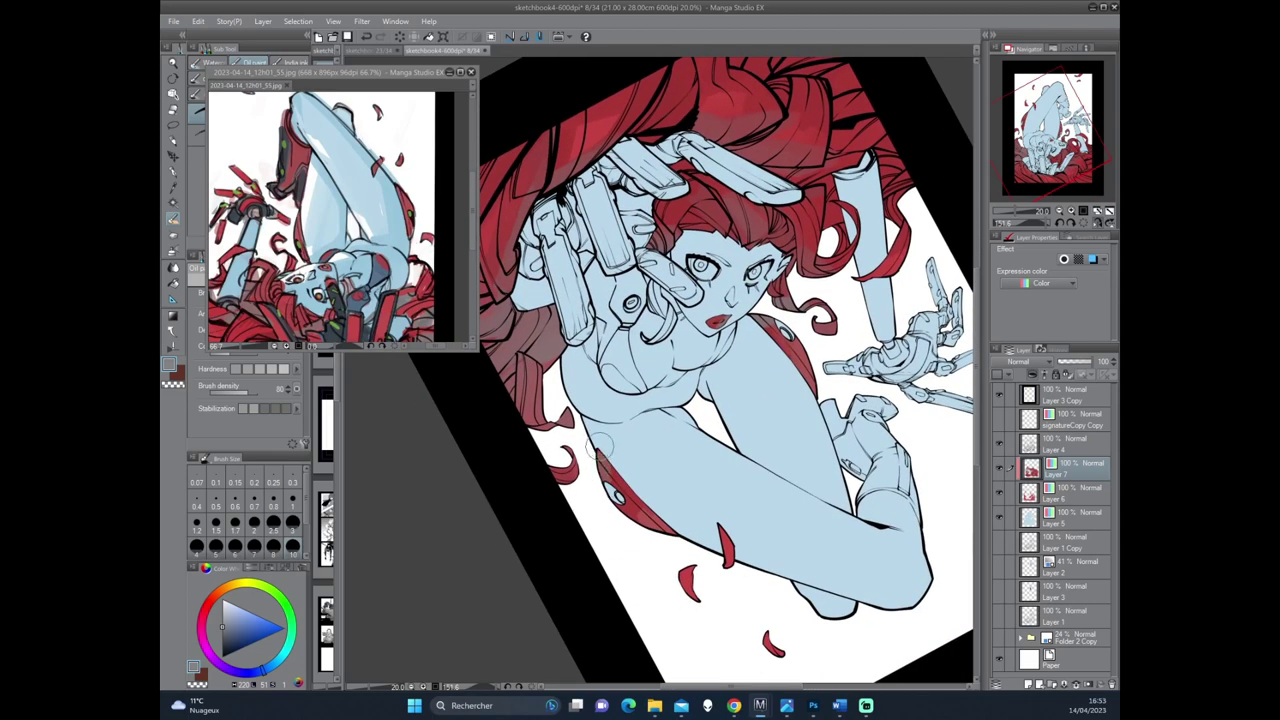
{"action": "mouse_move", "coordinate": [600, 460]}
{"action": "left_mouse_down"}
{"action": "mouse_move", "coordinate": [815, 300]}
{"action": "mouse_move", "coordinate": [670, 470]}
{"action": "mouse_move", "coordinate": [728, 365]}
{"action": "left_mouse_up"}
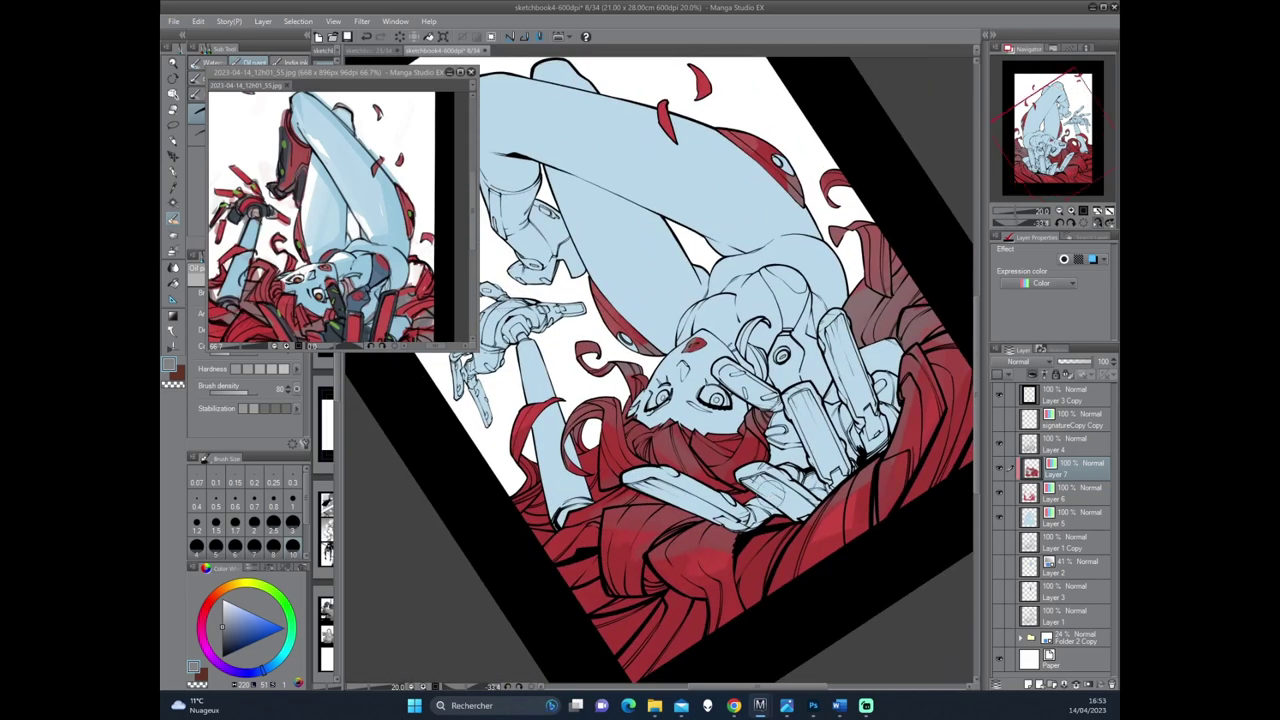
Eyedrop the hair's red, then a darker hair red, while turning the view upright.
{"action": "mouse_move", "coordinate": [770, 495]}
{"action": "left_mouse_down"}
{"action": "mouse_move", "coordinate": [704, 380]}
{"action": "mouse_move", "coordinate": [752, 456]}
{"action": "mouse_move", "coordinate": [660, 420]}
{"action": "left_mouse_up"}
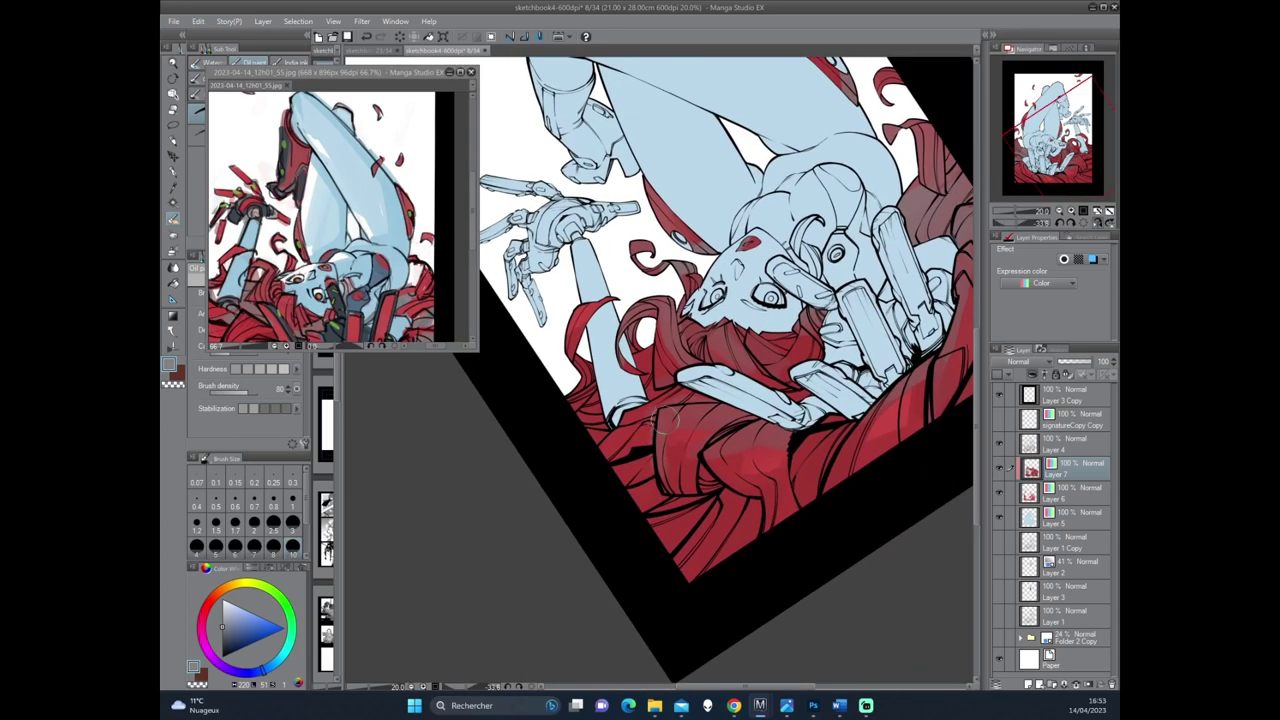
{"action": "mouse_move", "coordinate": [667, 522]}
{"action": "left_mouse_down"}
{"action": "mouse_move", "coordinate": [672, 440]}
{"action": "mouse_move", "coordinate": [640, 420]}
{"action": "left_mouse_up"}
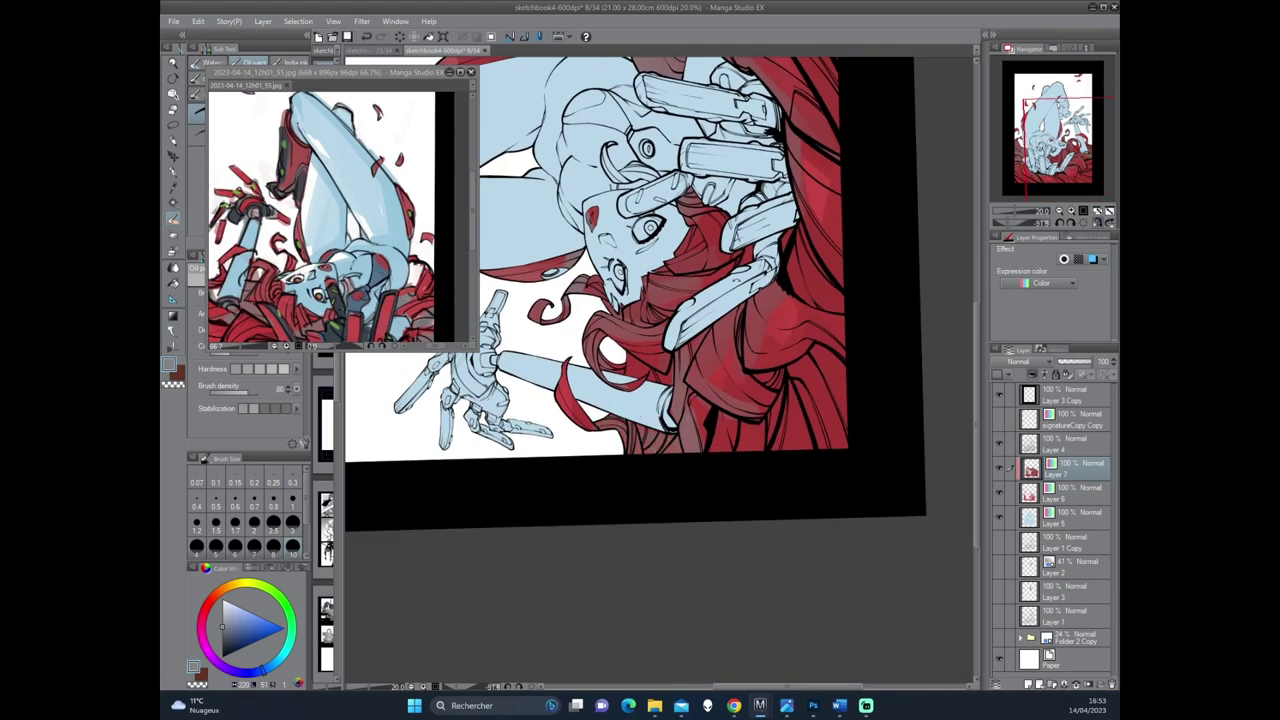
{"action": "left_click_drag", "start_coordinate": [674, 418], "coordinate": [747, 430]}
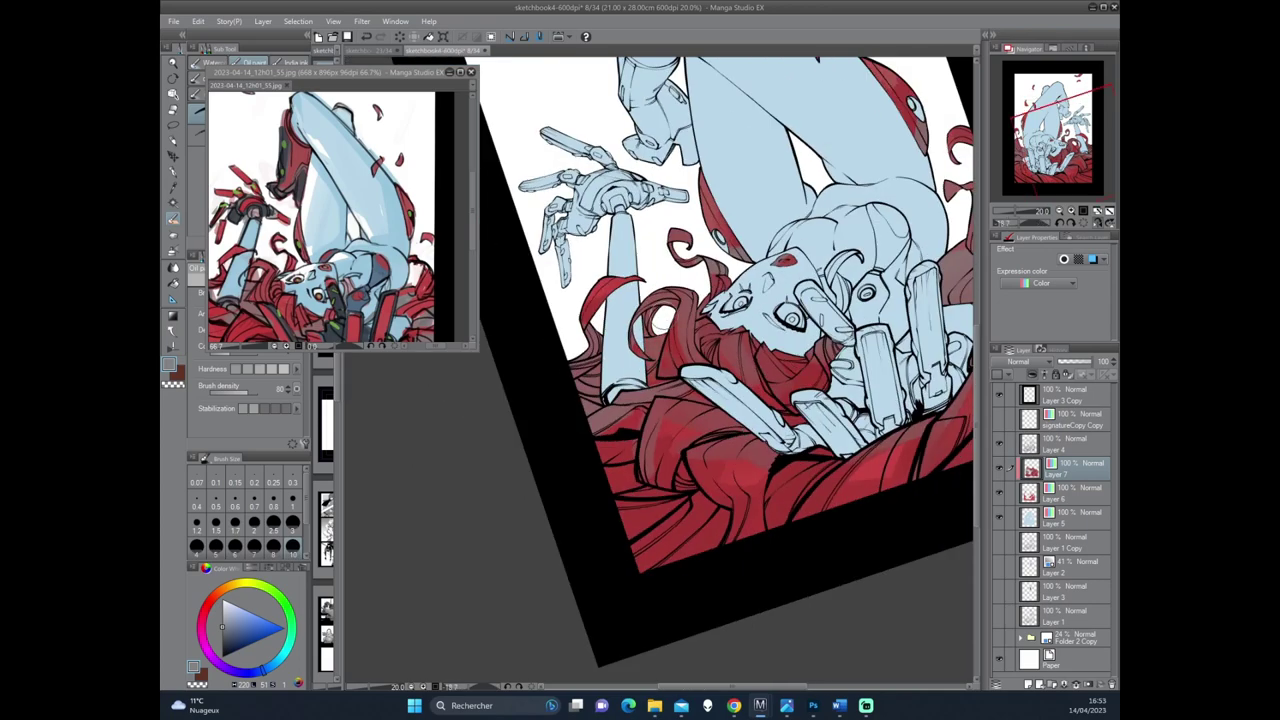
{"action": "mouse_move", "coordinate": [652, 370]}
{"action": "left_mouse_down"}
{"action": "mouse_move", "coordinate": [700, 430]}
{"action": "mouse_move", "coordinate": [675, 440]}
{"action": "left_mouse_up"}
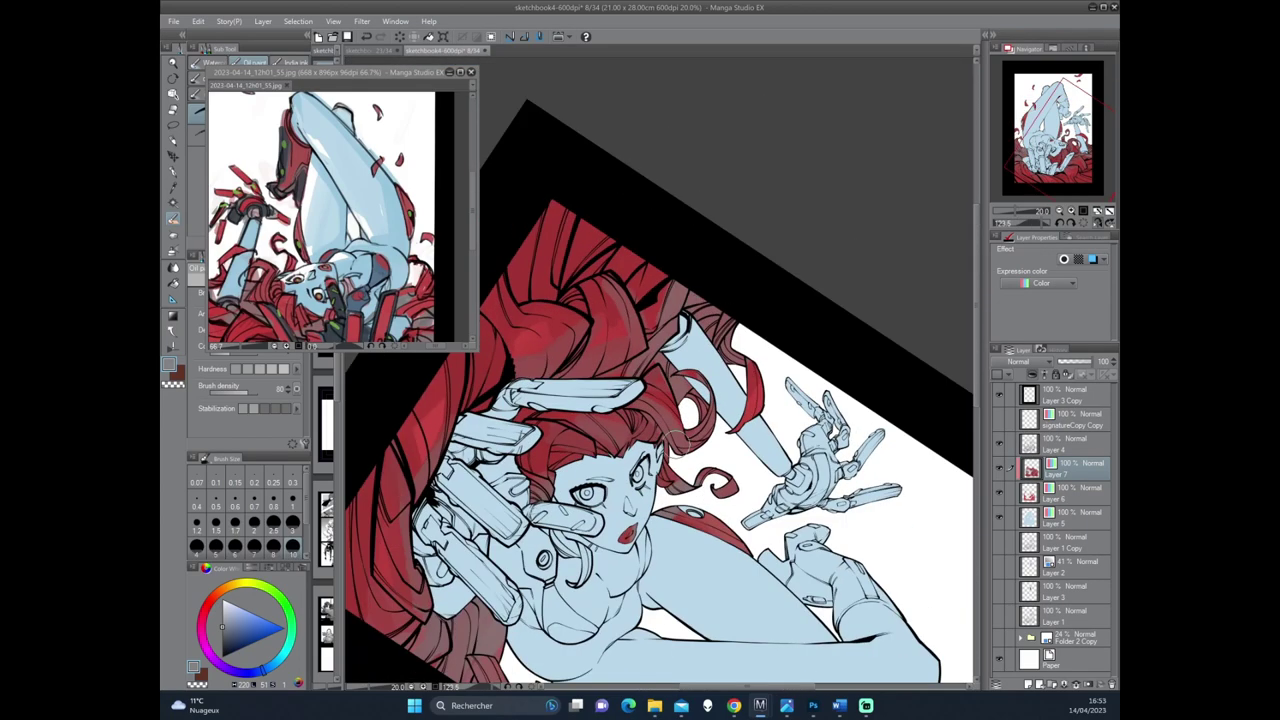
{"action": "left_click", "coordinate": [676, 450], "text": "alt"}
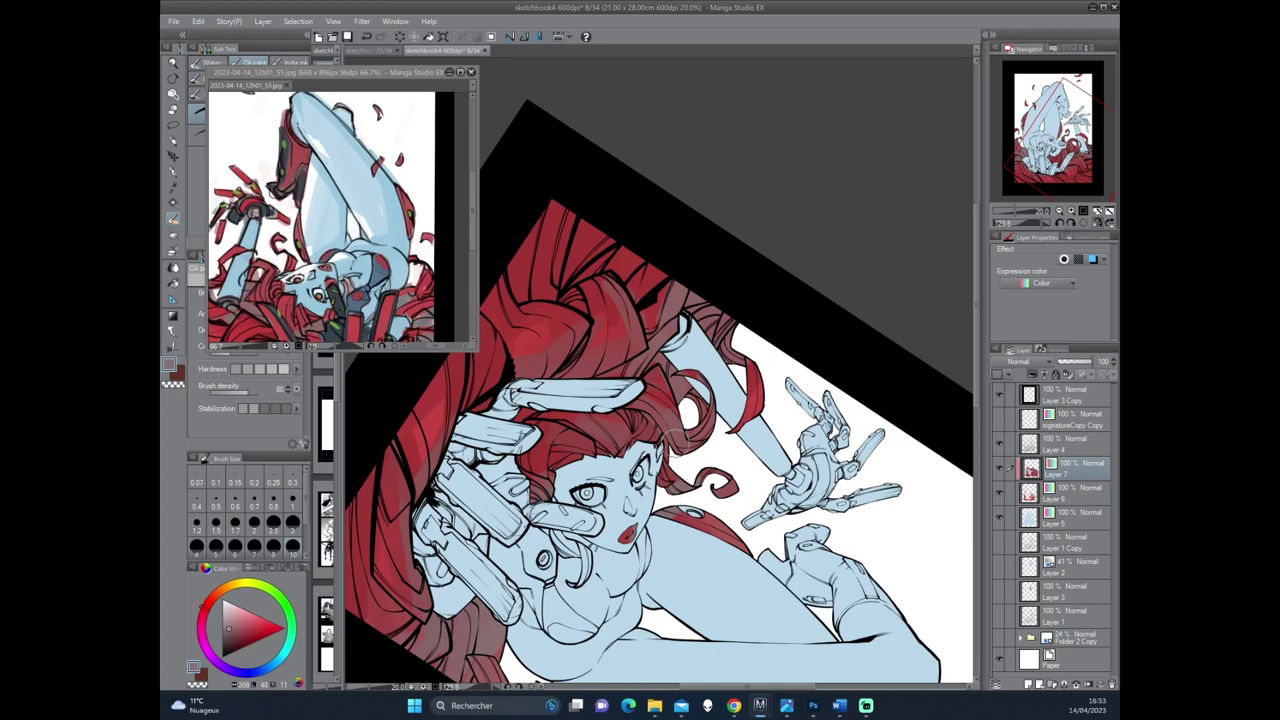
{"action": "mouse_move", "coordinate": [684, 452]}
{"action": "left_mouse_down"}
{"action": "mouse_move", "coordinate": [697, 500]}
{"action": "mouse_move", "coordinate": [680, 320]}
{"action": "left_mouse_up"}
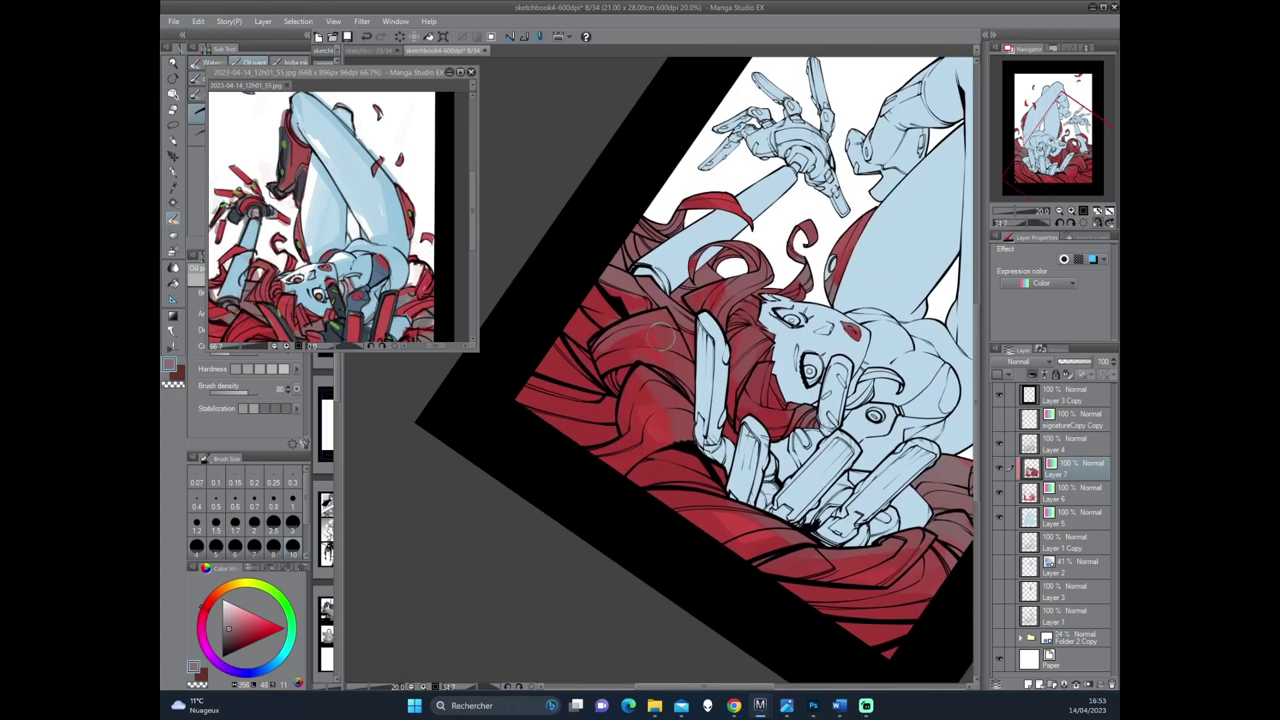
{"action": "left_click_drag", "start_coordinate": [679, 410], "coordinate": [636, 375]}
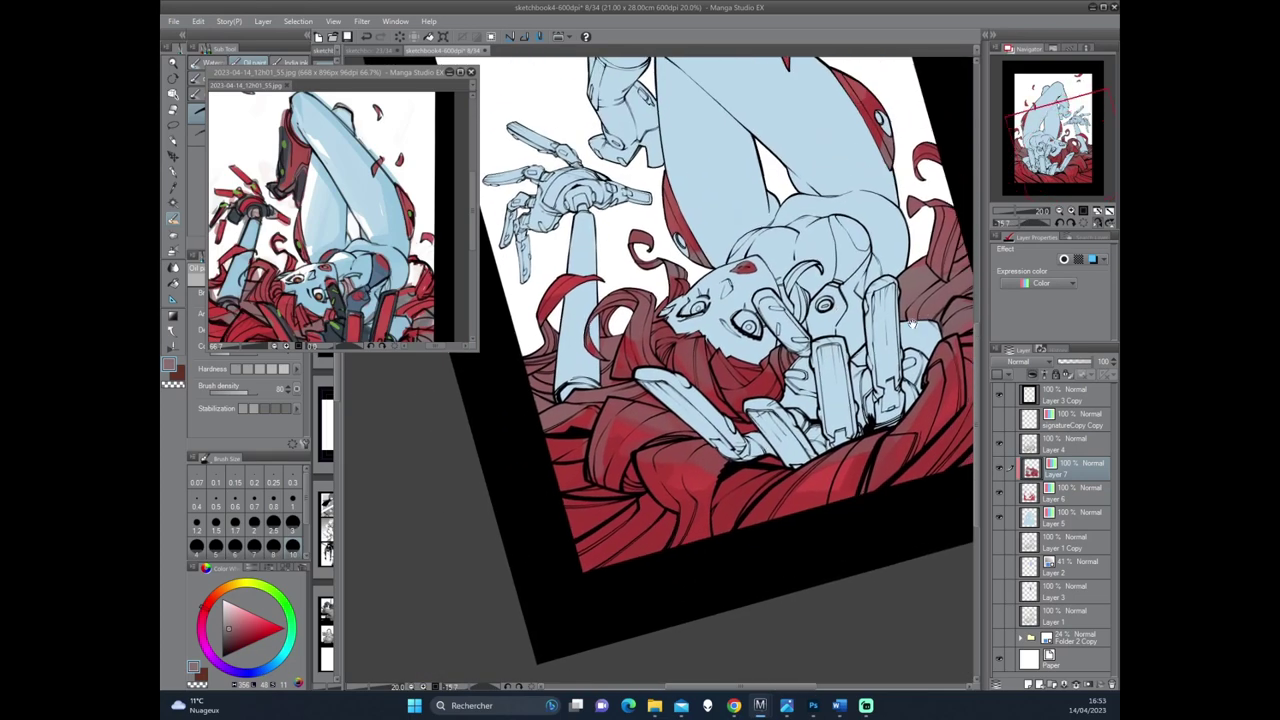
{"action": "left_click", "coordinate": [638, 385], "text": "alt"}
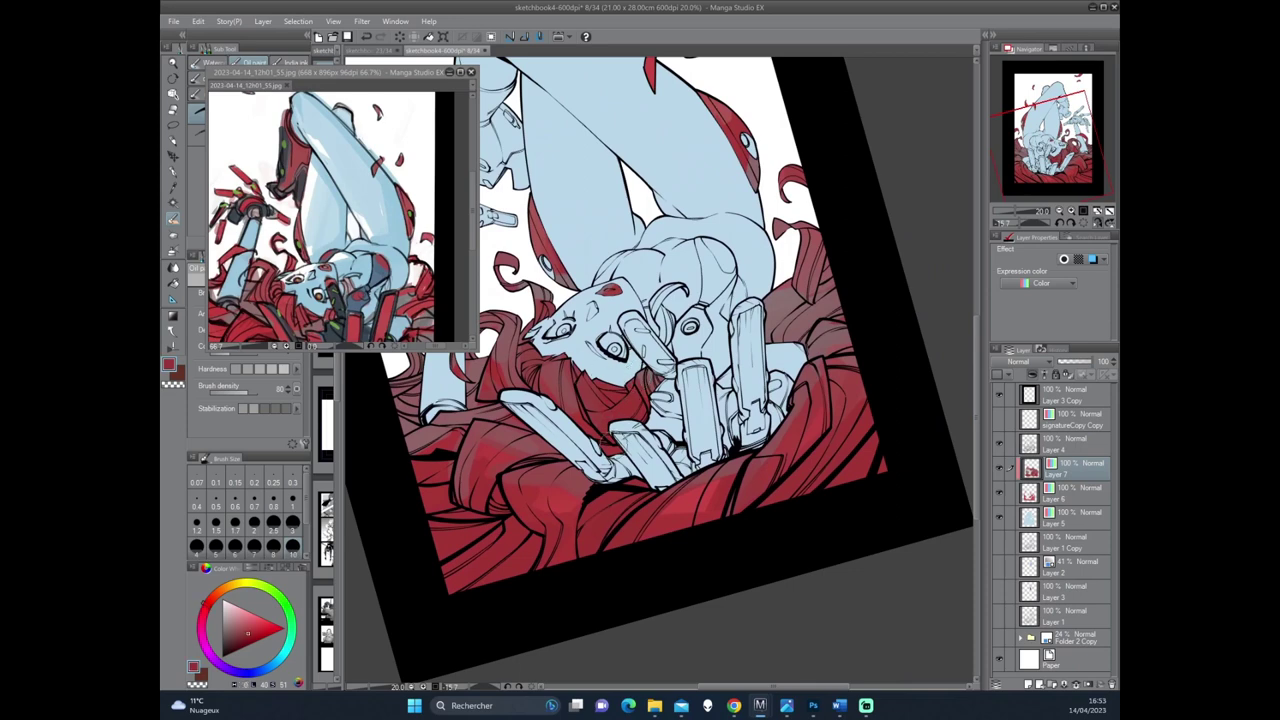
Scroll the reference image down to show the green-lit mech hand.
{"action": "mouse_move", "coordinate": [672, 318]}
{"action": "left_mouse_down"}
{"action": "mouse_move", "coordinate": [722, 404]}
{"action": "mouse_move", "coordinate": [664, 418]}
{"action": "left_mouse_up"}
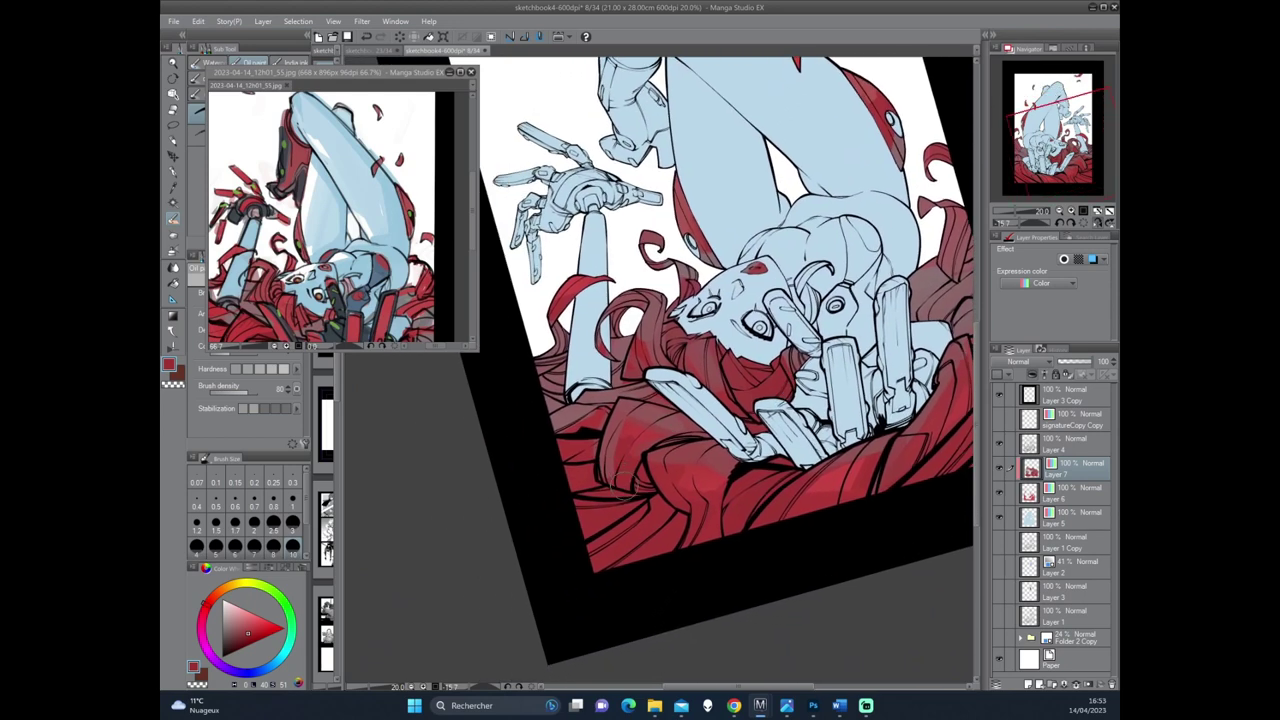
{"action": "left_click", "coordinate": [357, 259]}
{"action": "scroll", "coordinate": [357, 259], "scroll_direction": "down", "scroll_amount": 3}
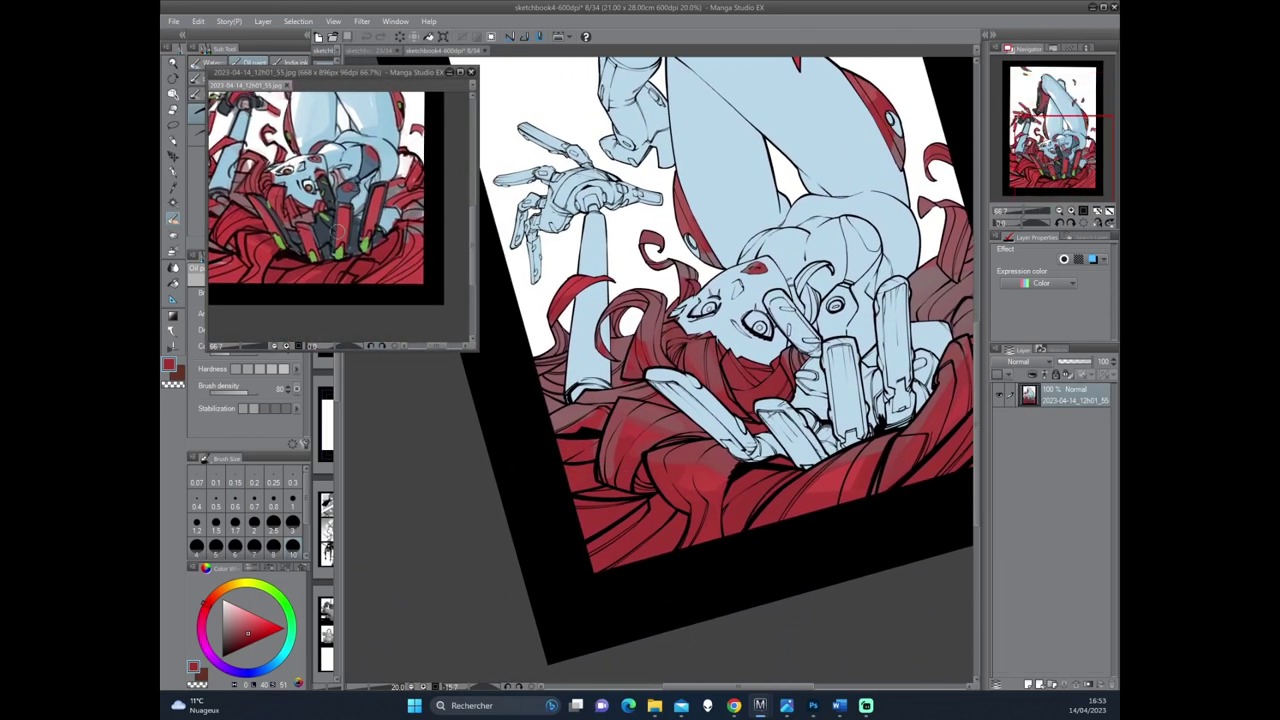
Return to the main illustration and rotate the view until the face is upright.
{"action": "left_click", "coordinate": [605, 470]}
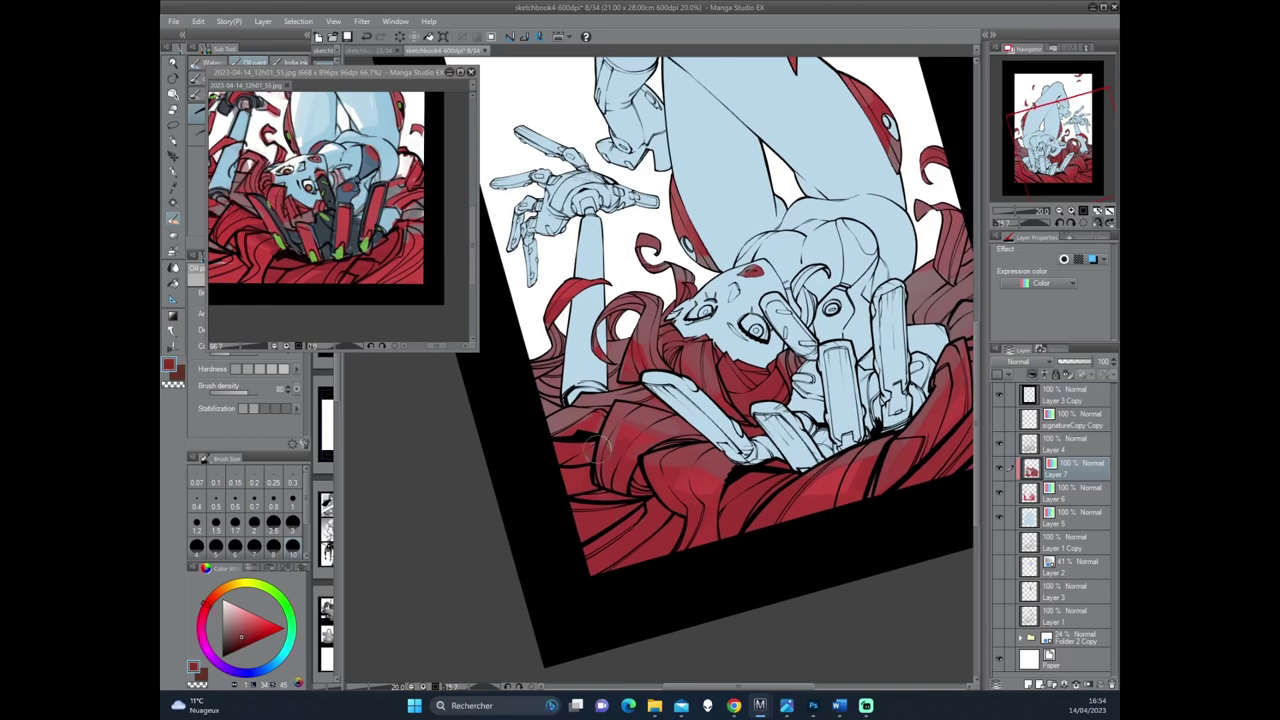
{"action": "key", "text": "minus"}
{"action": "key", "text": "minus"}
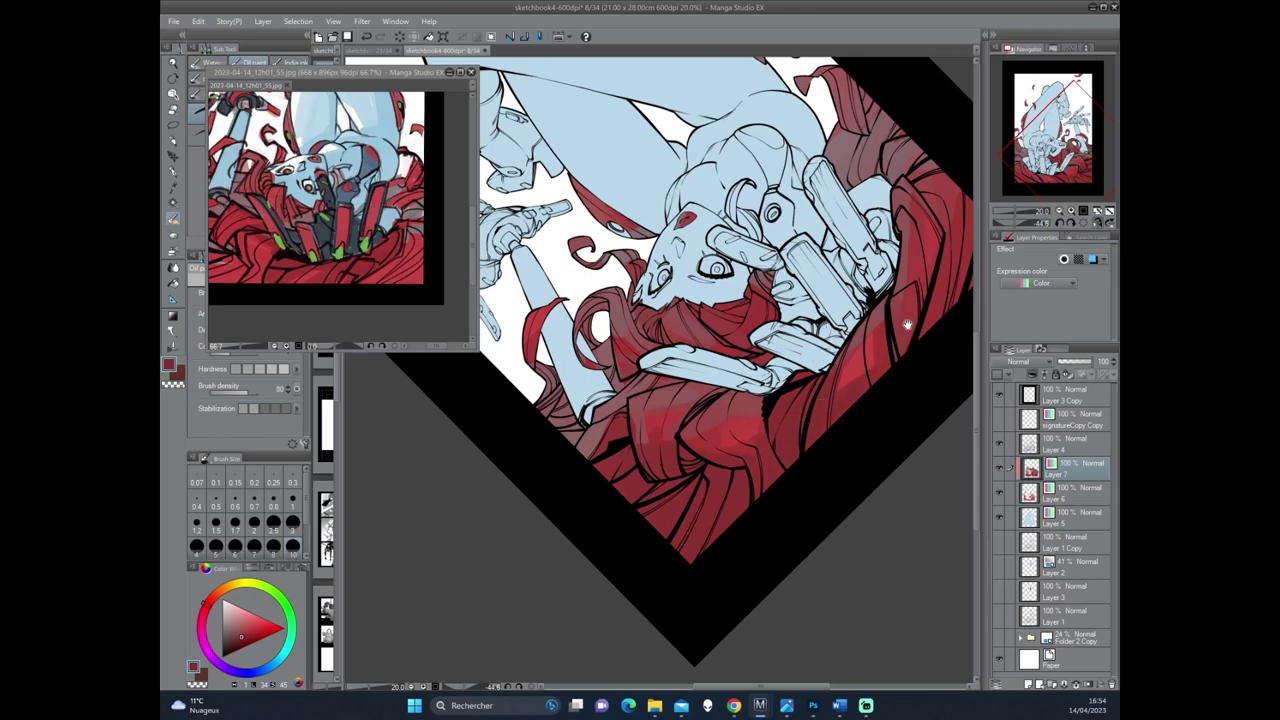
{"action": "key", "text": "asciicircum"}
{"action": "key", "text": "asciicircum"}
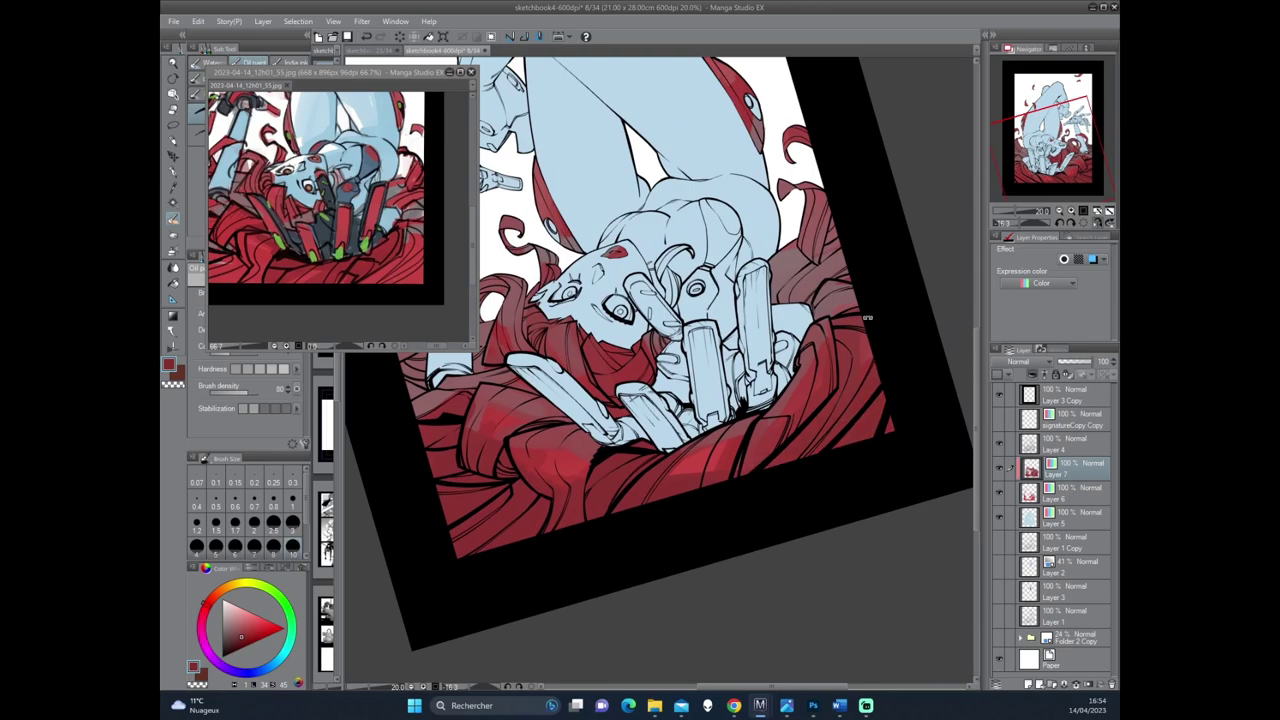
{"action": "mouse_move", "coordinate": [898, 406]}
{"action": "left_mouse_down"}
{"action": "mouse_move", "coordinate": [753, 493]}
{"action": "mouse_move", "coordinate": [624, 489]}
{"action": "left_mouse_up"}
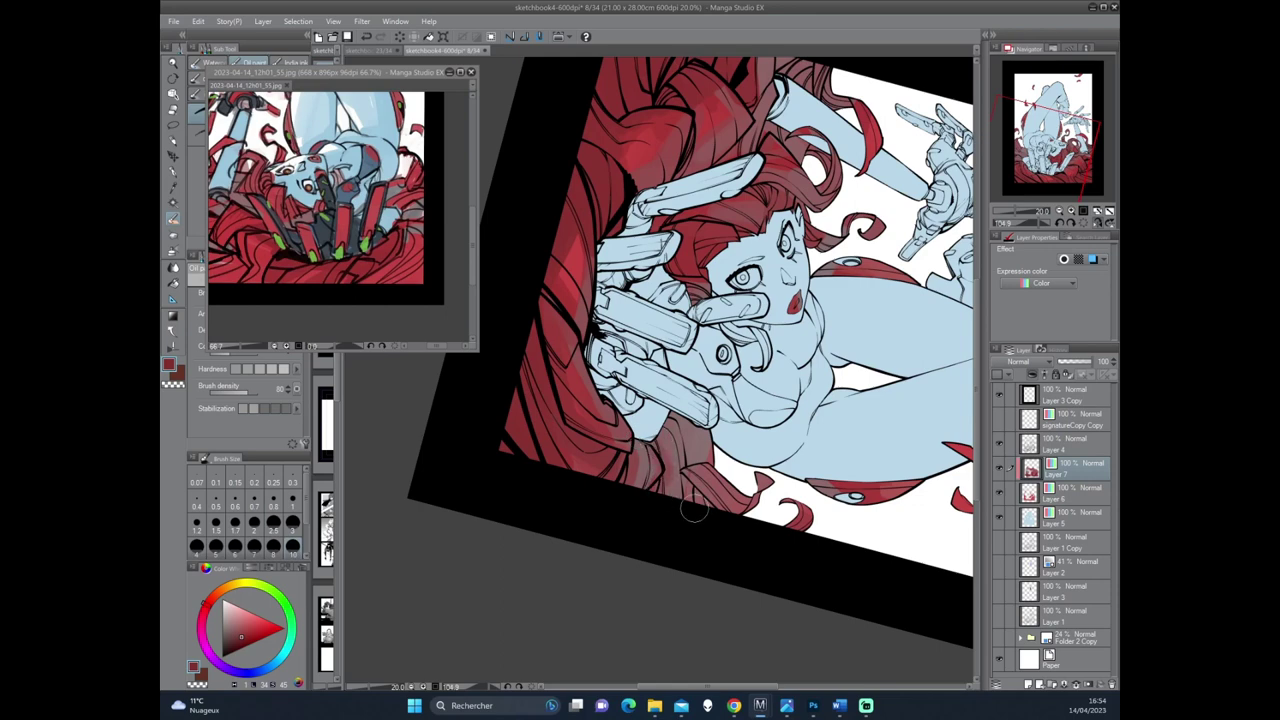
{"action": "mouse_move", "coordinate": [719, 519]}
{"action": "left_mouse_down"}
{"action": "mouse_move", "coordinate": [823, 355]}
{"action": "mouse_move", "coordinate": [782, 345]}
{"action": "left_mouse_up"}
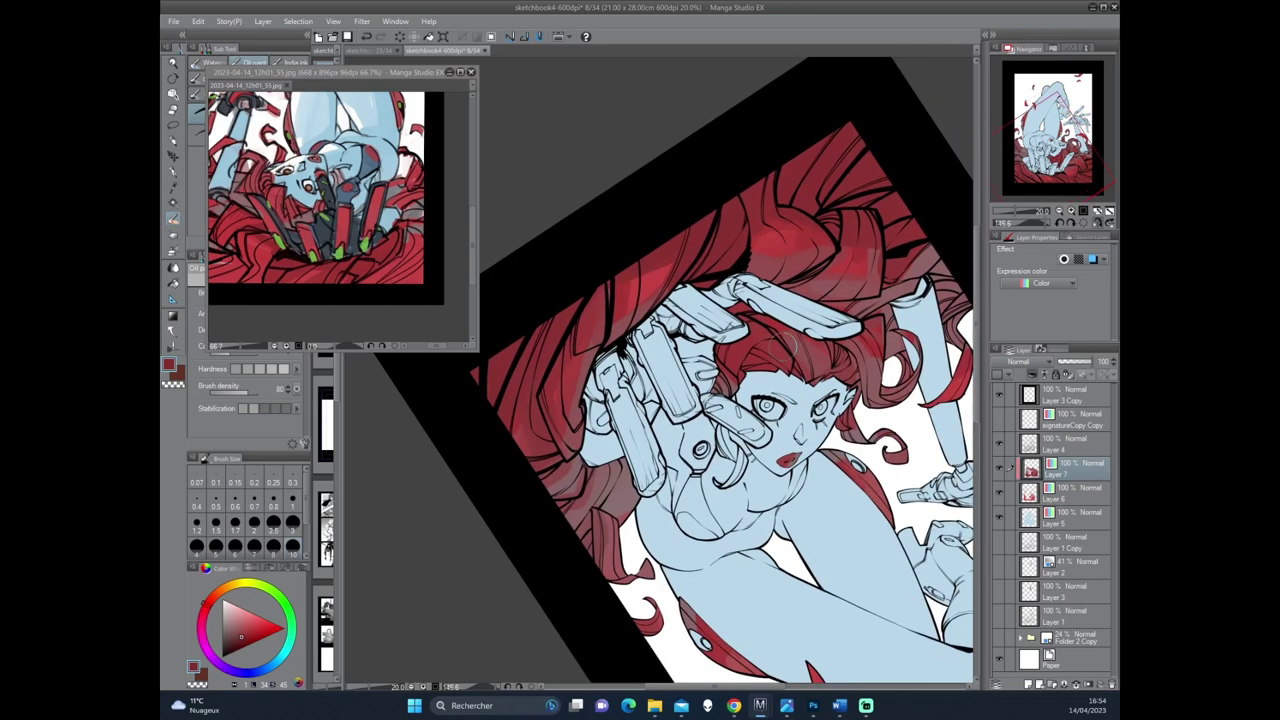
Switch to the pen brush and sample a red, then a brighter red, from the hair.
{"action": "key", "text": "p"}
{"action": "key", "text": "p"}
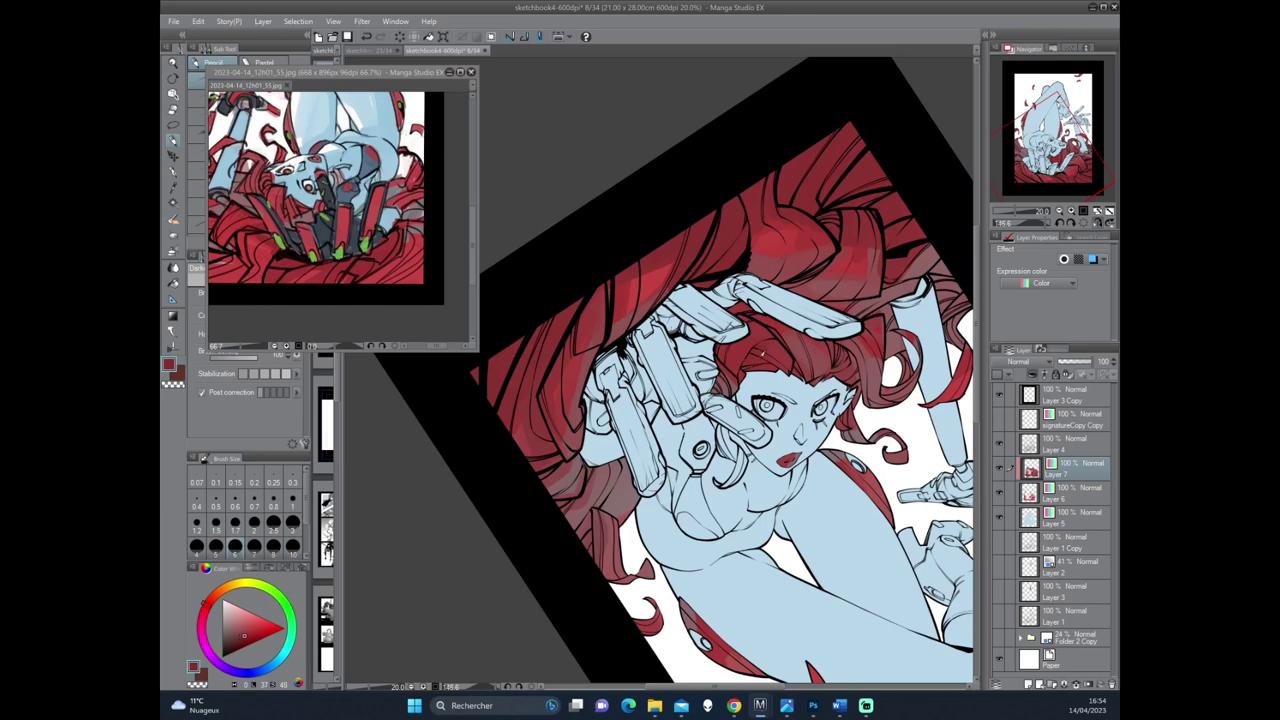
{"action": "left_click_drag", "start_coordinate": [845, 263], "coordinate": [760, 330]}
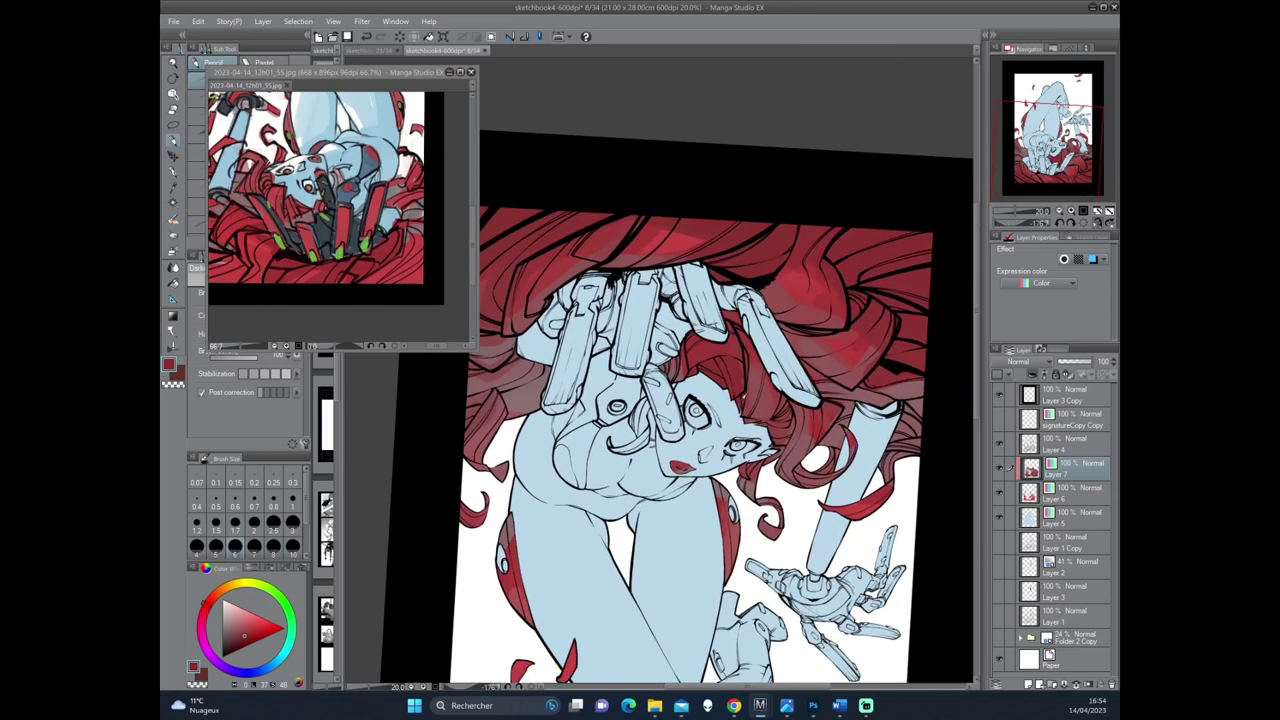
{"action": "left_click_drag", "start_coordinate": [852, 310], "coordinate": [815, 387]}
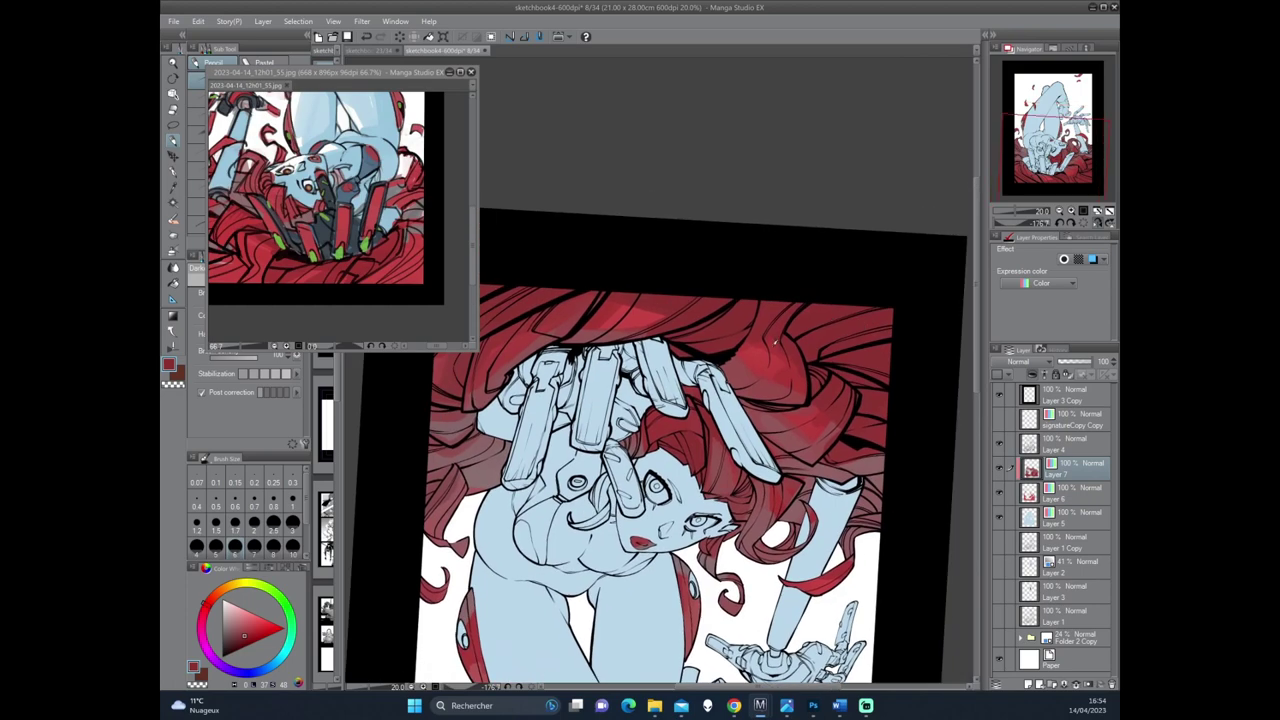
{"action": "left_click", "coordinate": [765, 356], "text": "alt"}
{"action": "left_click_drag", "start_coordinate": [706, 444], "coordinate": [684, 392]}
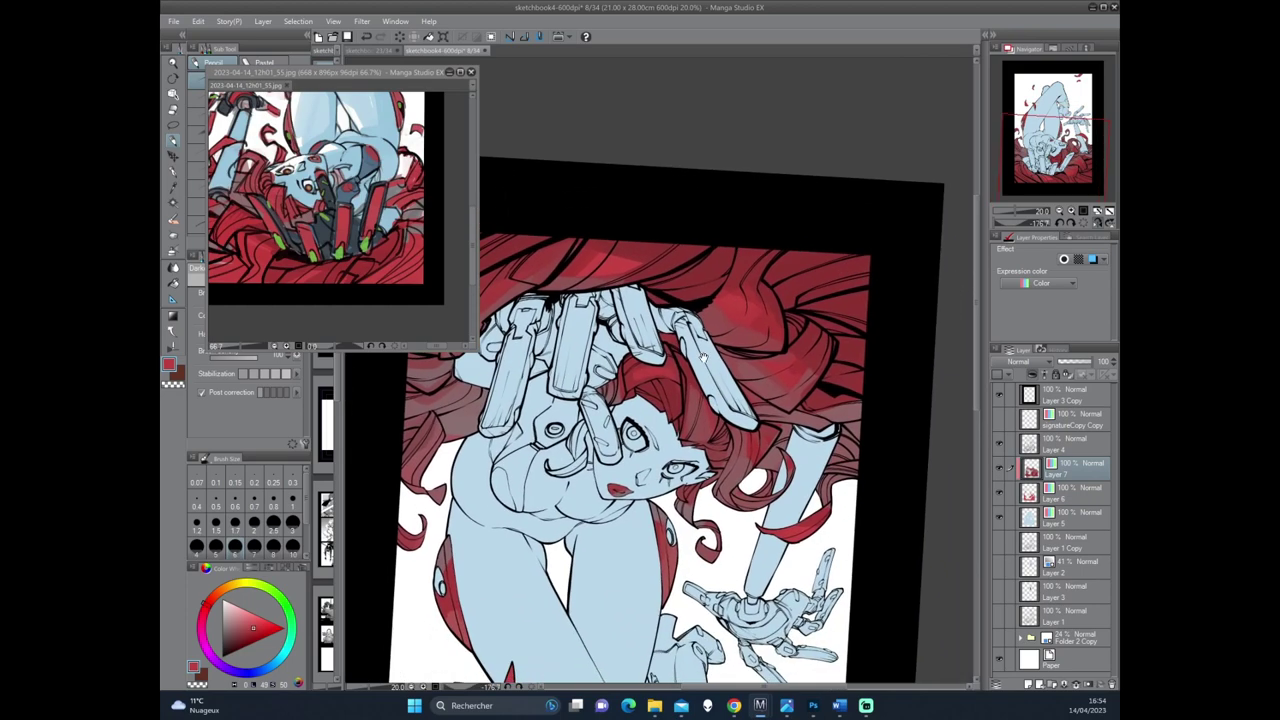
{"action": "left_click_drag", "start_coordinate": [760, 300], "coordinate": [752, 318]}
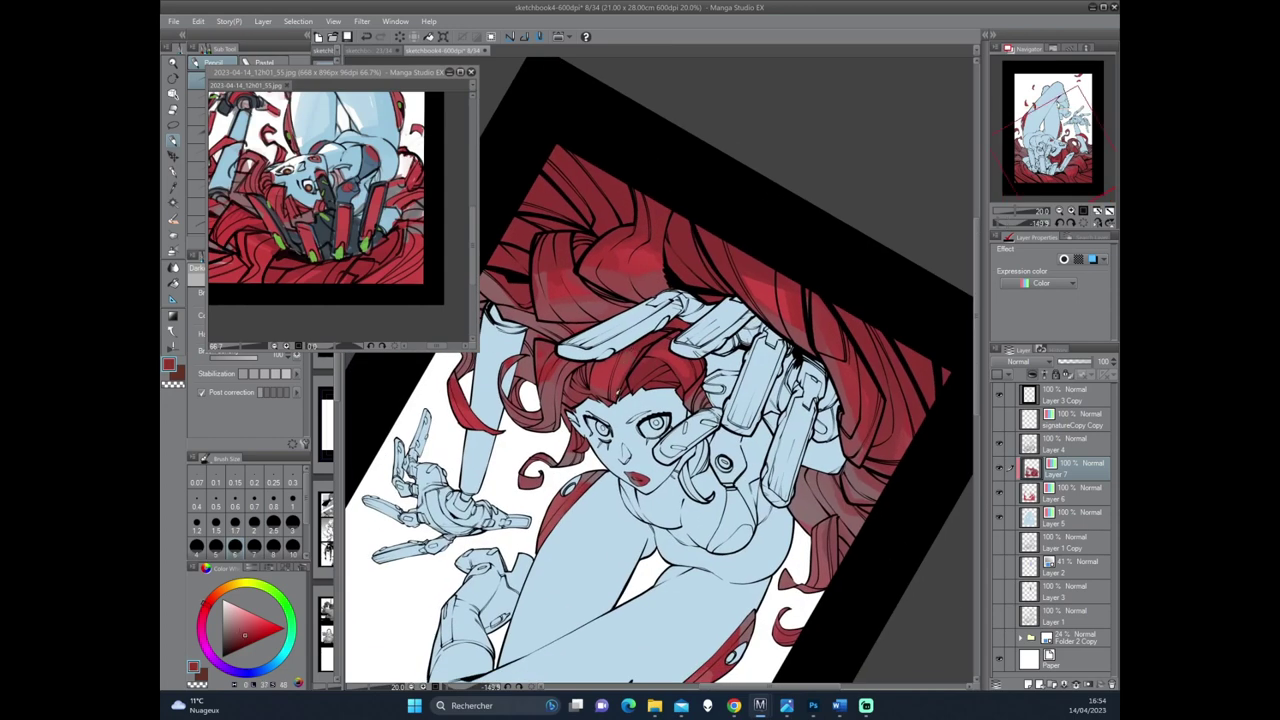
{"action": "left_click_drag", "start_coordinate": [680, 312], "coordinate": [728, 322]}
{"action": "left_click", "coordinate": [644, 396], "text": "alt"}
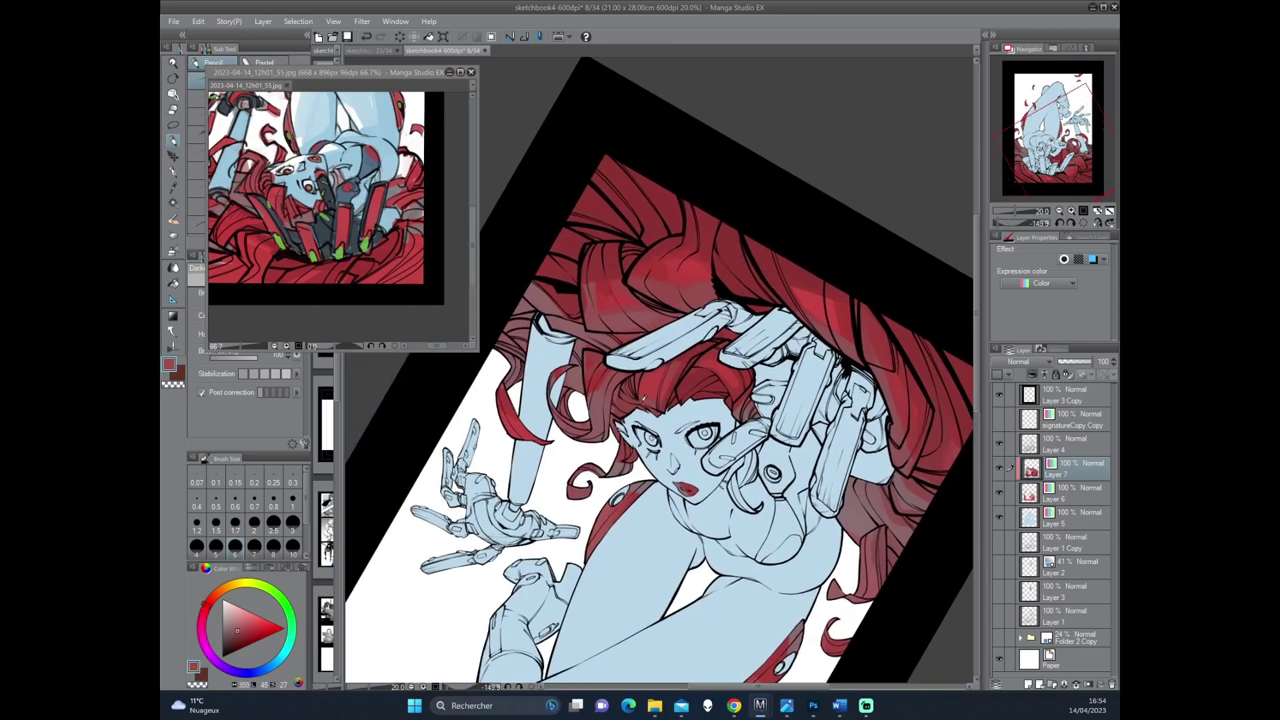
Sample several darker reds from the hair, tilting the view between samples.
{"action": "left_click_drag", "start_coordinate": [650, 395], "coordinate": [704, 382]}
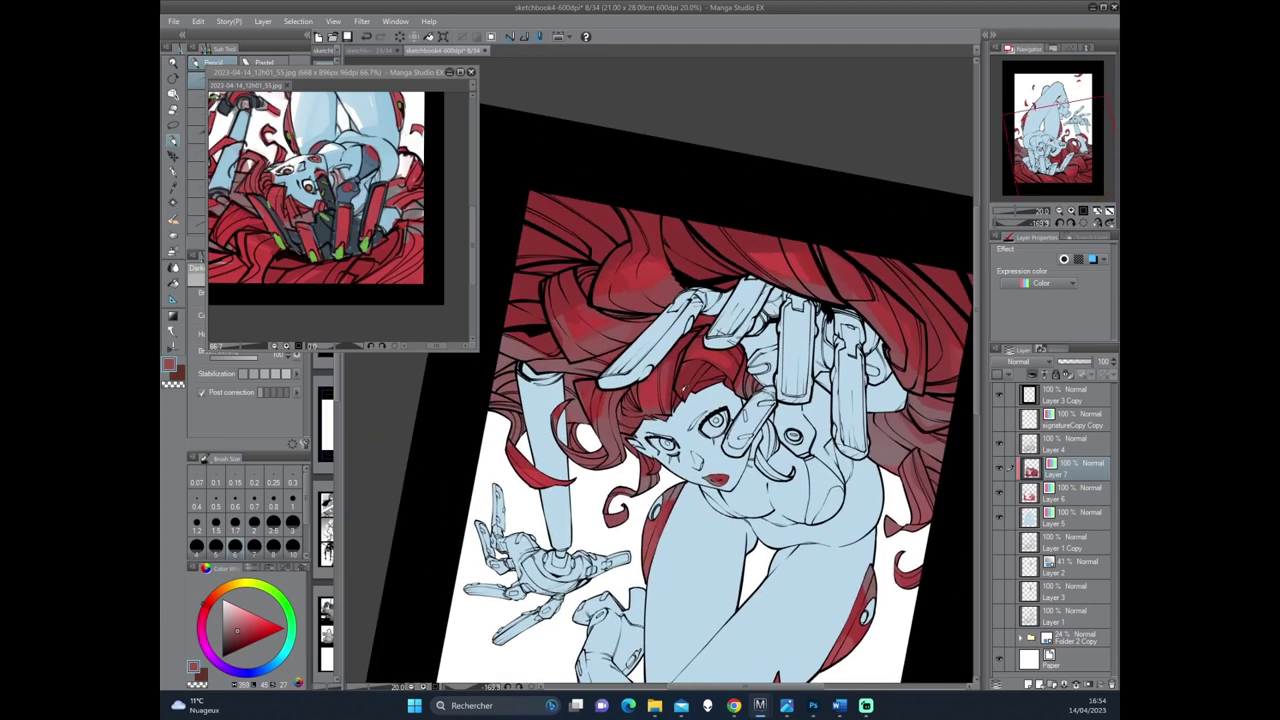
{"action": "left_click", "coordinate": [689, 364], "text": "alt"}
{"action": "left_click_drag", "start_coordinate": [689, 364], "coordinate": [680, 395]}
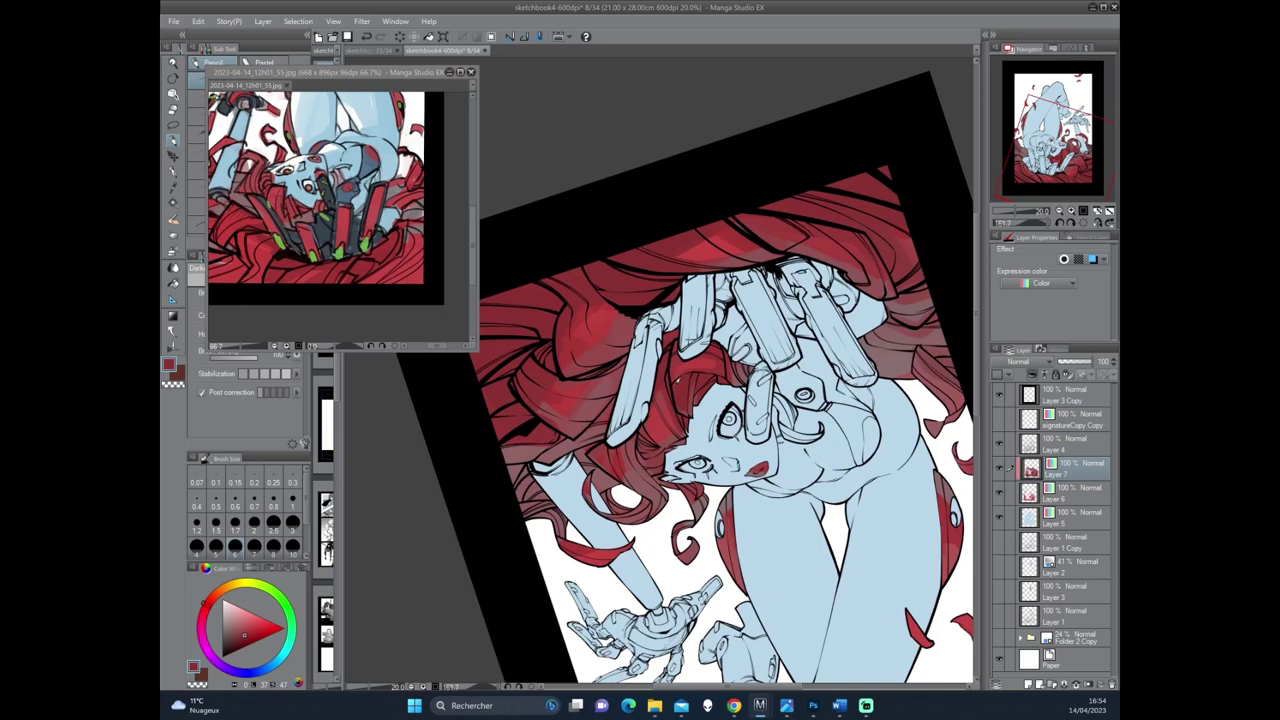
{"action": "left_click", "coordinate": [662, 426], "text": "alt"}
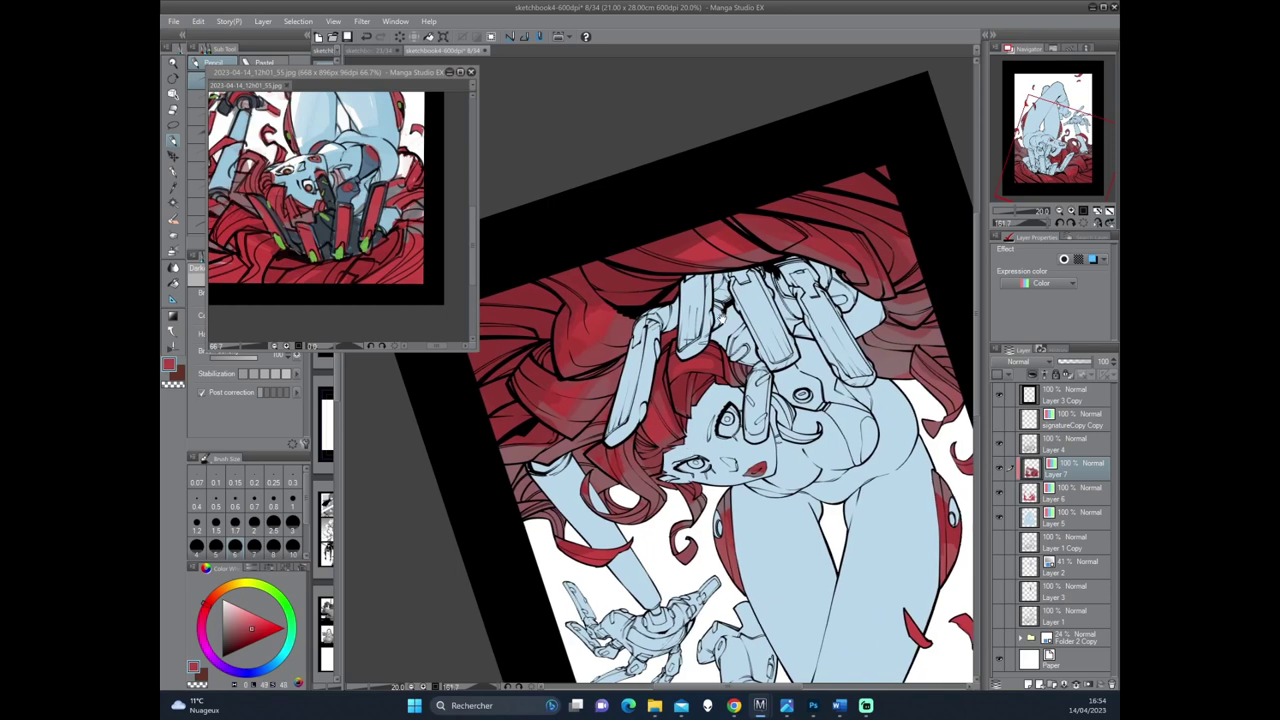
{"action": "left_click_drag", "start_coordinate": [712, 364], "coordinate": [706, 320]}
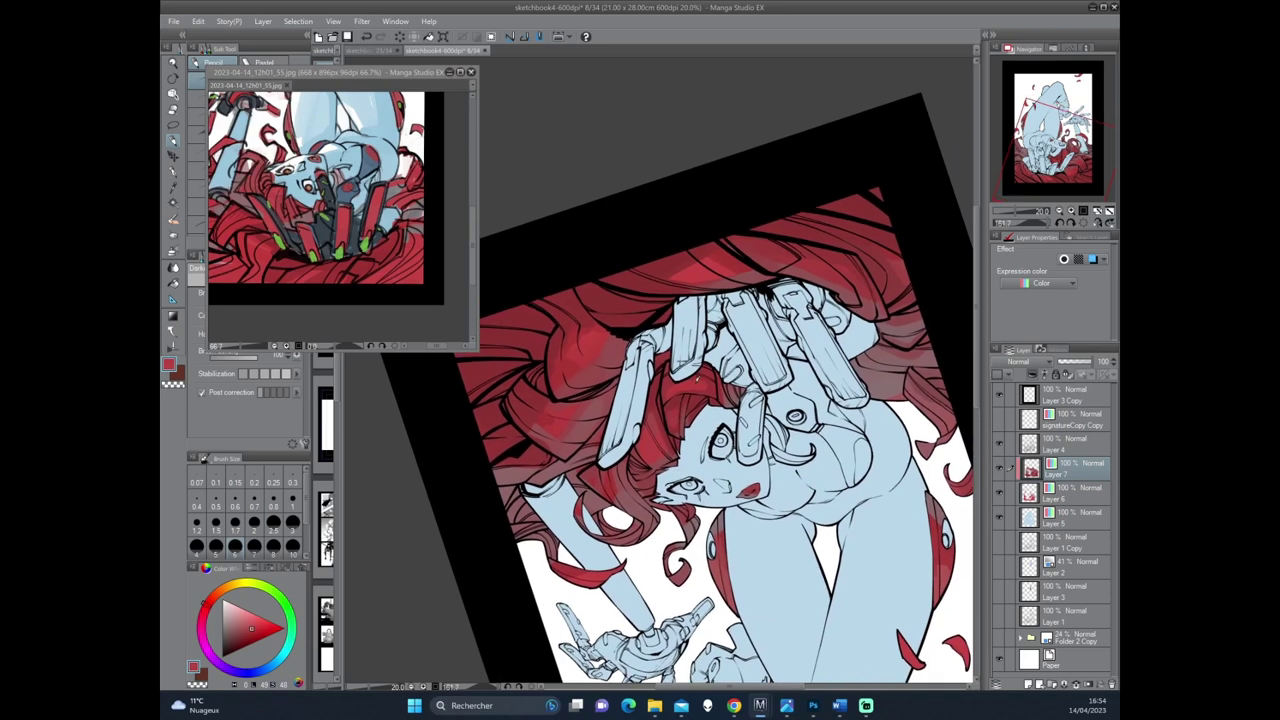
{"action": "left_click", "coordinate": [676, 430], "text": "alt"}
Reset the view rotation to upright and open Hue/Saturation/Luminosity with Ctrl+U.
{"action": "left_click_drag", "start_coordinate": [700, 360], "coordinate": [710, 333]}
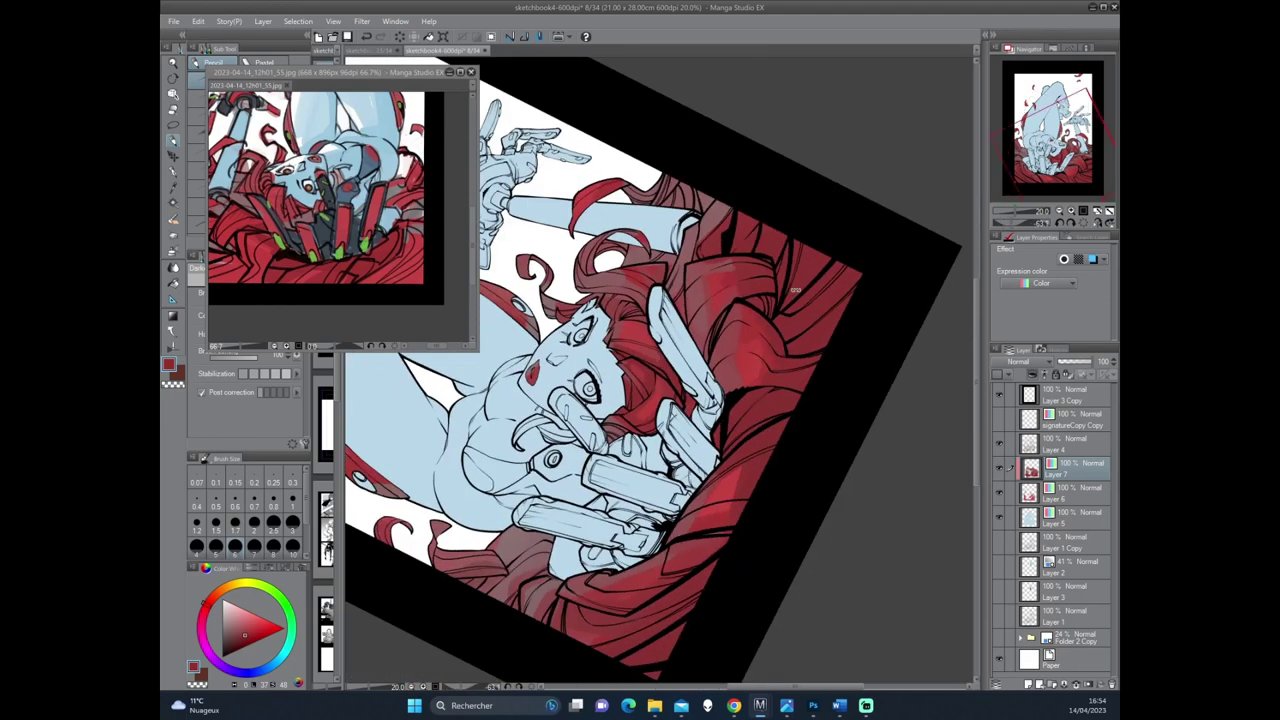
{"action": "left_click_drag", "start_coordinate": [795, 290], "coordinate": [690, 380]}
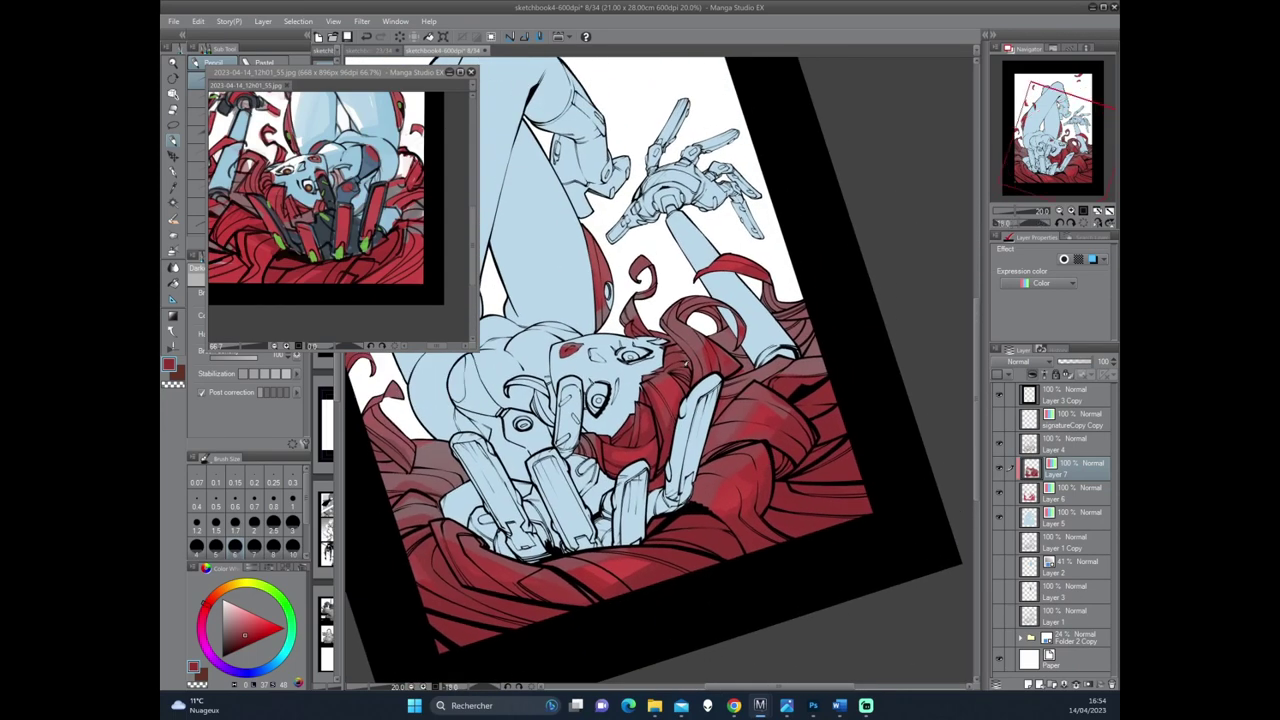
{"action": "left_click_drag", "start_coordinate": [742, 325], "coordinate": [682, 362]}
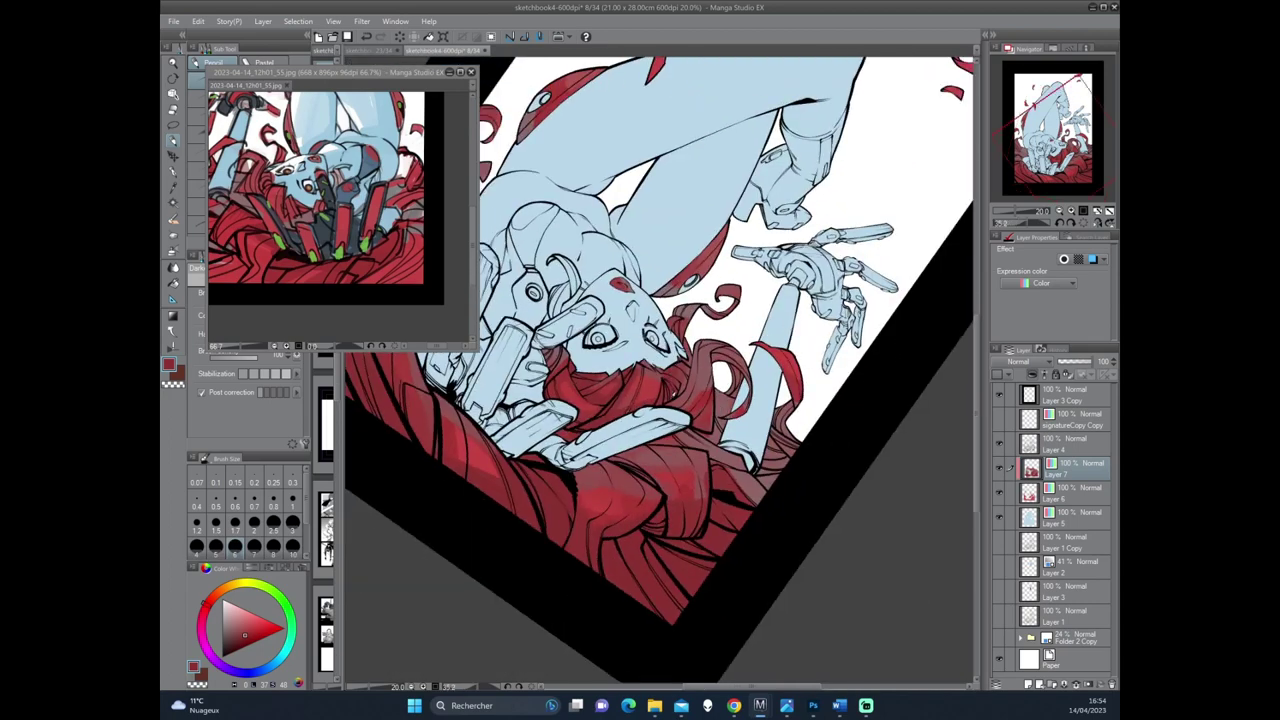
{"action": "left_click_drag", "start_coordinate": [655, 482], "coordinate": [830, 232]}
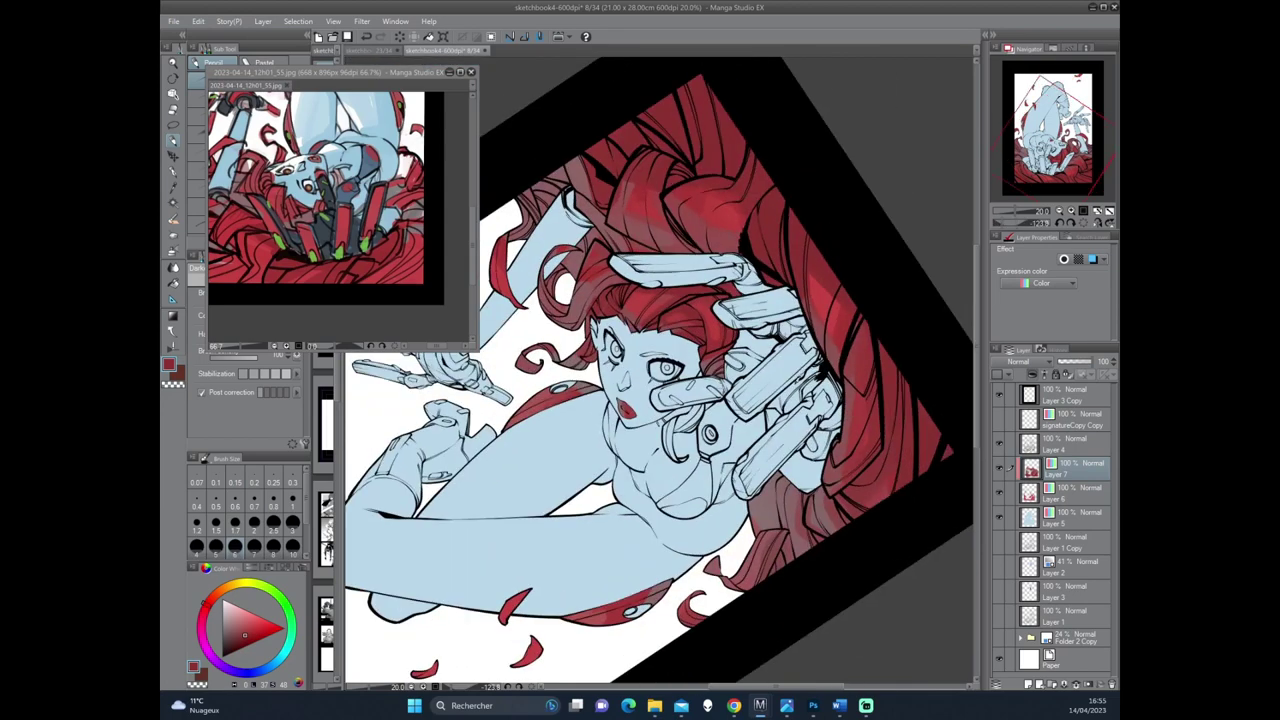
{"action": "key", "text": "ctrl+@"}
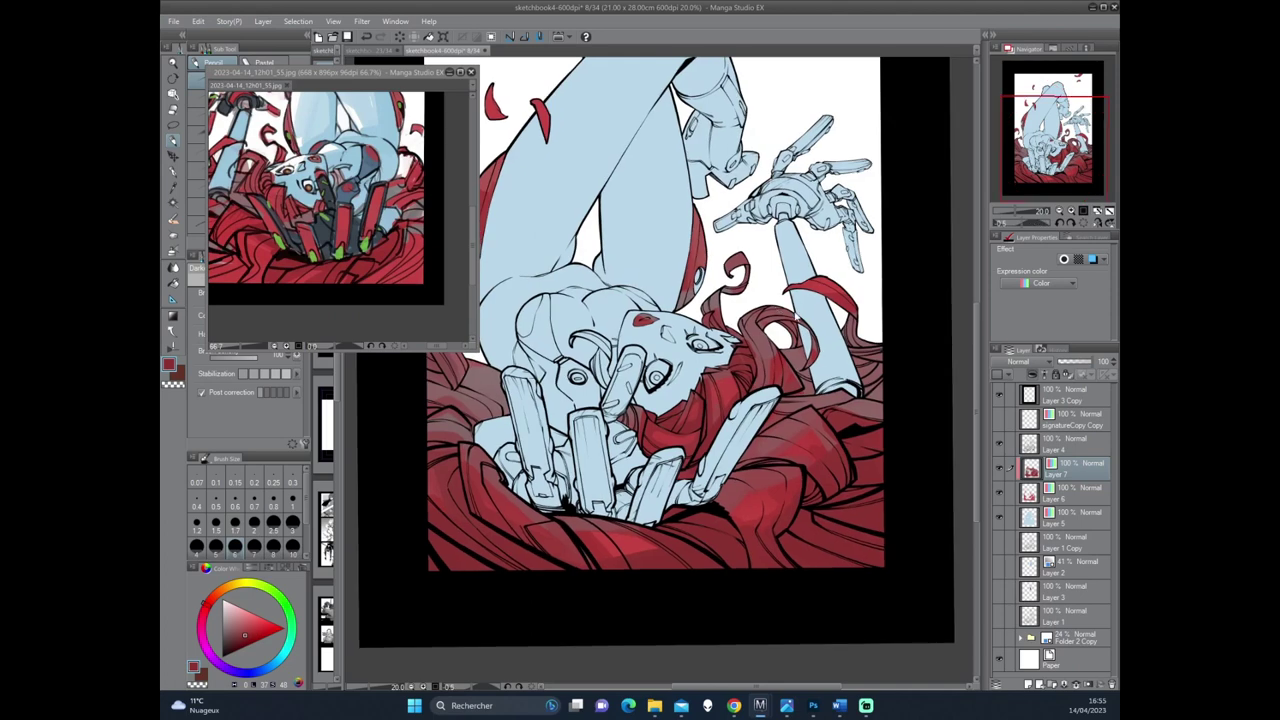
{"action": "key", "text": "ctrl+u"}
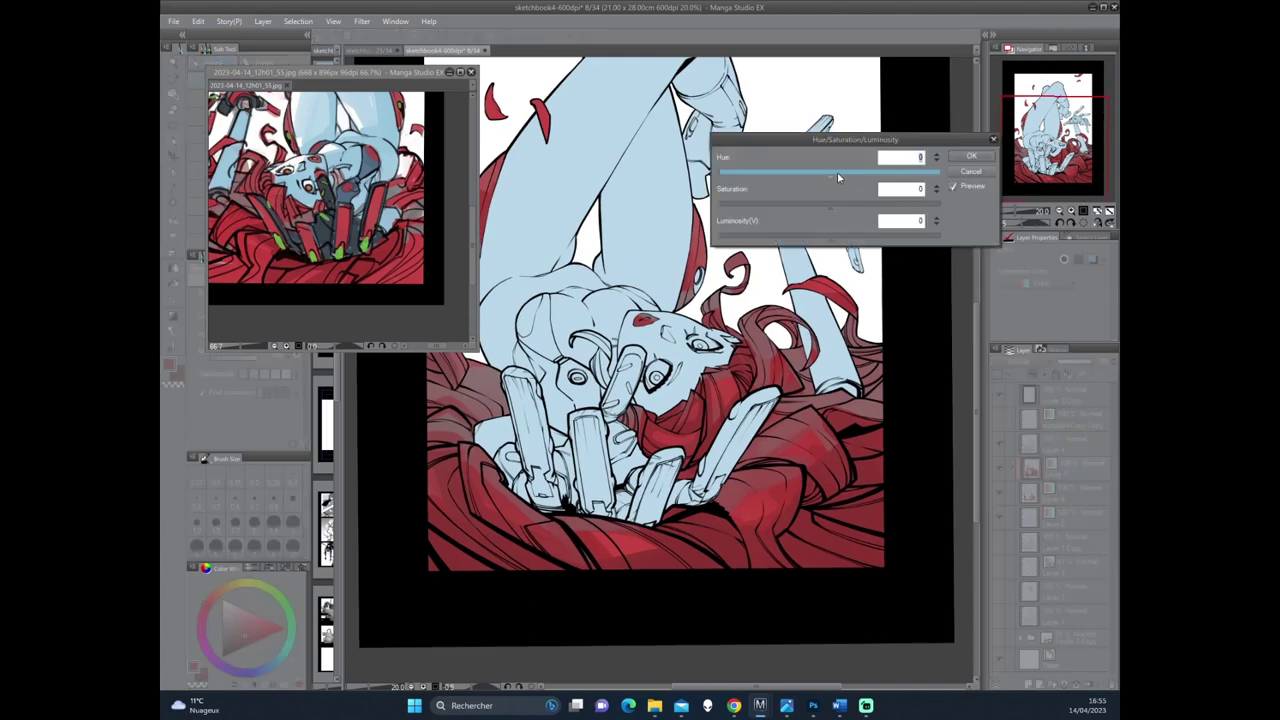
Set Hue 1, Saturation 5 and Luminosity 2 and apply the adjustment.
{"action": "left_click_drag", "start_coordinate": [828, 172], "coordinate": [835, 241]}
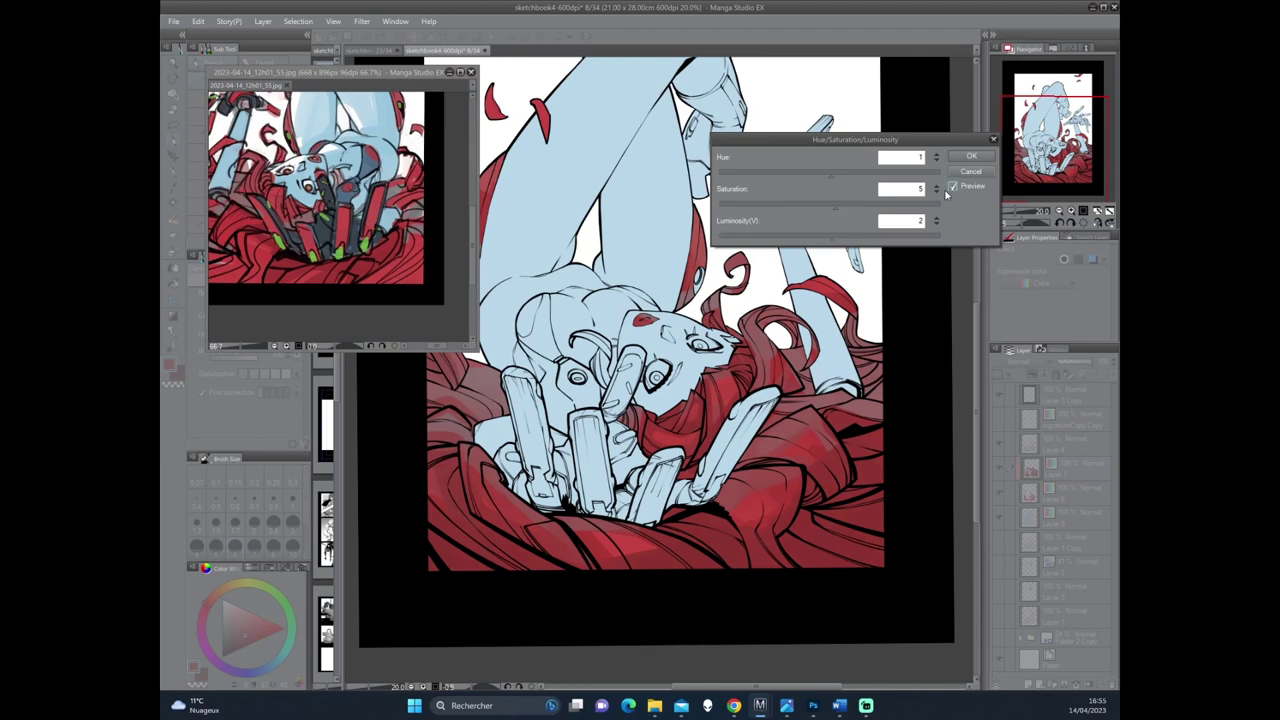
{"action": "left_click", "coordinate": [964, 157]}
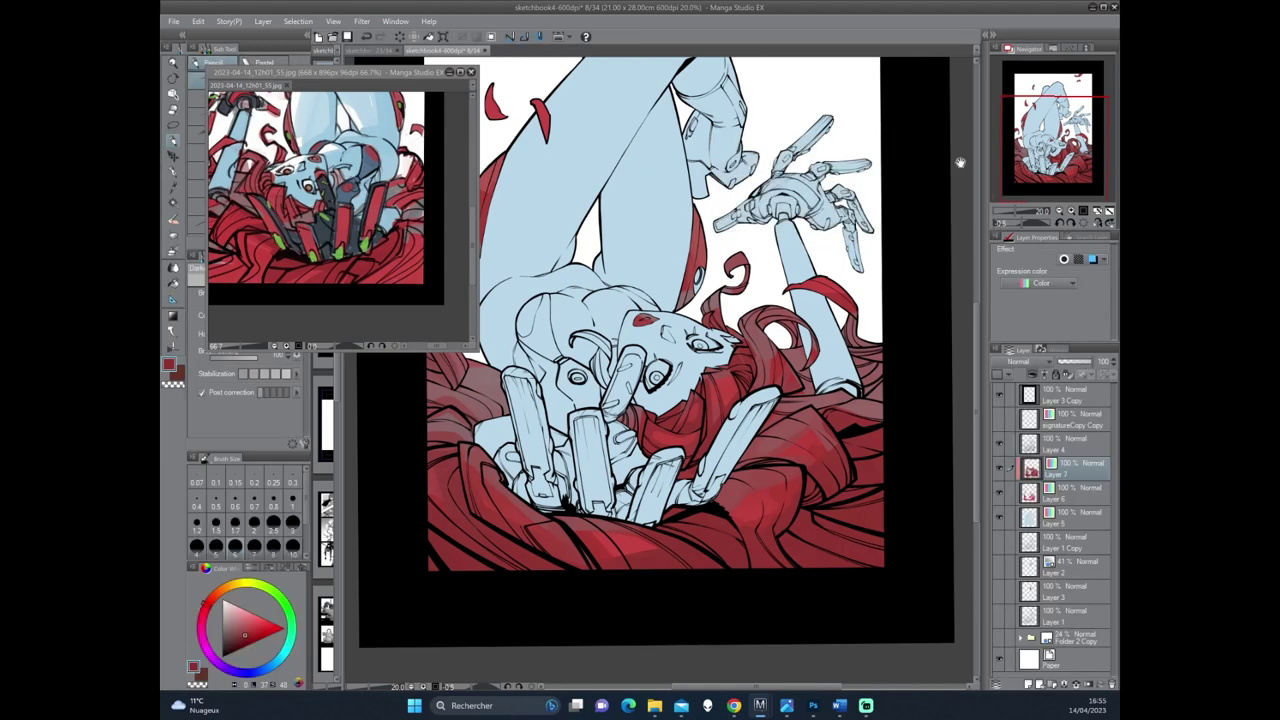
Switch the drawing colour to red and paint a short stroke on the hair beside the face.
{"action": "left_click_drag", "start_coordinate": [960, 162], "coordinate": [1015, 207]}
{"action": "left_click", "coordinate": [408, 213]}
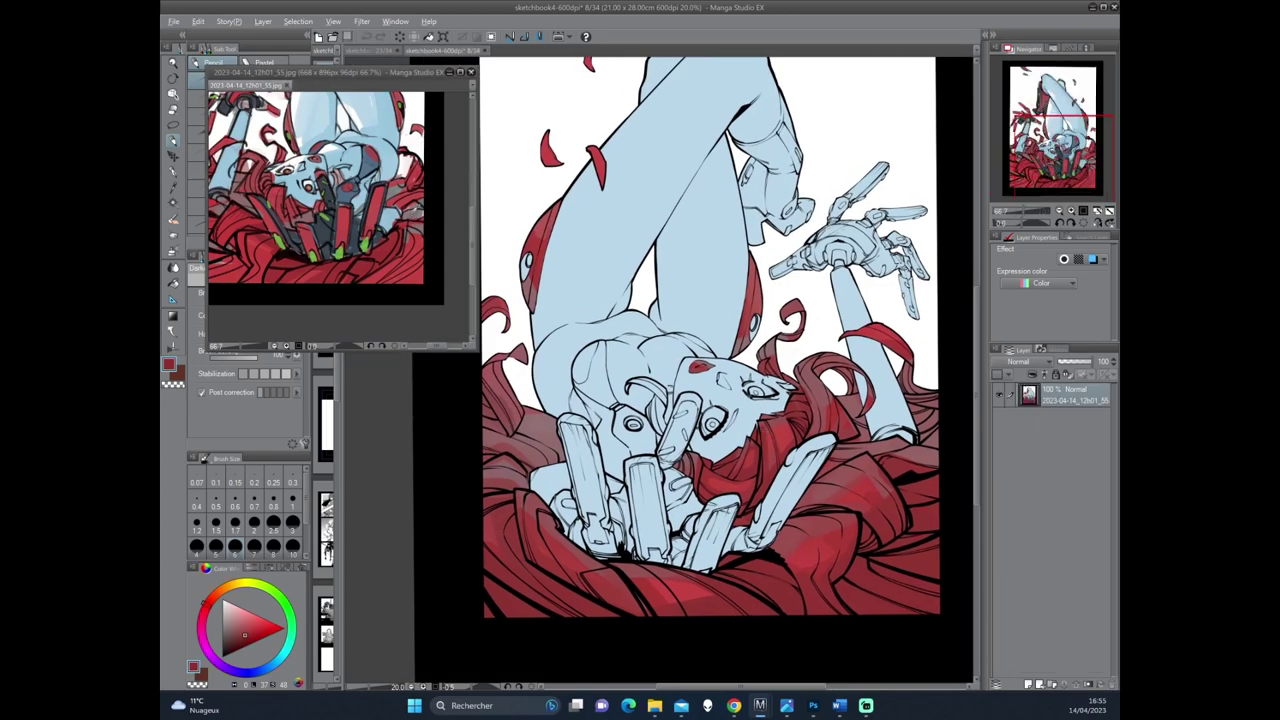
{"action": "left_click_drag", "start_coordinate": [760, 300], "coordinate": [616, 381]}
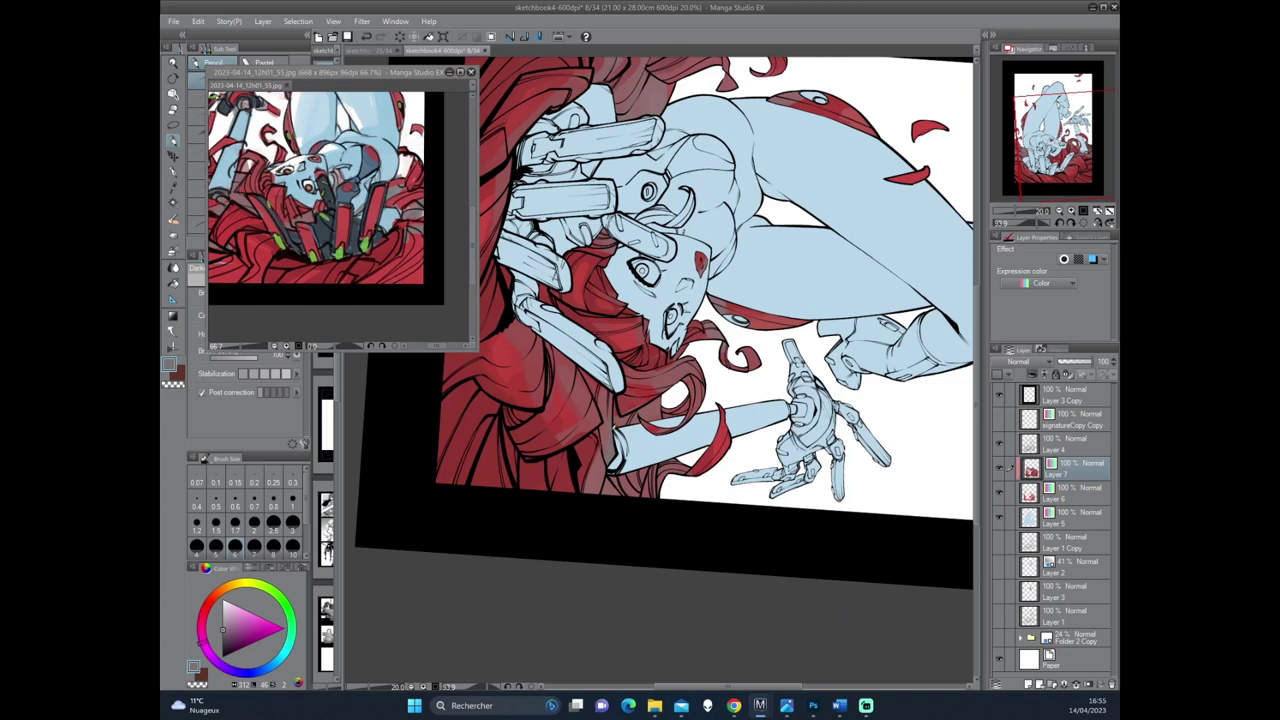
{"action": "mouse_move", "coordinate": [645, 497]}
{"action": "left_mouse_down"}
{"action": "mouse_move", "coordinate": [750, 330]}
{"action": "mouse_move", "coordinate": [725, 436]}
{"action": "left_mouse_up"}
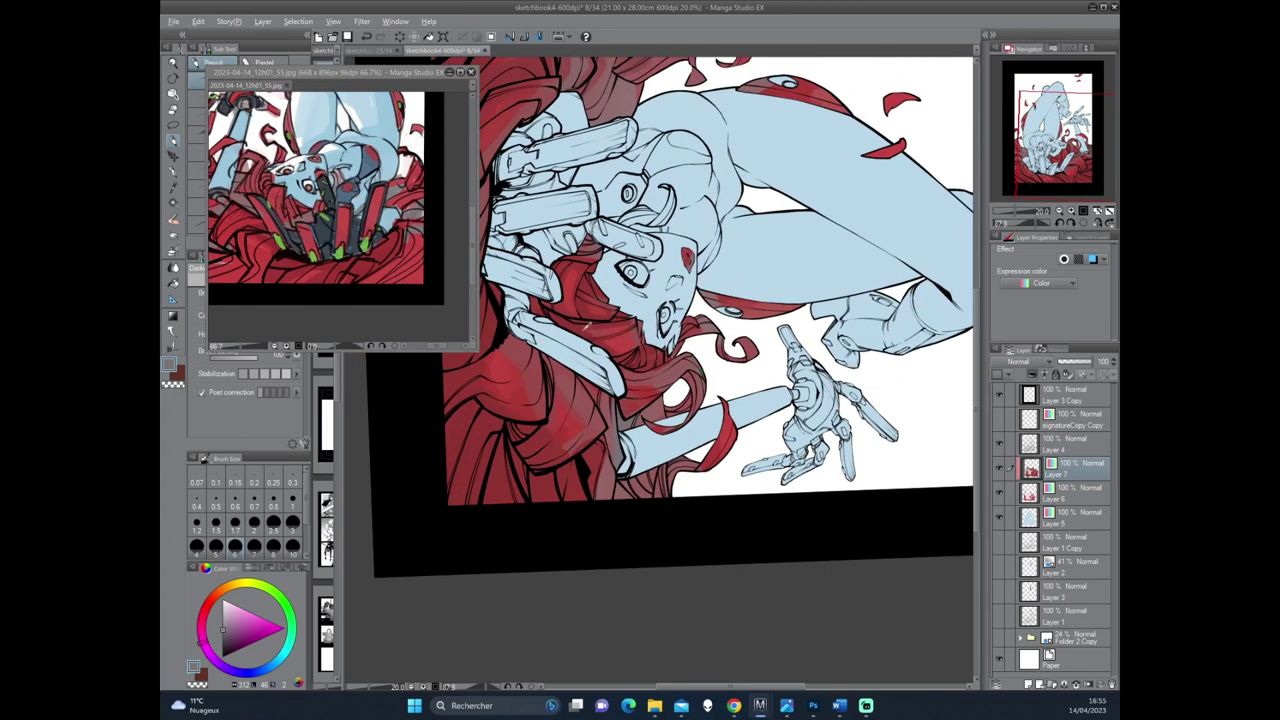
{"action": "key", "text": "x"}
{"action": "left_click_drag", "start_coordinate": [700, 366], "coordinate": [687, 422]}
Sample a hair red and add a small light highlight on the hair.
{"action": "key", "text": "minus"}
{"action": "key", "text": "minus"}
{"action": "key", "text": "minus"}
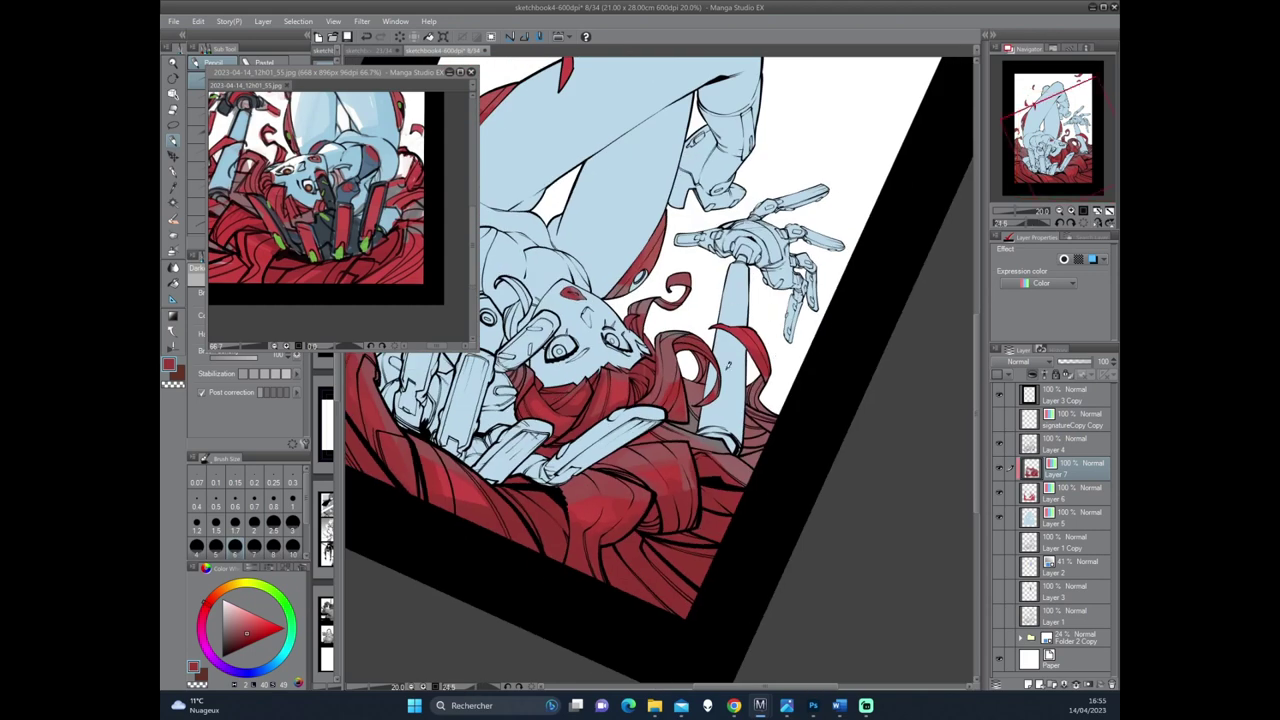
{"action": "key", "text": "minus"}
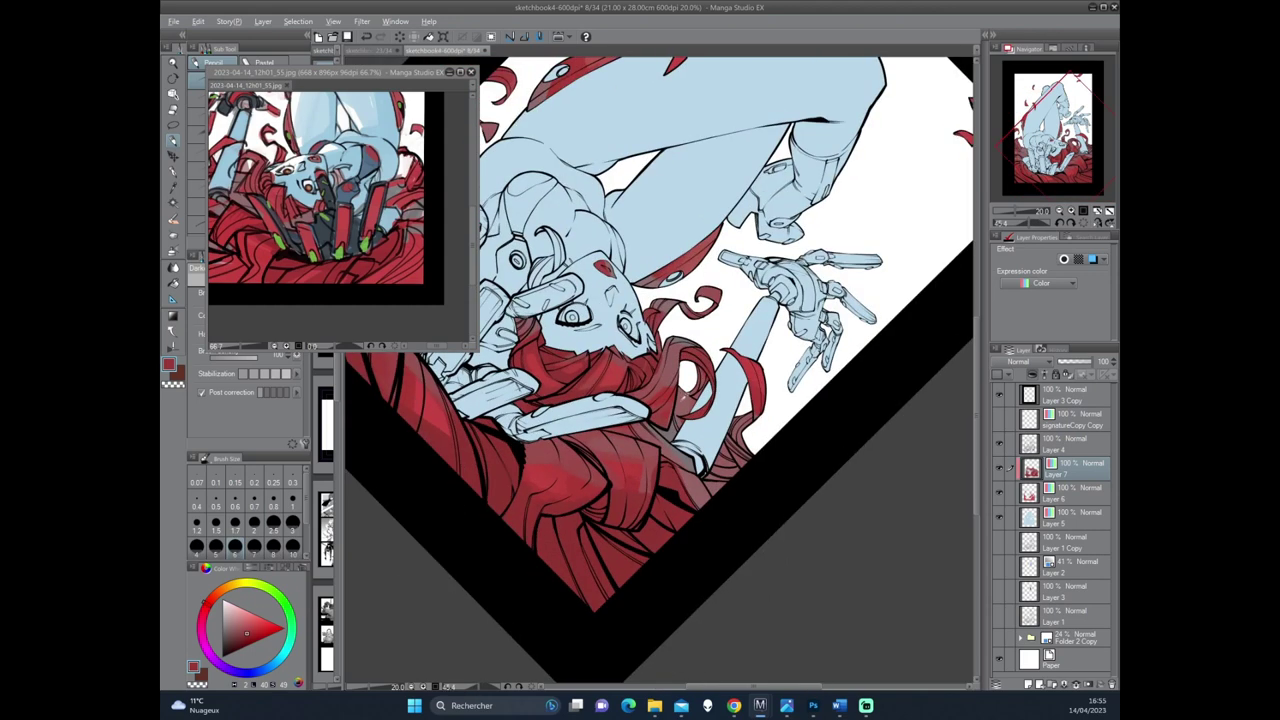
{"action": "left_click", "coordinate": [676, 428], "text": "alt"}
{"action": "left_click", "coordinate": [694, 376]}
{"action": "key", "text": "minus"}
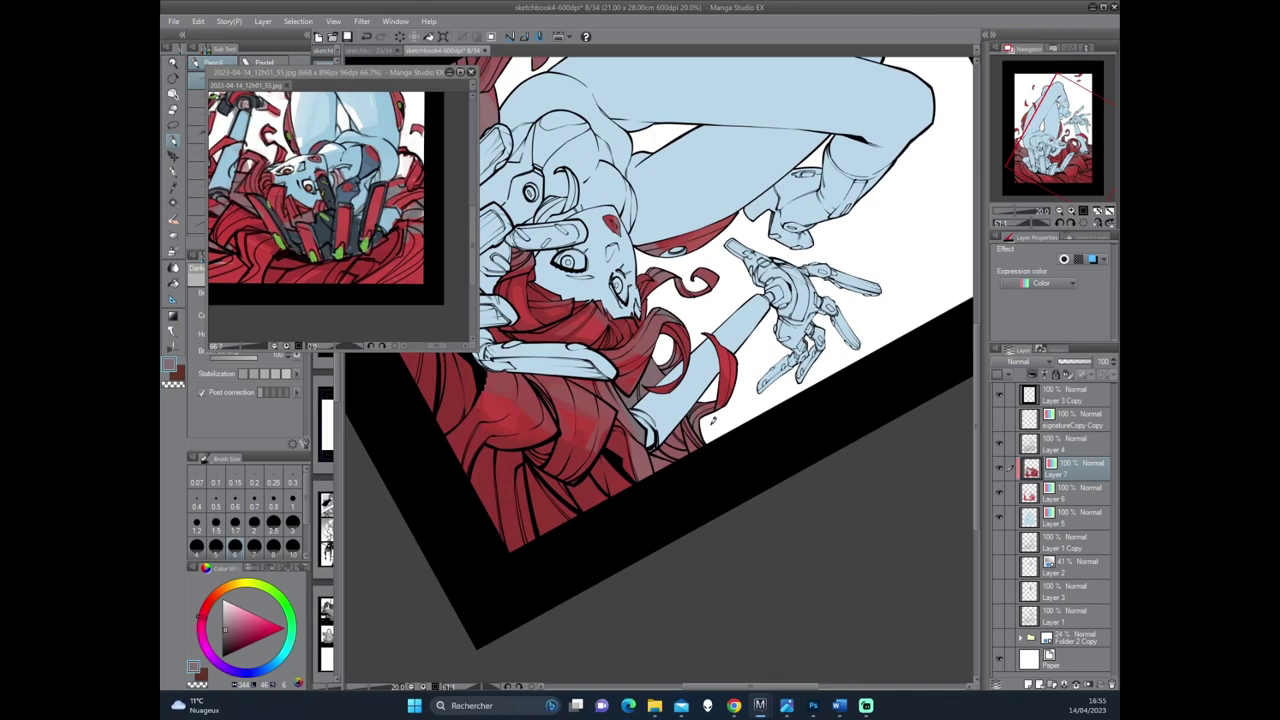
Sample deeper and darker reds from the hair while rotating the view.
{"action": "left_click", "coordinate": [690, 333], "text": "alt"}
{"action": "key", "text": "asciicircum"}
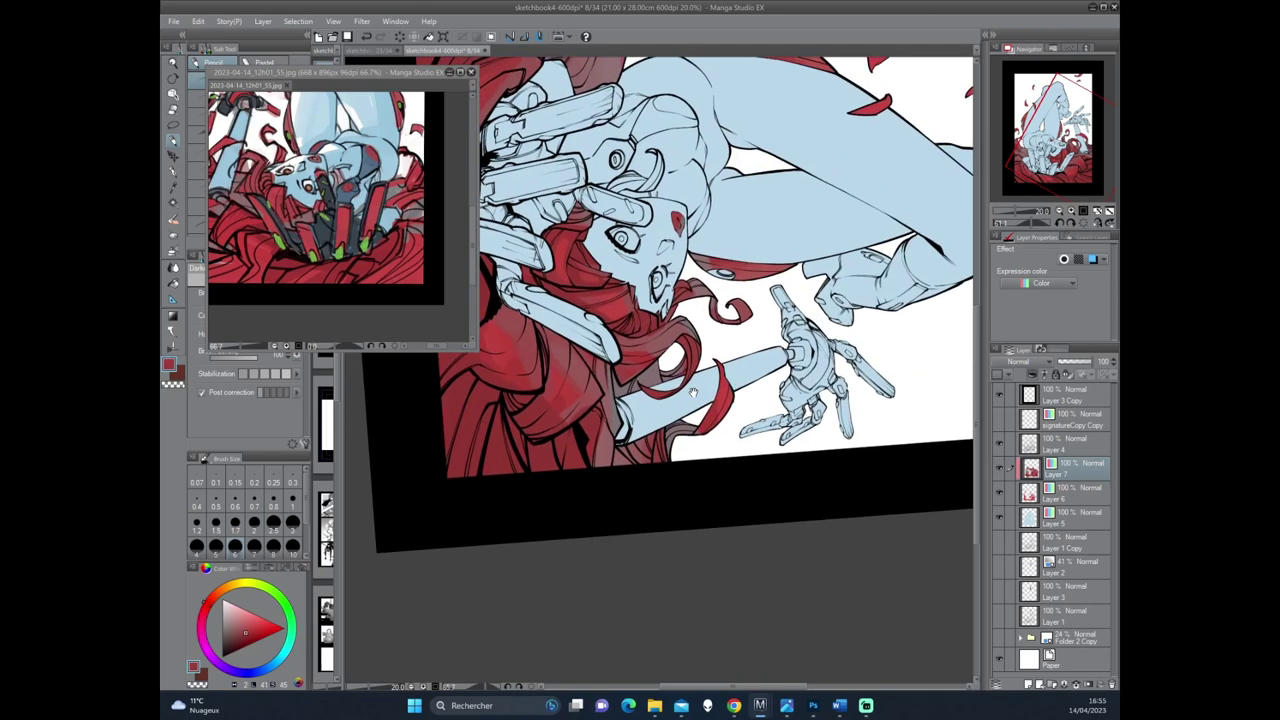
{"action": "left_click_drag", "start_coordinate": [660, 363], "coordinate": [668, 375]}
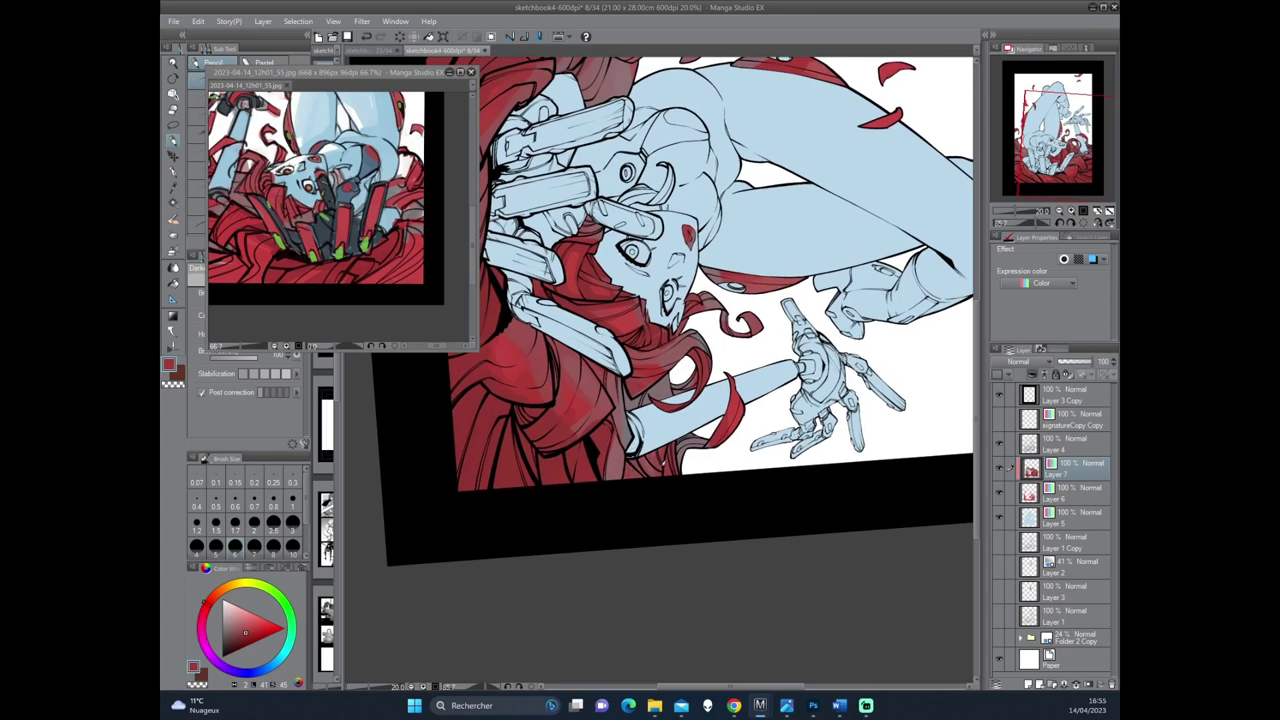
{"action": "key", "text": "minus"}
{"action": "key", "text": "minus"}
{"action": "key", "text": "minus"}
{"action": "left_click", "coordinate": [660, 386], "text": "alt"}
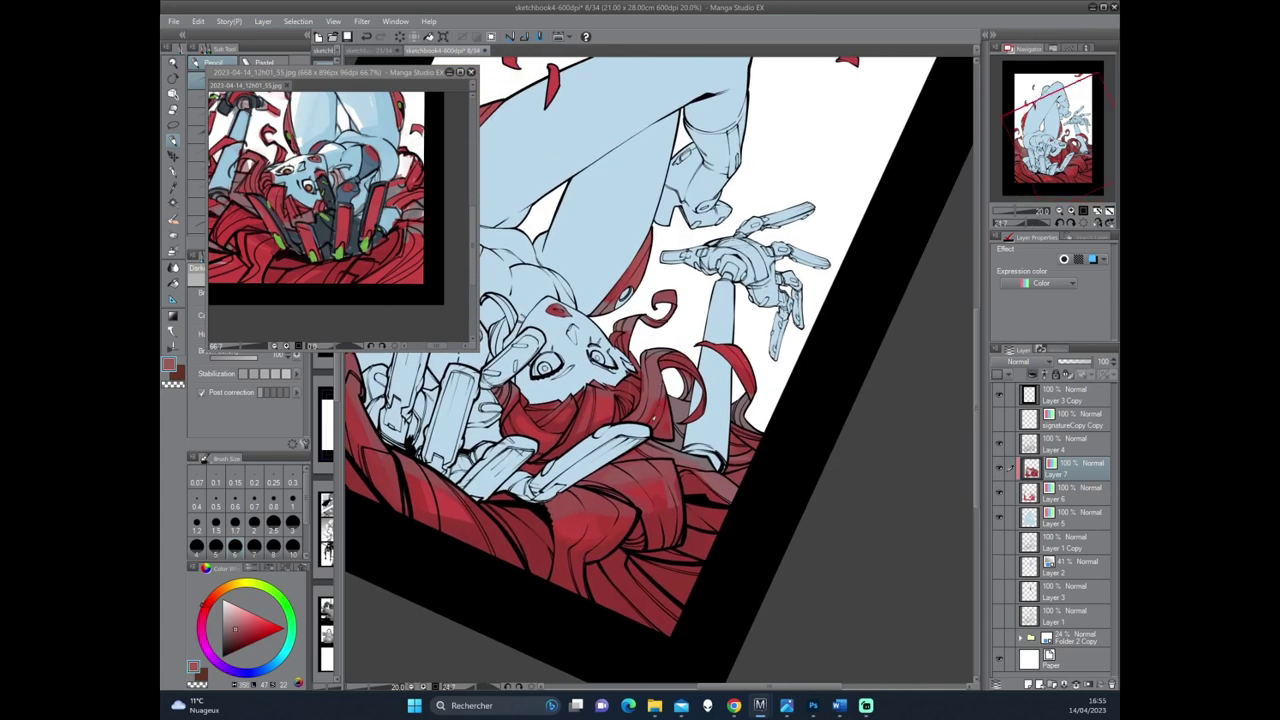
{"action": "left_click", "coordinate": [660, 428], "text": "alt"}
{"action": "key", "text": "asciicircum"}
{"action": "key", "text": "asciicircum"}
{"action": "key", "text": "asciicircum"}
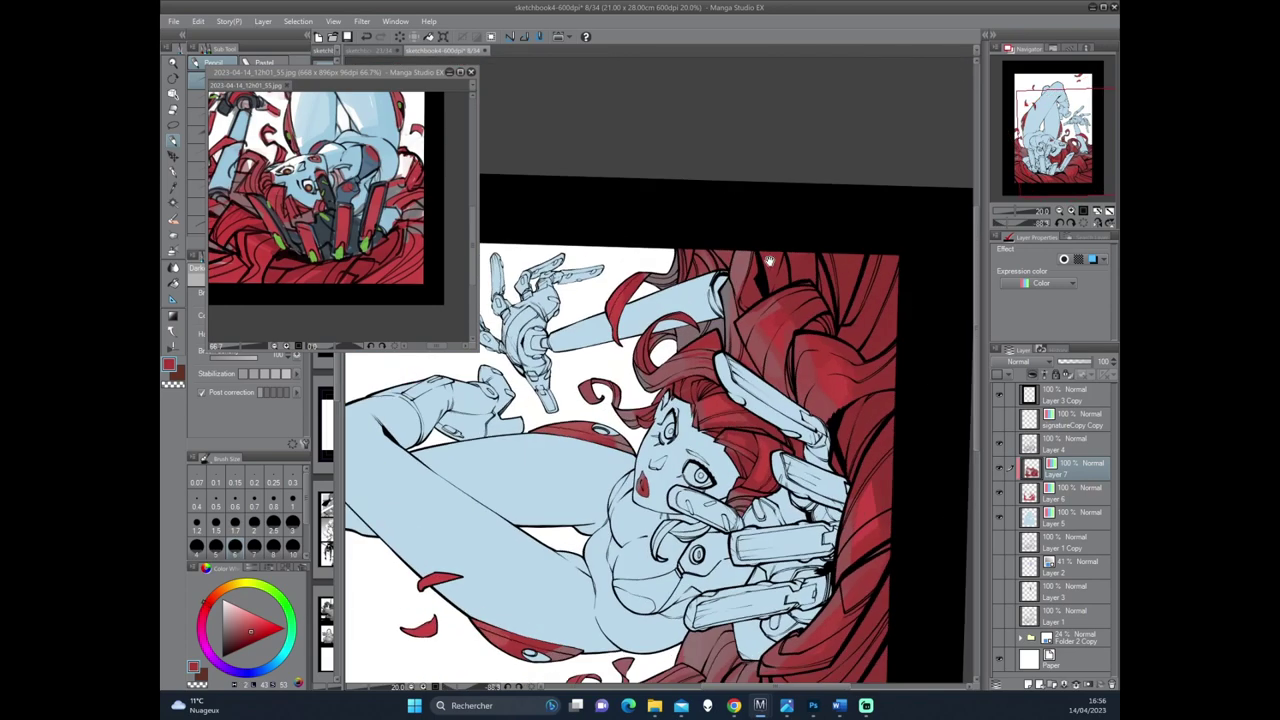
{"action": "left_click", "coordinate": [686, 392], "text": "alt"}
{"action": "key", "text": "minus"}
{"action": "key", "text": "minus"}
{"action": "key", "text": "minus"}
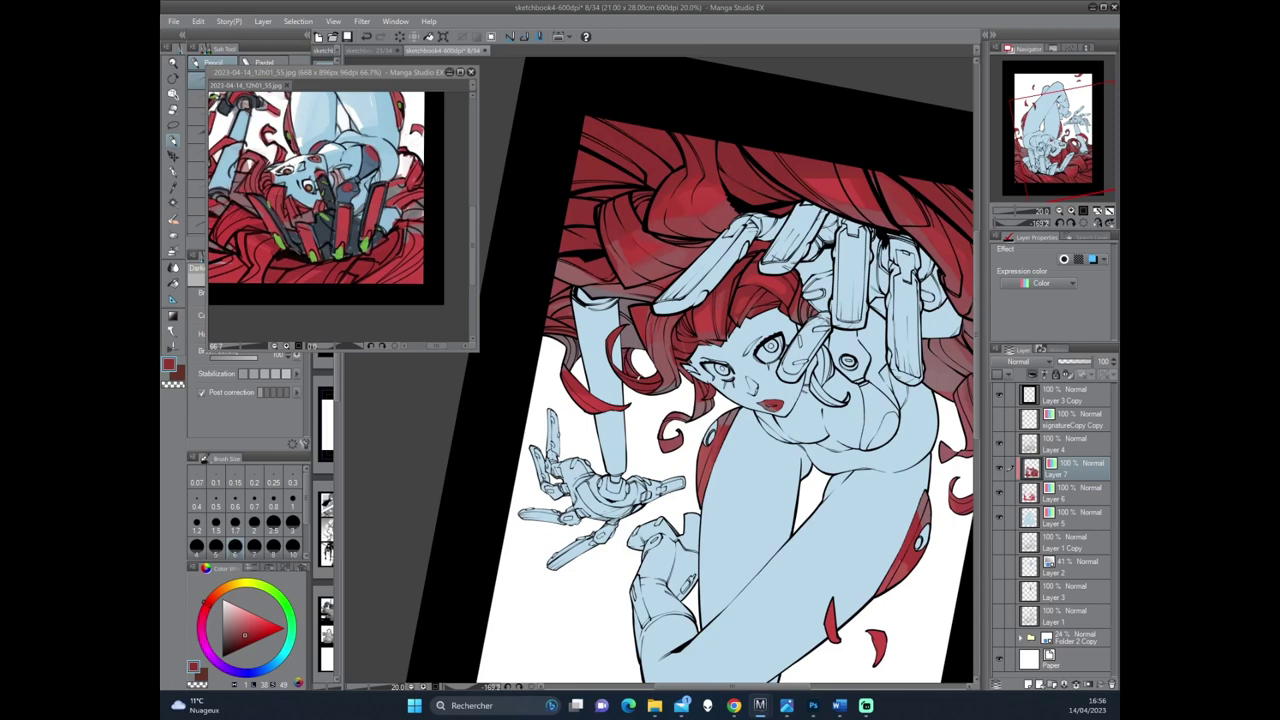
Rotate around the figure and pick a darker red as the drawing colour.
{"action": "left_click_drag", "start_coordinate": [640, 376], "coordinate": [791, 341]}
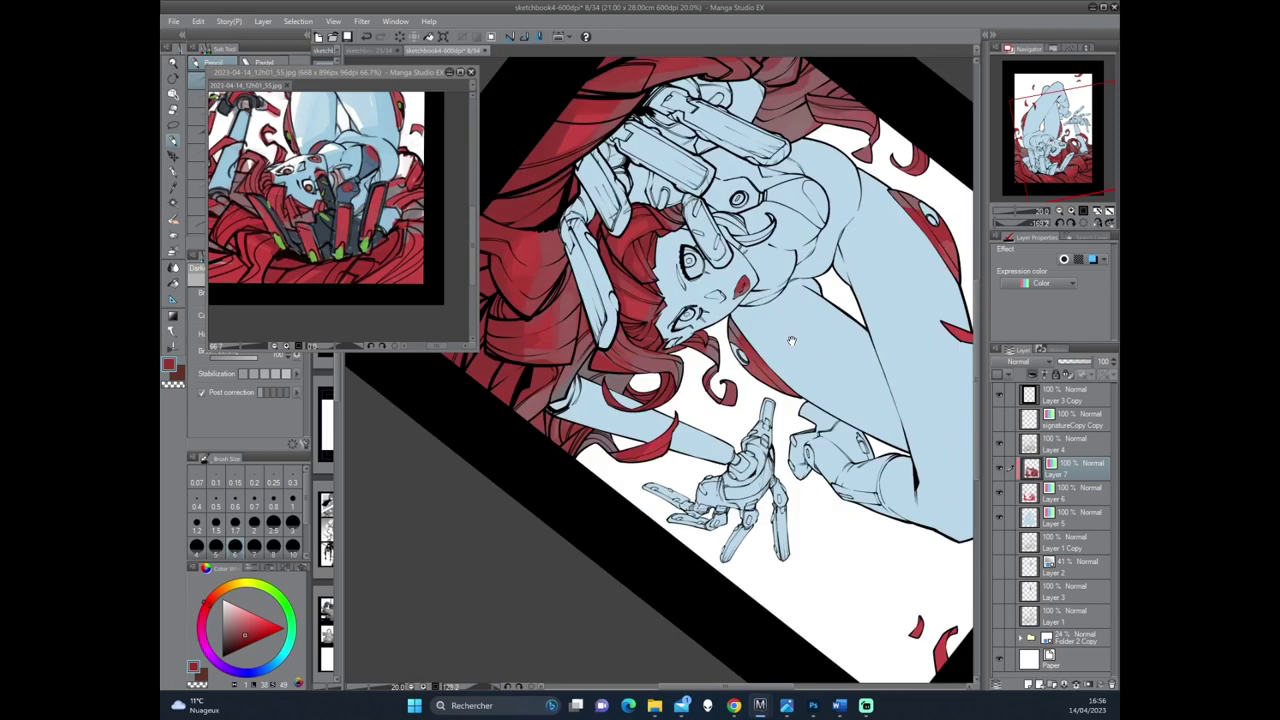
{"action": "left_click", "coordinate": [719, 352], "text": "alt"}
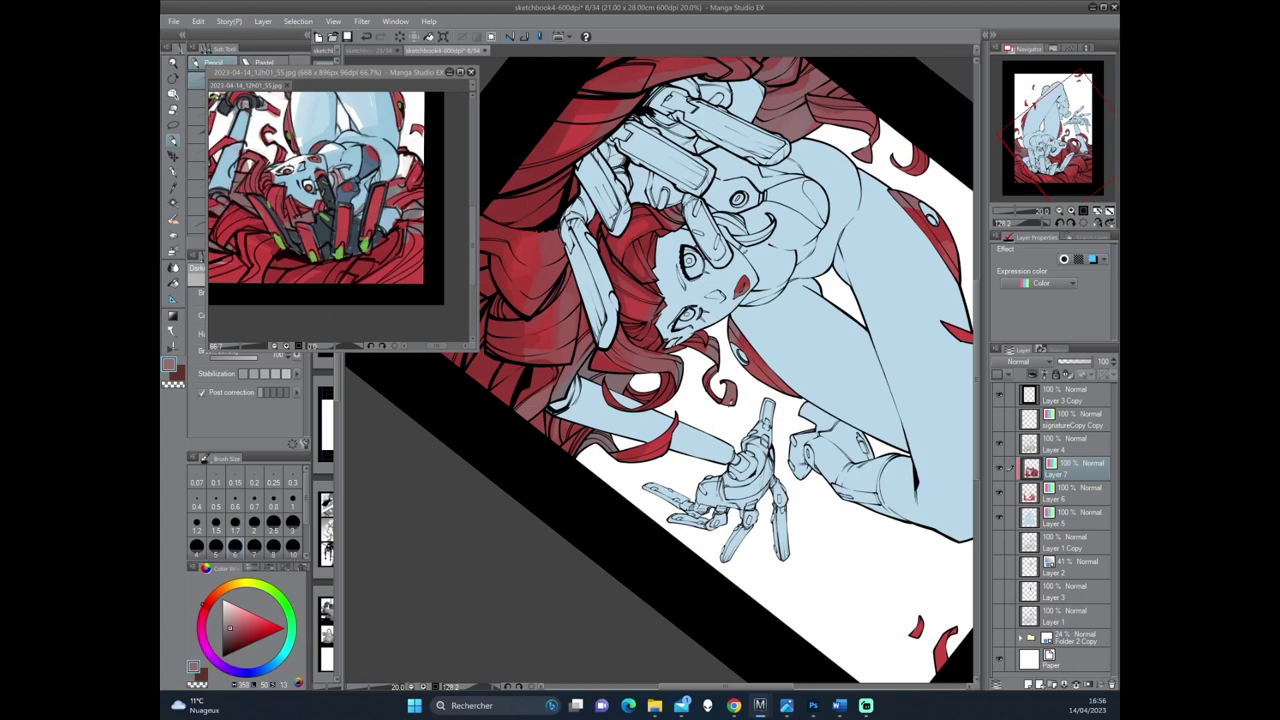
{"action": "left_click_drag", "start_coordinate": [728, 406], "coordinate": [688, 362]}
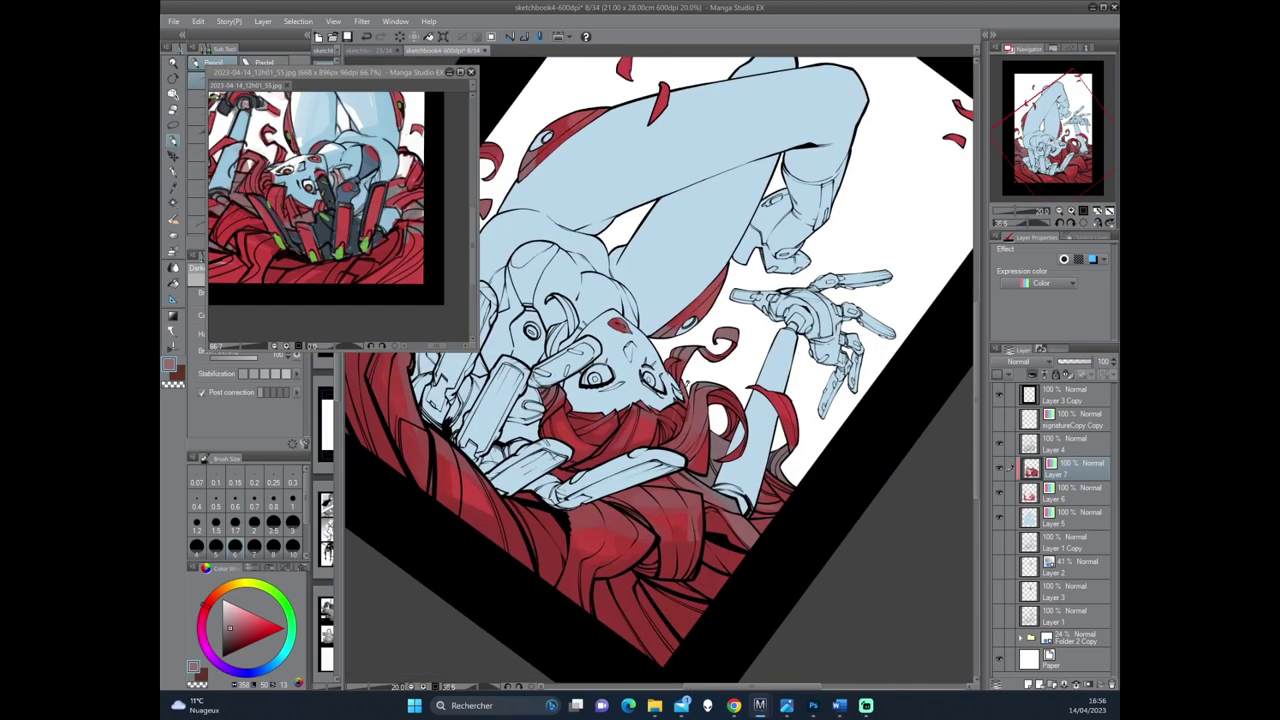
{"action": "left_click_drag", "start_coordinate": [687, 402], "coordinate": [775, 230]}
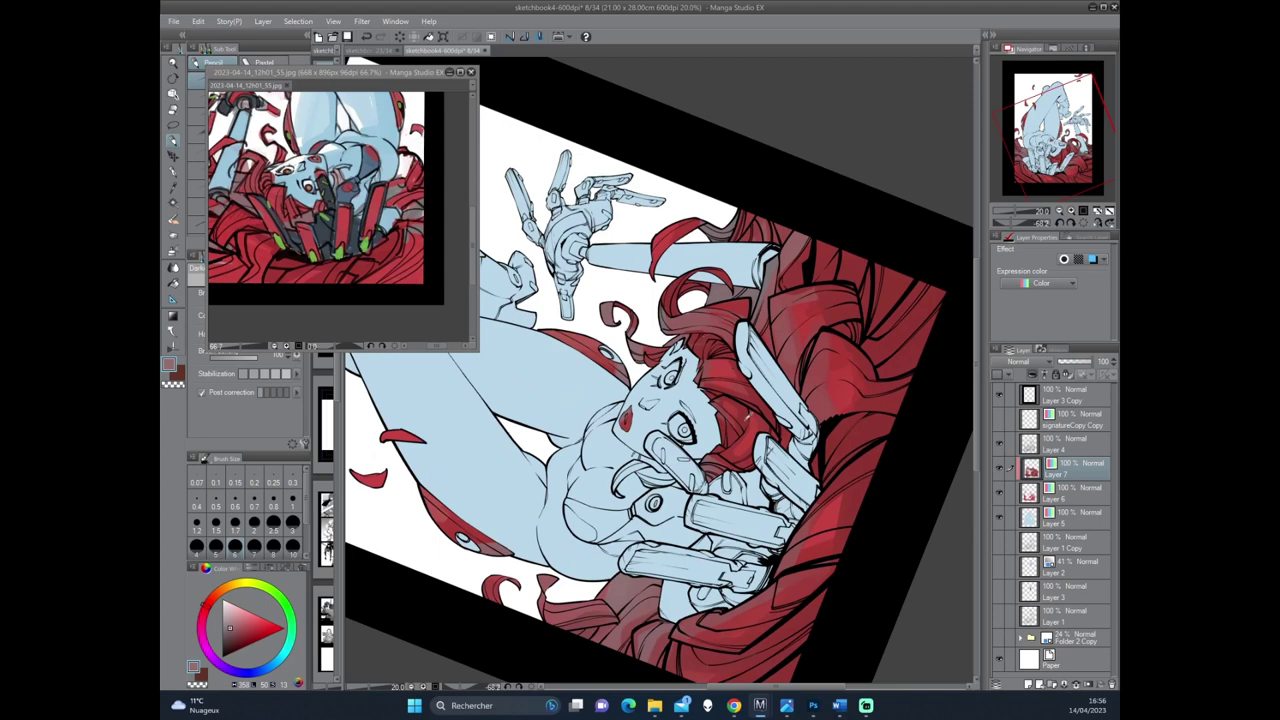
{"action": "left_click", "coordinate": [695, 340], "text": "alt"}
{"action": "left_click_drag", "start_coordinate": [718, 350], "coordinate": [743, 358]}
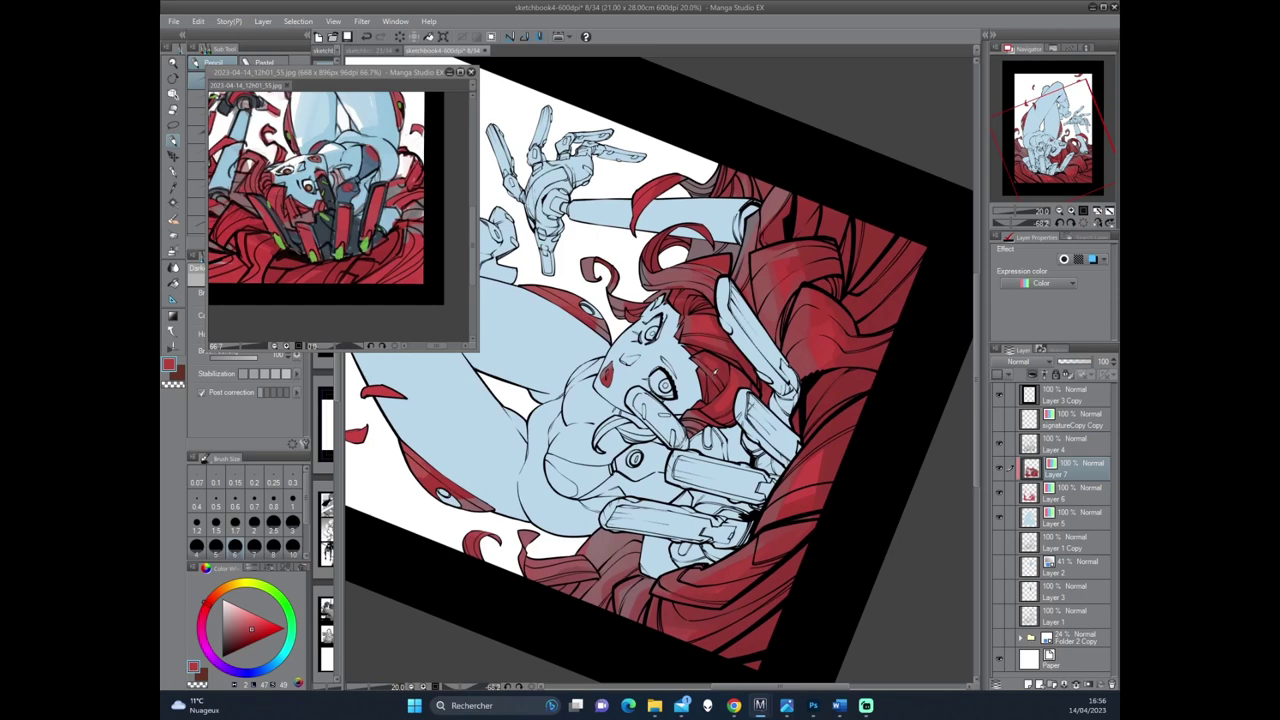
{"action": "left_click", "coordinate": [725, 370], "text": "alt"}
Bring the face and mech hand into view and sample another darker hair red.
{"action": "left_click_drag", "start_coordinate": [790, 267], "coordinate": [752, 378]}
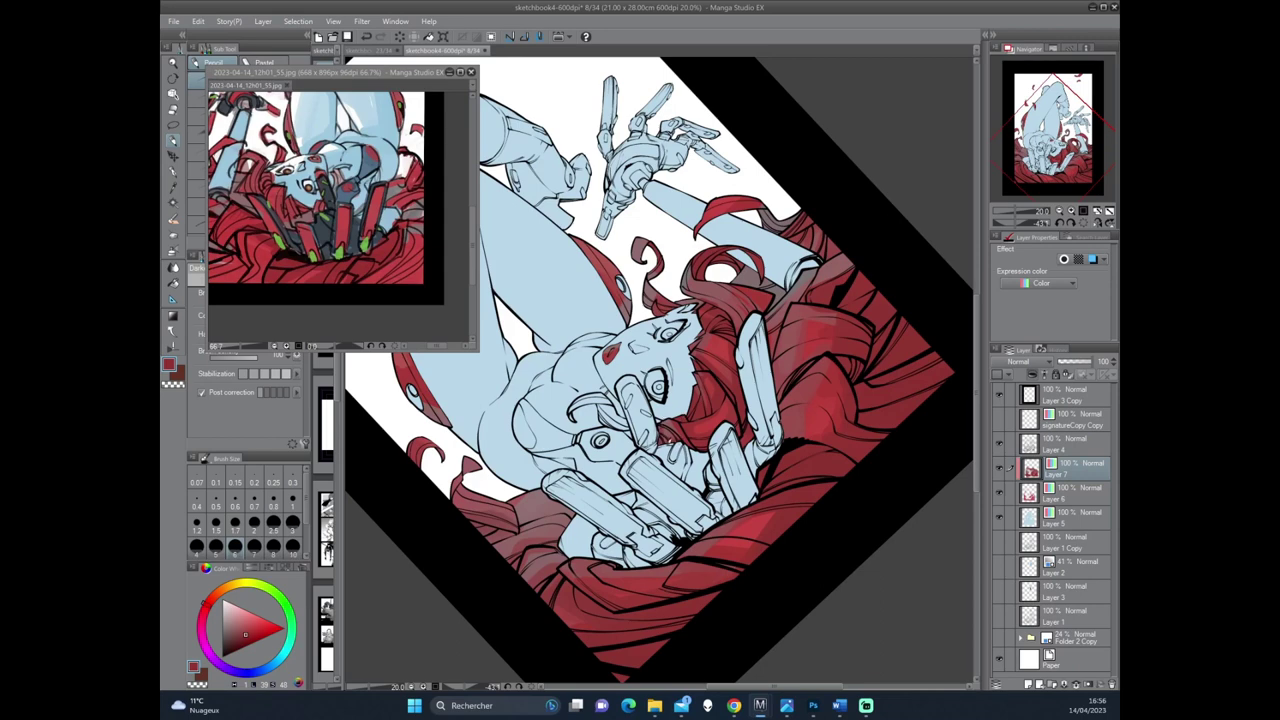
{"action": "mouse_move", "coordinate": [667, 444]}
{"action": "left_mouse_down"}
{"action": "mouse_move", "coordinate": [630, 446]}
{"action": "mouse_move", "coordinate": [770, 304]}
{"action": "left_mouse_up"}
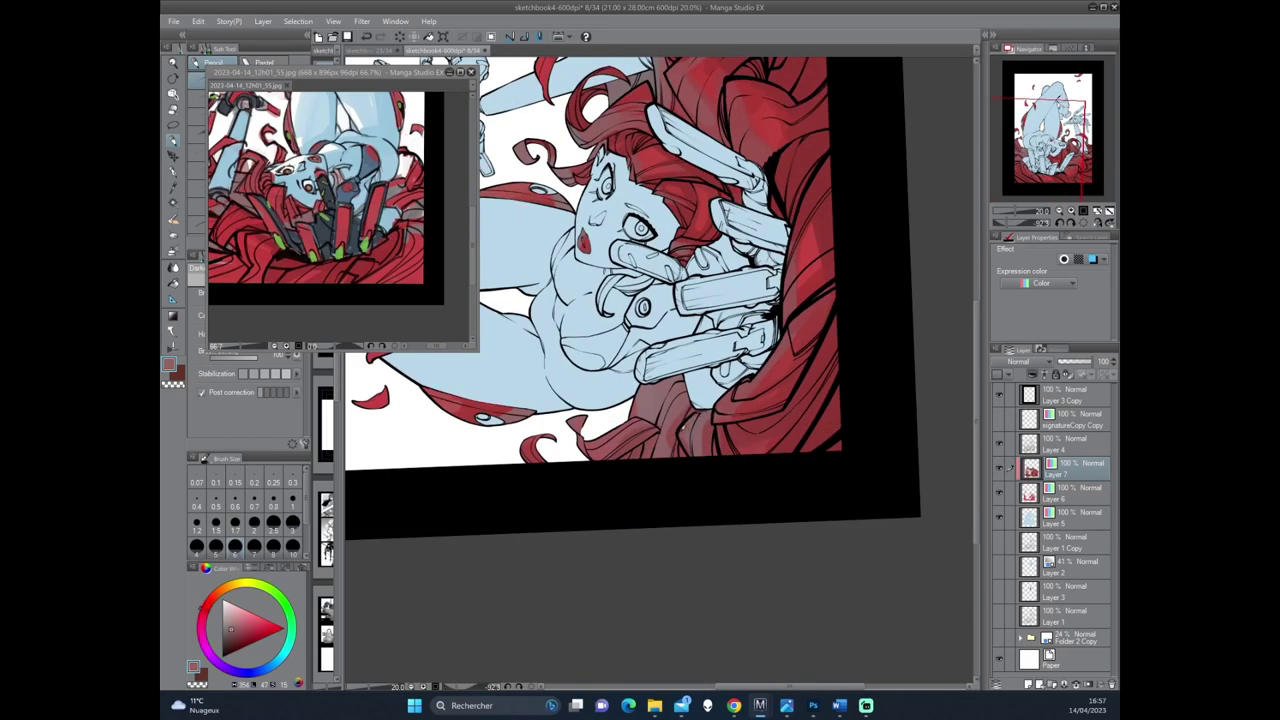
{"action": "left_click_drag", "start_coordinate": [789, 316], "coordinate": [760, 330]}
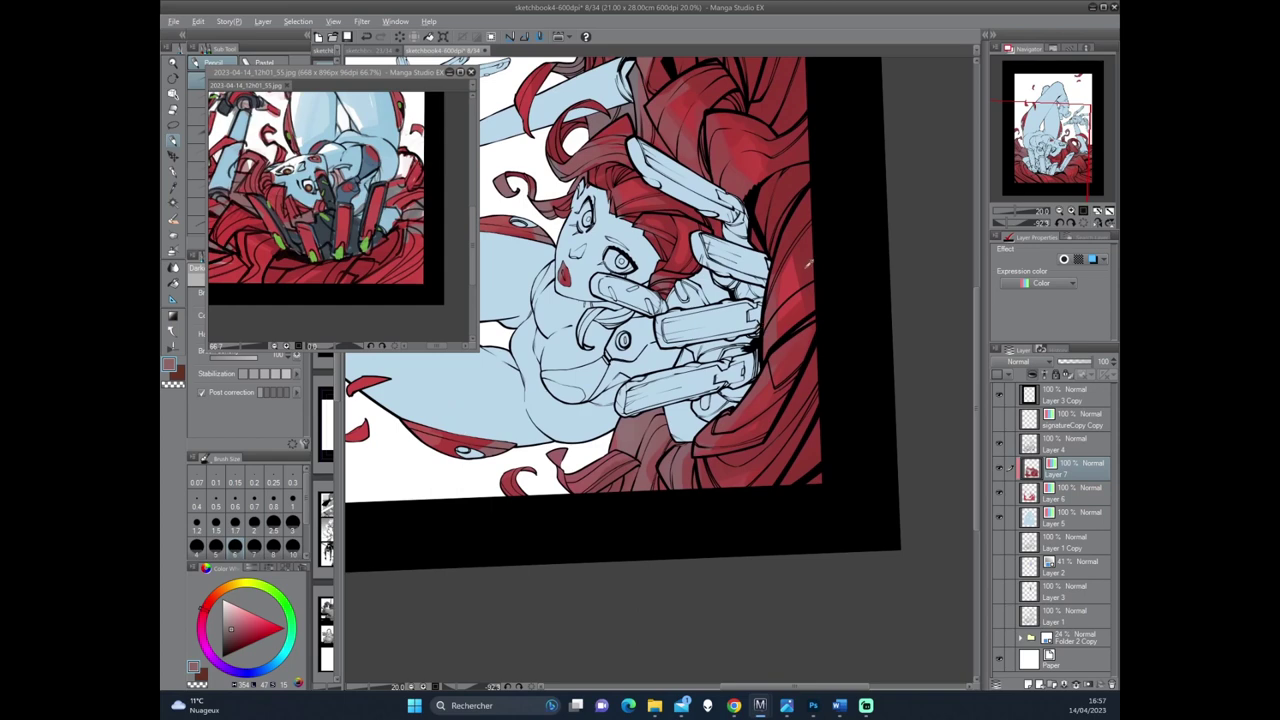
{"action": "left_click", "coordinate": [656, 463], "text": "alt"}
{"action": "left_click_drag", "start_coordinate": [628, 484], "coordinate": [659, 447]}
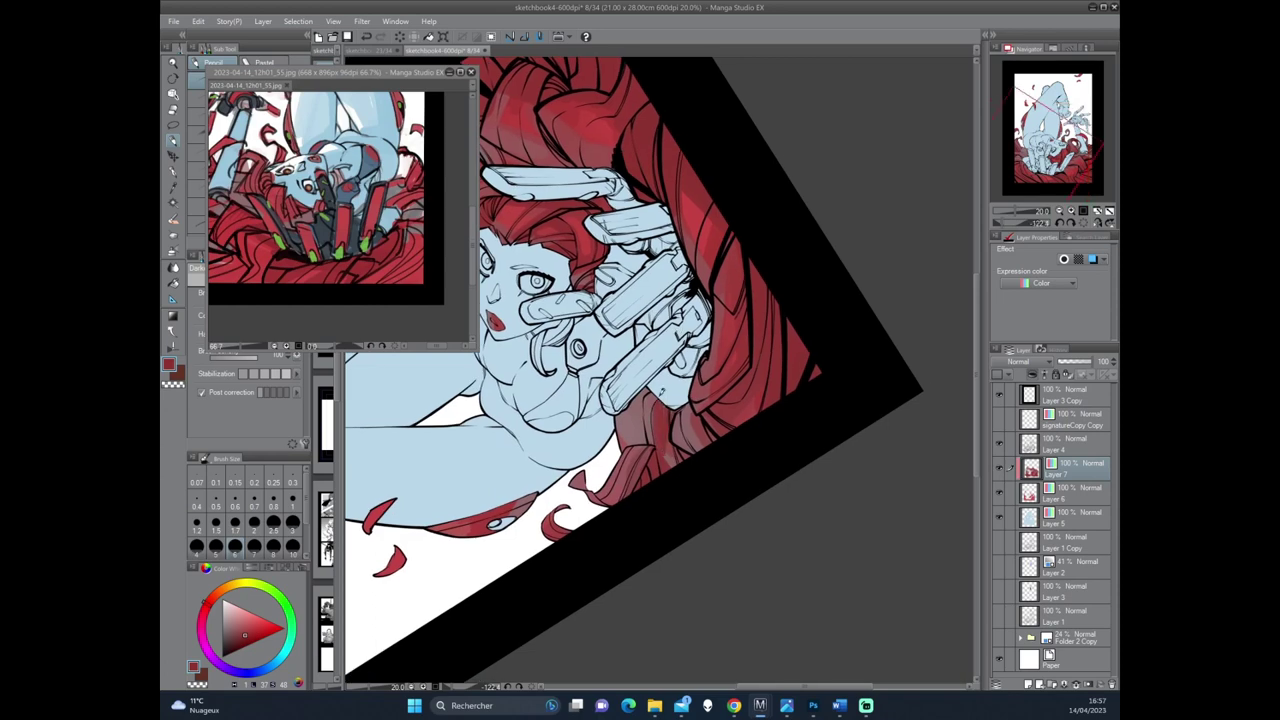
{"action": "left_click", "coordinate": [727, 332], "text": "alt"}
{"action": "left_click_drag", "start_coordinate": [675, 452], "coordinate": [749, 346]}
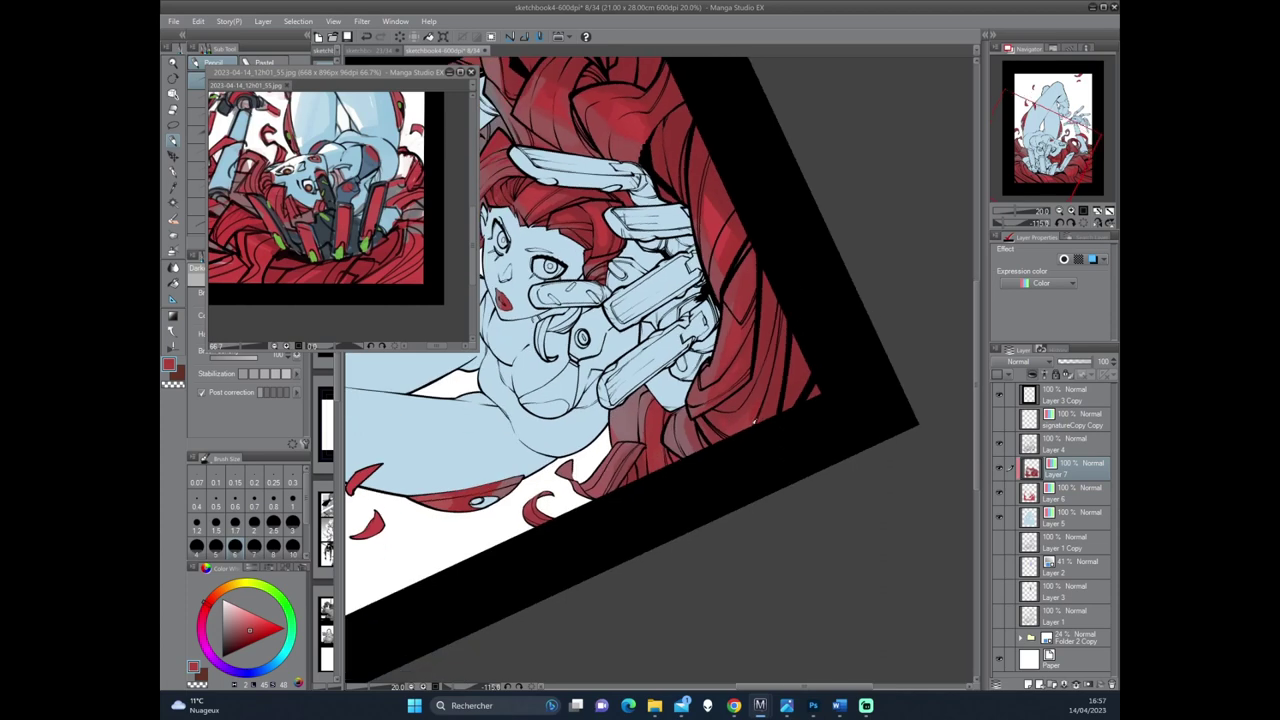
{"action": "left_click_drag", "start_coordinate": [742, 418], "coordinate": [590, 398]}
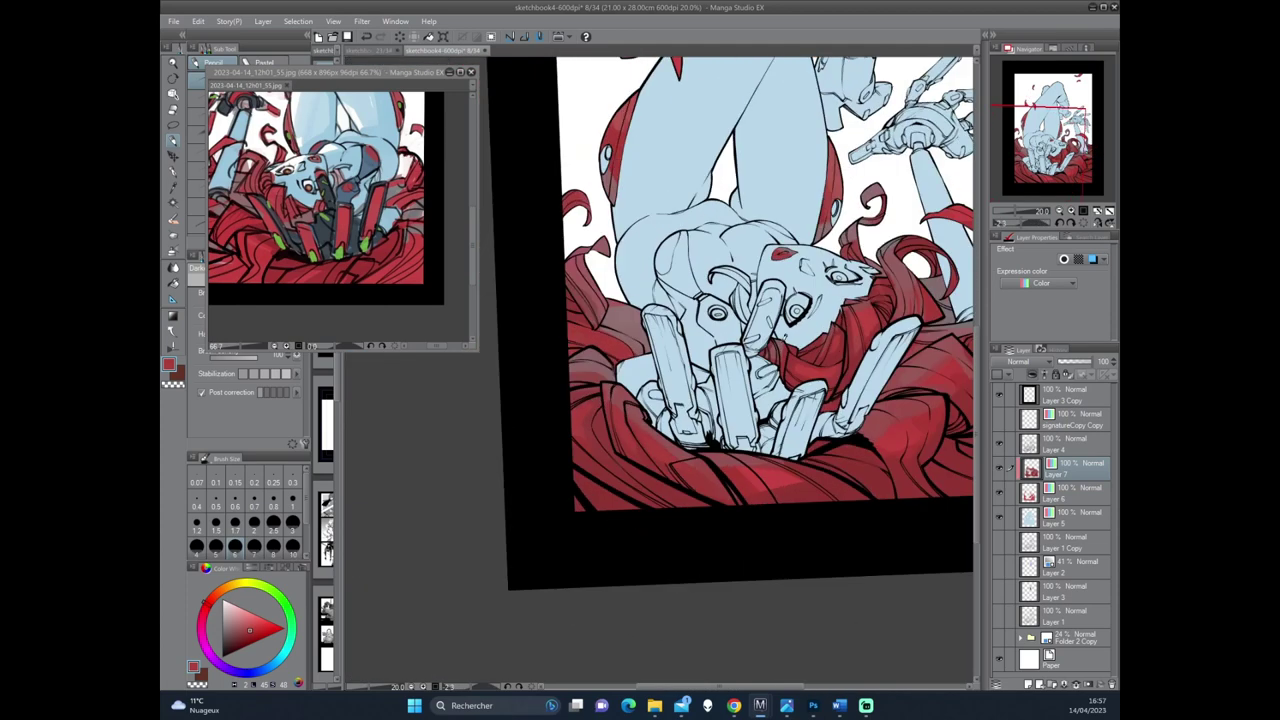
Zoom in and sample the hair red, then a lighter pinkish red.
{"action": "scroll", "coordinate": [845, 260], "scroll_direction": "down", "scroll_amount": 1}
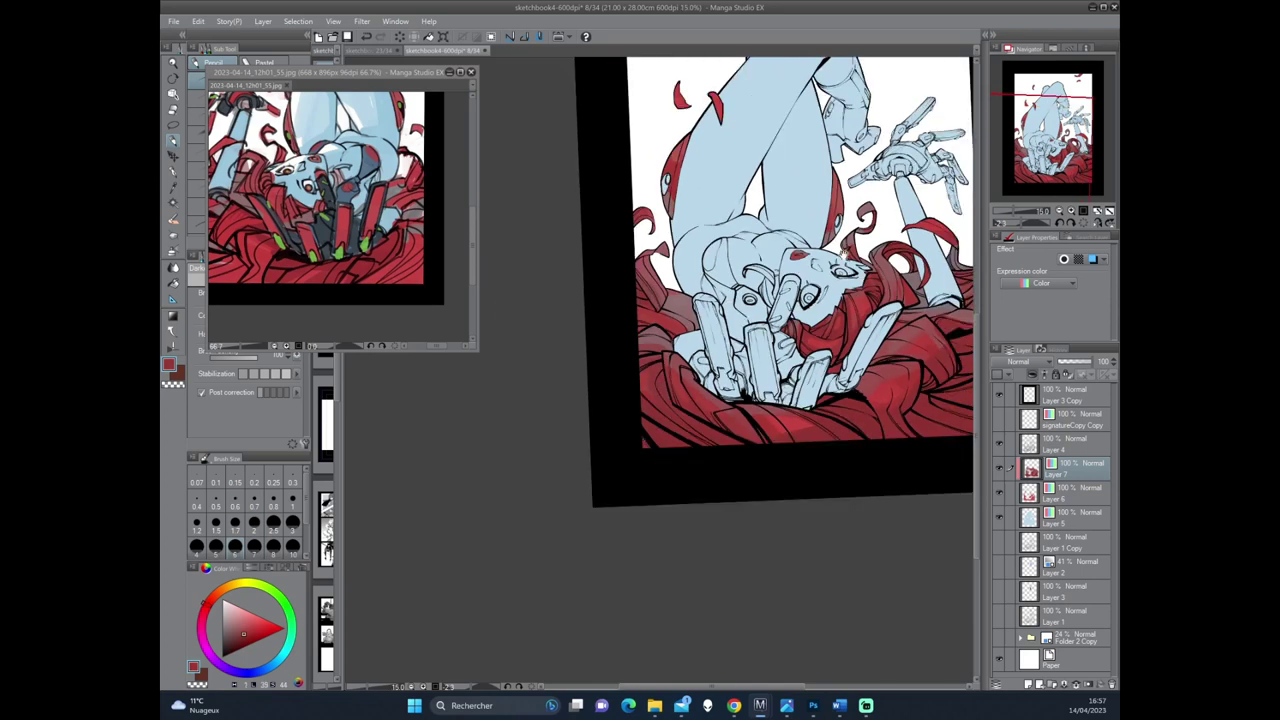
{"action": "left_click_drag", "start_coordinate": [844, 253], "coordinate": [808, 386]}
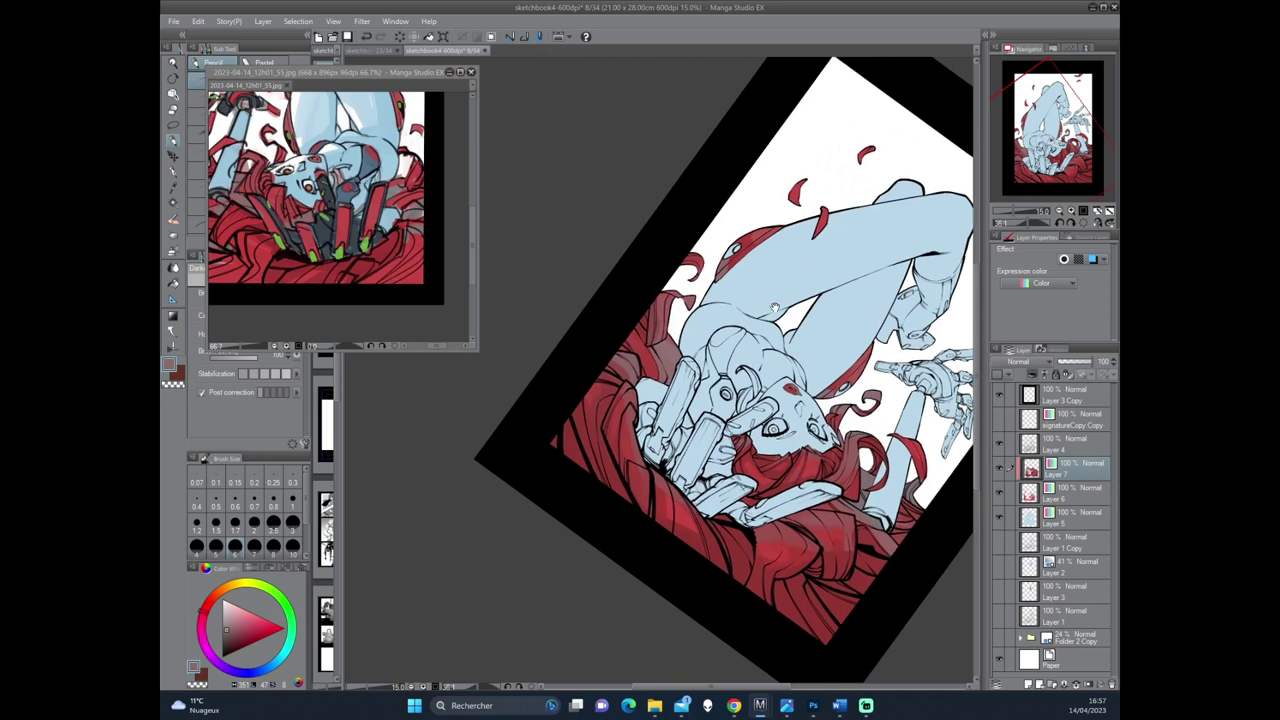
{"action": "scroll", "coordinate": [760, 340], "scroll_direction": "up", "scroll_amount": 1}
{"action": "left_click_drag", "start_coordinate": [760, 340], "coordinate": [628, 381]}
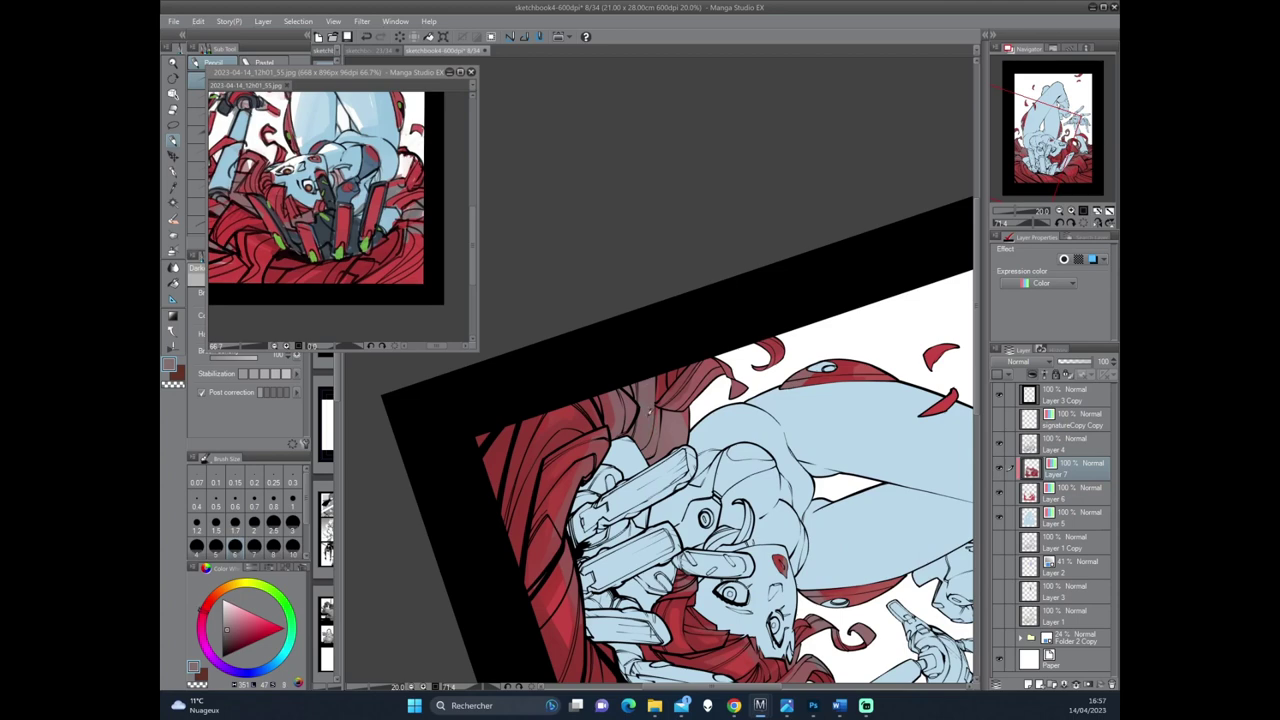
{"action": "left_click", "coordinate": [665, 378], "text": "alt"}
{"action": "left_click", "coordinate": [640, 395], "text": "alt"}
Choose a darker red and add small dark red strokes to the hair near the face.
{"action": "left_click_drag", "start_coordinate": [692, 418], "coordinate": [719, 342]}
{"action": "left_click", "coordinate": [719, 342], "text": "alt"}
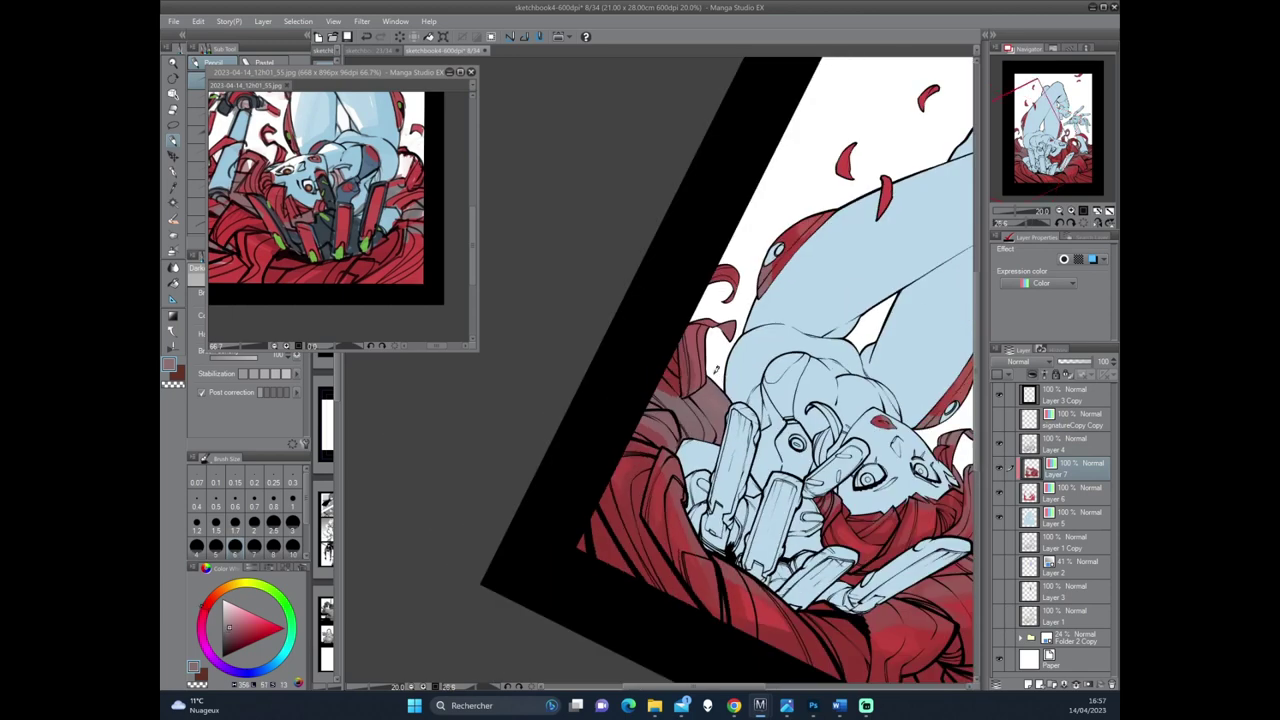
{"action": "left_click_drag", "start_coordinate": [686, 336], "coordinate": [706, 388]}
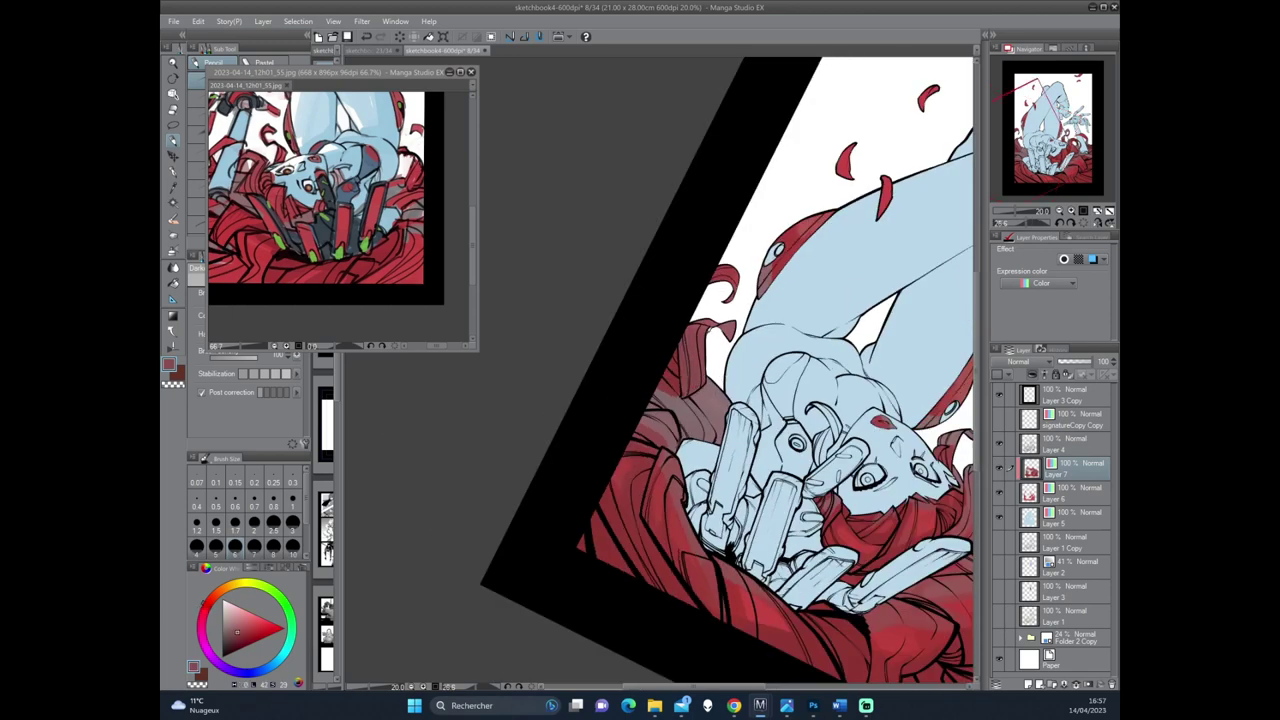
{"action": "left_click_drag", "start_coordinate": [704, 340], "coordinate": [630, 417]}
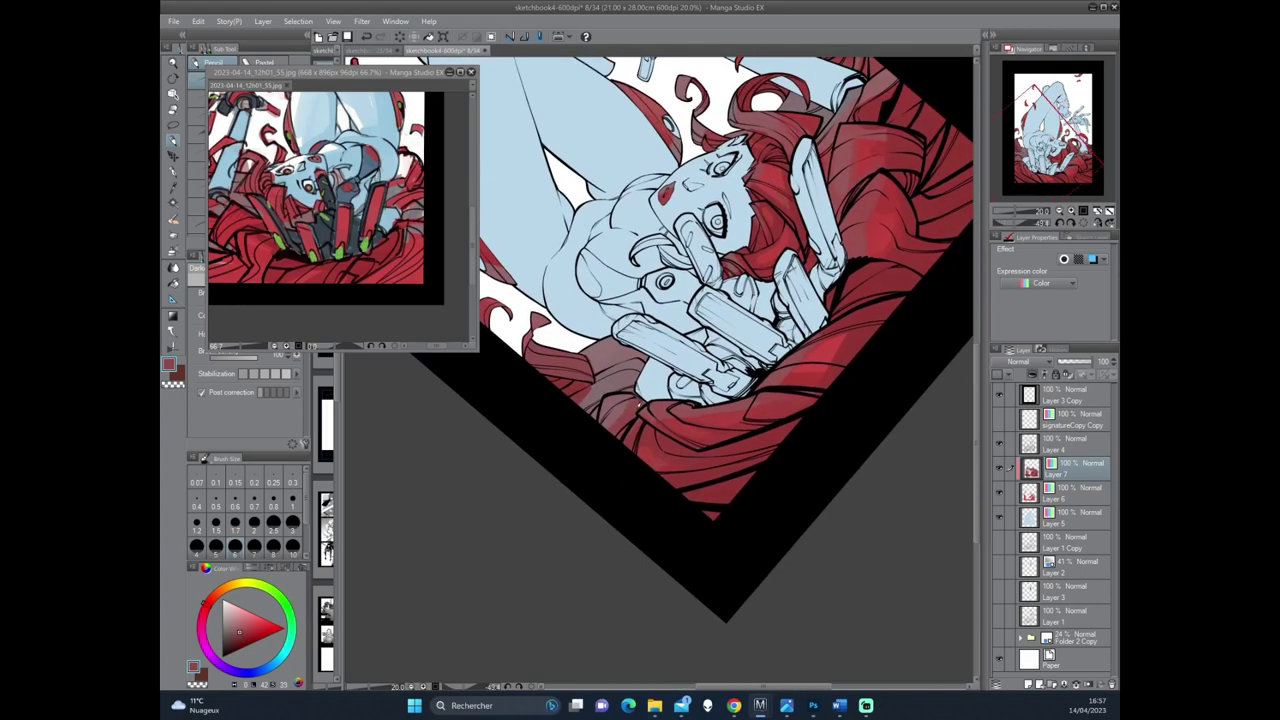
{"action": "left_click_drag", "start_coordinate": [640, 410], "coordinate": [700, 360]}
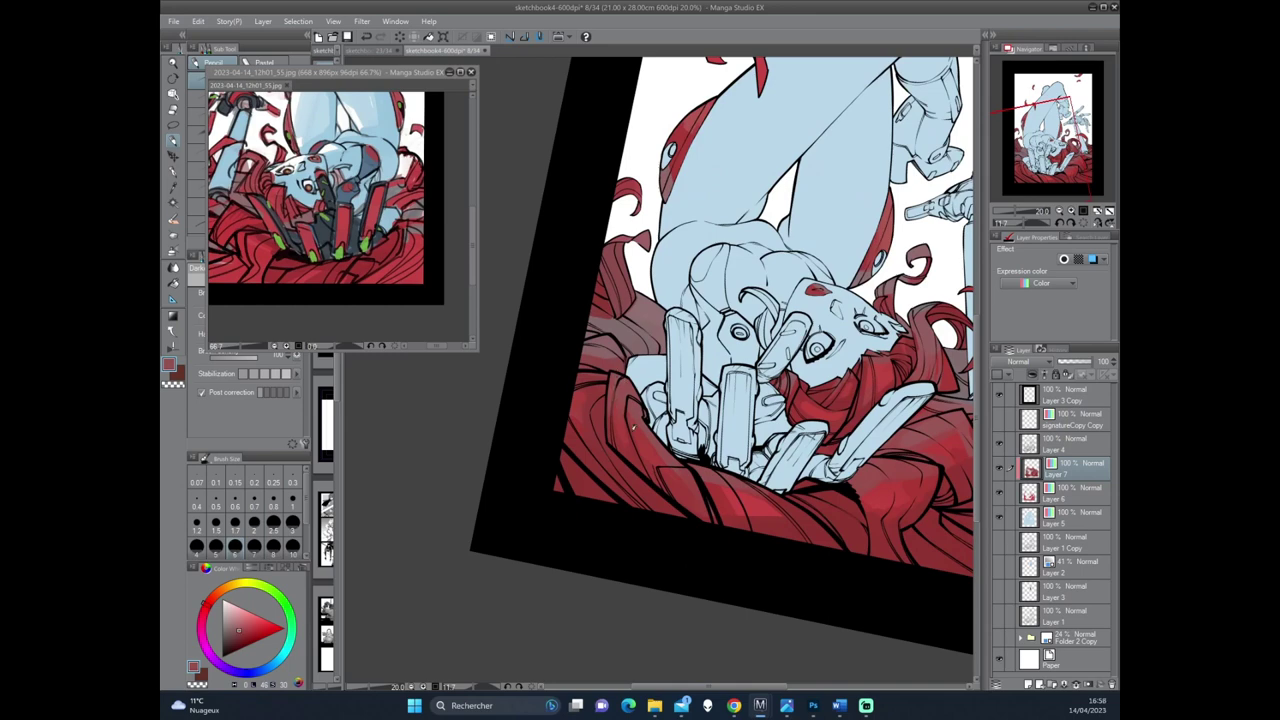
{"action": "left_click_drag", "start_coordinate": [631, 432], "coordinate": [516, 428]}
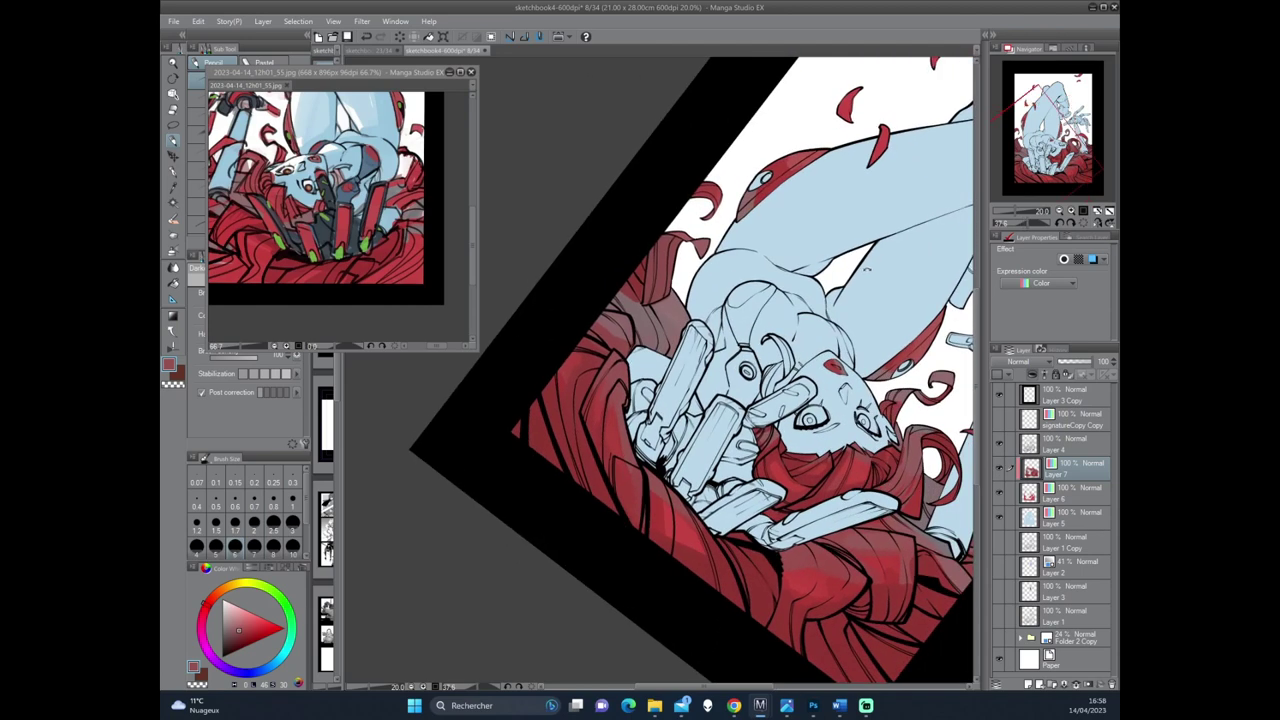
{"action": "scroll", "coordinate": [872, 378], "scroll_direction": "down", "scroll_amount": 2}
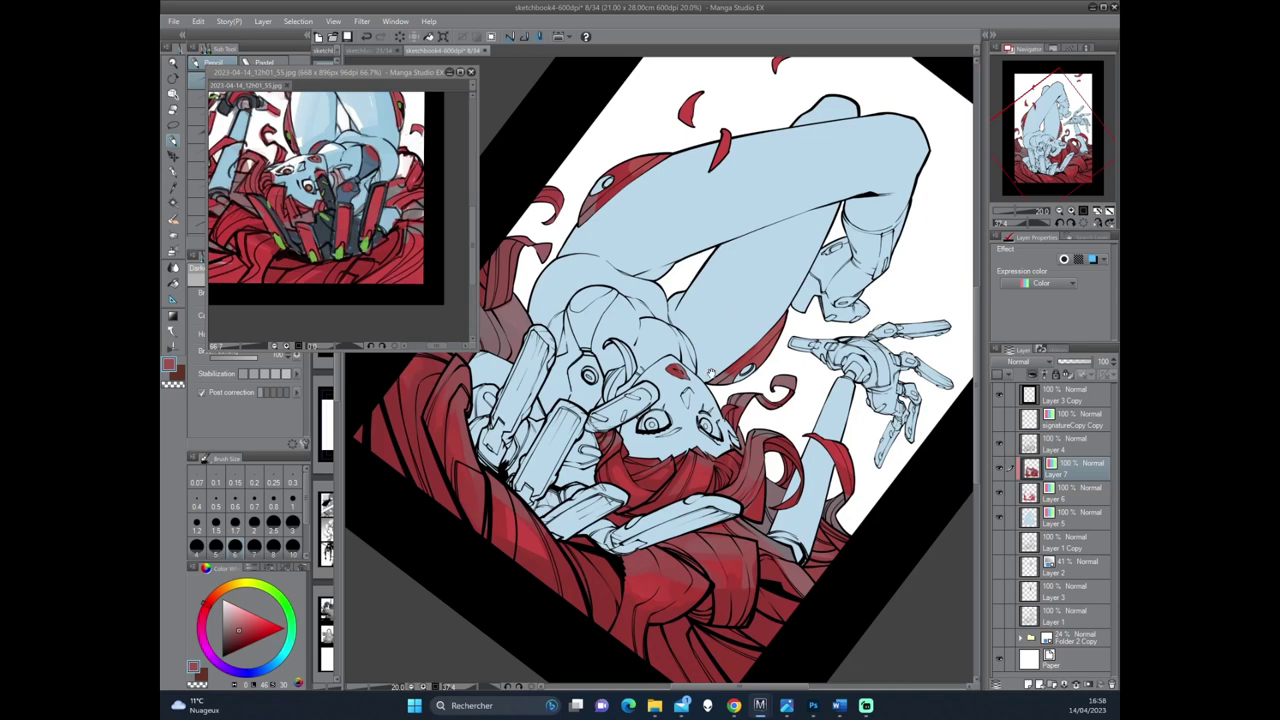
{"action": "left_click_drag", "start_coordinate": [712, 371], "coordinate": [762, 316]}
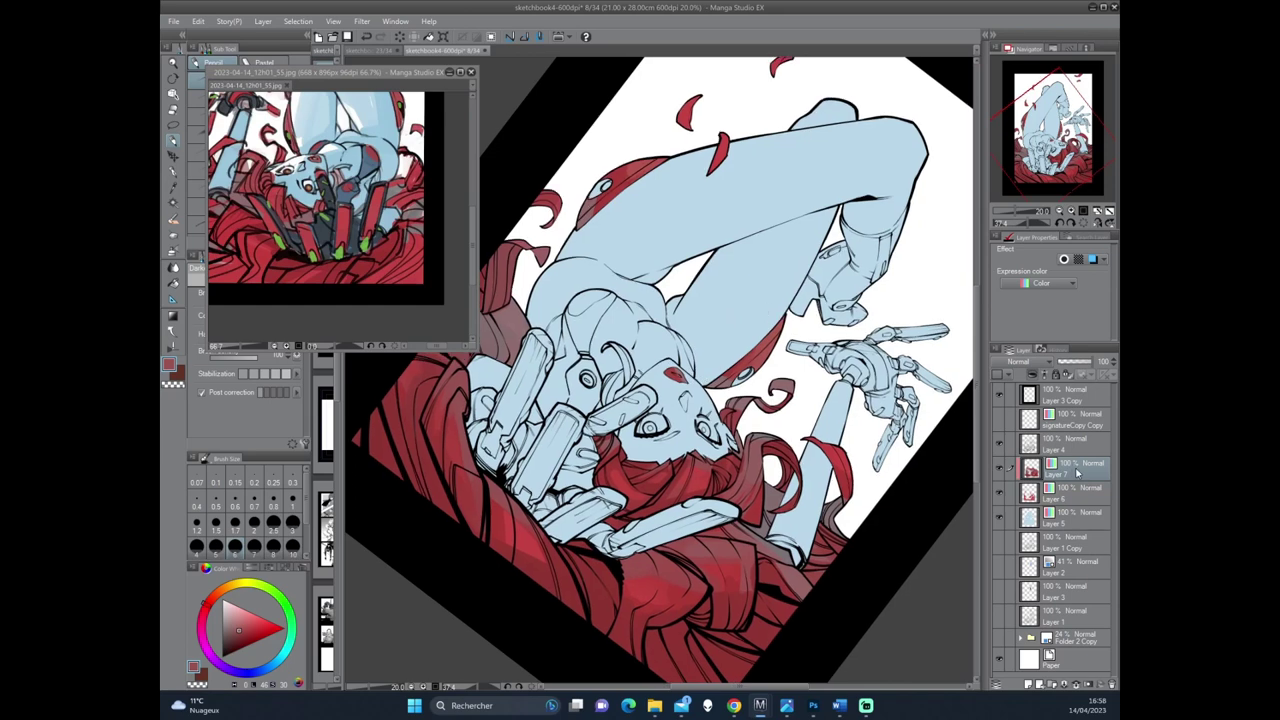
Delete Layer 7, then undo to restore it.
{"action": "key", "text": "Delete"}
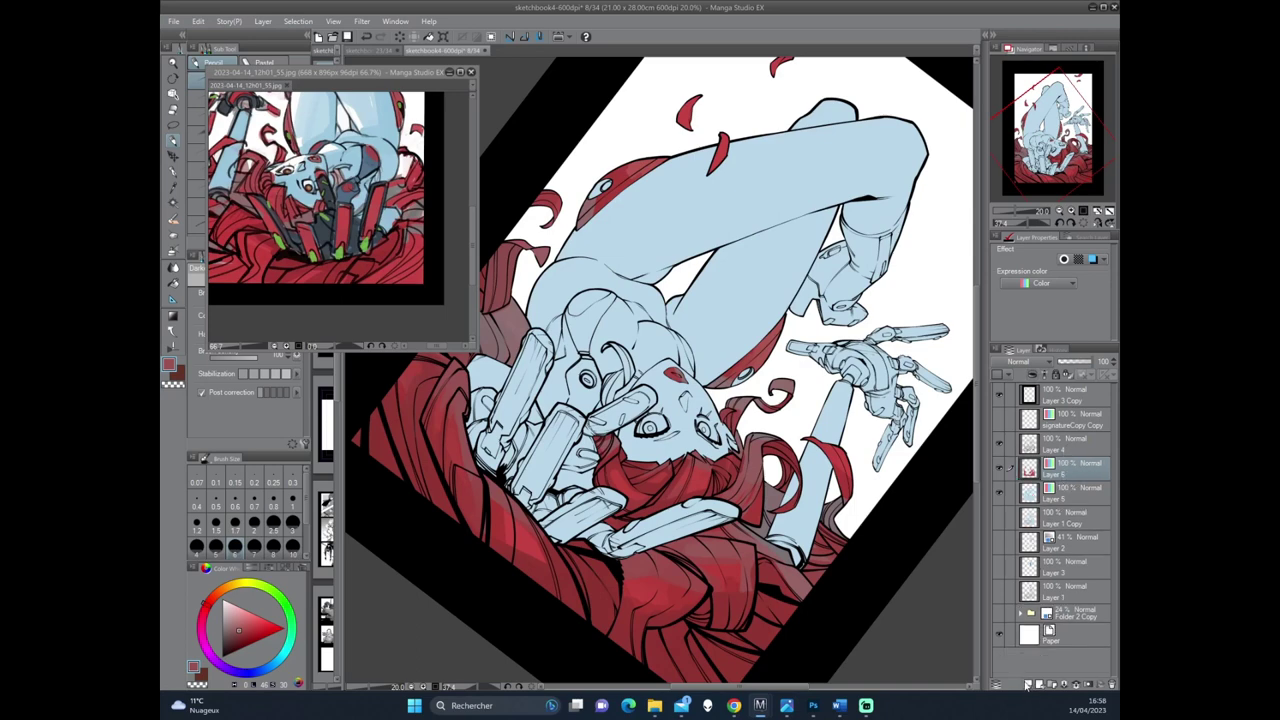
{"action": "key", "text": "ctrl+z"}
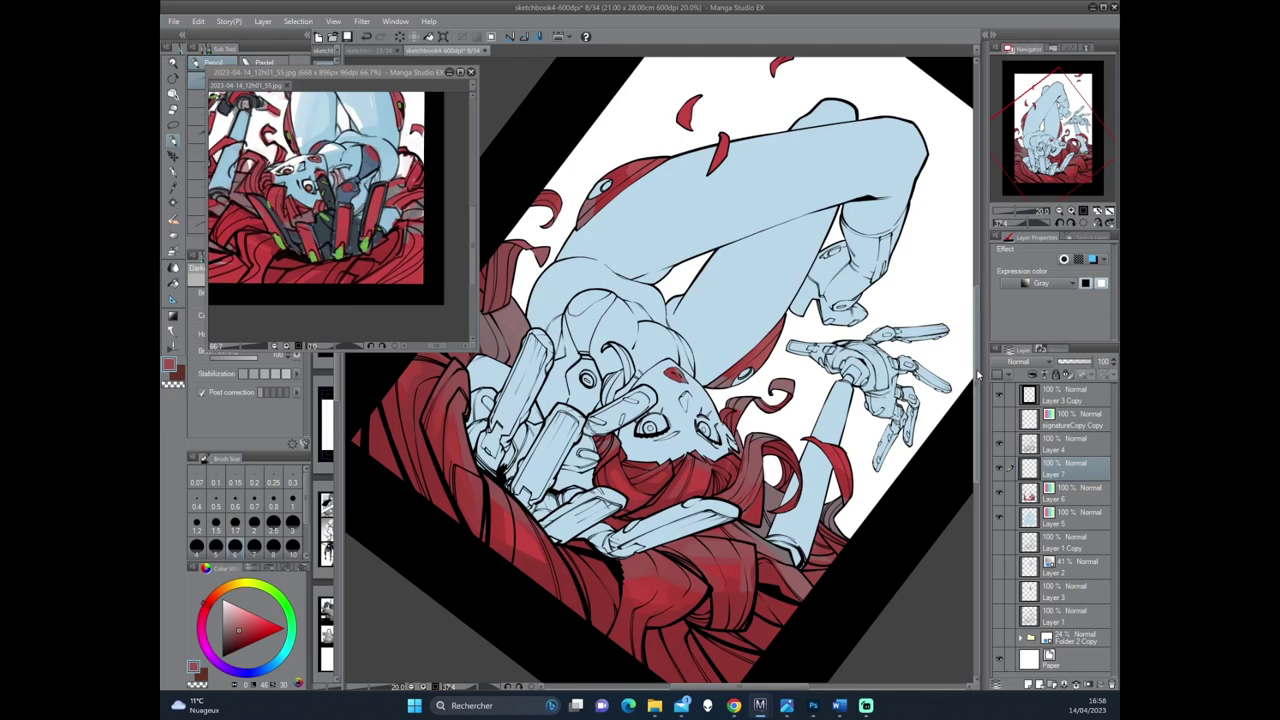
{"action": "left_click", "coordinate": [317, 229]}
{"action": "left_click", "coordinate": [728, 426]}
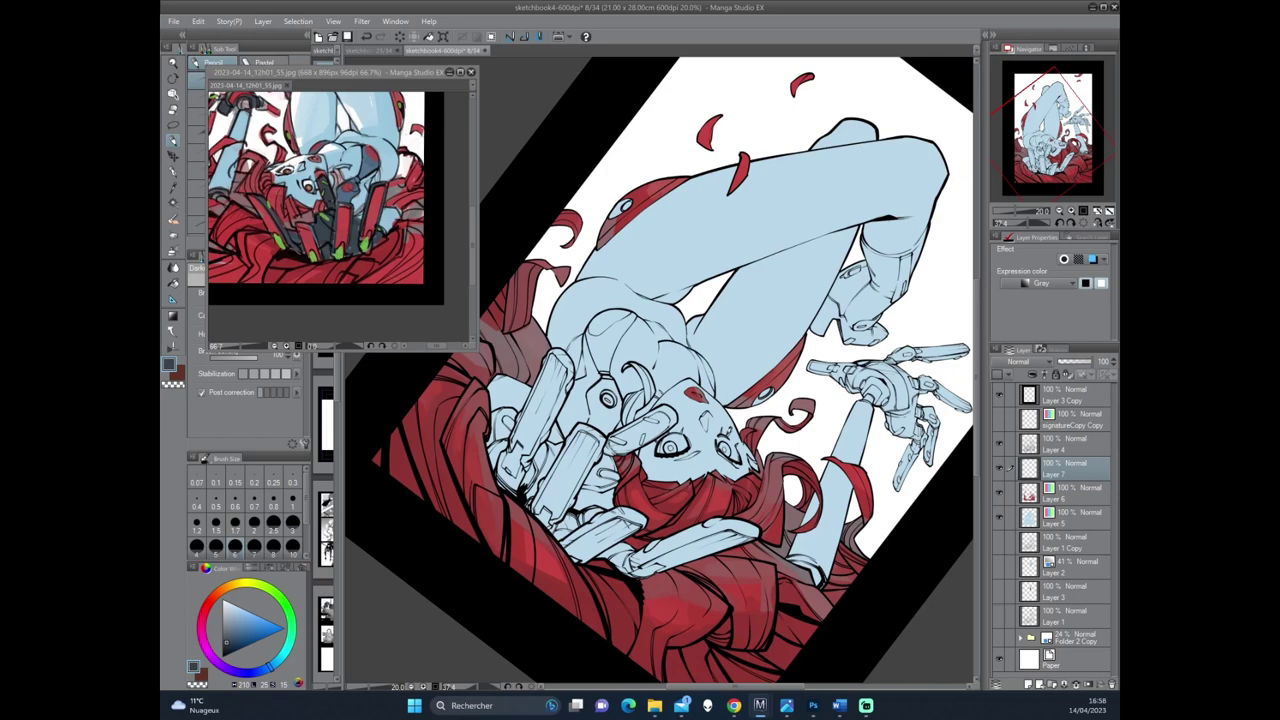
With the Fill tool set to Color expression, fill two finger gaps and the upper finger segment dark grey.
{"action": "key", "text": "g"}
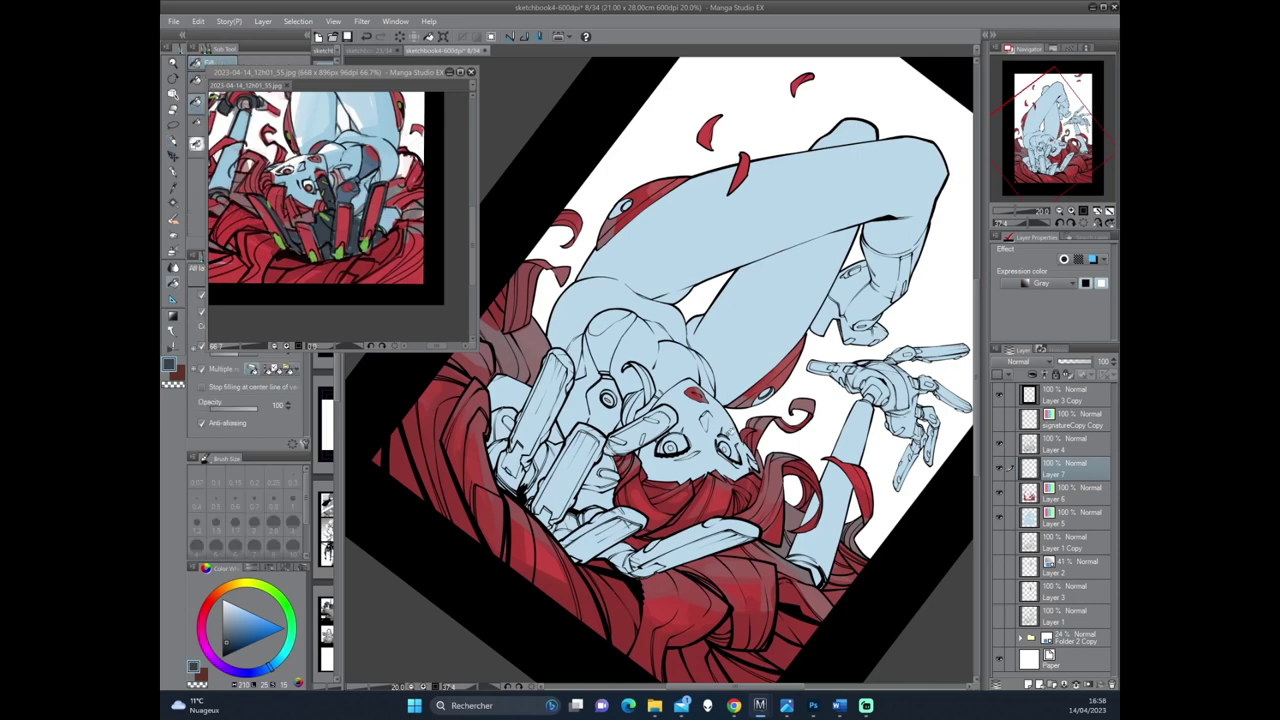
{"action": "left_click", "coordinate": [1045, 283]}
{"action": "left_click", "coordinate": [1011, 309]}
{"action": "left_click_drag", "start_coordinate": [595, 382], "coordinate": [818, 244]}
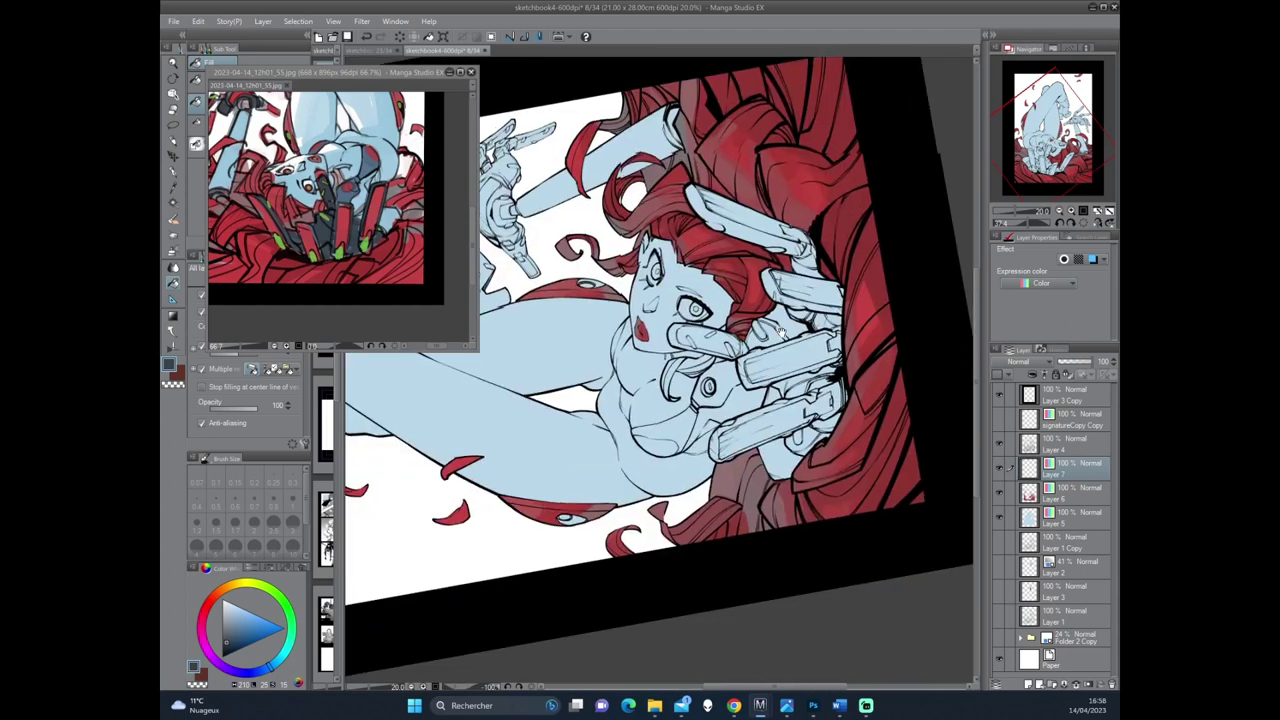
{"action": "left_click", "coordinate": [688, 366]}
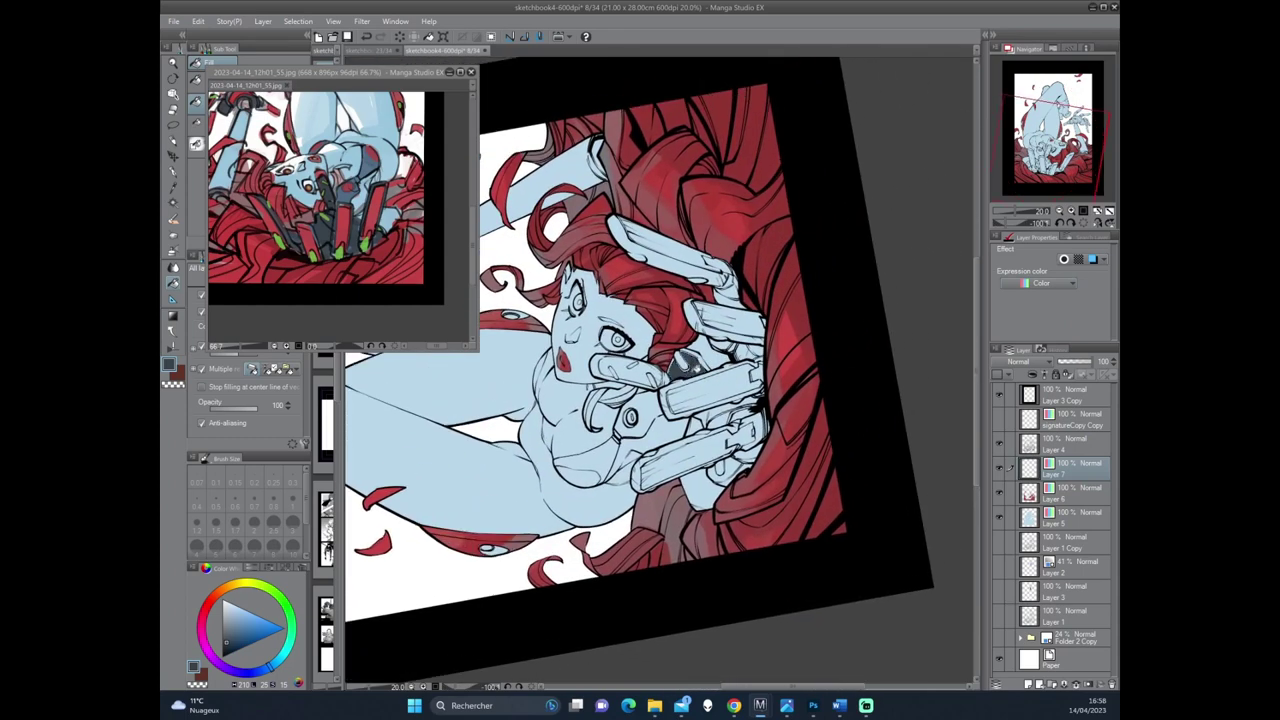
{"action": "left_click", "coordinate": [706, 350]}
{"action": "left_click_drag", "start_coordinate": [740, 262], "coordinate": [720, 316]}
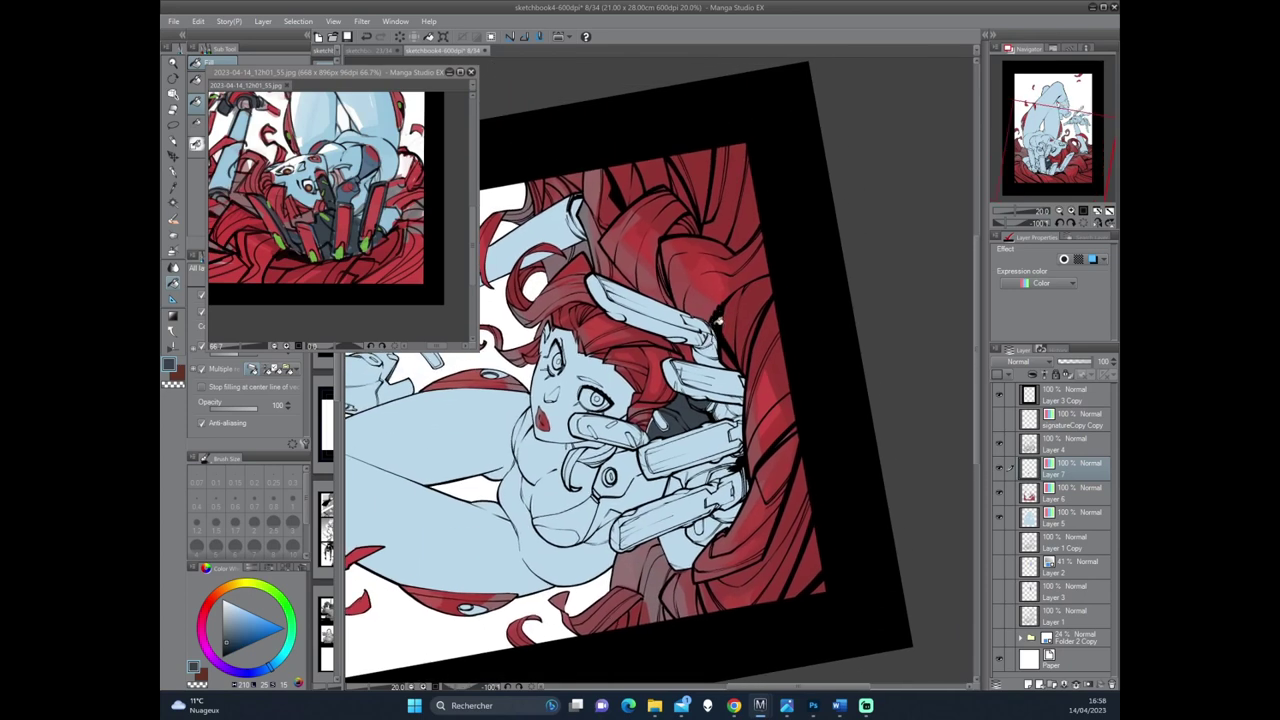
{"action": "left_click", "coordinate": [640, 310]}
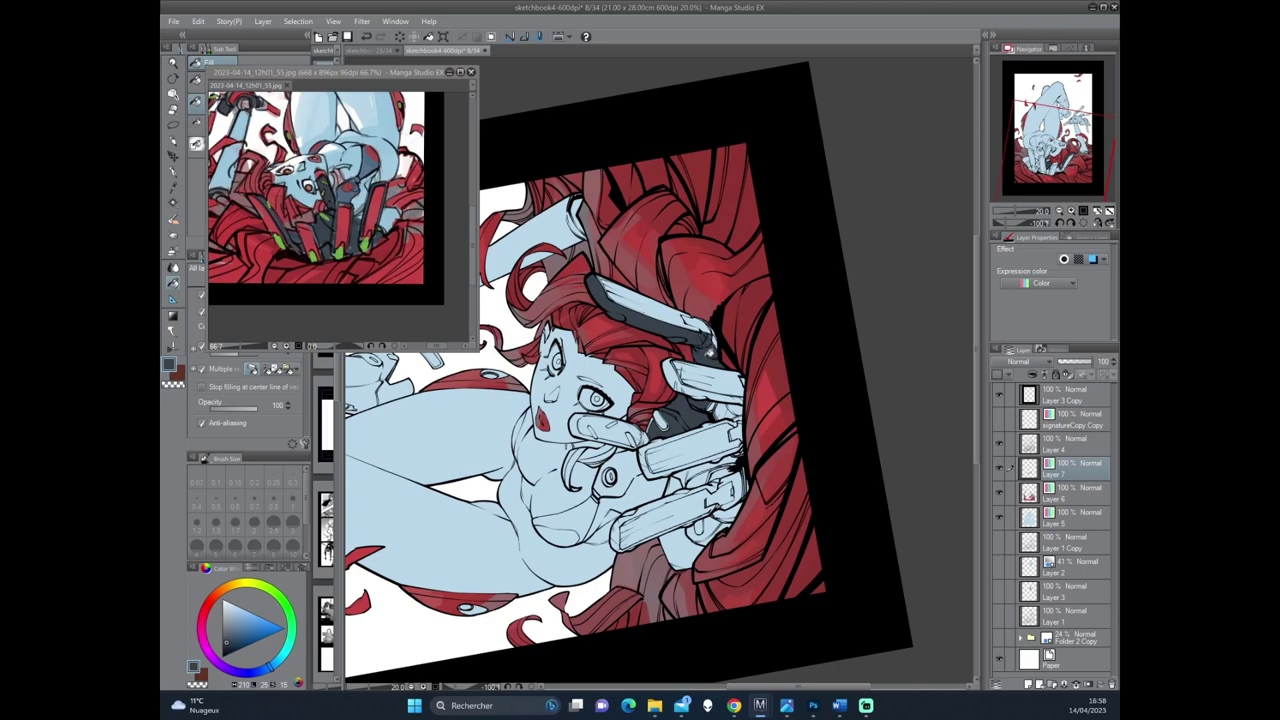
Fill a finger plate and the remaining gaps between the mechanical fingers dark grey.
{"action": "key", "text": "minus"}
{"action": "key", "text": "minus"}
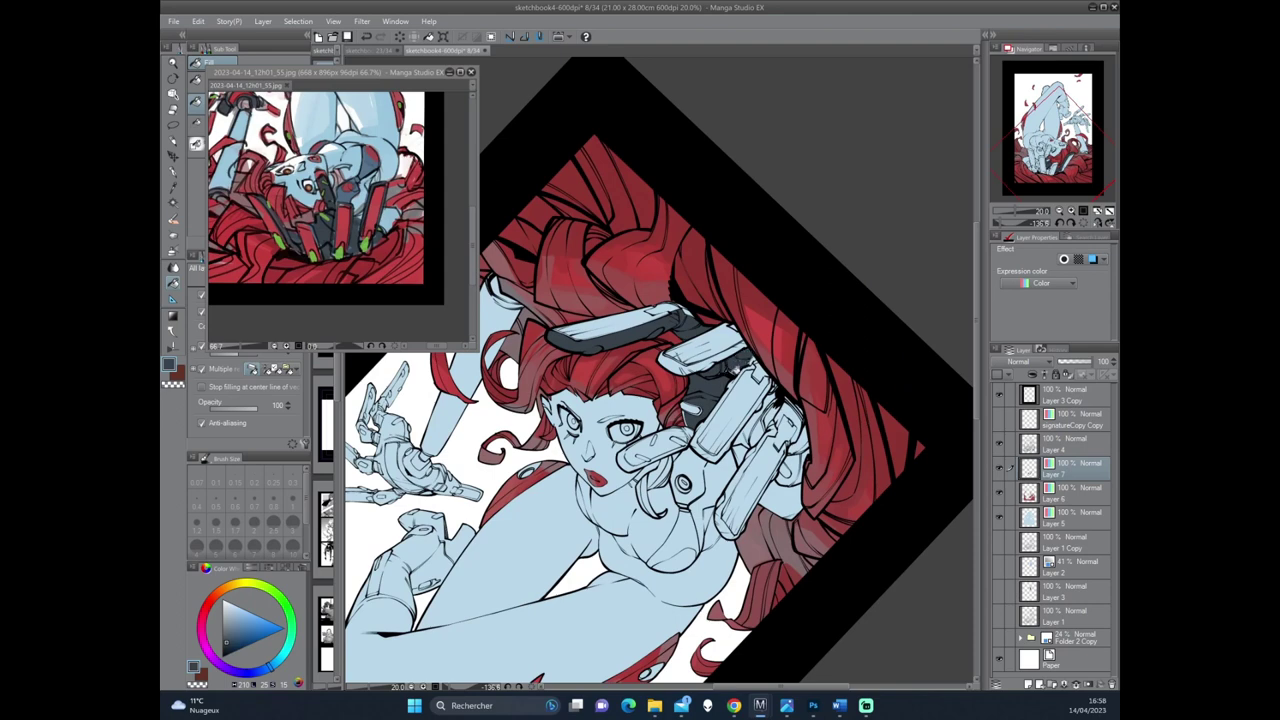
{"action": "scroll", "coordinate": [710, 375], "scroll_direction": "down", "scroll_amount": 1}
{"action": "scroll", "coordinate": [710, 375], "scroll_direction": "down", "scroll_amount": 1}
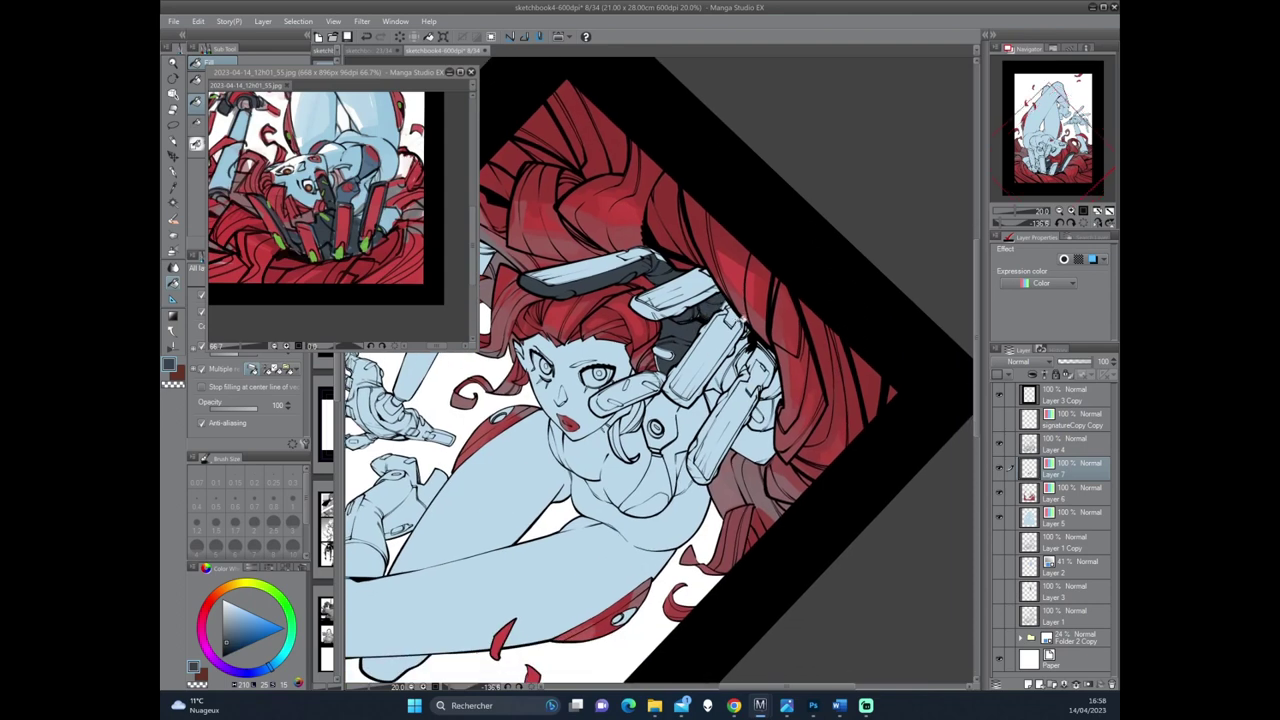
{"action": "left_click", "coordinate": [628, 388]}
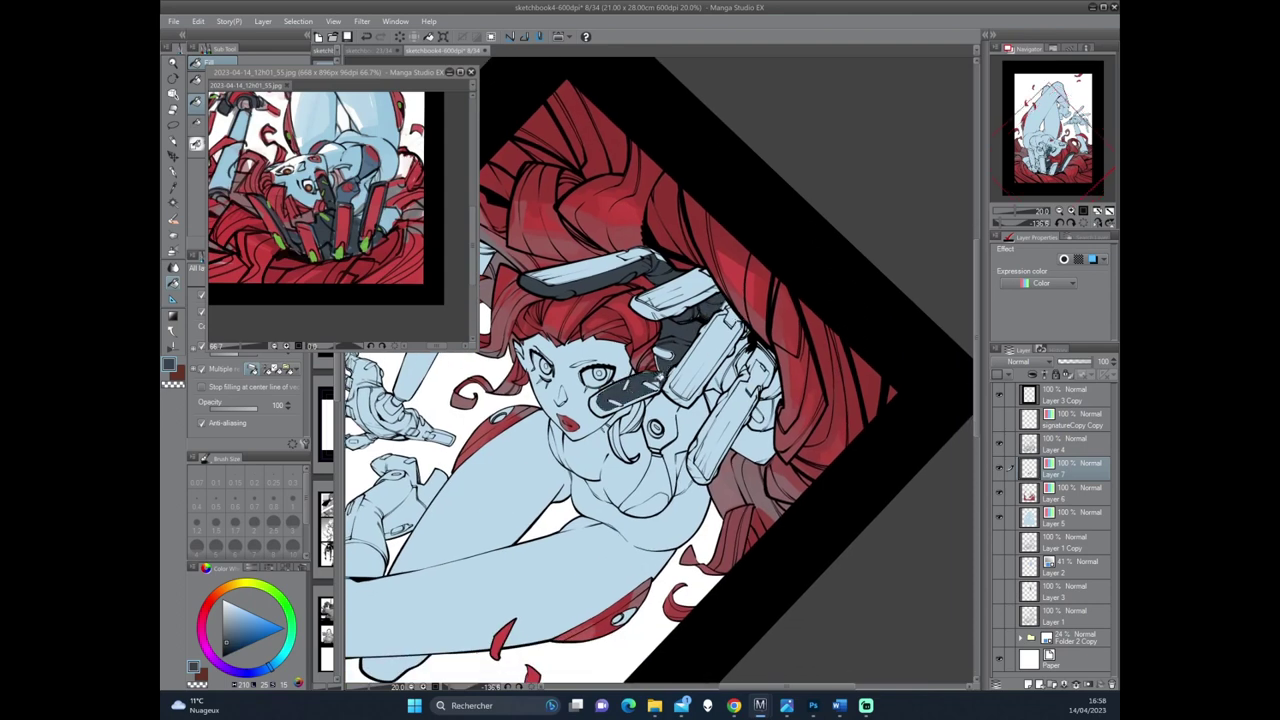
{"action": "left_click", "coordinate": [717, 378]}
{"action": "left_click", "coordinate": [730, 370]}
{"action": "left_click", "coordinate": [745, 352]}
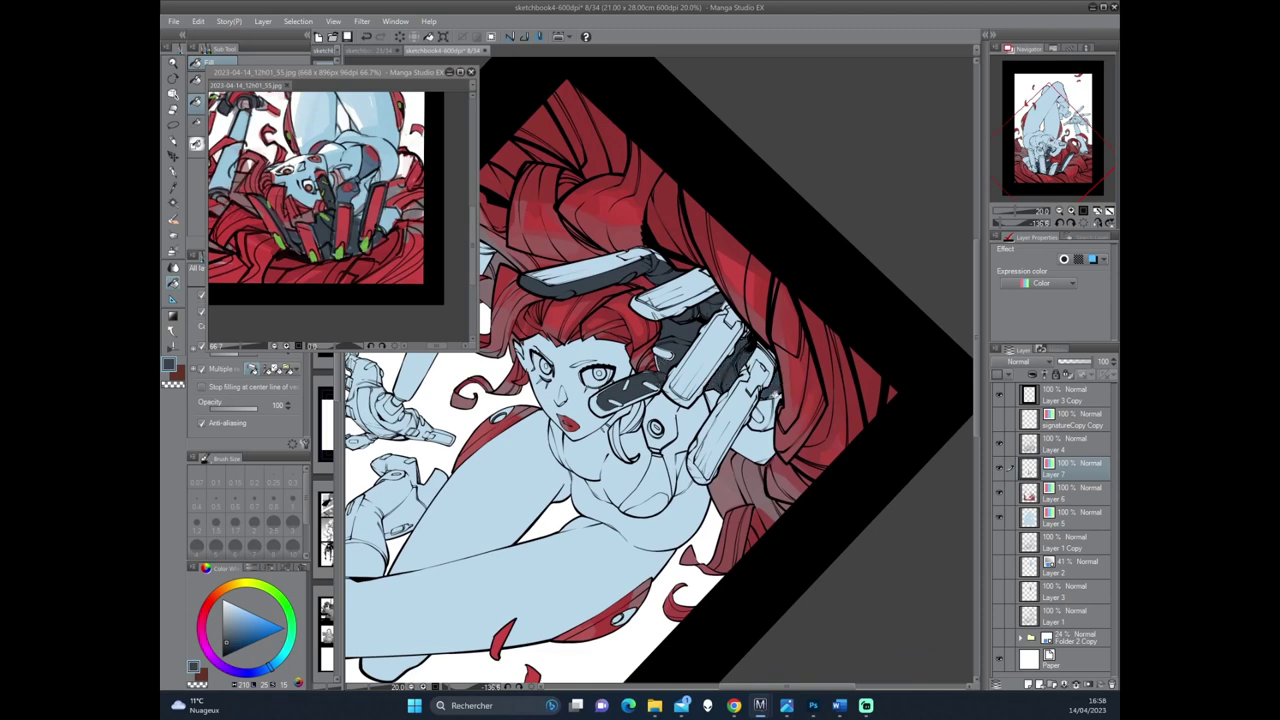
{"action": "left_click", "coordinate": [766, 410]}
{"action": "left_click_drag", "start_coordinate": [772, 421], "coordinate": [614, 480]}
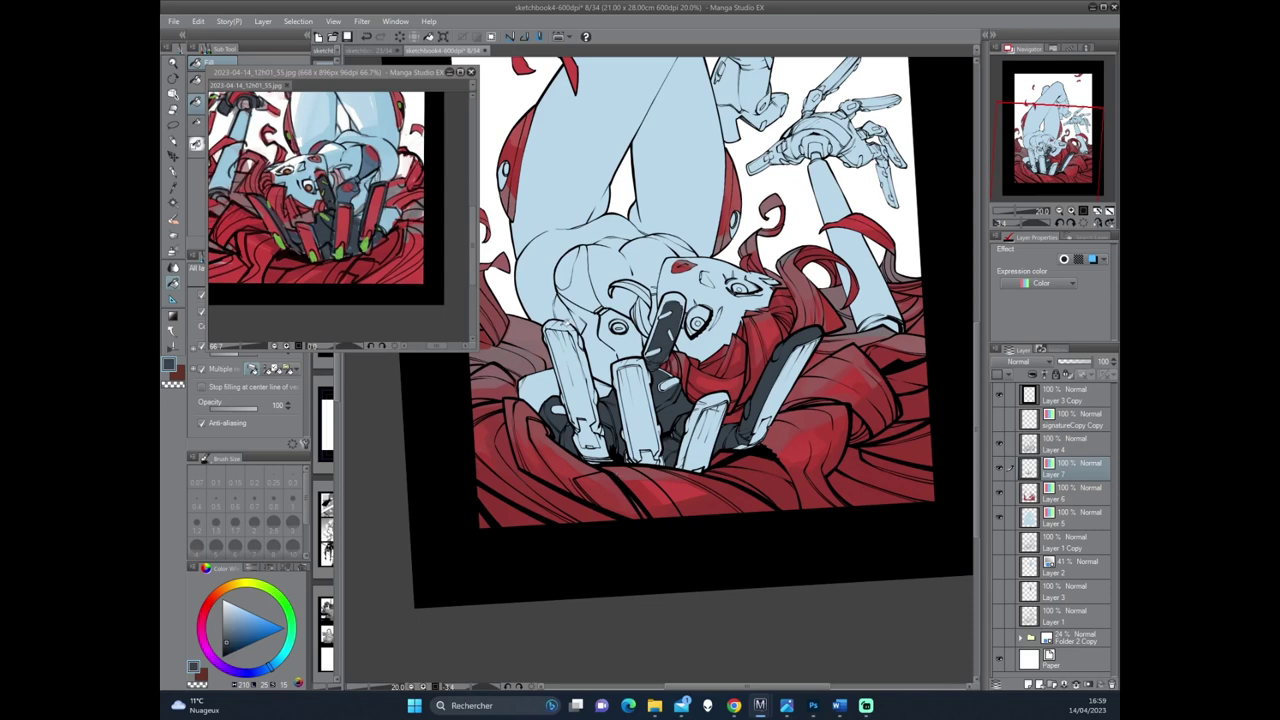
Fill the leftmost plate's cap dark grey and shade along its edge.
{"action": "left_click", "coordinate": [556, 323]}
{"action": "left_click_drag", "start_coordinate": [586, 332], "coordinate": [572, 432]}
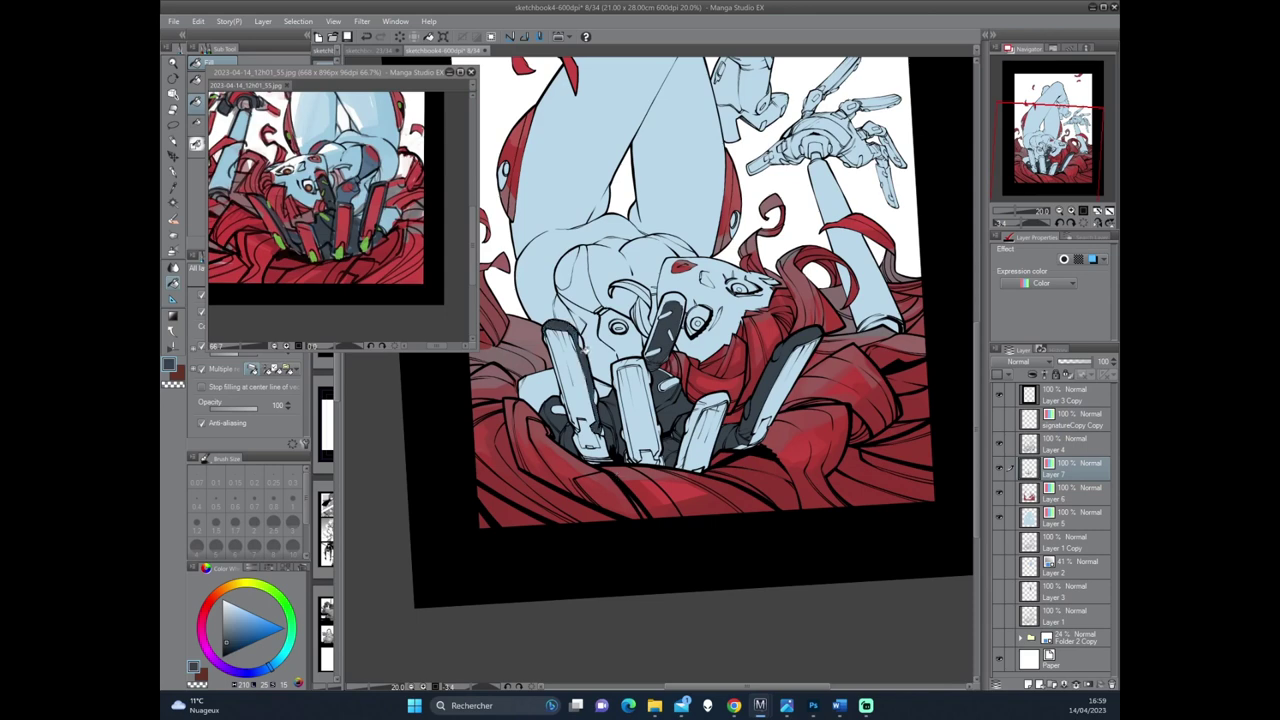
{"action": "mouse_move", "coordinate": [548, 340]}
{"action": "left_mouse_down"}
{"action": "mouse_move", "coordinate": [576, 422]}
{"action": "mouse_move", "coordinate": [560, 340]}
{"action": "left_mouse_up"}
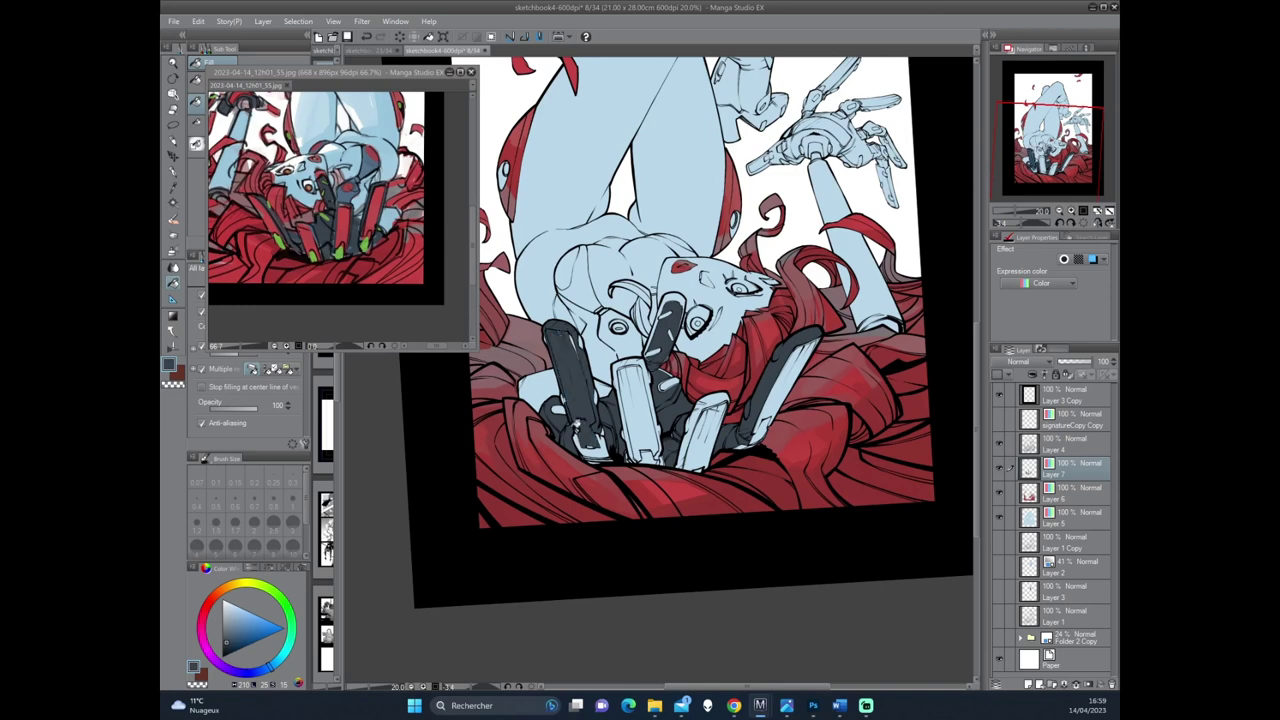
{"action": "key", "text": "ctrl+z"}
{"action": "key", "text": "p"}
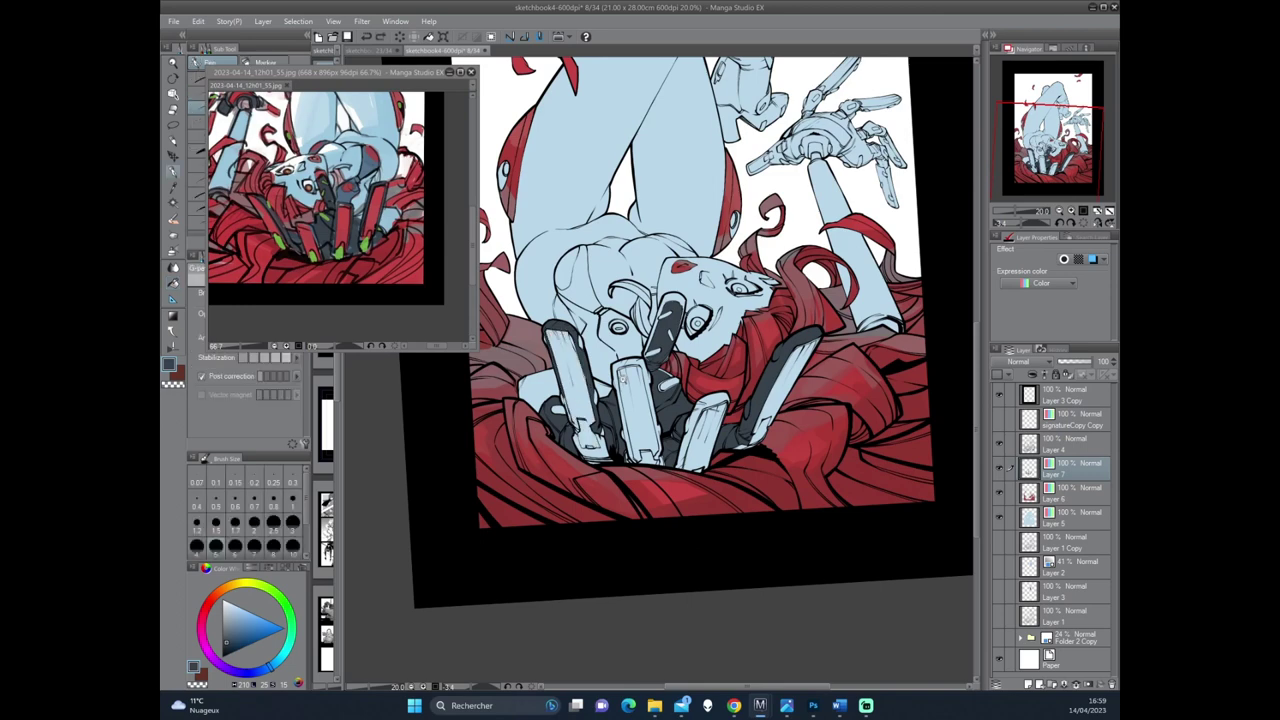
Rotate the view and fill more gaps of the mechanical hand dark grey.
{"action": "scroll", "coordinate": [477, 509], "scroll_direction": "up", "scroll_amount": 1}
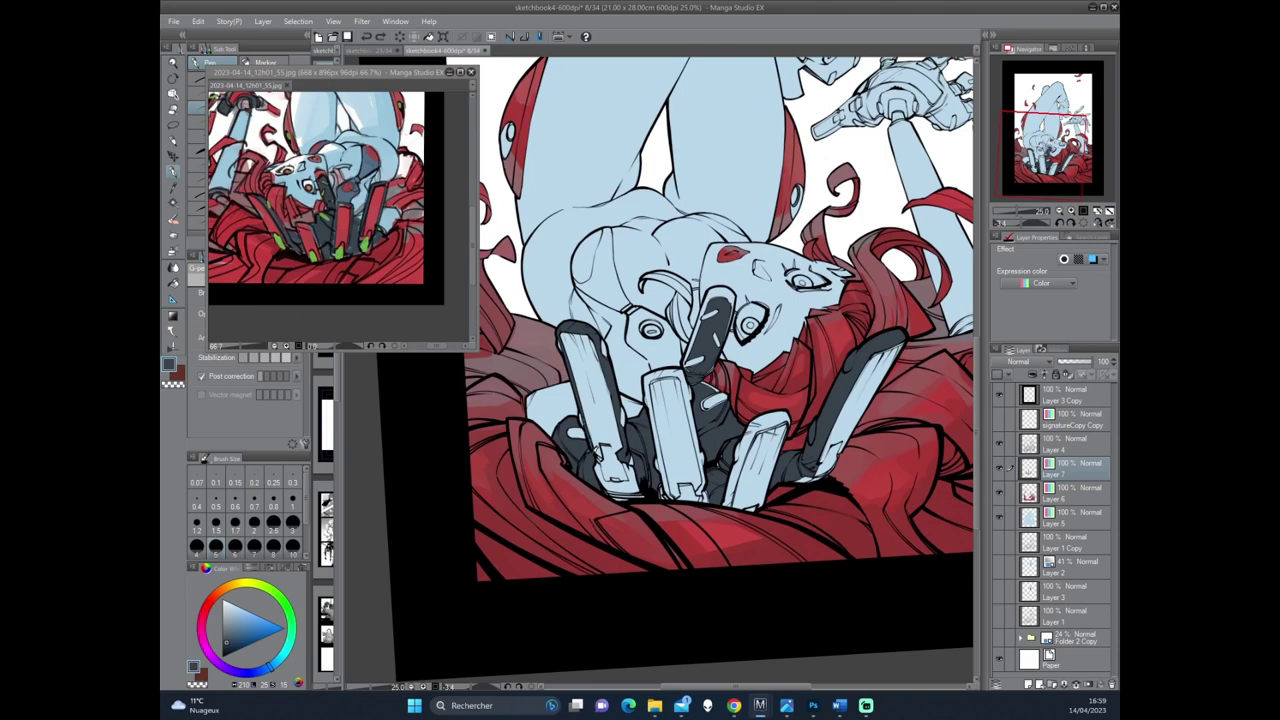
{"action": "scroll", "coordinate": [597, 456], "scroll_direction": "down", "scroll_amount": 1}
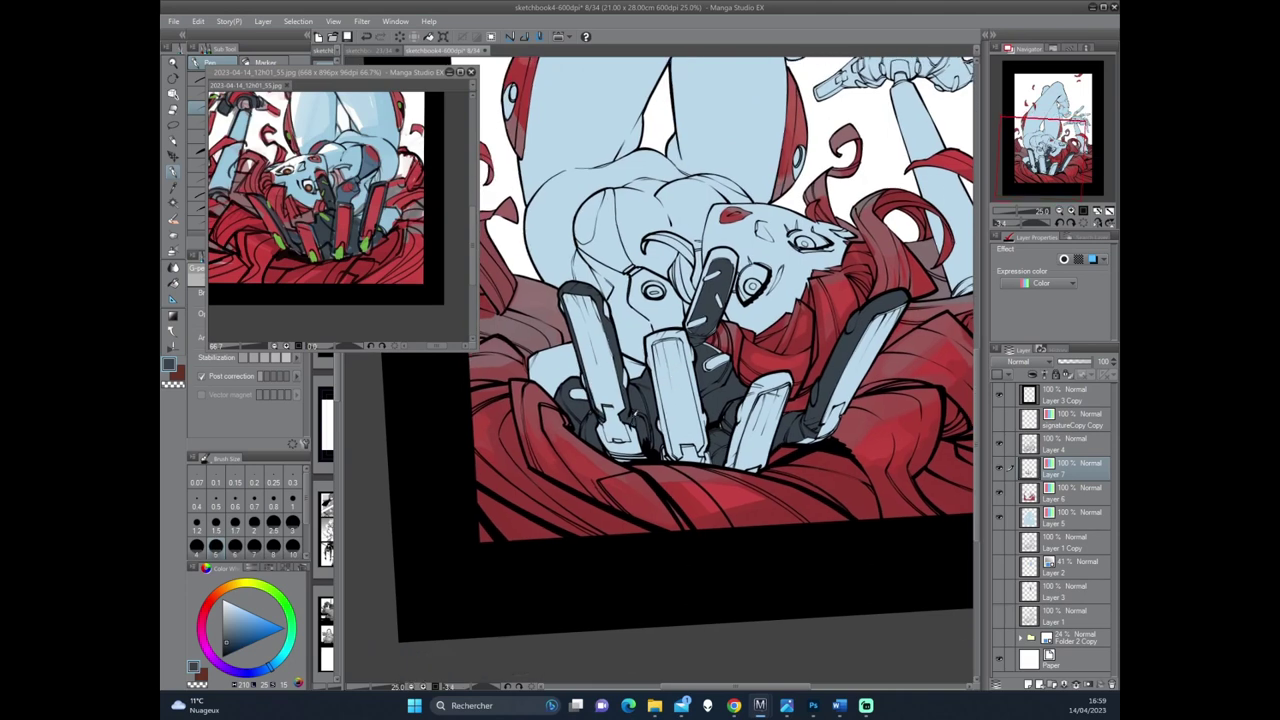
{"action": "left_click_drag", "start_coordinate": [791, 397], "coordinate": [741, 365]}
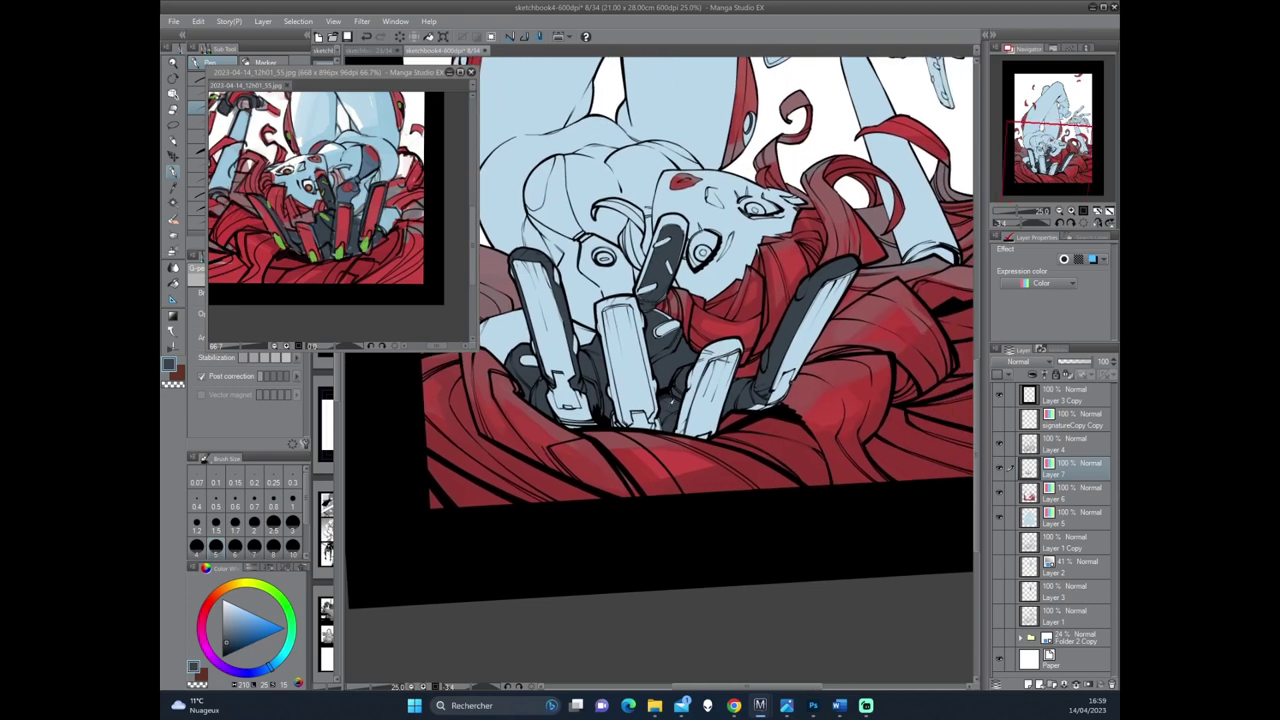
{"action": "mouse_move", "coordinate": [427, 485]}
{"action": "left_mouse_down"}
{"action": "mouse_move", "coordinate": [770, 300]}
{"action": "mouse_move", "coordinate": [742, 303]}
{"action": "left_mouse_up"}
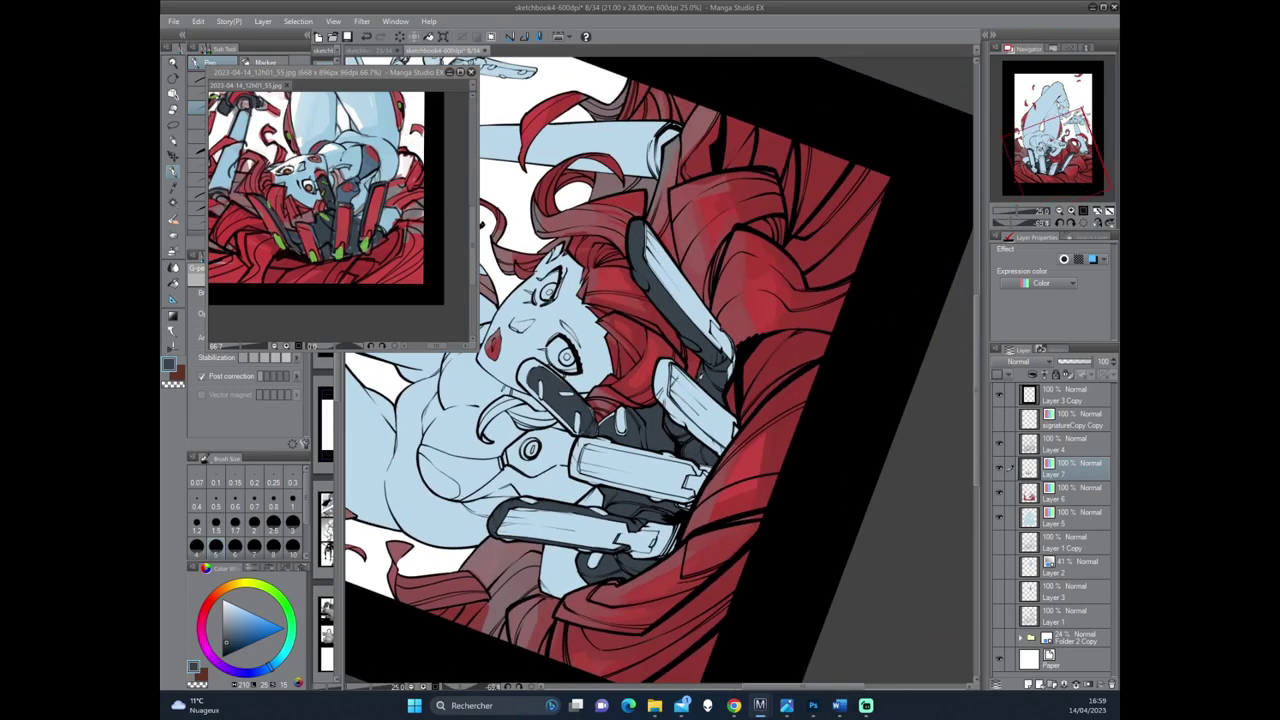
{"action": "left_click_drag", "start_coordinate": [698, 376], "coordinate": [652, 416]}
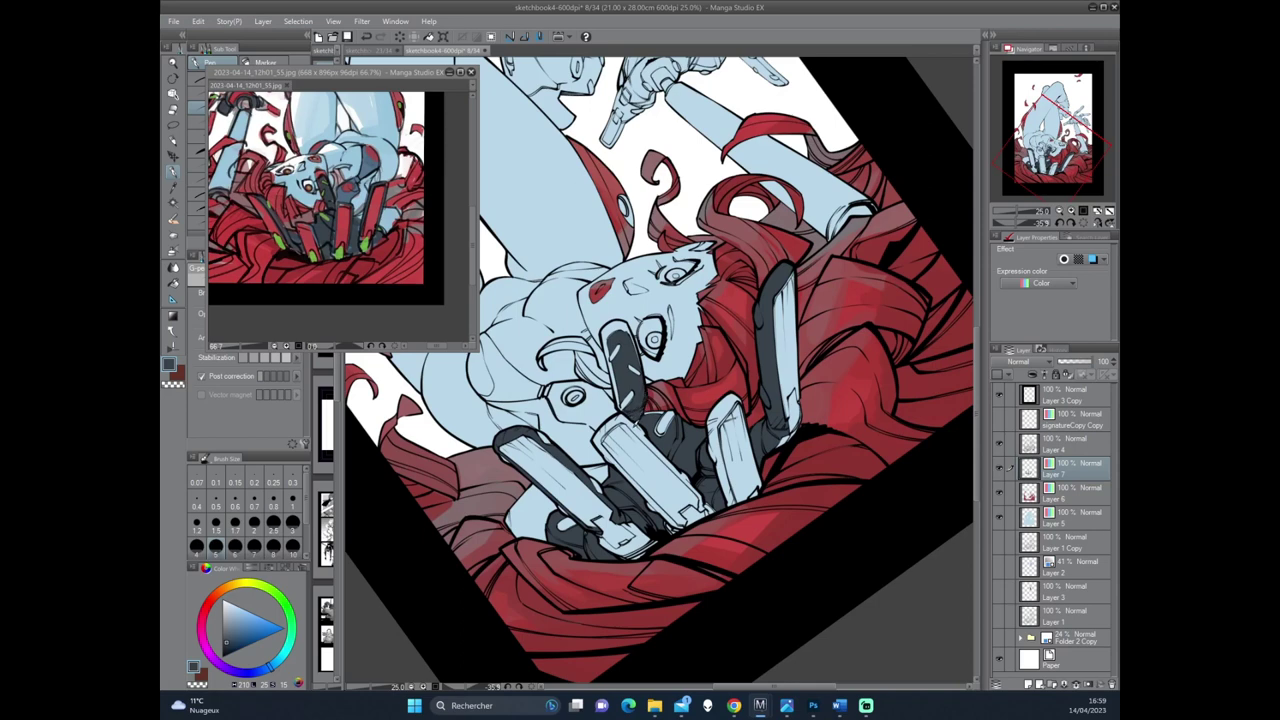
{"action": "key", "text": "g"}
{"action": "left_click", "coordinate": [600, 430]}
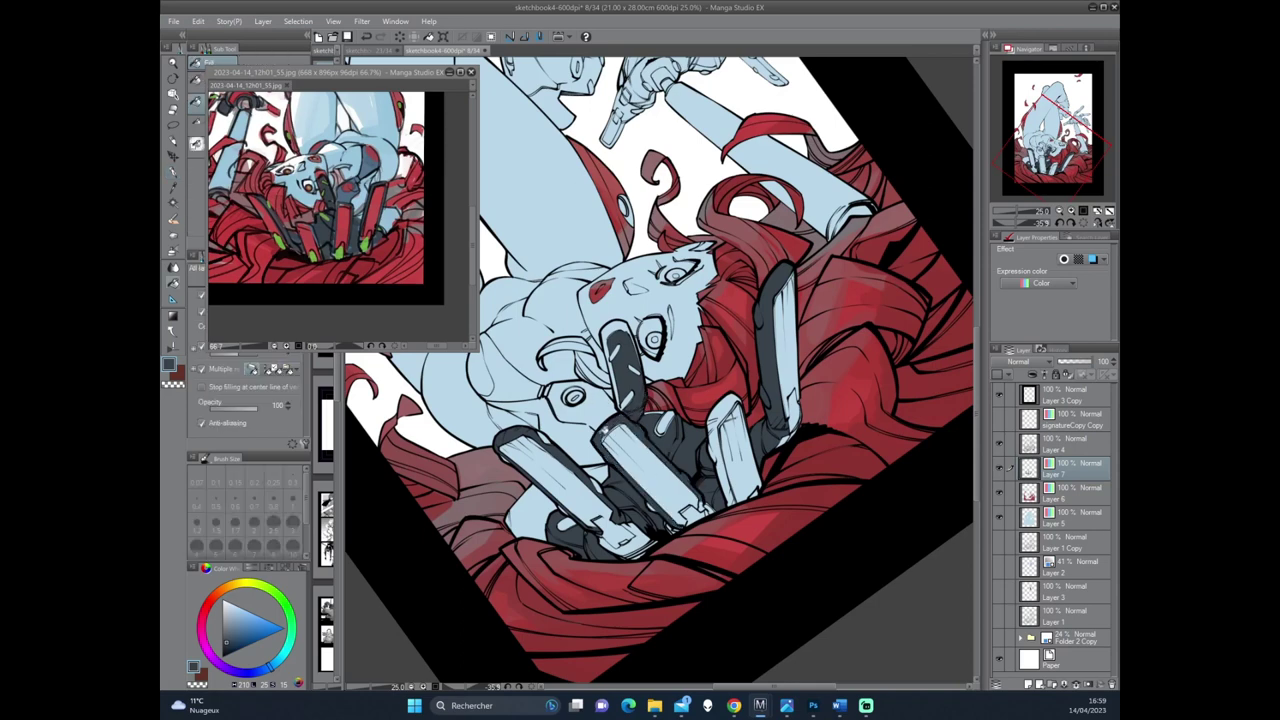
{"action": "mouse_move", "coordinate": [595, 437]}
{"action": "left_mouse_down"}
{"action": "mouse_move", "coordinate": [800, 280]}
{"action": "mouse_move", "coordinate": [824, 293]}
{"action": "left_mouse_up"}
Add a new layer above Layer 7 set to Color expression, with red chosen.
{"action": "left_click", "coordinate": [1028, 686]}
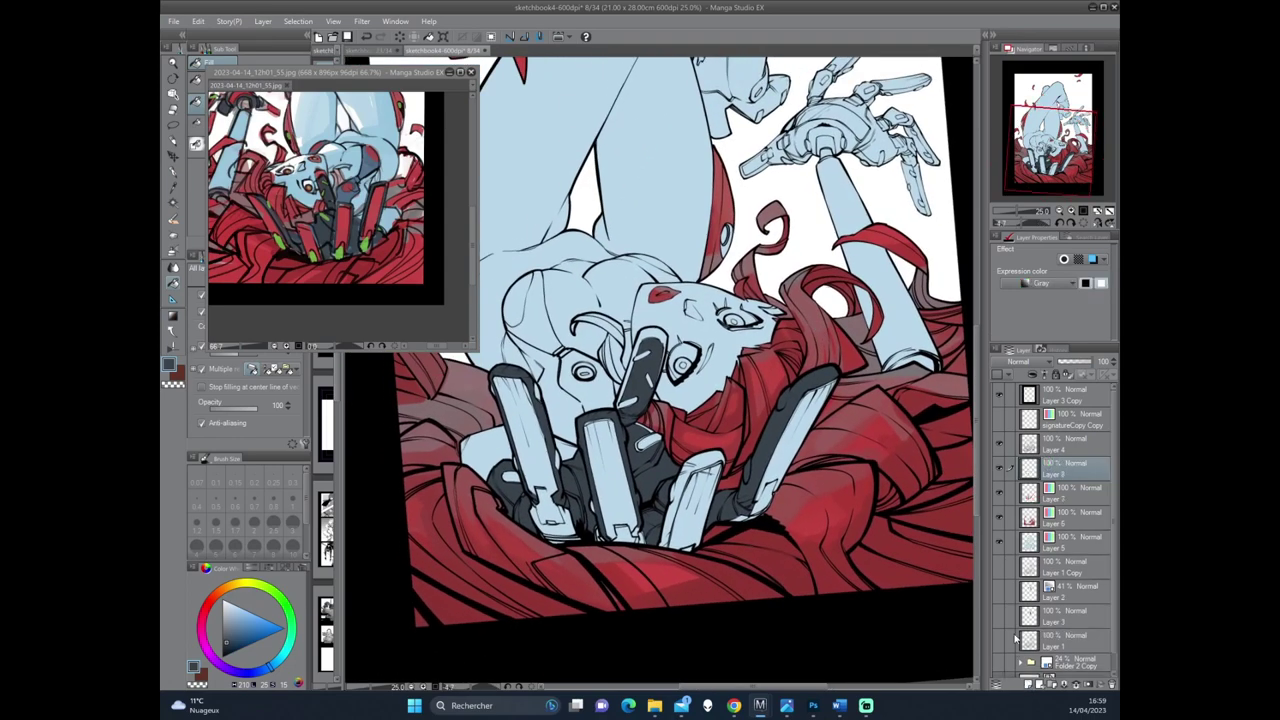
{"action": "left_click", "coordinate": [1040, 283]}
{"action": "left_click", "coordinate": [1010, 300]}
{"action": "key", "text": "ctrl+z"}
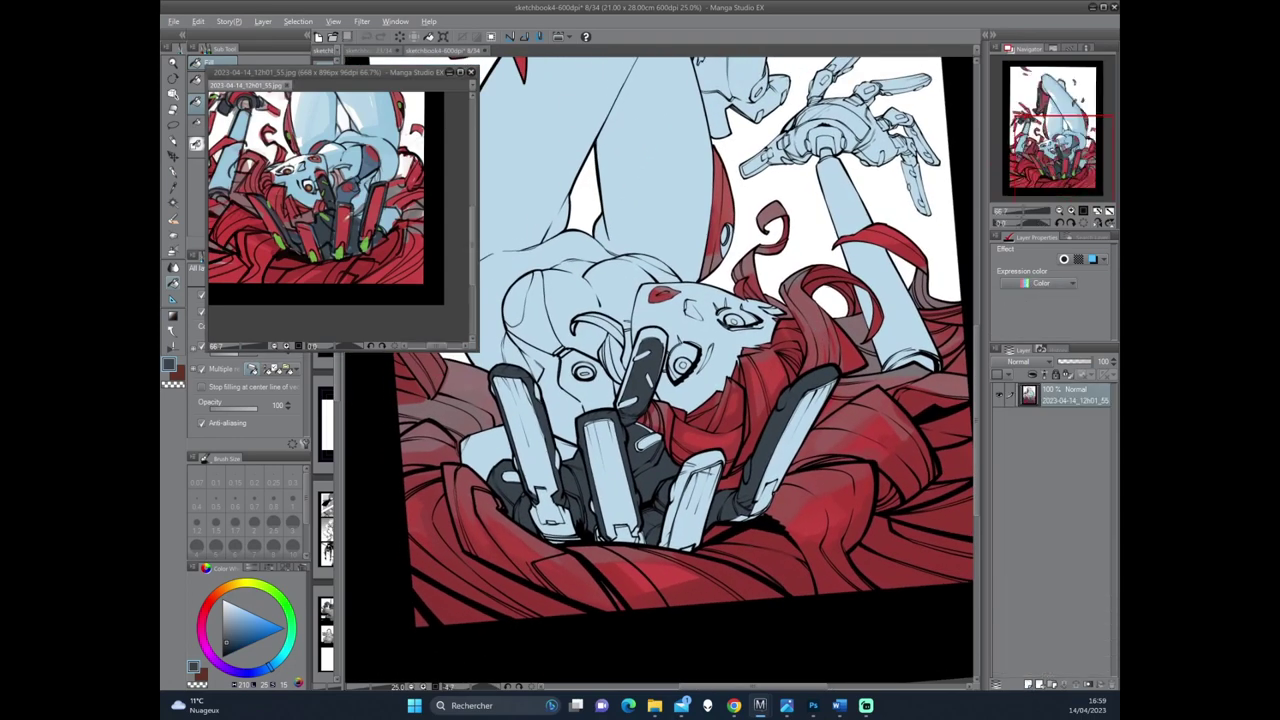
{"action": "left_click", "coordinate": [413, 604], "text": "alt"}
{"action": "left_click_drag", "start_coordinate": [413, 604], "coordinate": [461, 630]}
Fill the left, middle and right finger plates red, then select Layer 7 with dark blue-grey.
{"action": "left_click_drag", "start_coordinate": [607, 364], "coordinate": [642, 378]}
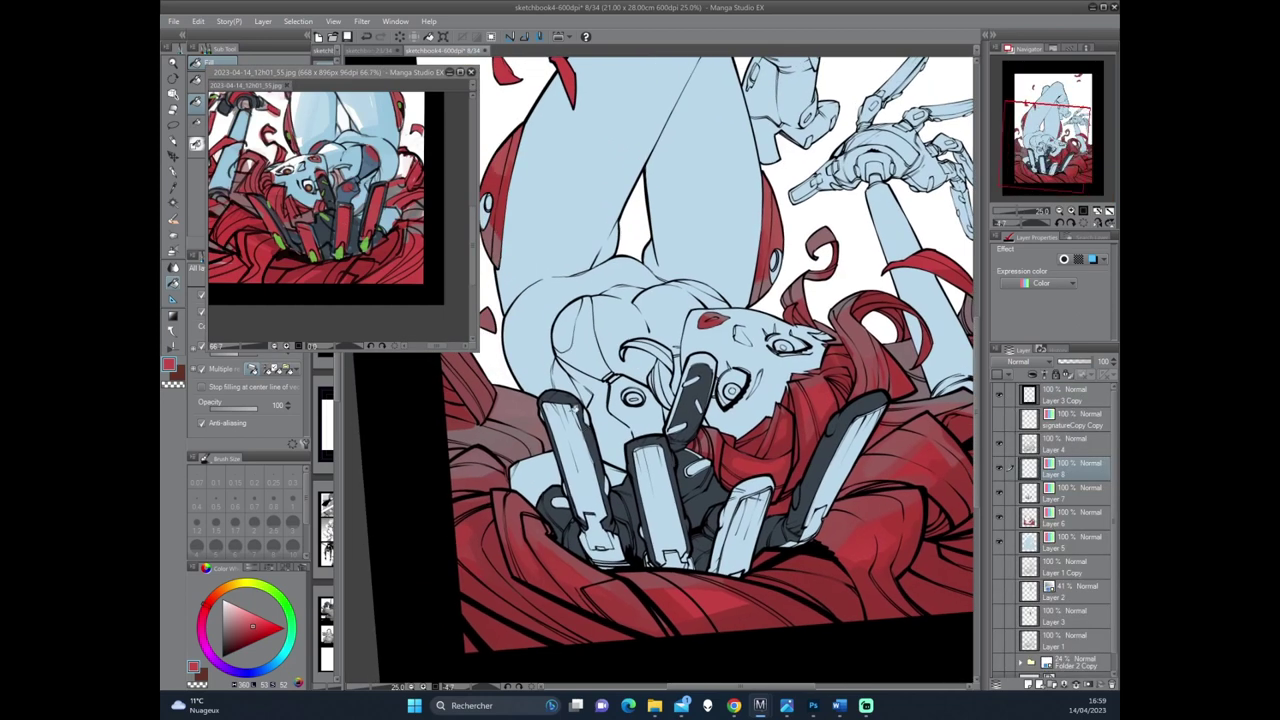
{"action": "left_click", "coordinate": [584, 459]}
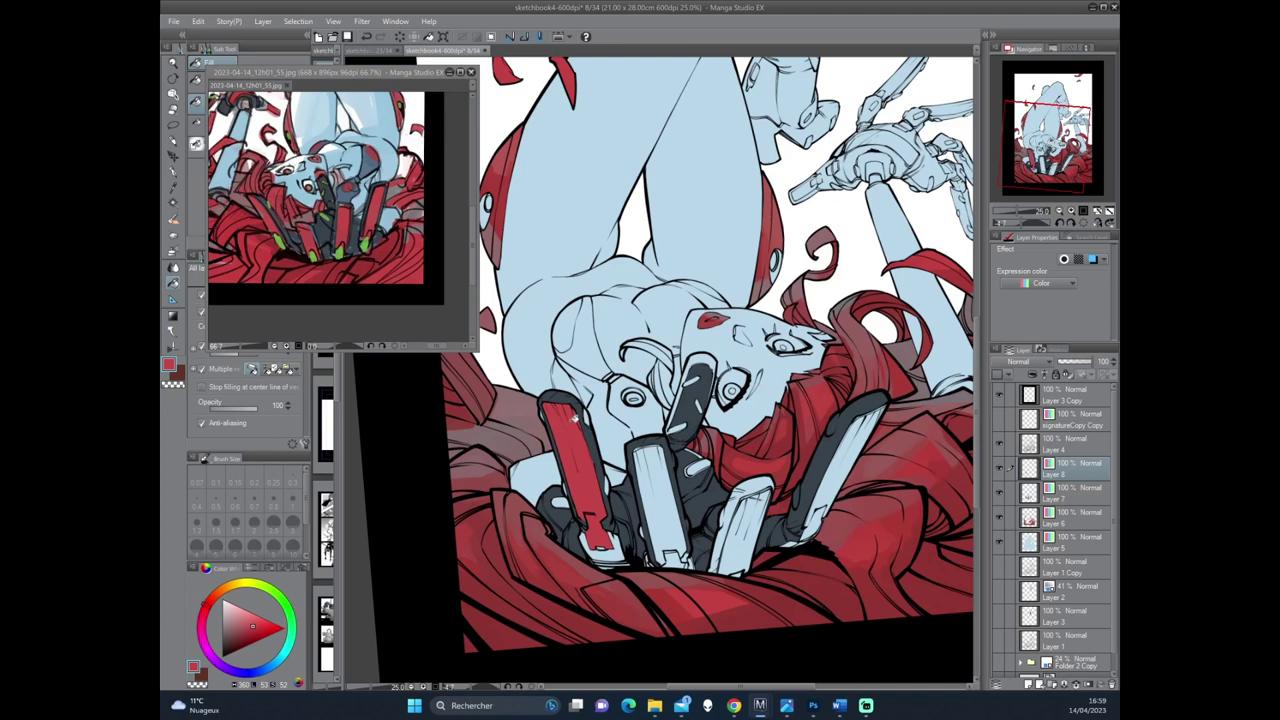
{"action": "left_click", "coordinate": [604, 545]}
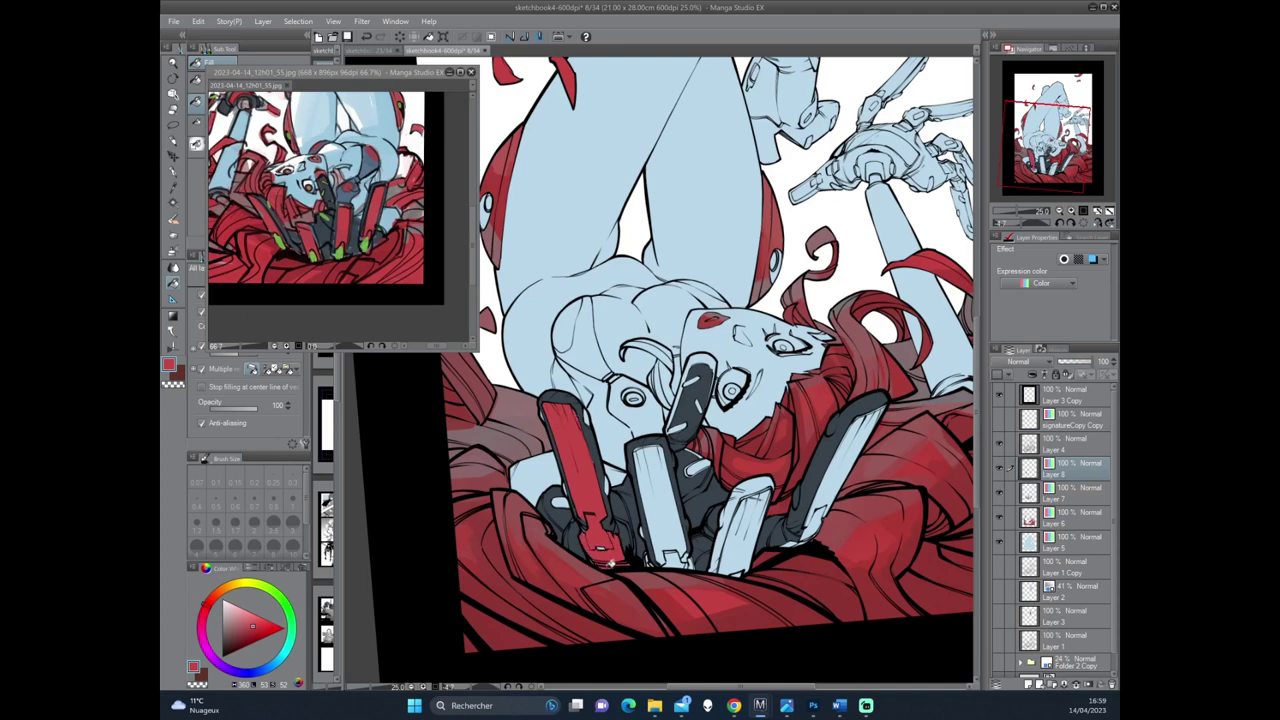
{"action": "left_click", "coordinate": [662, 505]}
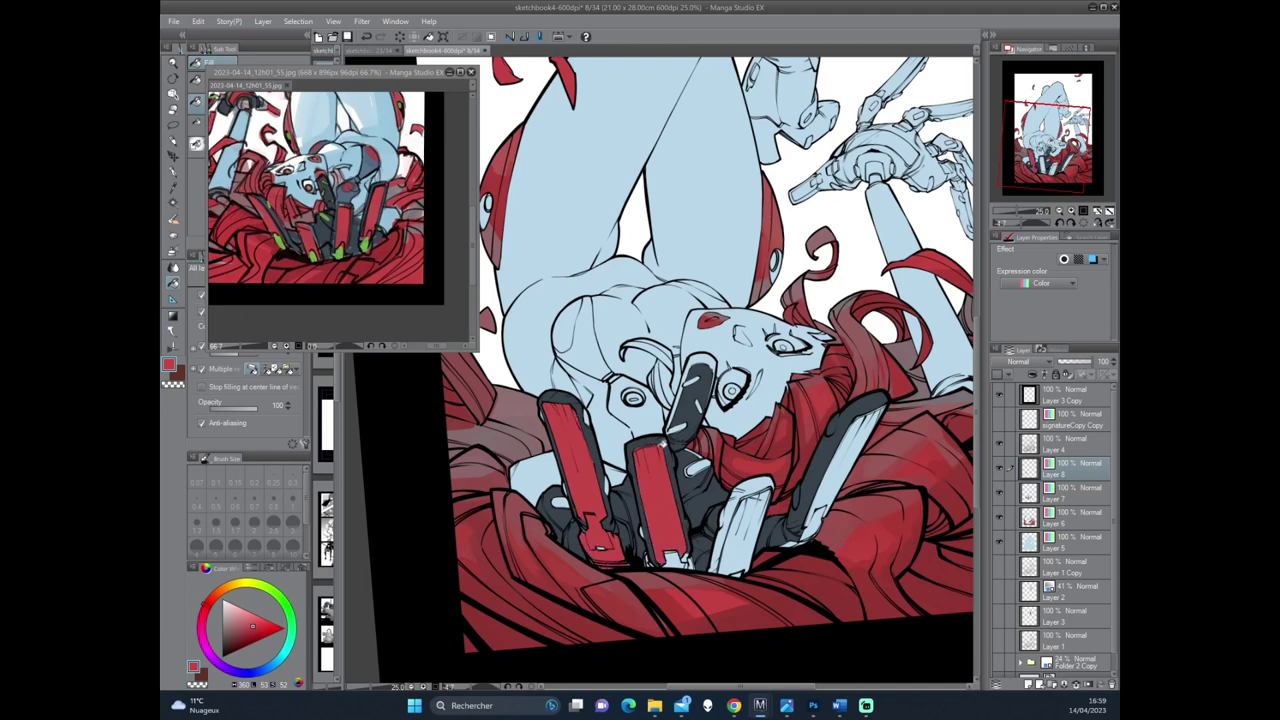
{"action": "left_click_drag", "start_coordinate": [668, 500], "coordinate": [640, 440]}
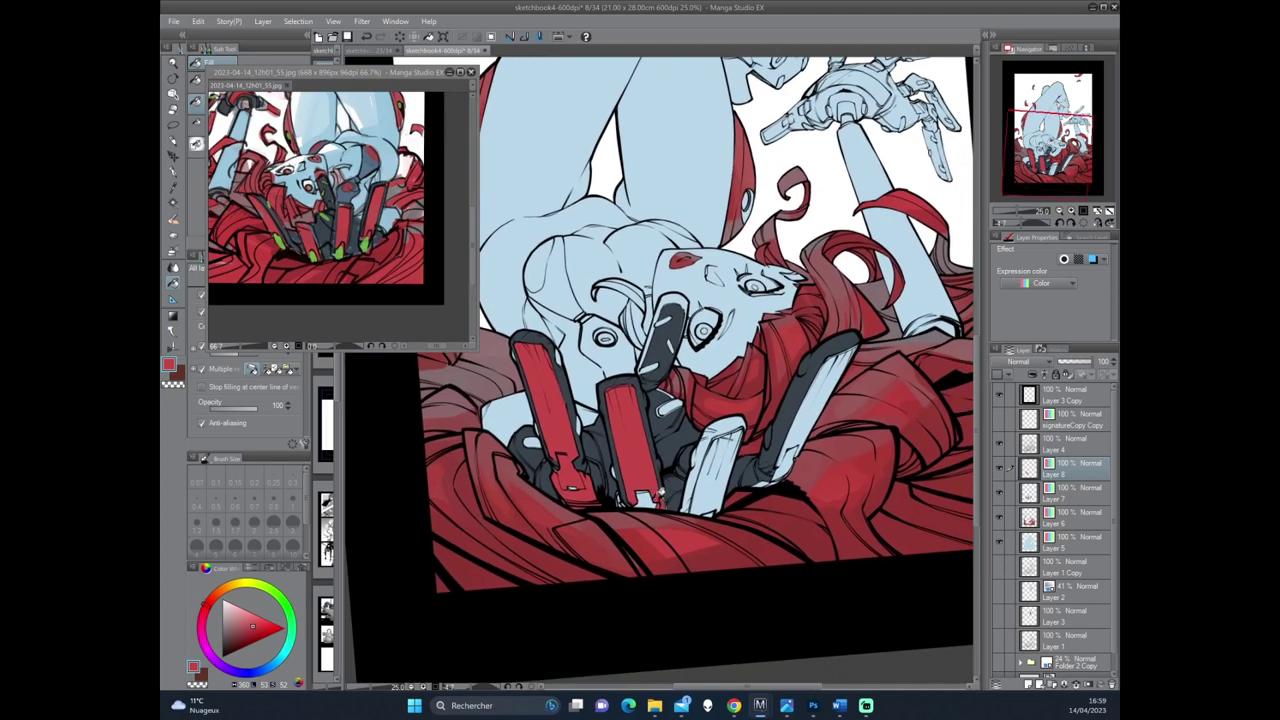
{"action": "left_click", "coordinate": [715, 470]}
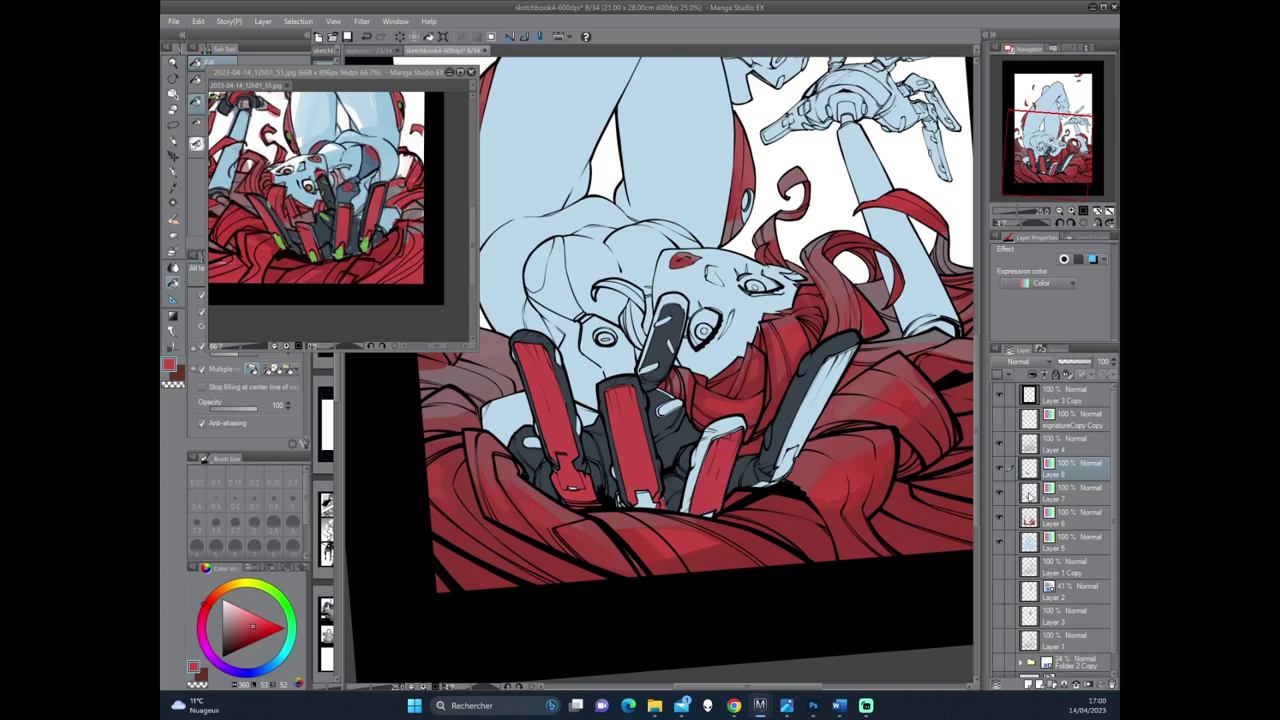
{"action": "left_click", "coordinate": [996, 487]}
{"action": "left_click", "coordinate": [722, 426], "text": "alt"}
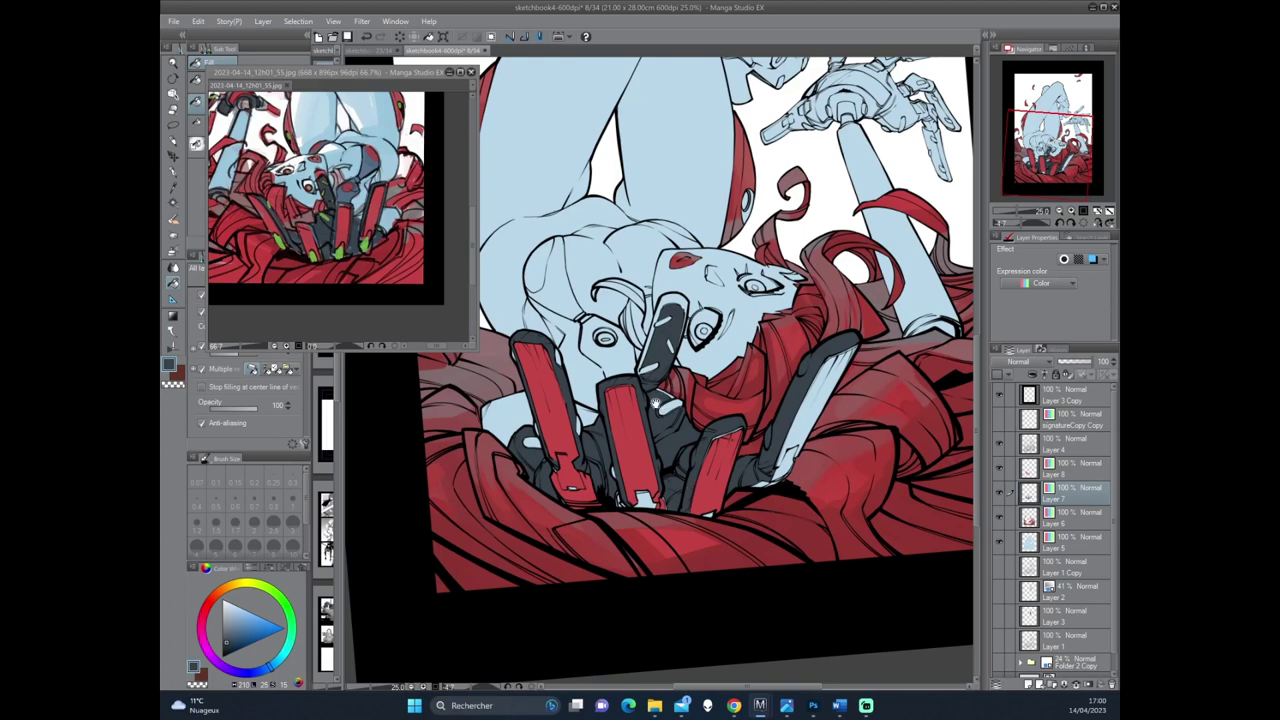
Review the drawing, reset the rotation, and add a new layer above Layer 8.
{"action": "scroll", "coordinate": [802, 317], "scroll_direction": "down", "scroll_amount": 1}
{"action": "scroll", "coordinate": [803, 316], "scroll_direction": "down", "scroll_amount": 1}
{"action": "left_click_drag", "start_coordinate": [803, 316], "coordinate": [760, 420]}
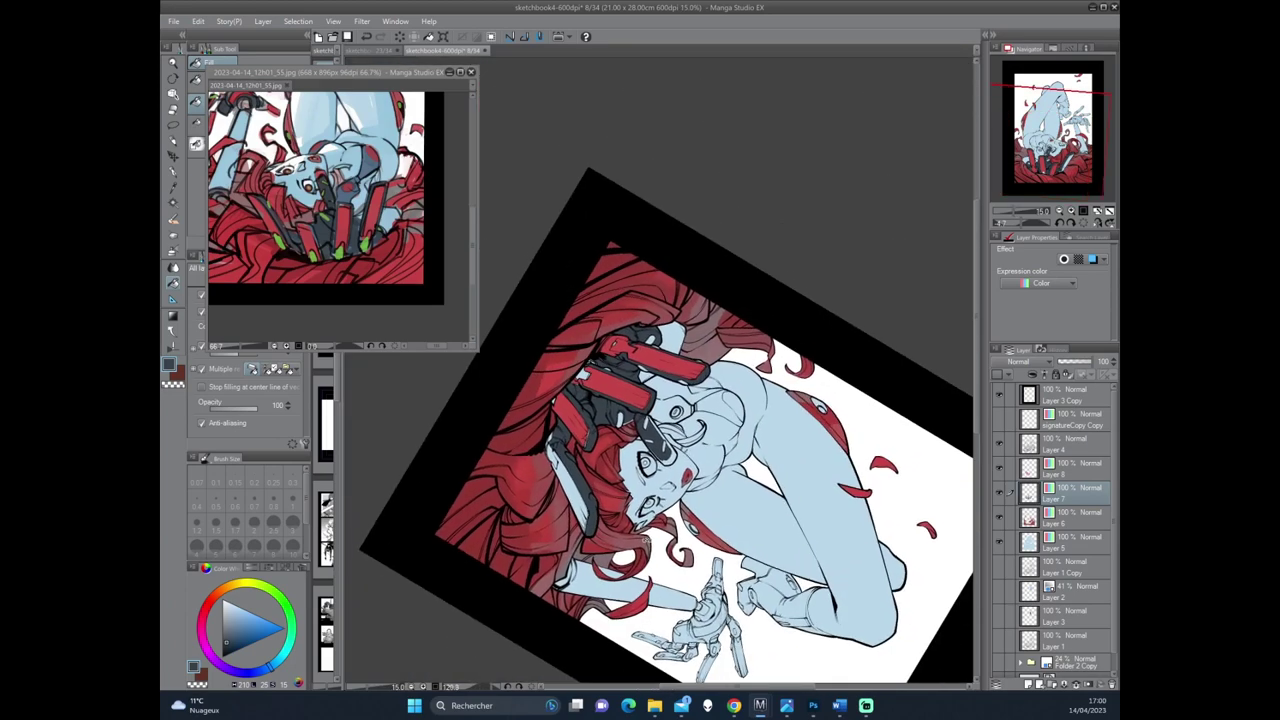
{"action": "key", "text": "ctrl+0"}
{"action": "key", "text": "alt+bracketright"}
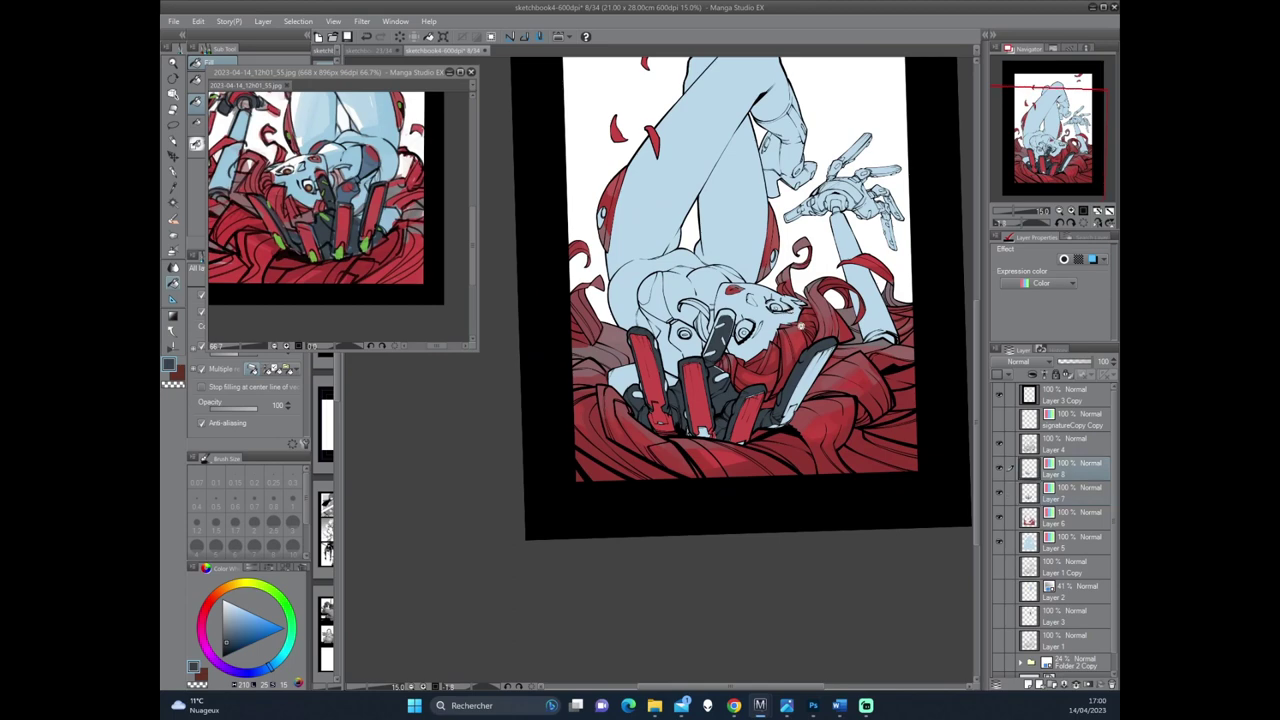
{"action": "scroll", "coordinate": [796, 350], "scroll_direction": "up", "scroll_amount": 1}
{"action": "scroll", "coordinate": [796, 352], "scroll_direction": "up", "scroll_amount": 1}
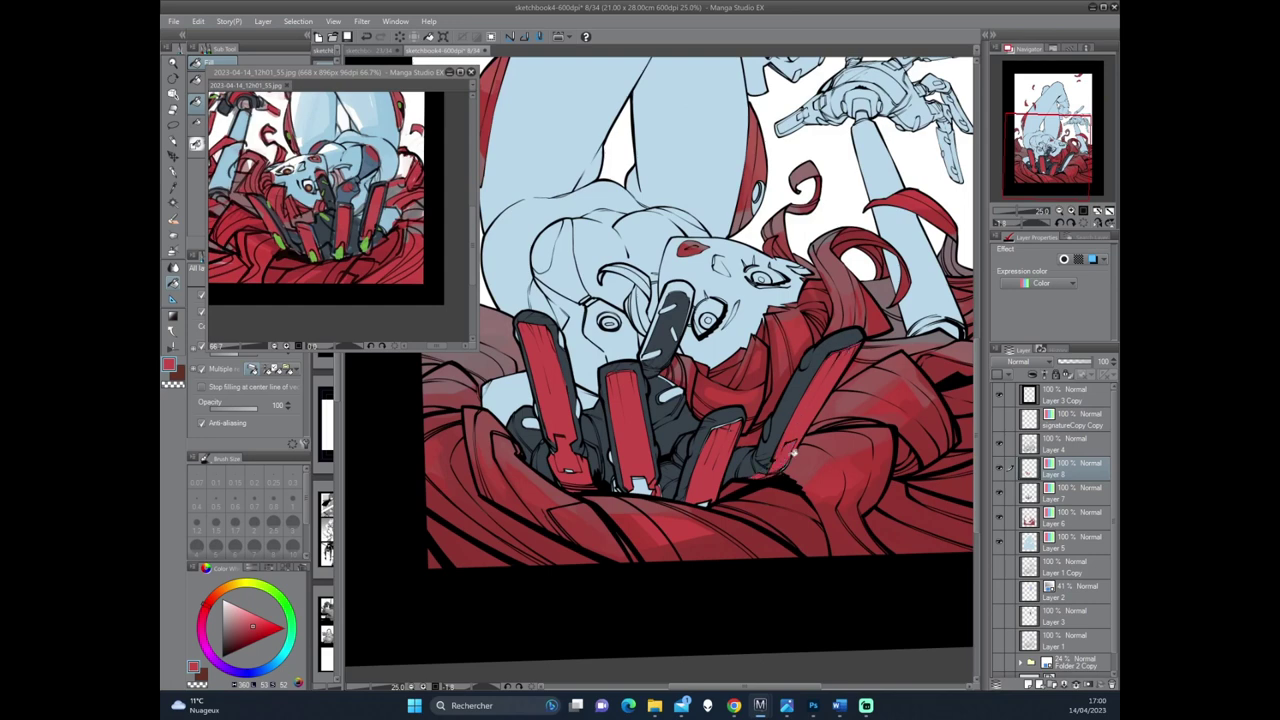
{"action": "left_click_drag", "start_coordinate": [793, 448], "coordinate": [801, 498]}
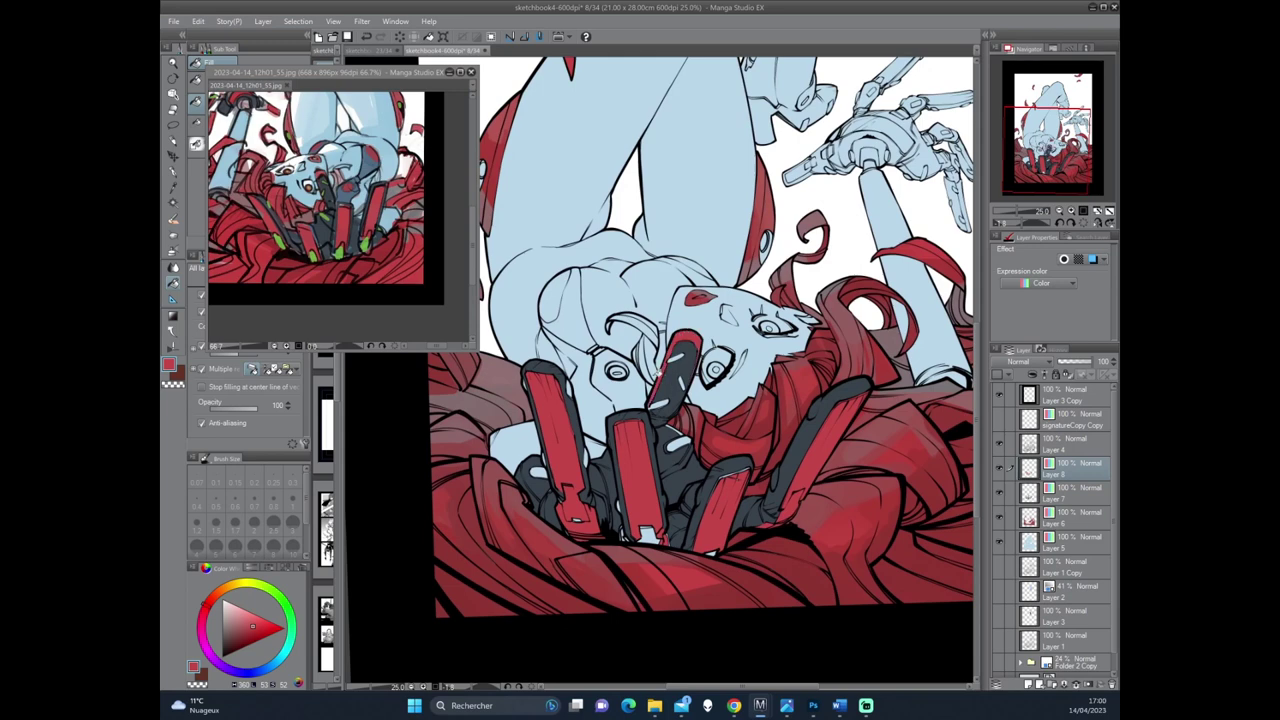
{"action": "left_click", "coordinate": [1030, 685]}
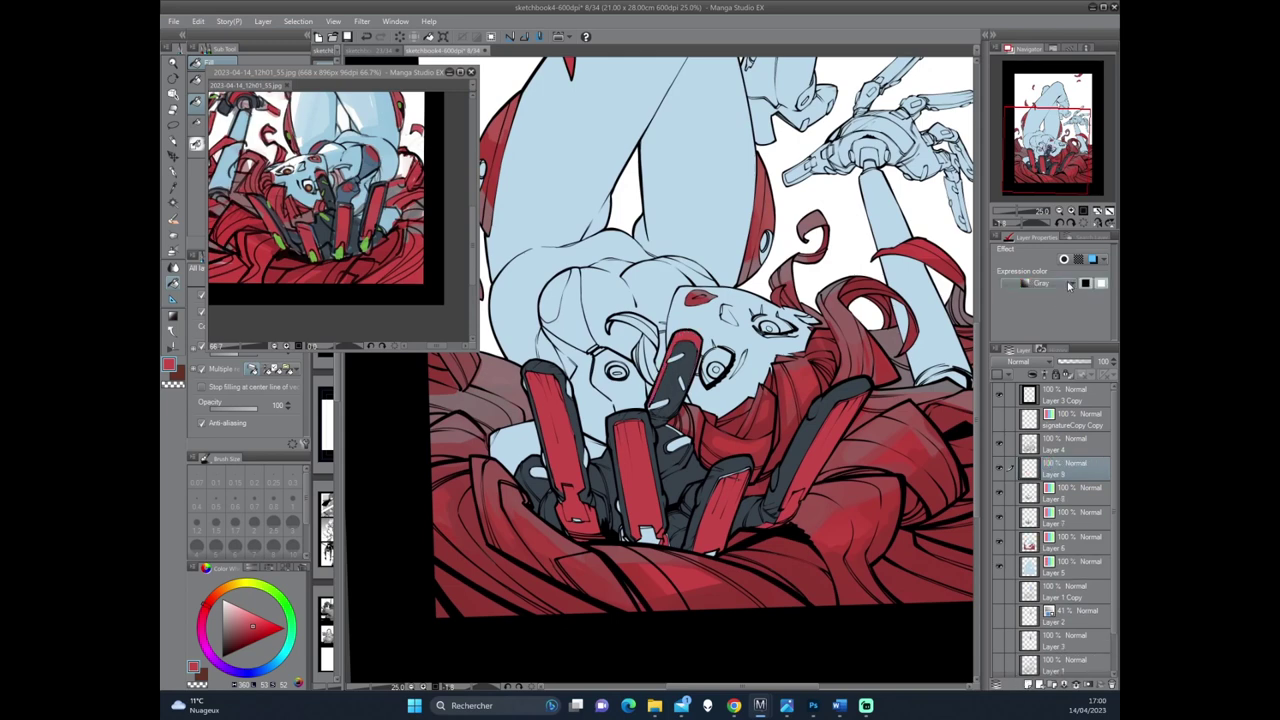
Set Layer 9 to Color, sample the reference green, and fill the first hand lights.
{"action": "left_click", "coordinate": [1040, 283]}
{"action": "left_click", "coordinate": [1040, 298]}
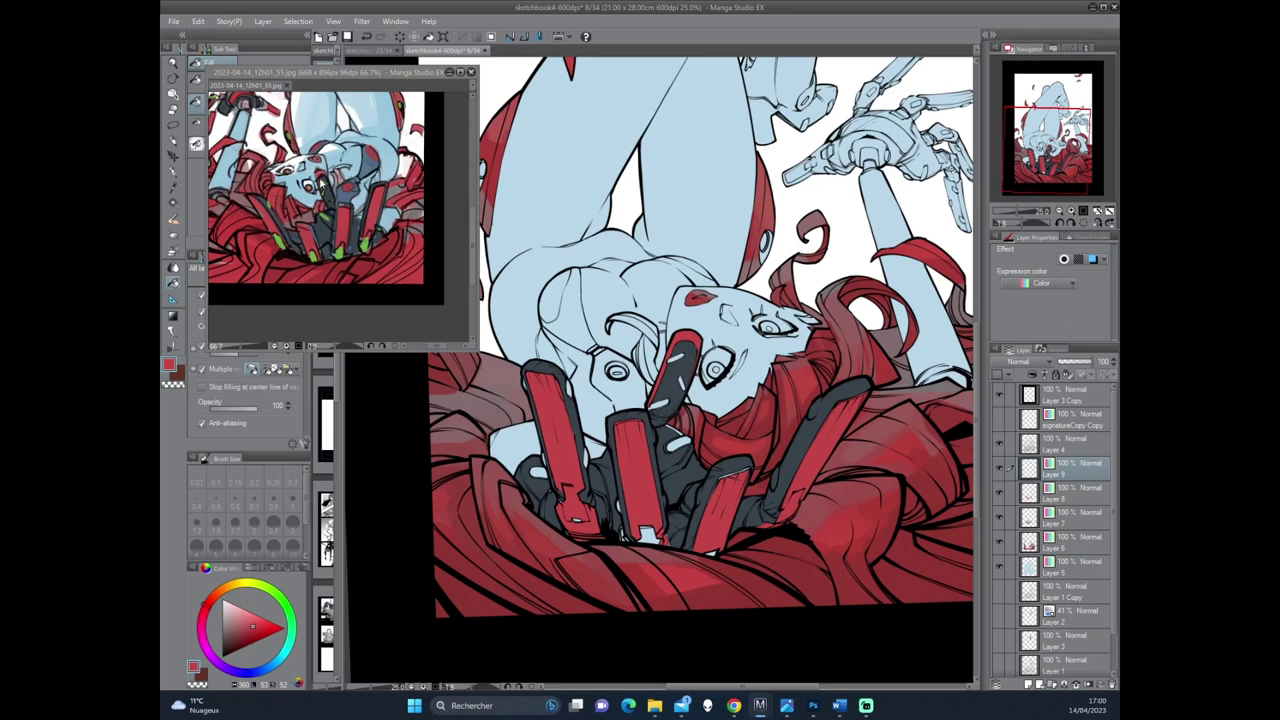
{"action": "left_click", "coordinate": [340, 252]}
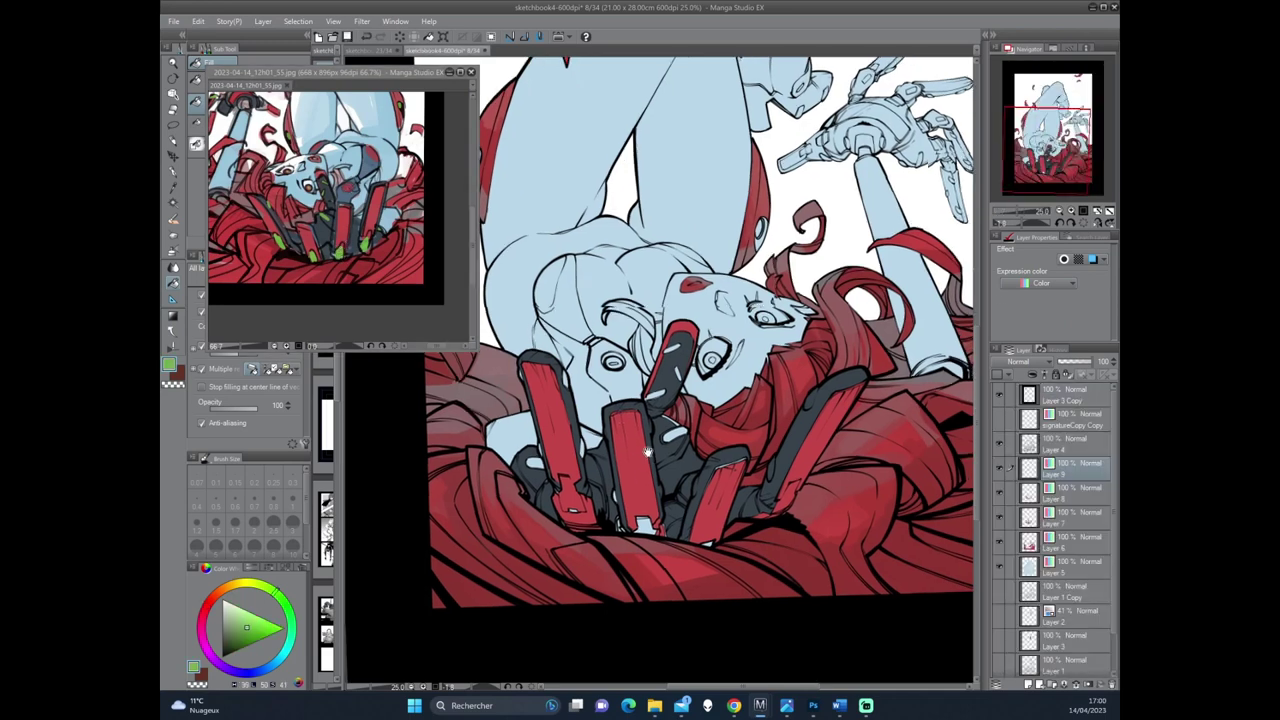
{"action": "scroll", "coordinate": [640, 470], "scroll_direction": "down", "scroll_amount": 1}
{"action": "left_click", "coordinate": [636, 477]}
{"action": "left_click", "coordinate": [703, 491]}
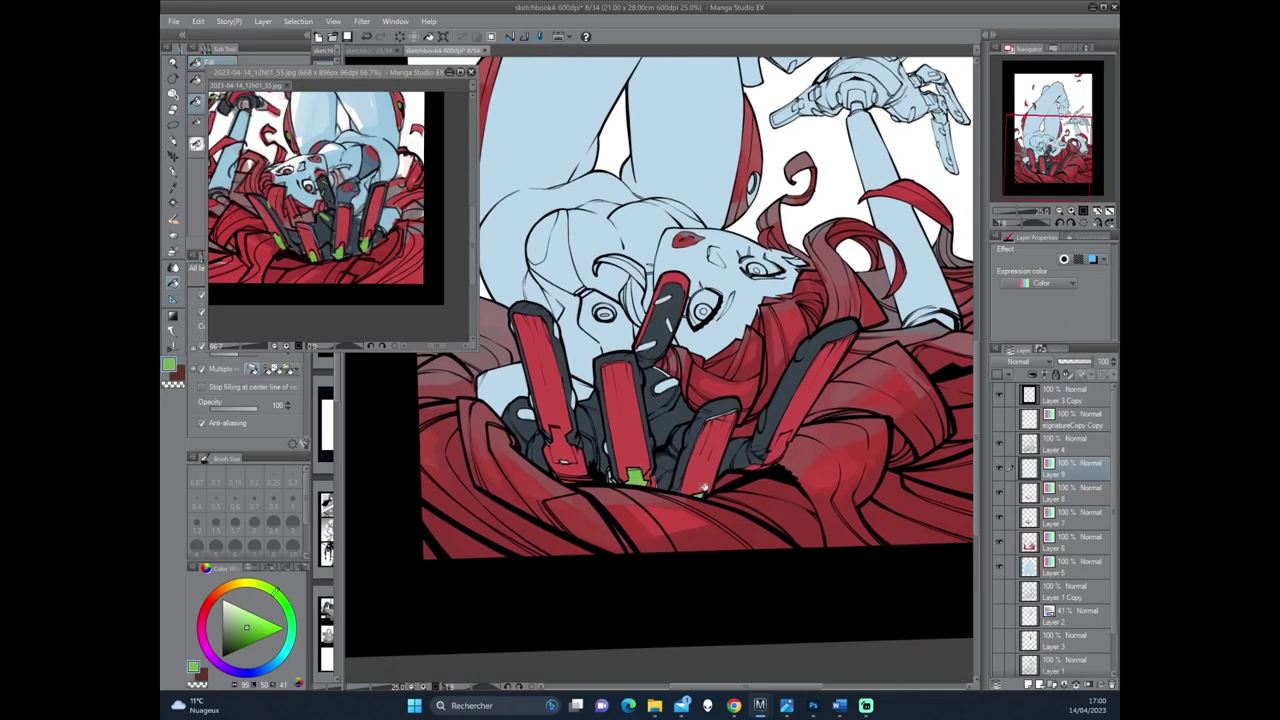
{"action": "left_click", "coordinate": [778, 448]}
Add green light dots along the central finger, undoing an oversized fill.
{"action": "left_click", "coordinate": [668, 385]}
{"action": "left_click", "coordinate": [665, 352]}
{"action": "left_click", "coordinate": [648, 343]}
{"action": "left_click", "coordinate": [666, 297]}
{"action": "left_click", "coordinate": [675, 320]}
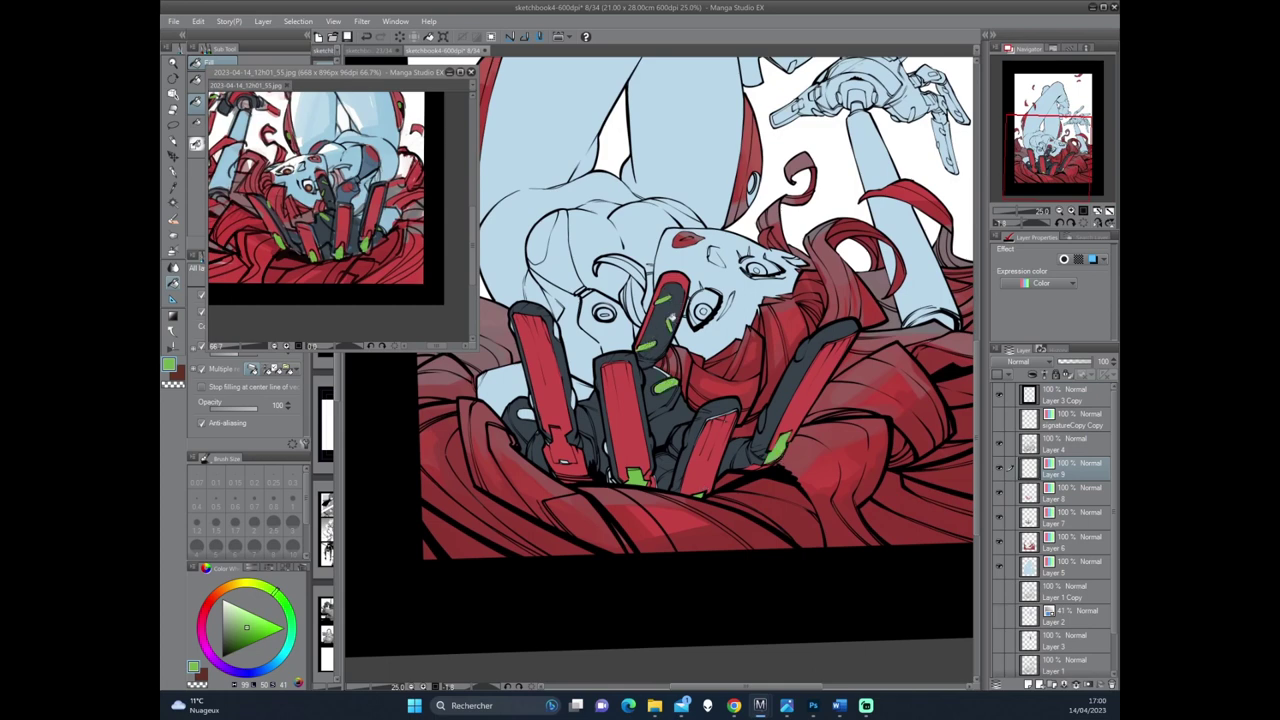
{"action": "left_click", "coordinate": [565, 328]}
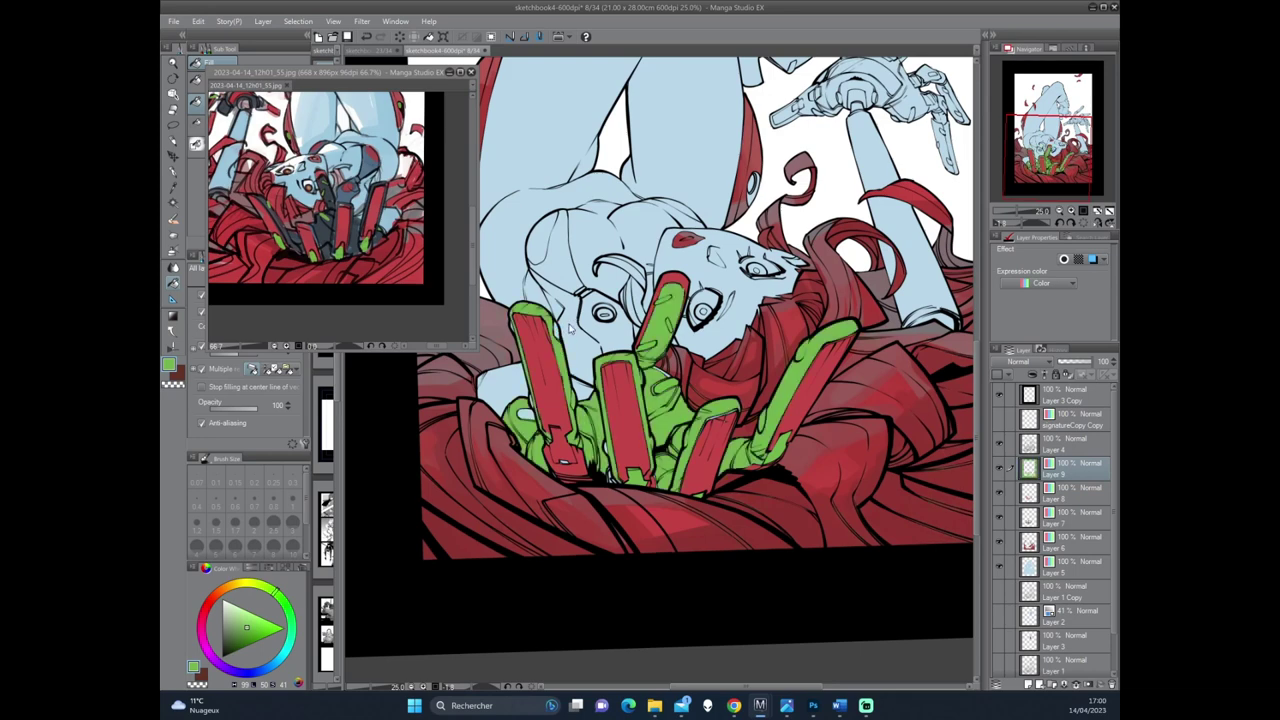
{"action": "key", "text": "ctrl+z"}
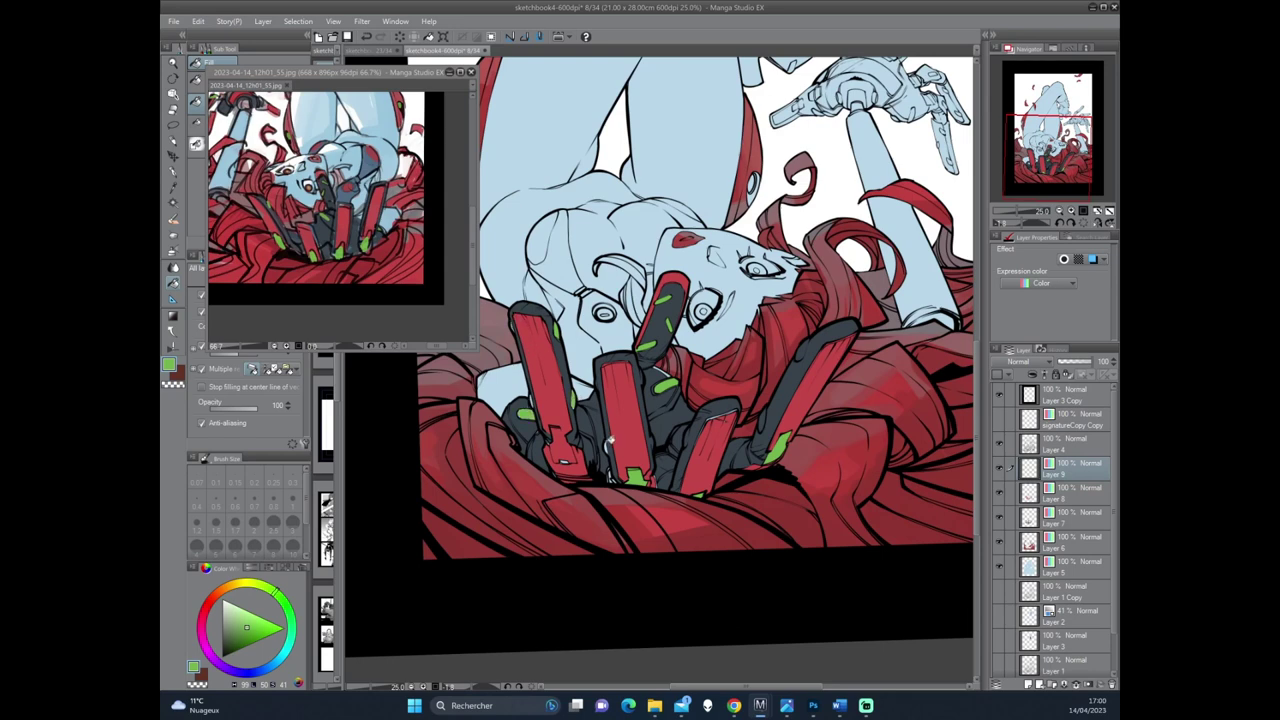
Paint green highlight strokes on the dark finger edges with the pen.
{"action": "key", "text": "p"}
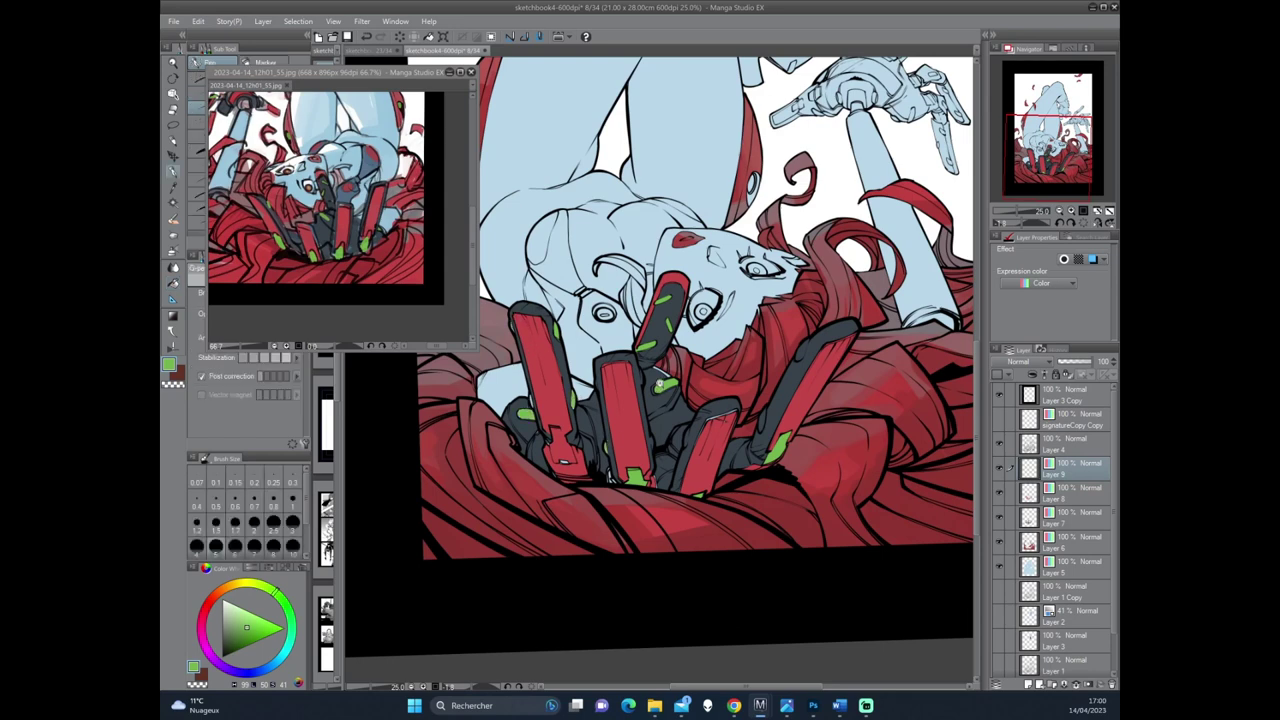
{"action": "scroll", "coordinate": [603, 438], "scroll_direction": "up", "scroll_amount": 2}
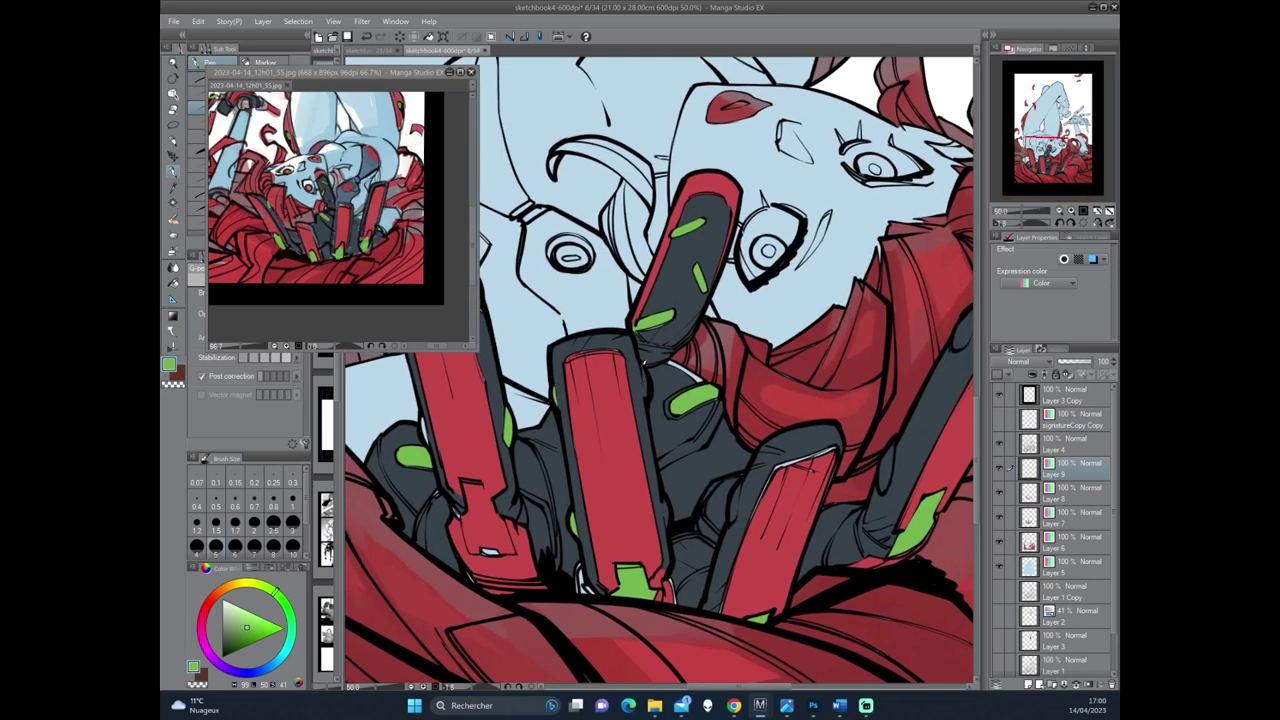
{"action": "left_click_drag", "start_coordinate": [669, 426], "coordinate": [645, 336]}
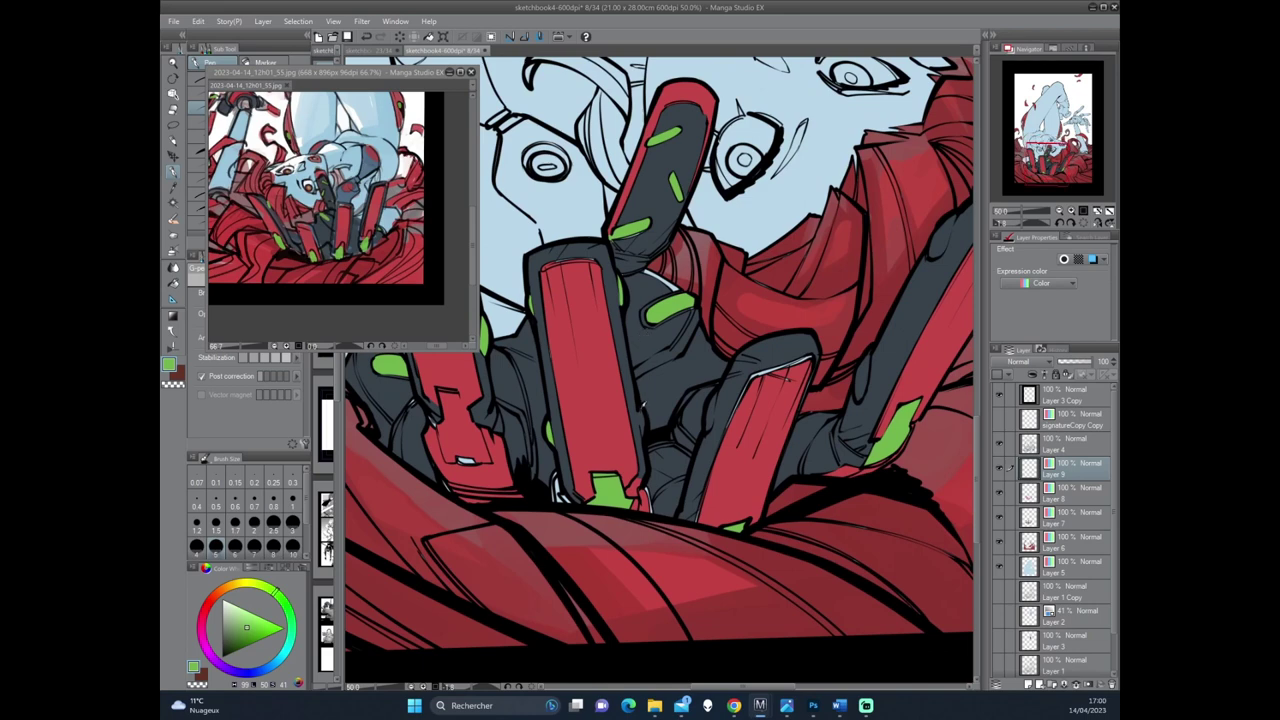
{"action": "mouse_move", "coordinate": [710, 426]}
{"action": "left_mouse_down"}
{"action": "mouse_move", "coordinate": [712, 398]}
{"action": "mouse_move", "coordinate": [592, 448]}
{"action": "left_mouse_up"}
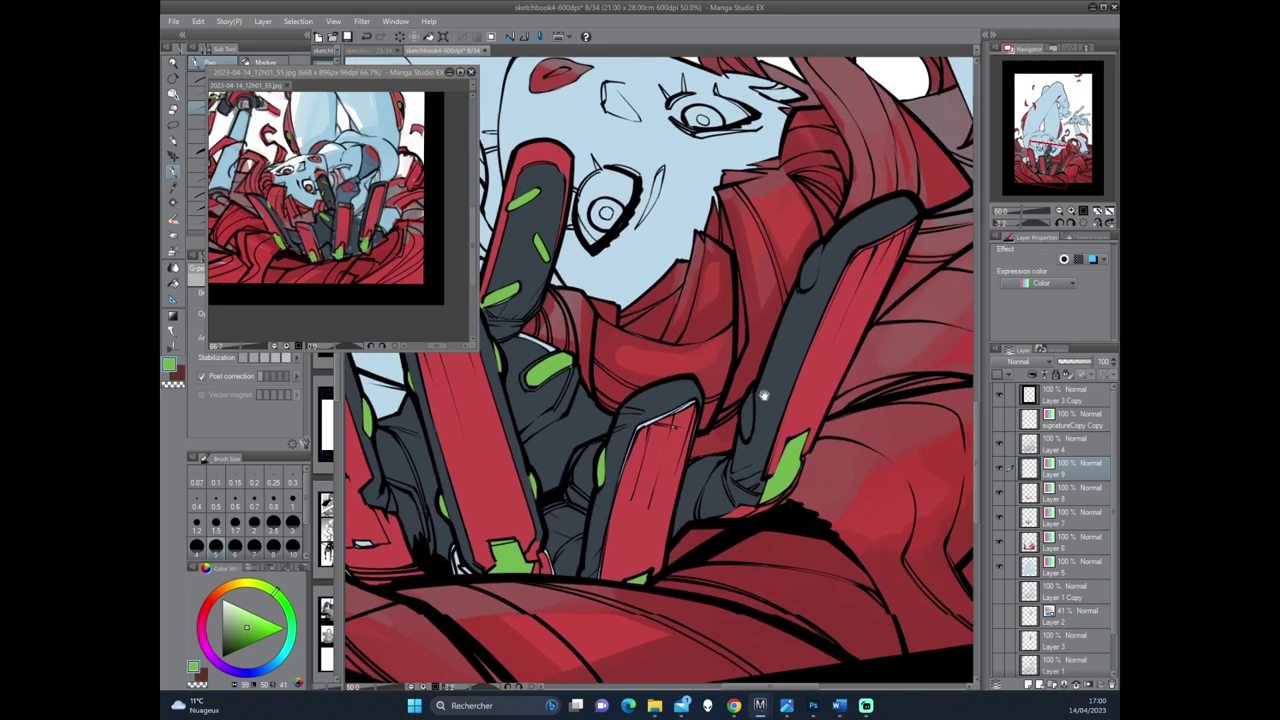
{"action": "left_click_drag", "start_coordinate": [736, 430], "coordinate": [736, 400]}
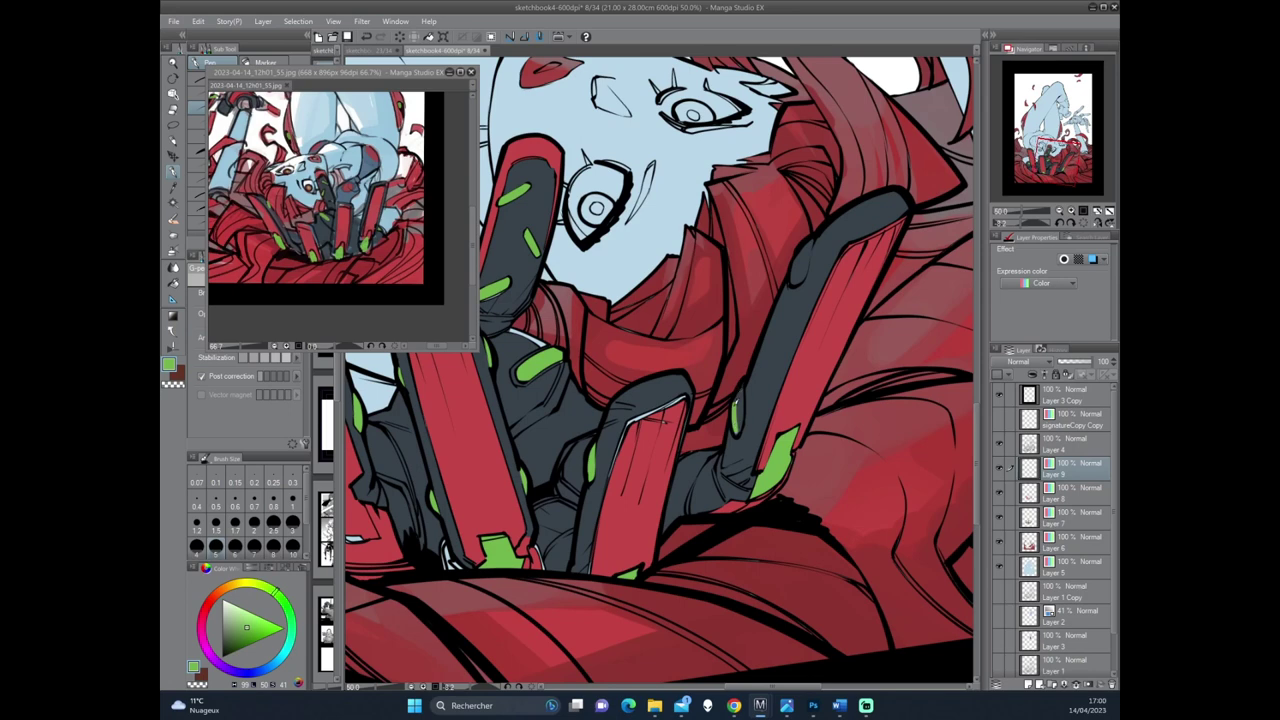
Zoom out and rotate the canvas back to its original orientation for review.
{"action": "mouse_move", "coordinate": [812, 290]}
{"action": "left_mouse_down"}
{"action": "mouse_move", "coordinate": [770, 346]}
{"action": "mouse_move", "coordinate": [770, 302]}
{"action": "mouse_move", "coordinate": [767, 318]}
{"action": "left_mouse_up"}
{"action": "scroll", "coordinate": [660, 370], "scroll_direction": "down", "scroll_amount": 2}
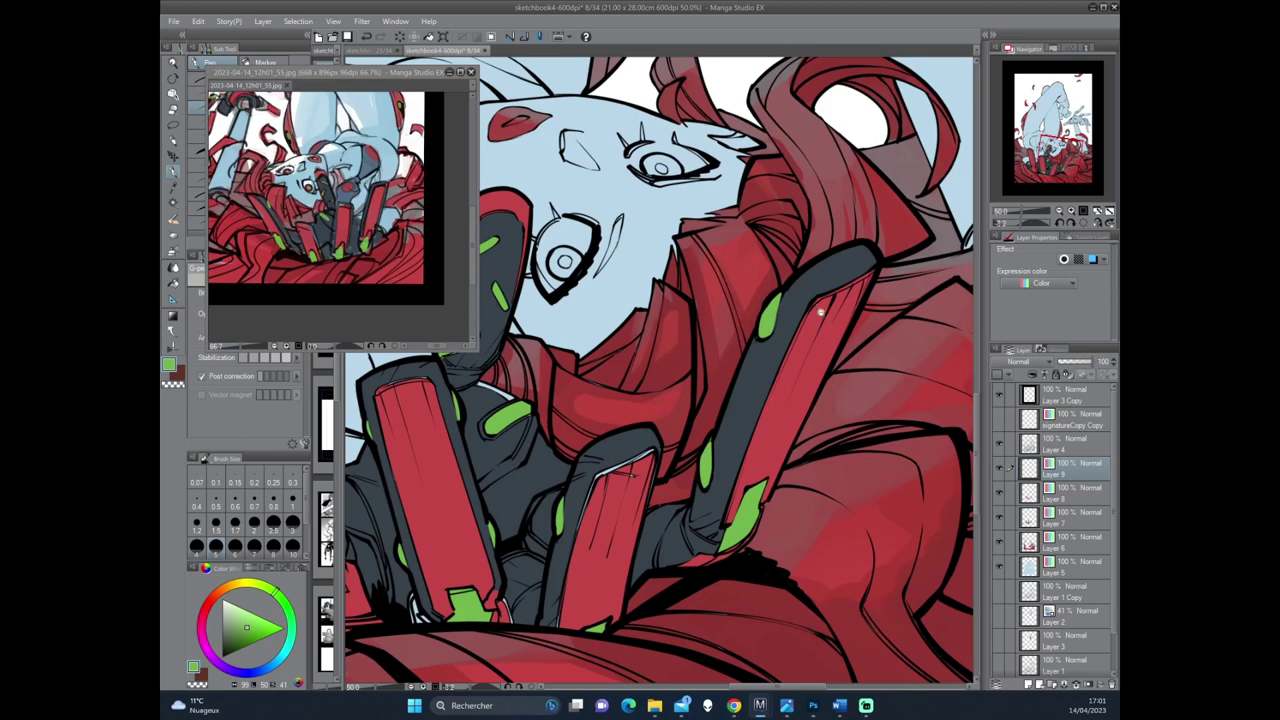
{"action": "left_click_drag", "start_coordinate": [439, 542], "coordinate": [431, 518]}
{"action": "left_click_drag", "start_coordinate": [708, 525], "coordinate": [652, 512]}
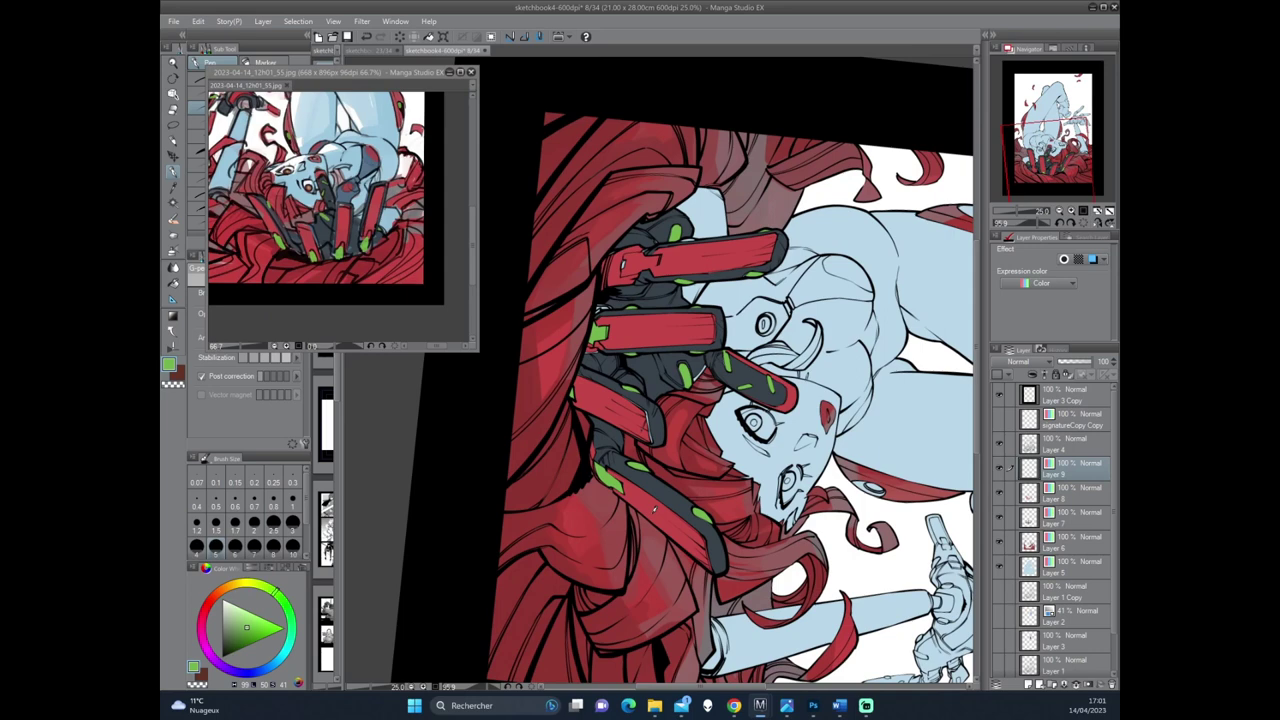
{"action": "left_click_drag", "start_coordinate": [653, 510], "coordinate": [743, 375]}
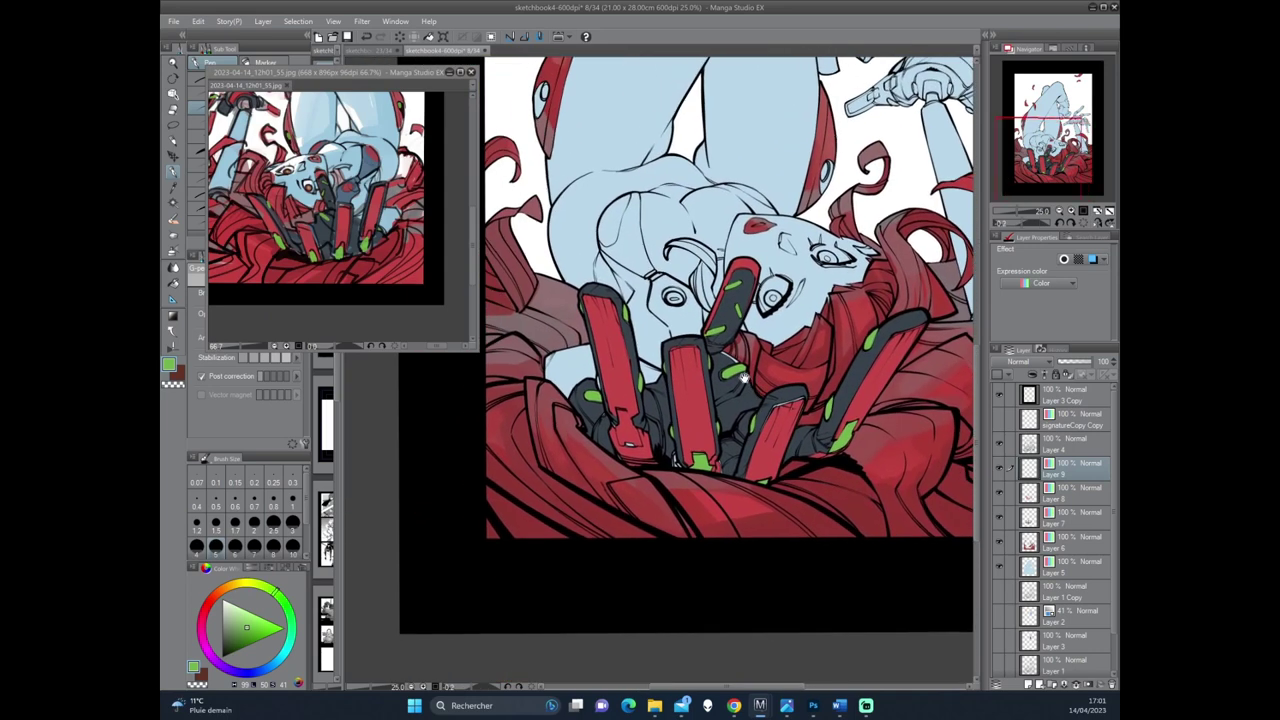
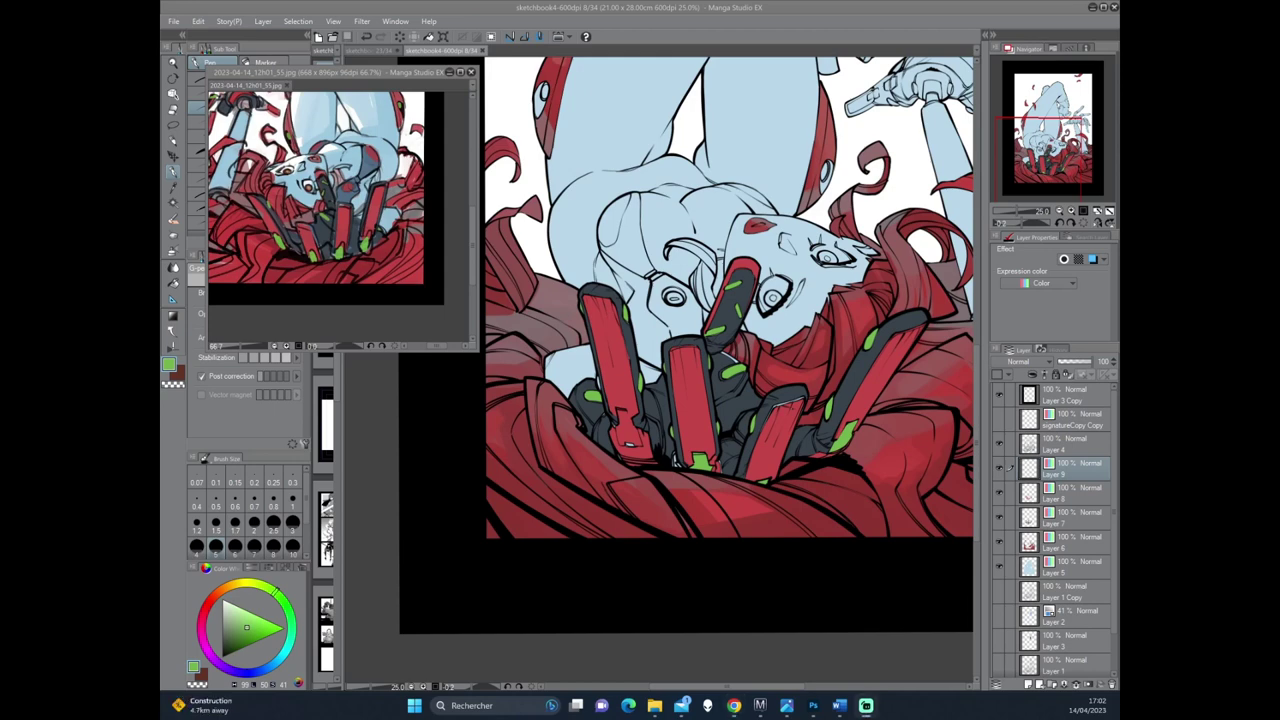
Add a small red mark to the hair on Layer 8.
{"action": "left_click_drag", "start_coordinate": [727, 269], "coordinate": [731, 297]}
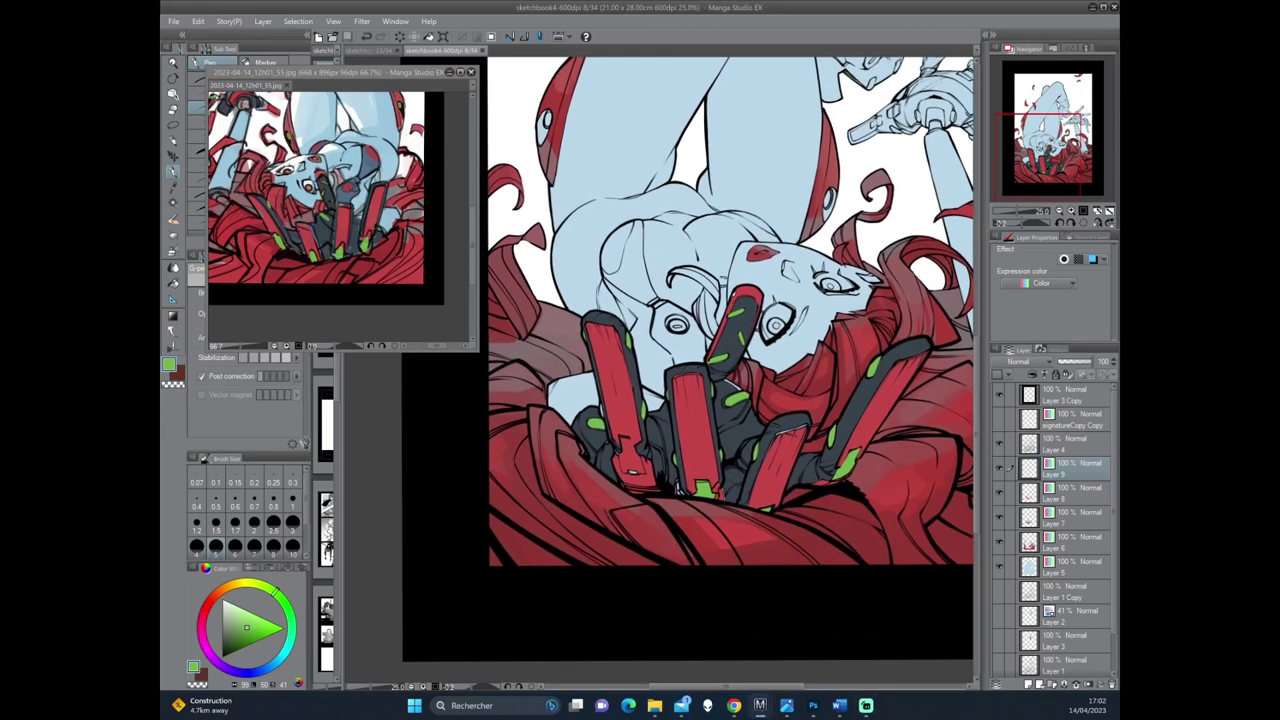
{"action": "left_click_drag", "start_coordinate": [732, 299], "coordinate": [726, 257]}
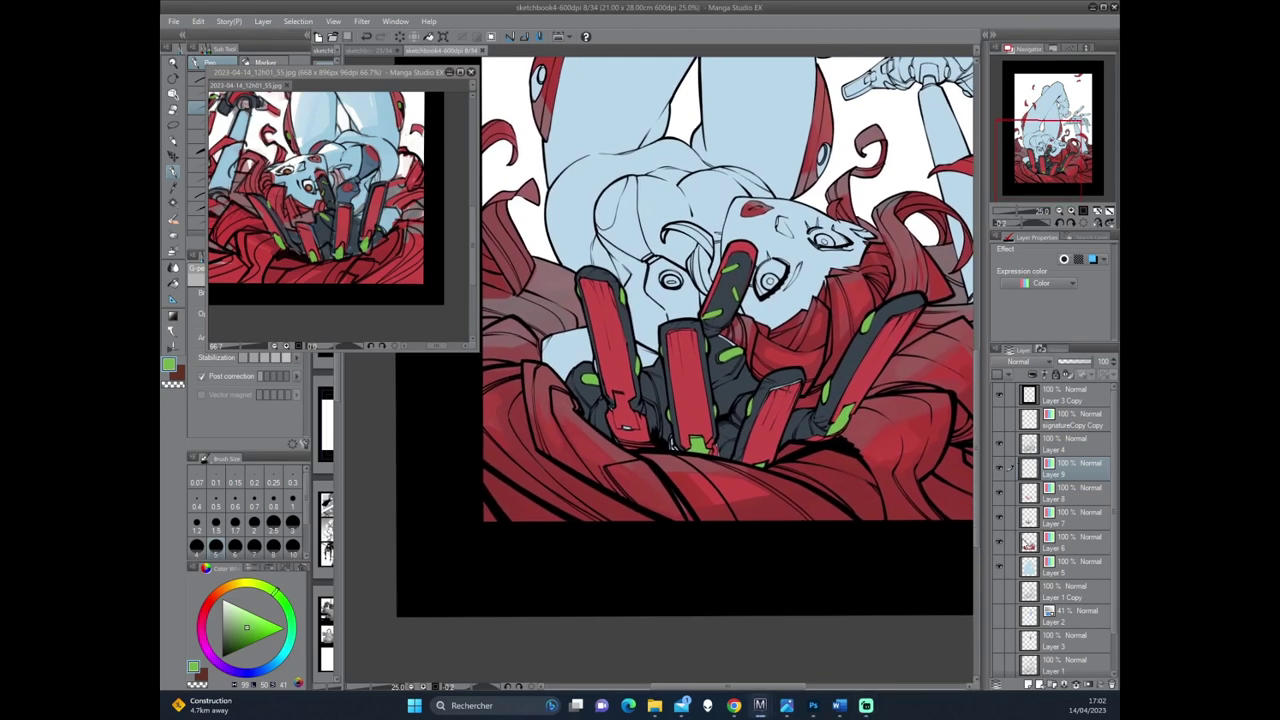
{"action": "left_click", "coordinate": [1027, 522]}
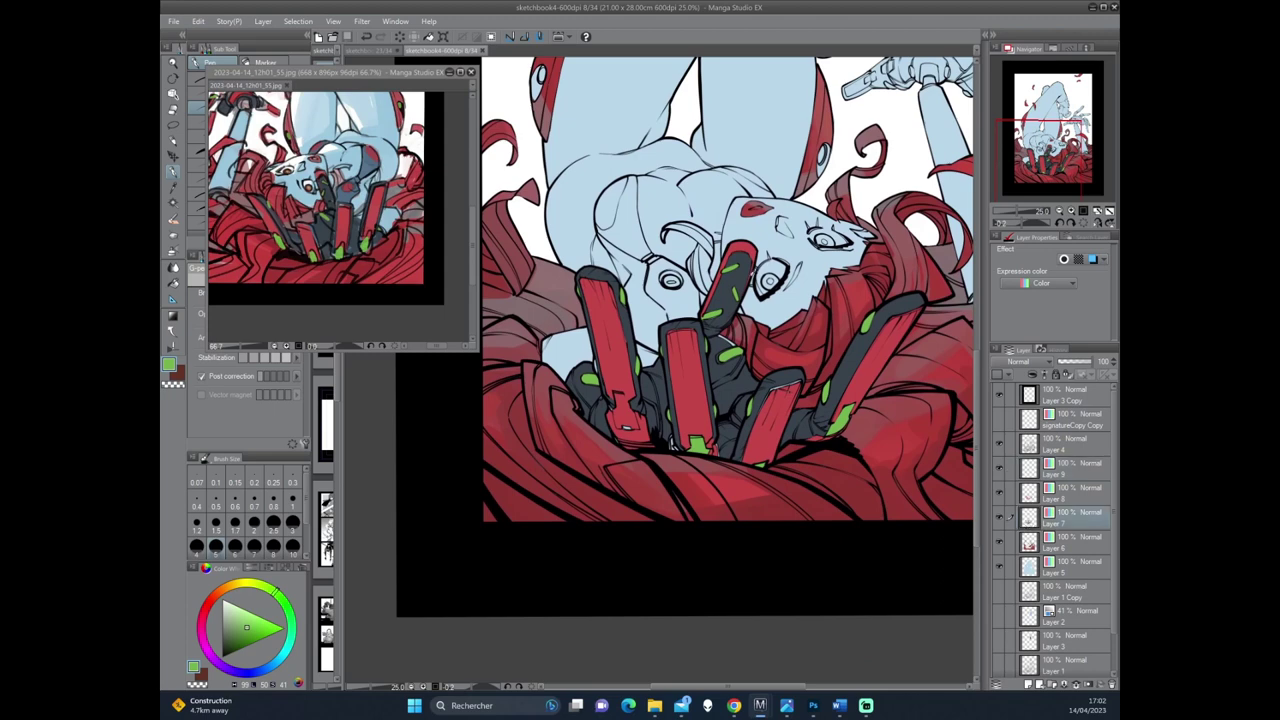
{"action": "left_click", "coordinate": [1027, 490]}
{"action": "left_click_drag", "start_coordinate": [814, 291], "coordinate": [800, 304]}
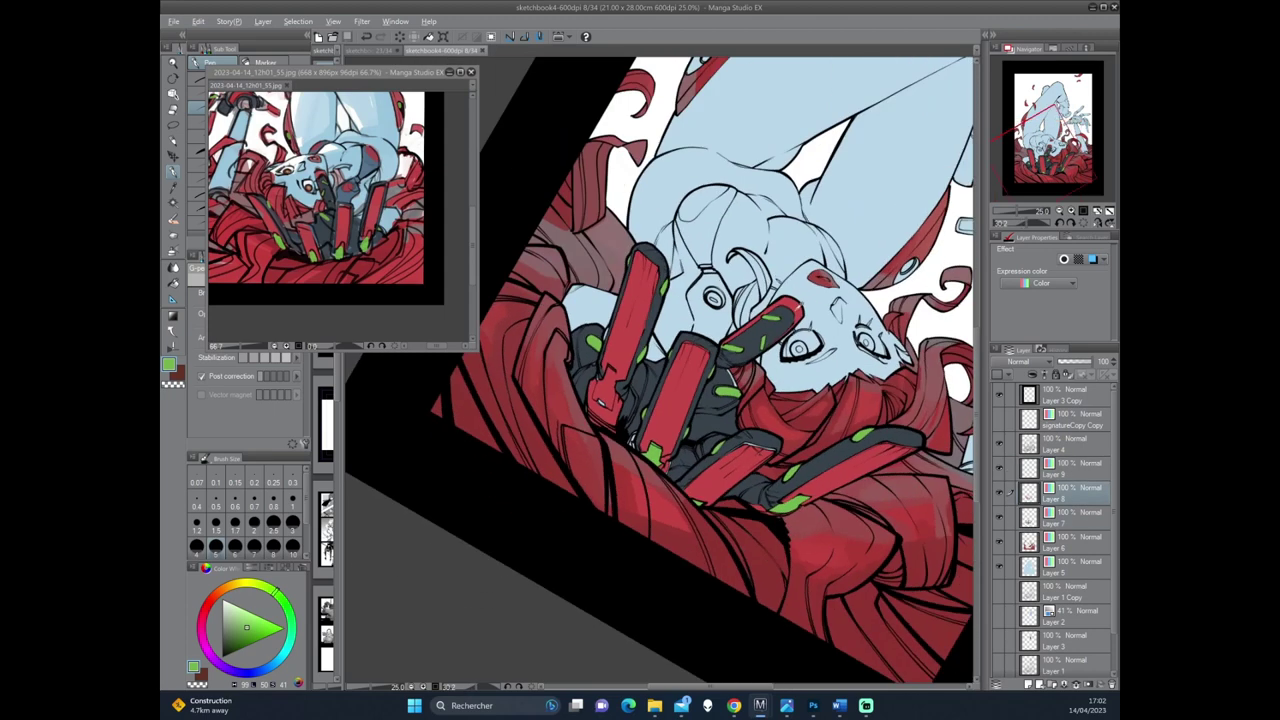
{"action": "left_click", "coordinate": [882, 320], "text": "alt"}
{"action": "key", "text": "minus"}
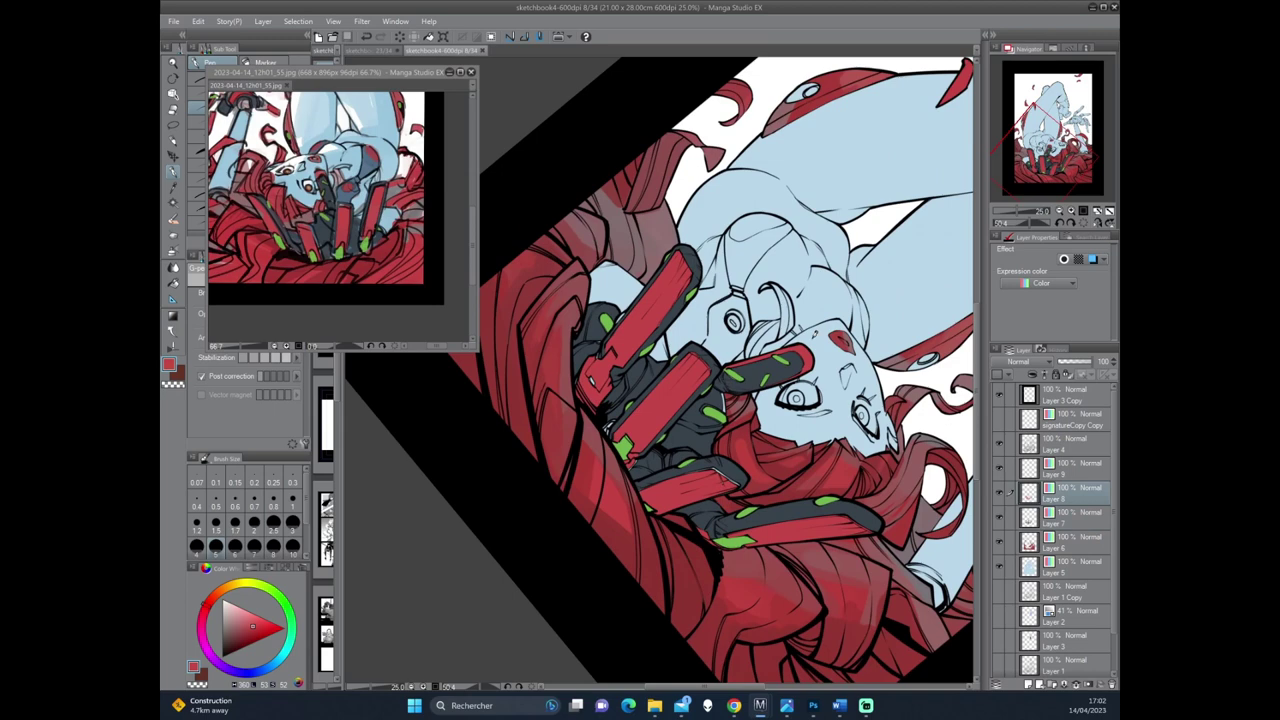
{"action": "left_click_drag", "start_coordinate": [718, 398], "coordinate": [727, 401]}
On Layer 6, fill the small hair gap and thin curl near the face with red.
{"action": "left_click", "coordinate": [1070, 541]}
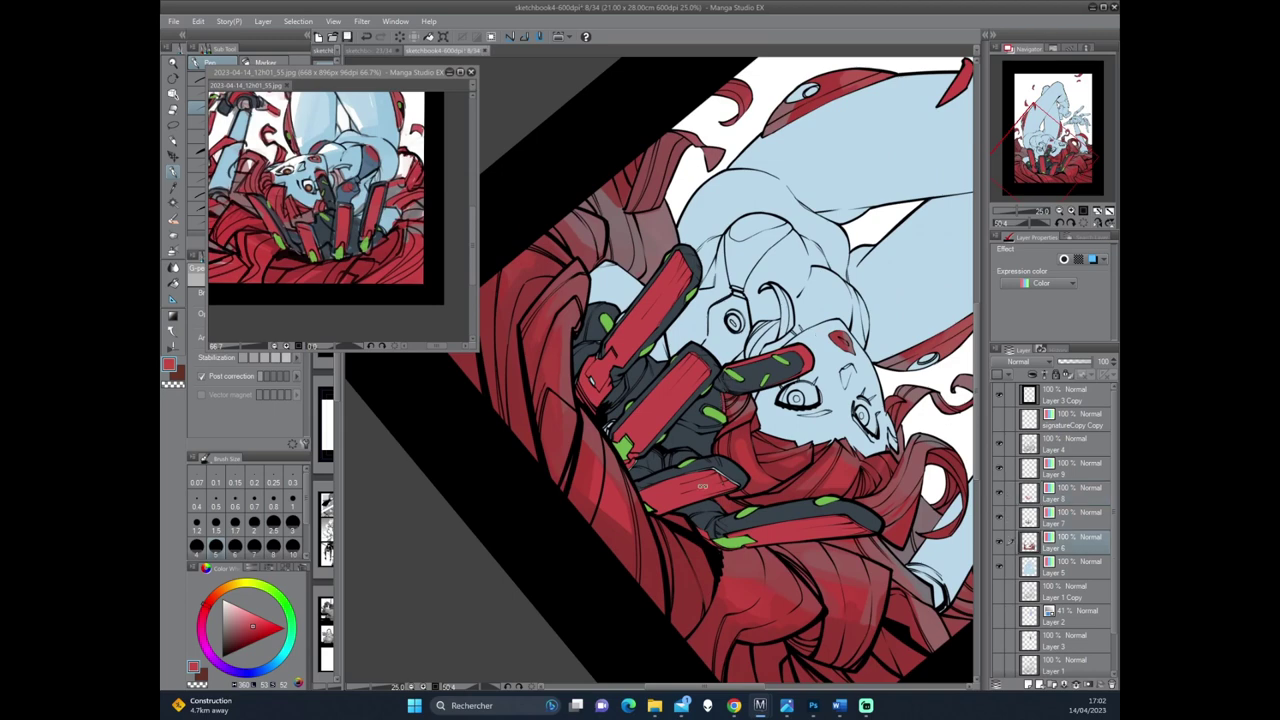
{"action": "key", "text": "minus"}
{"action": "key", "text": "g"}
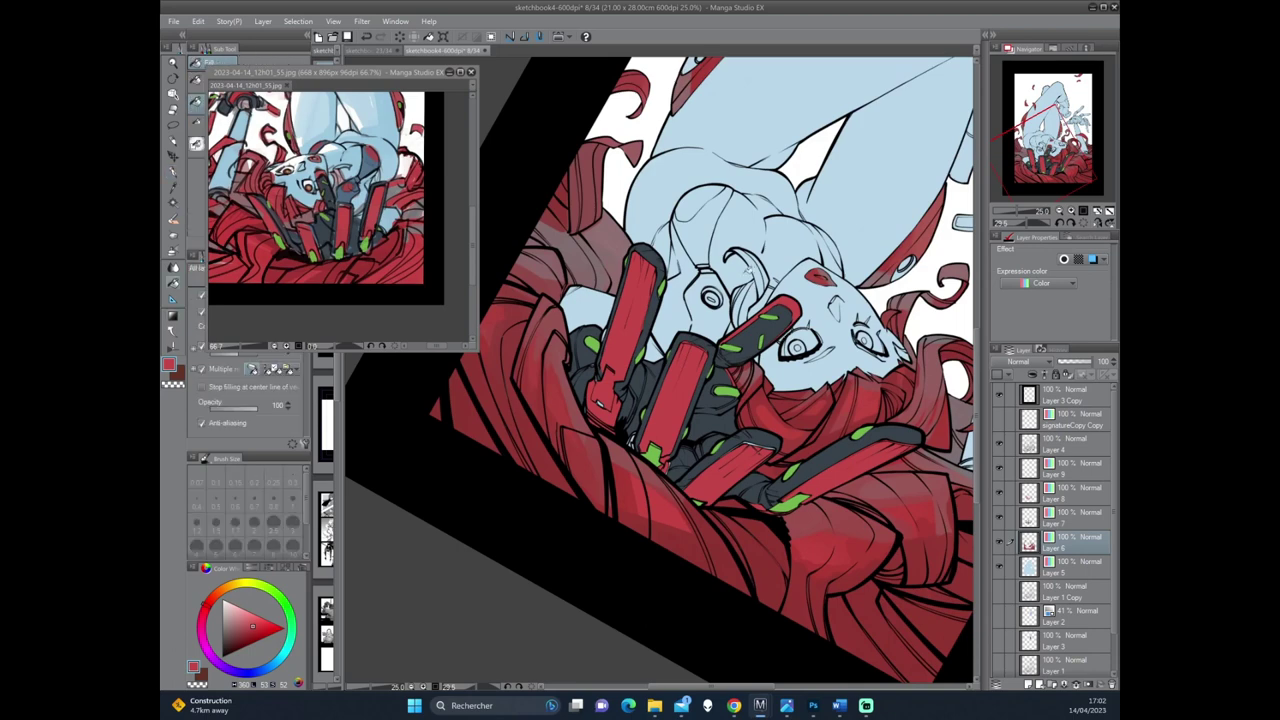
{"action": "left_click", "coordinate": [745, 298]}
{"action": "left_click", "coordinate": [758, 272]}
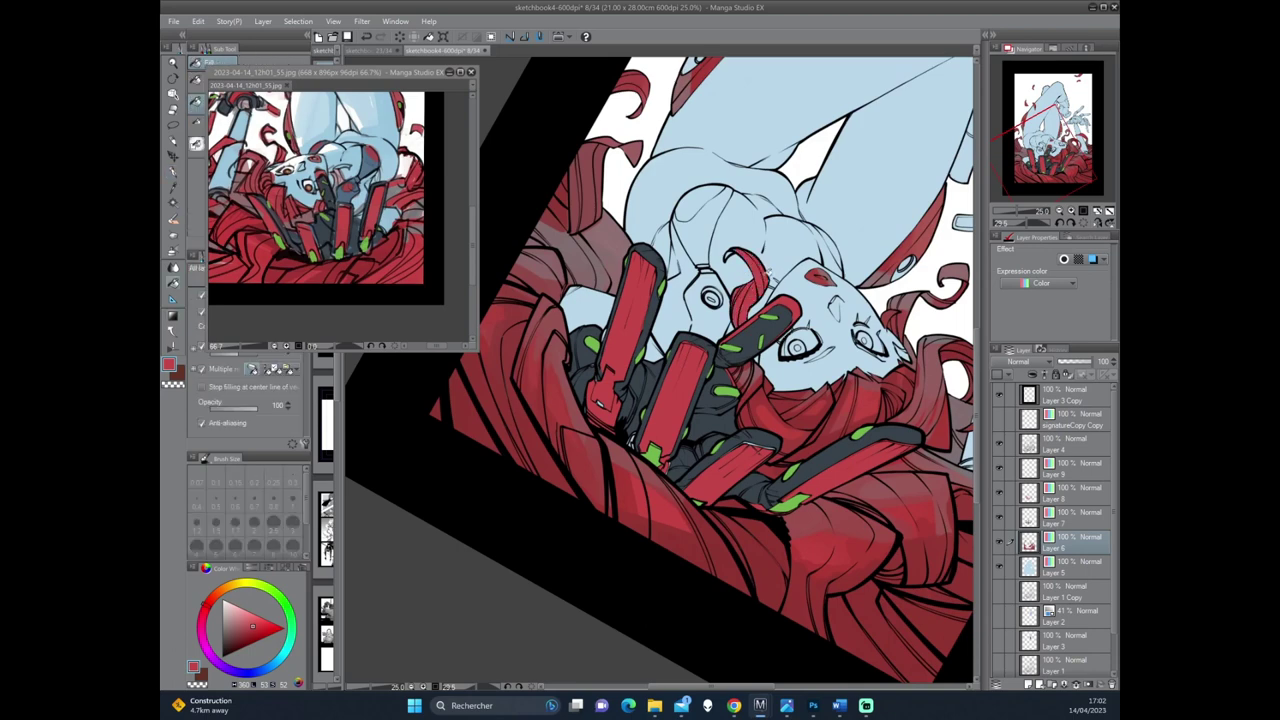
Add a new layer above Layer 6 and pick light blue as the colour.
{"action": "left_click_drag", "start_coordinate": [865, 209], "coordinate": [745, 545]}
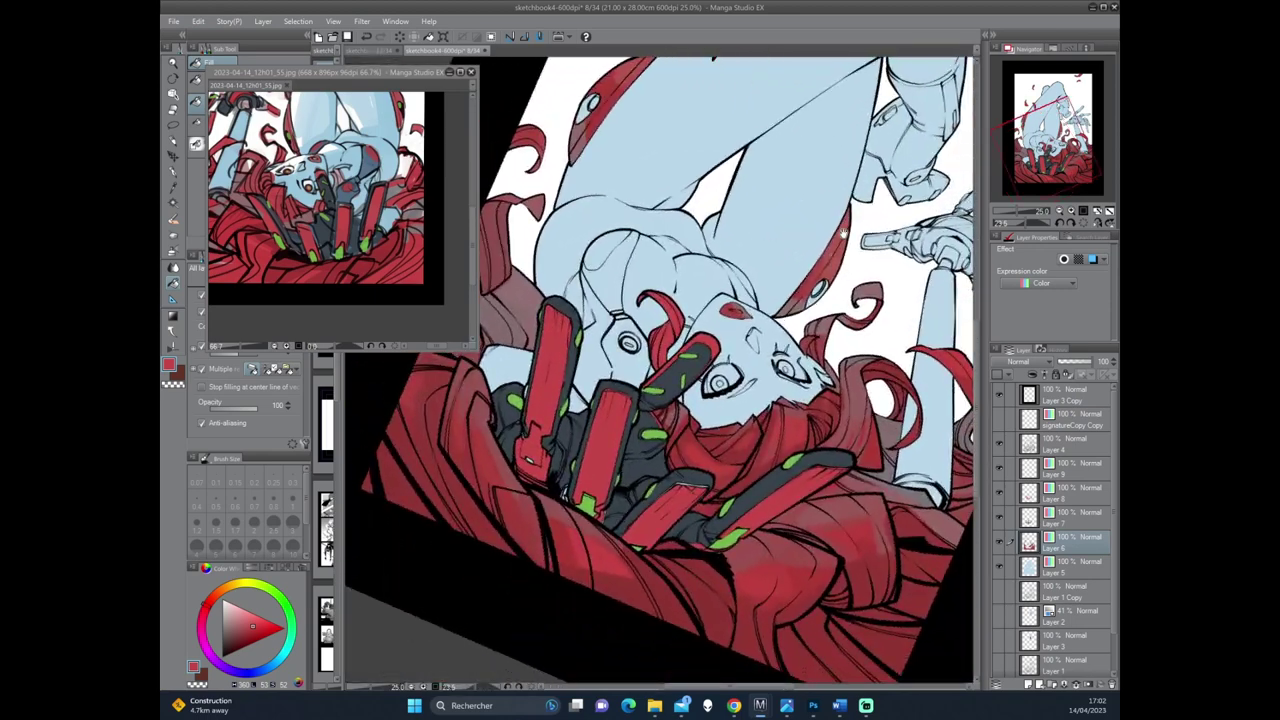
{"action": "left_click_drag", "start_coordinate": [772, 443], "coordinate": [789, 404]}
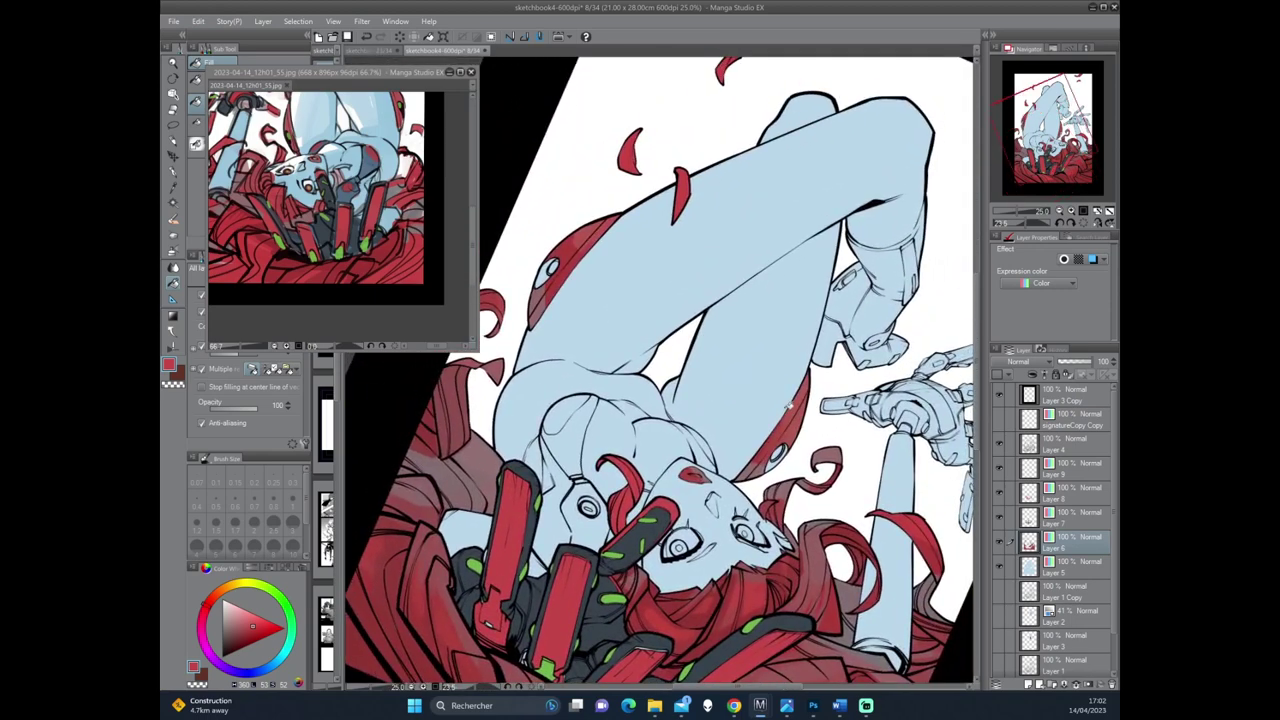
{"action": "left_click", "coordinate": [1028, 685]}
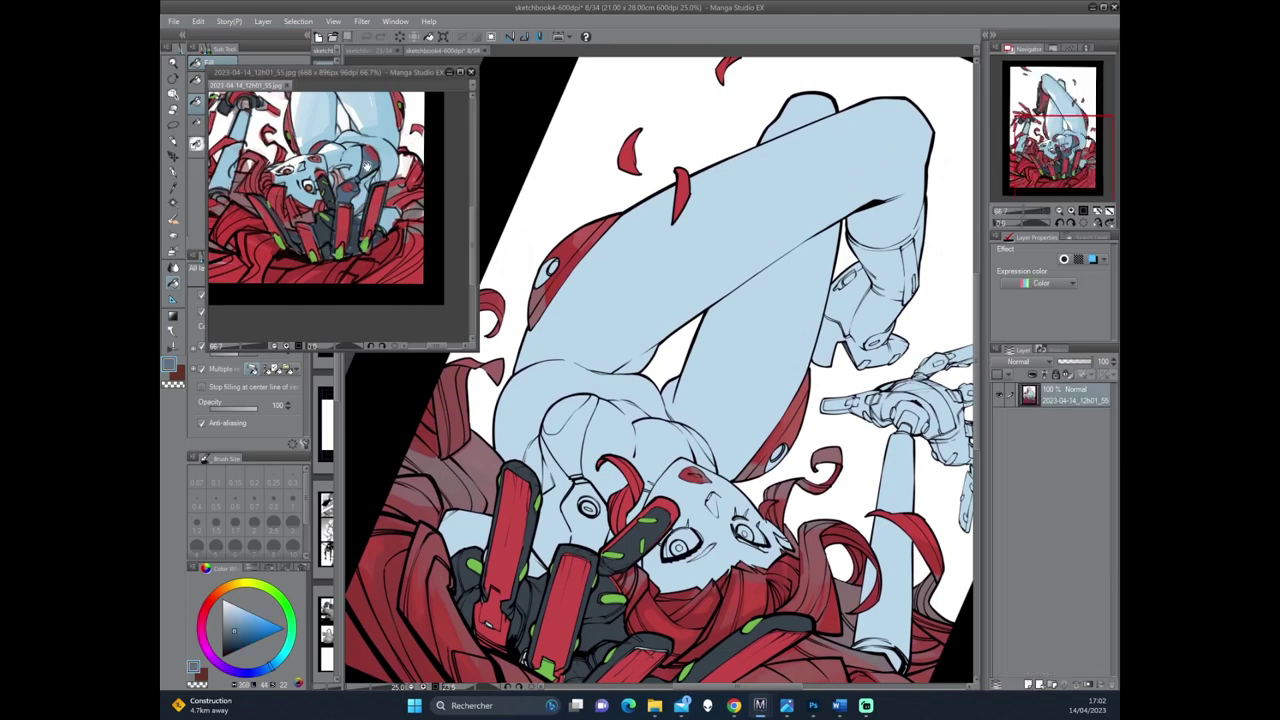
{"action": "left_click", "coordinate": [672, 377], "text": "alt"}
Set the new layer's expression colour to Color and paint grey shading near the shoulder.
{"action": "left_click_drag", "start_coordinate": [672, 377], "coordinate": [672, 370]}
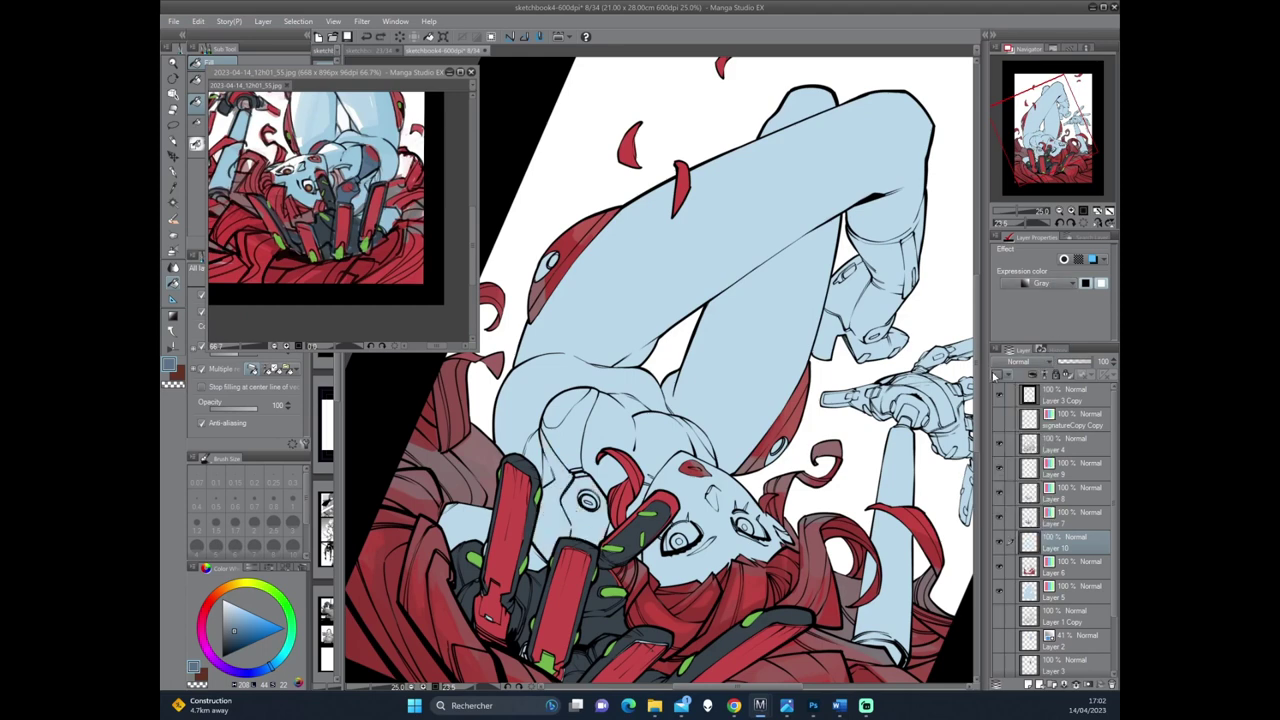
{"action": "left_click", "coordinate": [1045, 283]}
{"action": "left_click", "coordinate": [1040, 289]}
{"action": "key", "text": "p"}
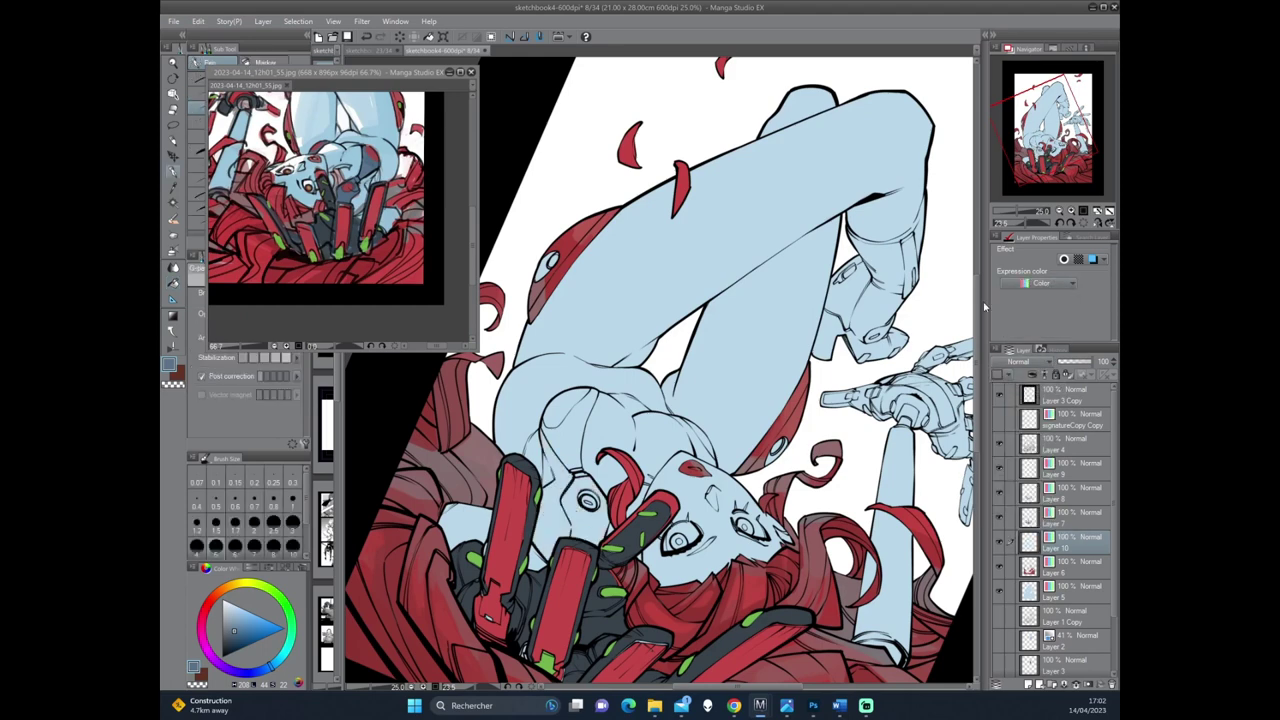
{"action": "scroll", "coordinate": [660, 370], "scroll_direction": "down", "scroll_amount": 2}
{"action": "mouse_move", "coordinate": [570, 460]}
{"action": "left_mouse_down"}
{"action": "mouse_move", "coordinate": [578, 484]}
{"action": "mouse_move", "coordinate": [584, 436]}
{"action": "mouse_move", "coordinate": [582, 494]}
{"action": "mouse_move", "coordinate": [606, 506]}
{"action": "left_mouse_up"}
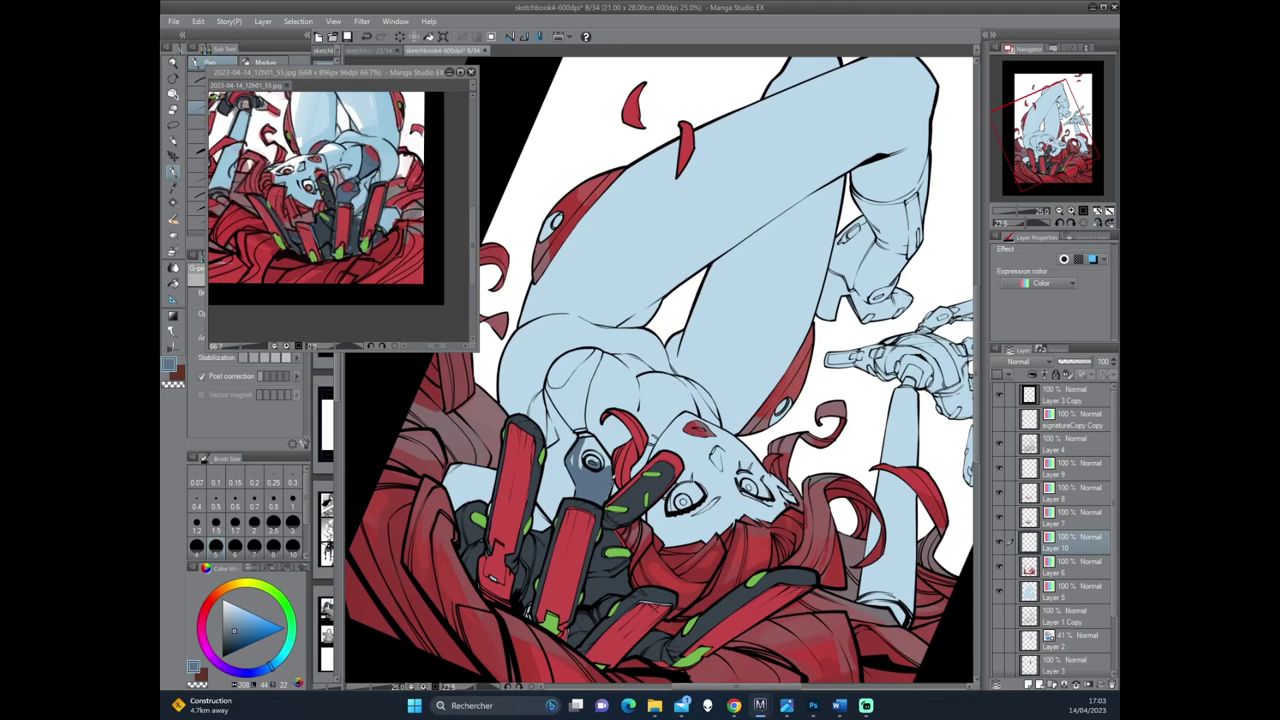
Fill the chest, shoulder and round shoulder bolt grey, undoing an accidental body fill.
{"action": "key", "text": "g"}
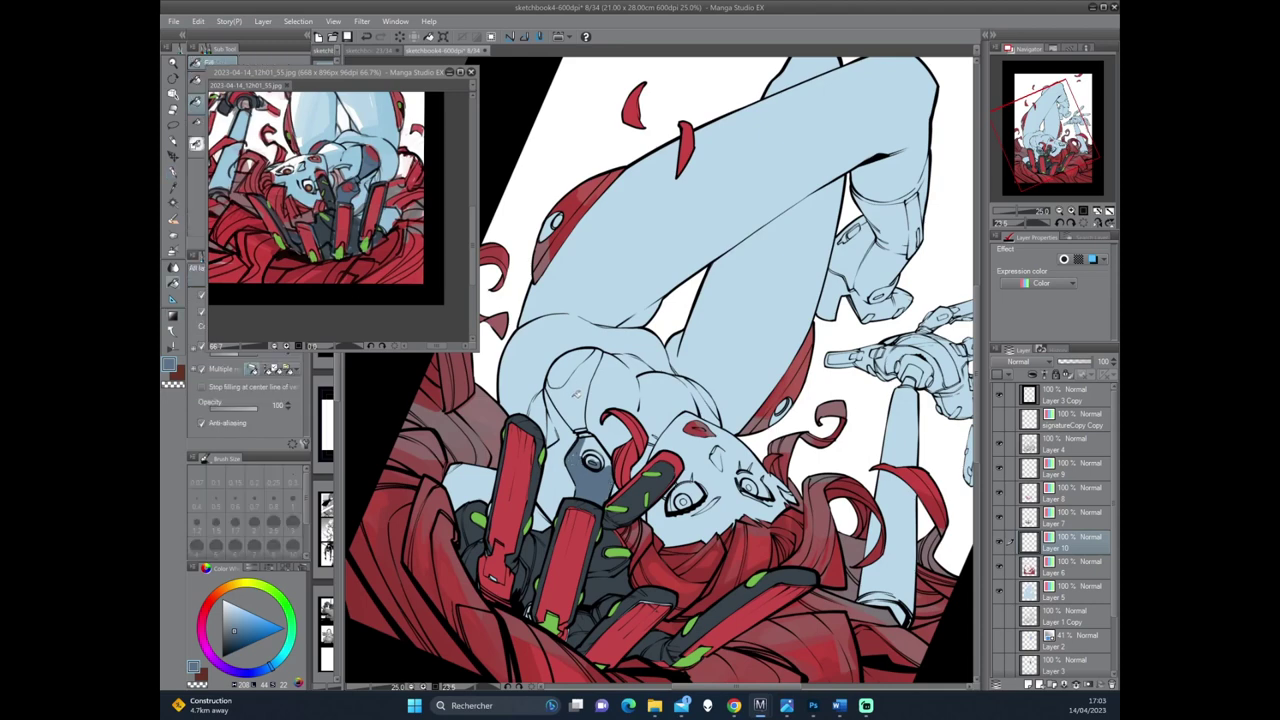
{"action": "left_click", "coordinate": [575, 385]}
{"action": "left_click", "coordinate": [590, 450]}
{"action": "left_click", "coordinate": [592, 459]}
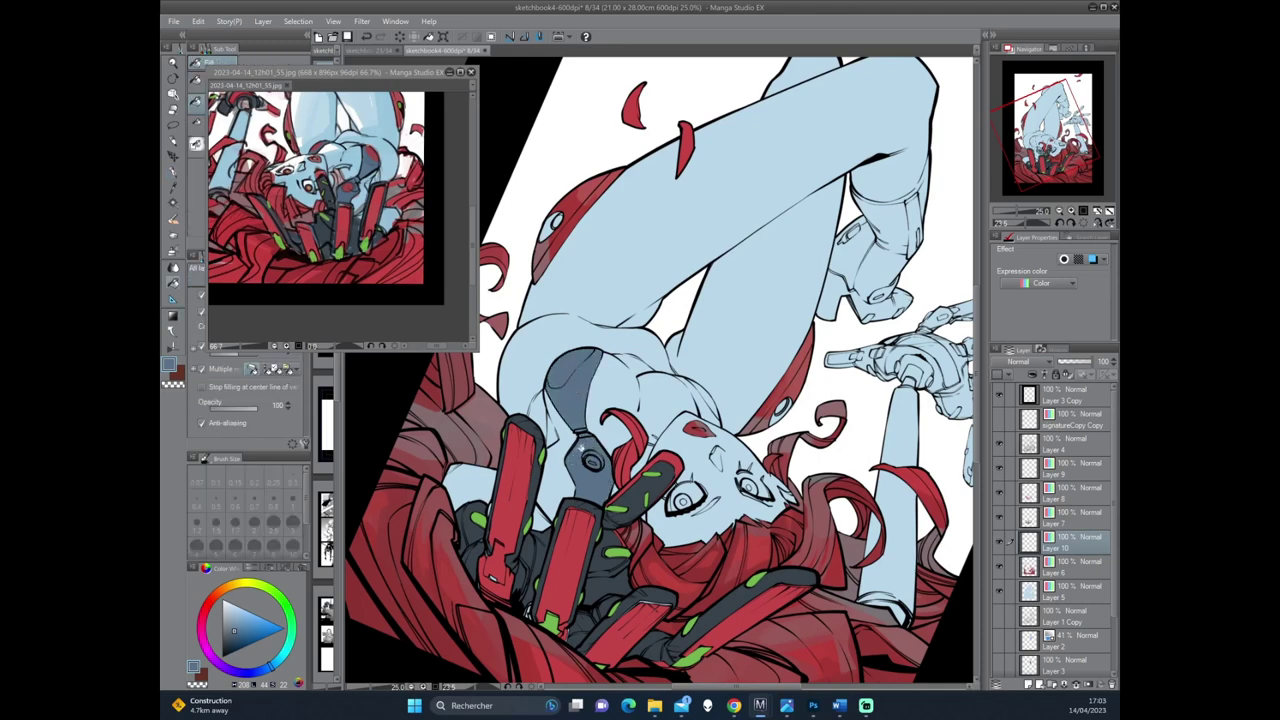
{"action": "left_click", "coordinate": [598, 452]}
{"action": "left_click", "coordinate": [706, 407]}
{"action": "key", "text": "ctrl+z"}
{"action": "key", "text": "p"}
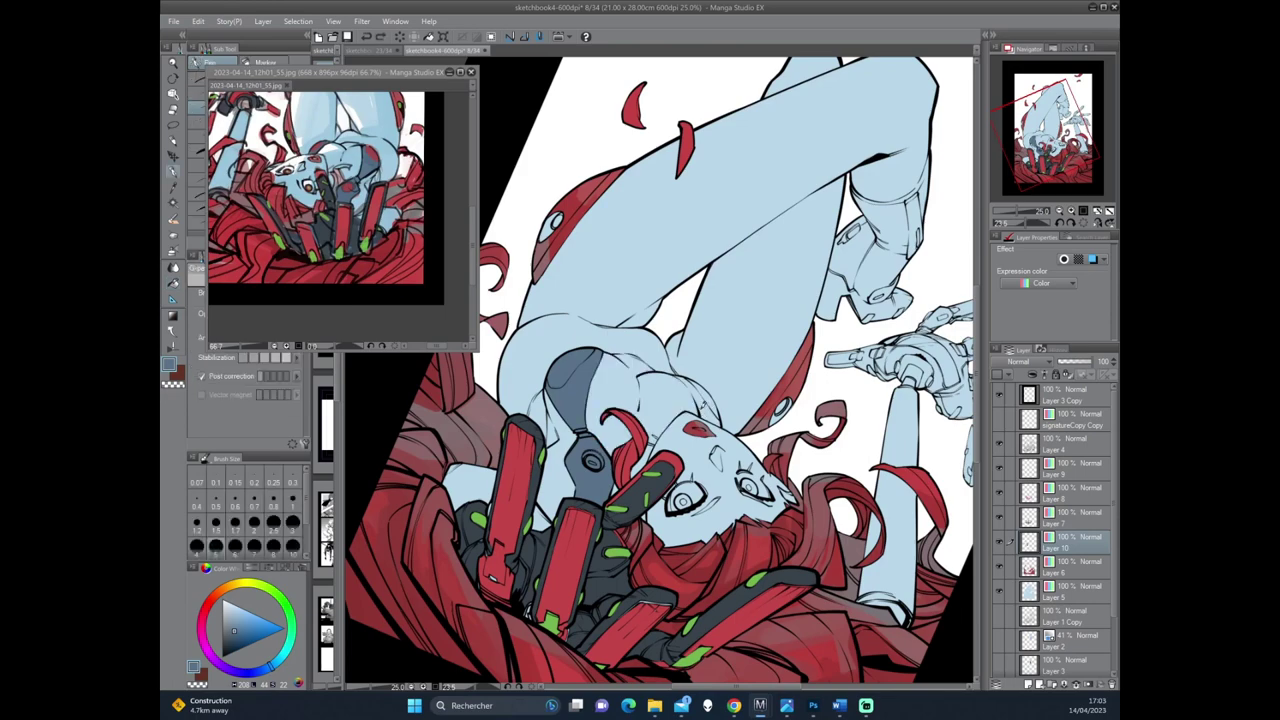
{"action": "mouse_move", "coordinate": [706, 407]}
{"action": "left_mouse_down"}
{"action": "mouse_move", "coordinate": [770, 449]}
{"action": "mouse_move", "coordinate": [750, 430]}
{"action": "left_mouse_up"}
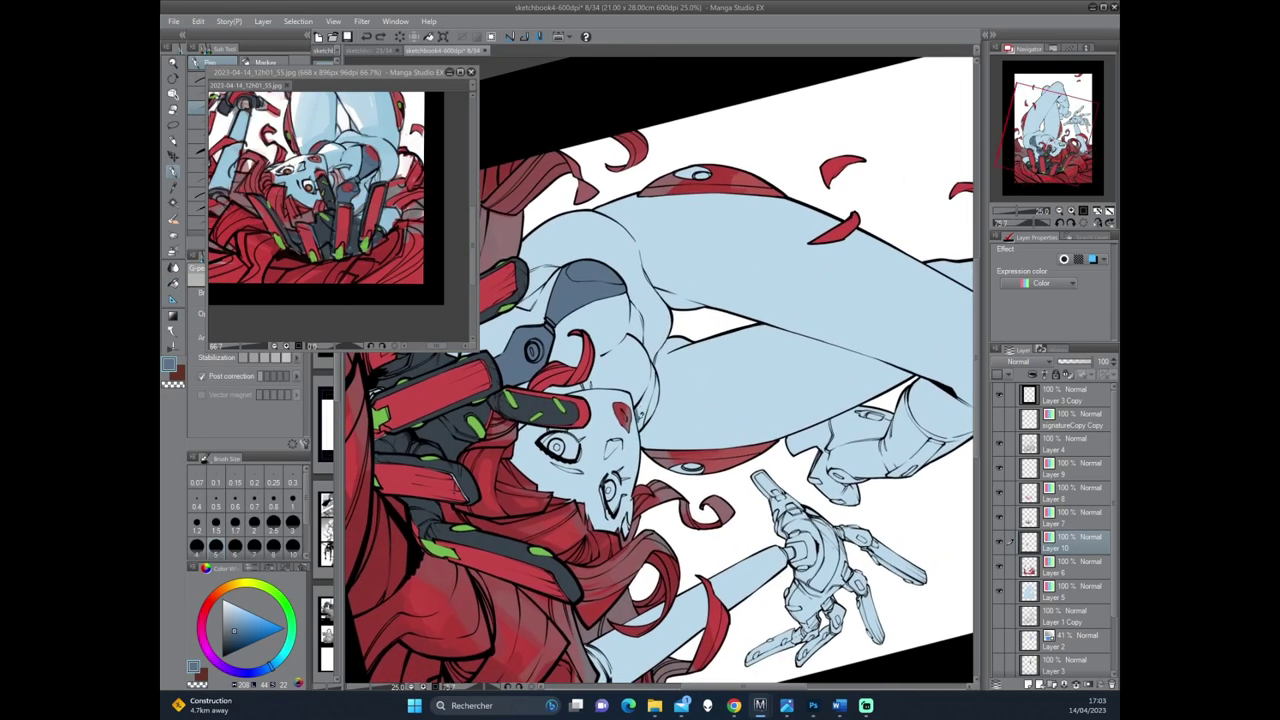
Add a short dark line at the hip outline.
{"action": "mouse_move", "coordinate": [638, 412]}
{"action": "left_mouse_down"}
{"action": "mouse_move", "coordinate": [649, 386]}
{"action": "mouse_move", "coordinate": [646, 418]}
{"action": "left_mouse_up"}
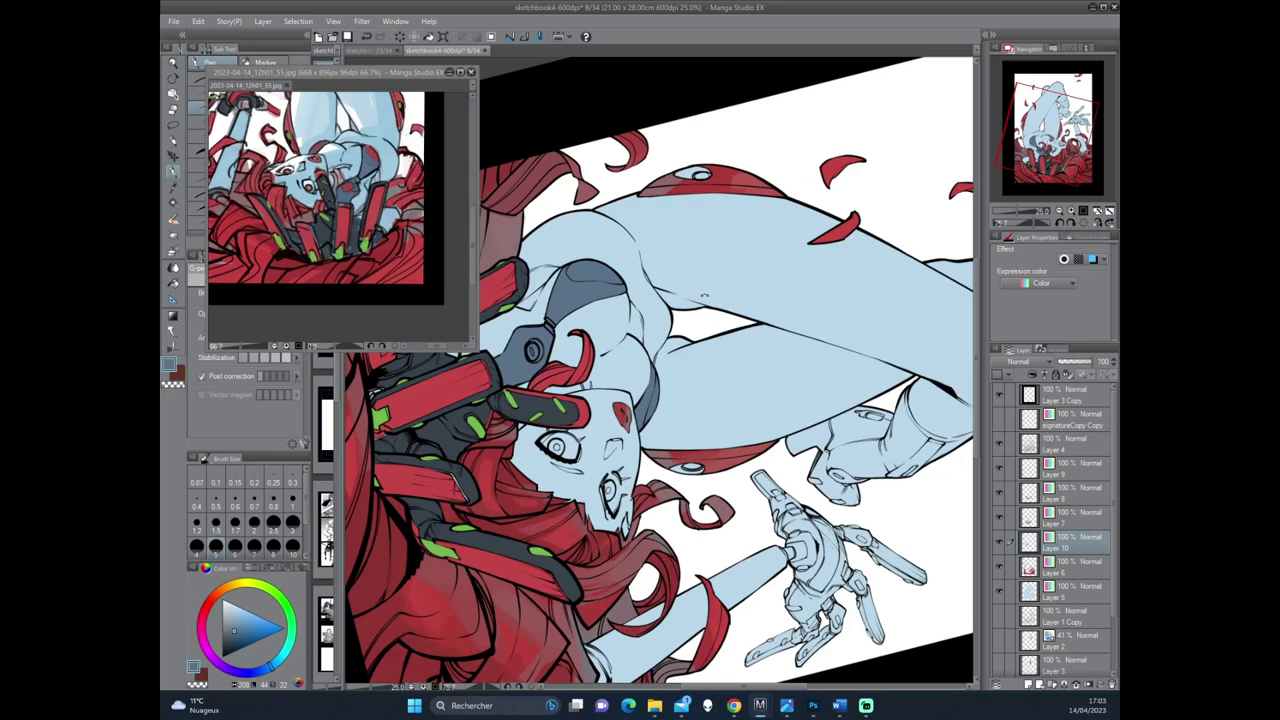
{"action": "left_click_drag", "start_coordinate": [760, 300], "coordinate": [700, 500]}
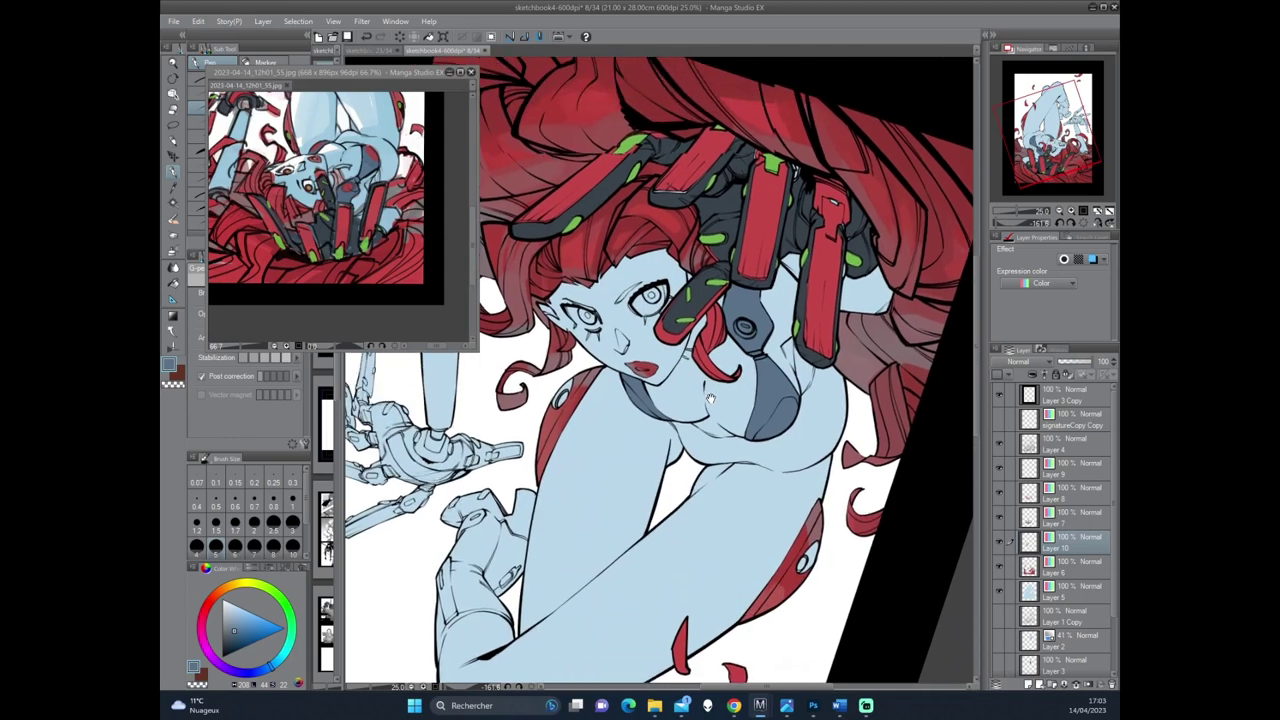
{"action": "mouse_move", "coordinate": [702, 332]}
{"action": "left_mouse_down"}
{"action": "mouse_move", "coordinate": [706, 404]}
{"action": "mouse_move", "coordinate": [900, 550]}
{"action": "left_mouse_up"}
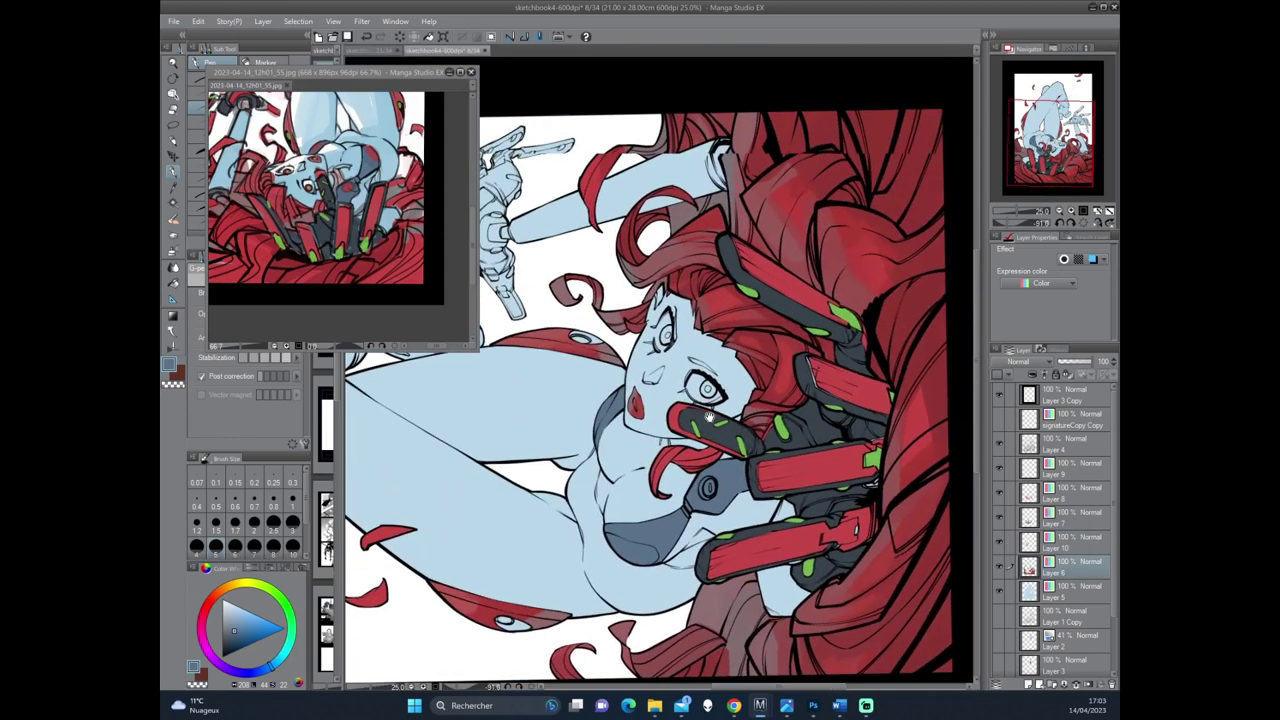
{"action": "left_click_drag", "start_coordinate": [760, 354], "coordinate": [762, 444]}
Paint small red strokes beside the eye, then switch the colour to white.
{"action": "left_click", "coordinate": [682, 379], "text": "alt"}
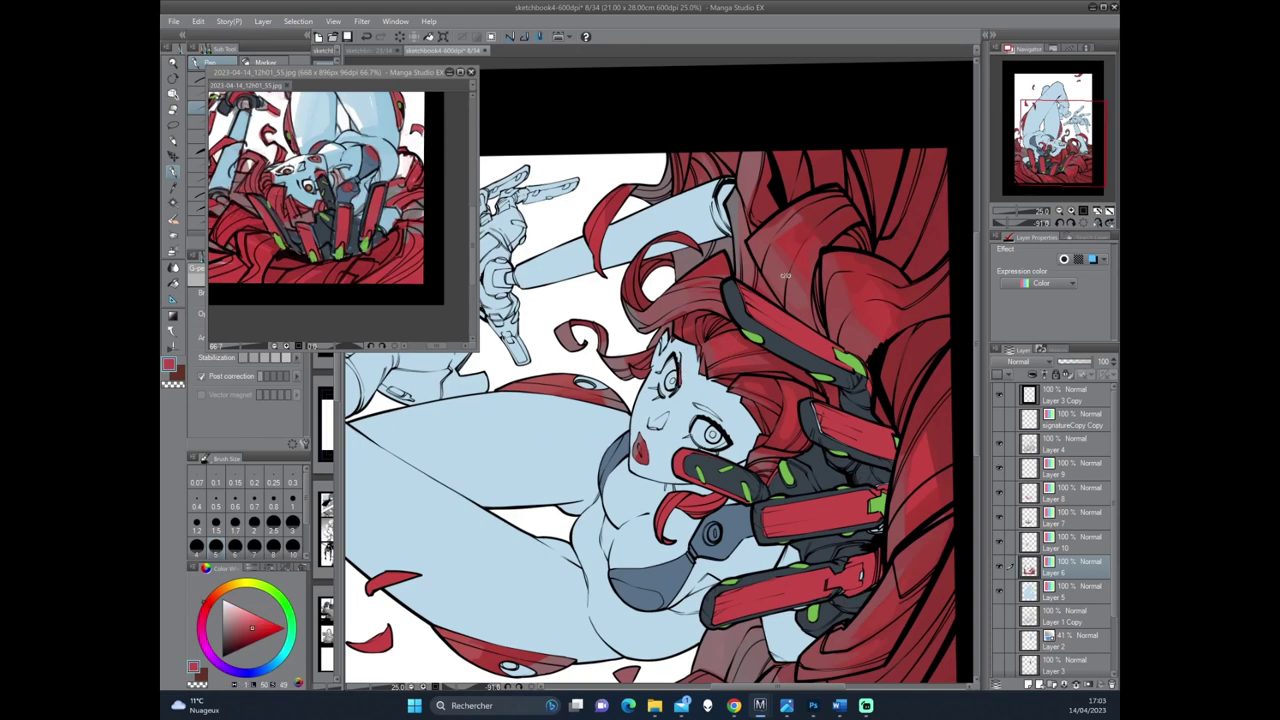
{"action": "left_click_drag", "start_coordinate": [785, 275], "coordinate": [536, 449]}
{"action": "left_click_drag", "start_coordinate": [658, 412], "coordinate": [656, 438]}
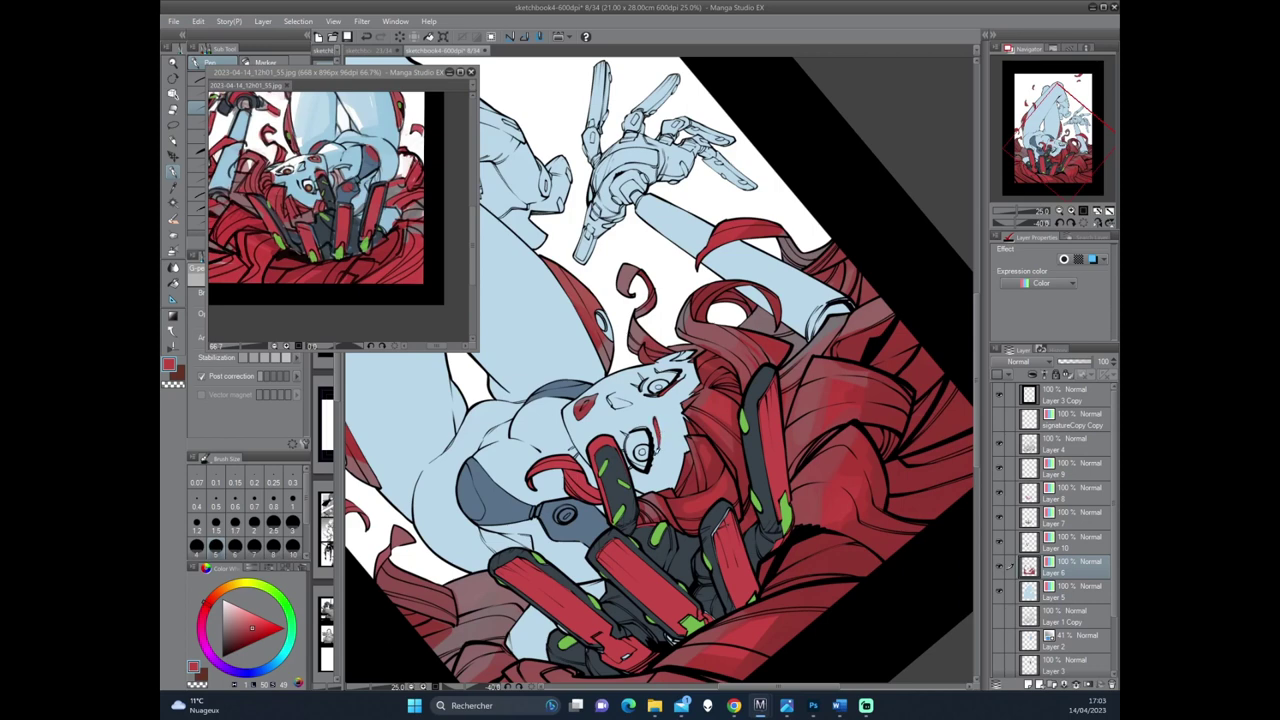
{"action": "left_click", "coordinate": [663, 285], "text": "alt"}
{"action": "left_click_drag", "start_coordinate": [640, 400], "coordinate": [752, 305]}
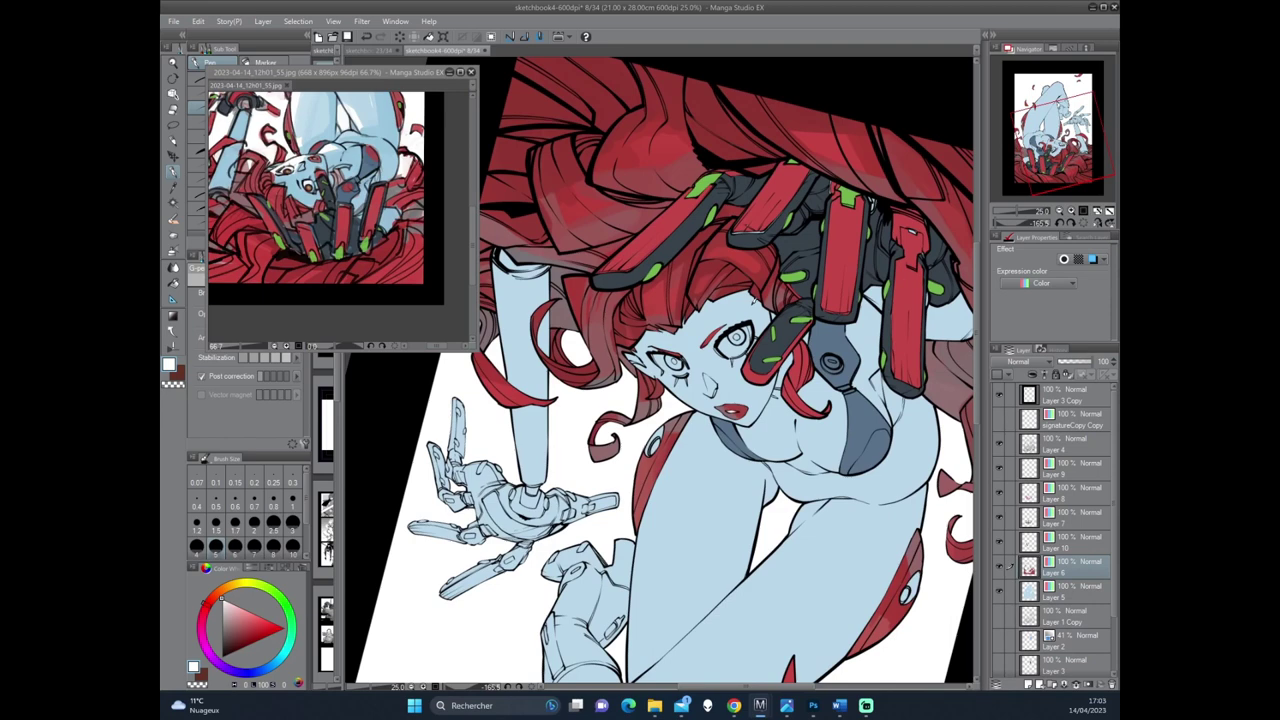
{"action": "scroll", "coordinate": [752, 305], "scroll_direction": "down", "scroll_amount": 2}
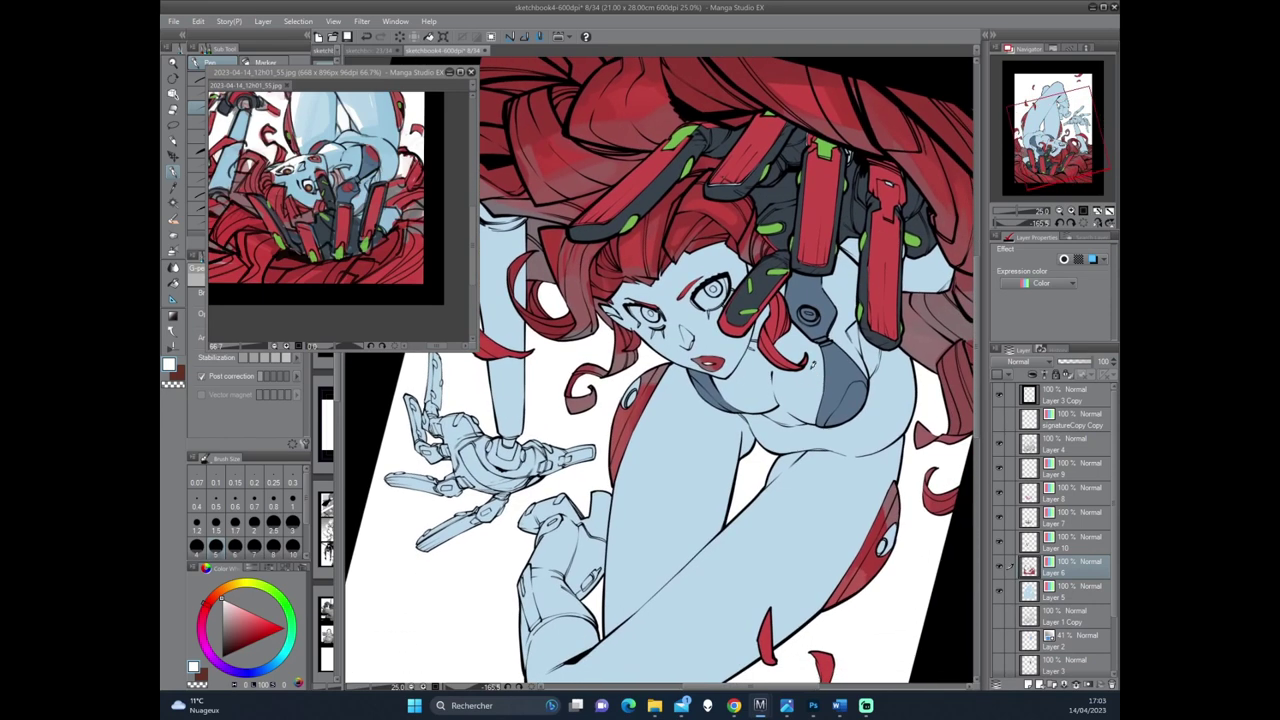
{"action": "mouse_move", "coordinate": [811, 368]}
{"action": "left_mouse_down"}
{"action": "mouse_move", "coordinate": [770, 445]}
{"action": "mouse_move", "coordinate": [1056, 545]}
{"action": "left_mouse_up"}
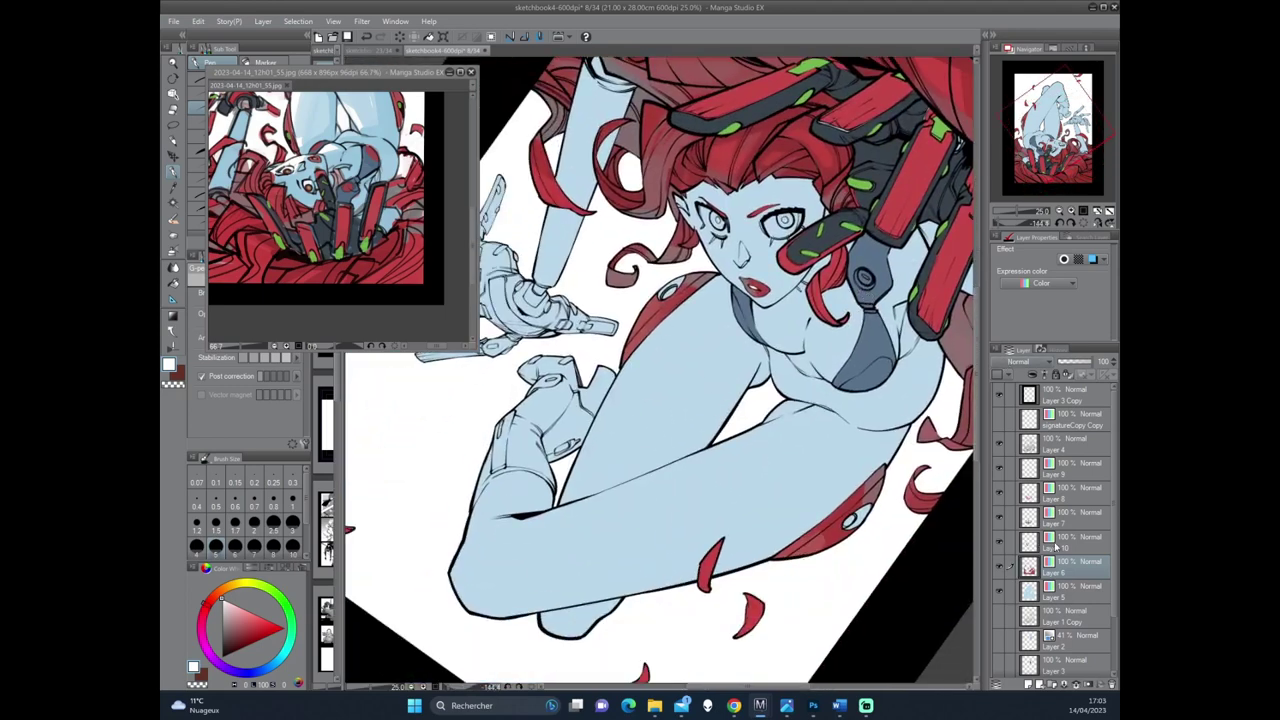
Add Layer 11 and set its expression colour to Color.
{"action": "left_click", "coordinate": [1030, 685]}
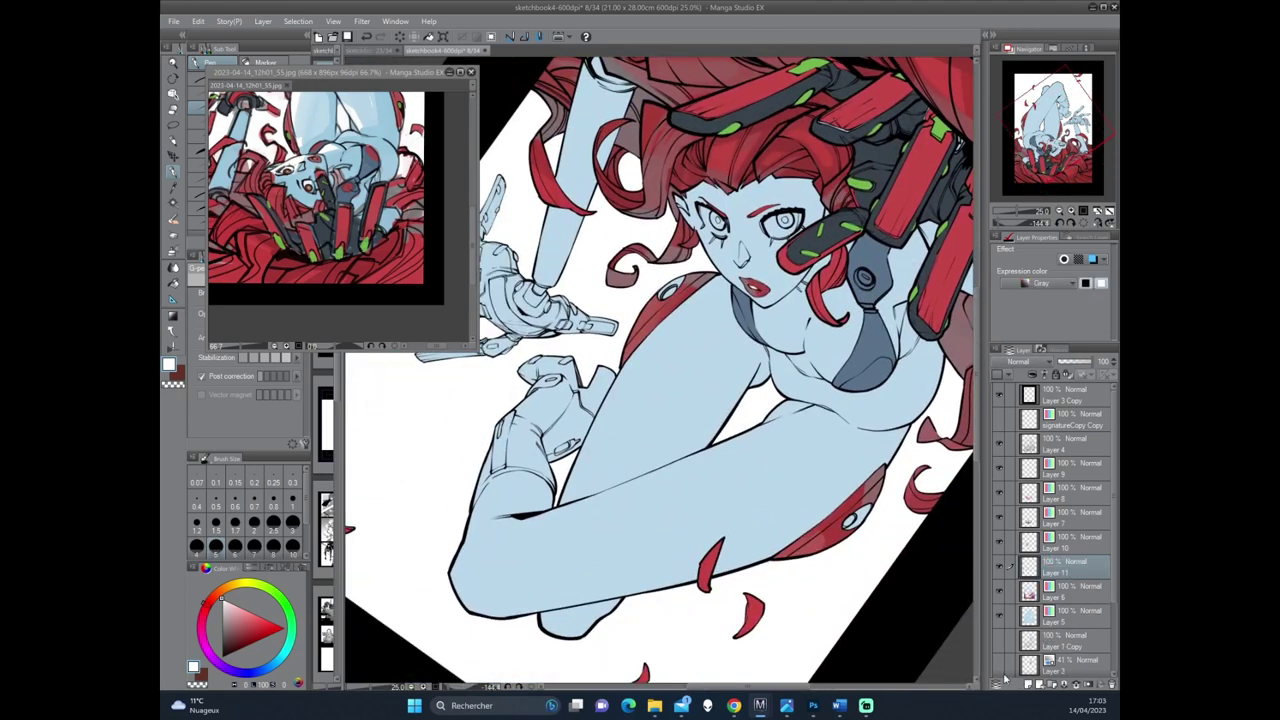
{"action": "left_click_drag", "start_coordinate": [700, 310], "coordinate": [700, 358]}
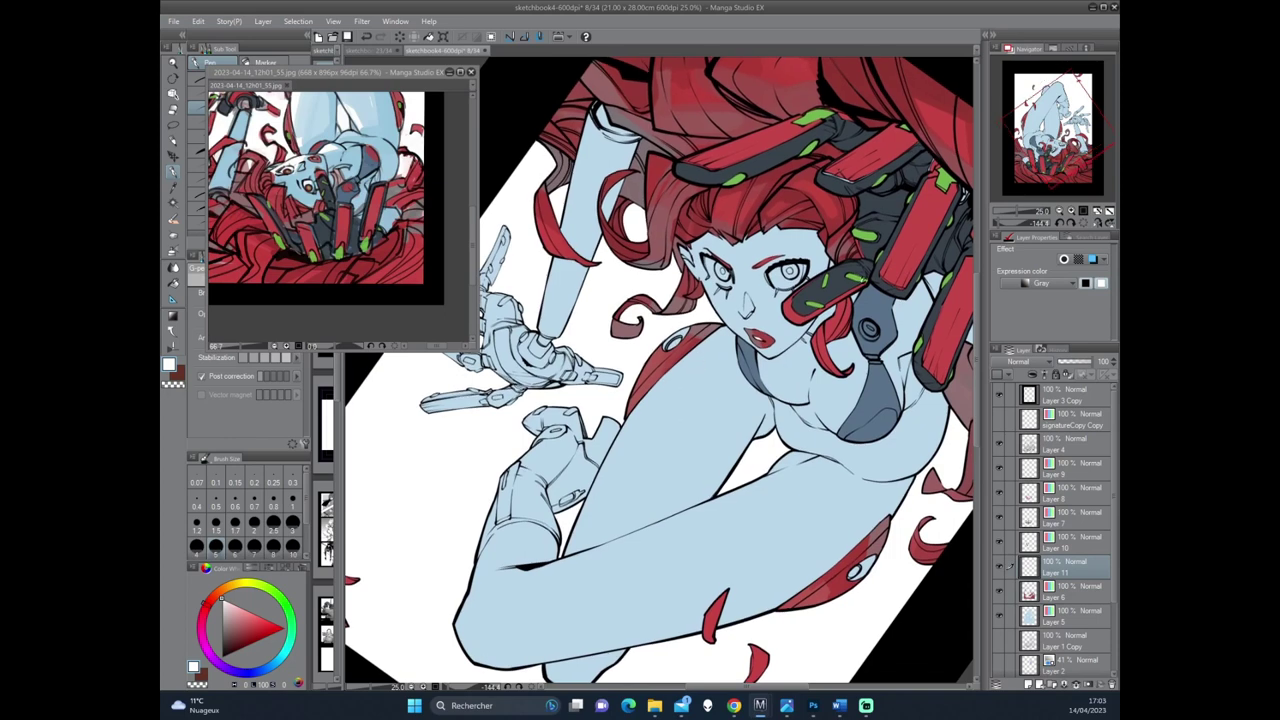
{"action": "left_click", "coordinate": [312, 185]}
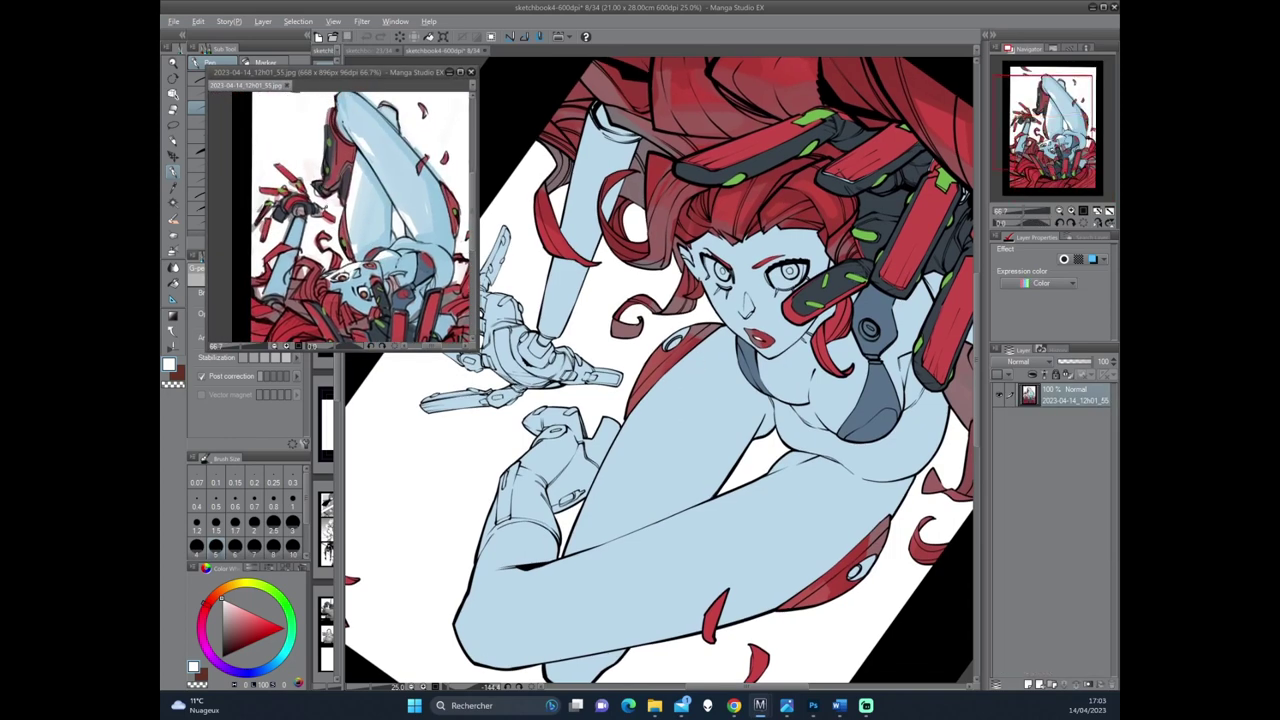
{"action": "mouse_move", "coordinate": [700, 380]}
{"action": "left_mouse_down"}
{"action": "mouse_move", "coordinate": [734, 397]}
{"action": "mouse_move", "coordinate": [779, 316]}
{"action": "mouse_move", "coordinate": [756, 457]}
{"action": "left_mouse_up"}
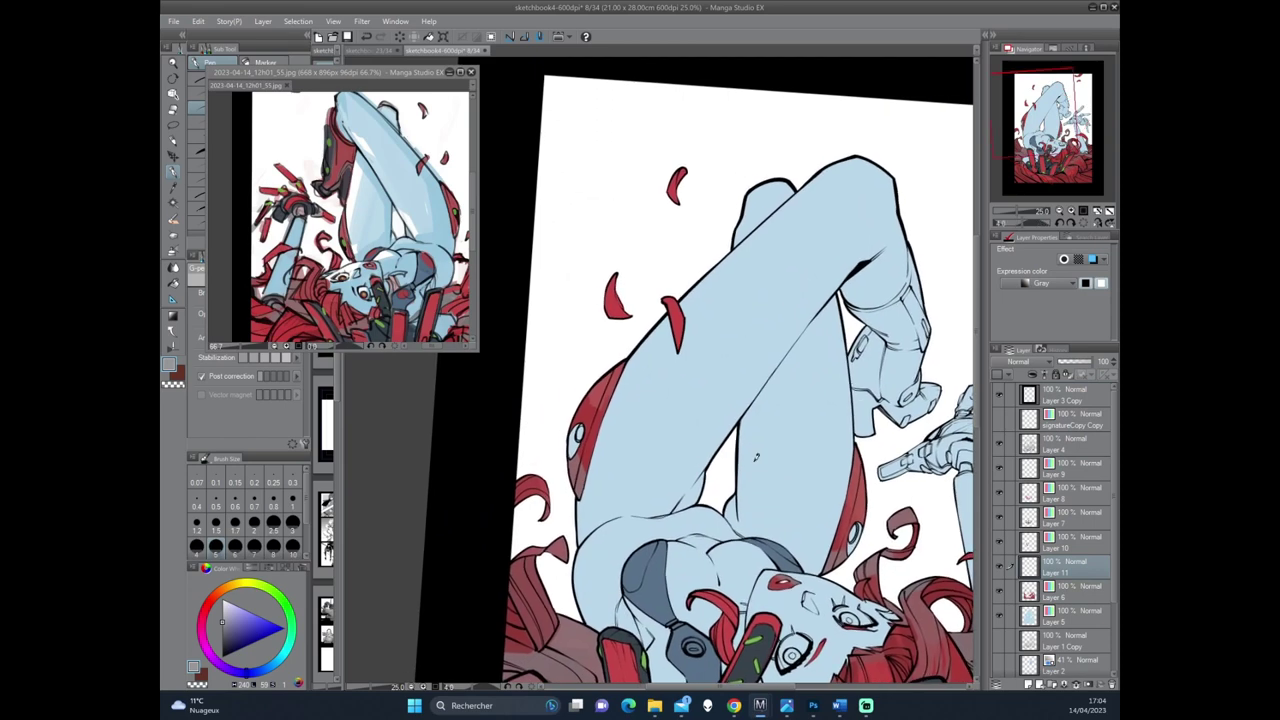
{"action": "key", "text": "g"}
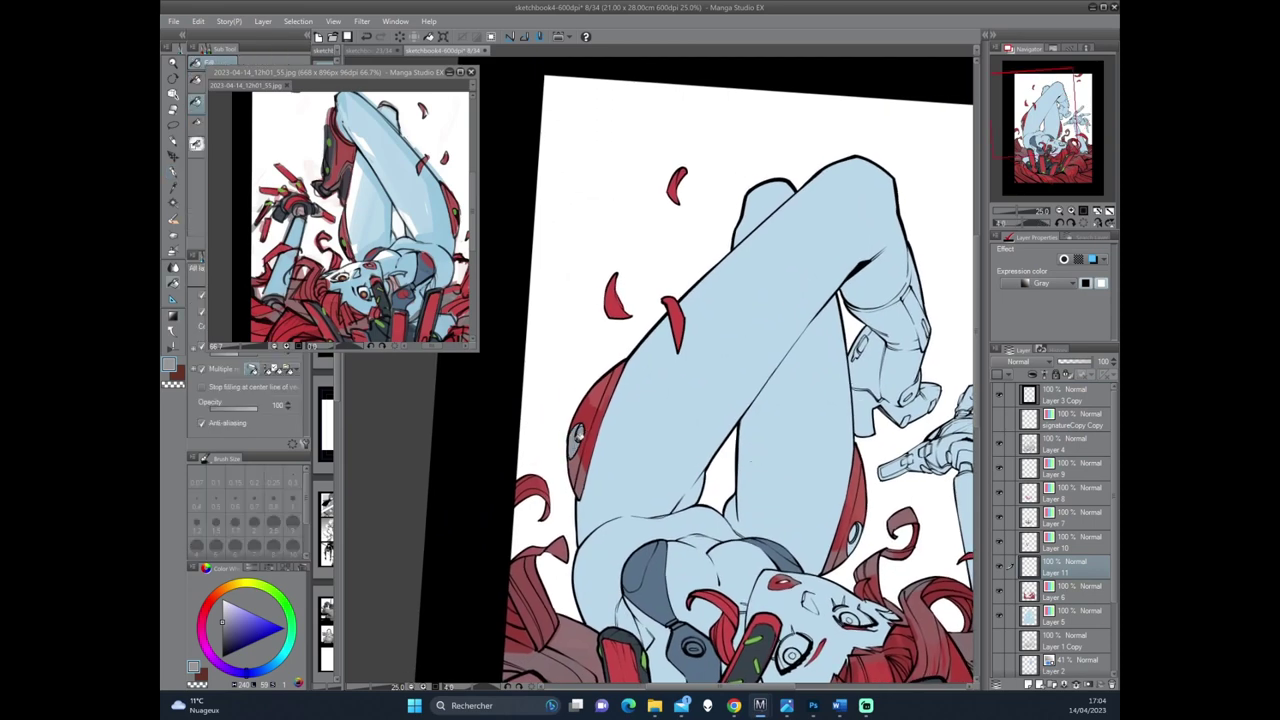
{"action": "left_click", "coordinate": [1045, 283]}
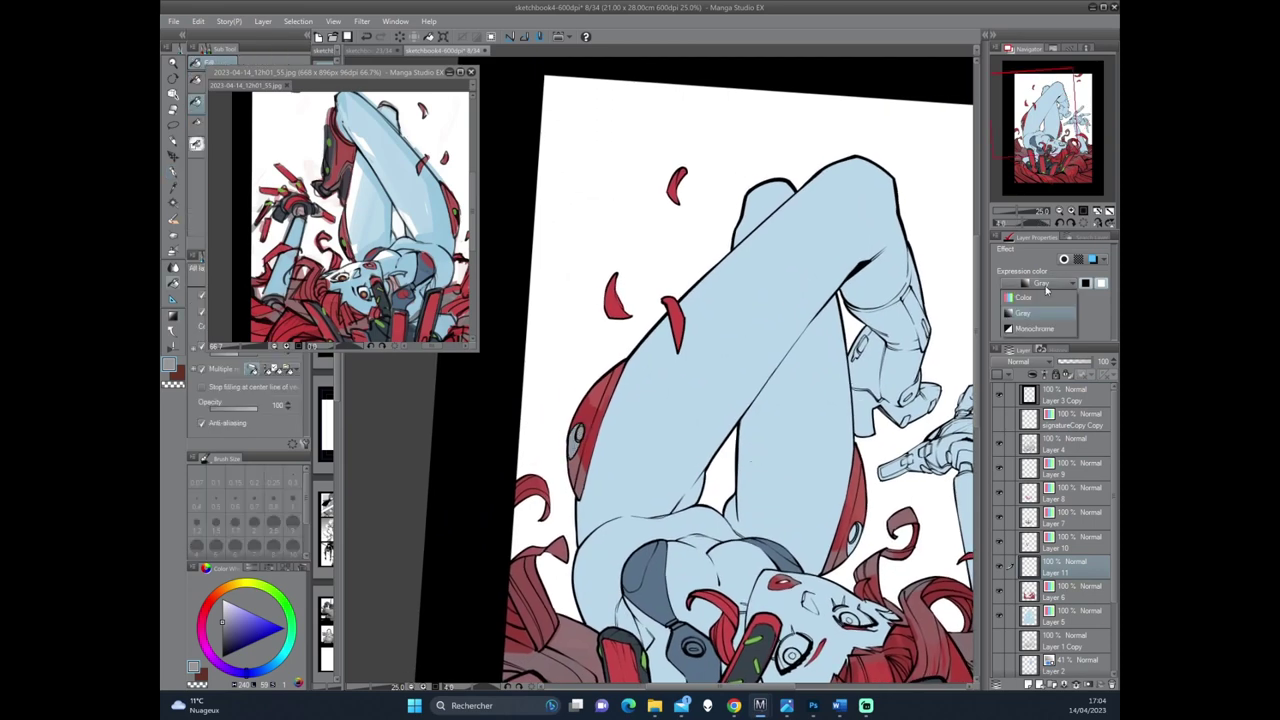
{"action": "left_click", "coordinate": [1040, 305]}
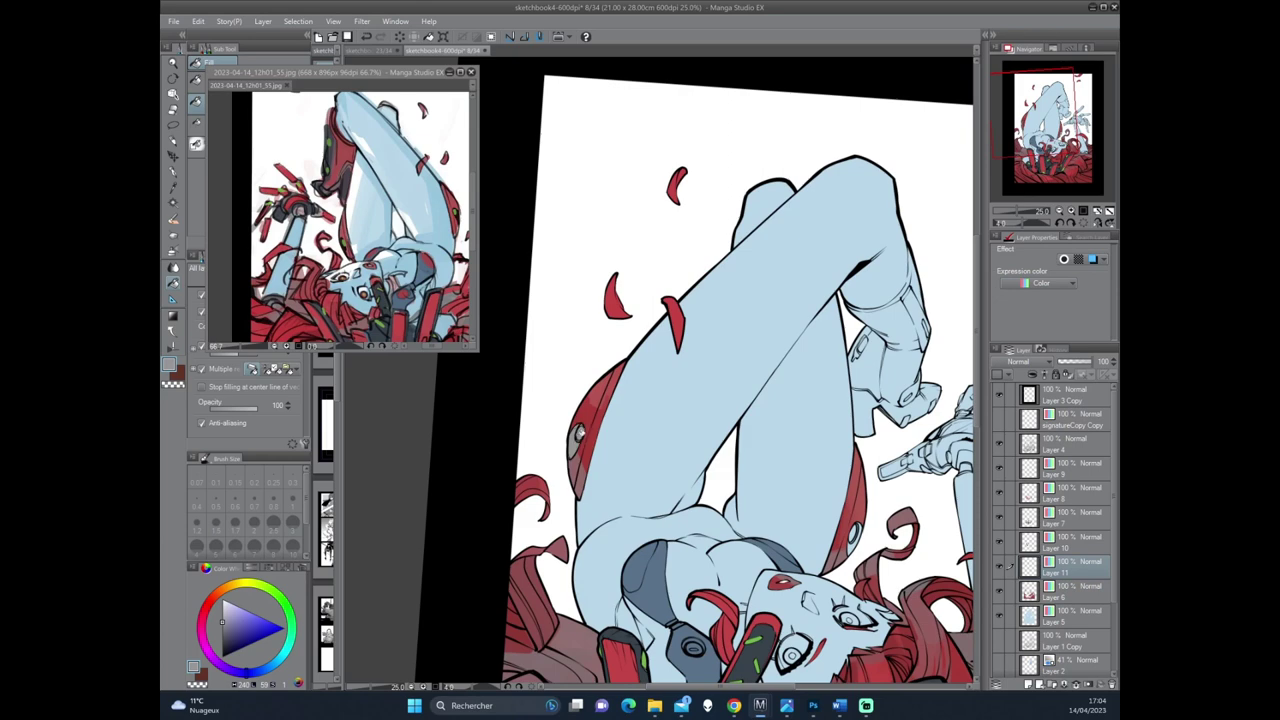
Undo stray grey fills and move Layer 11 beneath Layer 6.
{"action": "left_click_drag", "start_coordinate": [583, 428], "coordinate": [443, 481]}
{"action": "left_click", "coordinate": [755, 400]}
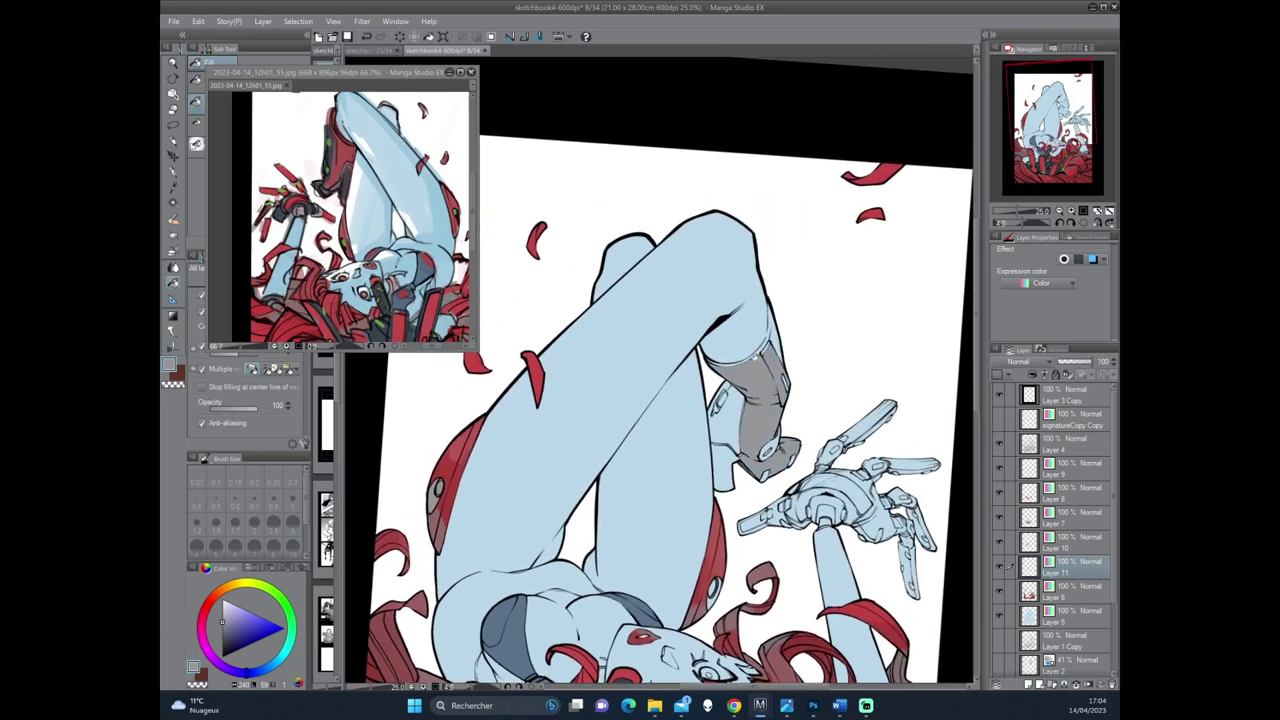
{"action": "left_click", "coordinate": [758, 352]}
{"action": "key", "text": "ctrl+z"}
{"action": "key", "text": "ctrl+z"}
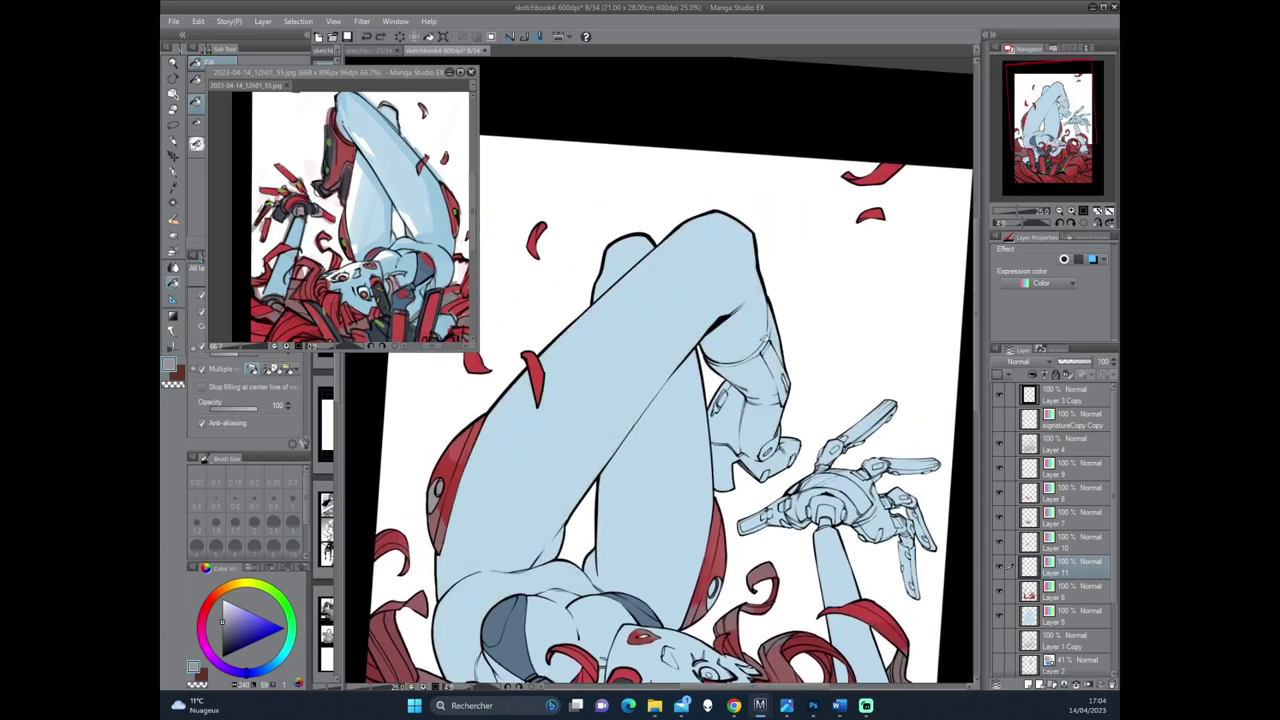
{"action": "key", "text": "p"}
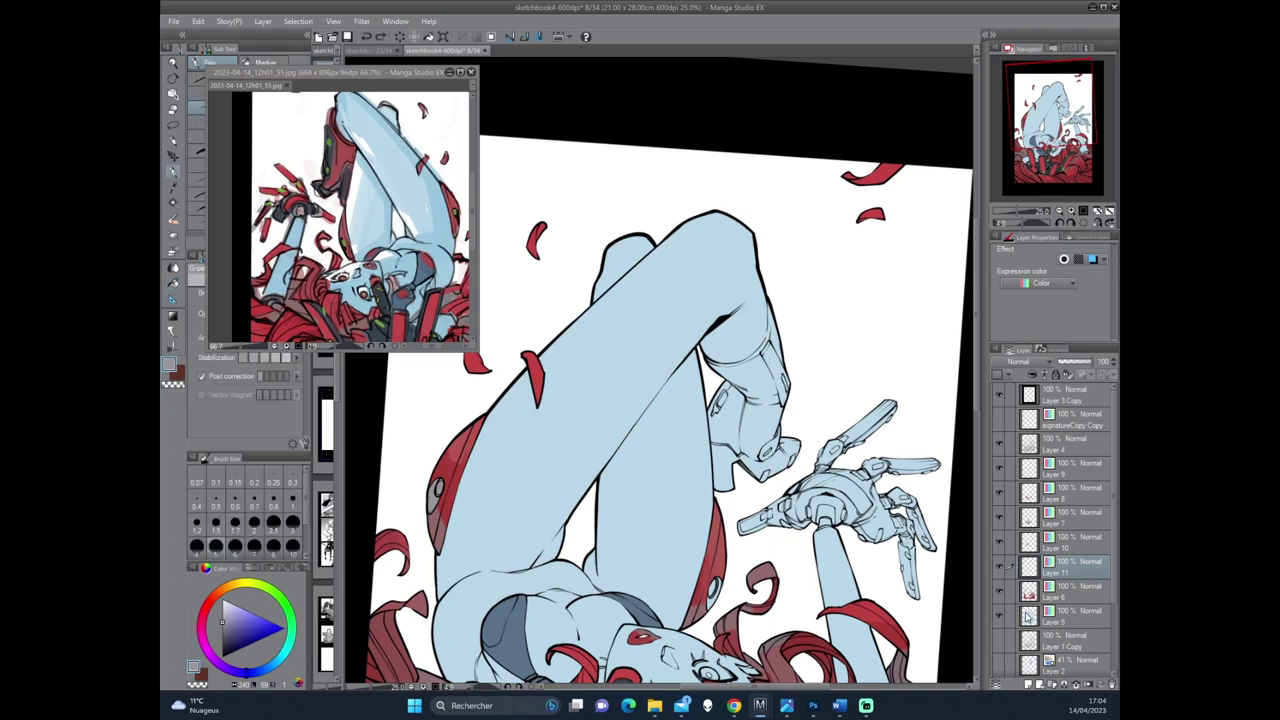
{"action": "left_click", "coordinate": [1028, 617], "text": "ctrl"}
{"action": "left_click_drag", "start_coordinate": [1065, 566], "coordinate": [1050, 590]}
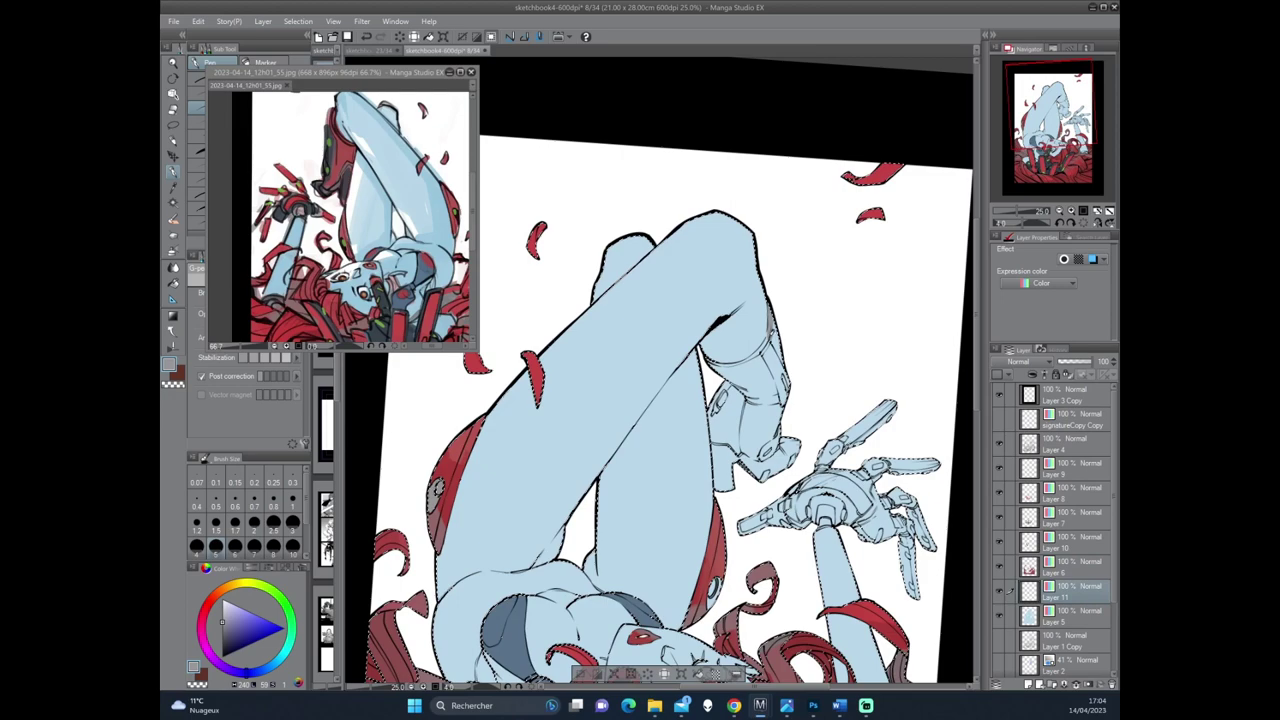
{"action": "key", "text": "ctrl+d"}
Shade the knee edge and the whole mechanical leg in grey.
{"action": "left_click_drag", "start_coordinate": [832, 243], "coordinate": [685, 381]}
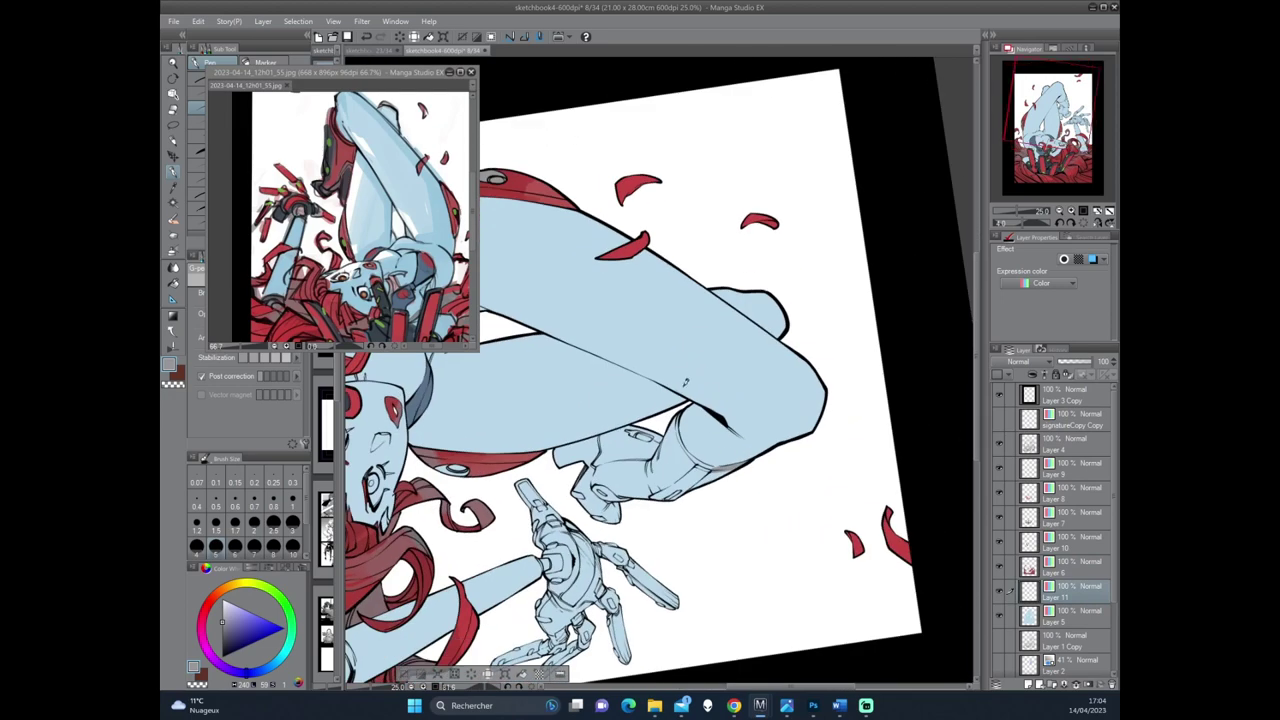
{"action": "mouse_move", "coordinate": [676, 432]}
{"action": "left_mouse_down"}
{"action": "mouse_move", "coordinate": [688, 461]}
{"action": "mouse_move", "coordinate": [732, 390]}
{"action": "left_mouse_up"}
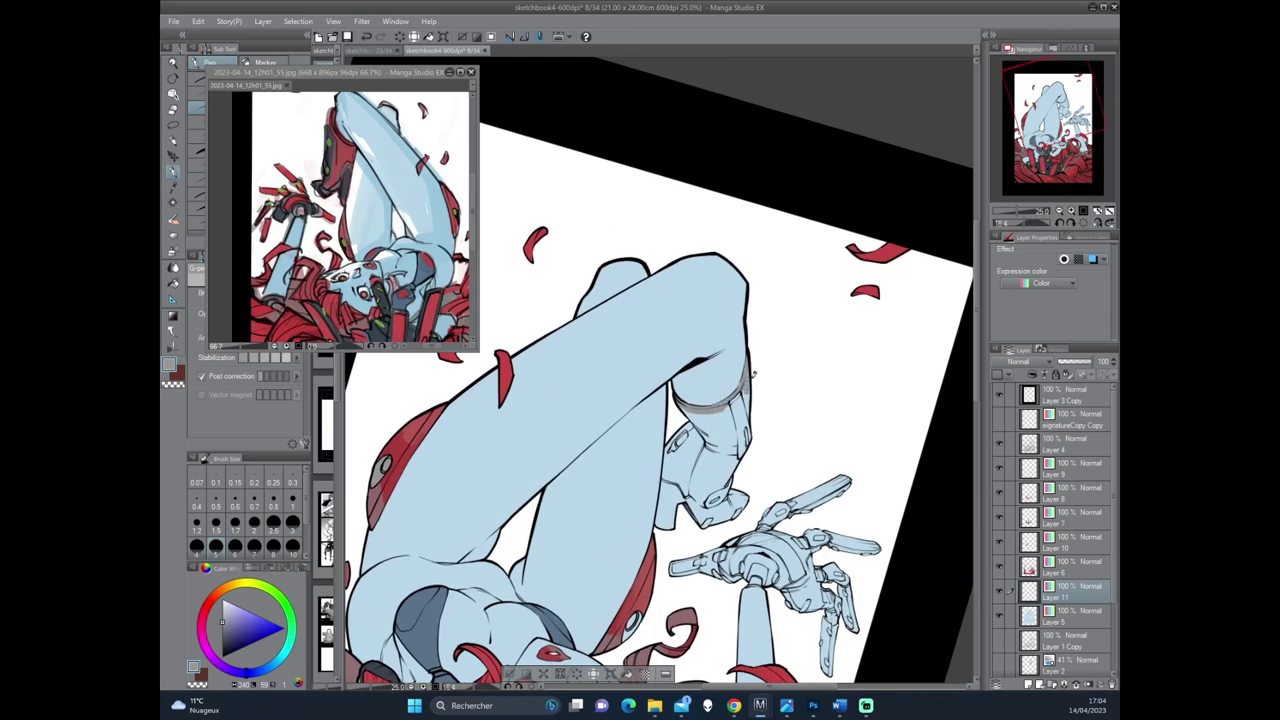
{"action": "left_click_drag", "start_coordinate": [747, 418], "coordinate": [732, 358]}
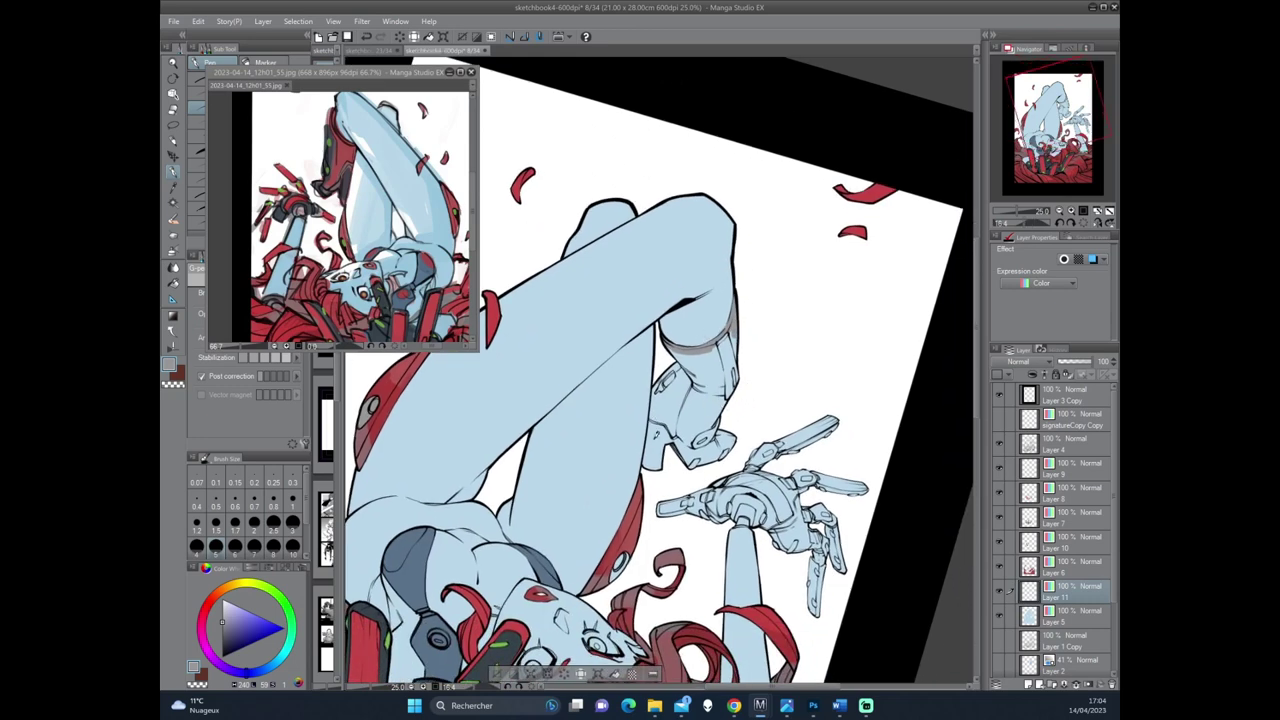
{"action": "left_click_drag", "start_coordinate": [660, 378], "coordinate": [646, 470]}
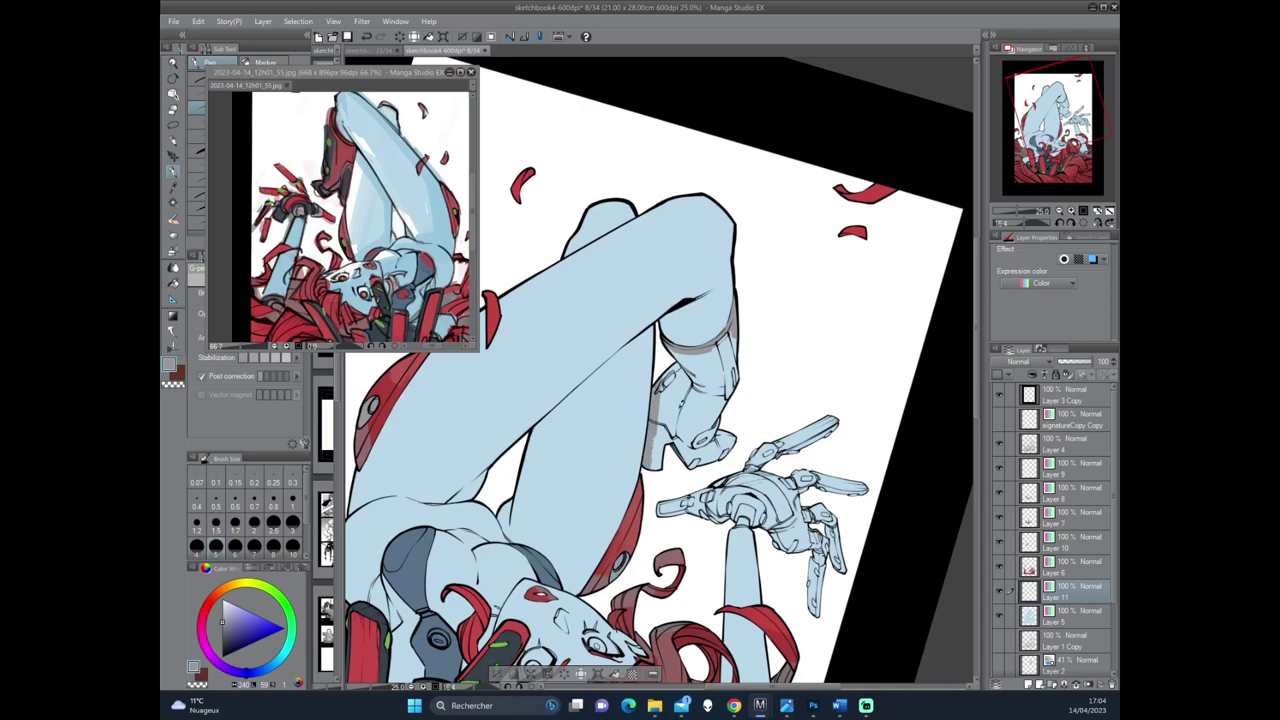
{"action": "mouse_move", "coordinate": [678, 364]}
{"action": "left_mouse_down"}
{"action": "mouse_move", "coordinate": [664, 454]}
{"action": "mouse_move", "coordinate": [654, 424]}
{"action": "left_mouse_up"}
{"action": "left_click_drag", "start_coordinate": [672, 376], "coordinate": [700, 470]}
{"action": "mouse_move", "coordinate": [706, 390]}
{"action": "left_mouse_down"}
{"action": "mouse_move", "coordinate": [718, 472]}
{"action": "mouse_move", "coordinate": [732, 460]}
{"action": "left_mouse_up"}
{"action": "left_click_drag", "start_coordinate": [738, 340], "coordinate": [724, 390]}
{"action": "mouse_move", "coordinate": [676, 350]}
{"action": "left_mouse_down"}
{"action": "mouse_move", "coordinate": [708, 366]}
{"action": "mouse_move", "coordinate": [734, 328]}
{"action": "left_mouse_up"}
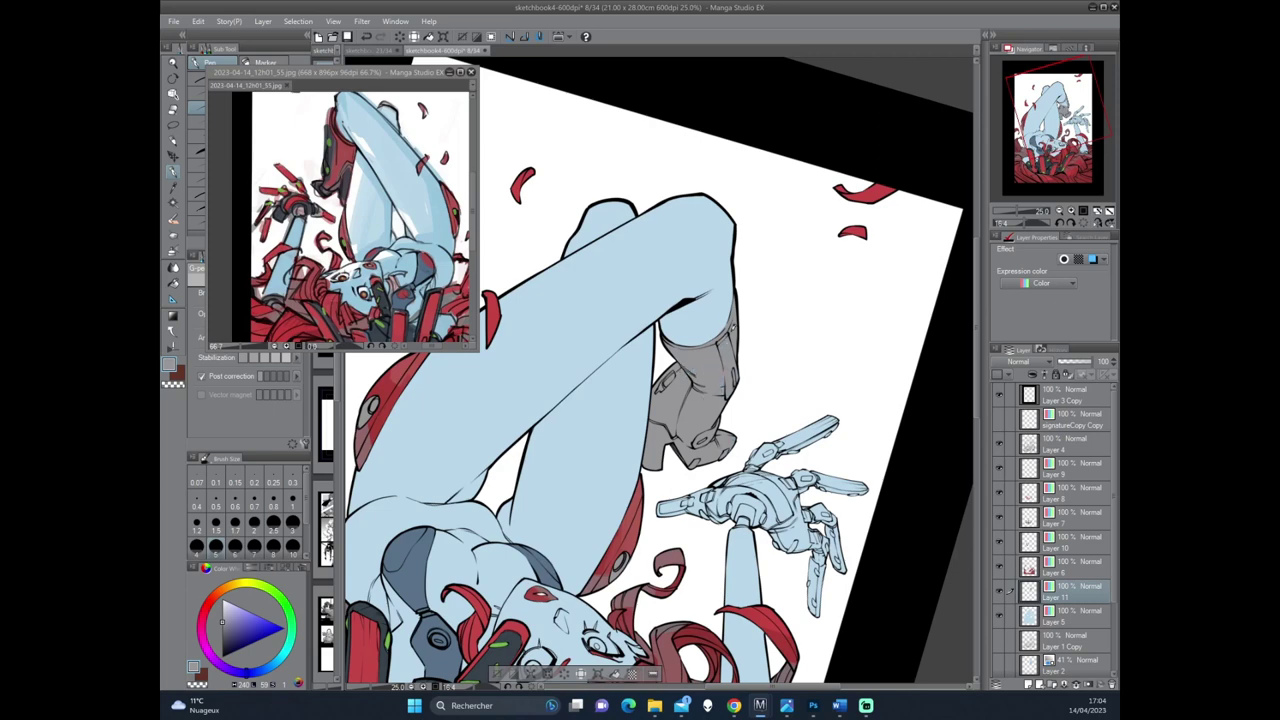
{"action": "left_click_drag", "start_coordinate": [660, 370], "coordinate": [720, 330]}
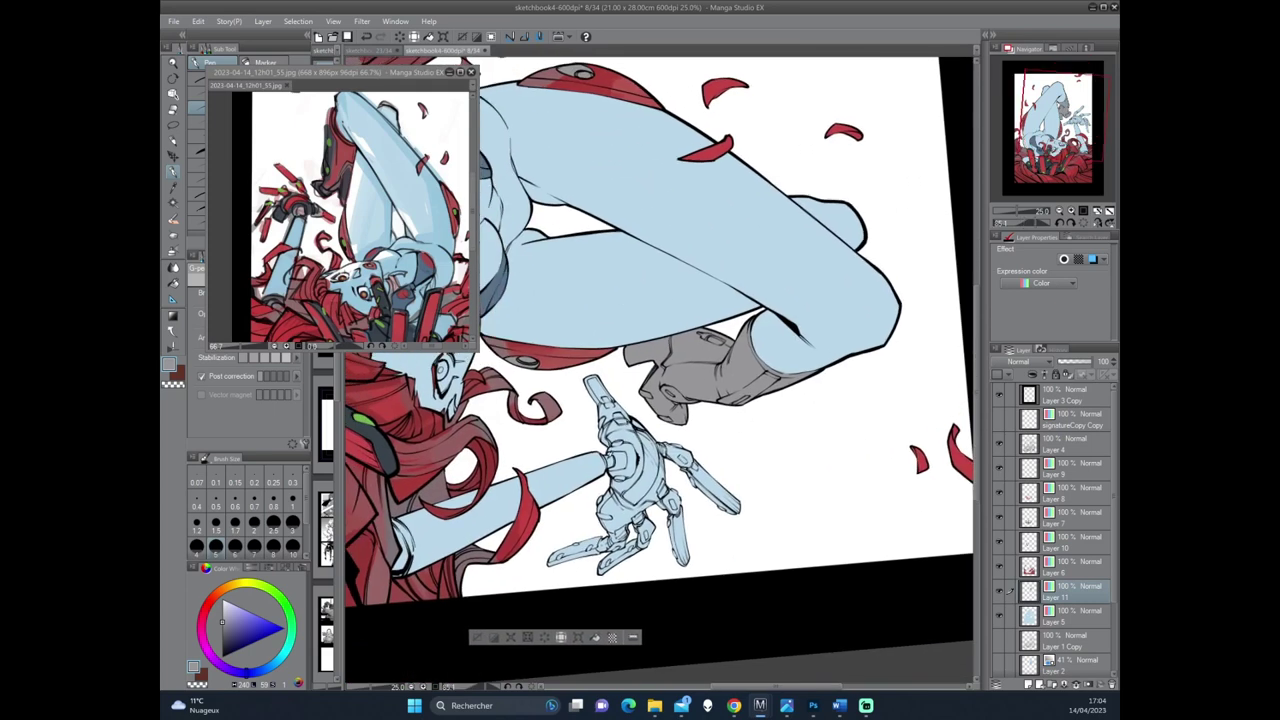
Shade the mechanical forearm, wrist, robotic thumb and upper palm grey.
{"action": "left_click_drag", "start_coordinate": [604, 444], "coordinate": [616, 480]}
{"action": "left_click_drag", "start_coordinate": [608, 418], "coordinate": [638, 490]}
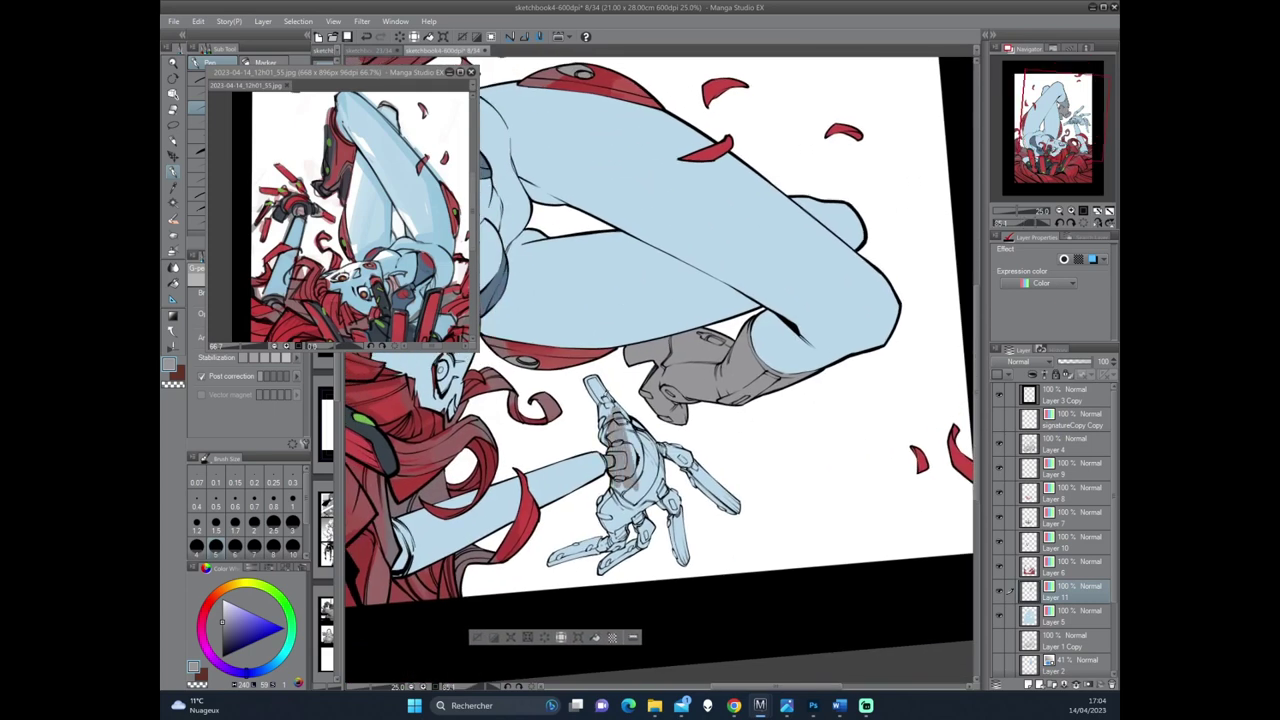
{"action": "mouse_move", "coordinate": [604, 382]}
{"action": "left_mouse_down"}
{"action": "mouse_move", "coordinate": [602, 434]}
{"action": "mouse_move", "coordinate": [608, 414]}
{"action": "left_mouse_up"}
{"action": "left_click_drag", "start_coordinate": [600, 426], "coordinate": [602, 440]}
{"action": "mouse_move", "coordinate": [612, 396]}
{"action": "left_mouse_down"}
{"action": "mouse_move", "coordinate": [632, 460]}
{"action": "mouse_move", "coordinate": [666, 504]}
{"action": "left_mouse_up"}
{"action": "left_click_drag", "start_coordinate": [656, 440], "coordinate": [678, 526]}
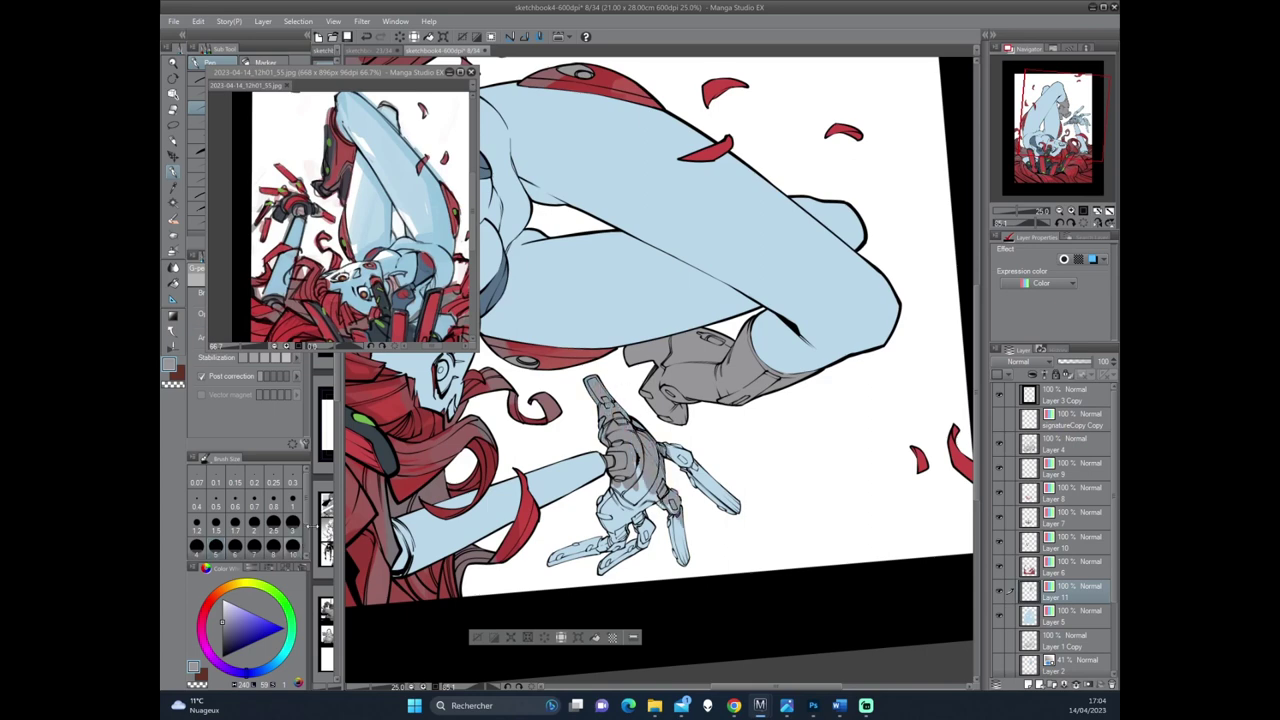
Shade the lower palm and remaining robotic fingers grey, then check the full figure mirrored.
{"action": "mouse_move", "coordinate": [596, 508]}
{"action": "left_mouse_down"}
{"action": "mouse_move", "coordinate": [604, 566]}
{"action": "mouse_move", "coordinate": [612, 556]}
{"action": "left_mouse_up"}
{"action": "mouse_move", "coordinate": [636, 462]}
{"action": "left_mouse_down"}
{"action": "mouse_move", "coordinate": [612, 500]}
{"action": "mouse_move", "coordinate": [626, 556]}
{"action": "left_mouse_up"}
{"action": "left_click_drag", "start_coordinate": [666, 444], "coordinate": [678, 478]}
{"action": "left_click_drag", "start_coordinate": [660, 502], "coordinate": [672, 526]}
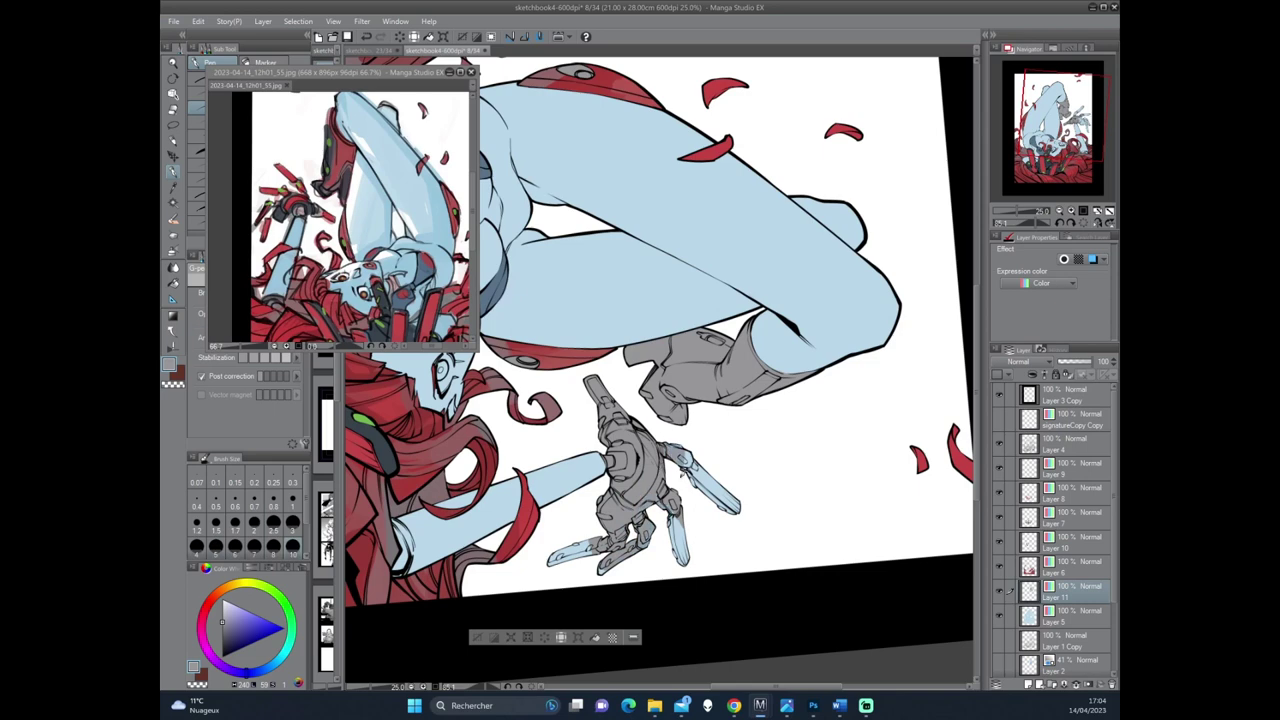
{"action": "left_click_drag", "start_coordinate": [682, 452], "coordinate": [710, 496]}
{"action": "left_click_drag", "start_coordinate": [670, 514], "coordinate": [686, 564]}
{"action": "mouse_move", "coordinate": [712, 482]}
{"action": "left_mouse_down"}
{"action": "mouse_move", "coordinate": [736, 512]}
{"action": "mouse_move", "coordinate": [753, 436]}
{"action": "left_mouse_up"}
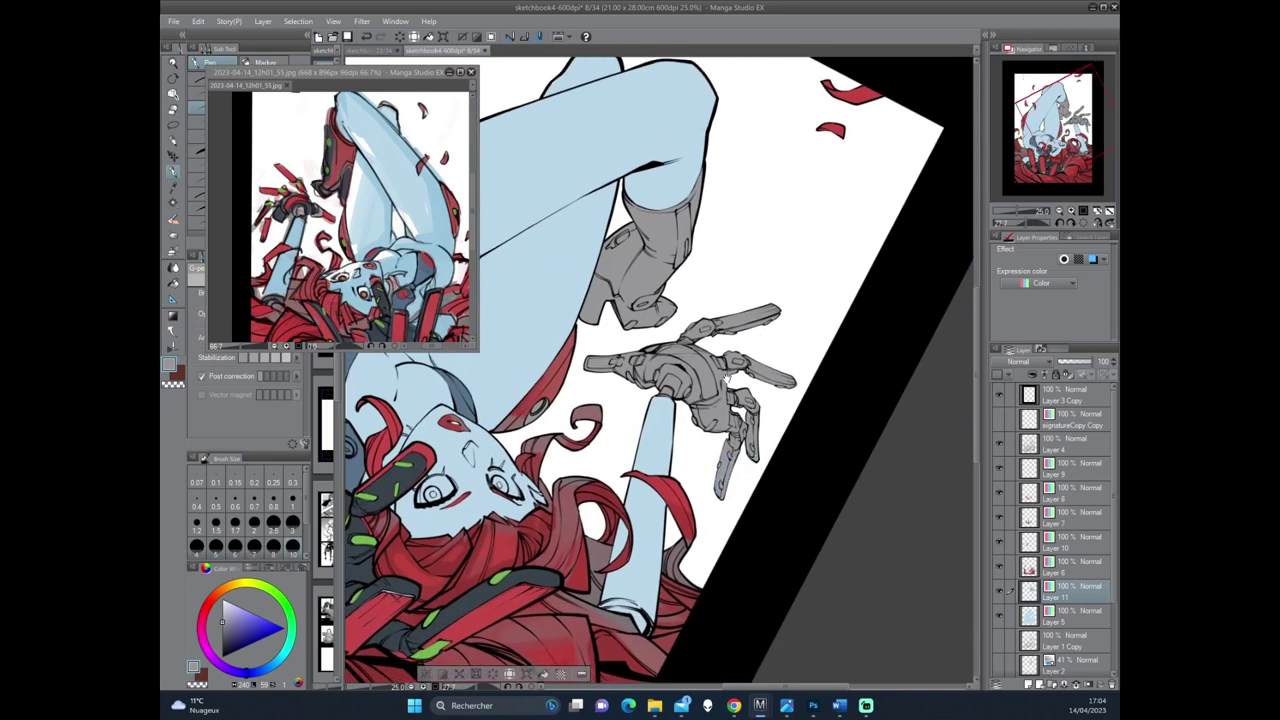
{"action": "left_click_drag", "start_coordinate": [727, 378], "coordinate": [790, 340]}
{"action": "key", "text": "h"}
{"action": "key", "text": "h"}
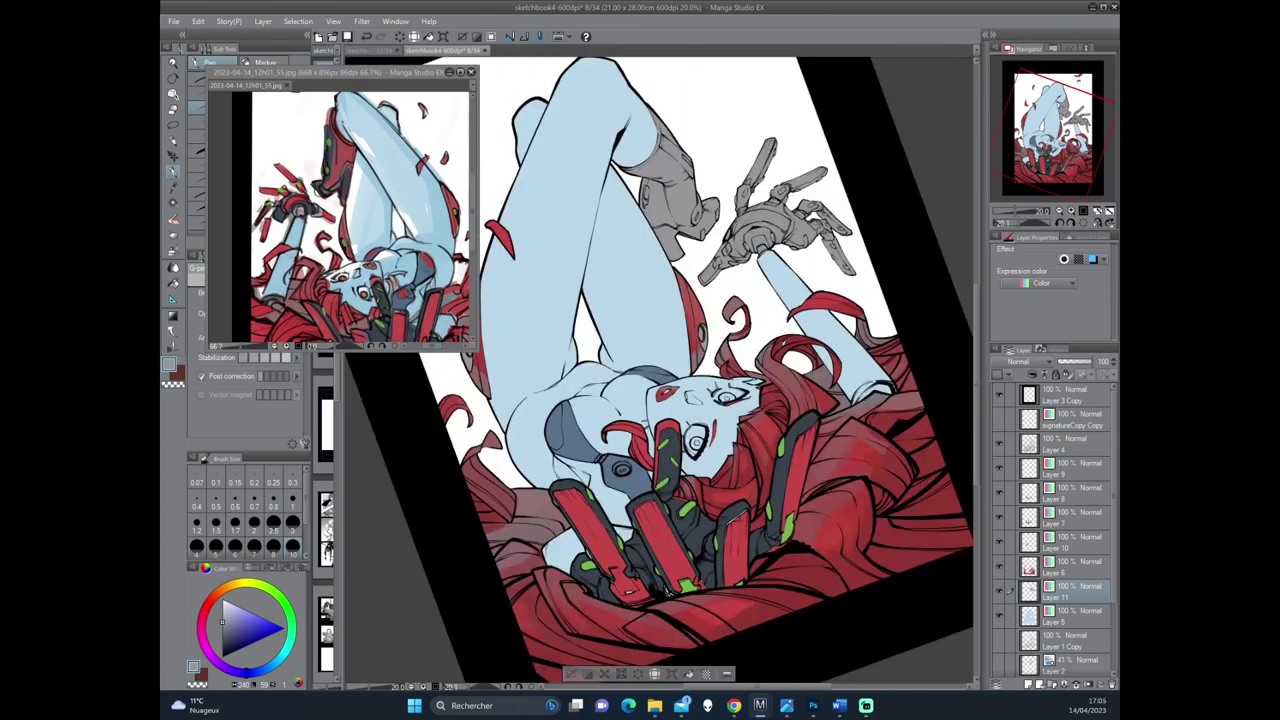
Add Layer 12 above Layer 5, set to Color and clipped to the layer below.
{"action": "left_click", "coordinate": [1034, 618]}
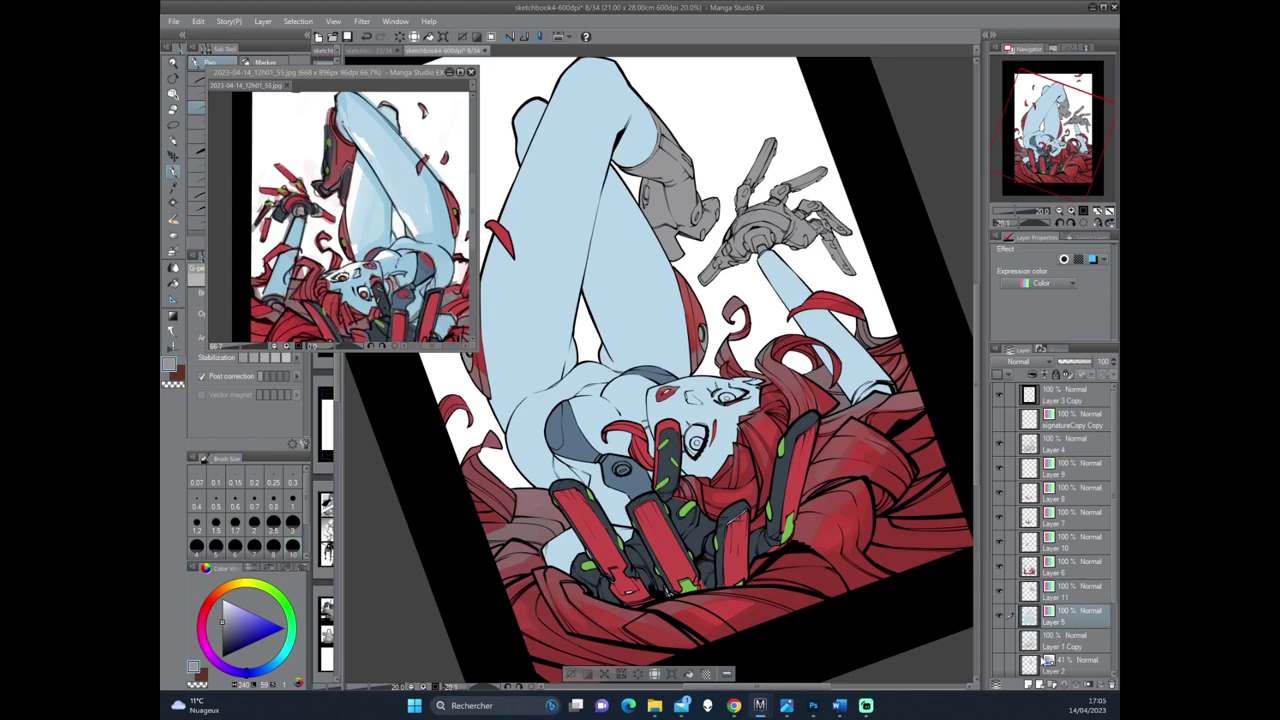
{"action": "left_click", "coordinate": [1029, 685]}
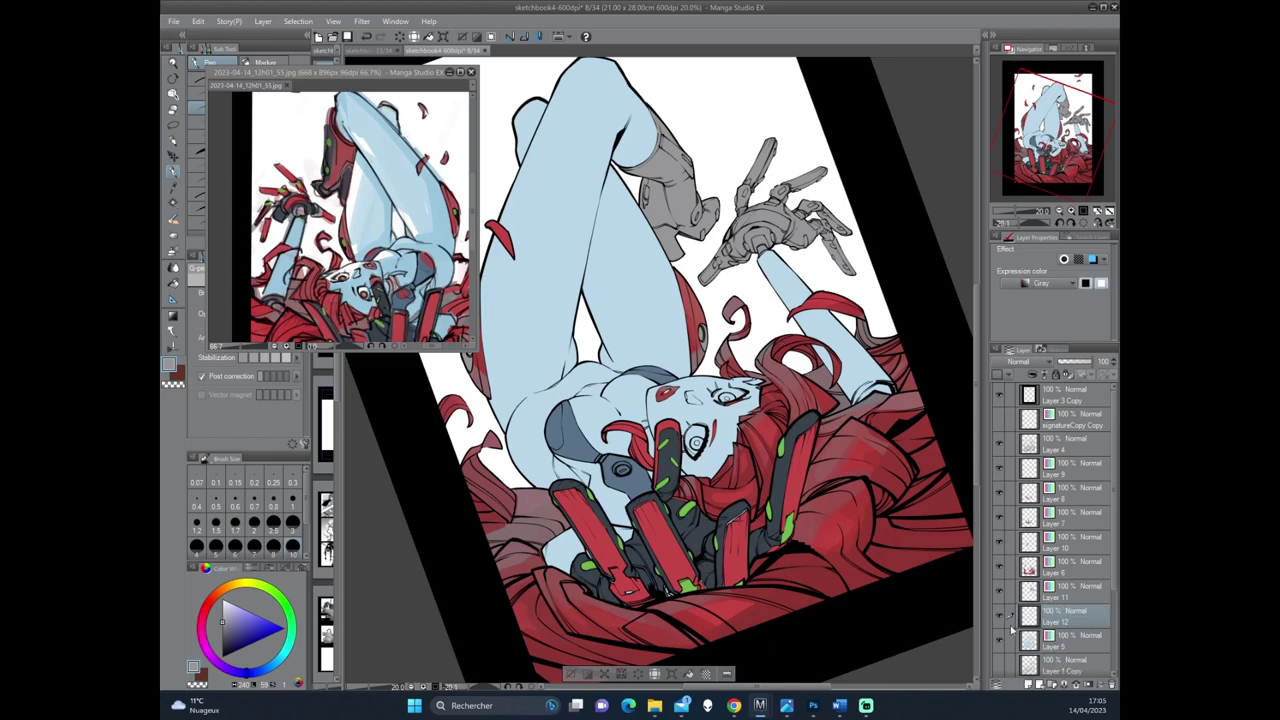
{"action": "left_click", "coordinate": [1045, 283]}
{"action": "left_click", "coordinate": [1040, 298]}
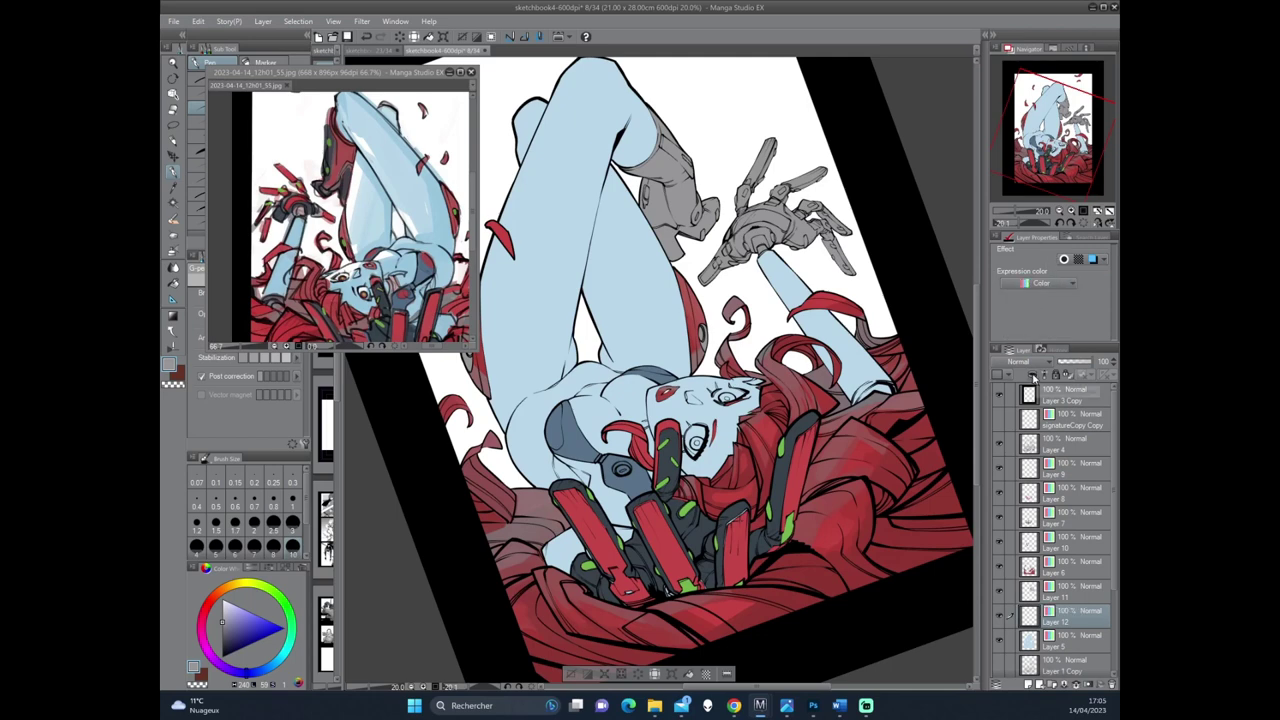
{"action": "left_click", "coordinate": [1023, 374]}
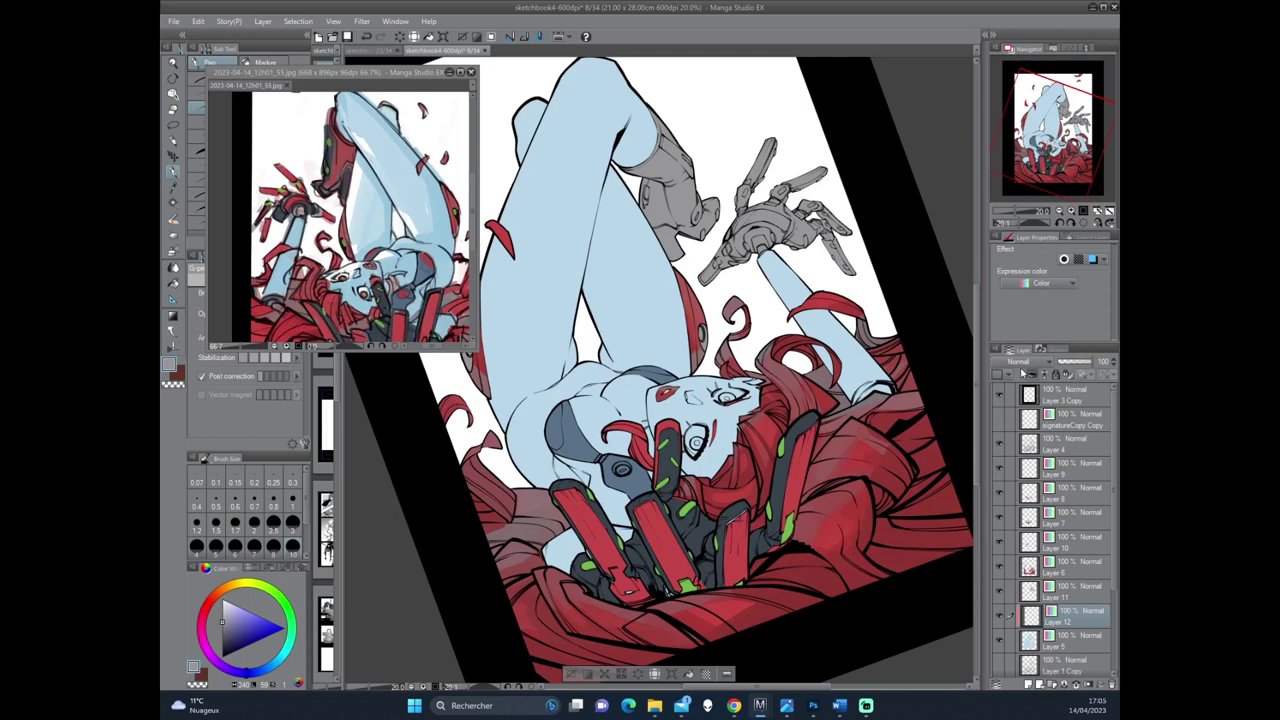
Switch to a soft painting brush and paint a light highlight along the thigh edge.
{"action": "left_click", "coordinate": [359, 192]}
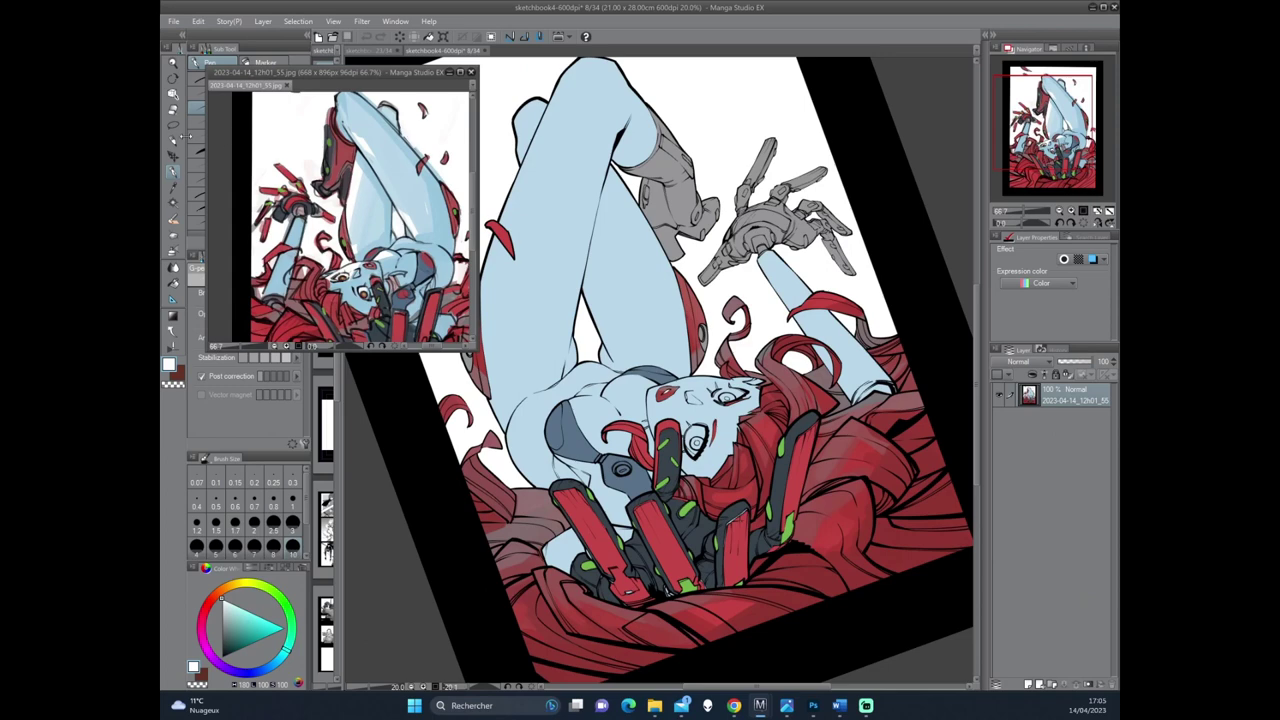
{"action": "left_click", "coordinate": [174, 218]}
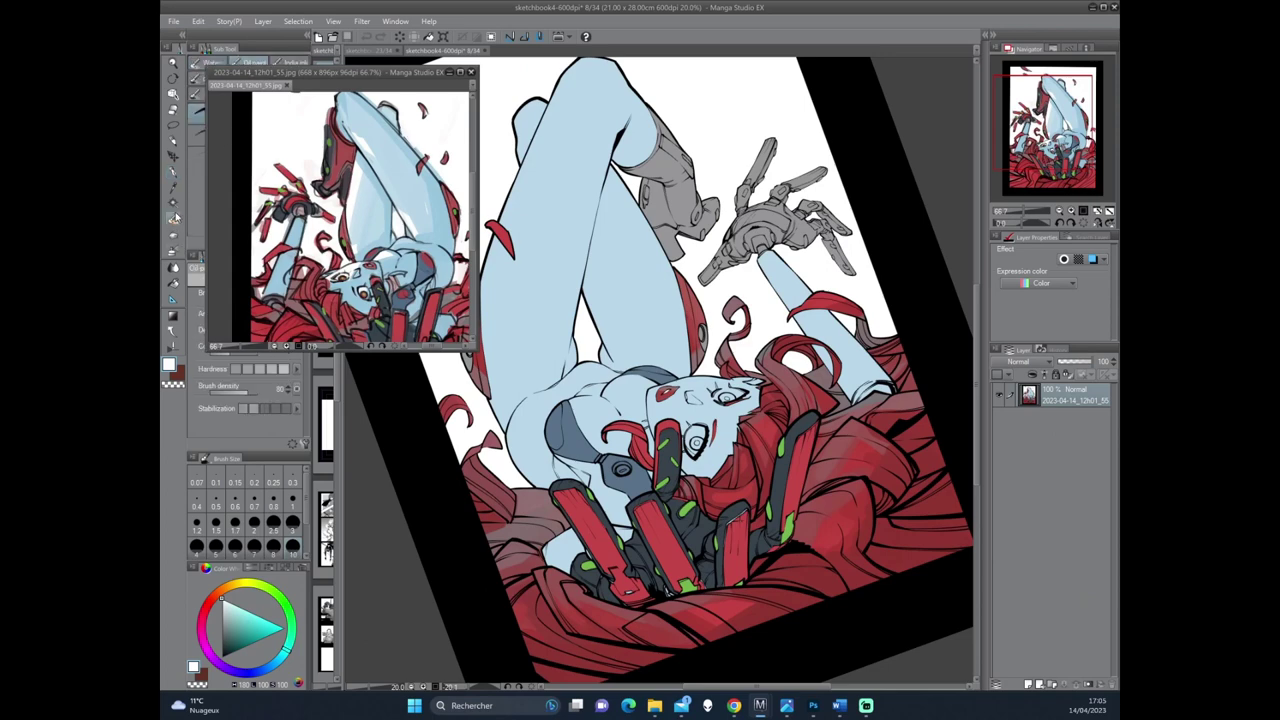
{"action": "left_click", "coordinate": [661, 302]}
{"action": "key", "text": "minus"}
{"action": "key", "text": "minus"}
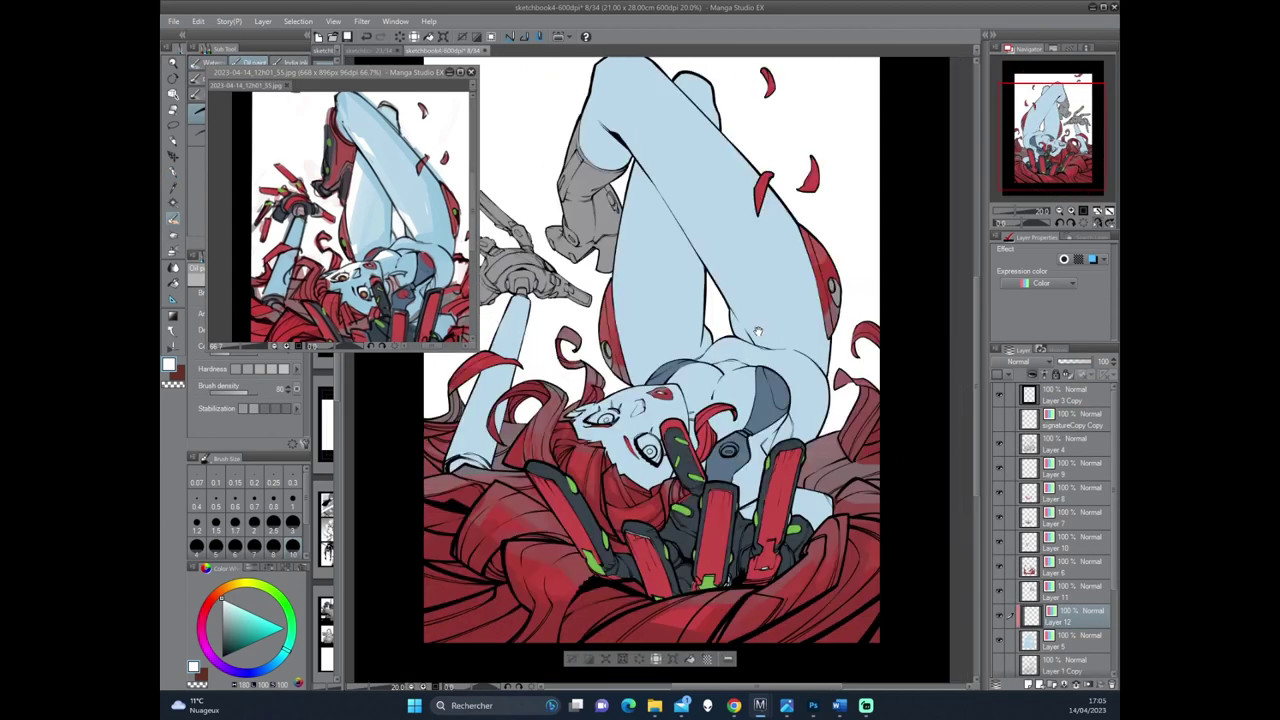
{"action": "key", "text": "minus"}
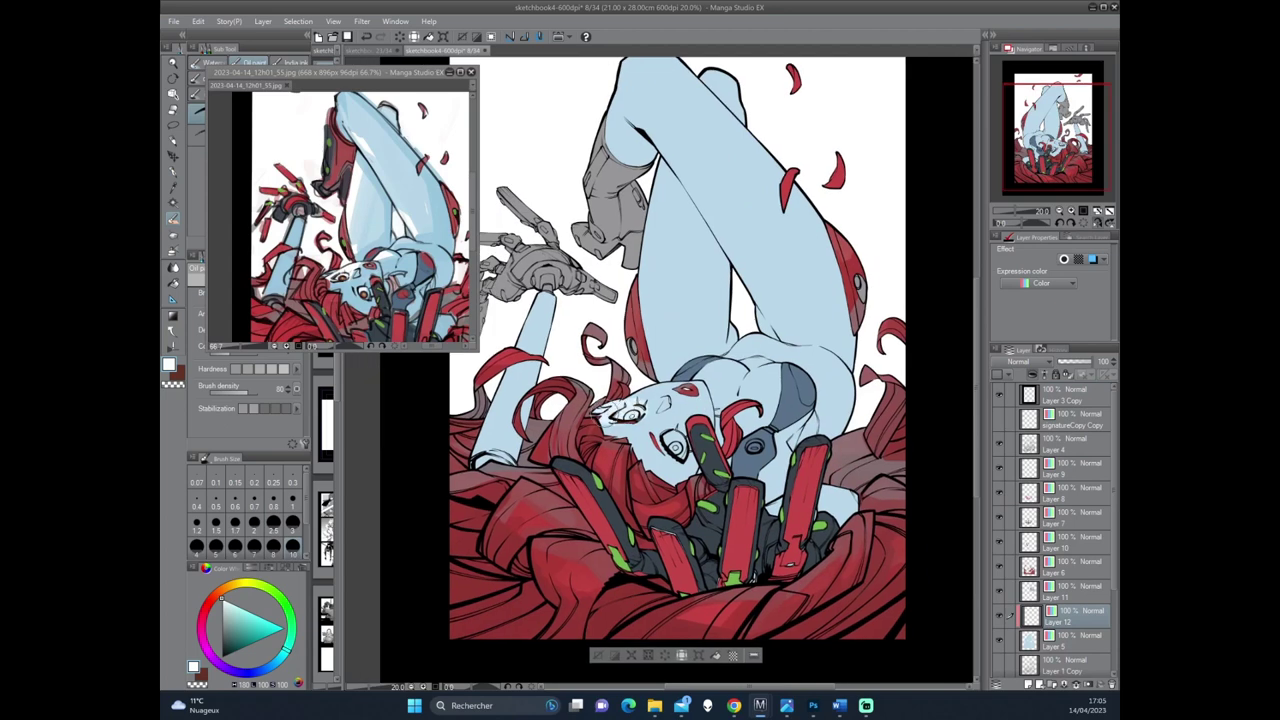
{"action": "scroll", "coordinate": [652, 395], "scroll_direction": "up", "scroll_amount": 2}
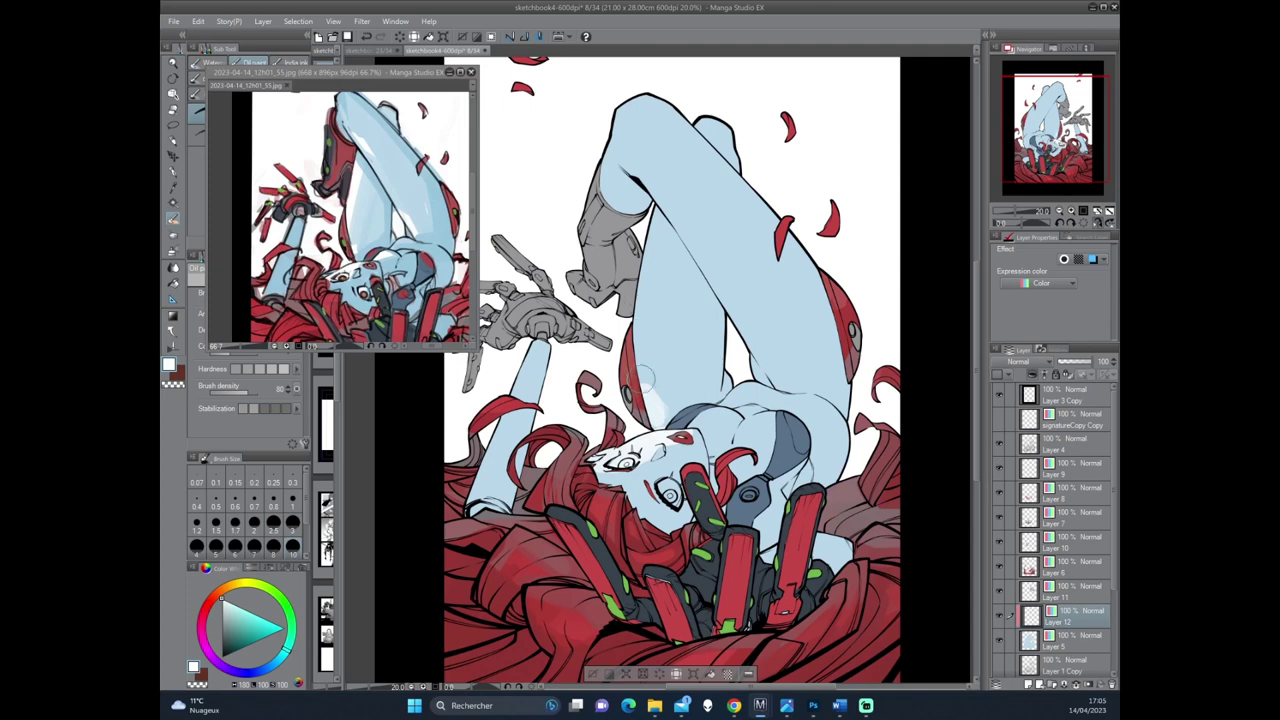
{"action": "left_click_drag", "start_coordinate": [640, 380], "coordinate": [650, 235]}
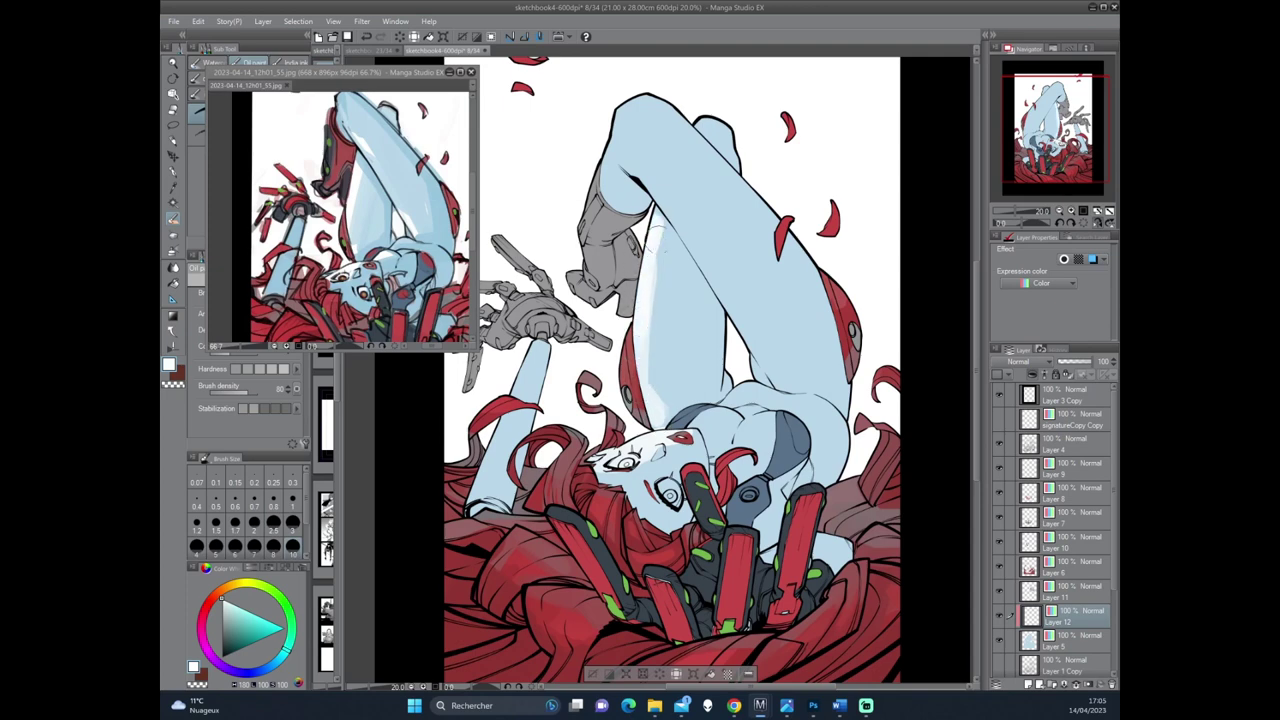
Sample pale skin blue from the reference and paint highlights along the thighs and raised leg.
{"action": "left_click", "coordinate": [630, 270], "text": "alt"}
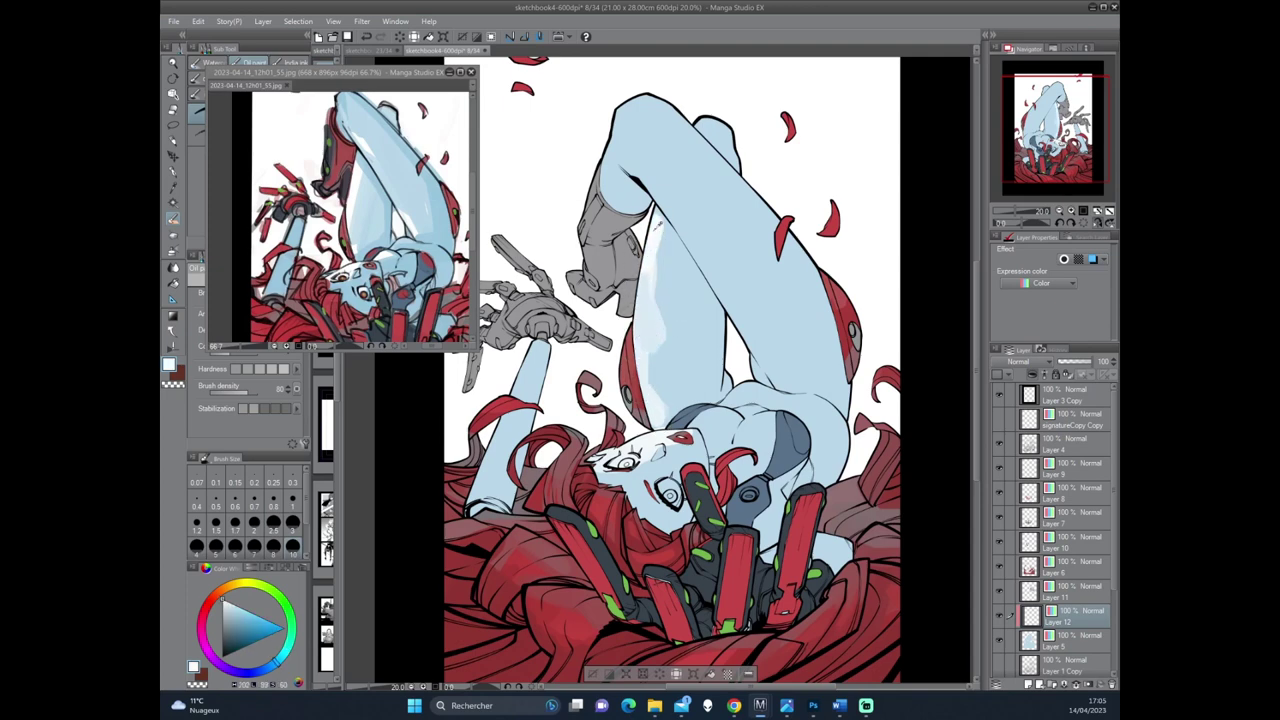
{"action": "scroll", "coordinate": [641, 289], "scroll_direction": "up", "scroll_amount": 3}
{"action": "left_click", "coordinate": [432, 231]}
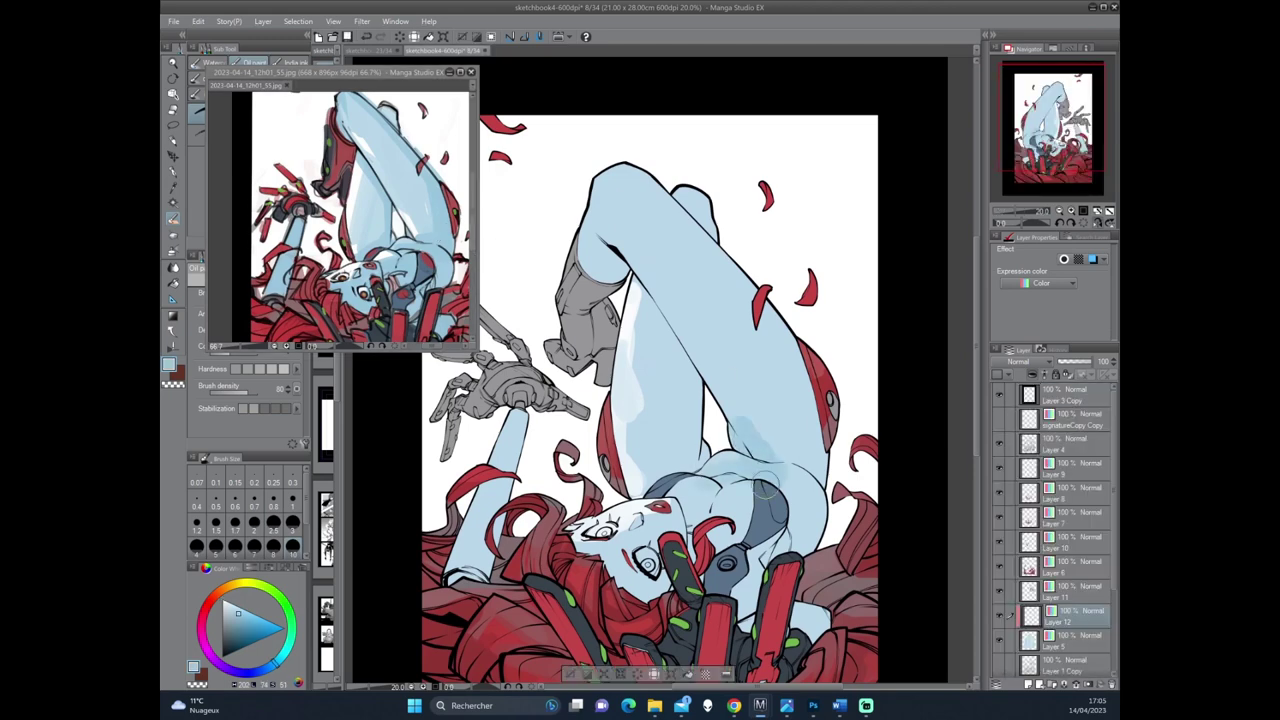
{"action": "left_click_drag", "start_coordinate": [785, 340], "coordinate": [806, 467]}
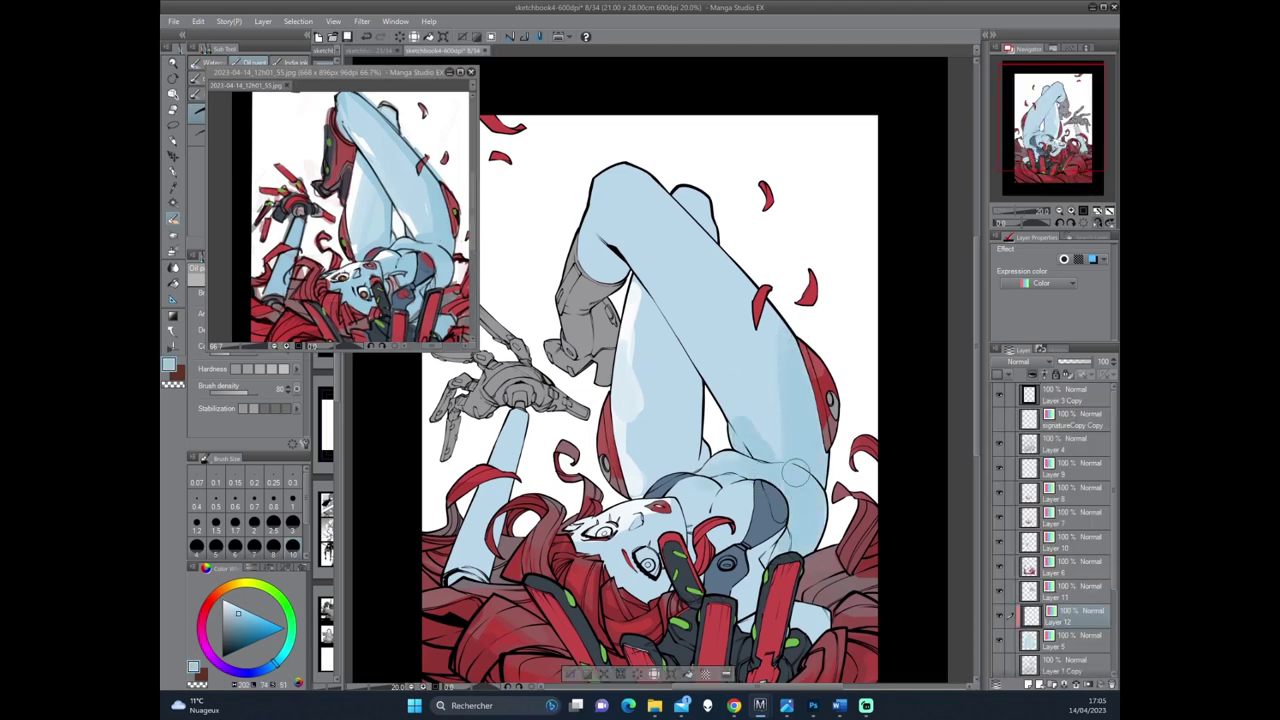
{"action": "key", "text": "asciicircum"}
{"action": "left_click_drag", "start_coordinate": [652, 178], "coordinate": [780, 405]}
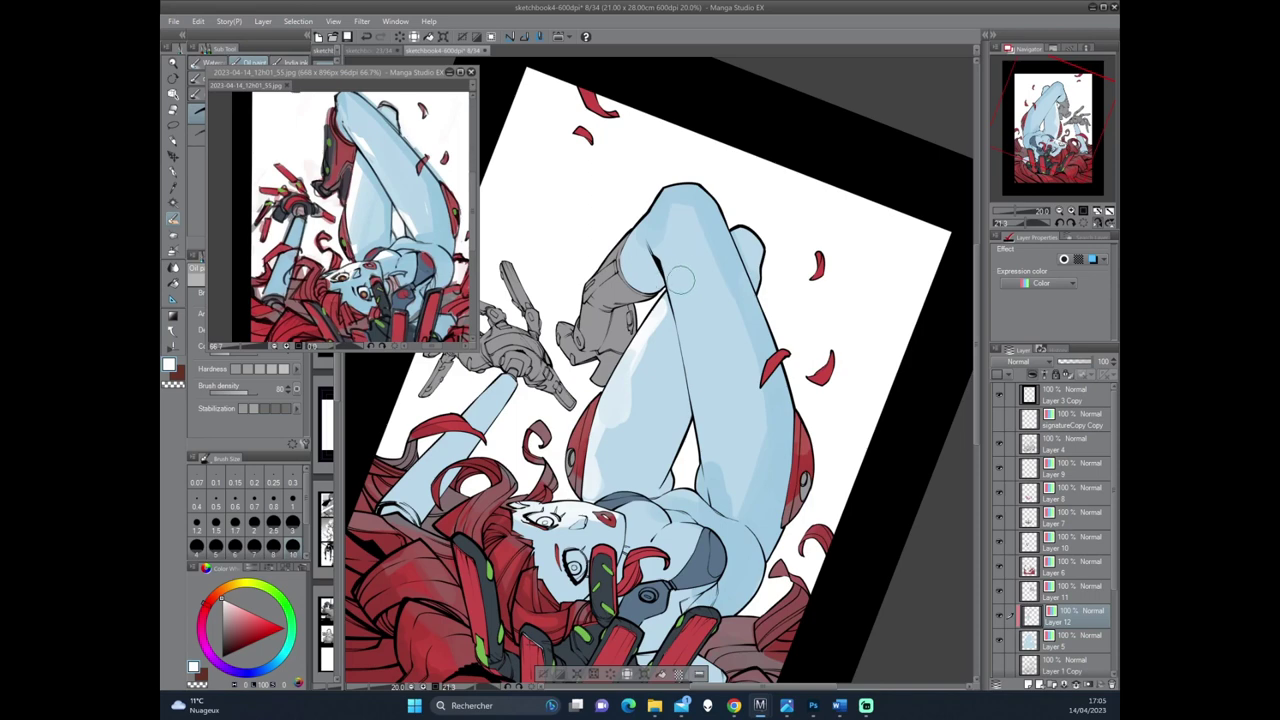
{"action": "left_click_drag", "start_coordinate": [670, 300], "coordinate": [666, 236]}
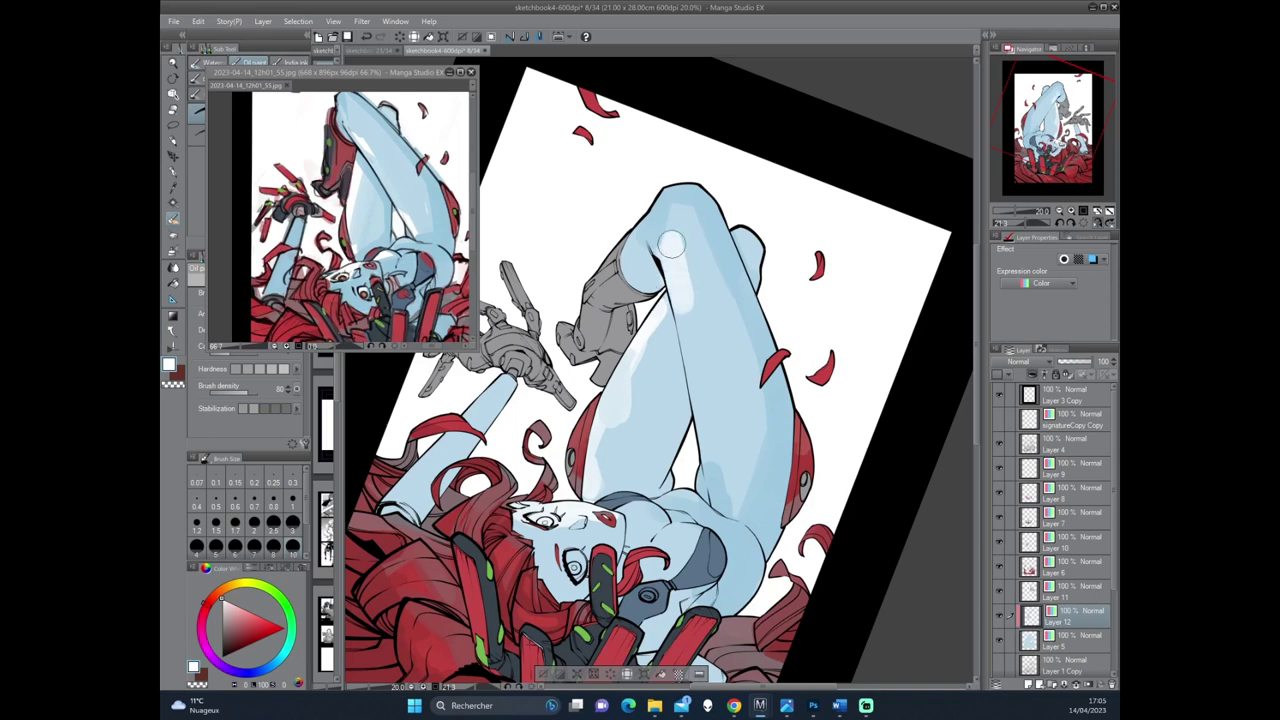
{"action": "mouse_move", "coordinate": [725, 482]}
{"action": "left_mouse_down"}
{"action": "mouse_move", "coordinate": [714, 438]}
{"action": "mouse_move", "coordinate": [735, 415]}
{"action": "left_mouse_up"}
{"action": "left_click", "coordinate": [714, 438], "text": "alt"}
Check the highlights in a mirrored view and pick a darker blue for belly shading.
{"action": "key", "text": "h"}
{"action": "left_click_drag", "start_coordinate": [700, 360], "coordinate": [714, 291]}
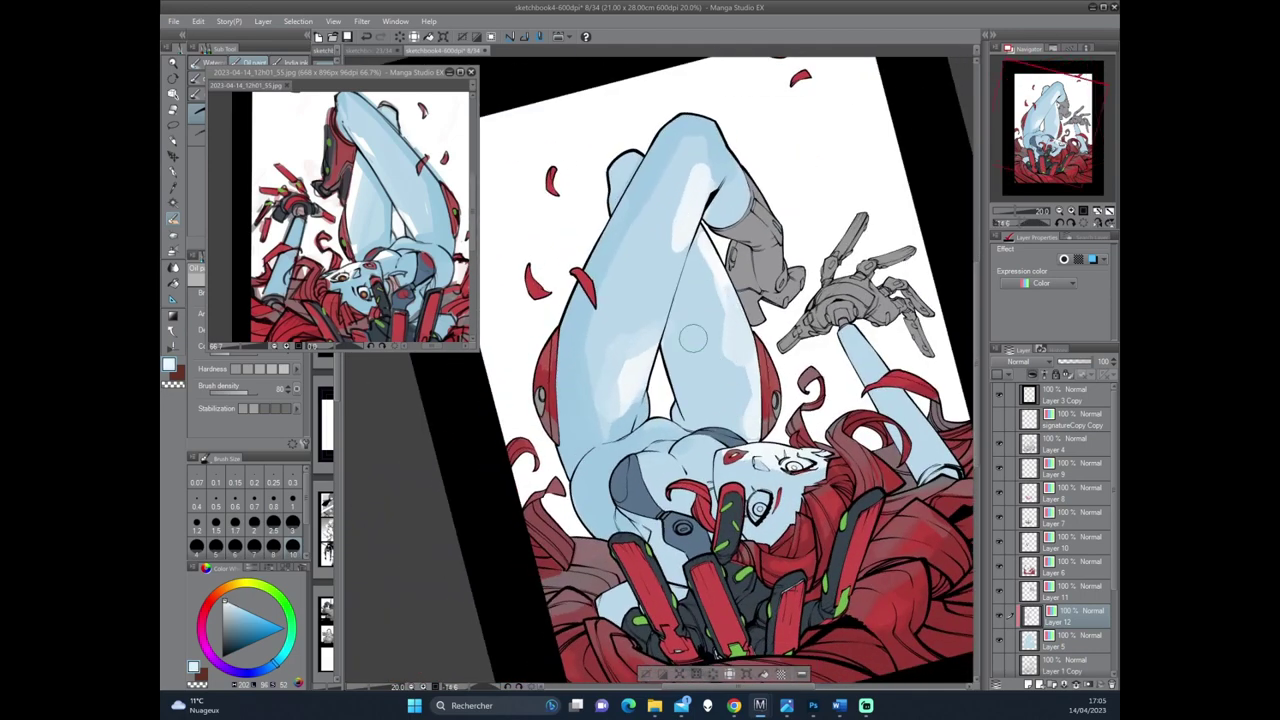
{"action": "key", "text": "h"}
{"action": "mouse_move", "coordinate": [735, 365]}
{"action": "left_mouse_down"}
{"action": "mouse_move", "coordinate": [634, 440]}
{"action": "mouse_move", "coordinate": [632, 478]}
{"action": "left_mouse_up"}
{"action": "left_click", "coordinate": [638, 442], "text": "alt"}
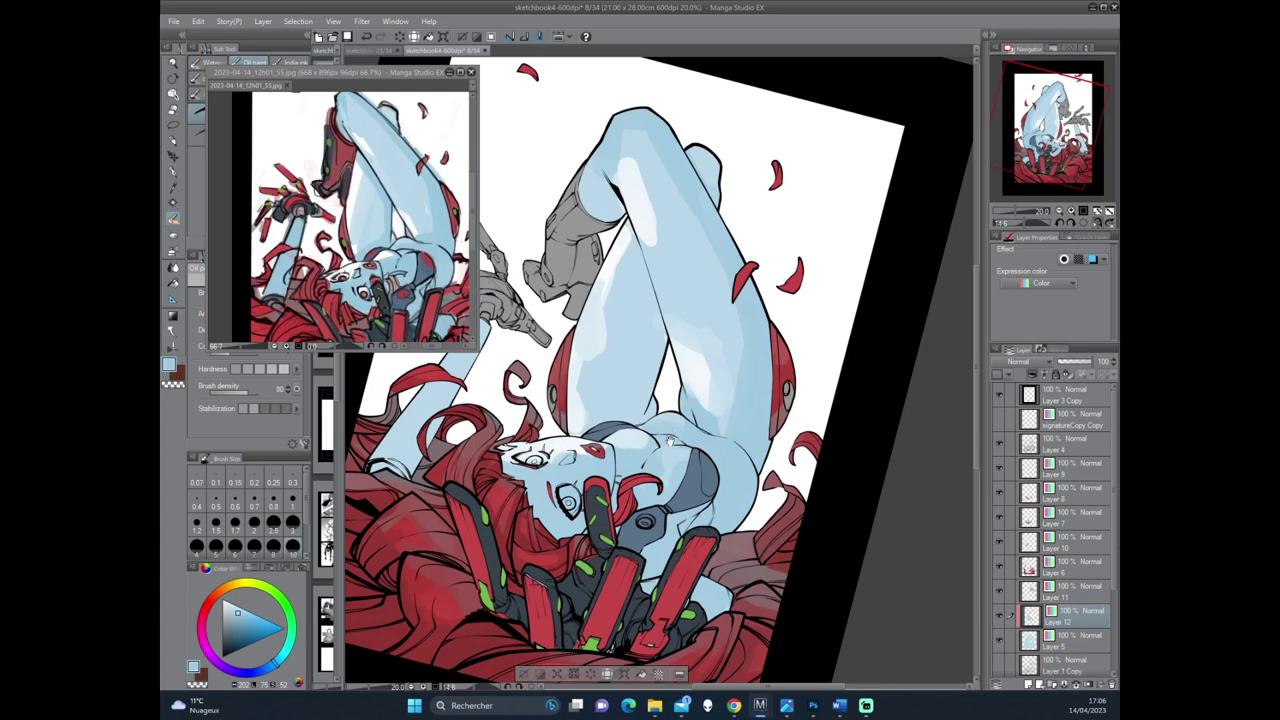
{"action": "left_click_drag", "start_coordinate": [669, 441], "coordinate": [725, 463]}
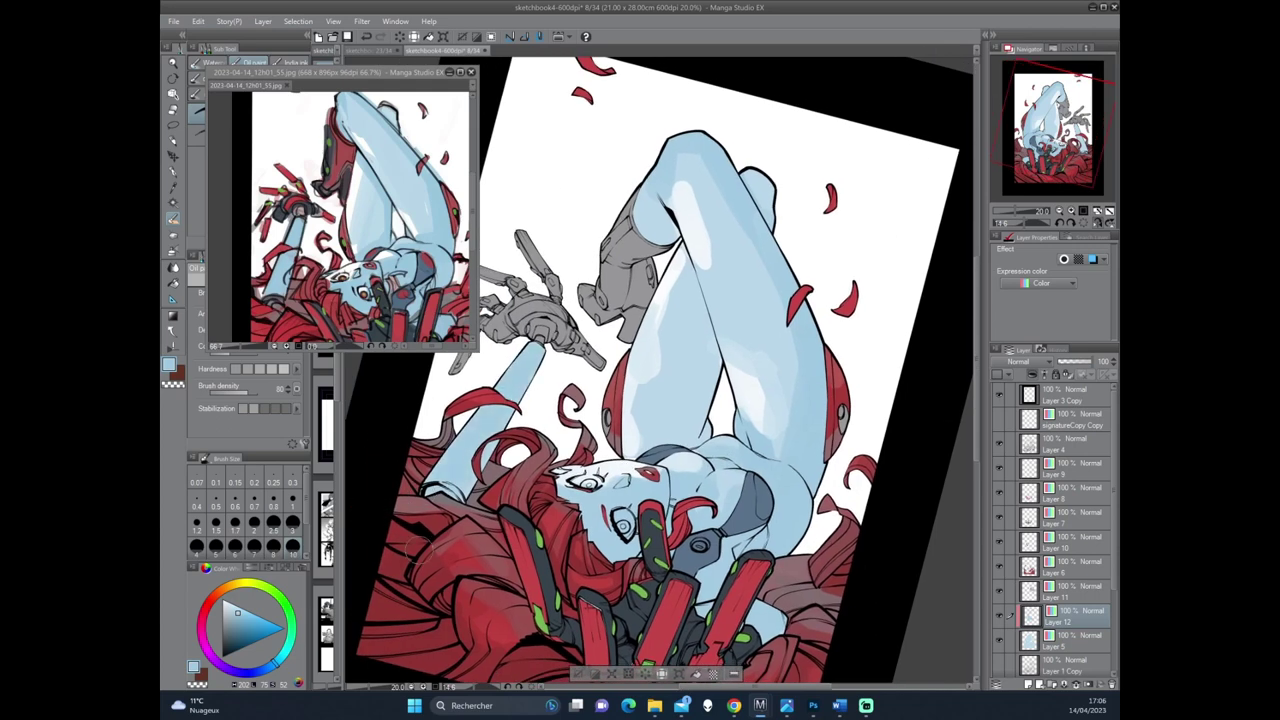
{"action": "left_click_drag", "start_coordinate": [524, 349], "coordinate": [502, 413]}
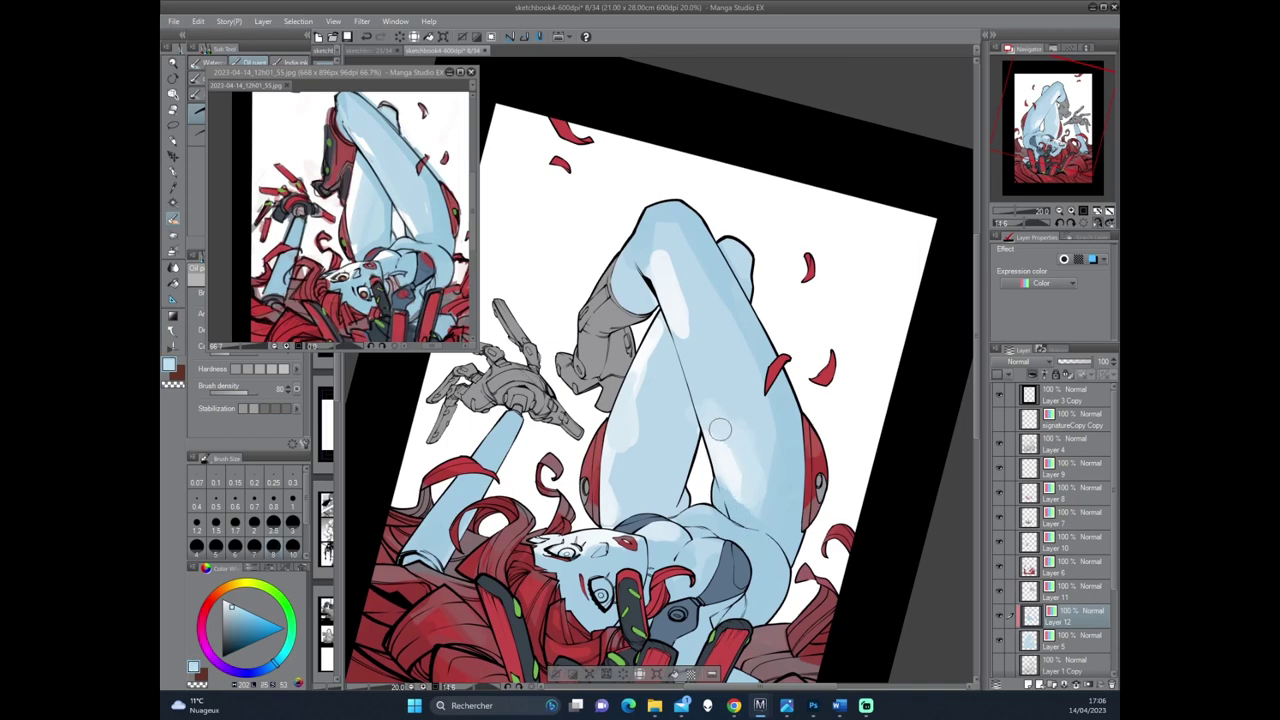
{"action": "left_click_drag", "start_coordinate": [714, 342], "coordinate": [708, 364]}
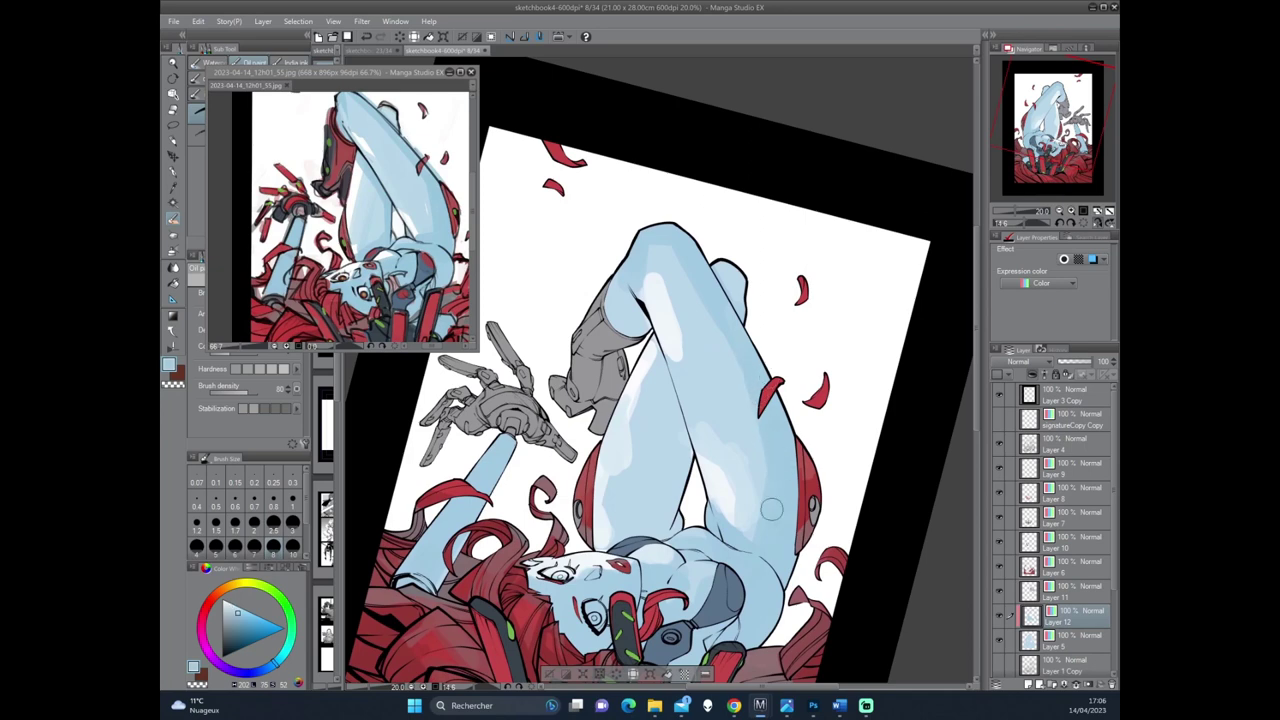
{"action": "left_click_drag", "start_coordinate": [728, 508], "coordinate": [716, 446]}
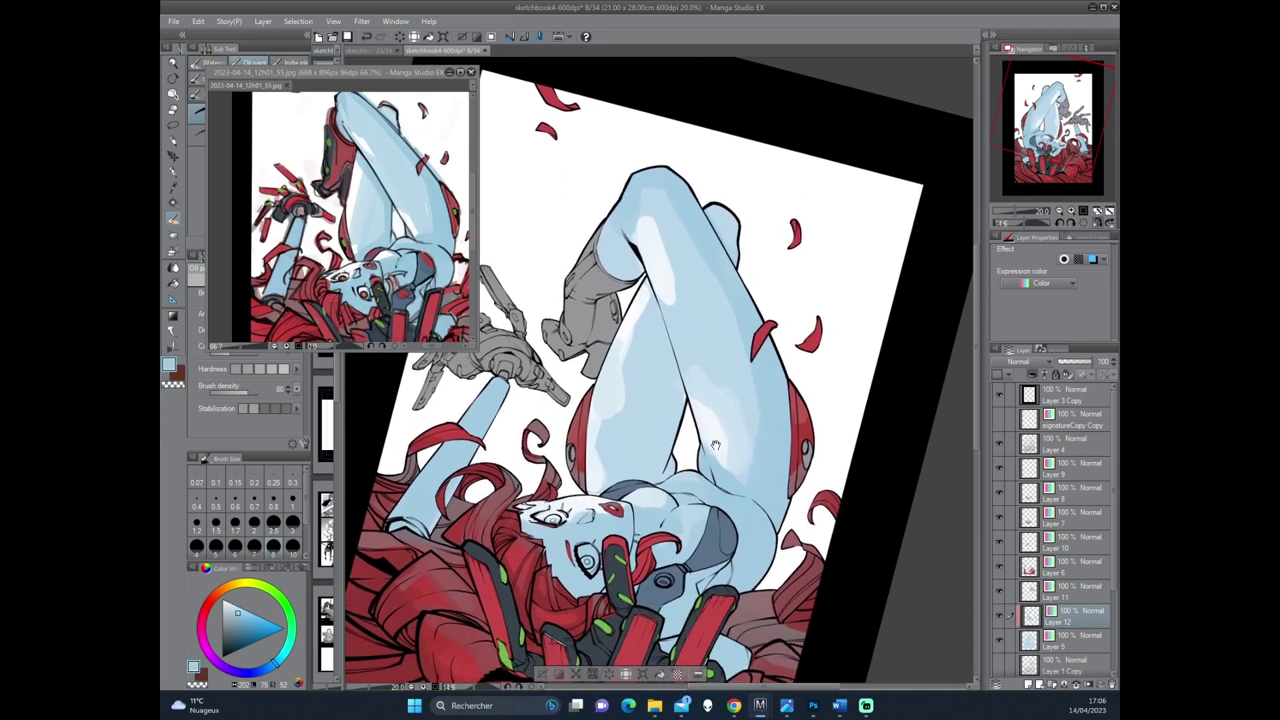
{"action": "left_click", "coordinate": [412, 316]}
Sample a lighter skin blue and rotate the canvas repeatedly to shade the figure.
{"action": "mouse_move", "coordinate": [660, 646]}
{"action": "left_mouse_down"}
{"action": "mouse_move", "coordinate": [657, 524]}
{"action": "mouse_move", "coordinate": [751, 440]}
{"action": "left_mouse_up"}
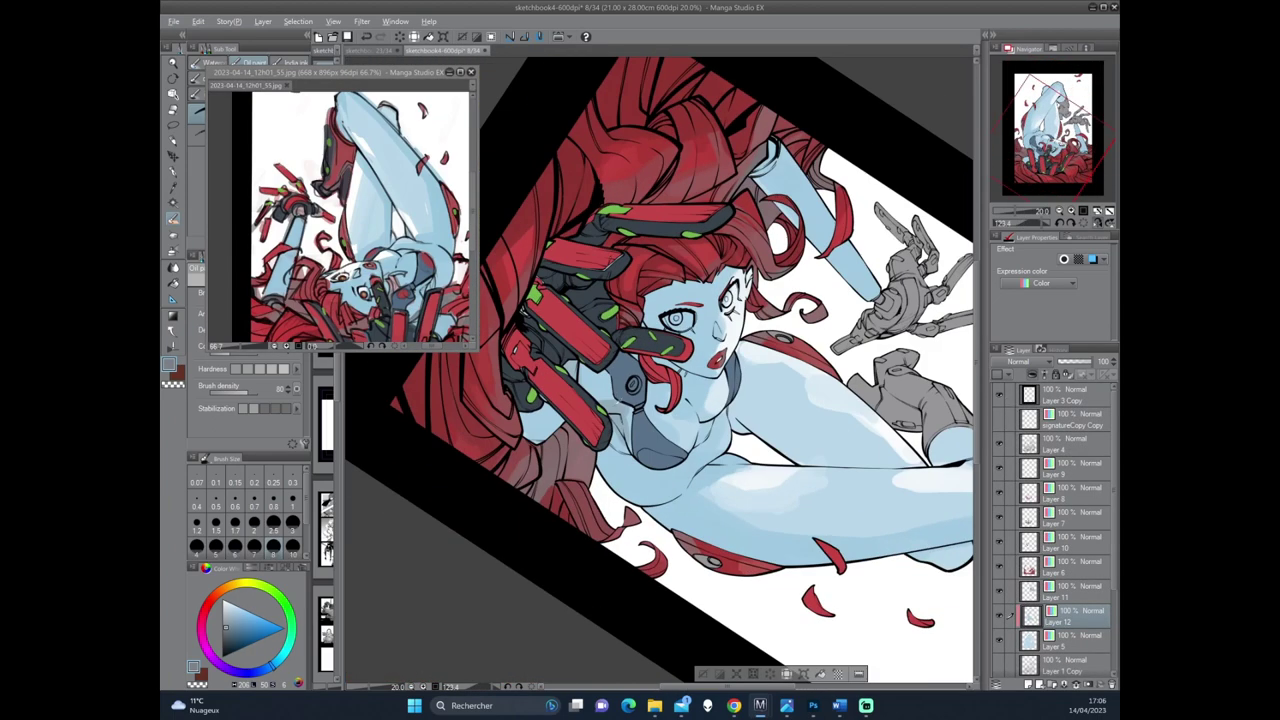
{"action": "left_click", "coordinate": [596, 404], "text": "alt"}
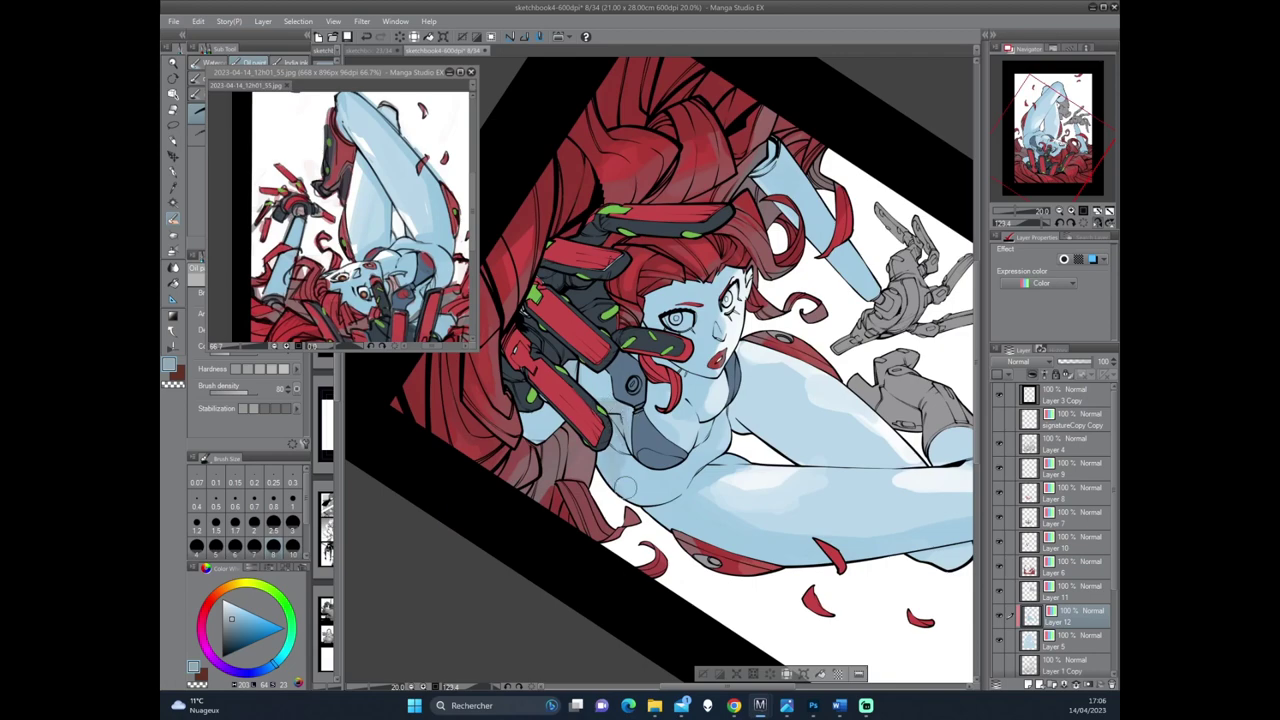
{"action": "mouse_move", "coordinate": [620, 496]}
{"action": "left_mouse_down"}
{"action": "mouse_move", "coordinate": [700, 412]}
{"action": "mouse_move", "coordinate": [676, 360]}
{"action": "left_mouse_up"}
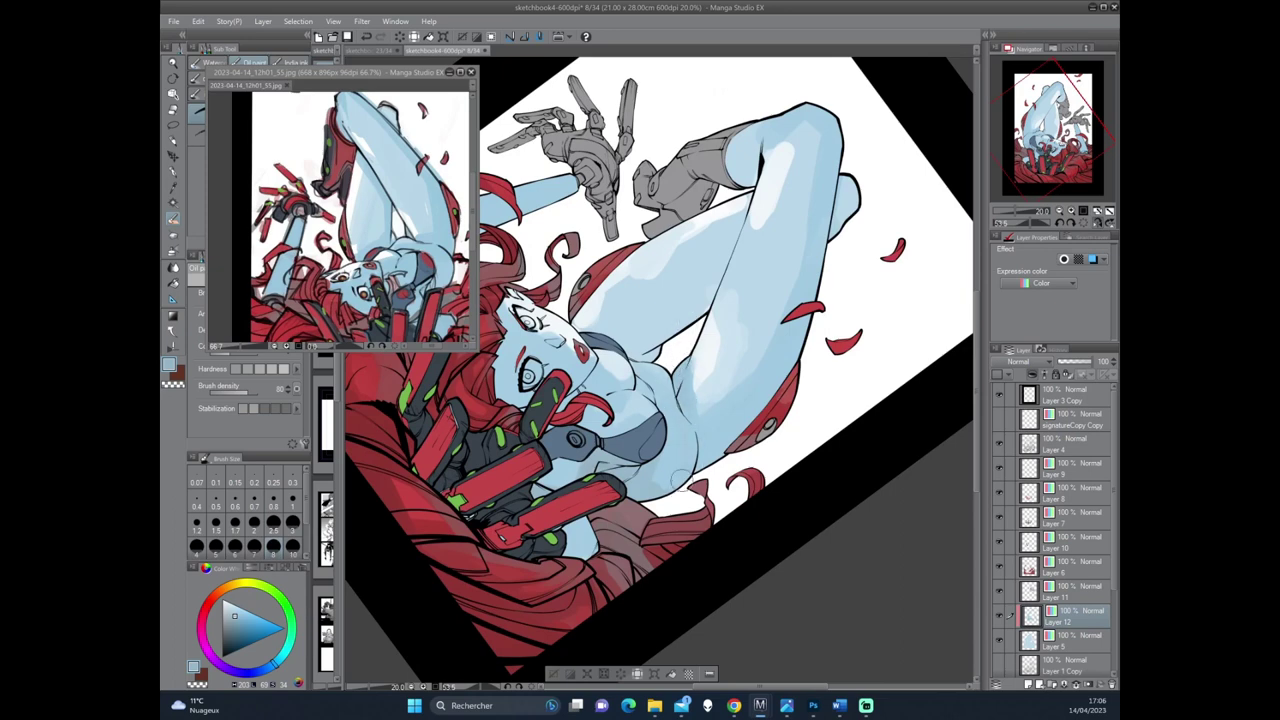
{"action": "left_click_drag", "start_coordinate": [664, 484], "coordinate": [720, 420]}
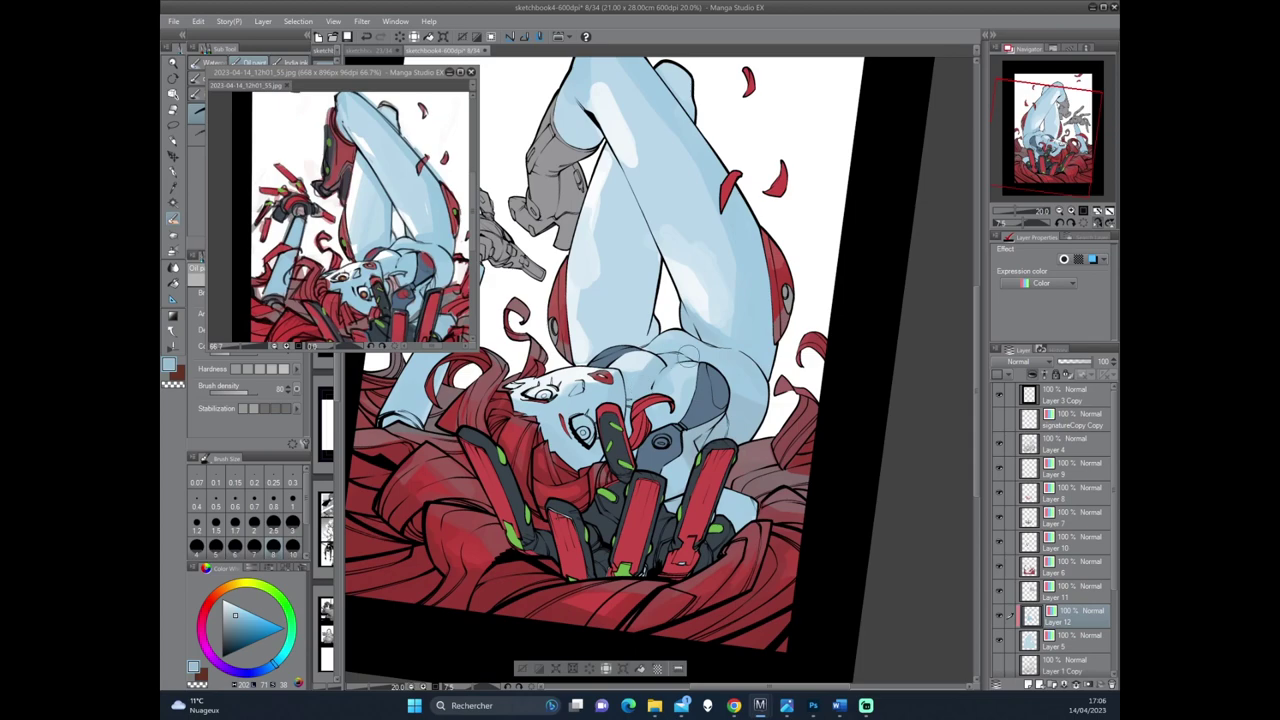
{"action": "left_click_drag", "start_coordinate": [688, 356], "coordinate": [782, 371]}
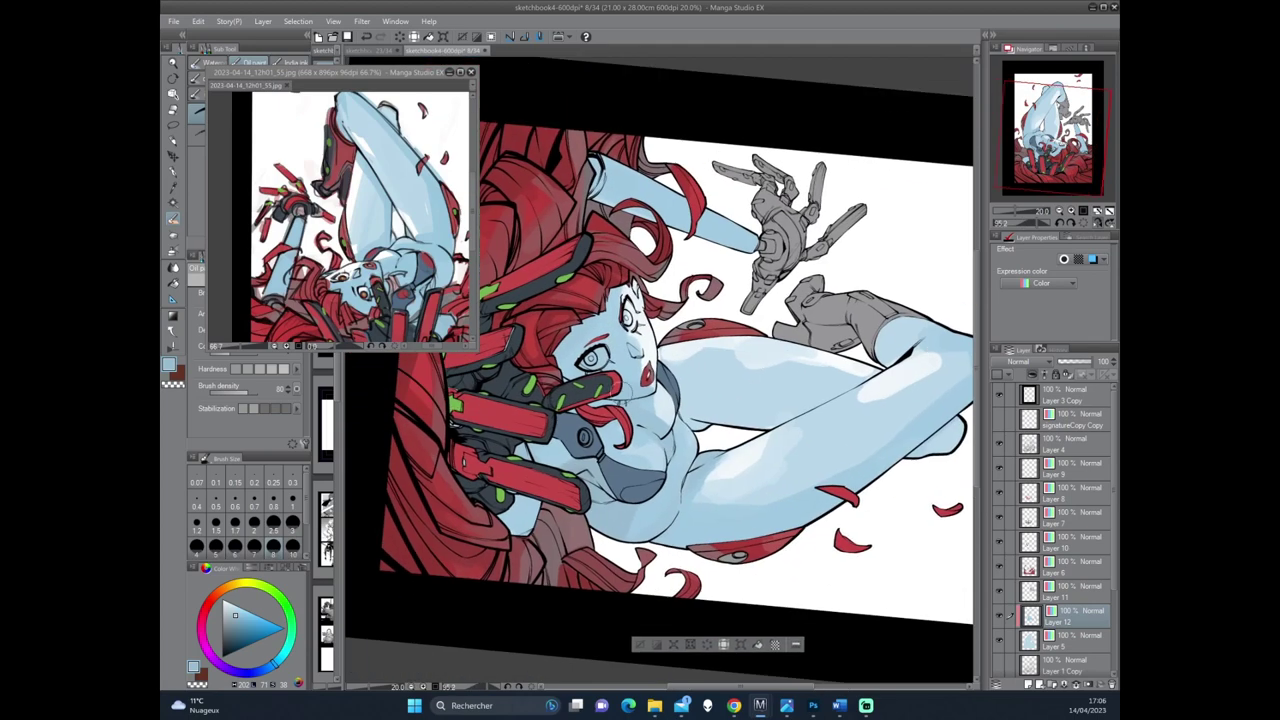
{"action": "left_click_drag", "start_coordinate": [627, 395], "coordinate": [620, 373]}
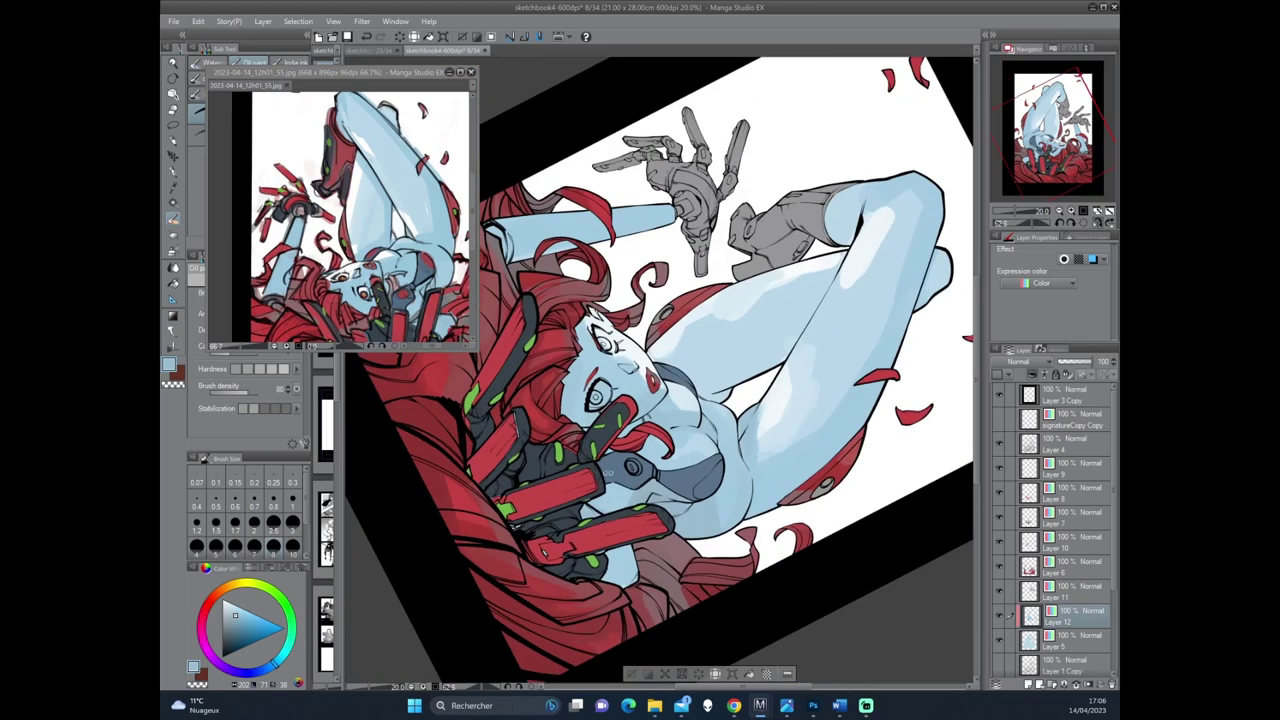
{"action": "left_click_drag", "start_coordinate": [608, 470], "coordinate": [632, 380]}
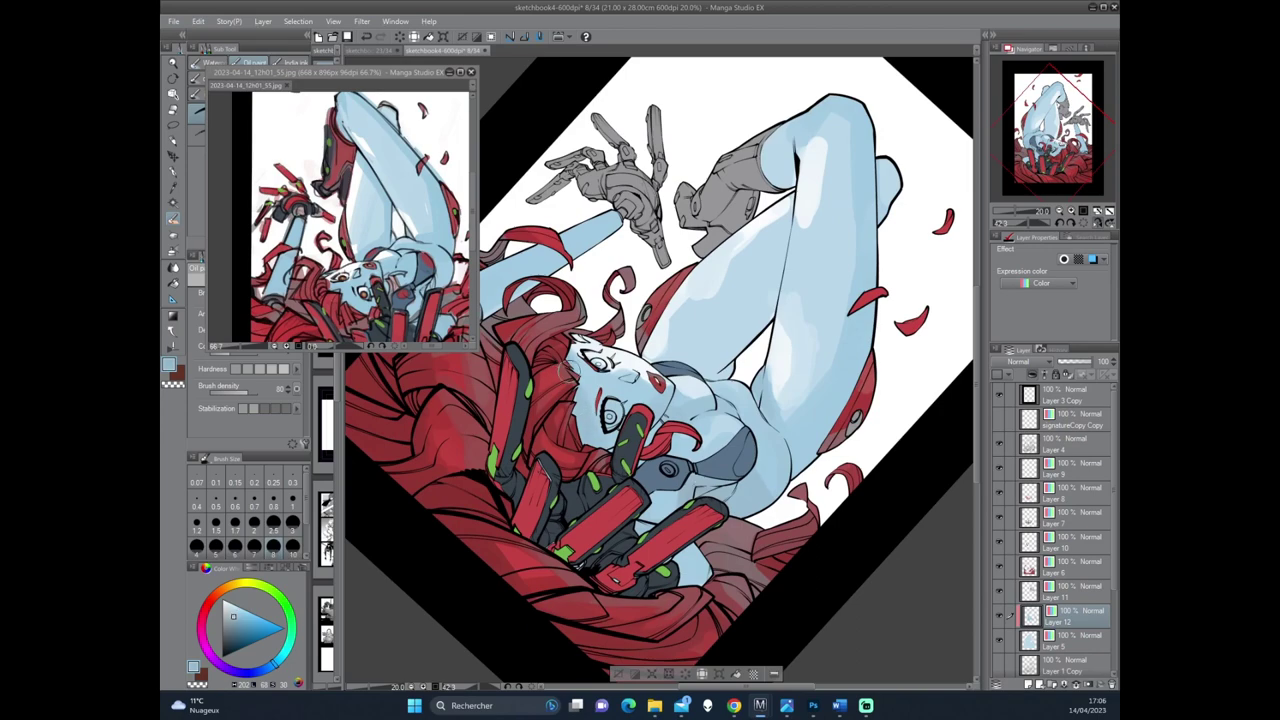
{"action": "left_click_drag", "start_coordinate": [569, 372], "coordinate": [648, 530]}
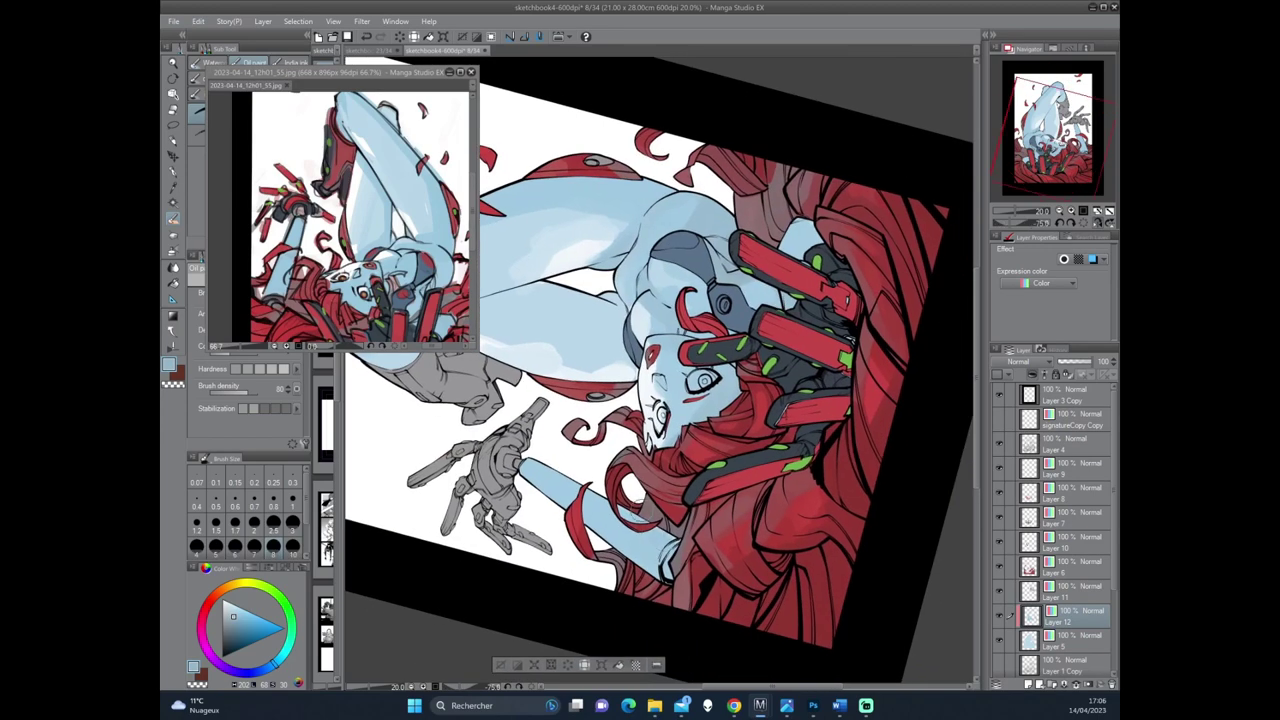
{"action": "left_click_drag", "start_coordinate": [680, 530], "coordinate": [797, 440]}
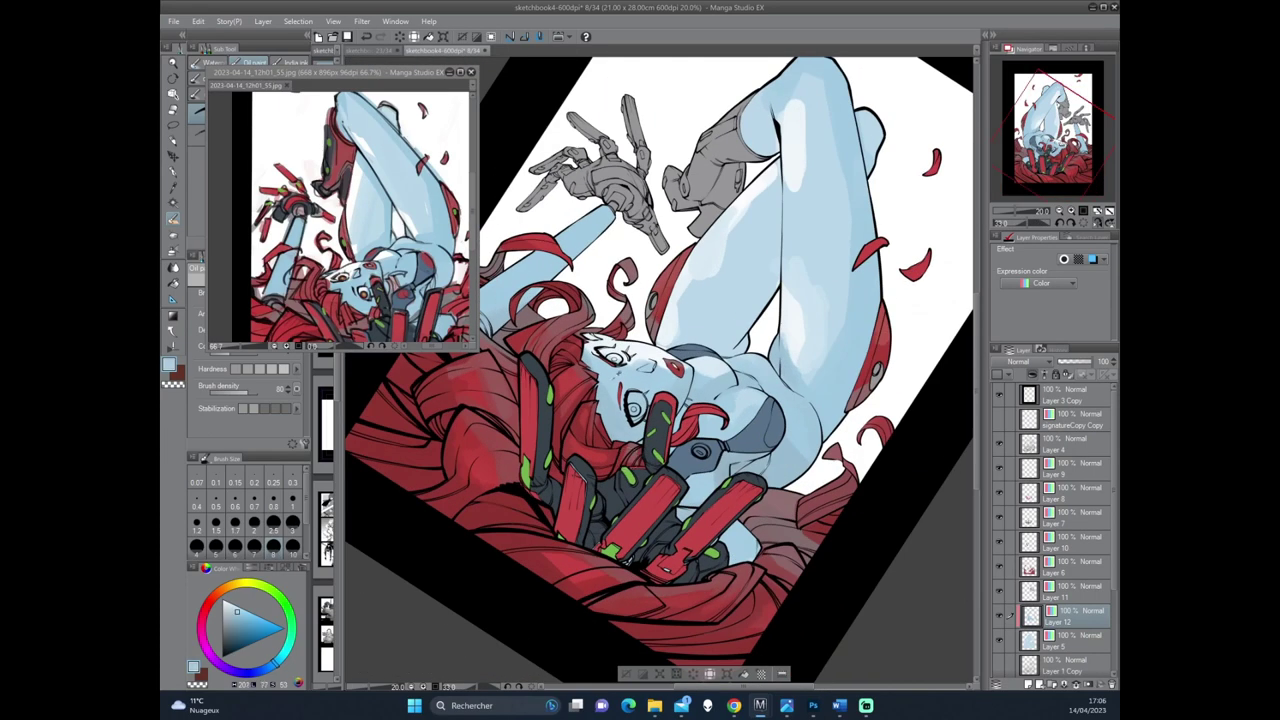
Alternate darker and lighter skin blues while tilting the view to shade the skin.
{"action": "left_click", "coordinate": [239, 618]}
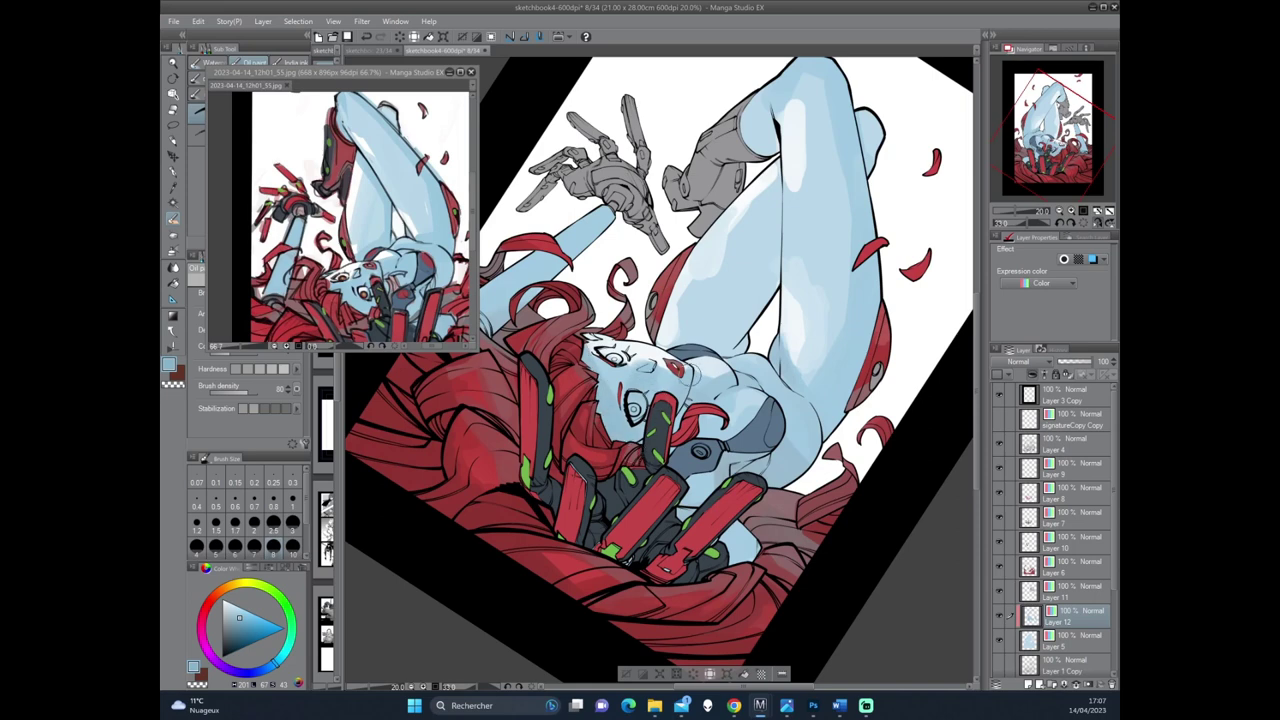
{"action": "mouse_move", "coordinate": [672, 403]}
{"action": "left_mouse_down"}
{"action": "mouse_move", "coordinate": [700, 380]}
{"action": "mouse_move", "coordinate": [636, 355]}
{"action": "left_mouse_up"}
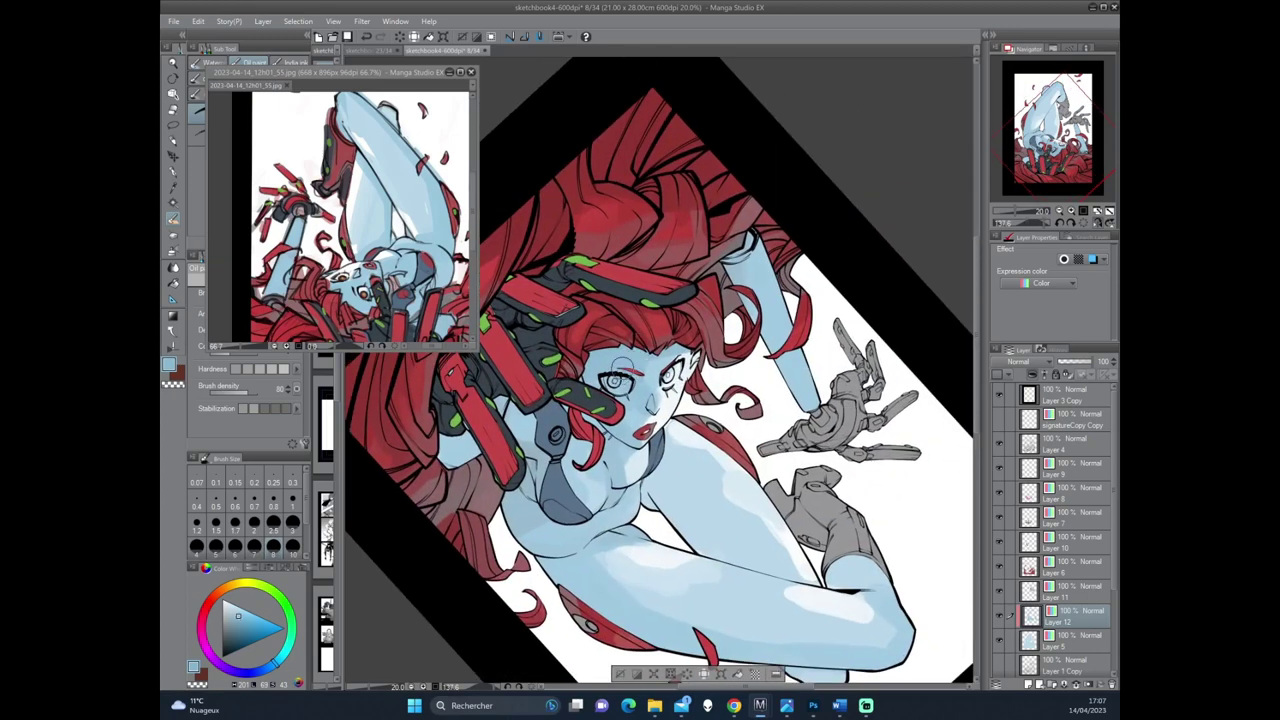
{"action": "left_click_drag", "start_coordinate": [636, 395], "coordinate": [658, 405]}
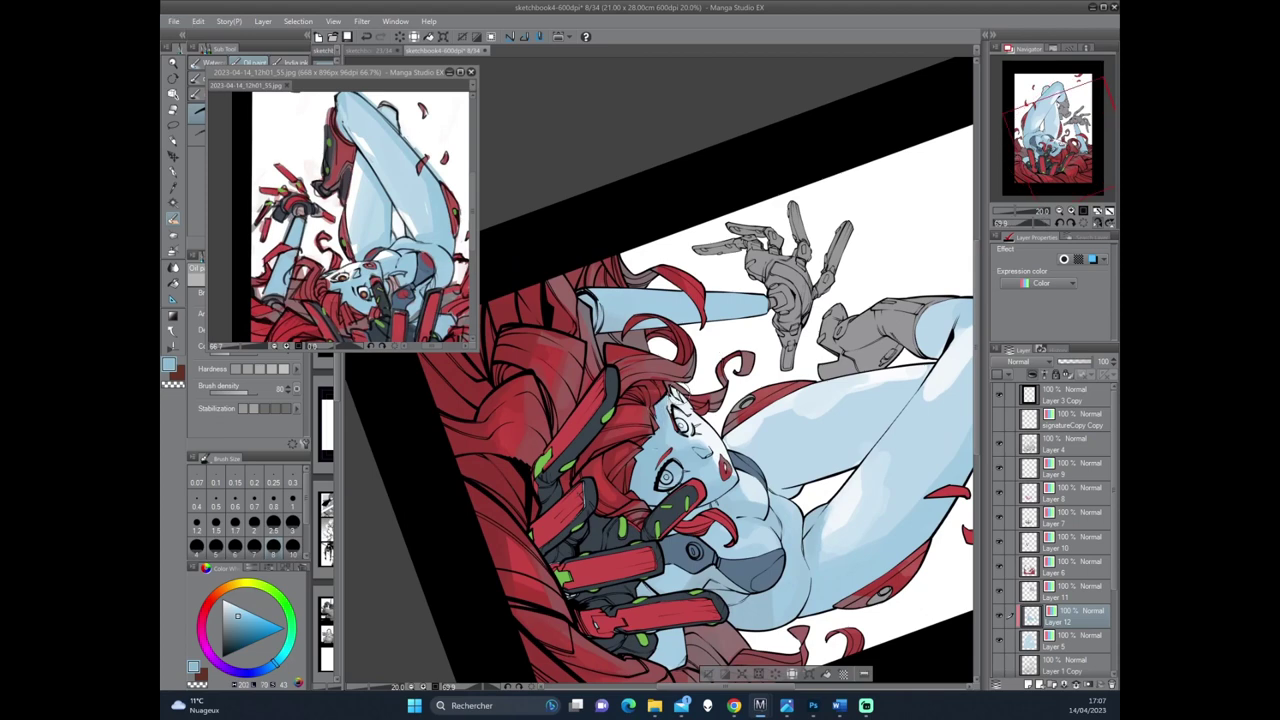
{"action": "left_click_drag", "start_coordinate": [697, 409], "coordinate": [722, 418]}
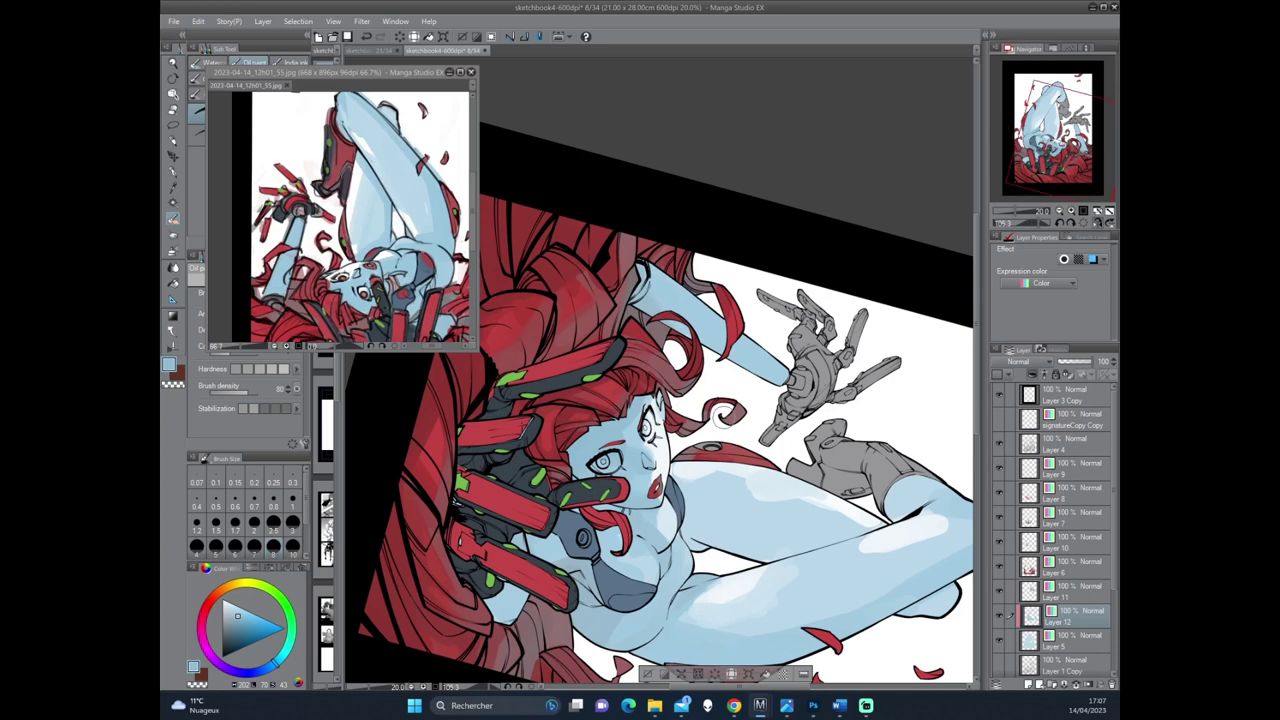
{"action": "key", "text": "asciicircum"}
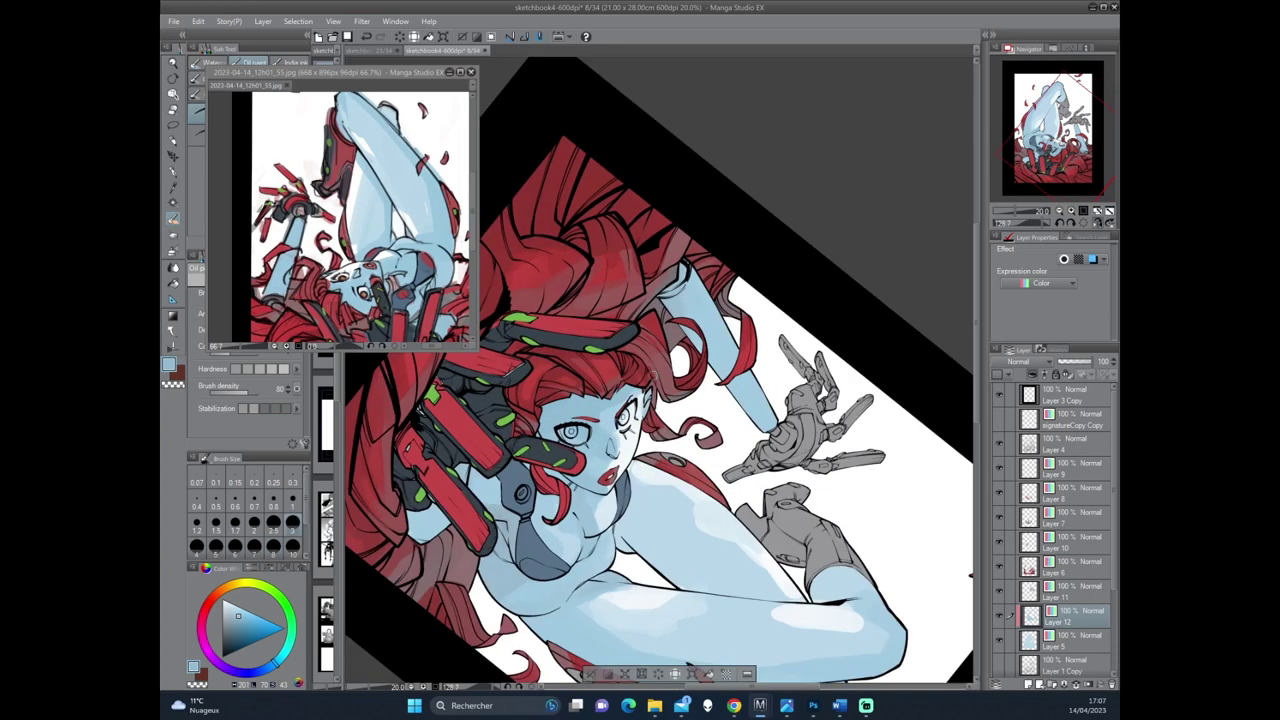
{"action": "key", "text": "minus"}
{"action": "key", "text": "minus"}
{"action": "key", "text": "asciicircum"}
{"action": "key", "text": "asciicircum"}
{"action": "key", "text": "asciicircum"}
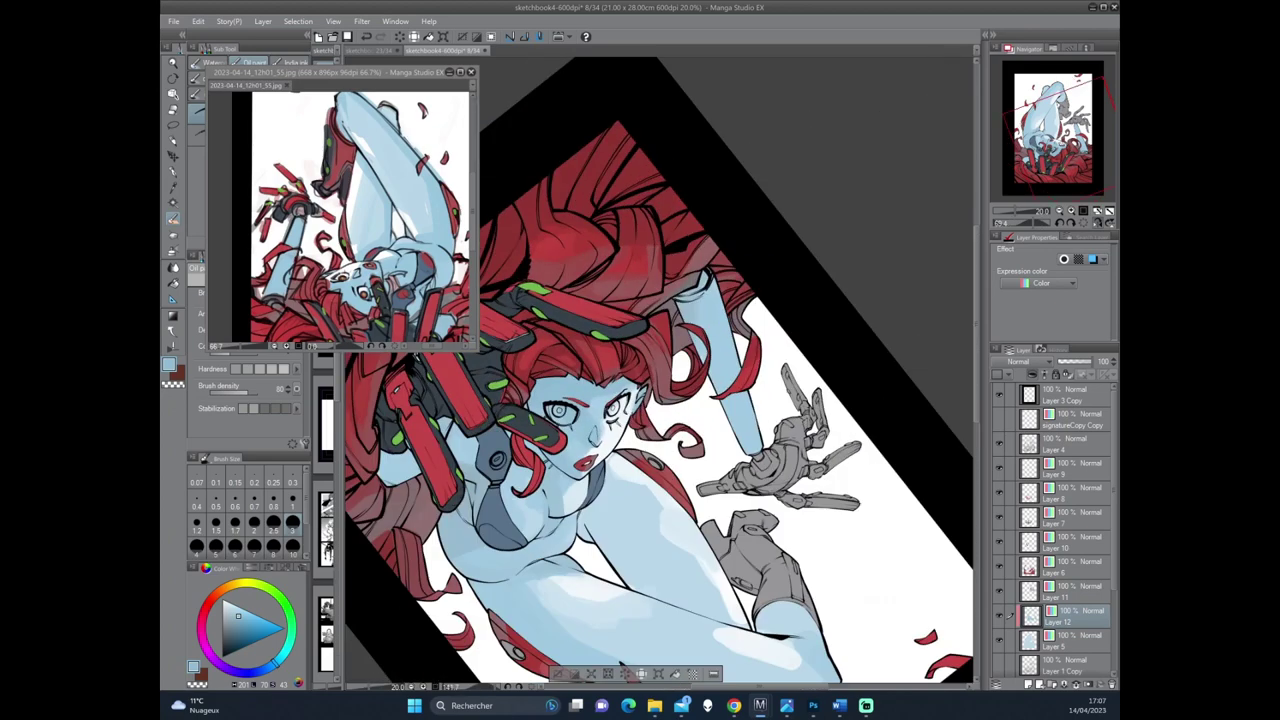
{"action": "left_click", "coordinate": [570, 436], "text": "alt"}
Shade the face with very light, medium and darker skin blues in a mirrored, rotated view.
{"action": "key", "text": "asciicircum"}
{"action": "key", "text": "asciicircum"}
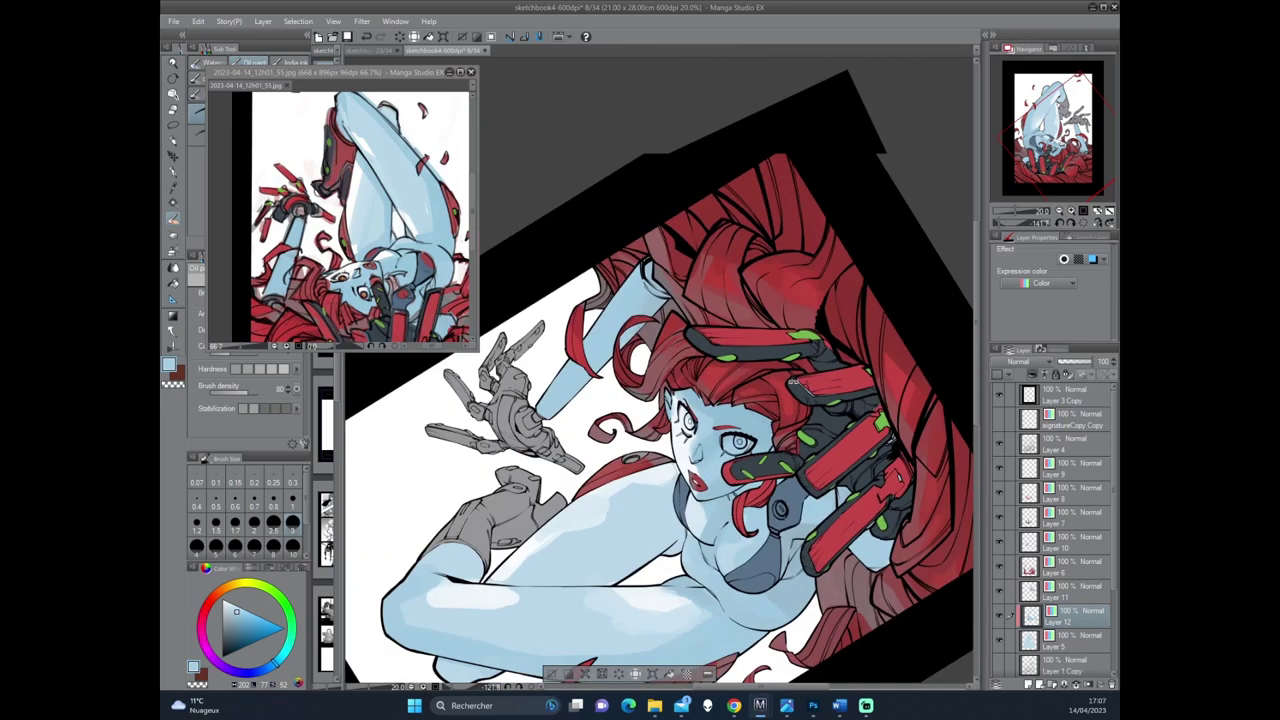
{"action": "key", "text": "asciicircum"}
{"action": "key", "text": "asciicircum"}
{"action": "key", "text": "asciicircum"}
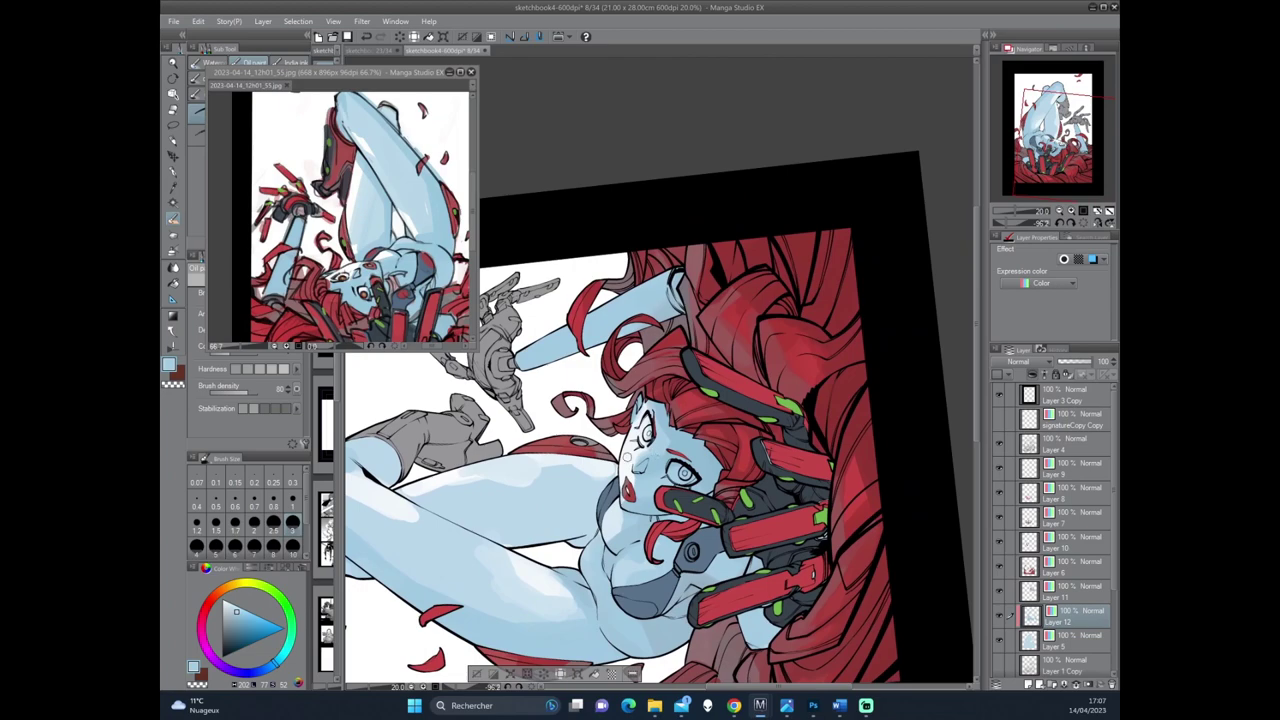
{"action": "left_click", "coordinate": [627, 457], "text": "alt"}
{"action": "key", "text": "asciicircum"}
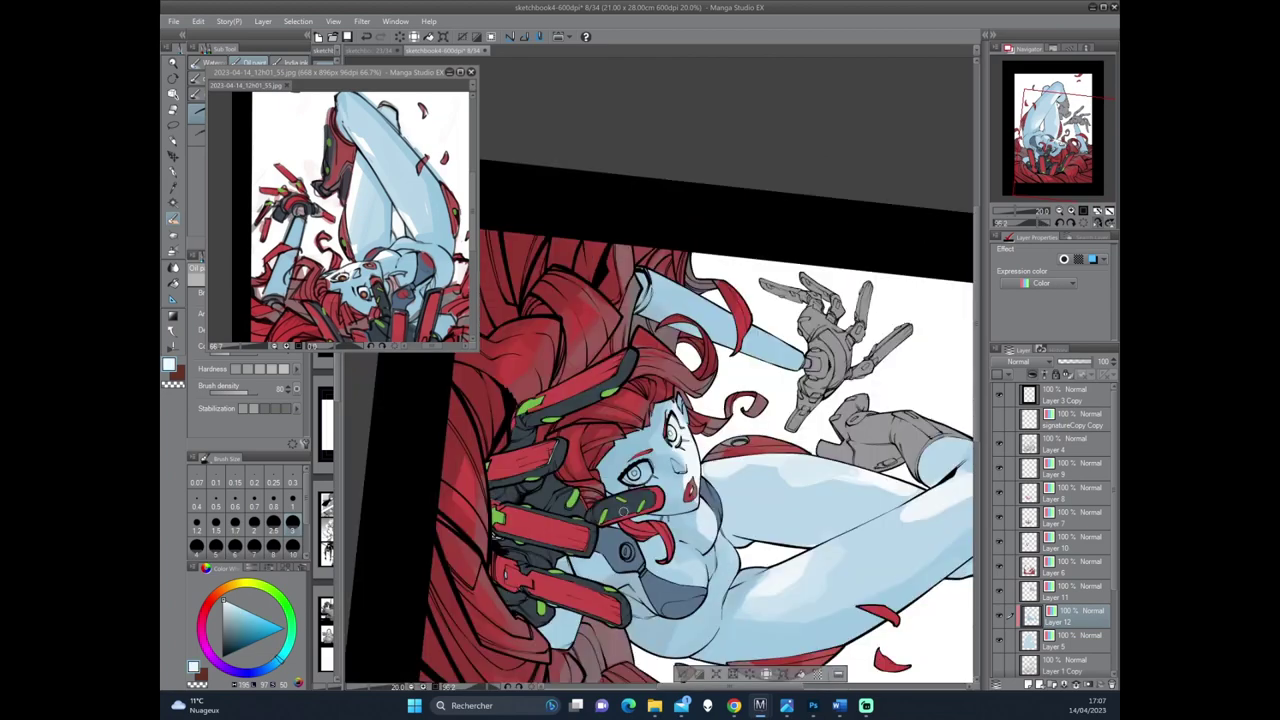
{"action": "key", "text": "asciicircum"}
{"action": "key", "text": "asciicircum"}
{"action": "key", "text": "asciicircum"}
{"action": "key", "text": "asciicircum"}
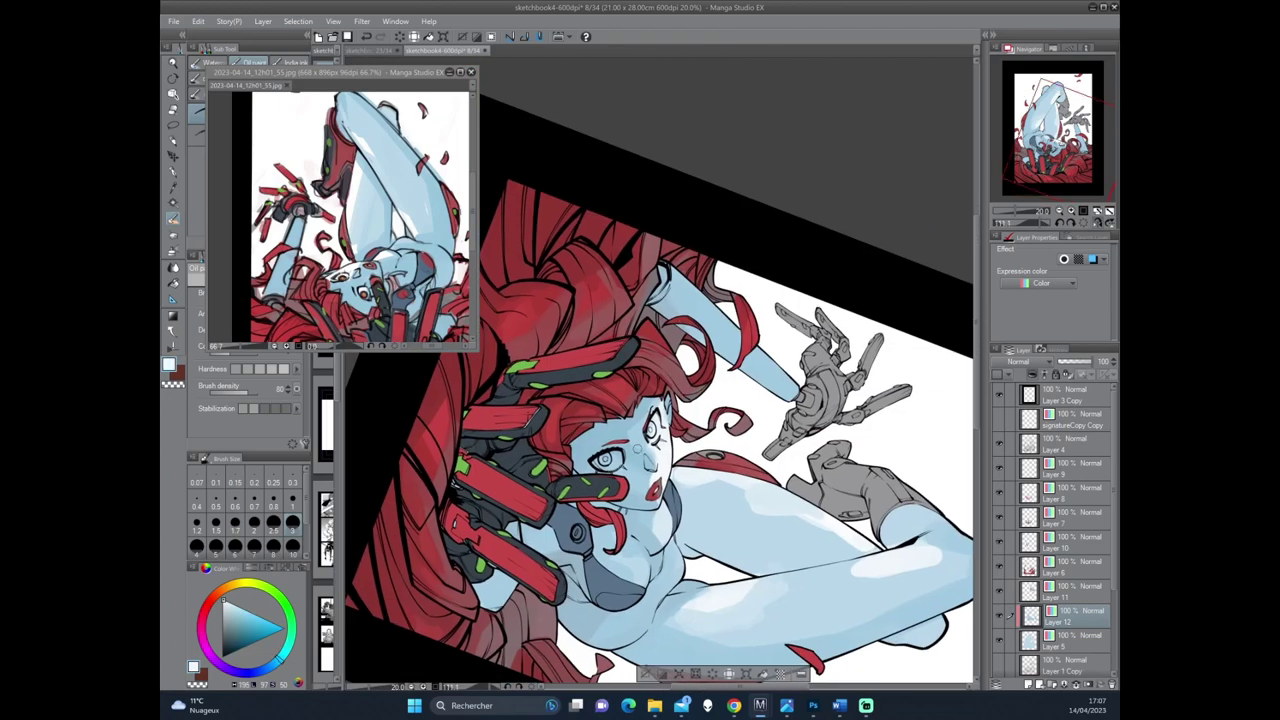
{"action": "left_click", "coordinate": [598, 425], "text": "alt"}
{"action": "left_click", "coordinate": [232, 622]}
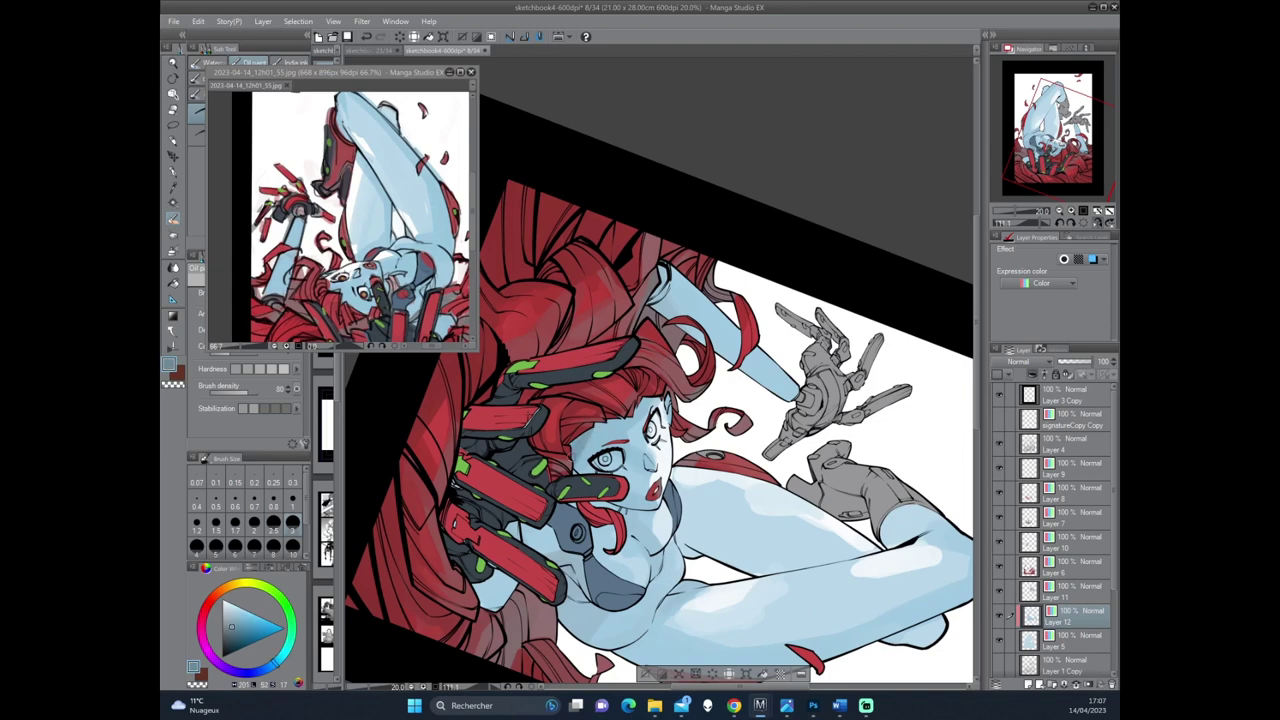
{"action": "key", "text": "asciicircum"}
{"action": "key", "text": "asciicircum"}
{"action": "key", "text": "asciicircum"}
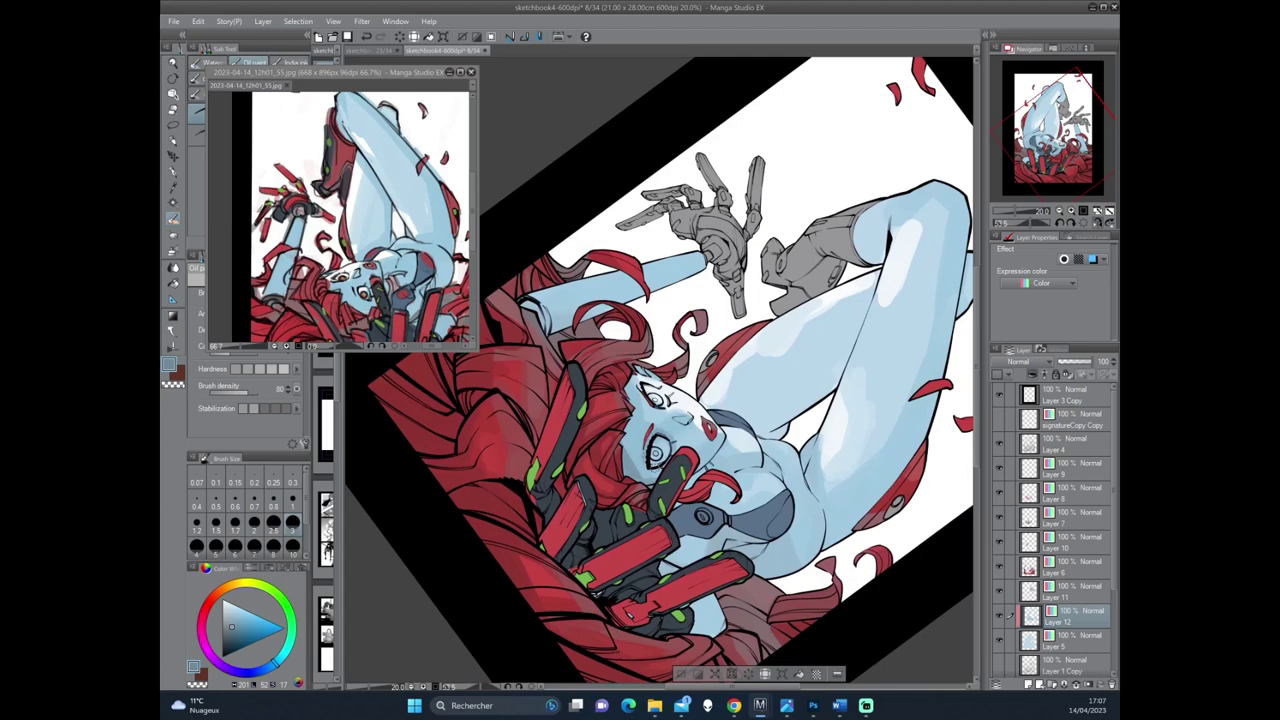
{"action": "key", "text": "asciicircum"}
{"action": "key", "text": "asciicircum"}
{"action": "key", "text": "asciicircum"}
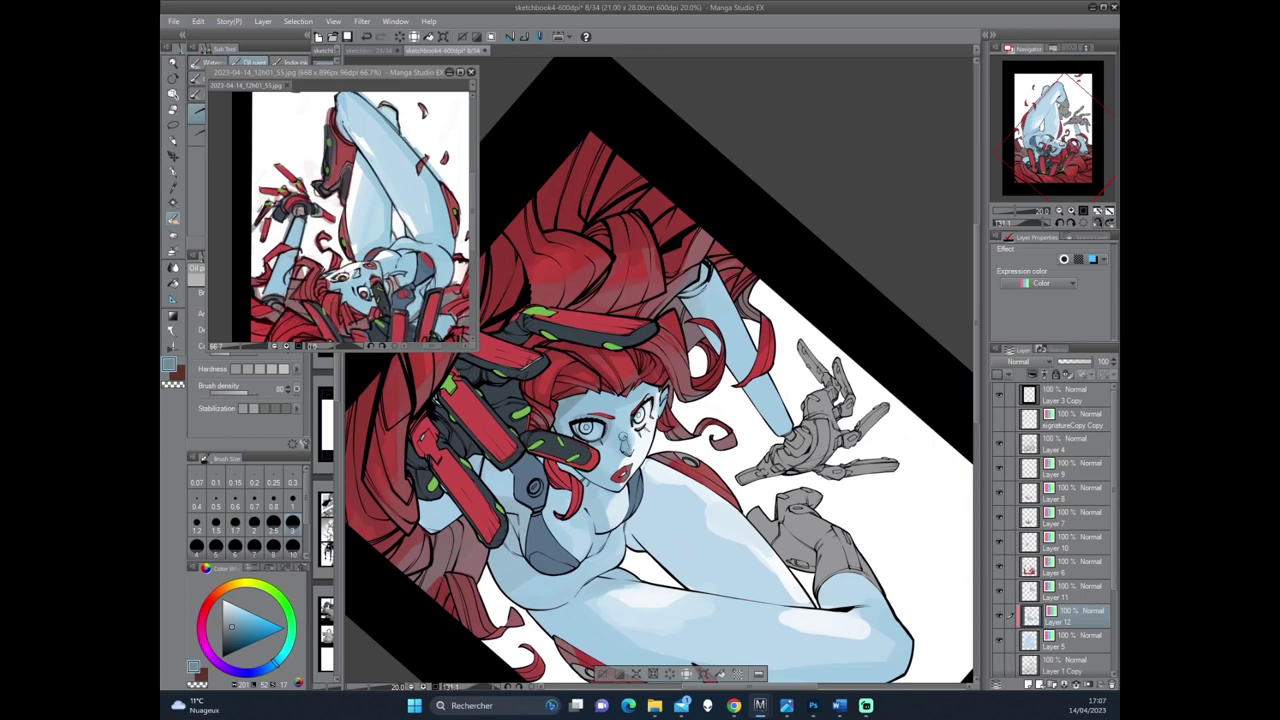
{"action": "left_click", "coordinate": [616, 430], "text": "alt"}
Sample lighter and darker face blues, zoom in sideways, and select the Blend tool.
{"action": "key", "text": "asciicircum"}
{"action": "key", "text": "asciicircum"}
{"action": "key", "text": "asciicircum"}
{"action": "key", "text": "asciicircum"}
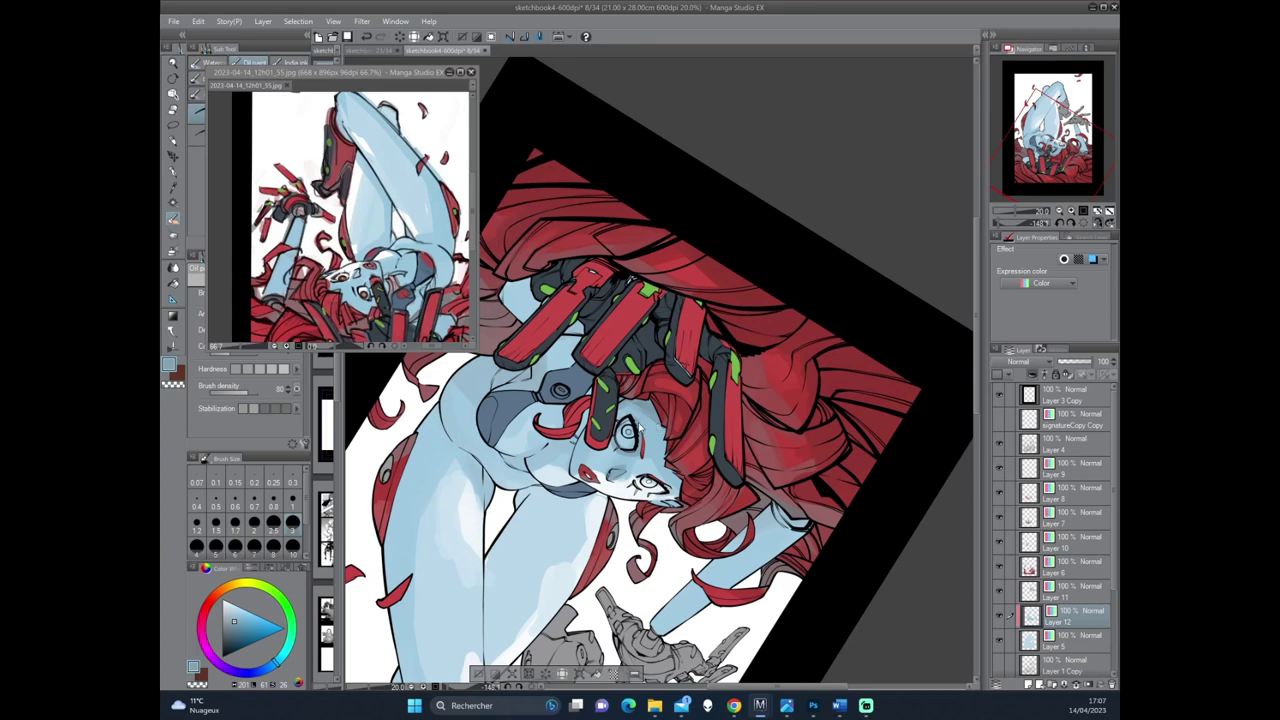
{"action": "key", "text": "asciicircum"}
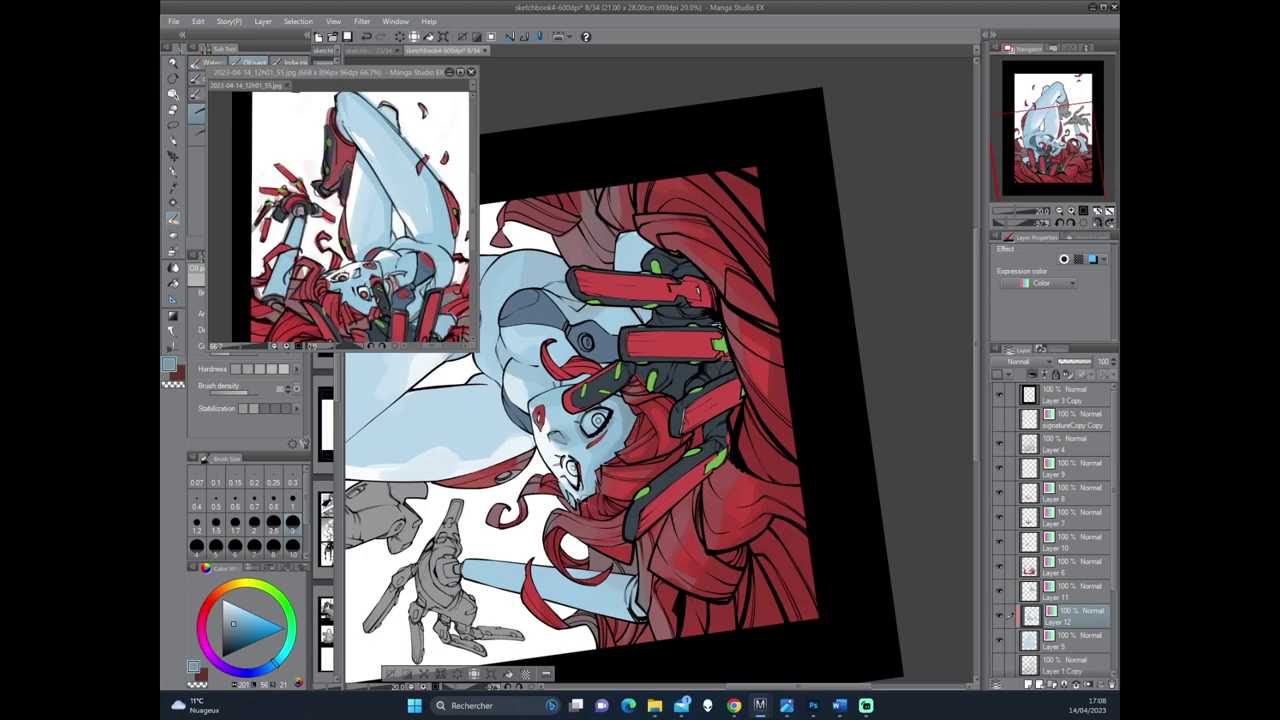
{"action": "key", "text": "asciicircum"}
{"action": "key", "text": "asciicircum"}
{"action": "key", "text": "asciicircum"}
{"action": "key", "text": "asciicircum"}
{"action": "key", "text": "asciicircum"}
{"action": "key", "text": "asciicircum"}
{"action": "key", "text": "asciicircum"}
{"action": "key", "text": "asciicircum"}
{"action": "key", "text": "asciicircum"}
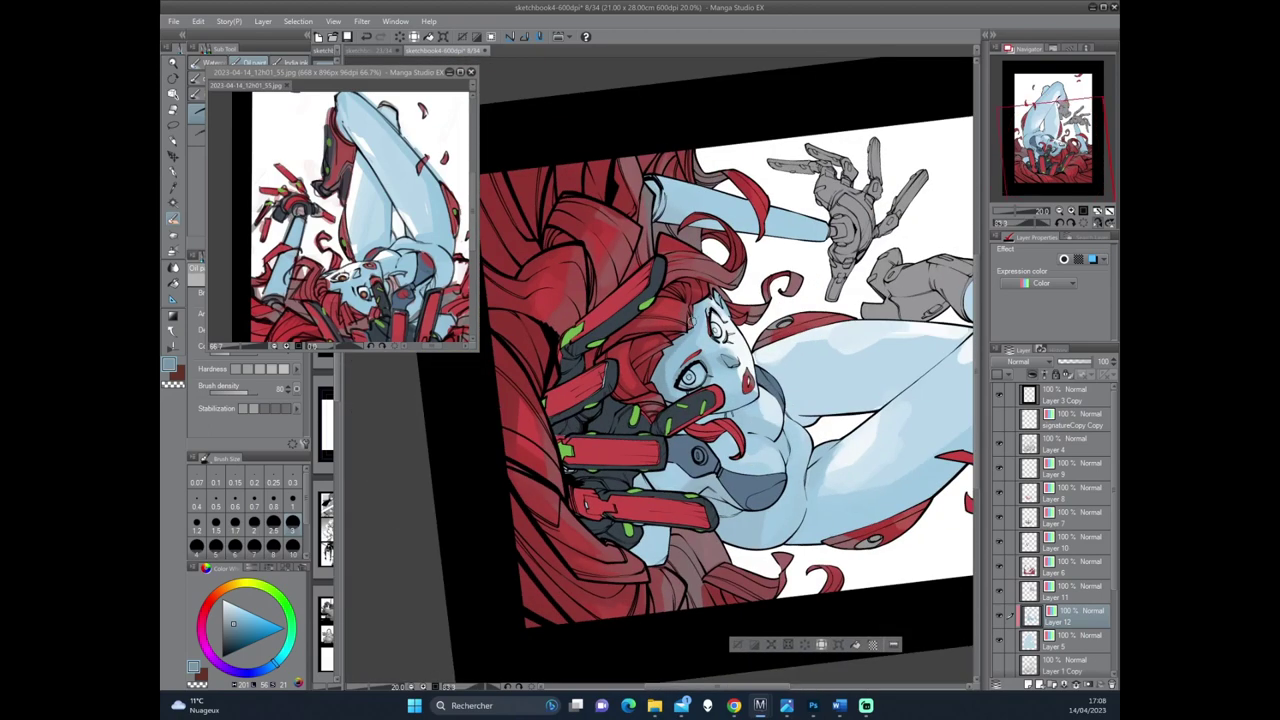
{"action": "key", "text": "asciicircum"}
{"action": "key", "text": "asciicircum"}
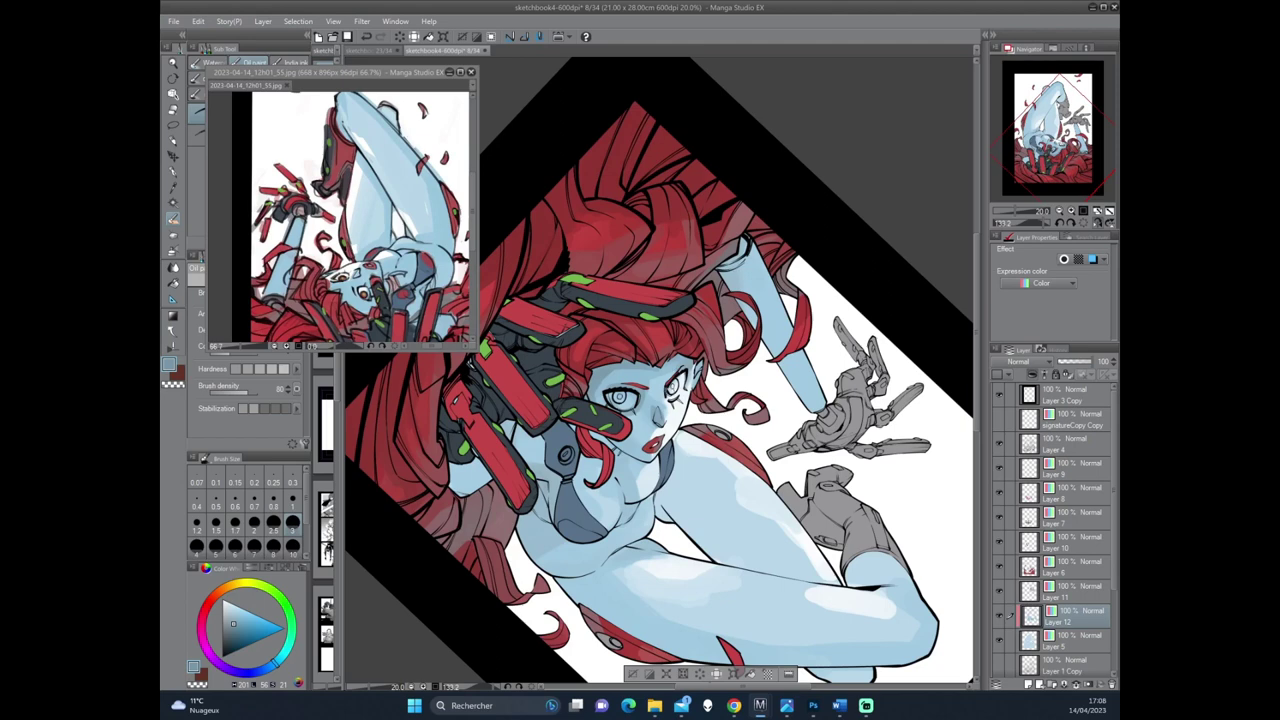
{"action": "left_click", "coordinate": [651, 410], "text": "alt"}
{"action": "left_click", "coordinate": [660, 410], "text": "alt"}
{"action": "left_click_drag", "start_coordinate": [656, 404], "coordinate": [620, 430]}
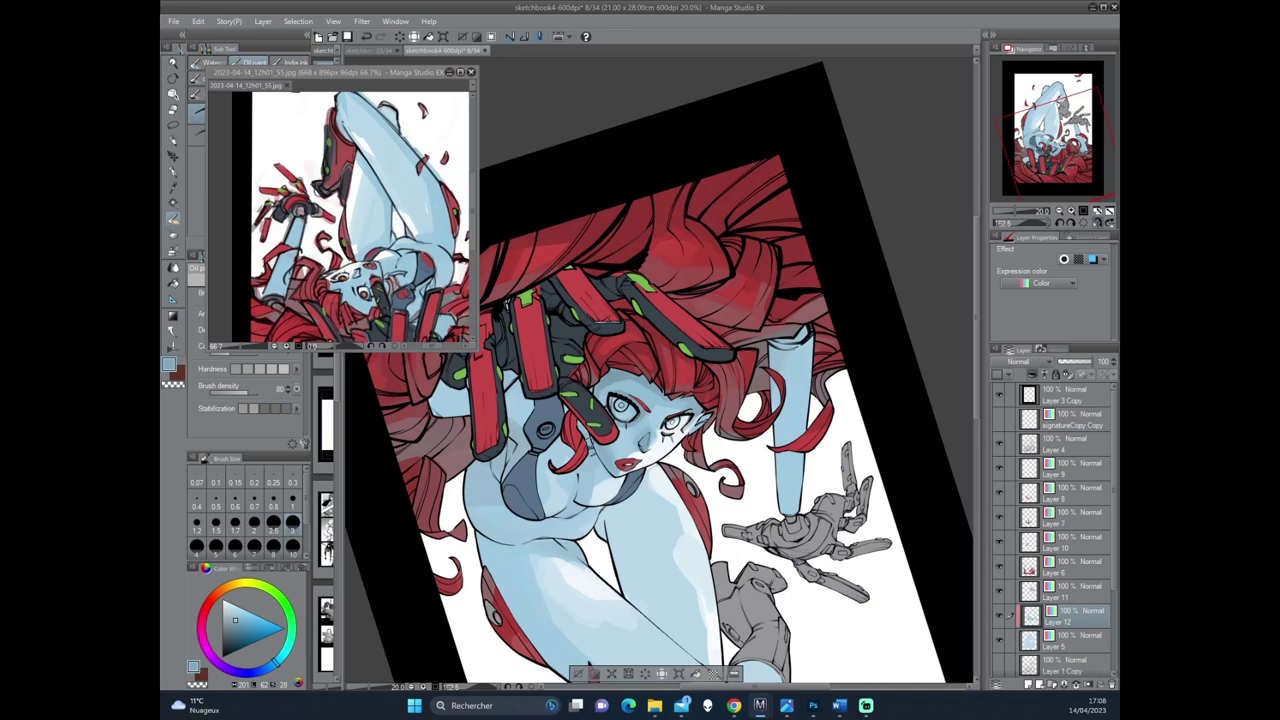
{"action": "left_click_drag", "start_coordinate": [590, 460], "coordinate": [706, 293]}
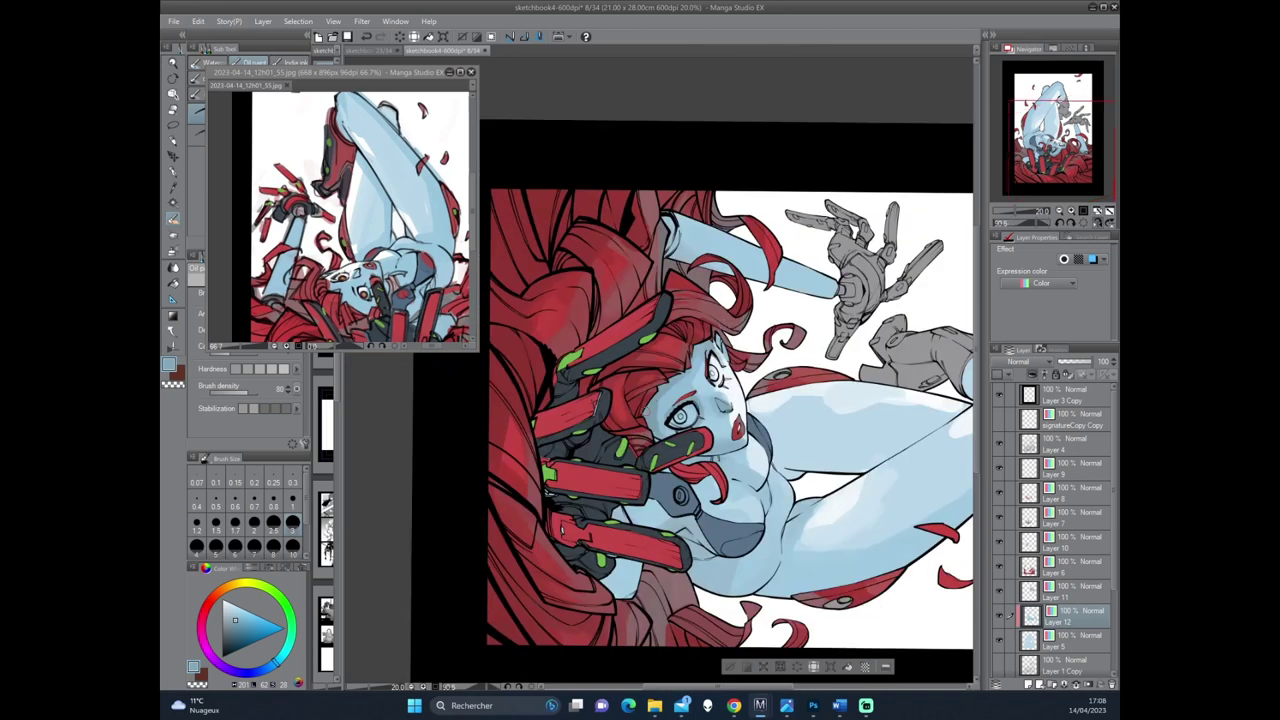
{"action": "left_click", "coordinate": [174, 269]}
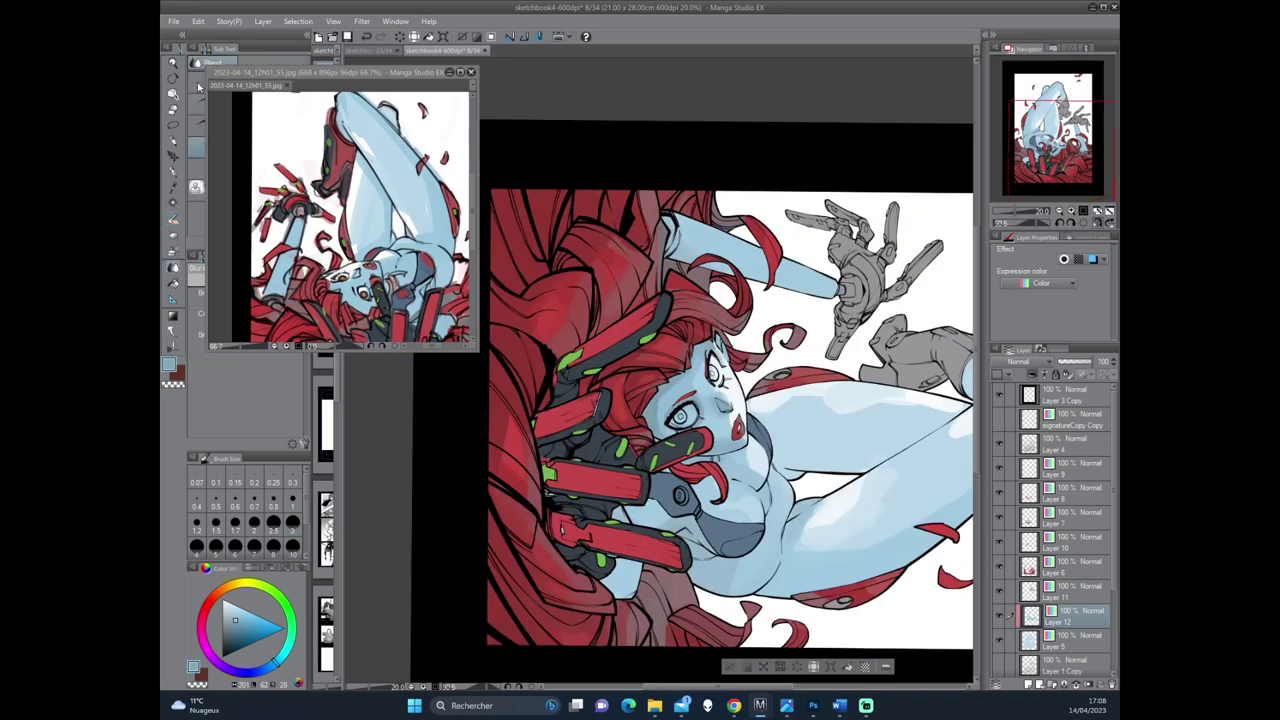
Move the reference image window off the canvas and return to the sketchbook with the brush.
{"action": "left_click_drag", "start_coordinate": [295, 75], "coordinate": [387, 77]}
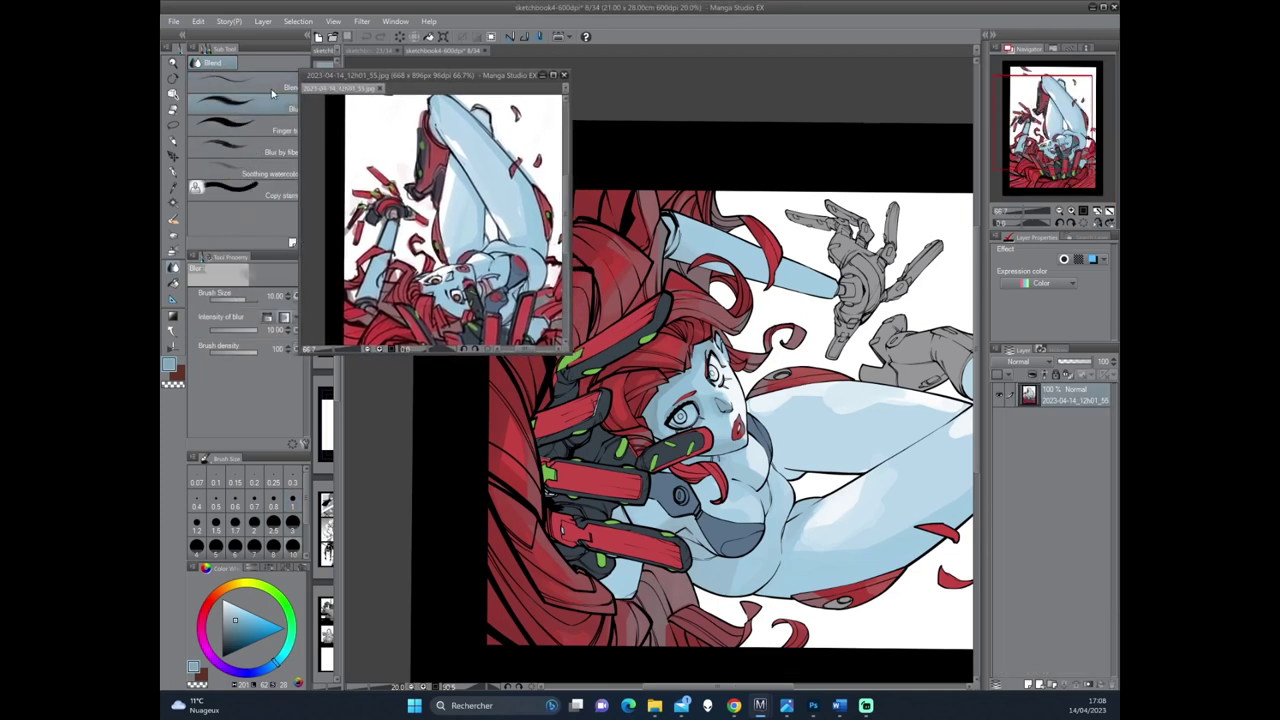
{"action": "left_click_drag", "start_coordinate": [388, 76], "coordinate": [280, 72]}
{"action": "left_click", "coordinate": [445, 50]}
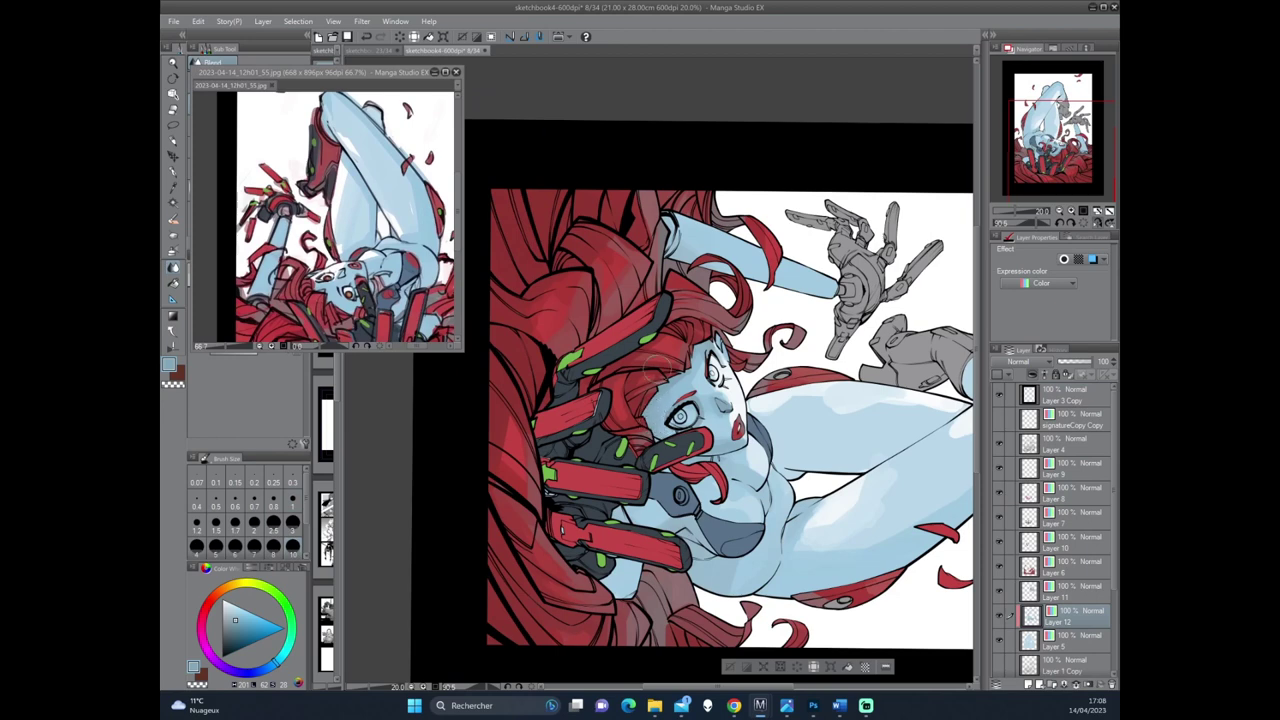
{"action": "key", "text": "b"}
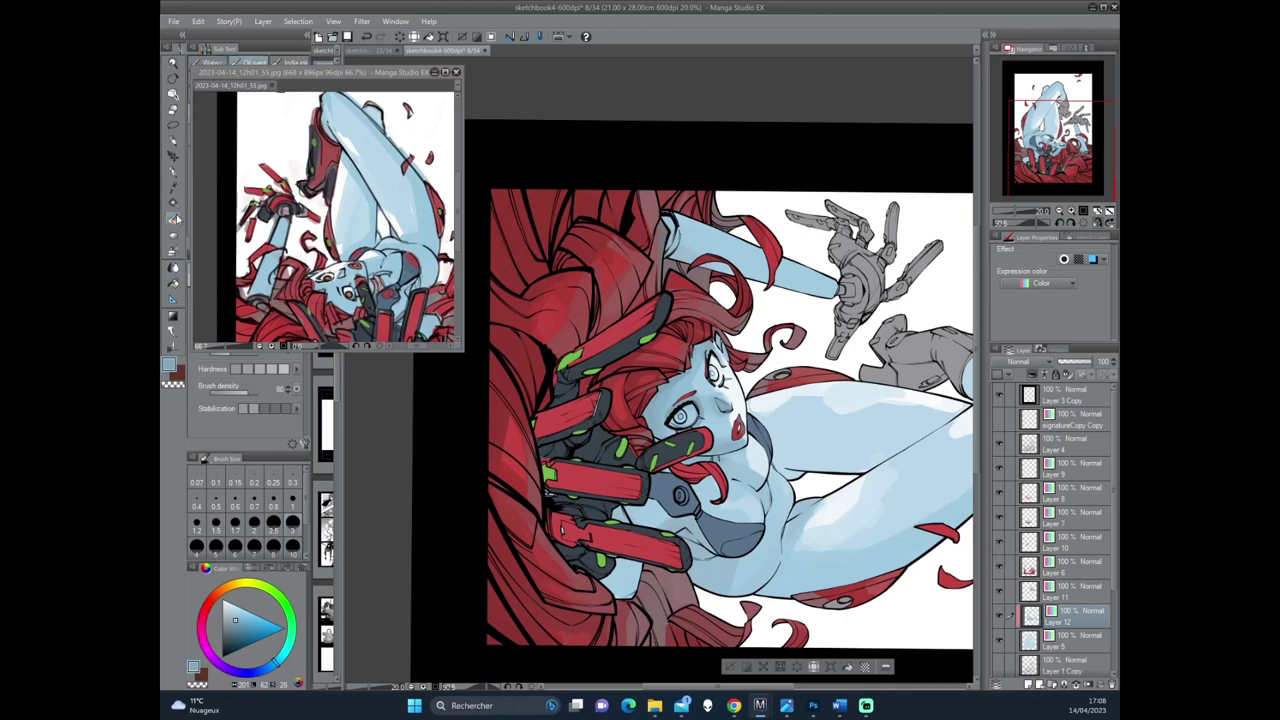
Rotate the canvas, sample lighter and darker skin blues, and change the brush size.
{"action": "mouse_move", "coordinate": [785, 431]}
{"action": "left_mouse_down"}
{"action": "mouse_move", "coordinate": [743, 395]}
{"action": "mouse_move", "coordinate": [657, 460]}
{"action": "mouse_move", "coordinate": [668, 428]}
{"action": "left_mouse_up"}
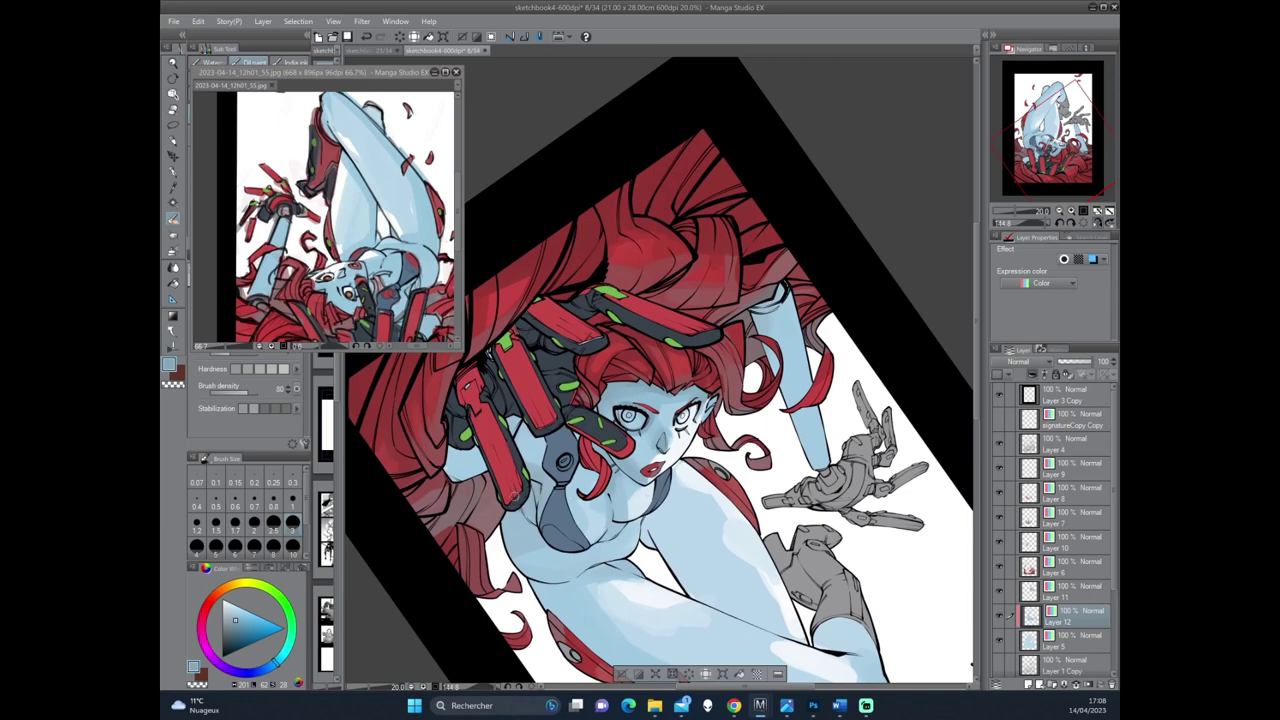
{"action": "left_click_drag", "start_coordinate": [541, 522], "coordinate": [847, 323]}
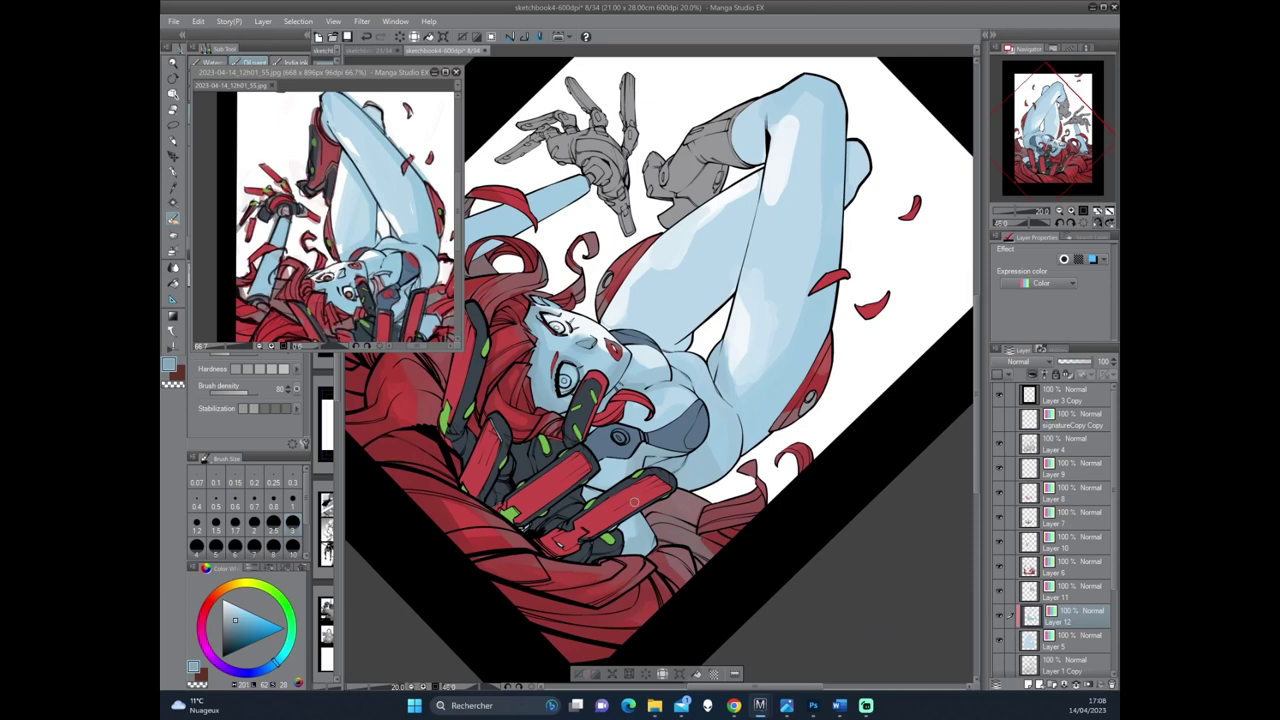
{"action": "left_click_drag", "start_coordinate": [645, 543], "coordinate": [676, 478]}
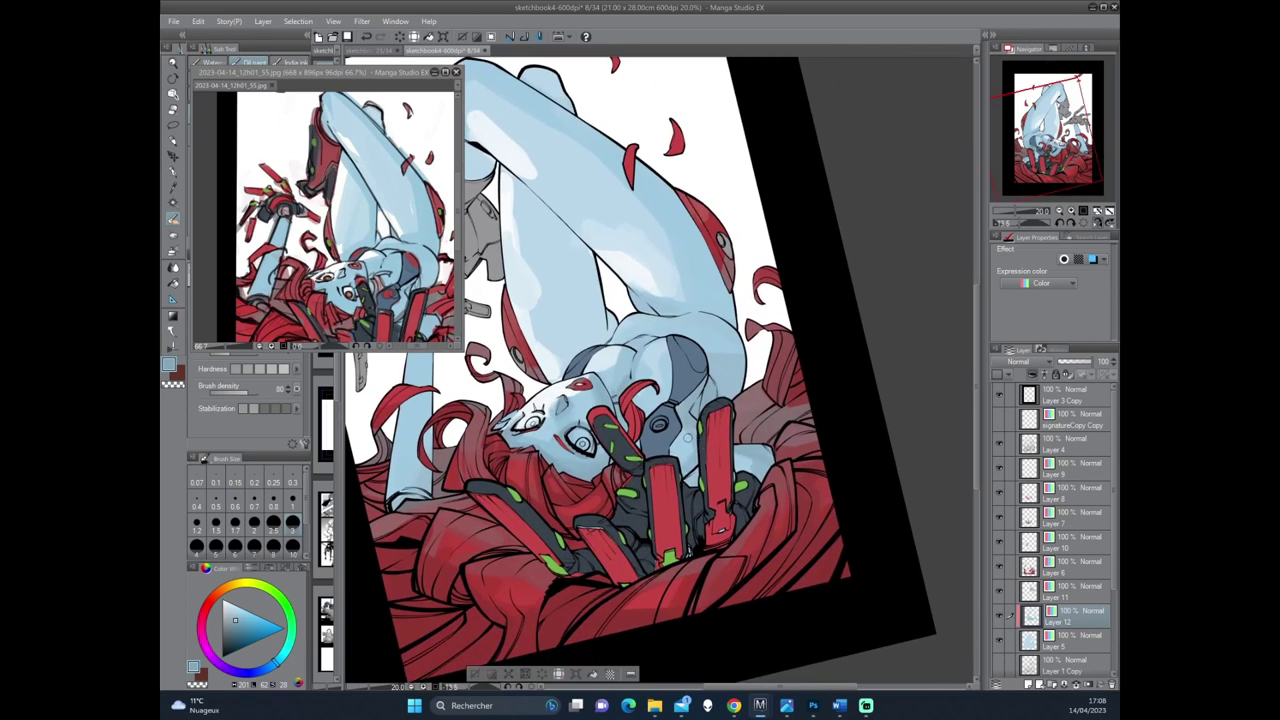
{"action": "left_click_drag", "start_coordinate": [681, 407], "coordinate": [726, 490]}
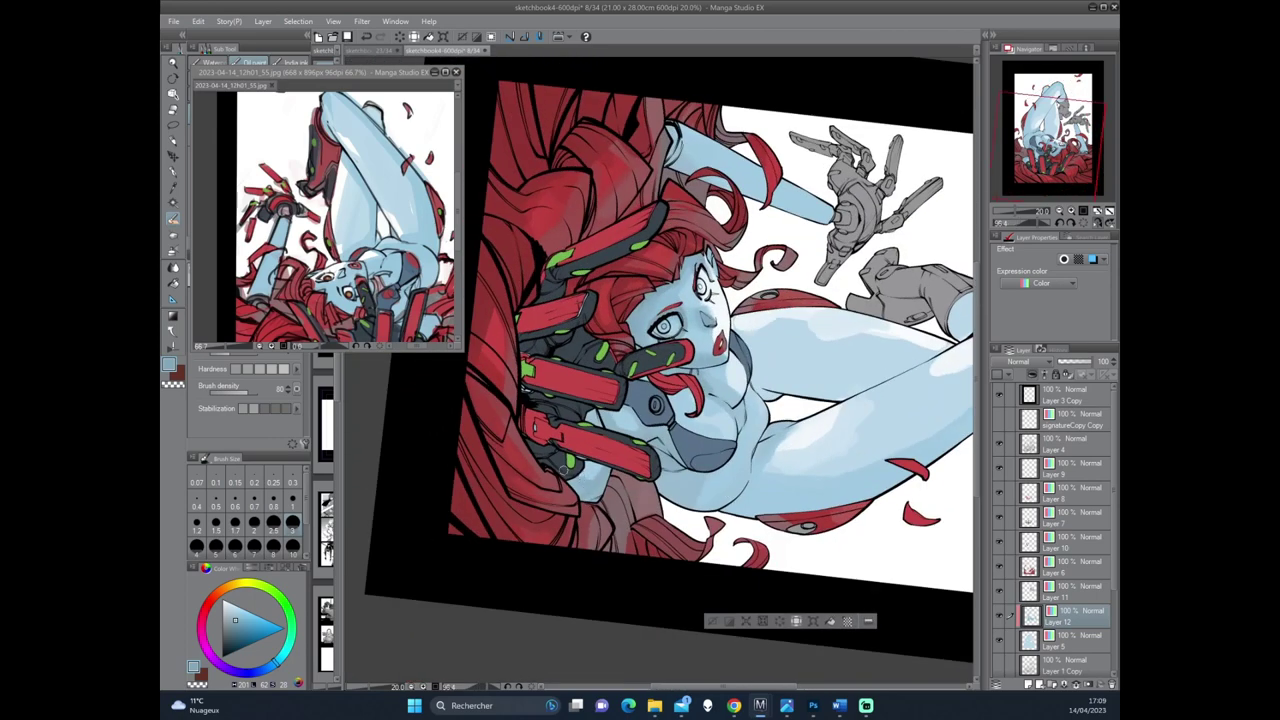
{"action": "left_click", "coordinate": [590, 492], "text": "alt"}
{"action": "left_click", "coordinate": [588, 482], "text": "alt"}
{"action": "left_click", "coordinate": [234, 549]}
Sample skin tones on the chest and near the hood while zooming toward the face.
{"action": "left_click", "coordinate": [588, 490], "text": "alt"}
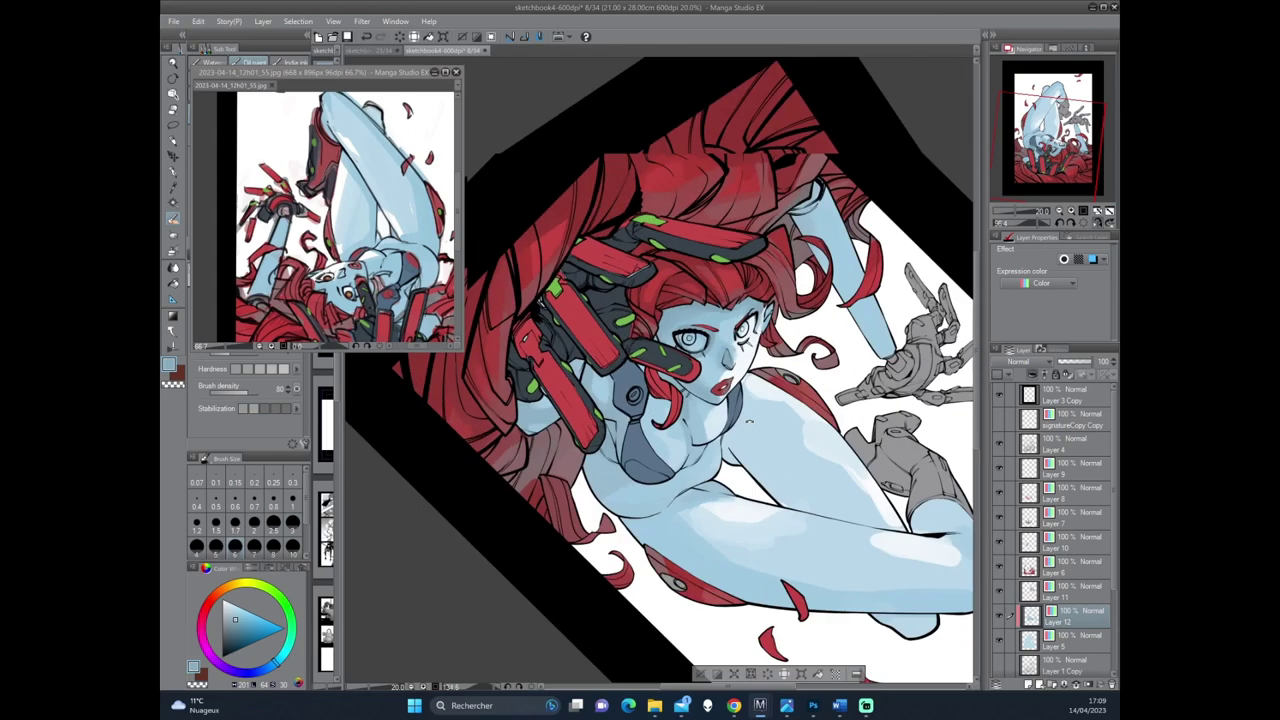
{"action": "left_click_drag", "start_coordinate": [598, 414], "coordinate": [638, 365]}
{"action": "left_click", "coordinate": [616, 426], "text": "alt"}
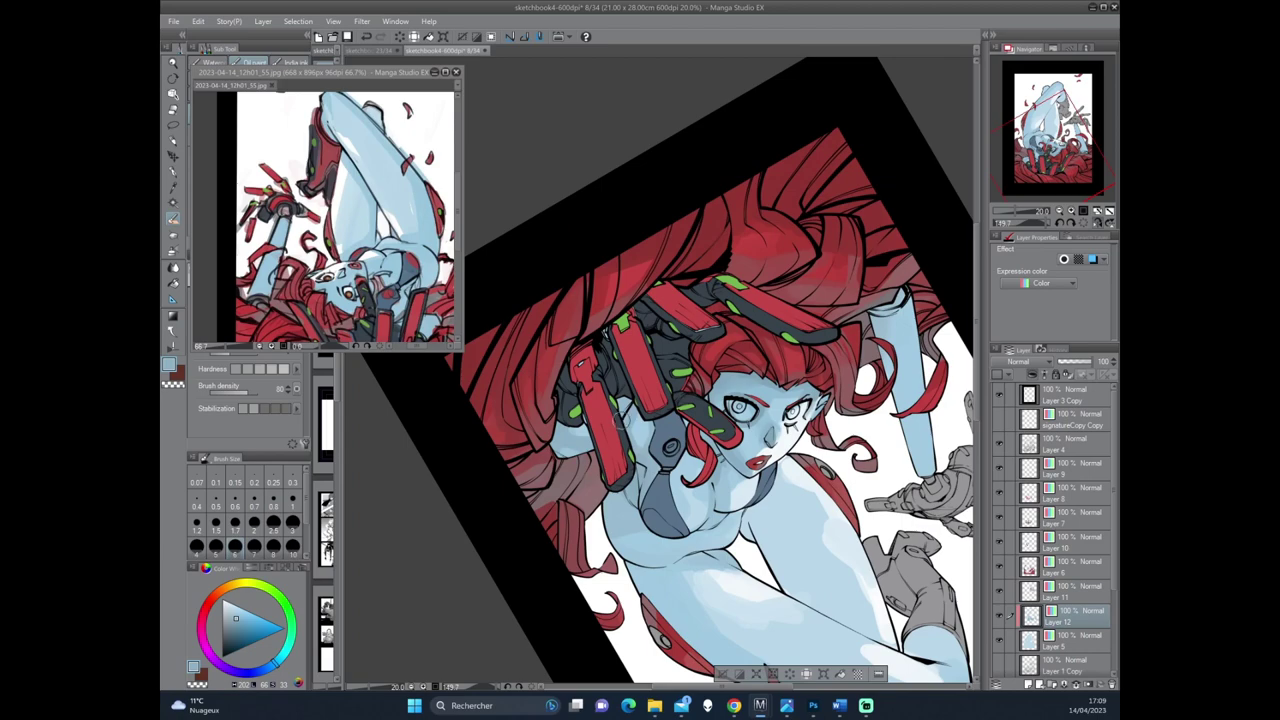
{"action": "left_click_drag", "start_coordinate": [620, 420], "coordinate": [650, 484]}
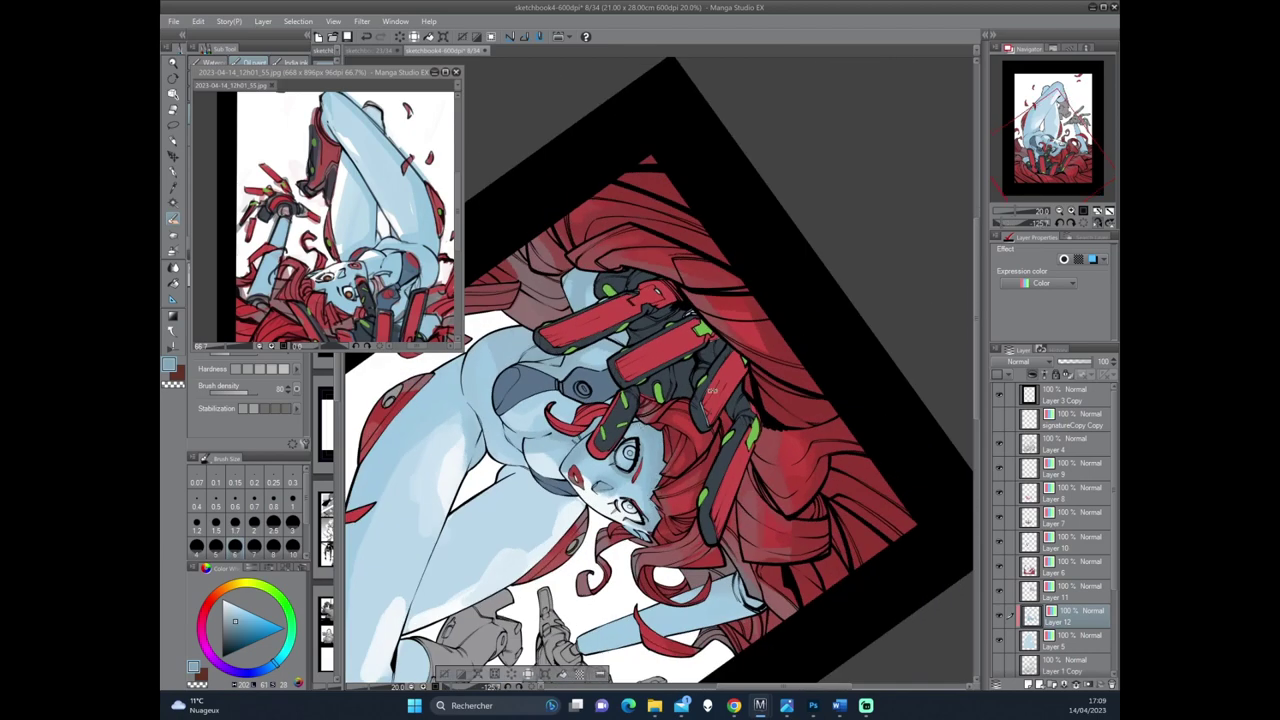
{"action": "mouse_move", "coordinate": [648, 422]}
{"action": "left_mouse_down"}
{"action": "mouse_move", "coordinate": [586, 396]}
{"action": "mouse_move", "coordinate": [665, 316]}
{"action": "left_mouse_up"}
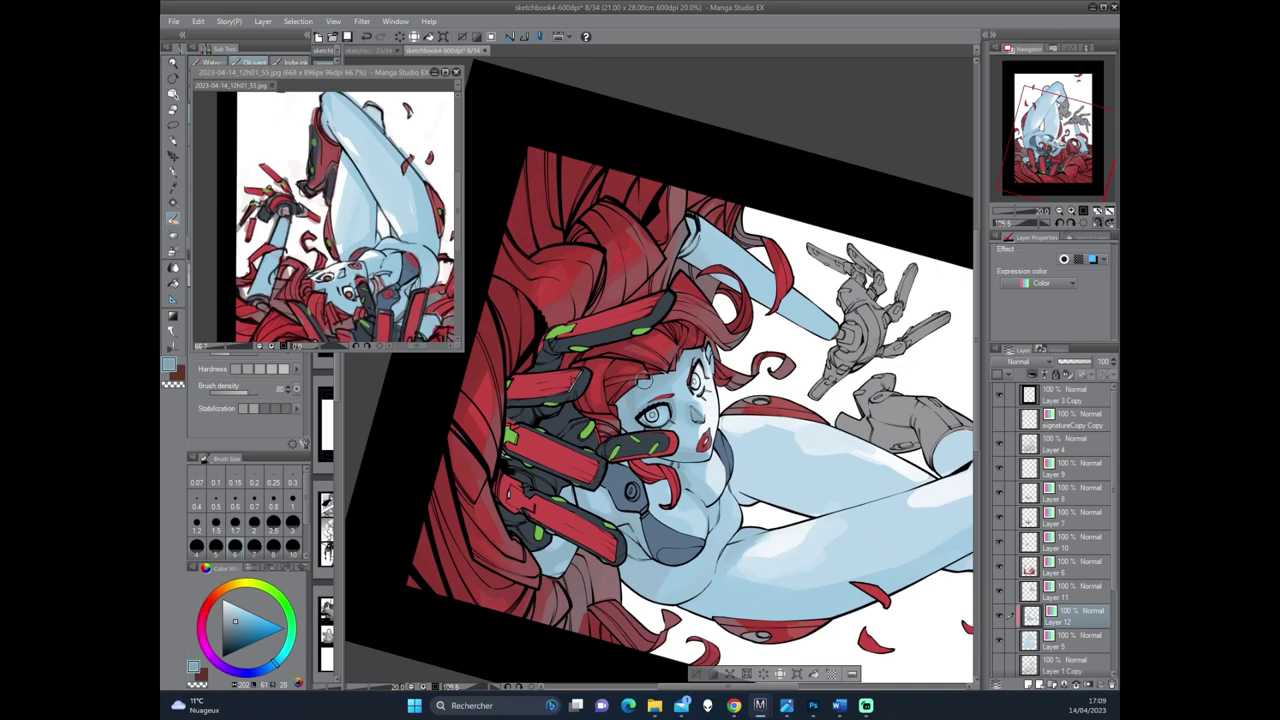
Paint a small light bluish-white highlight beside the eye in a mirrored view.
{"action": "left_click", "coordinate": [644, 384], "text": "alt"}
{"action": "key", "text": "h"}
{"action": "left_click", "coordinate": [668, 373], "text": "alt"}
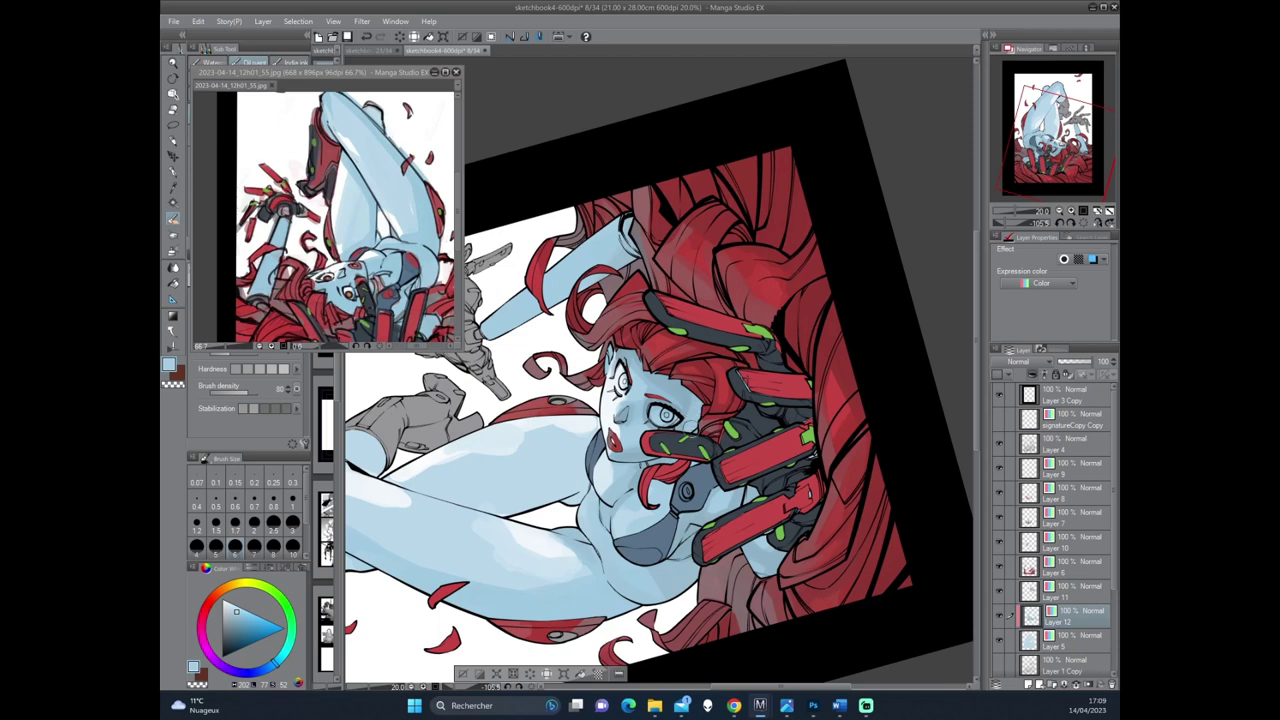
{"action": "left_click", "coordinate": [698, 405], "text": "alt"}
{"action": "mouse_move", "coordinate": [708, 434]}
{"action": "left_mouse_down"}
{"action": "mouse_move", "coordinate": [645, 476]}
{"action": "mouse_move", "coordinate": [660, 370]}
{"action": "left_mouse_up"}
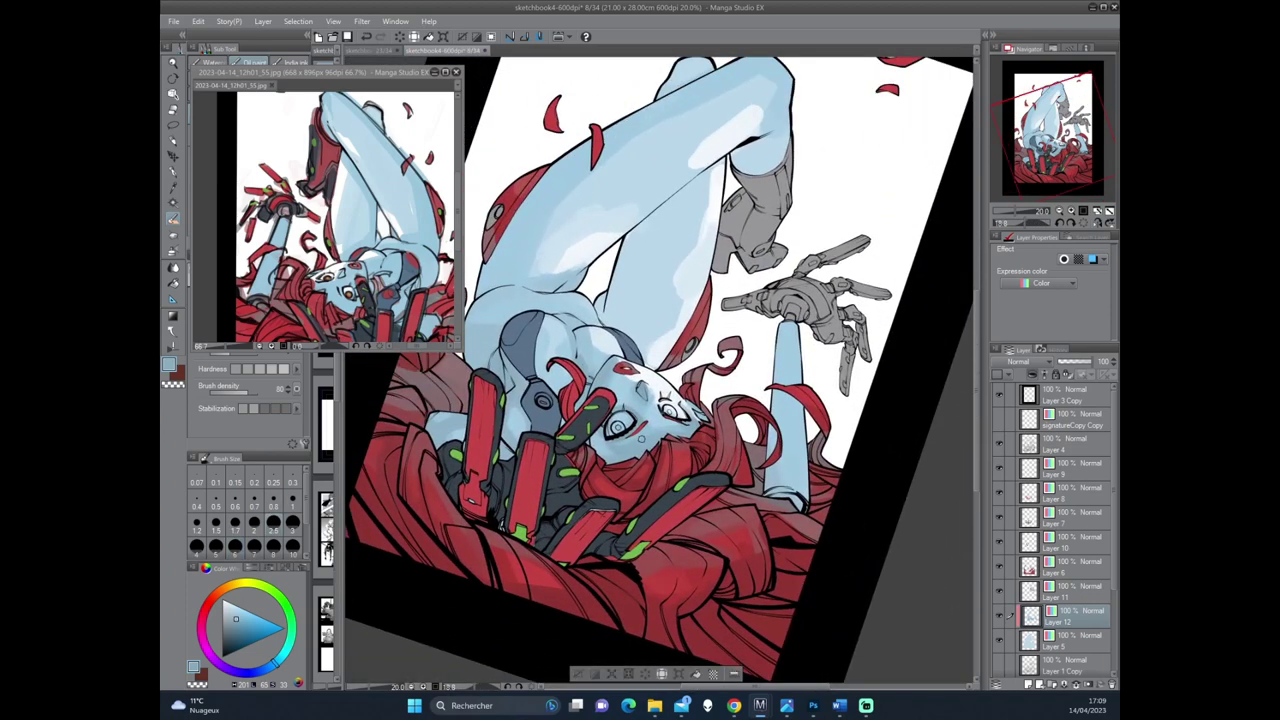
{"action": "left_click_drag", "start_coordinate": [566, 461], "coordinate": [634, 417]}
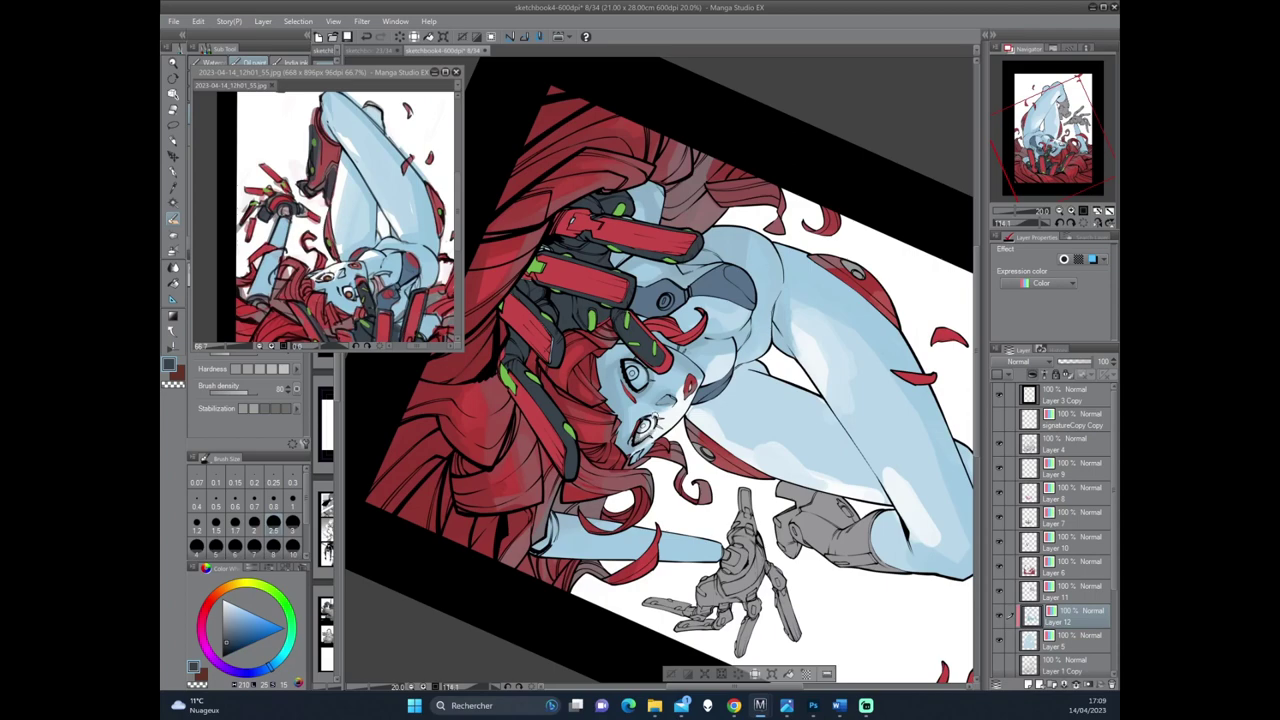
{"action": "left_click_drag", "start_coordinate": [660, 425], "coordinate": [668, 380]}
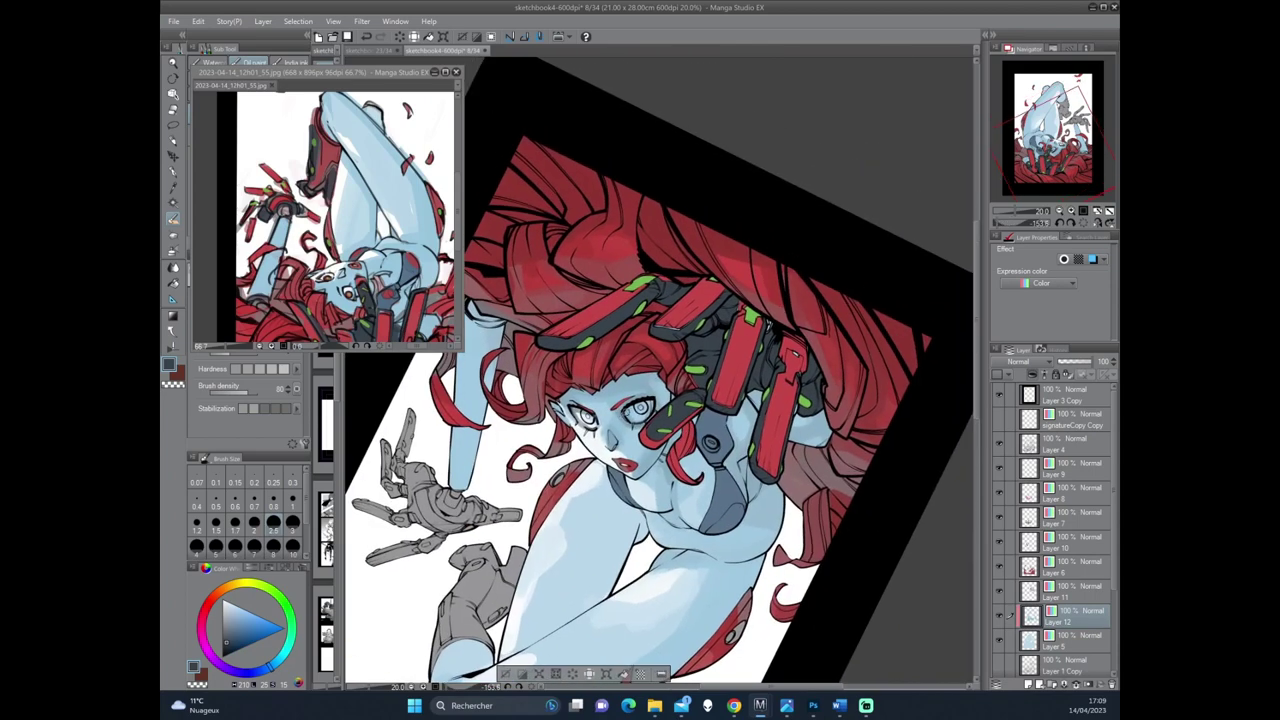
{"action": "left_click", "coordinate": [602, 440], "text": "alt"}
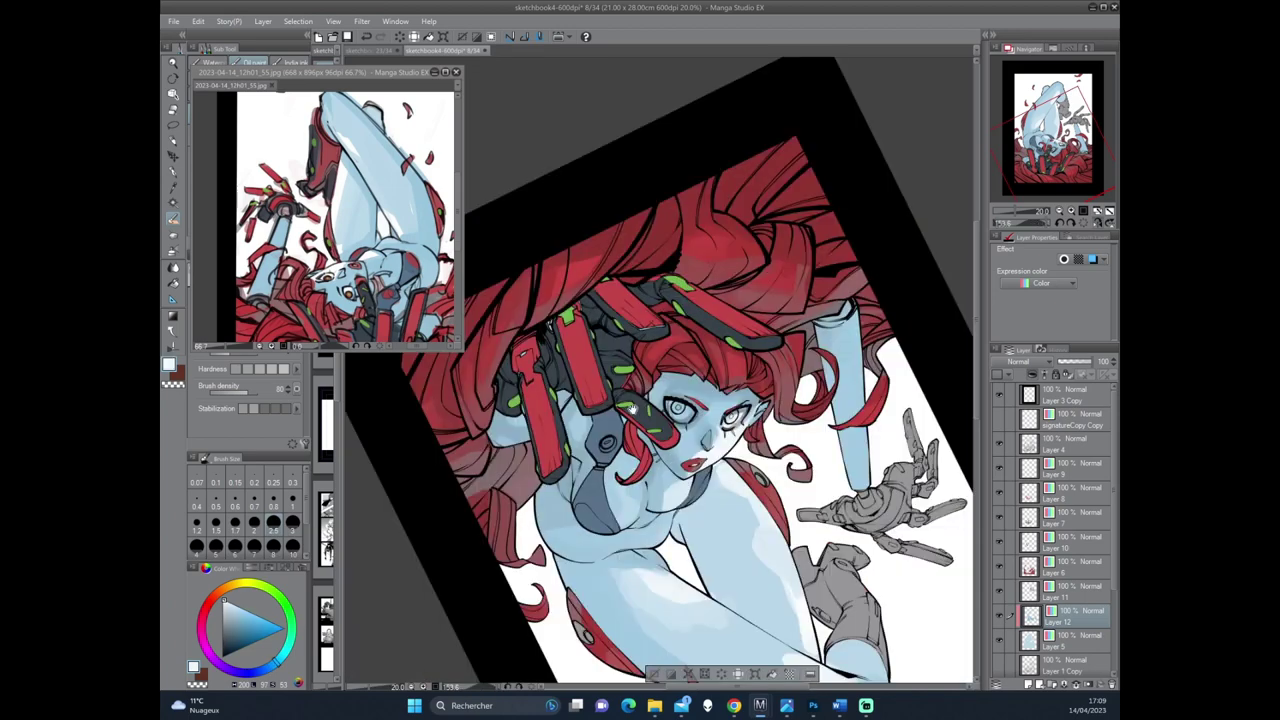
{"action": "left_click_drag", "start_coordinate": [640, 400], "coordinate": [702, 409]}
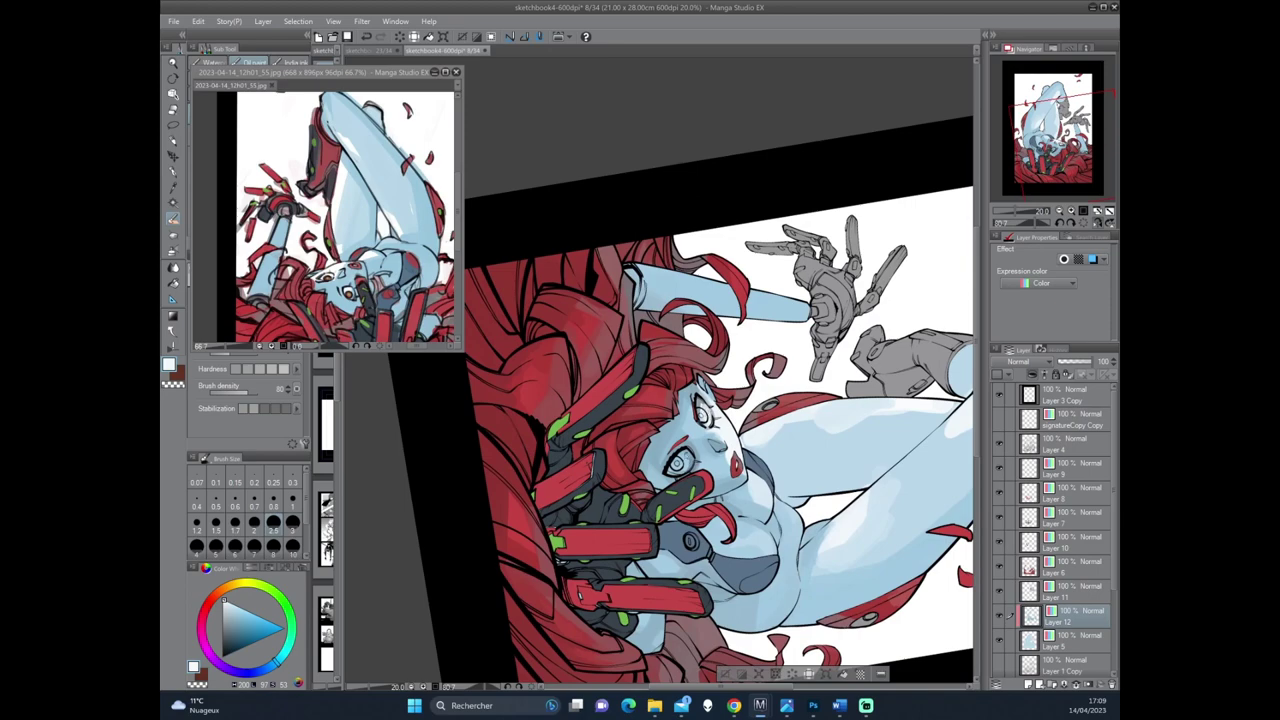
{"action": "mouse_move", "coordinate": [688, 452]}
{"action": "left_mouse_down"}
{"action": "mouse_move", "coordinate": [688, 468]}
{"action": "mouse_move", "coordinate": [706, 458]}
{"action": "mouse_move", "coordinate": [707, 415]}
{"action": "mouse_move", "coordinate": [674, 412]}
{"action": "left_mouse_up"}
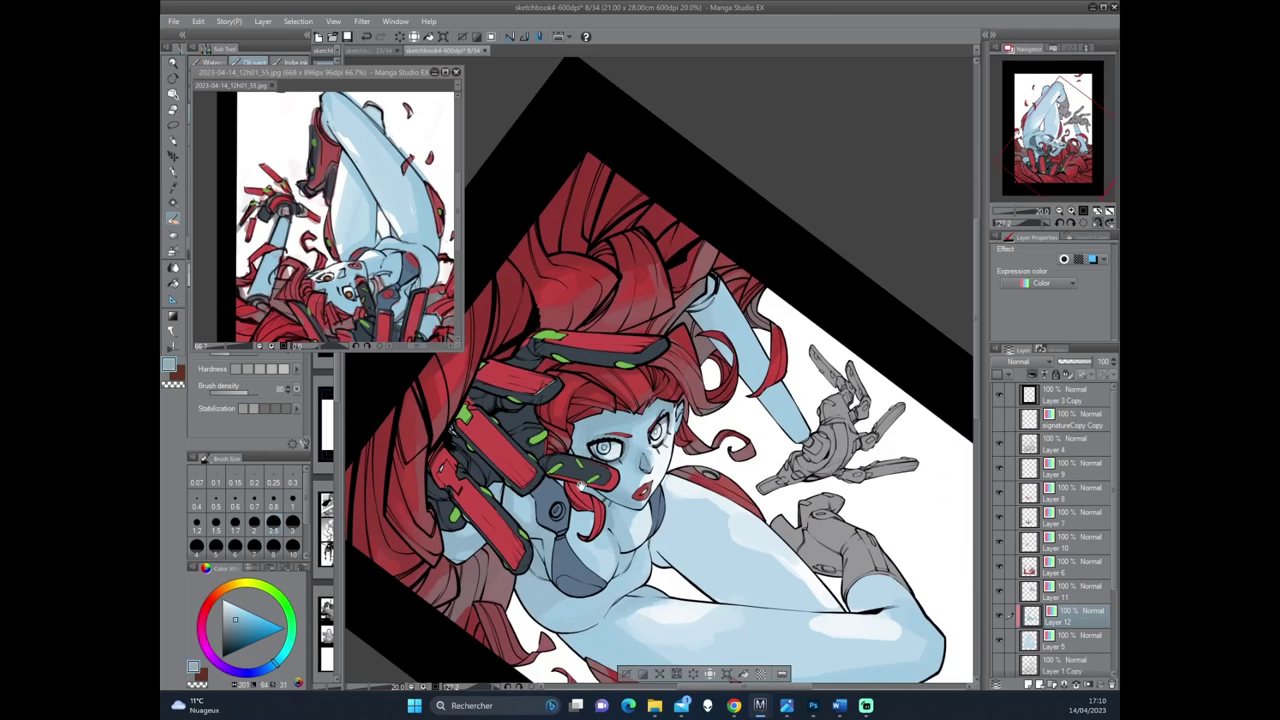
Soften the chest shading with the Blend tool using a lighter skin blue.
{"action": "left_click_drag", "start_coordinate": [582, 486], "coordinate": [560, 470]}
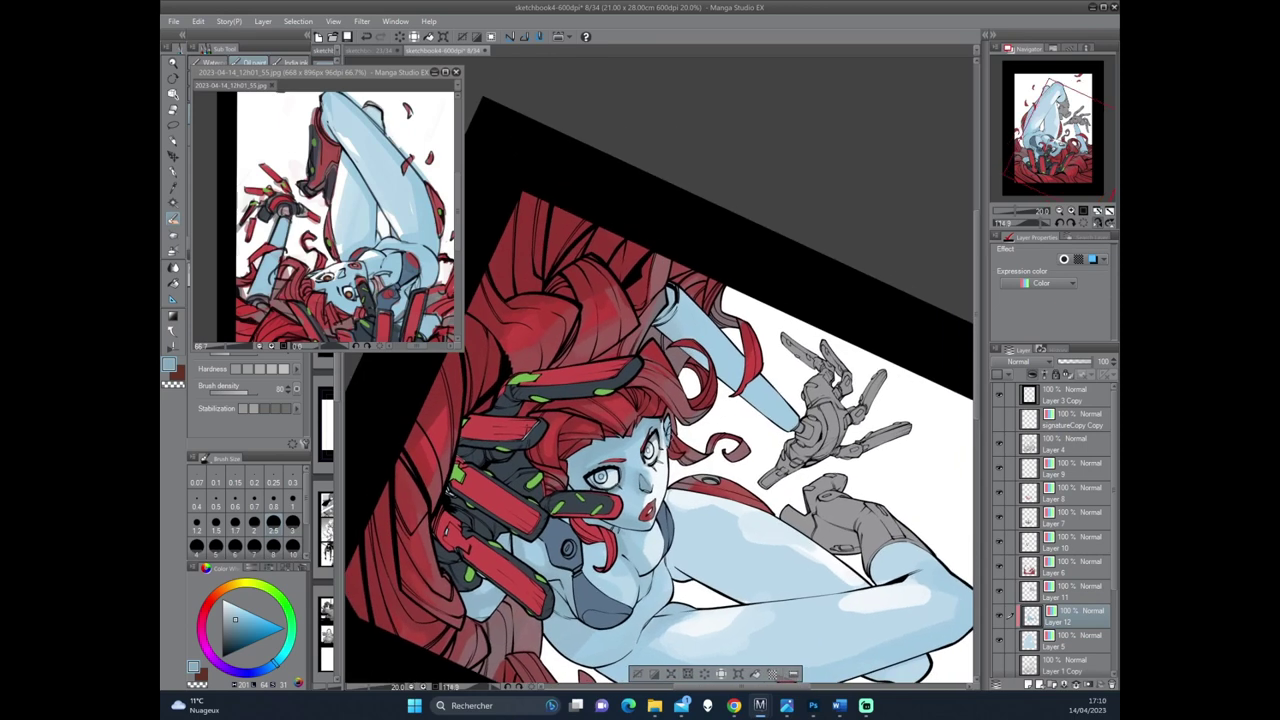
{"action": "left_click", "coordinate": [669, 448], "text": "alt"}
{"action": "left_click", "coordinate": [614, 440], "text": "alt"}
{"action": "scroll", "coordinate": [660, 380], "scroll_direction": "down", "scroll_amount": 2}
{"action": "scroll", "coordinate": [660, 380], "scroll_direction": "down", "scroll_amount": 2}
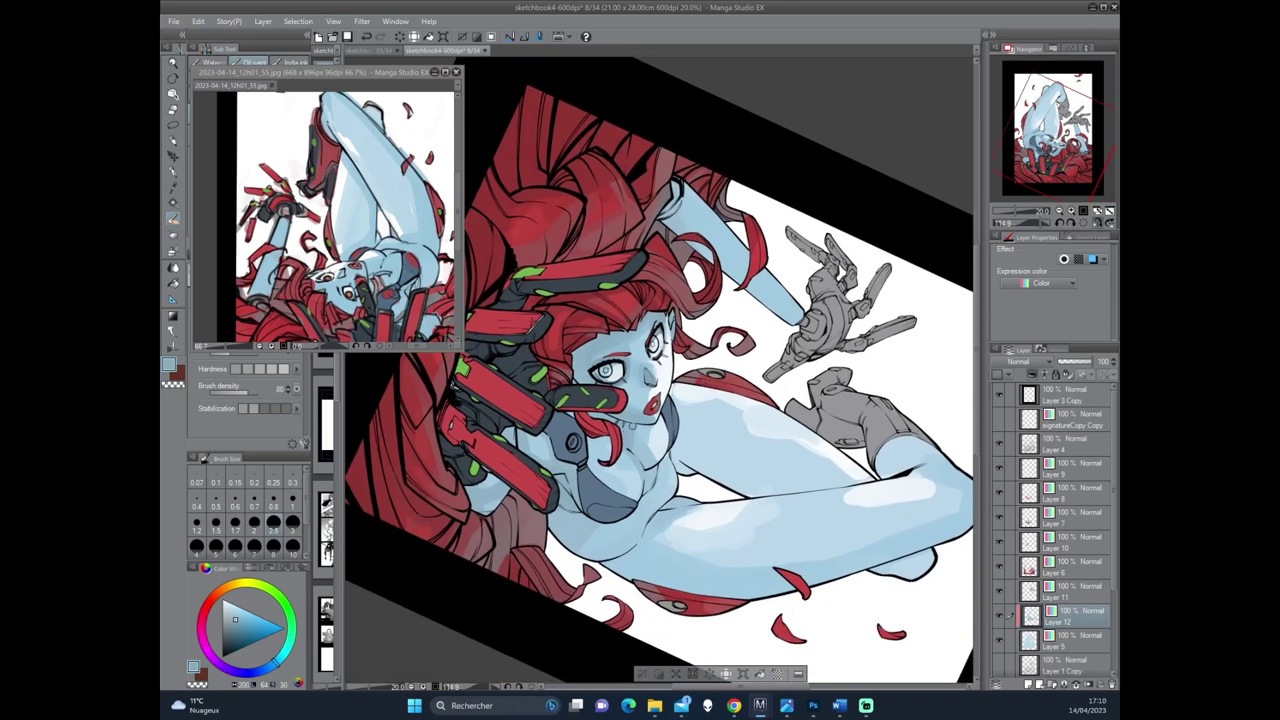
{"action": "key", "text": "minus"}
{"action": "key", "text": "minus"}
{"action": "key", "text": "minus"}
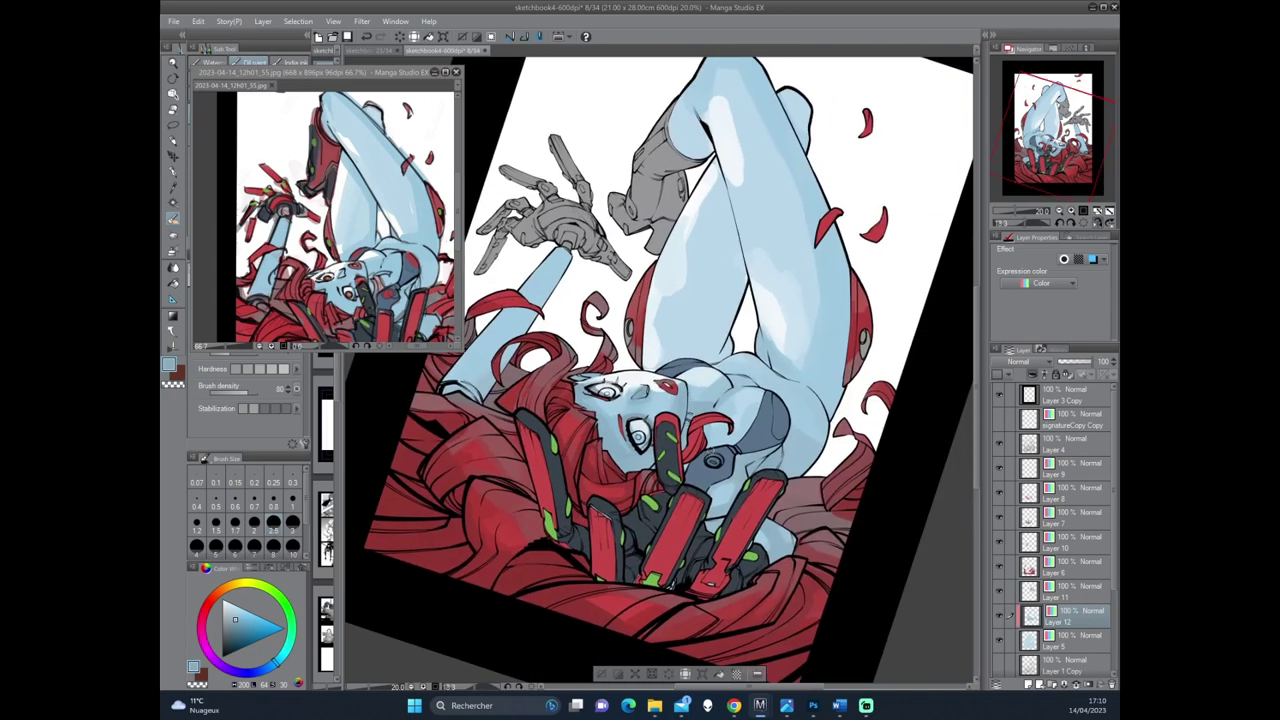
{"action": "key", "text": "minus"}
{"action": "key", "text": "minus"}
{"action": "left_click", "coordinate": [738, 349], "text": "alt"}
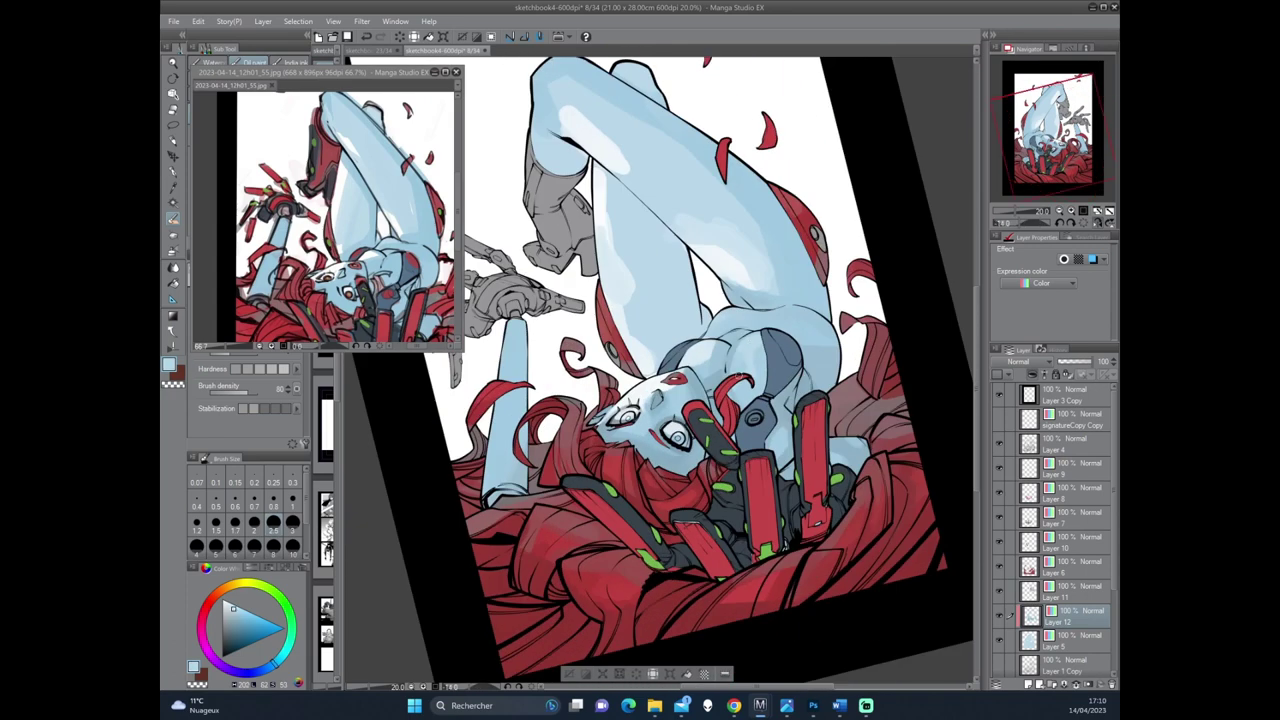
{"action": "key", "text": "j"}
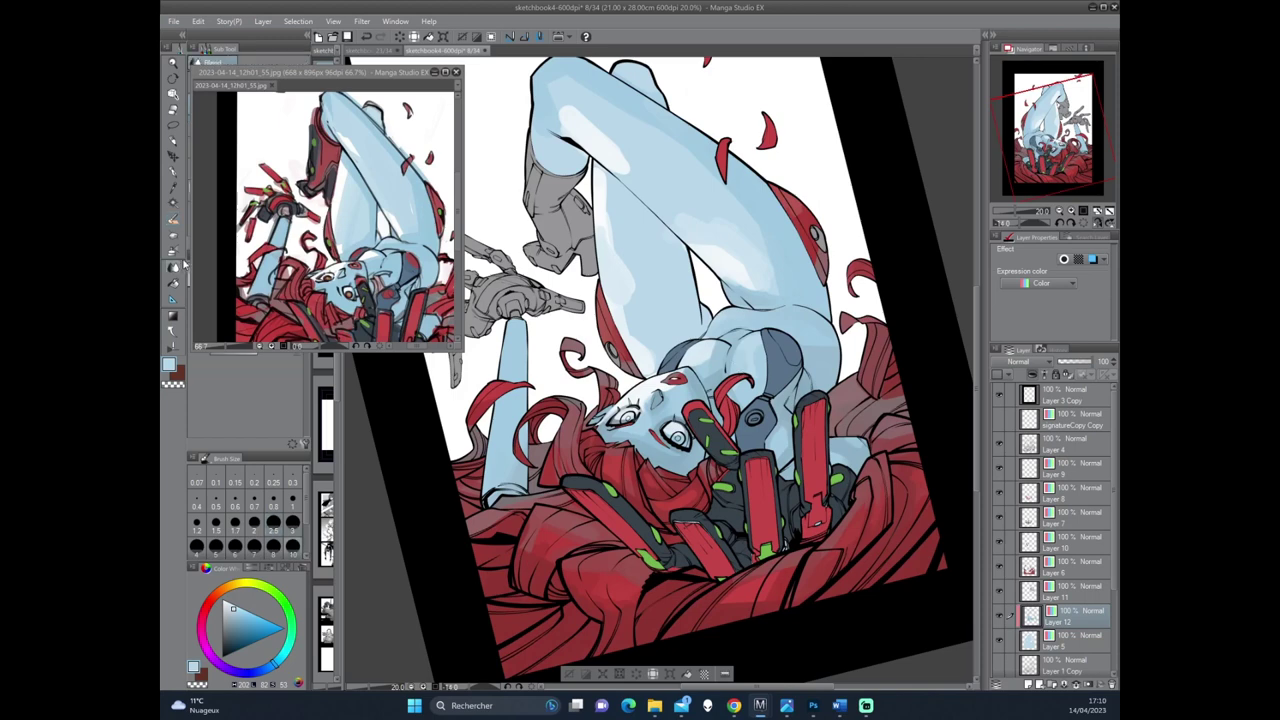
{"action": "left_click_drag", "start_coordinate": [749, 357], "coordinate": [700, 371]}
Paint darker blue shading down the thigh with the brush.
{"action": "key", "text": "asciicircum"}
{"action": "key", "text": "asciicircum"}
{"action": "key", "text": "asciicircum"}
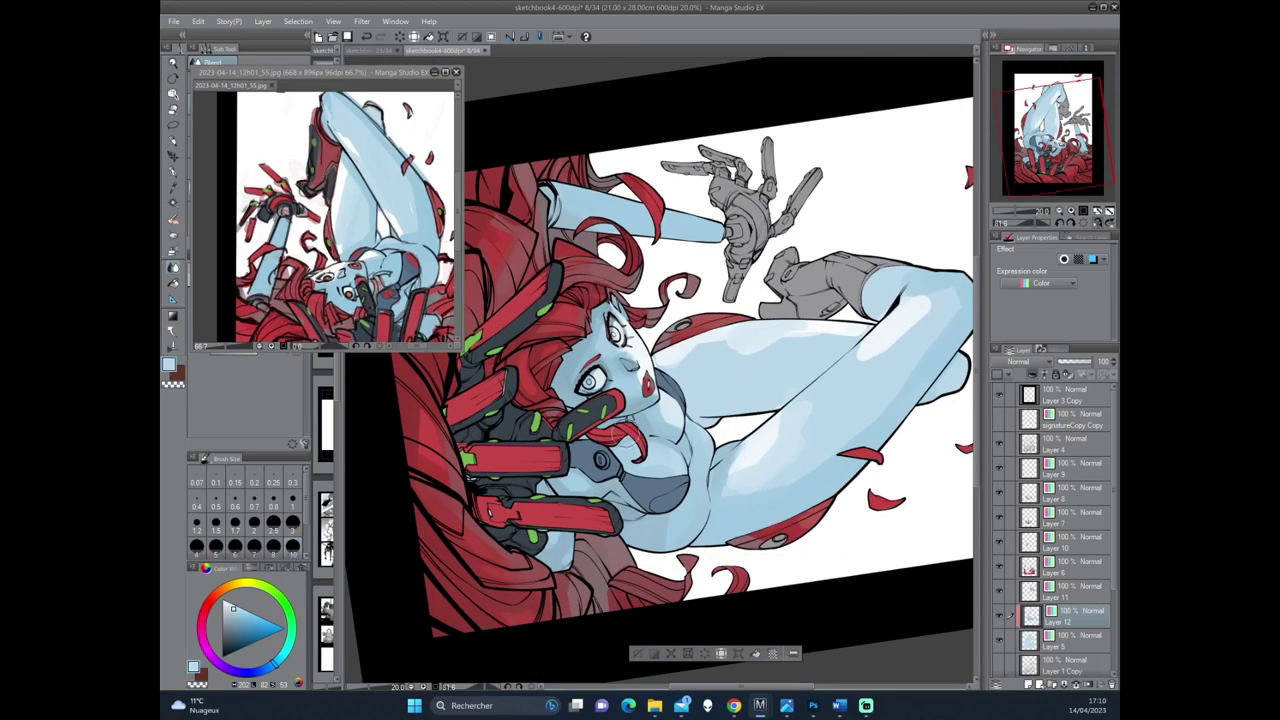
{"action": "key", "text": "minus"}
{"action": "key", "text": "minus"}
{"action": "key", "text": "minus"}
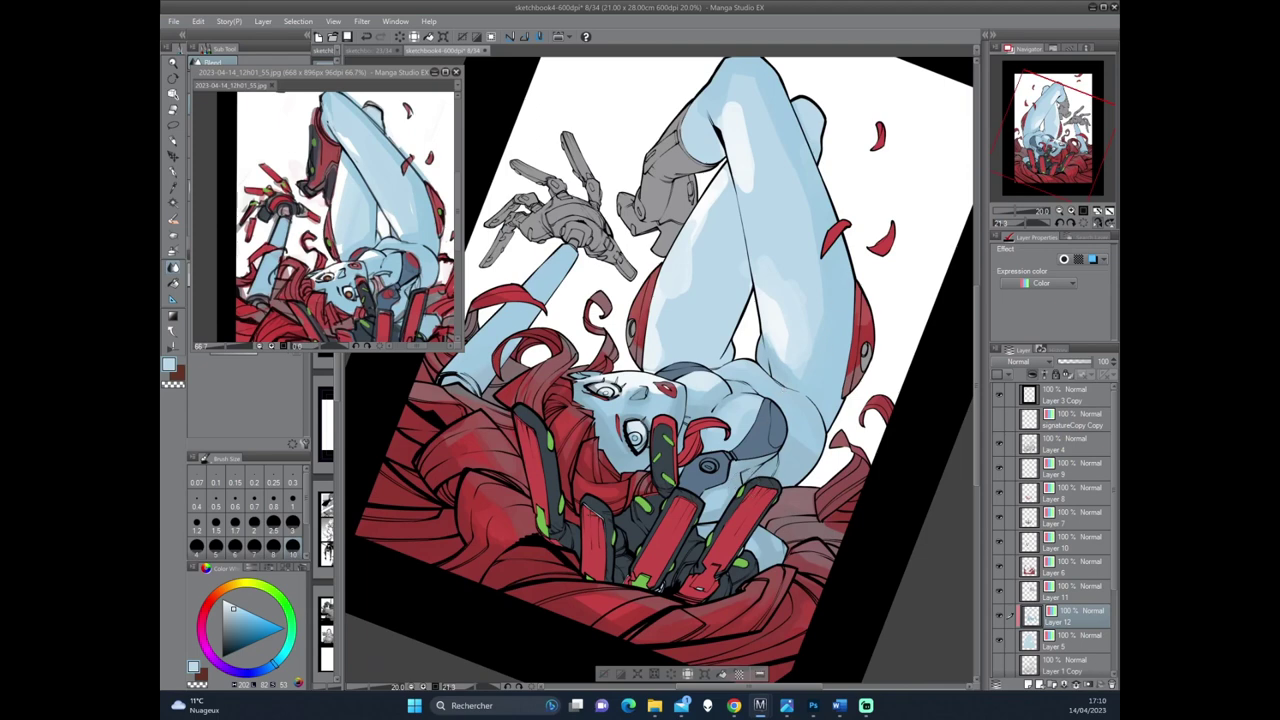
{"action": "left_click", "coordinate": [176, 220]}
{"action": "key", "text": "asciicircum"}
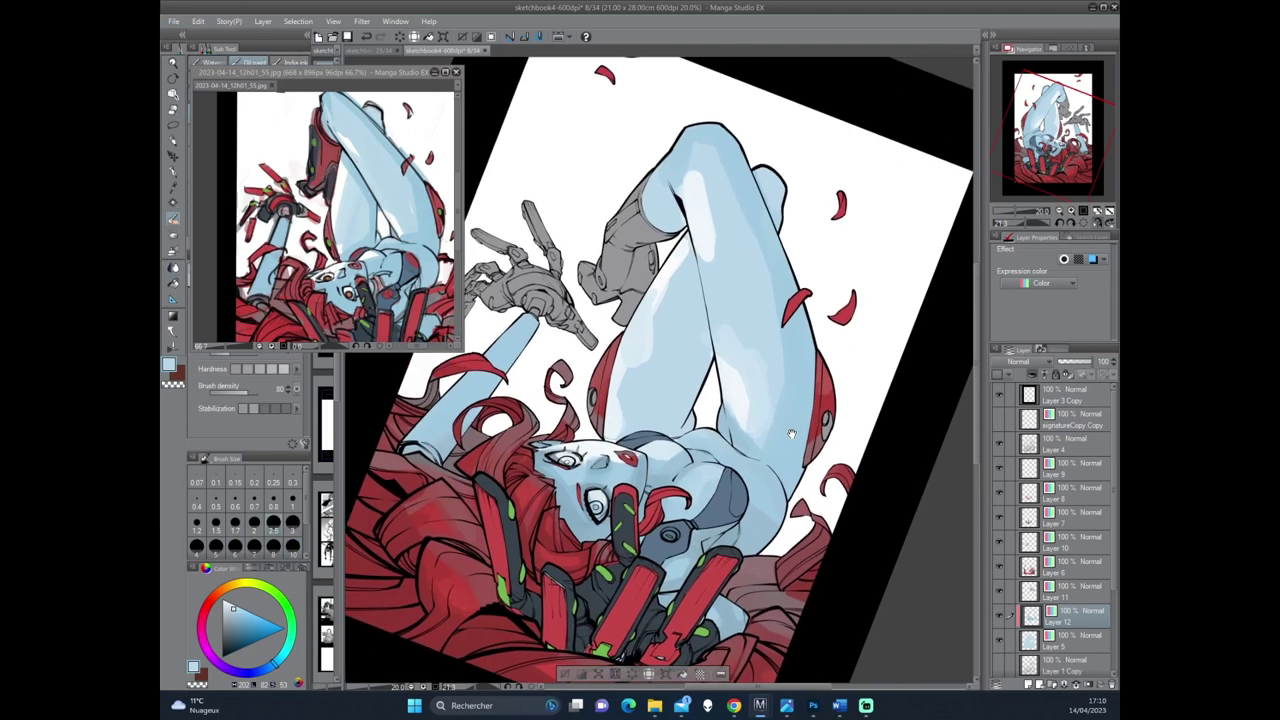
{"action": "key", "text": "asciicircum"}
{"action": "key", "text": "asciicircum"}
{"action": "key", "text": "asciicircum"}
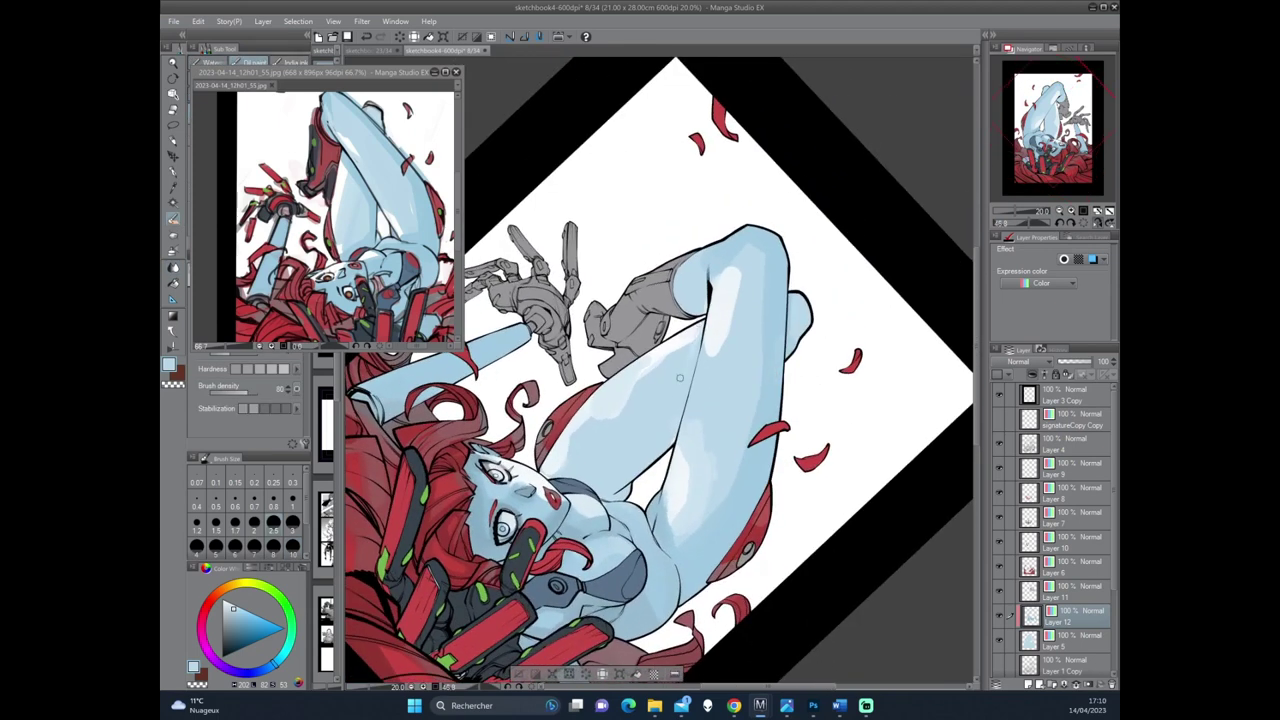
{"action": "left_click", "coordinate": [532, 577], "text": "alt"}
{"action": "mouse_move", "coordinate": [675, 401]}
{"action": "left_mouse_down"}
{"action": "mouse_move", "coordinate": [688, 355]}
{"action": "mouse_move", "coordinate": [678, 412]}
{"action": "mouse_move", "coordinate": [700, 326]}
{"action": "mouse_move", "coordinate": [651, 465]}
{"action": "mouse_move", "coordinate": [672, 450]}
{"action": "left_mouse_up"}
{"action": "left_click_drag", "start_coordinate": [700, 338], "coordinate": [672, 424]}
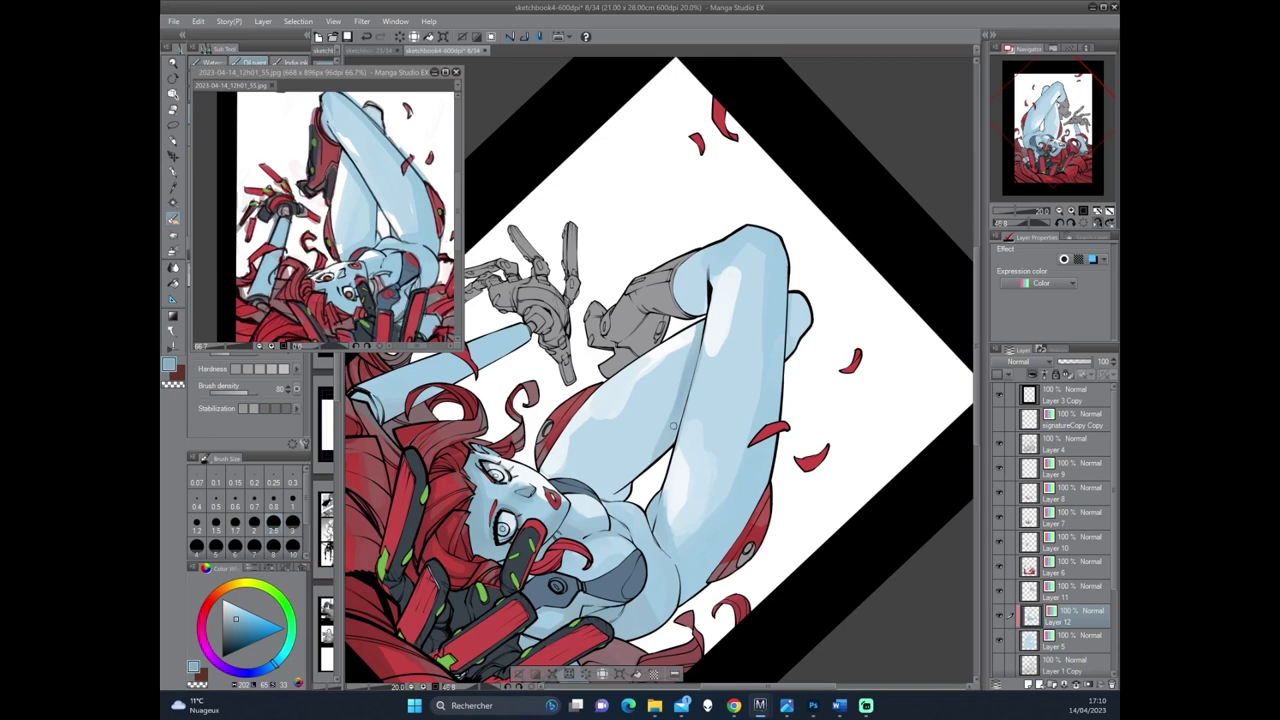
Swap the colour to white, then sample darker blues from the thigh.
{"action": "key", "text": "minus"}
{"action": "key", "text": "minus"}
{"action": "key", "text": "minus"}
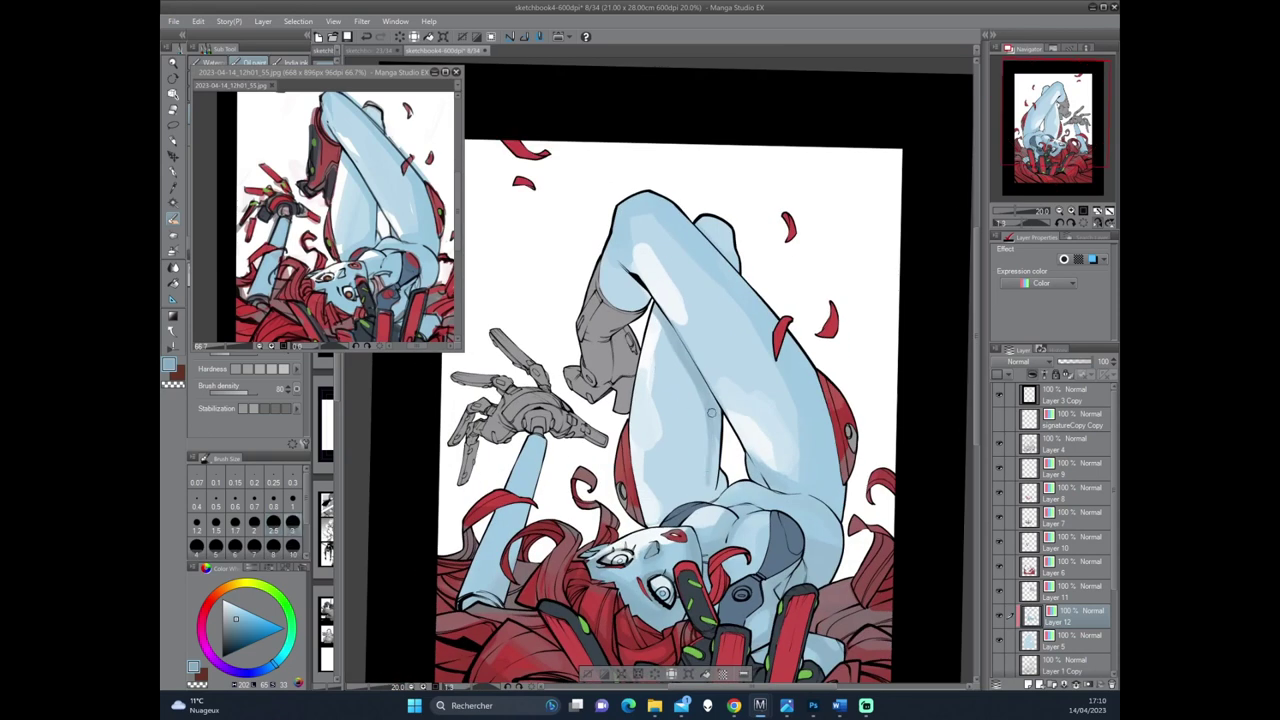
{"action": "key", "text": "asciicircum"}
{"action": "key", "text": "asciicircum"}
{"action": "key", "text": "asciicircum"}
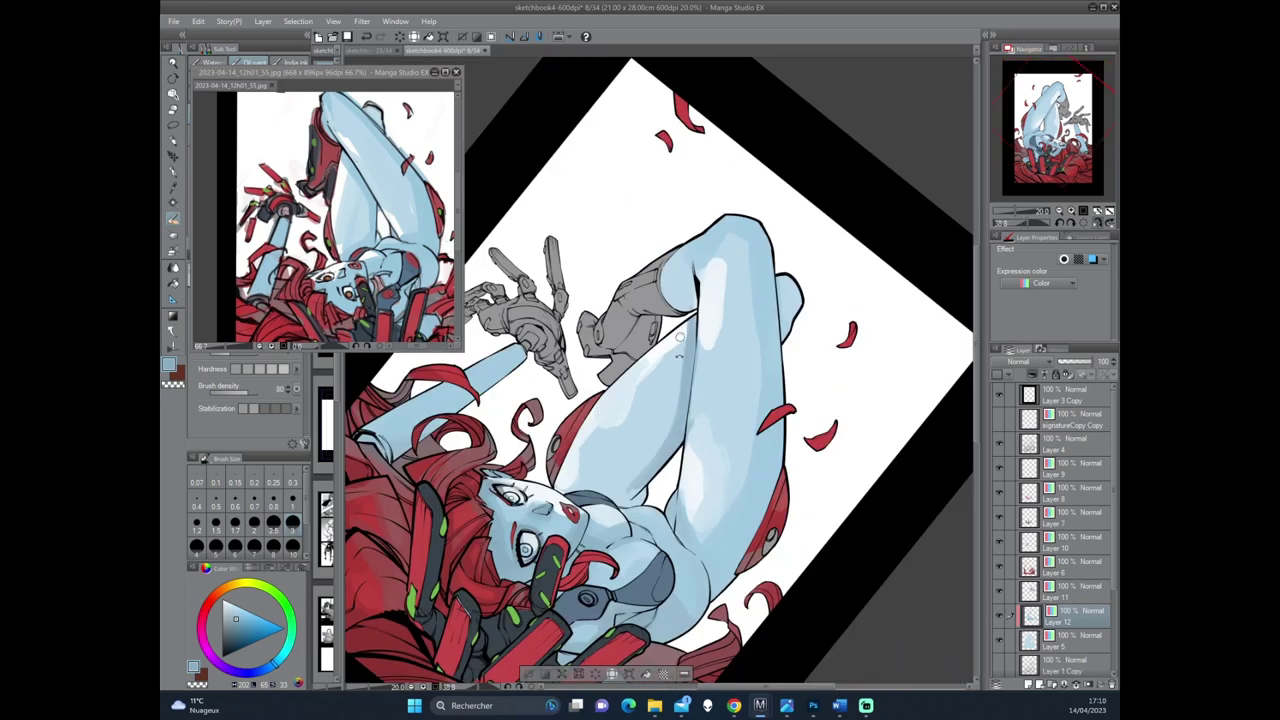
{"action": "key", "text": "minus"}
{"action": "key", "text": "minus"}
{"action": "left_click_drag", "start_coordinate": [688, 380], "coordinate": [693, 442]}
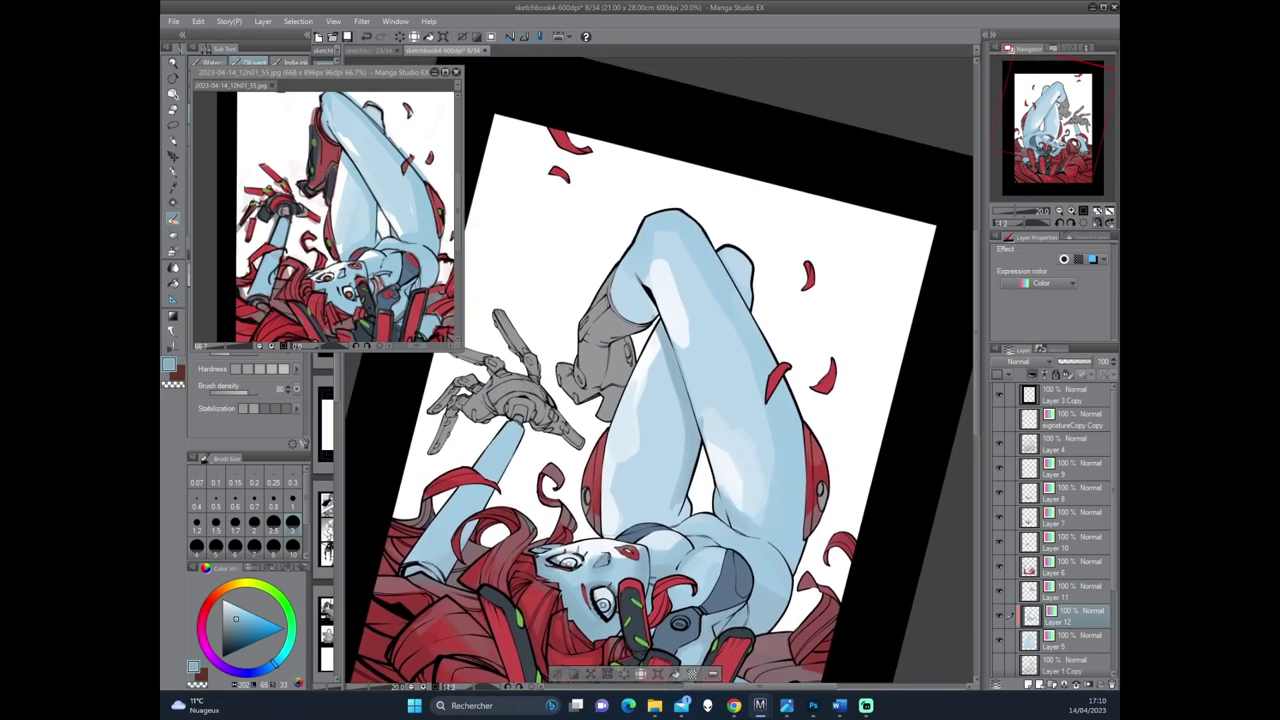
{"action": "key", "text": "x"}
{"action": "key", "text": "x"}
{"action": "left_click", "coordinate": [636, 488], "text": "alt"}
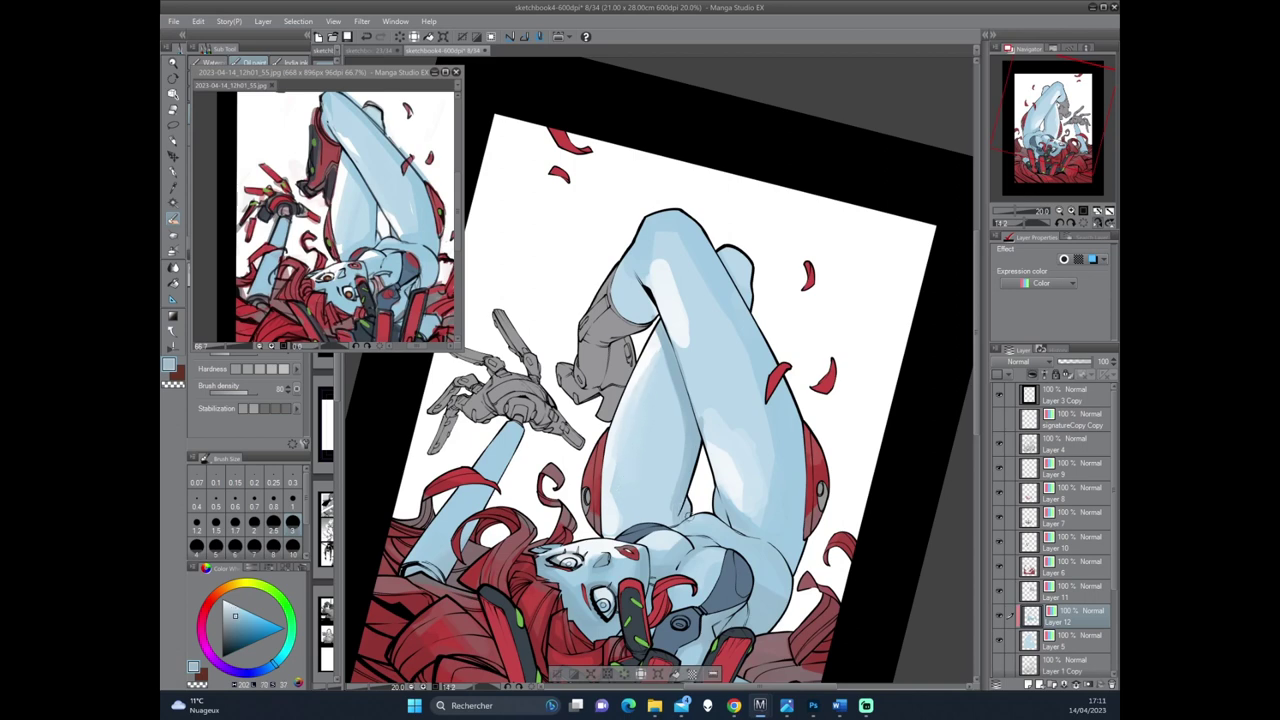
{"action": "key", "text": "minus"}
{"action": "key", "text": "minus"}
{"action": "left_click", "coordinate": [660, 424], "text": "alt"}
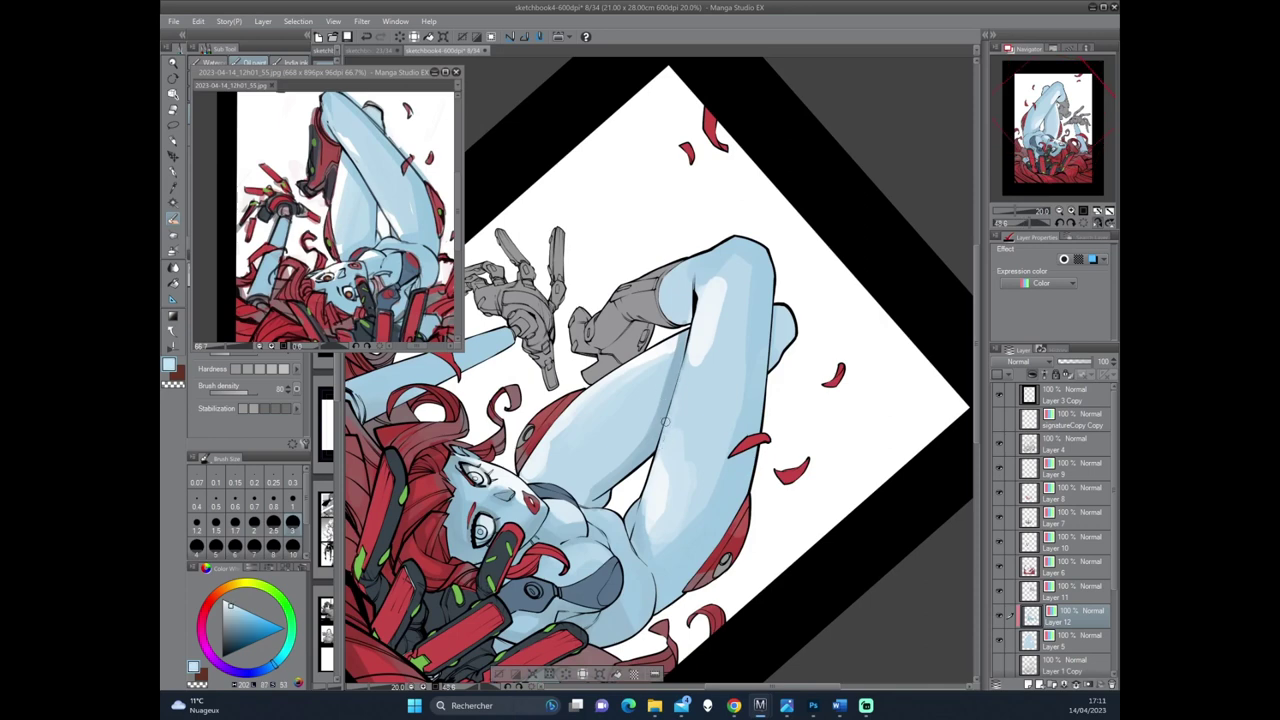
{"action": "left_click", "coordinate": [671, 430], "text": "alt"}
Pan and rotate the canvas through several tilts to continue shading.
{"action": "left_click_drag", "start_coordinate": [680, 411], "coordinate": [682, 362]}
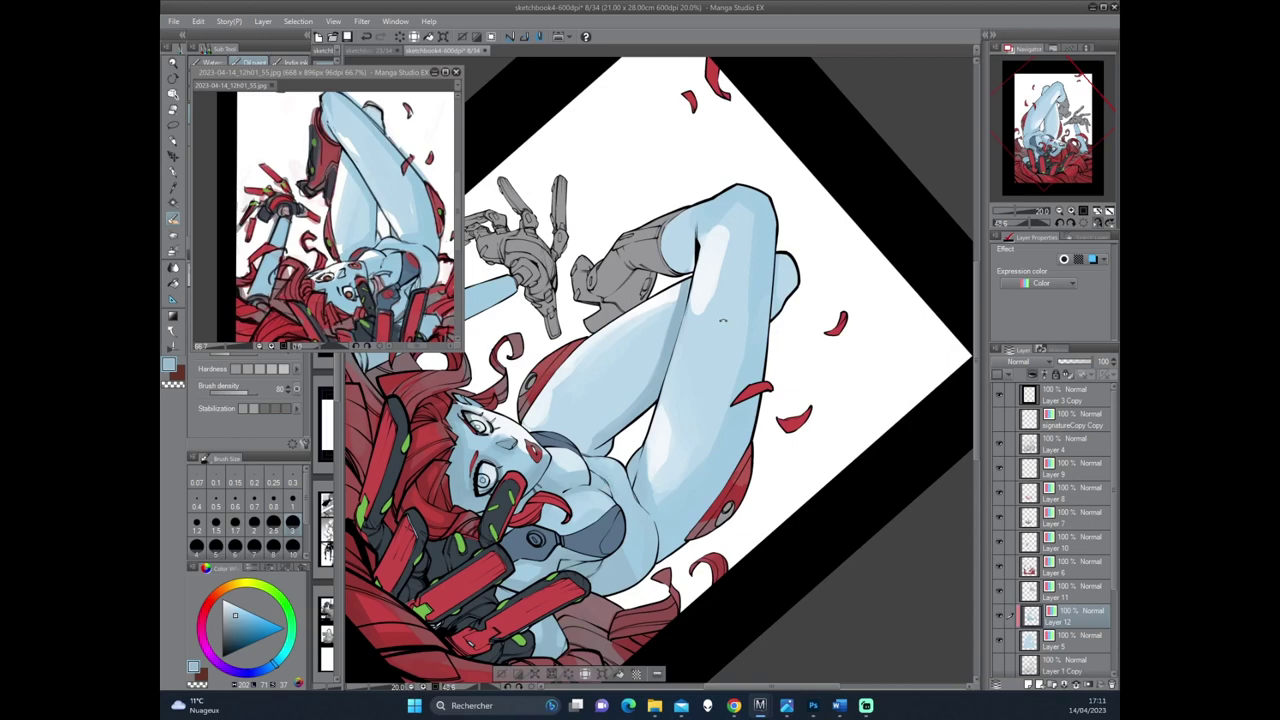
{"action": "left_click_drag", "start_coordinate": [723, 320], "coordinate": [605, 478]}
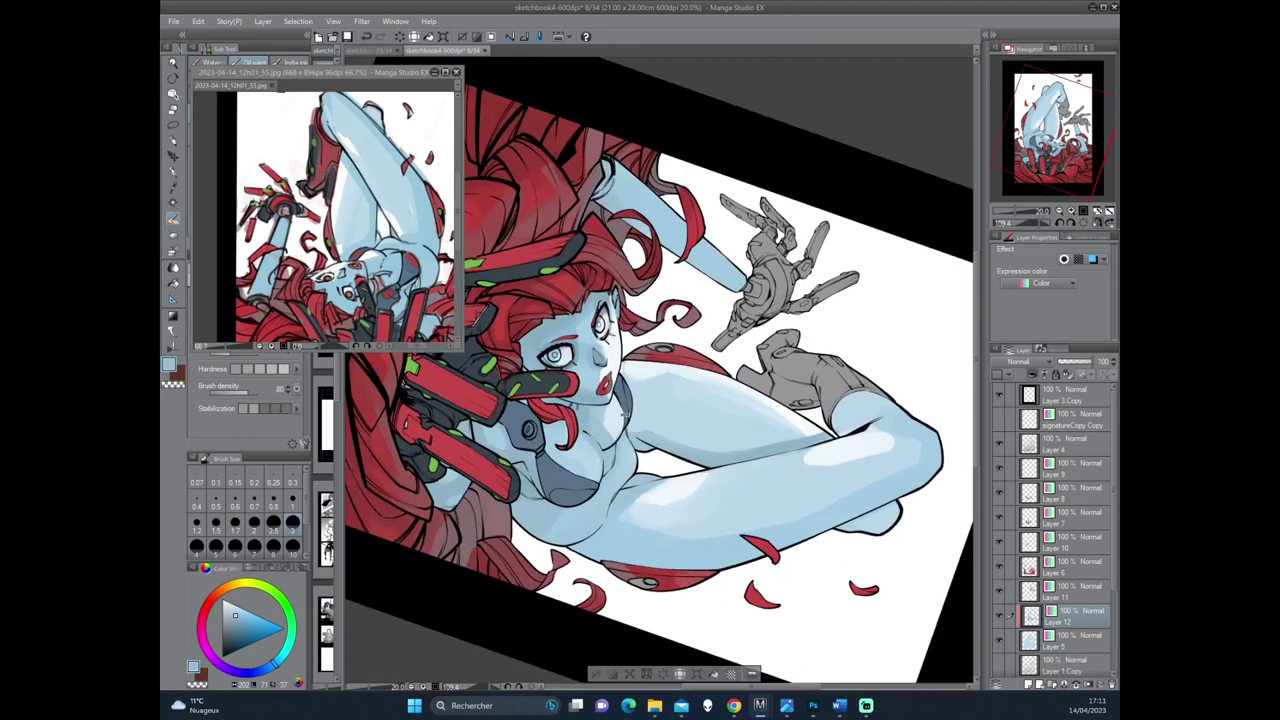
{"action": "left_click_drag", "start_coordinate": [625, 410], "coordinate": [648, 430]}
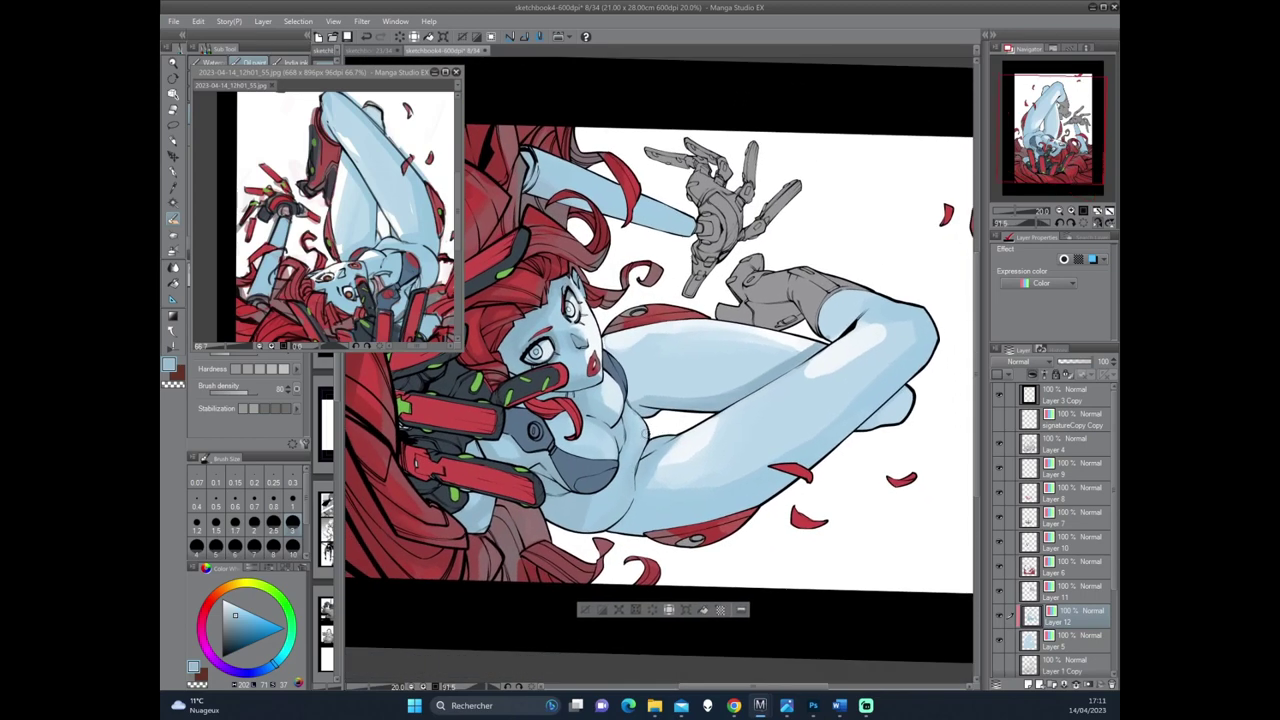
{"action": "left_click_drag", "start_coordinate": [650, 400], "coordinate": [694, 420]}
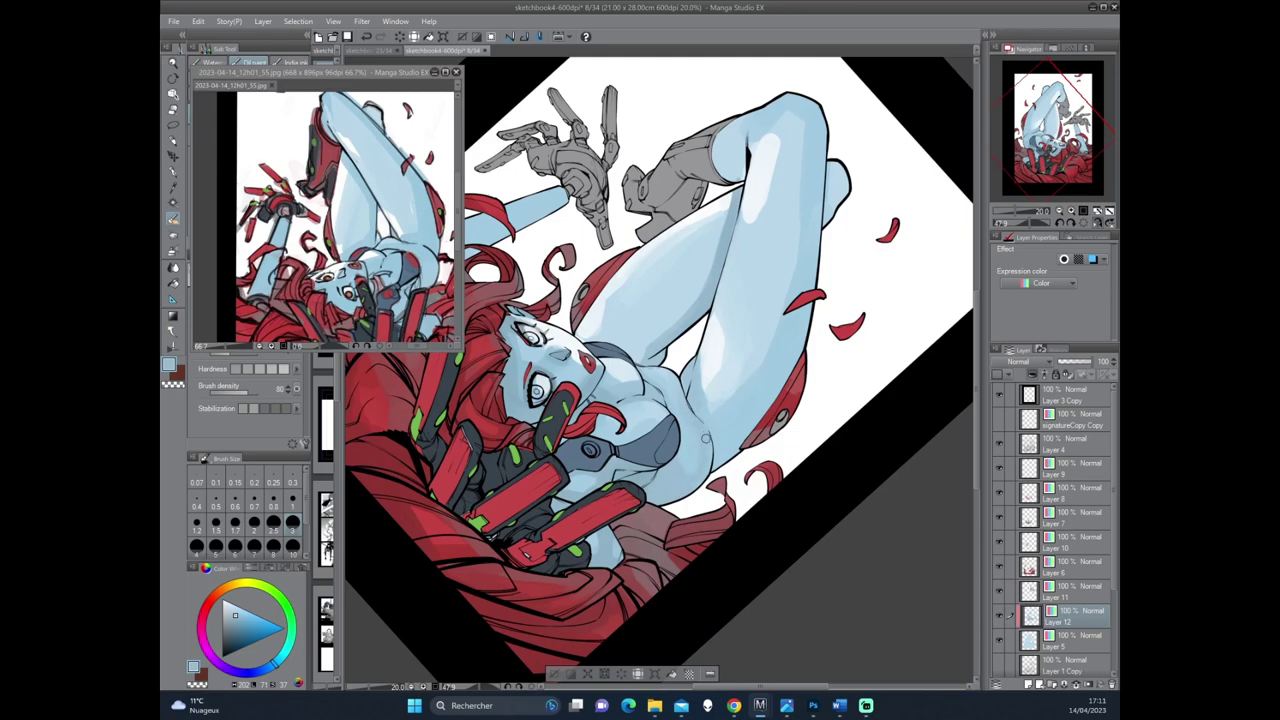
{"action": "left_click_drag", "start_coordinate": [688, 475], "coordinate": [620, 520]}
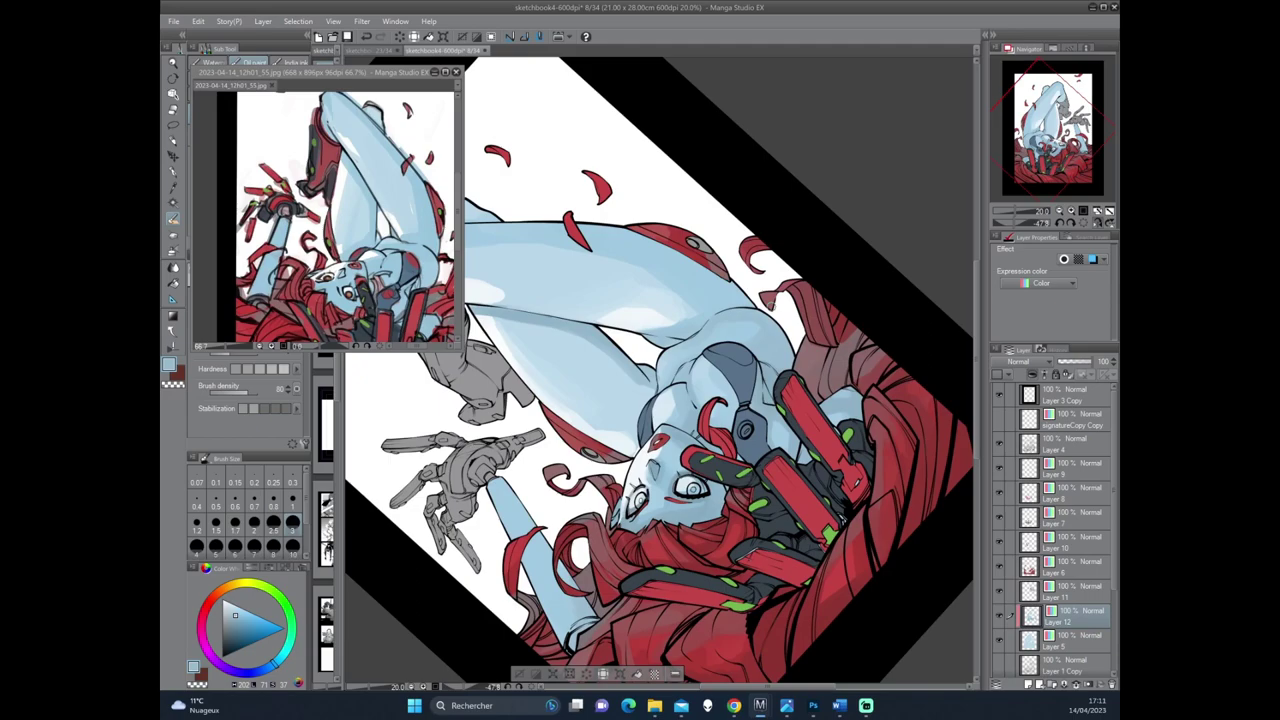
{"action": "mouse_move", "coordinate": [688, 480]}
{"action": "left_mouse_down"}
{"action": "mouse_move", "coordinate": [678, 494]}
{"action": "mouse_move", "coordinate": [767, 412]}
{"action": "mouse_move", "coordinate": [748, 391]}
{"action": "mouse_move", "coordinate": [723, 441]}
{"action": "left_mouse_up"}
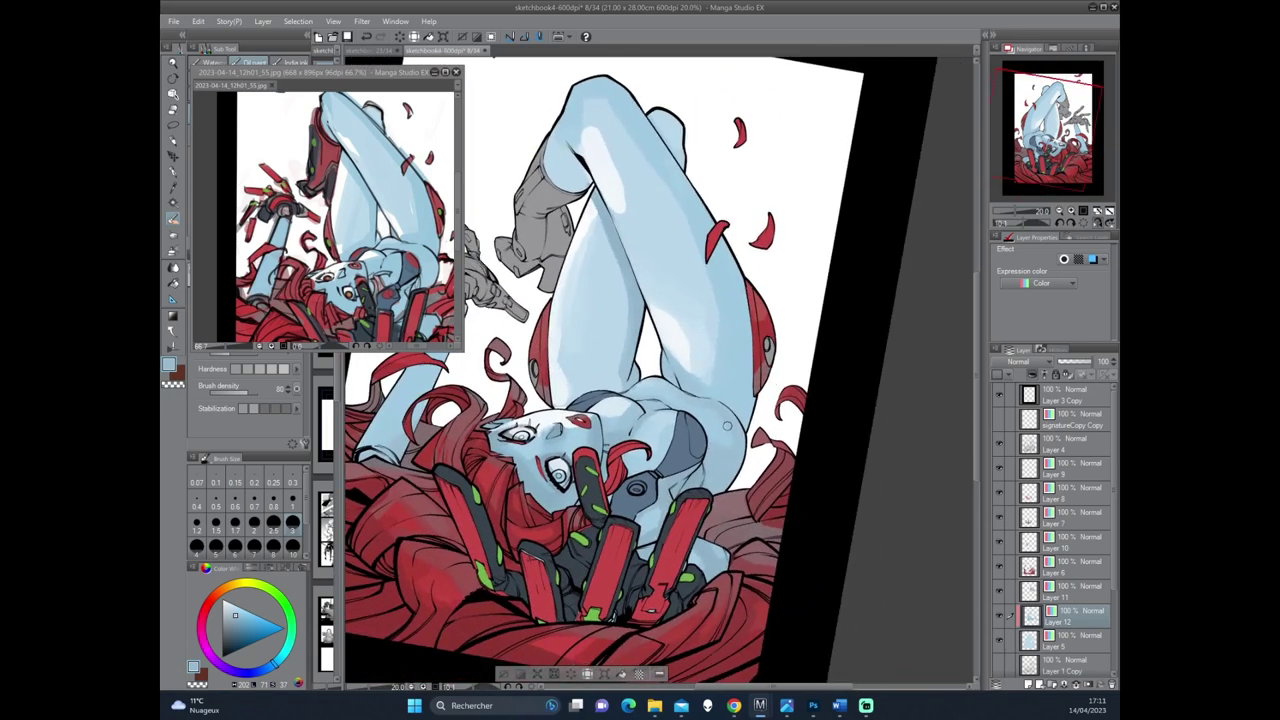
{"action": "left_click", "coordinate": [436, 414], "text": "alt"}
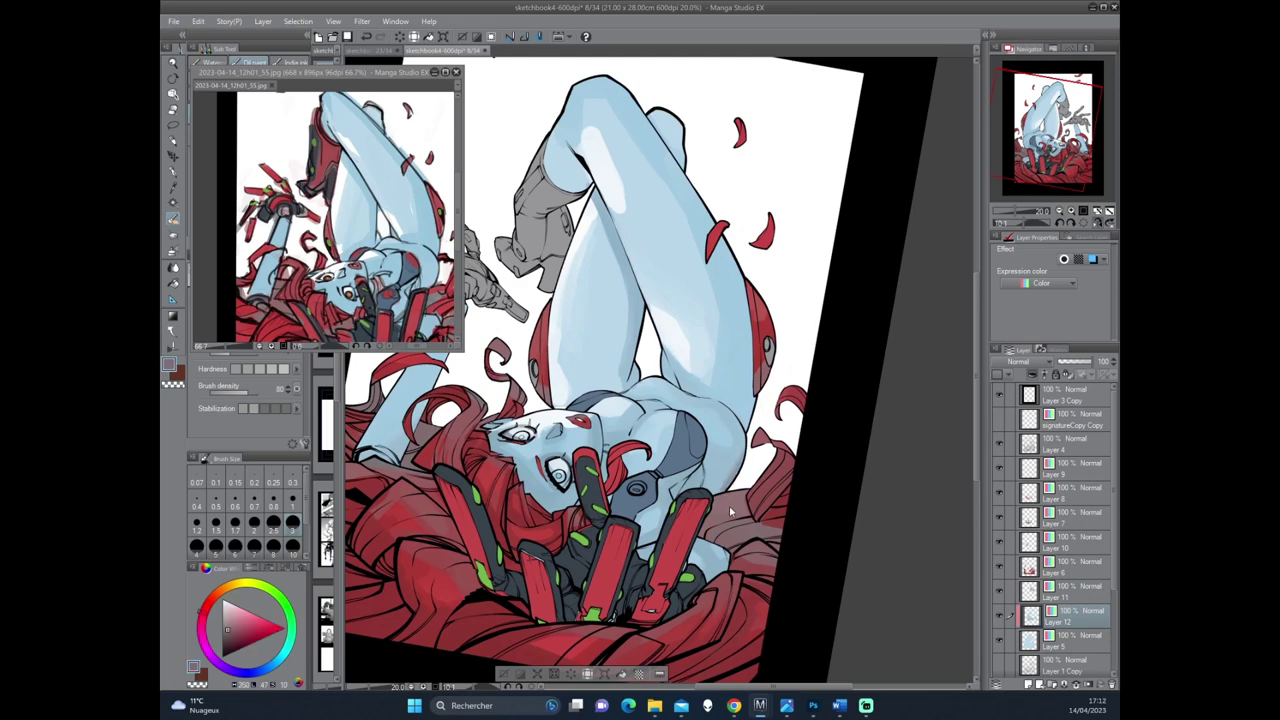
{"action": "mouse_move", "coordinate": [689, 512]}
{"action": "left_mouse_down"}
{"action": "mouse_move", "coordinate": [703, 521]}
{"action": "mouse_move", "coordinate": [654, 364]}
{"action": "left_mouse_up"}
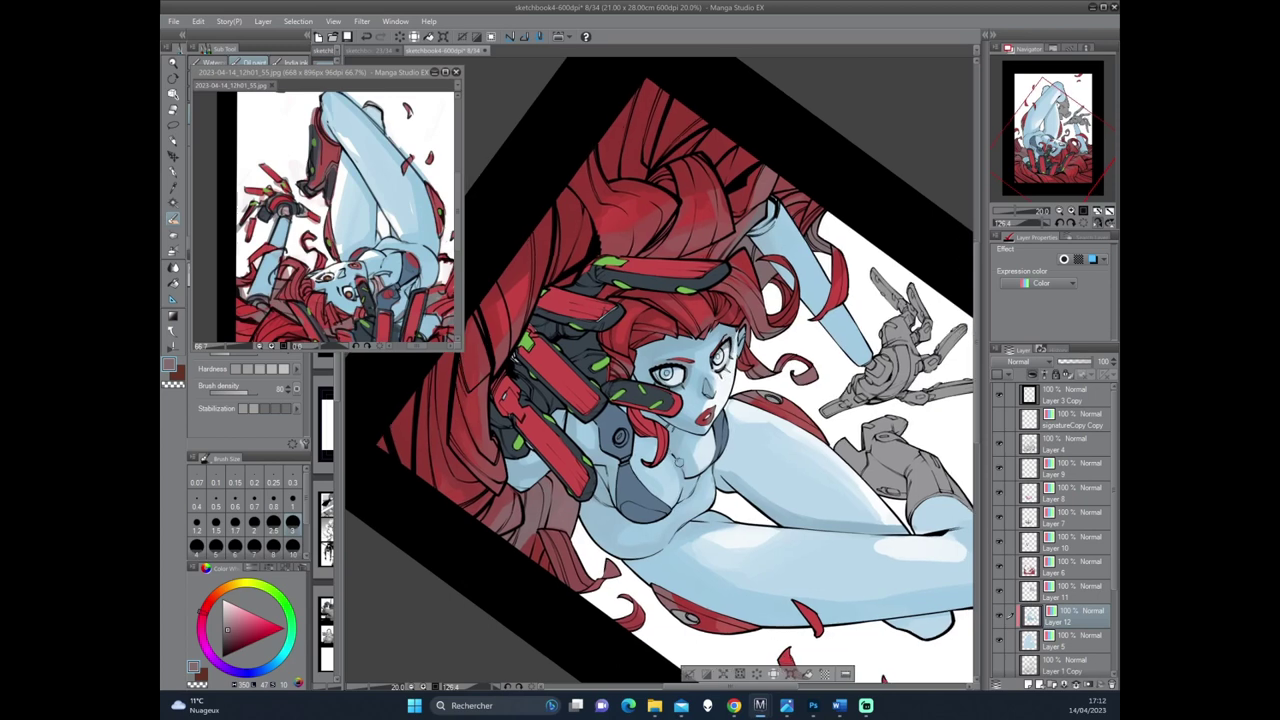
{"action": "left_click_drag", "start_coordinate": [681, 490], "coordinate": [720, 480]}
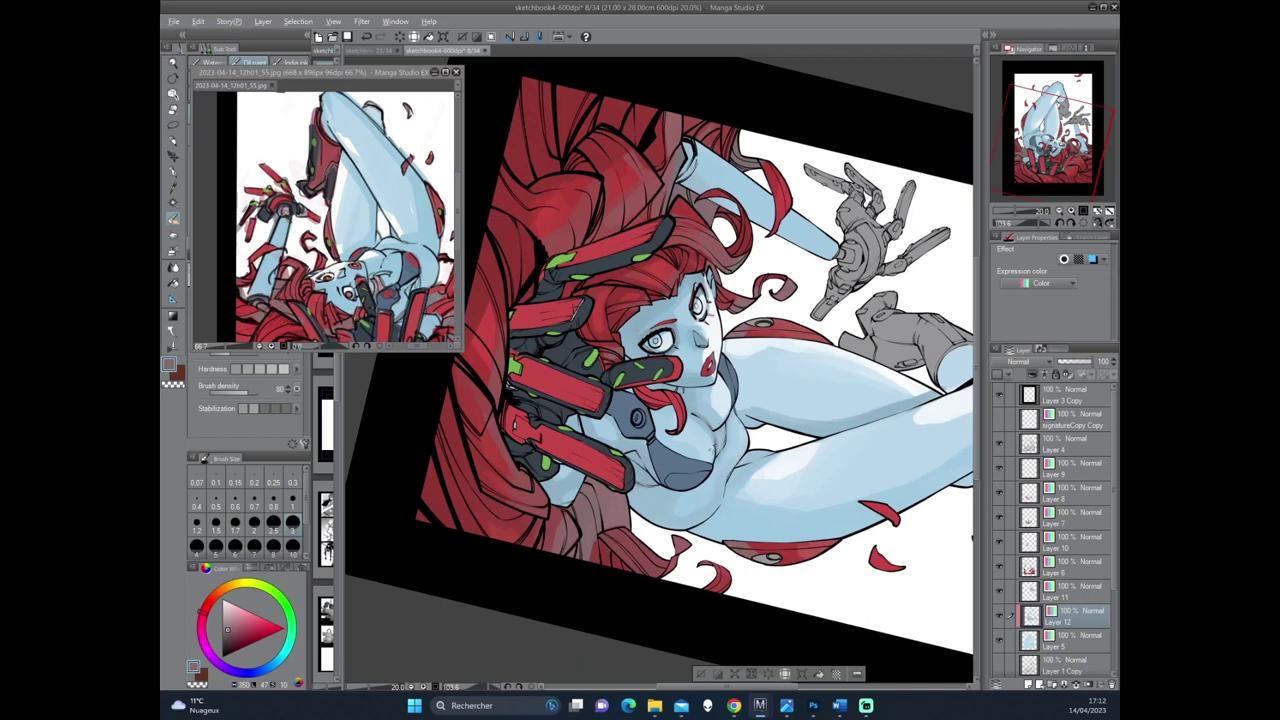
{"action": "left_click", "coordinate": [708, 444], "text": "alt"}
{"action": "left_click", "coordinate": [714, 467], "text": "alt"}
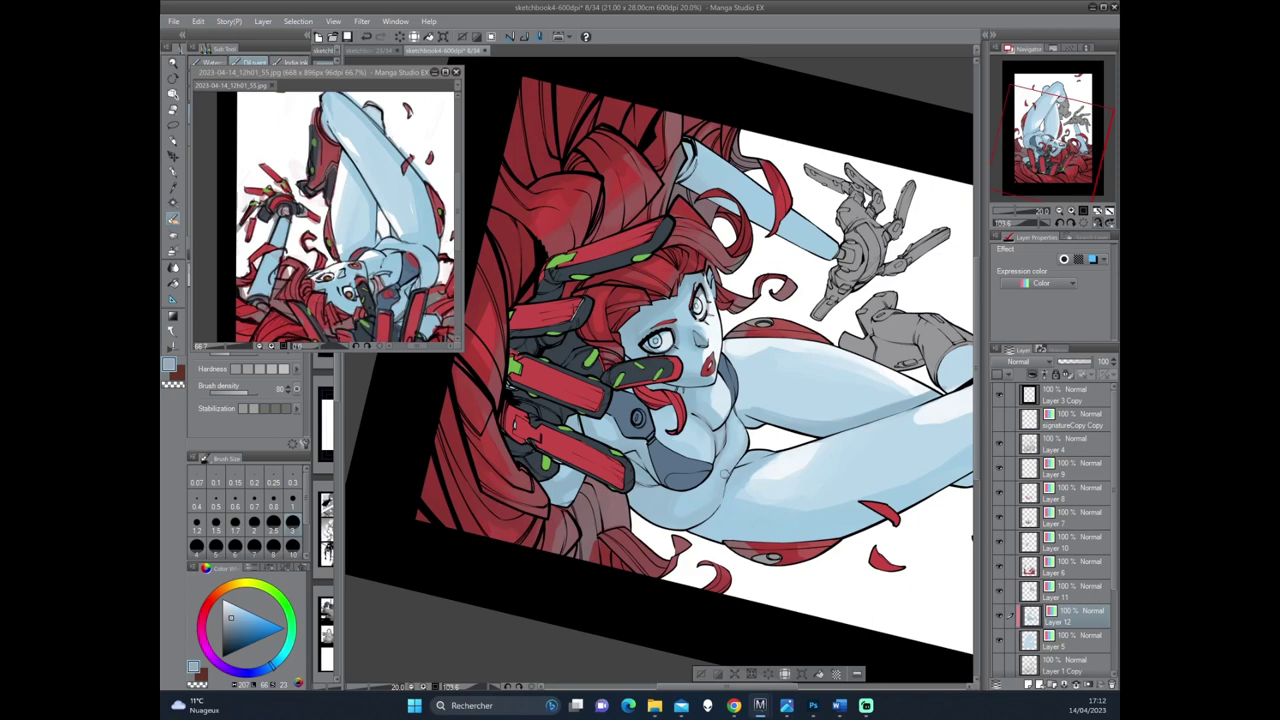
Lay the figure sideways in view and sample several colours from it.
{"action": "left_click_drag", "start_coordinate": [723, 498], "coordinate": [752, 363]}
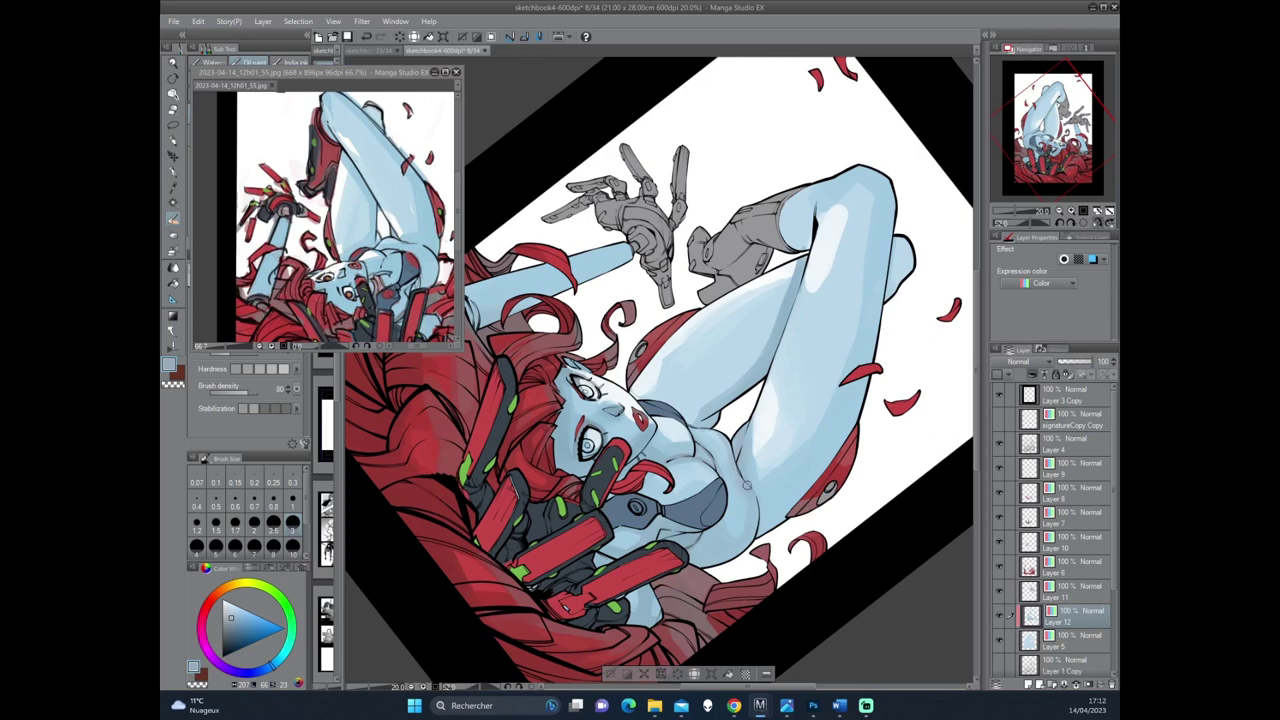
{"action": "scroll", "coordinate": [728, 520], "scroll_direction": "up", "scroll_amount": 3}
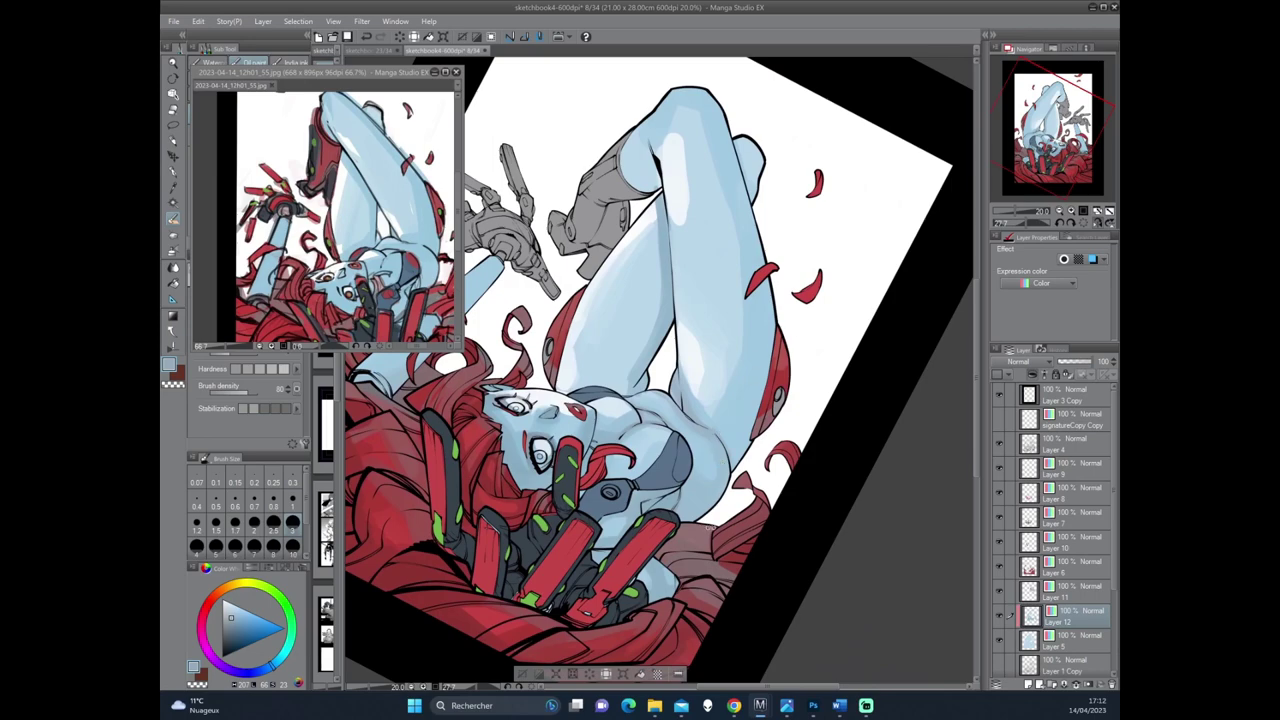
{"action": "mouse_move", "coordinate": [715, 424]}
{"action": "left_mouse_down"}
{"action": "mouse_move", "coordinate": [743, 399]}
{"action": "mouse_move", "coordinate": [614, 432]}
{"action": "left_mouse_up"}
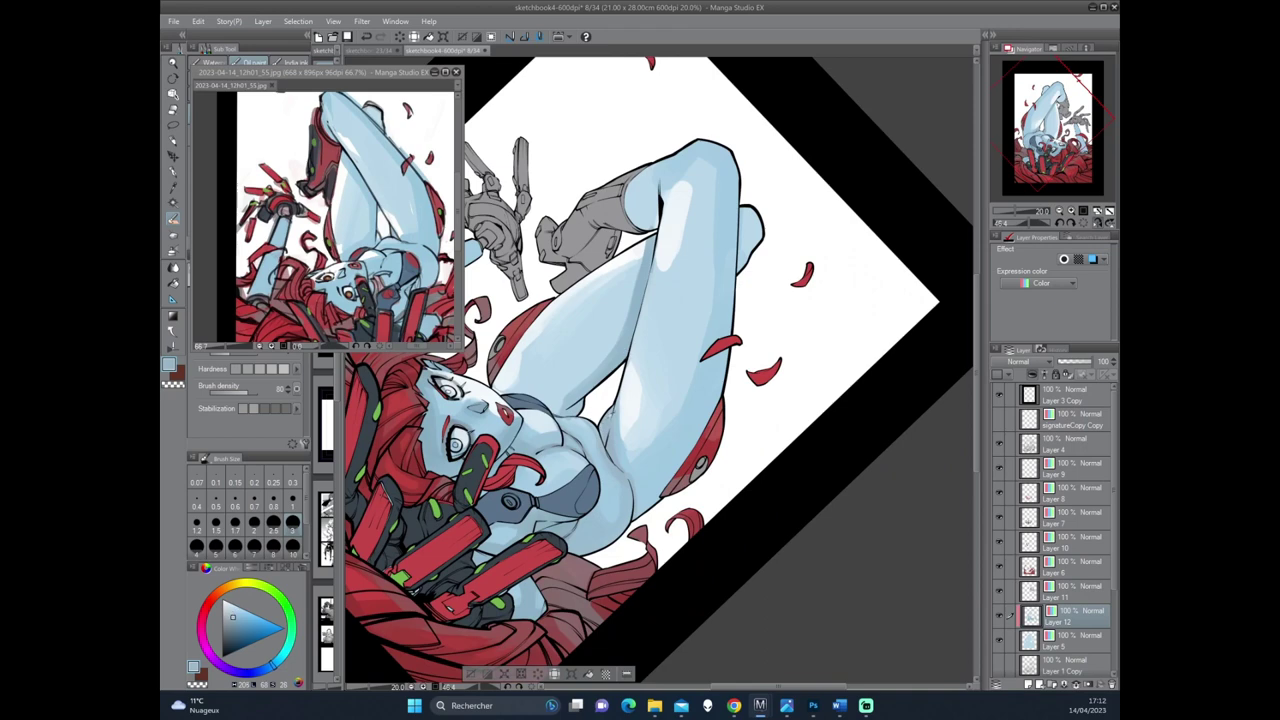
{"action": "mouse_move", "coordinate": [610, 402]}
{"action": "left_mouse_down"}
{"action": "mouse_move", "coordinate": [545, 488]}
{"action": "mouse_move", "coordinate": [610, 452]}
{"action": "left_mouse_up"}
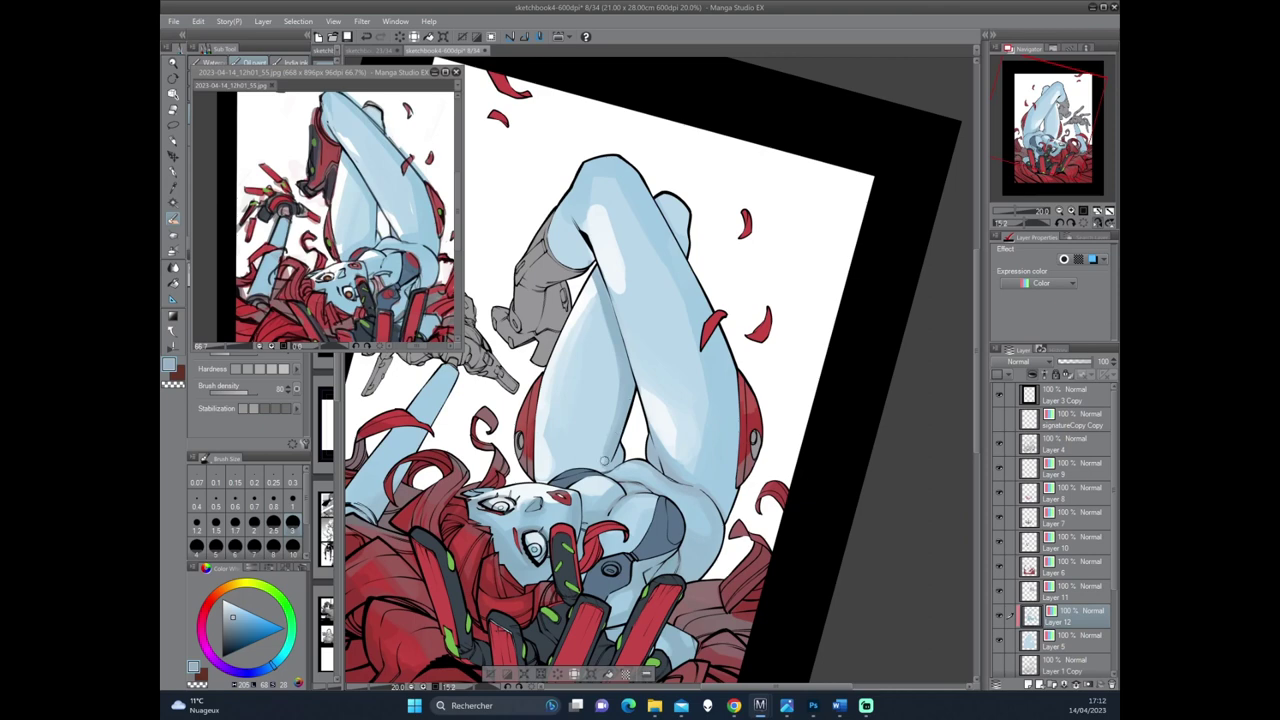
{"action": "mouse_move", "coordinate": [619, 457]}
{"action": "left_mouse_down"}
{"action": "mouse_move", "coordinate": [630, 381]}
{"action": "mouse_move", "coordinate": [626, 438]}
{"action": "left_mouse_up"}
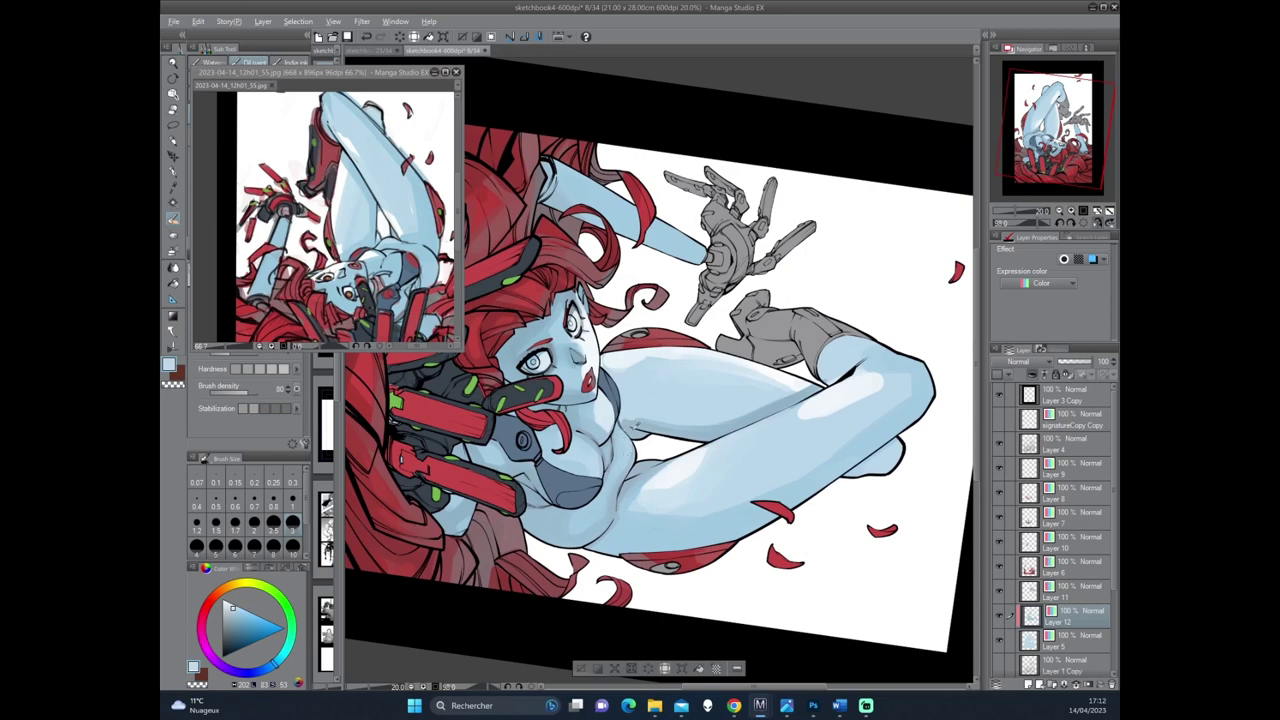
{"action": "left_click", "coordinate": [627, 430], "text": "alt"}
{"action": "left_click", "coordinate": [632, 448], "text": "alt"}
{"action": "left_click", "coordinate": [624, 452], "text": "alt"}
Rotate the canvas and pick up the darker, then lighter, skin blue.
{"action": "mouse_move", "coordinate": [622, 455]}
{"action": "left_mouse_down"}
{"action": "mouse_move", "coordinate": [666, 555]}
{"action": "mouse_move", "coordinate": [676, 470]}
{"action": "left_mouse_up"}
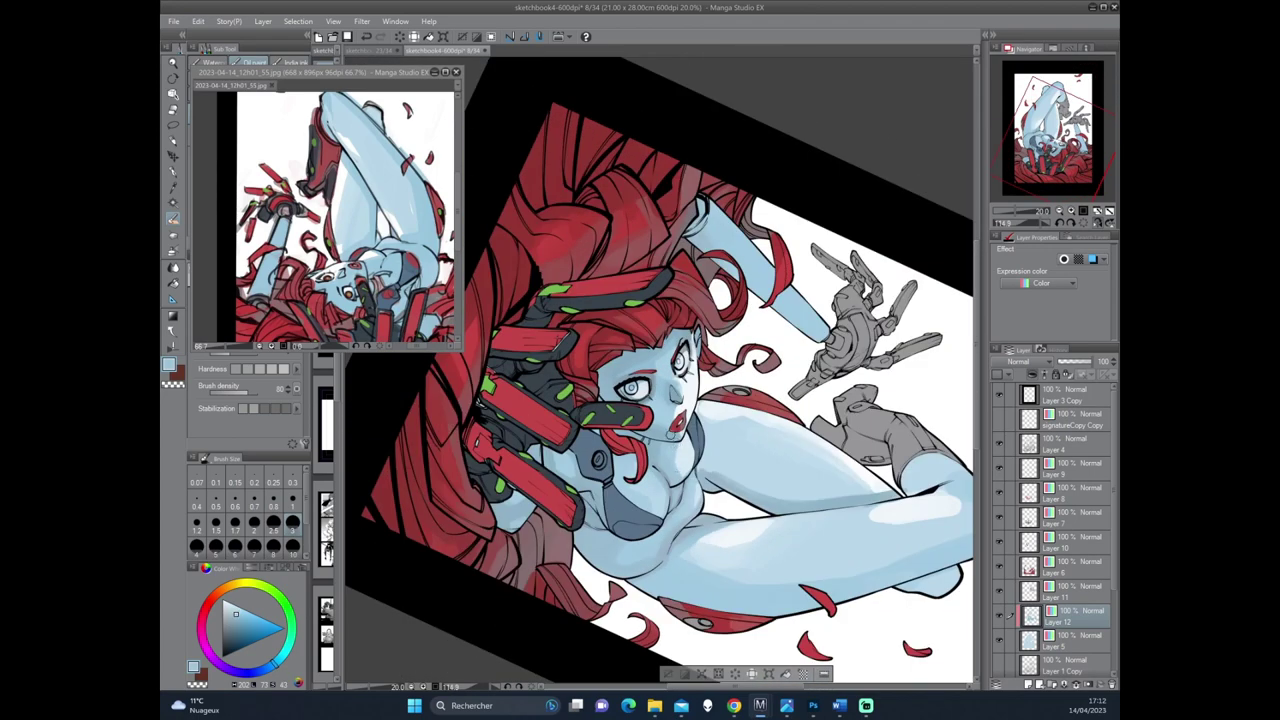
{"action": "mouse_move", "coordinate": [660, 422]}
{"action": "left_mouse_down"}
{"action": "mouse_move", "coordinate": [770, 367]}
{"action": "mouse_move", "coordinate": [702, 354]}
{"action": "left_mouse_up"}
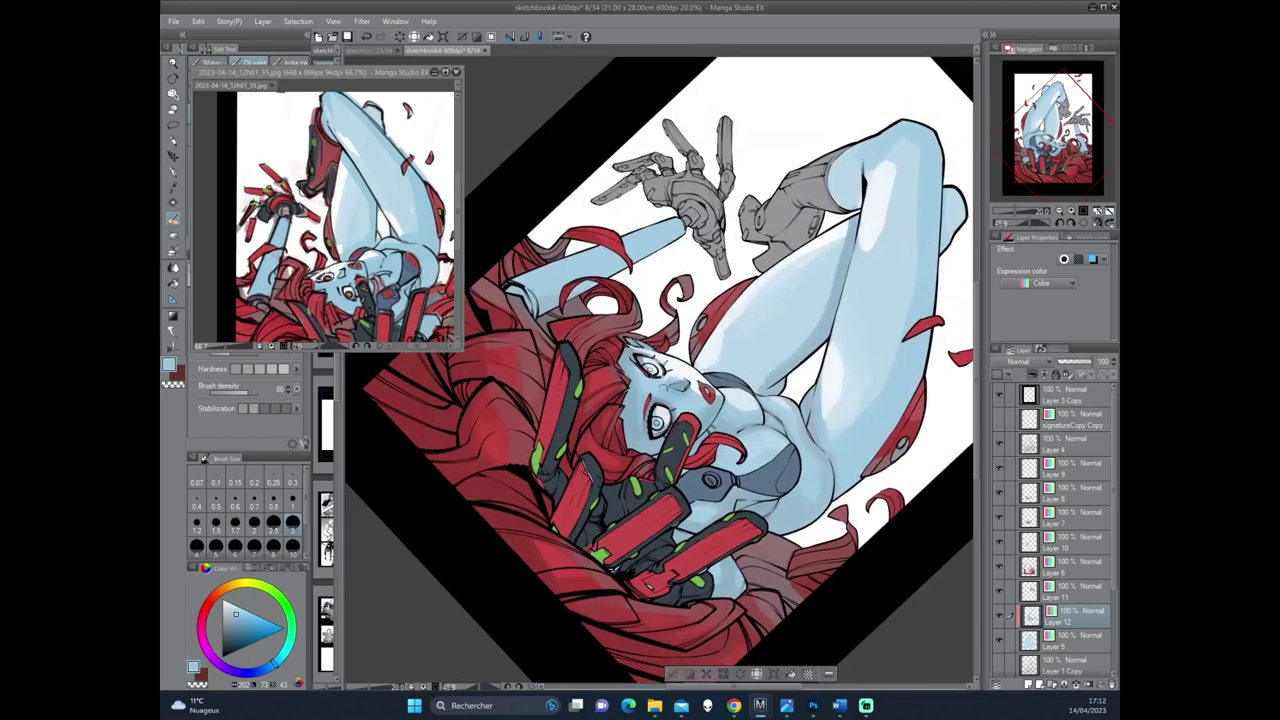
{"action": "left_click", "coordinate": [672, 387], "text": "alt"}
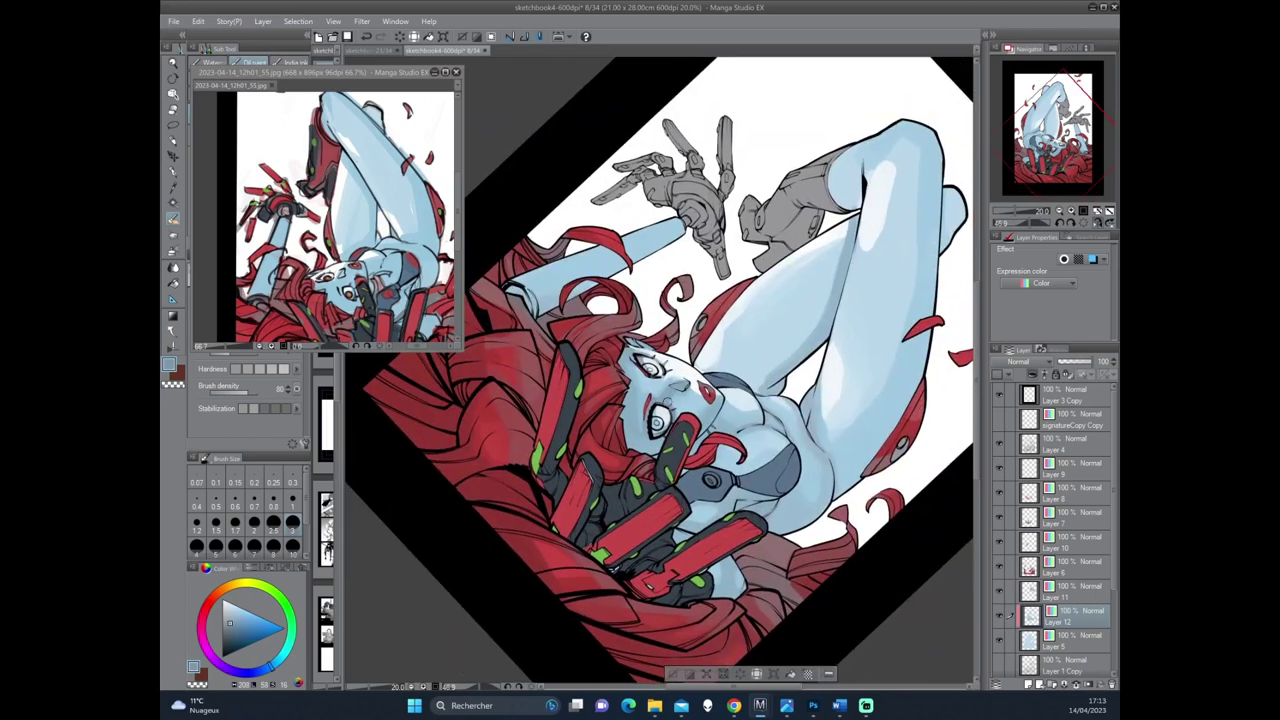
{"action": "mouse_move", "coordinate": [677, 412]}
{"action": "left_mouse_down"}
{"action": "mouse_move", "coordinate": [702, 346]}
{"action": "mouse_move", "coordinate": [731, 422]}
{"action": "left_mouse_up"}
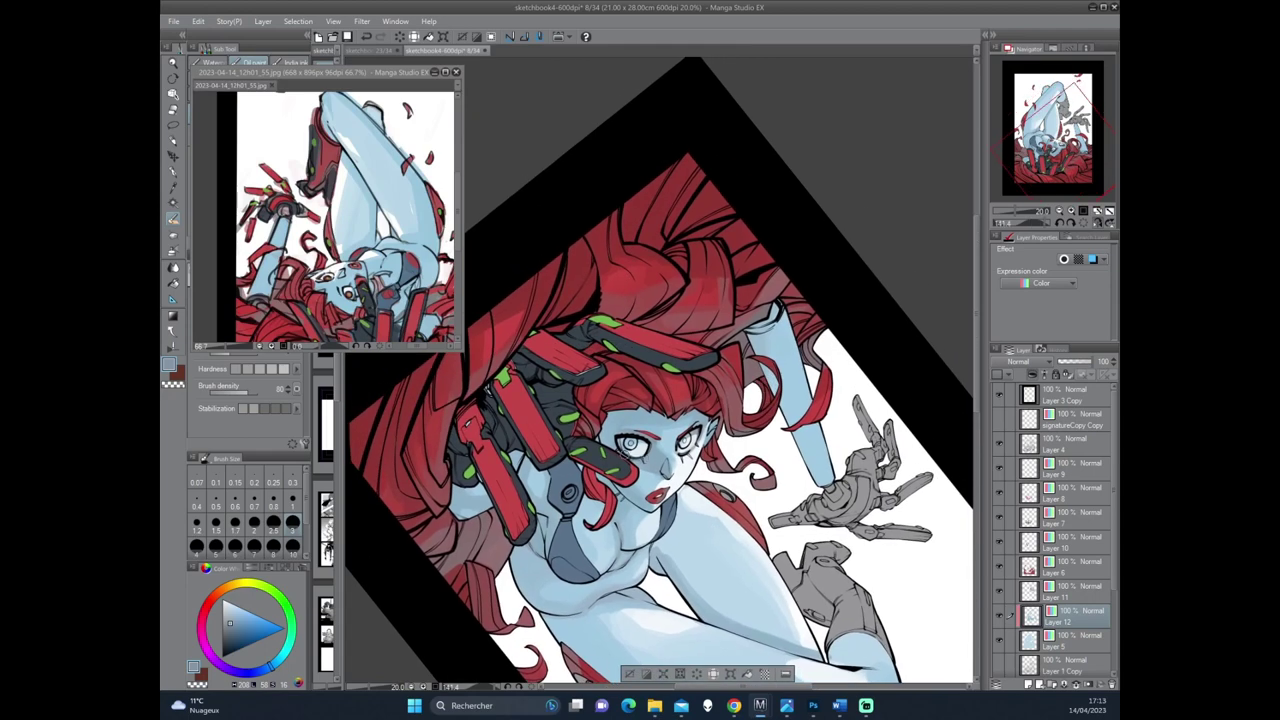
{"action": "left_click_drag", "start_coordinate": [625, 455], "coordinate": [748, 390]}
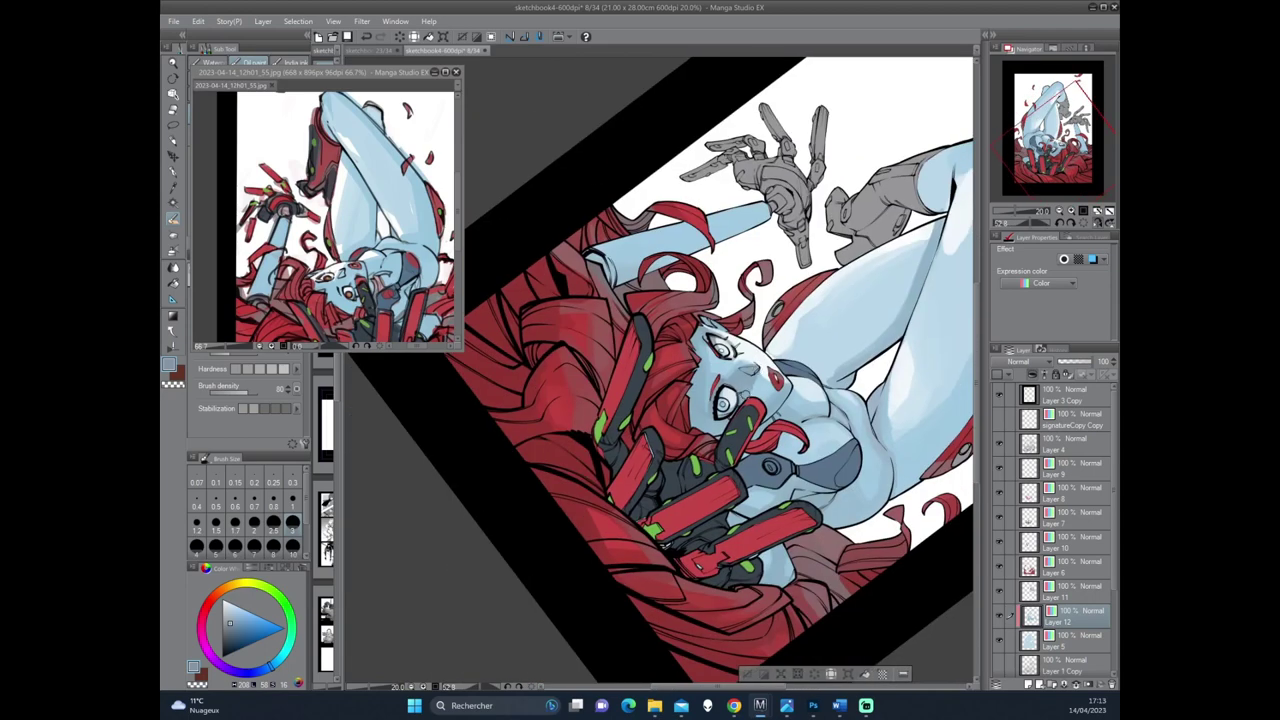
{"action": "mouse_move", "coordinate": [716, 401]}
{"action": "left_mouse_down"}
{"action": "mouse_move", "coordinate": [746, 330]}
{"action": "mouse_move", "coordinate": [726, 325]}
{"action": "left_mouse_up"}
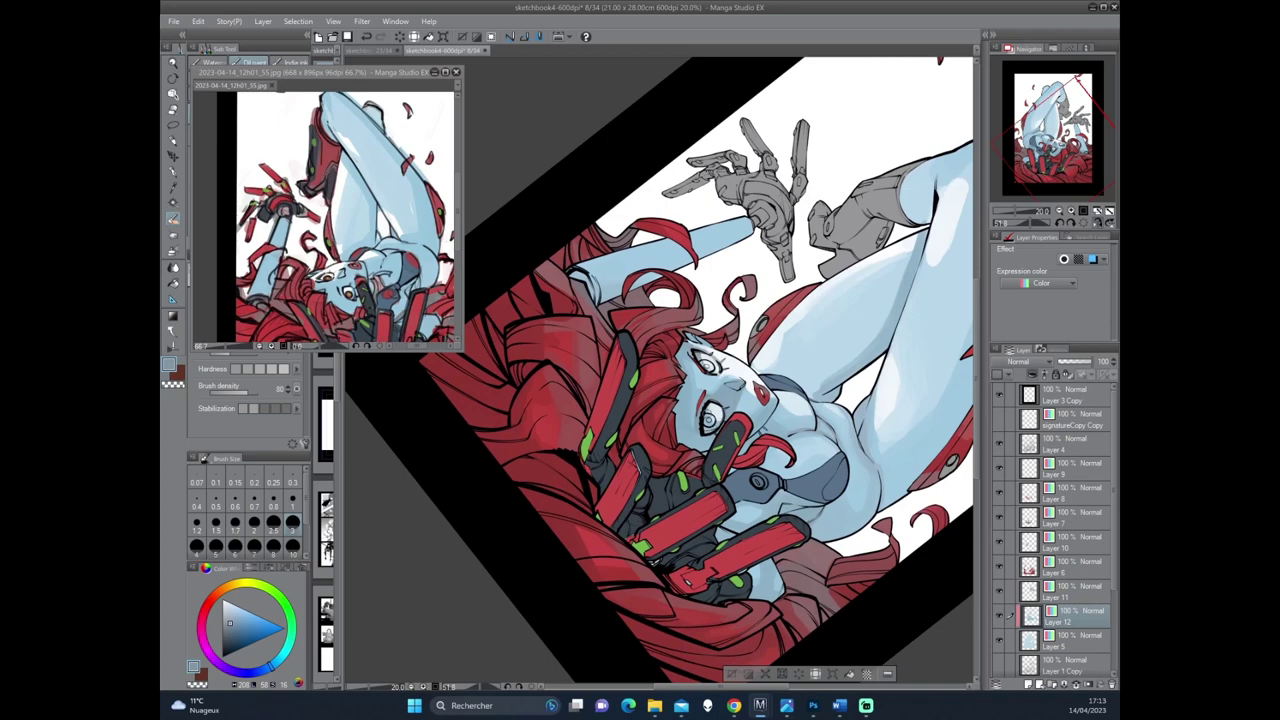
{"action": "left_click_drag", "start_coordinate": [720, 395], "coordinate": [690, 440]}
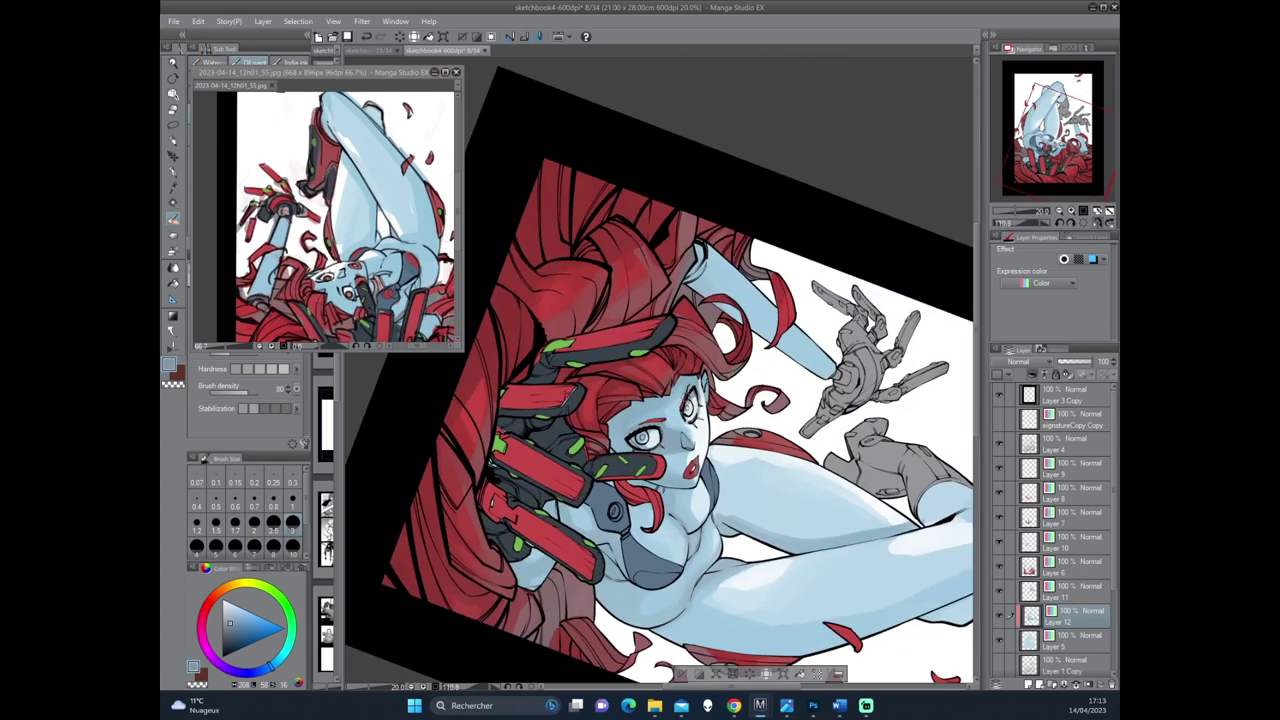
{"action": "left_click_drag", "start_coordinate": [684, 400], "coordinate": [640, 420]}
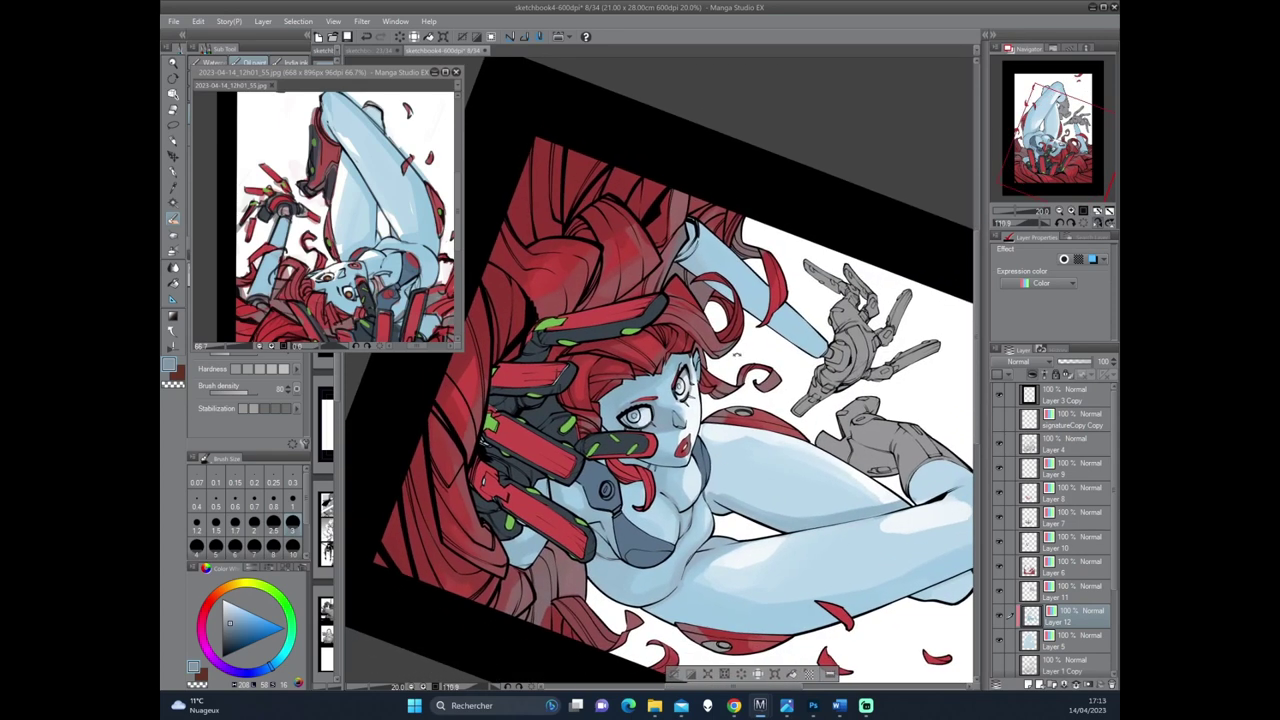
{"action": "left_click", "coordinate": [643, 402], "text": "alt"}
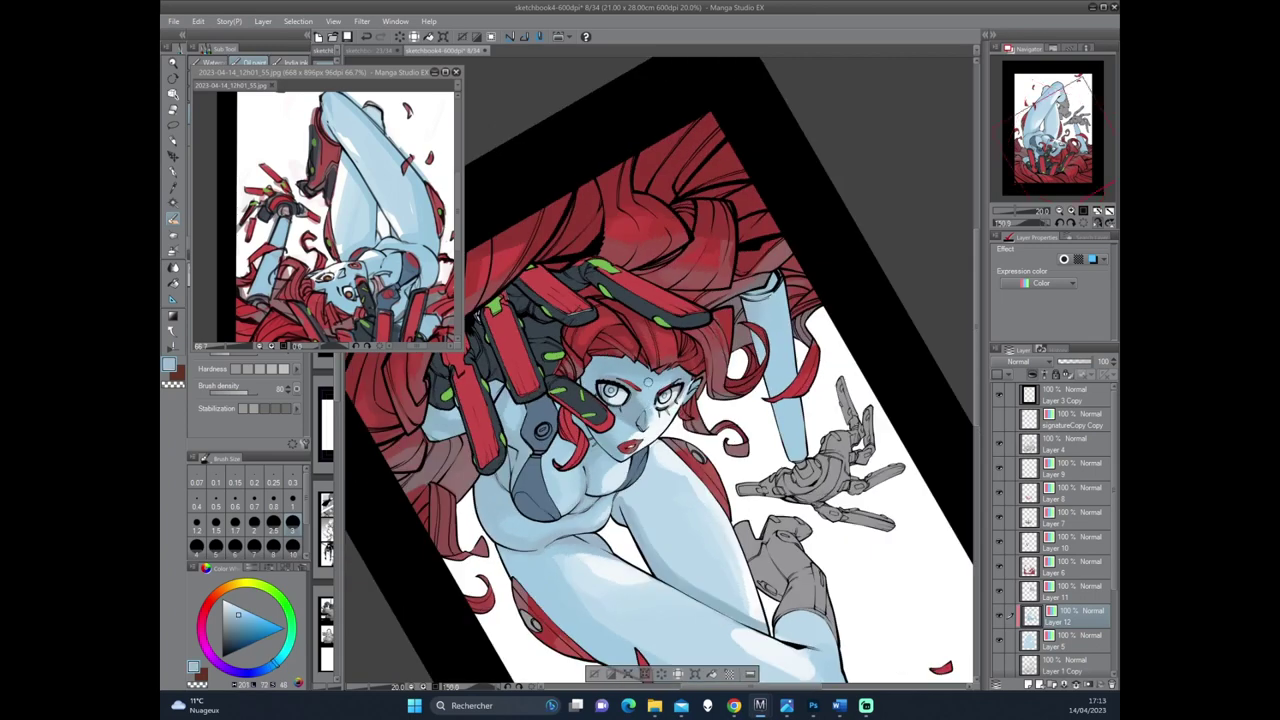
Centre the character's face upright in view and select the Airbrush tool.
{"action": "left_click_drag", "start_coordinate": [651, 516], "coordinate": [640, 412]}
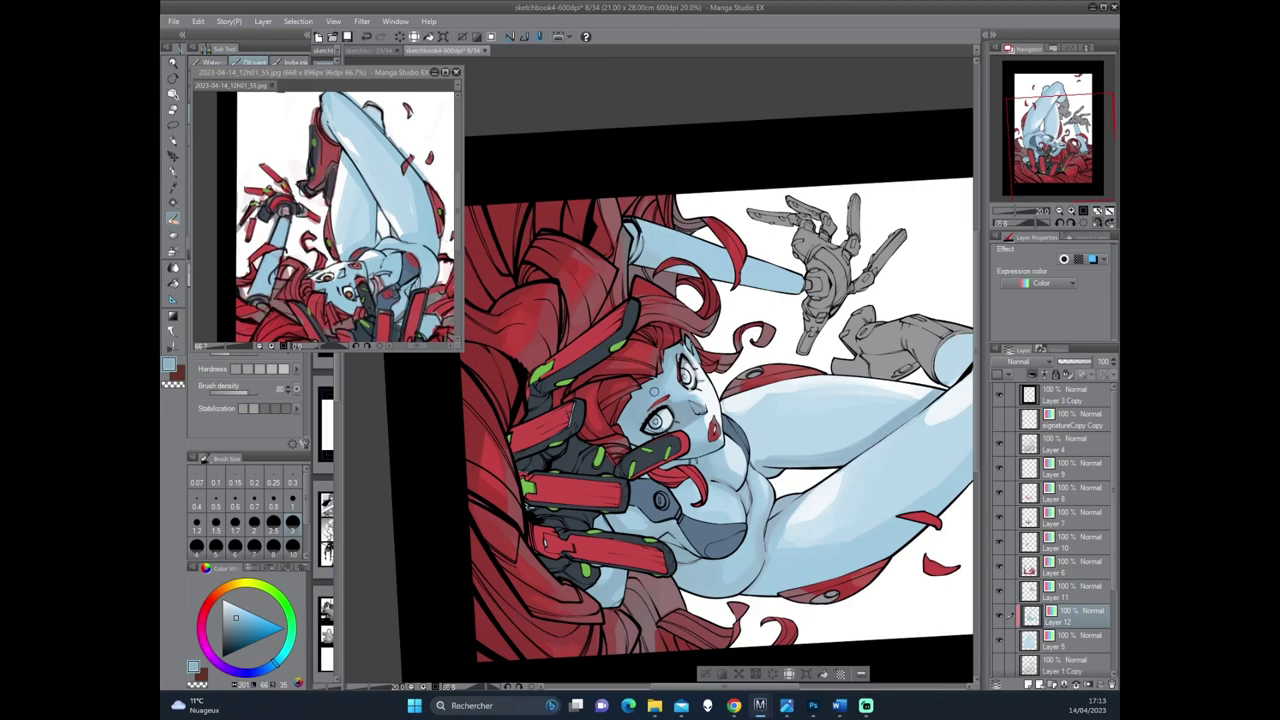
{"action": "mouse_move", "coordinate": [650, 397]}
{"action": "left_mouse_down"}
{"action": "mouse_move", "coordinate": [707, 462]}
{"action": "mouse_move", "coordinate": [719, 286]}
{"action": "left_mouse_up"}
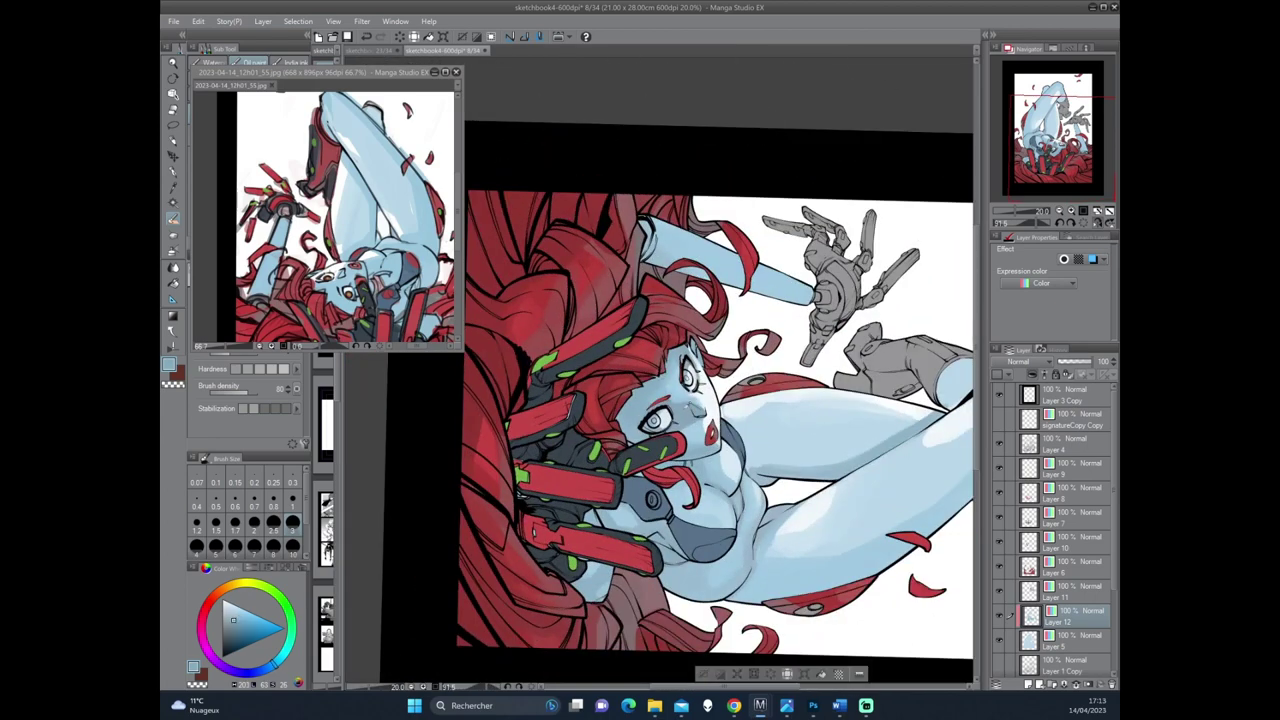
{"action": "left_click_drag", "start_coordinate": [684, 422], "coordinate": [665, 384]}
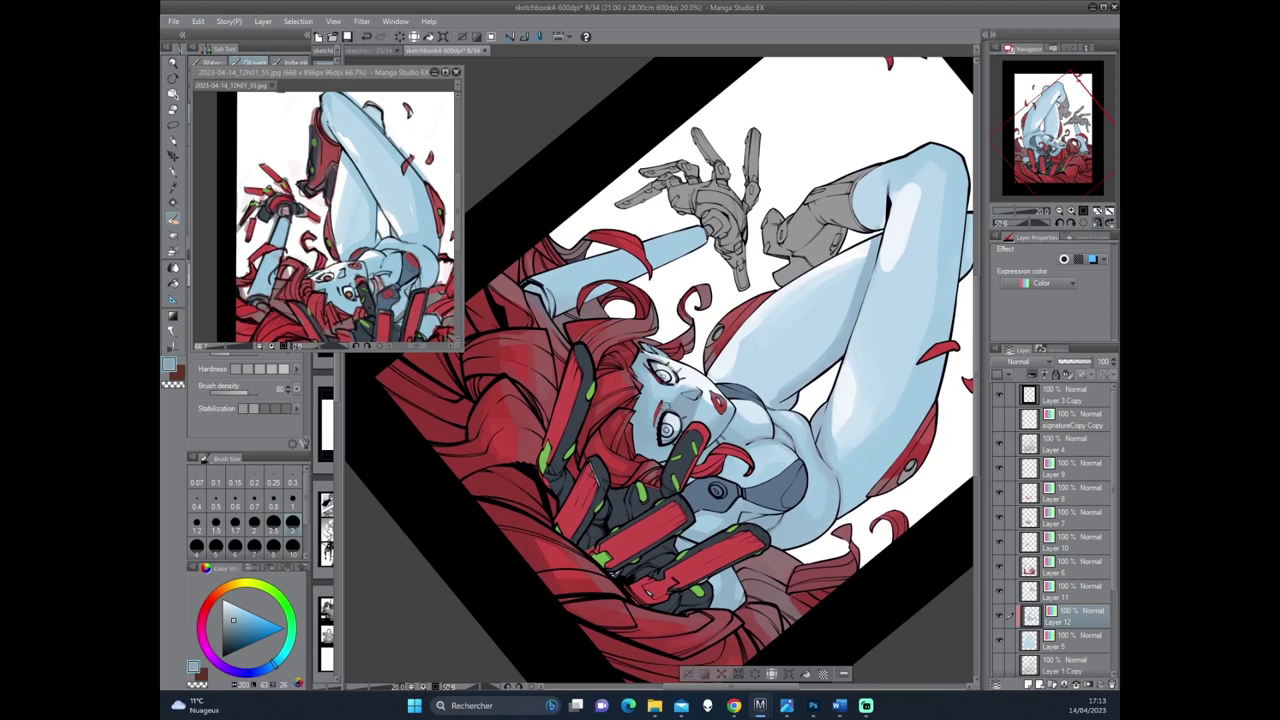
{"action": "left_click_drag", "start_coordinate": [781, 299], "coordinate": [640, 399]}
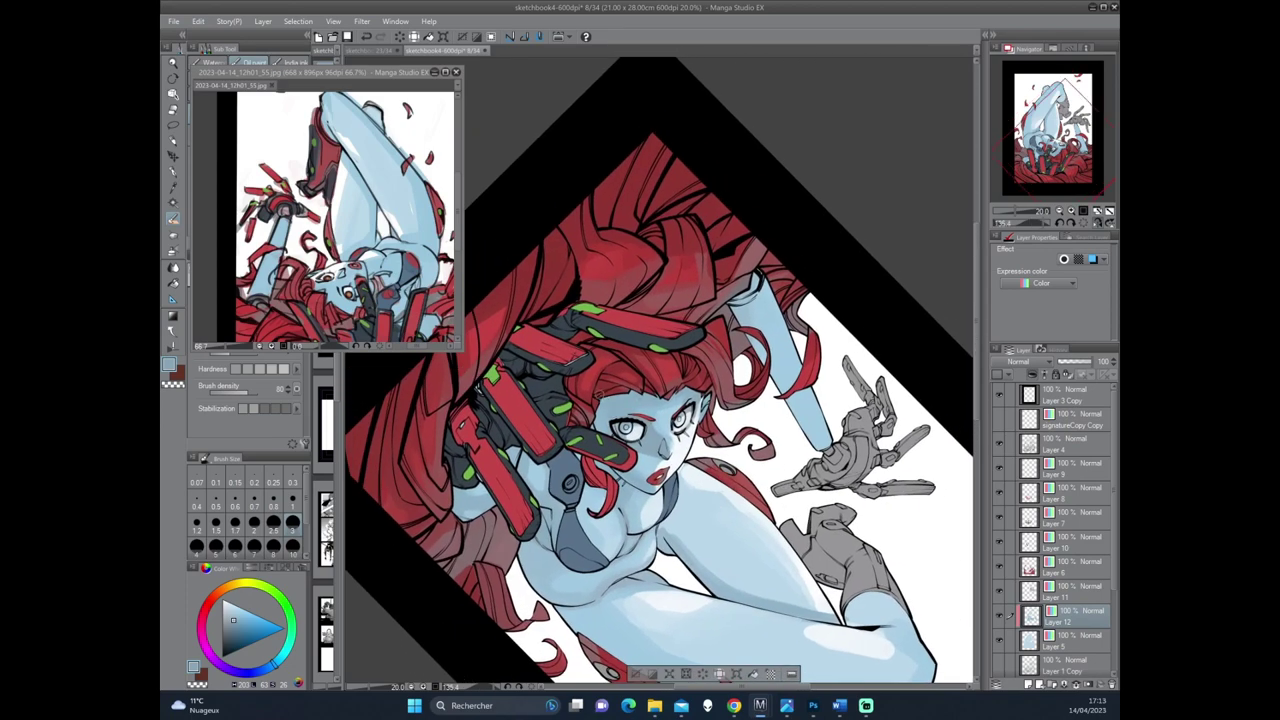
{"action": "left_click_drag", "start_coordinate": [788, 295], "coordinate": [703, 407]}
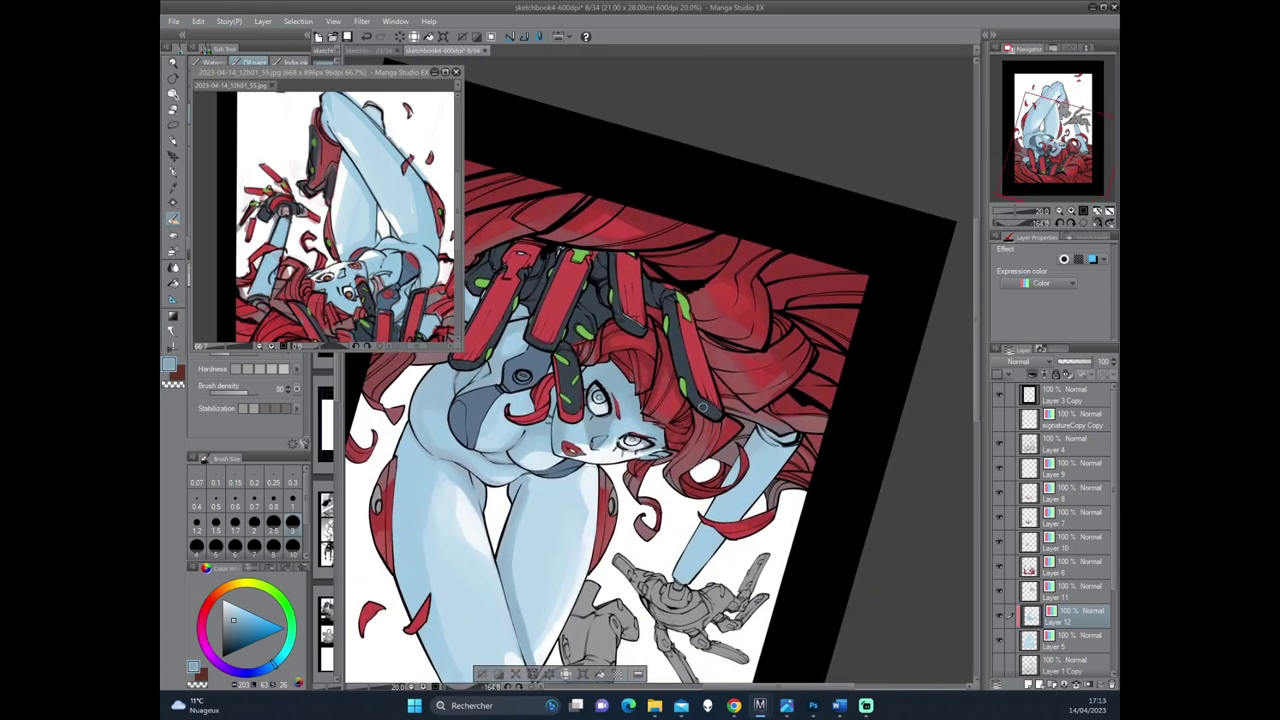
{"action": "left_click", "coordinate": [181, 246]}
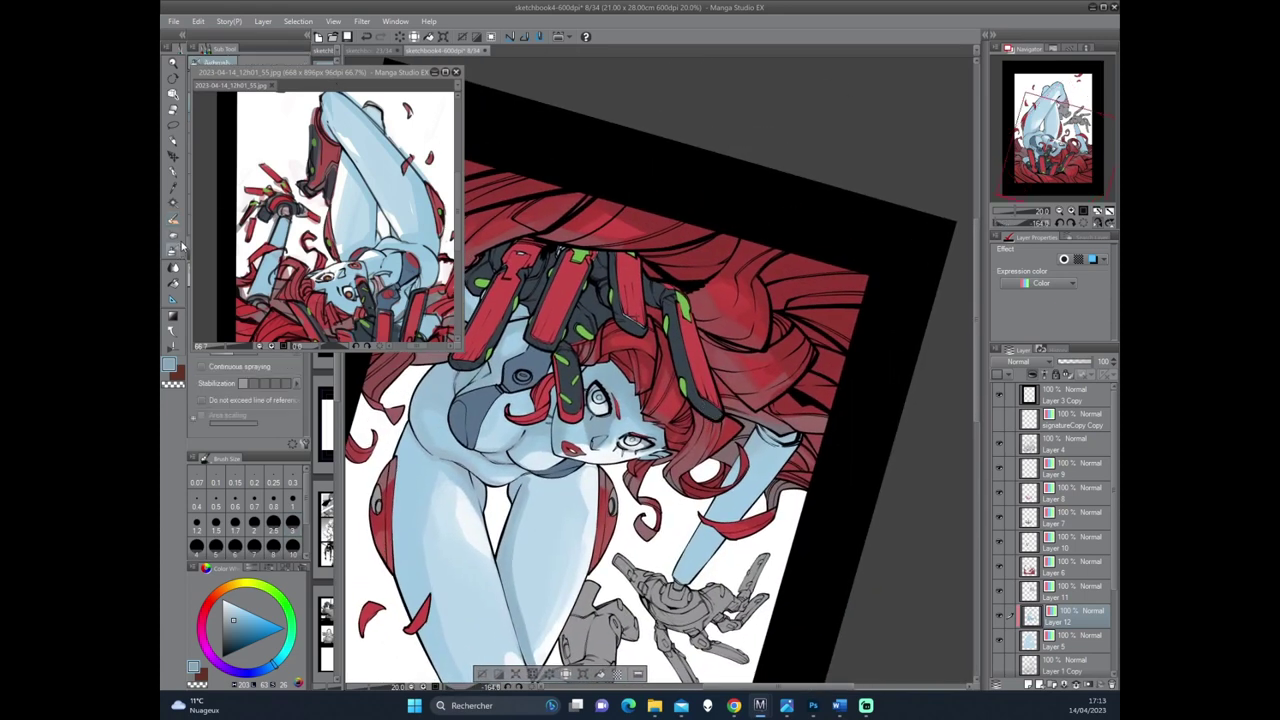
Set the brush to size 3, sample near the forehead, and reorient the figure.
{"action": "left_click", "coordinate": [293, 521]}
{"action": "left_click", "coordinate": [620, 387], "text": "alt"}
{"action": "left_click_drag", "start_coordinate": [602, 366], "coordinate": [645, 350]}
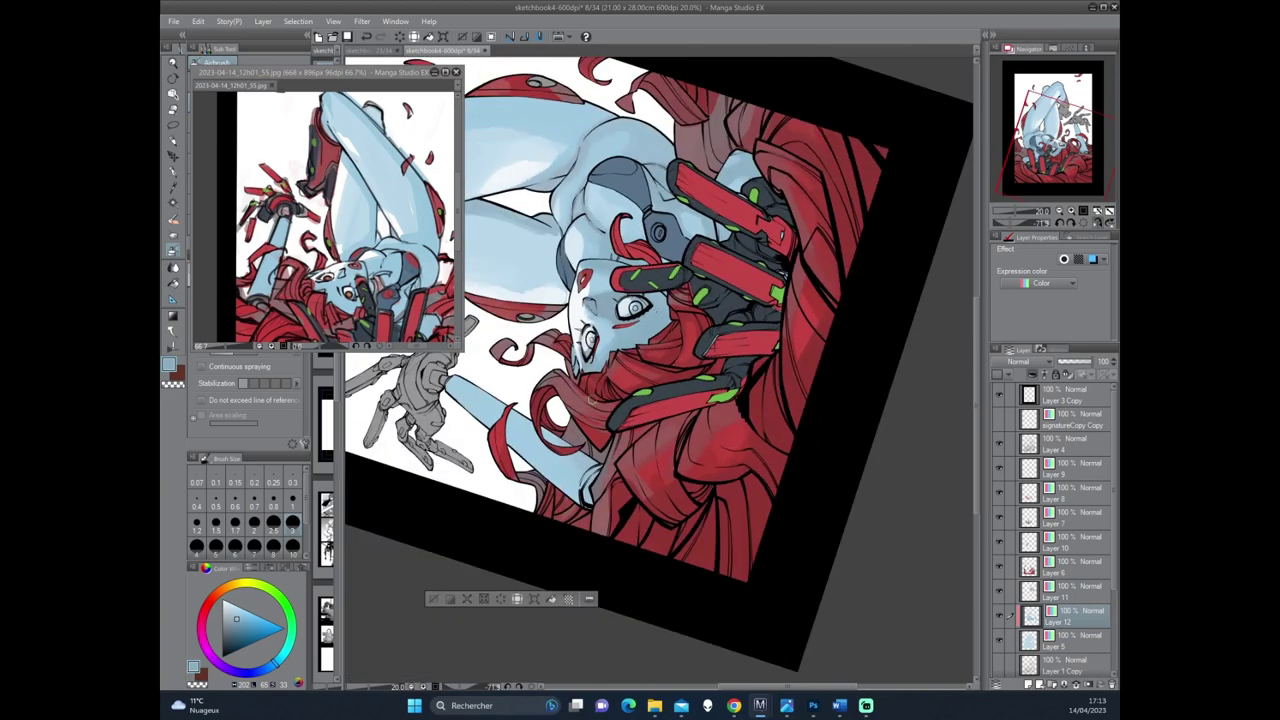
{"action": "left_click_drag", "start_coordinate": [778, 245], "coordinate": [771, 298]}
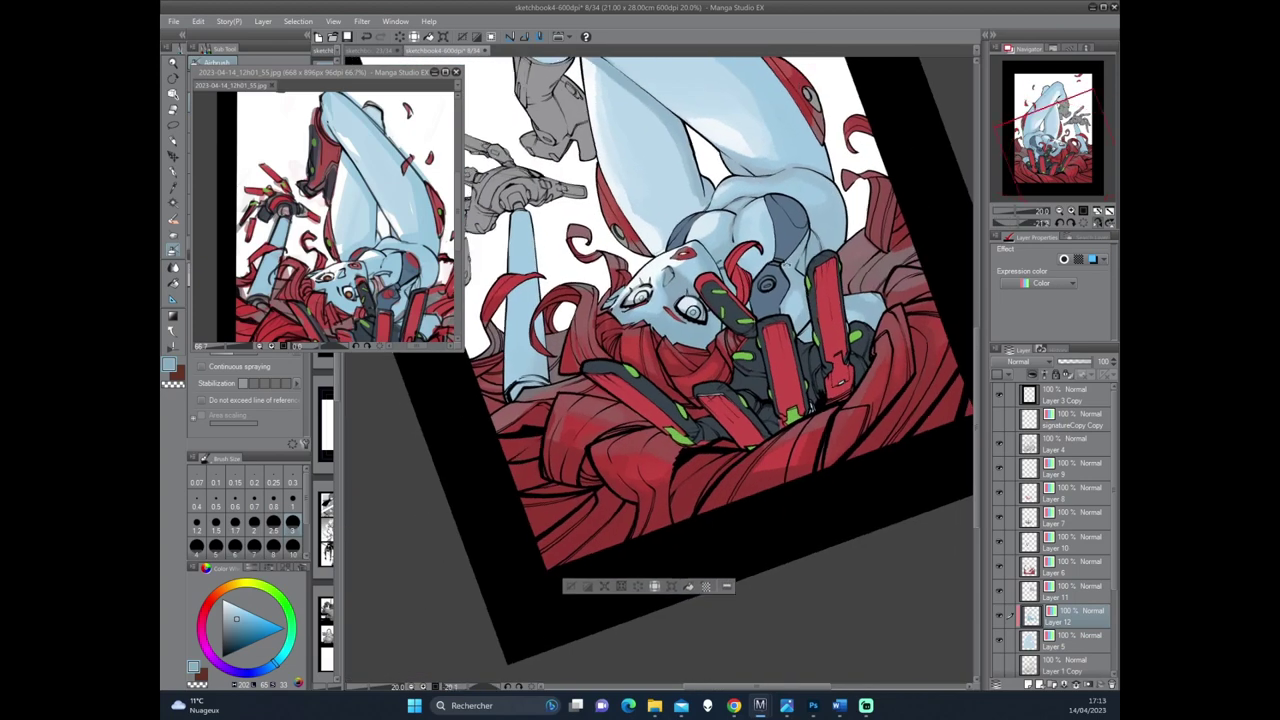
Switch to the Pencil, zoom to 25% at a rotated angle, and sample colours.
{"action": "key", "text": "p"}
{"action": "left_click_drag", "start_coordinate": [757, 236], "coordinate": [760, 322]}
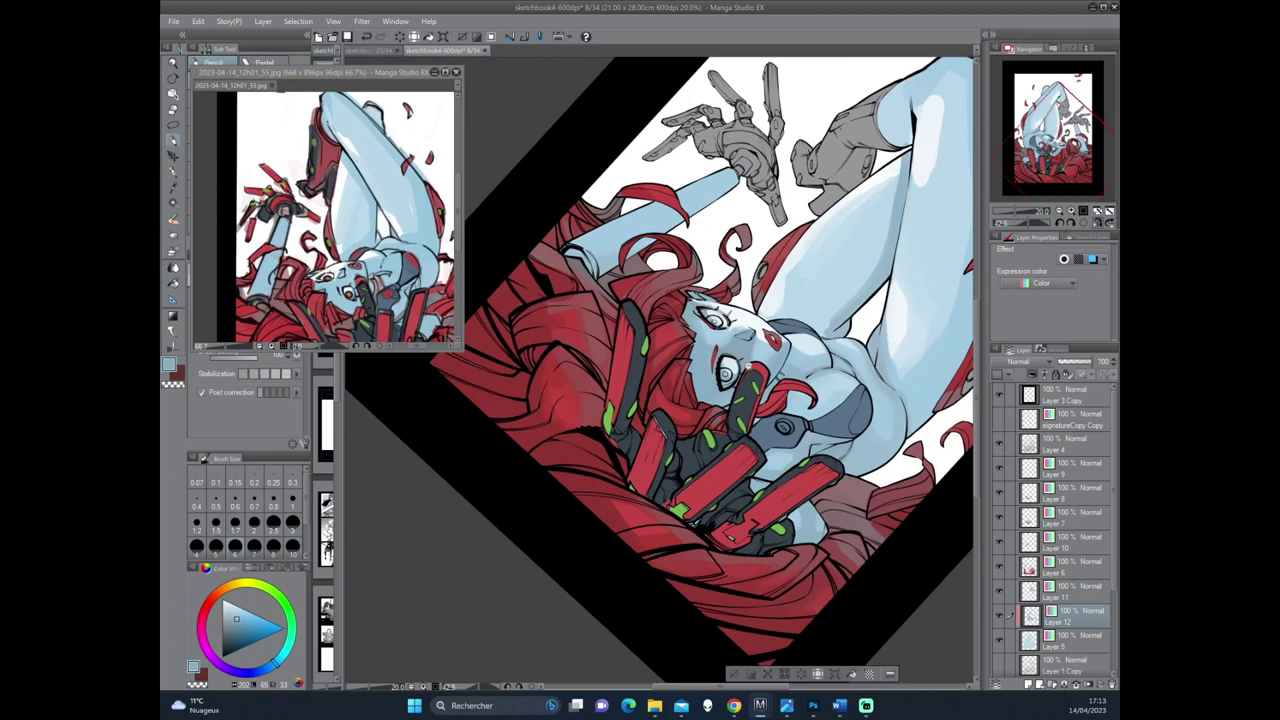
{"action": "left_click", "coordinate": [706, 408], "text": "alt"}
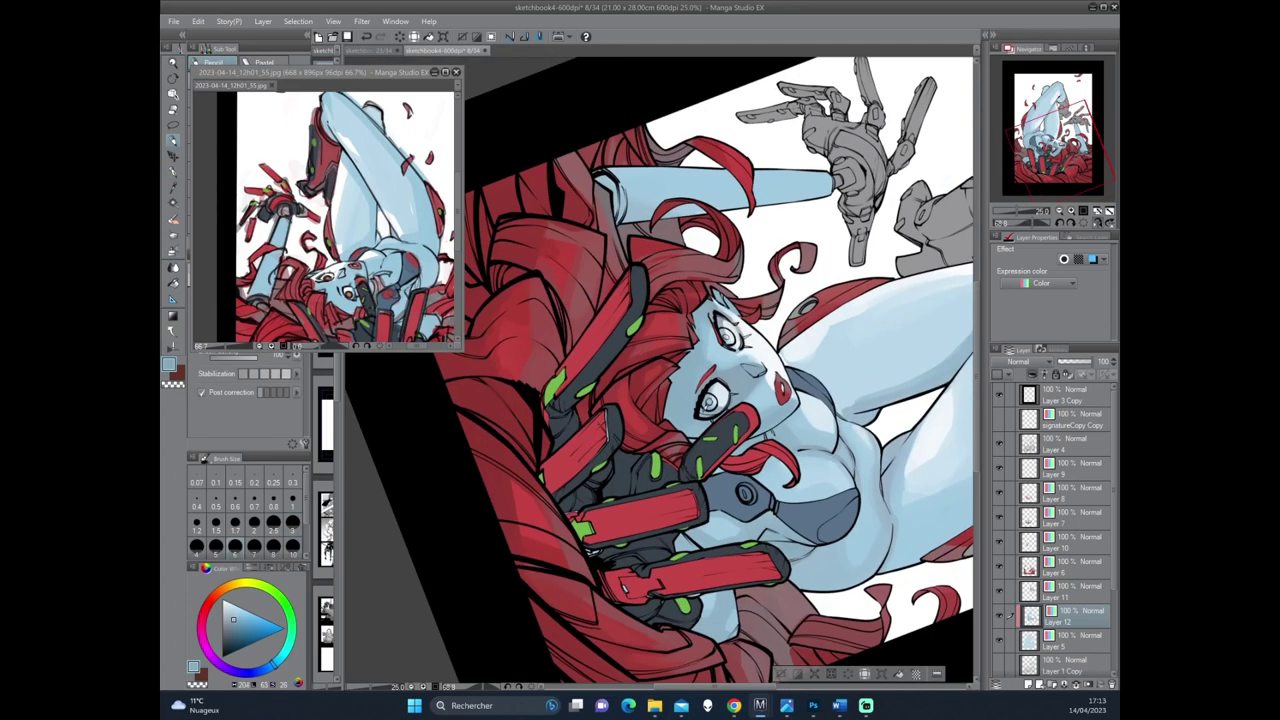
{"action": "left_click_drag", "start_coordinate": [767, 305], "coordinate": [720, 378]}
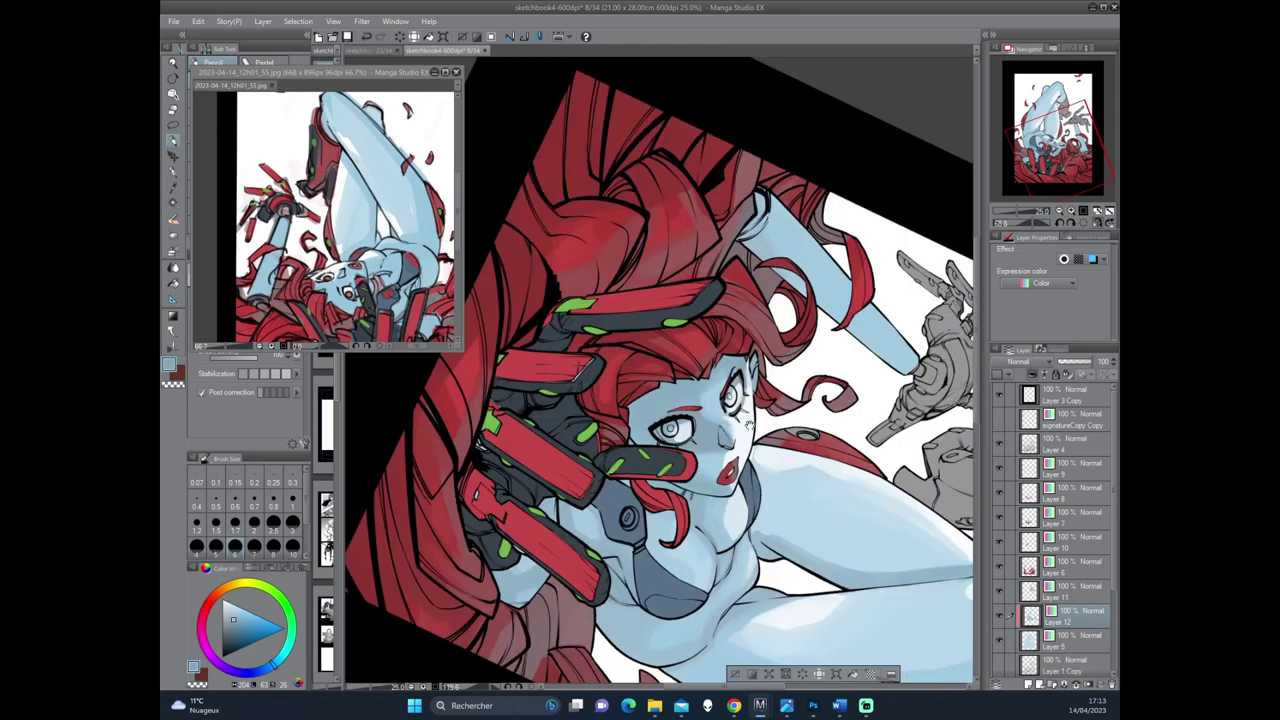
{"action": "left_click", "coordinate": [720, 378], "text": "alt"}
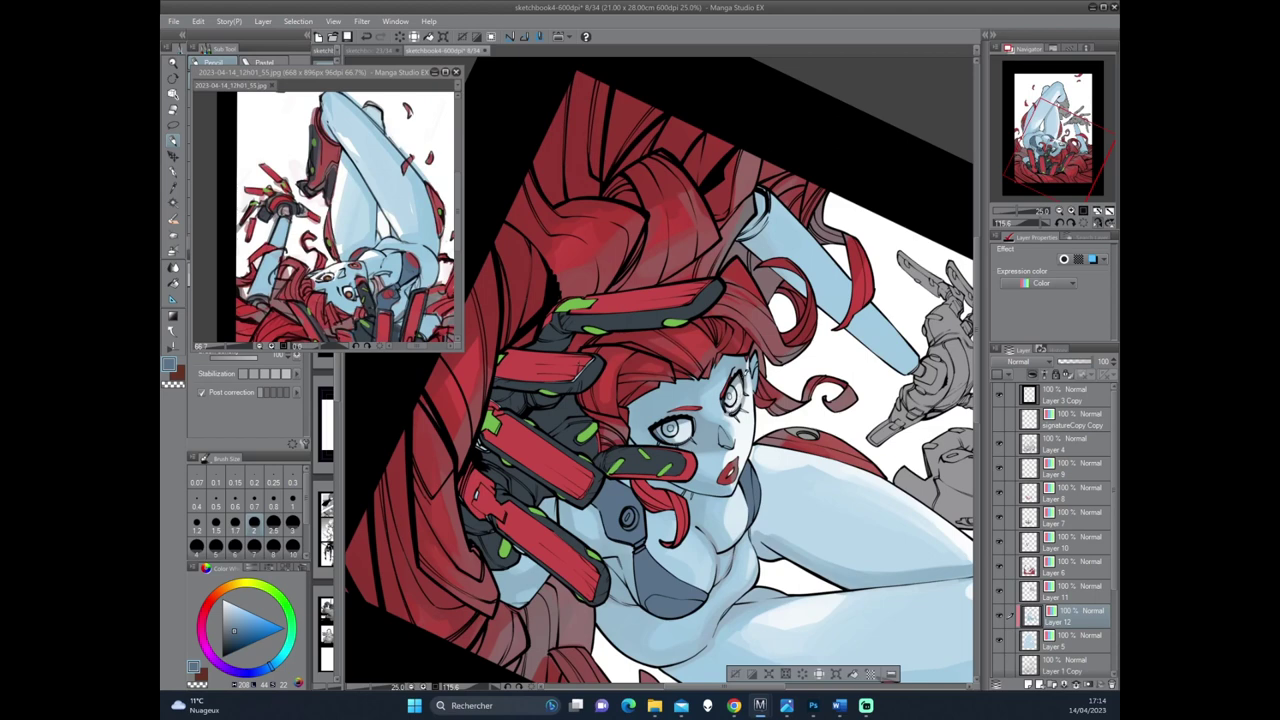
Sample the hair red and paint both eyes' irises red.
{"action": "key", "text": "alt"}
{"action": "left_click", "coordinate": [648, 353], "text": "alt"}
{"action": "mouse_move", "coordinate": [666, 424]}
{"action": "left_mouse_down"}
{"action": "mouse_move", "coordinate": [678, 432]}
{"action": "mouse_move", "coordinate": [666, 430]}
{"action": "left_mouse_up"}
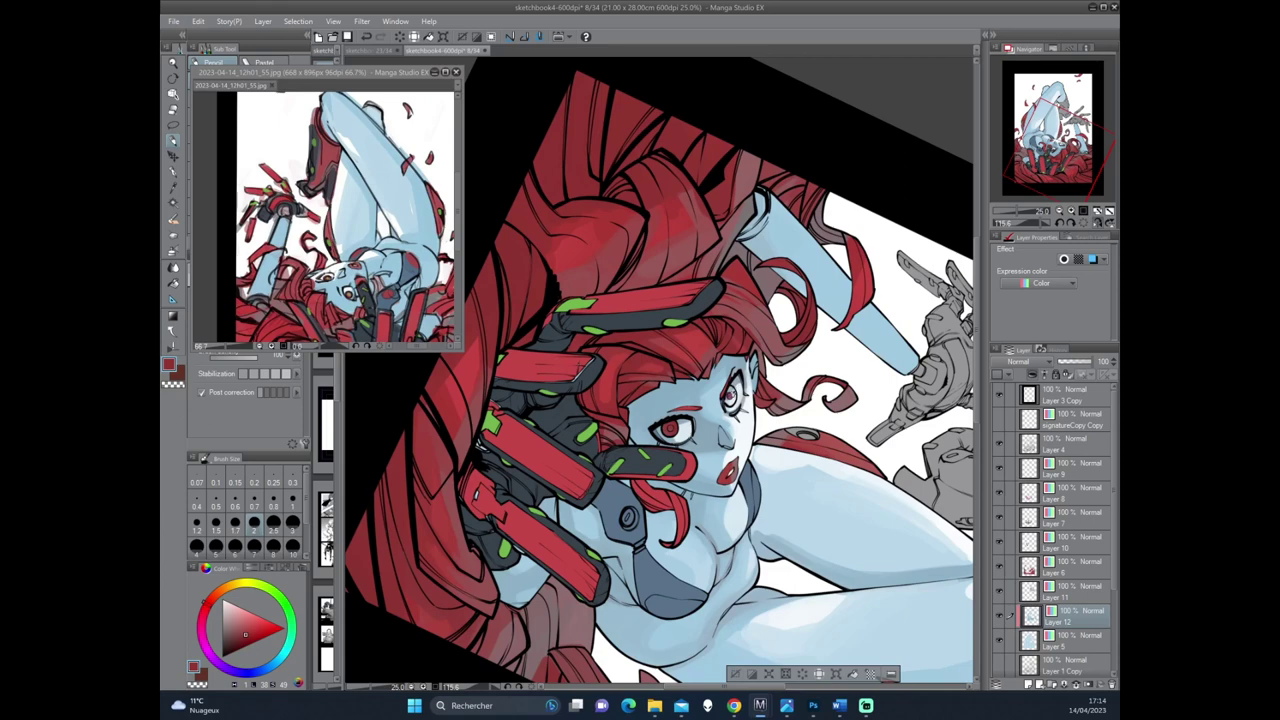
{"action": "left_click_drag", "start_coordinate": [726, 394], "coordinate": [740, 398]}
Sample a green accent, turn the canvas, and pick light blue and grey-blue.
{"action": "left_click", "coordinate": [677, 315], "text": "alt"}
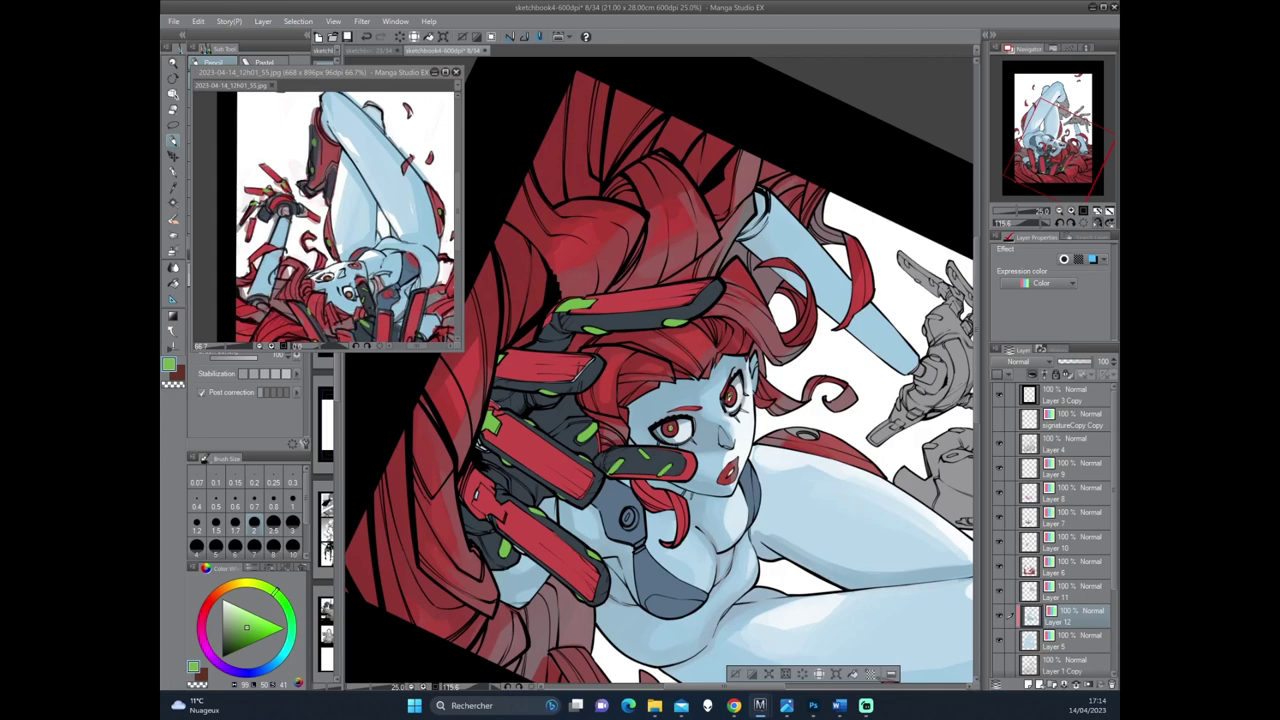
{"action": "mouse_move", "coordinate": [726, 400]}
{"action": "left_mouse_down"}
{"action": "mouse_move", "coordinate": [790, 382]}
{"action": "mouse_move", "coordinate": [780, 370]}
{"action": "left_mouse_up"}
{"action": "left_click", "coordinate": [820, 580], "text": "alt"}
{"action": "left_click", "coordinate": [641, 434], "text": "alt"}
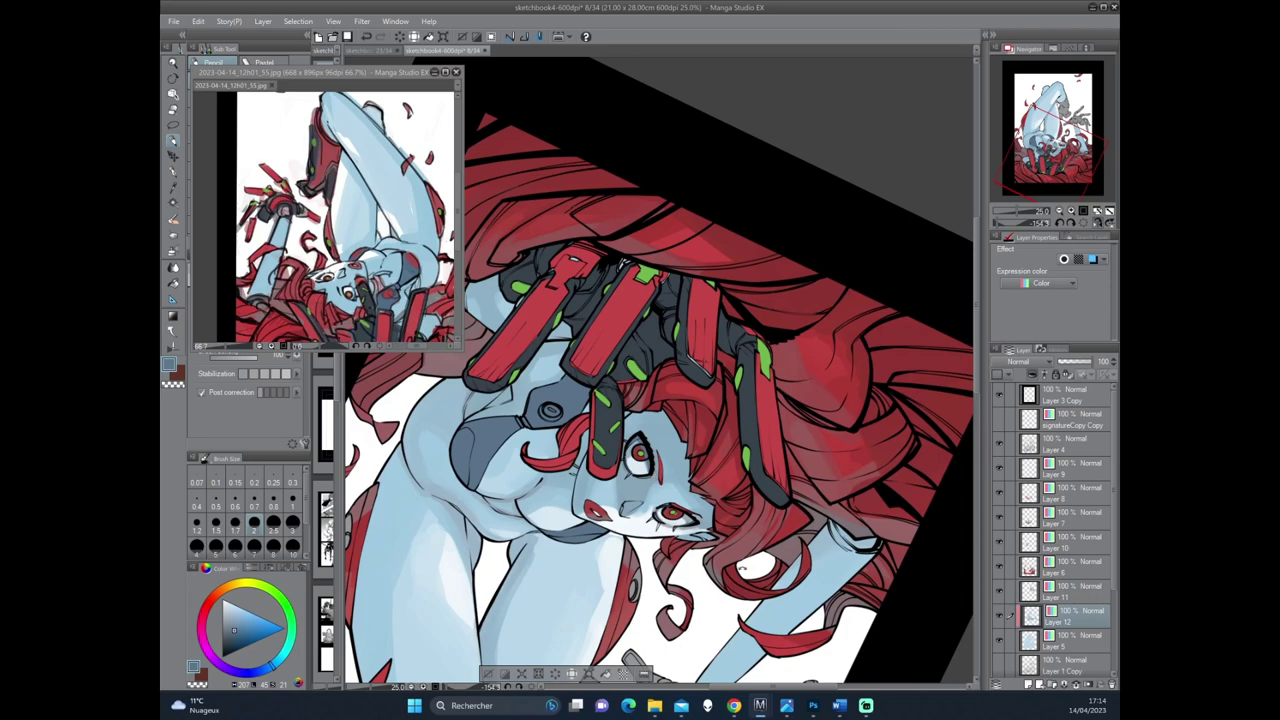
Rotate and zoom onto the figure, sampling a darker tone and the red from the artwork.
{"action": "left_click_drag", "start_coordinate": [637, 452], "coordinate": [725, 386]}
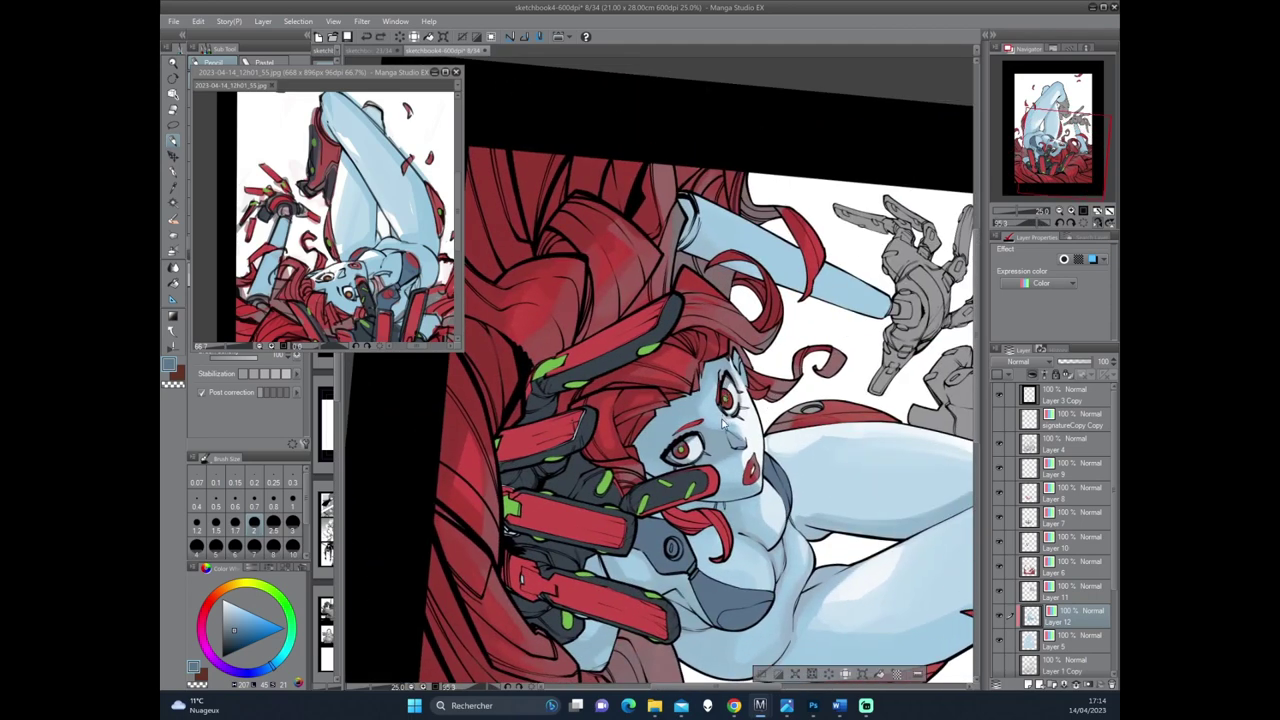
{"action": "left_click", "coordinate": [580, 474], "text": "alt"}
{"action": "left_click_drag", "start_coordinate": [660, 370], "coordinate": [700, 420]}
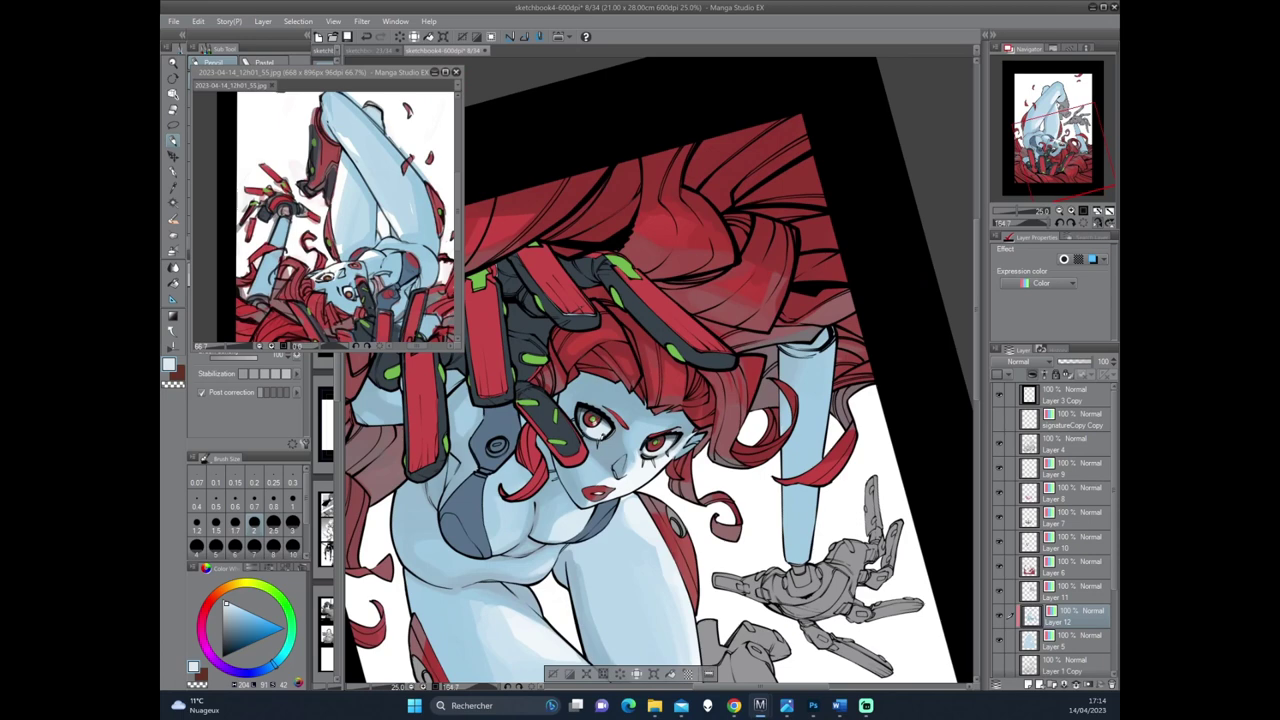
{"action": "left_click_drag", "start_coordinate": [700, 420], "coordinate": [720, 460]}
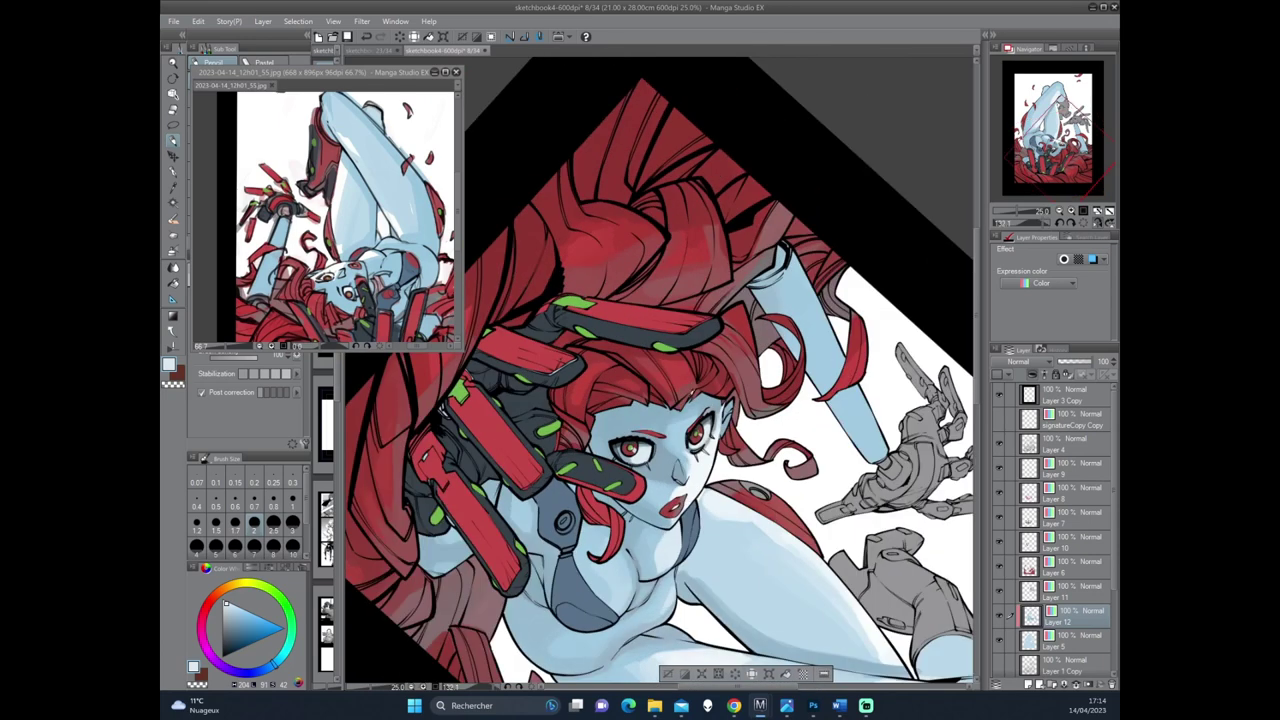
{"action": "left_click", "coordinate": [704, 426], "text": "alt"}
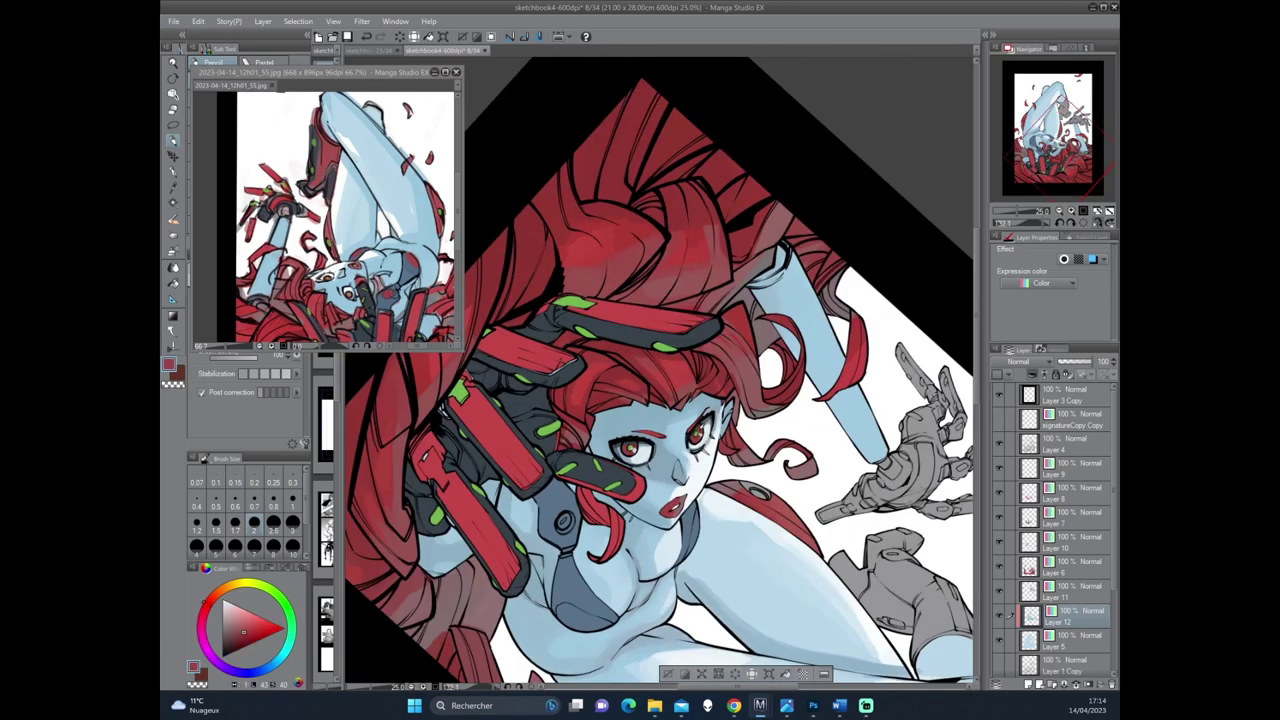
Sample the pale blue skin colour, then rotate and zoom out to show the whole page.
{"action": "left_click", "coordinate": [632, 452], "text": "alt"}
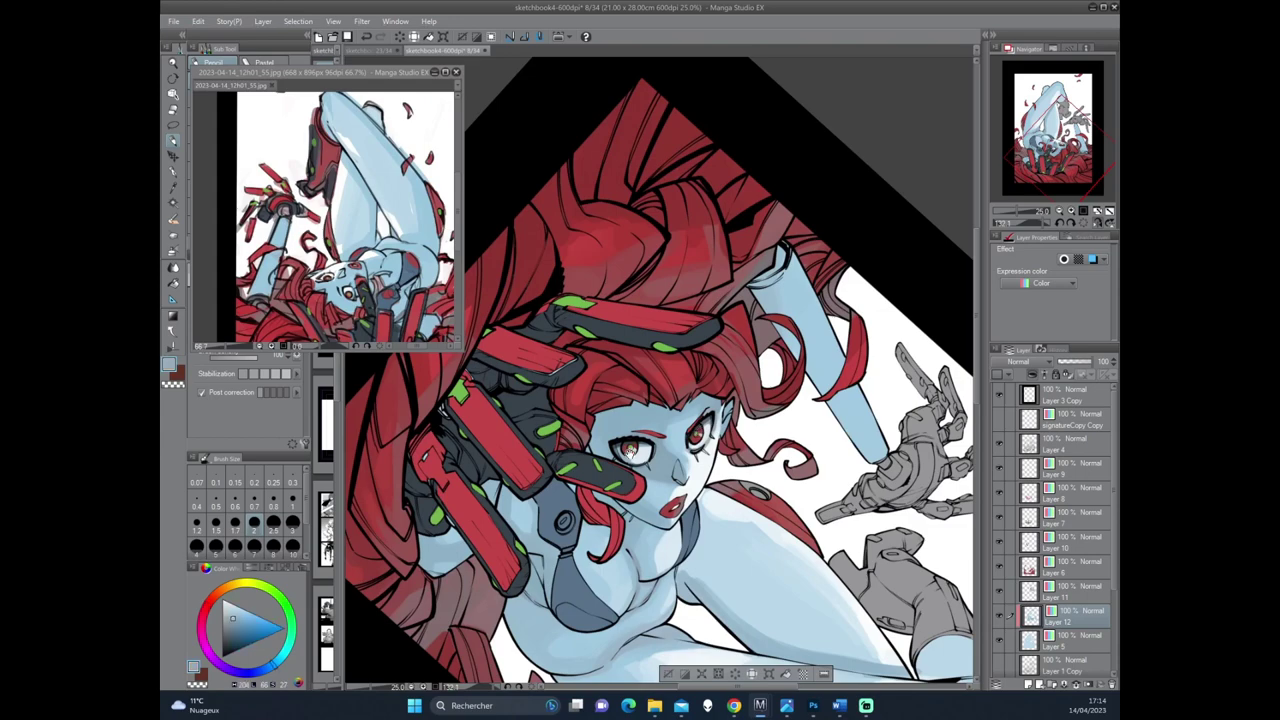
{"action": "left_click_drag", "start_coordinate": [632, 452], "coordinate": [660, 470]}
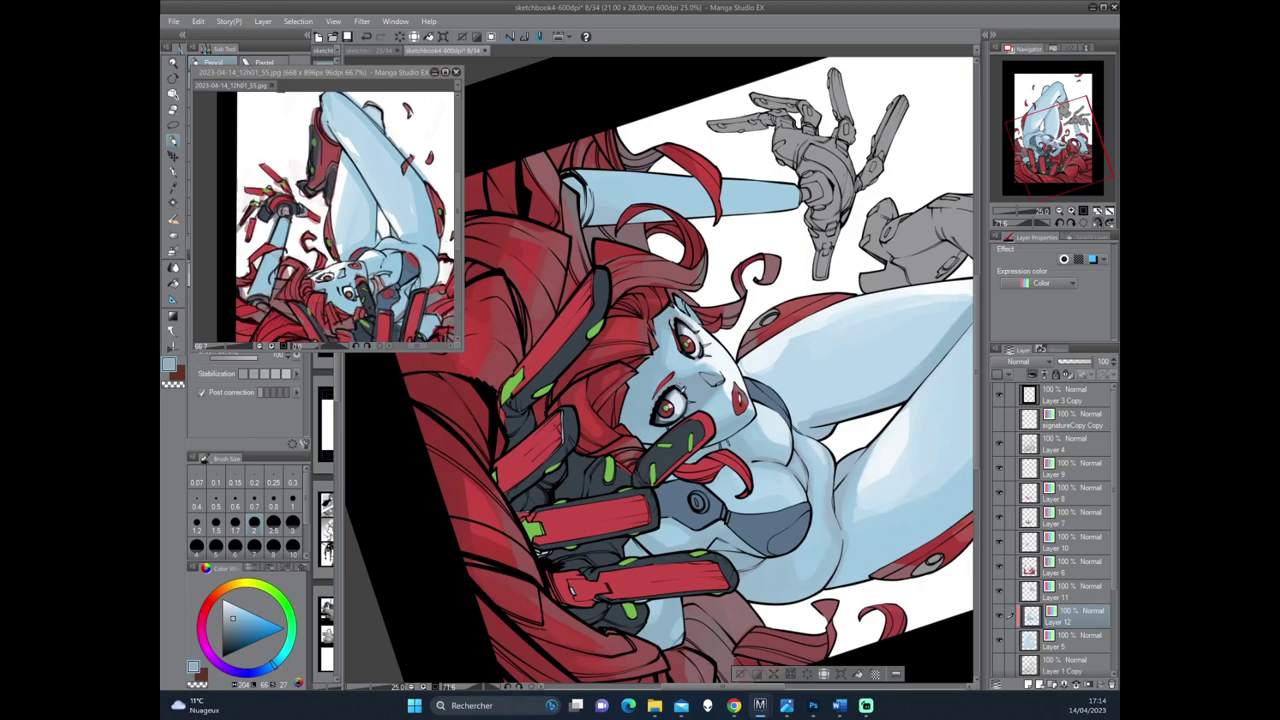
{"action": "left_click_drag", "start_coordinate": [684, 390], "coordinate": [660, 420]}
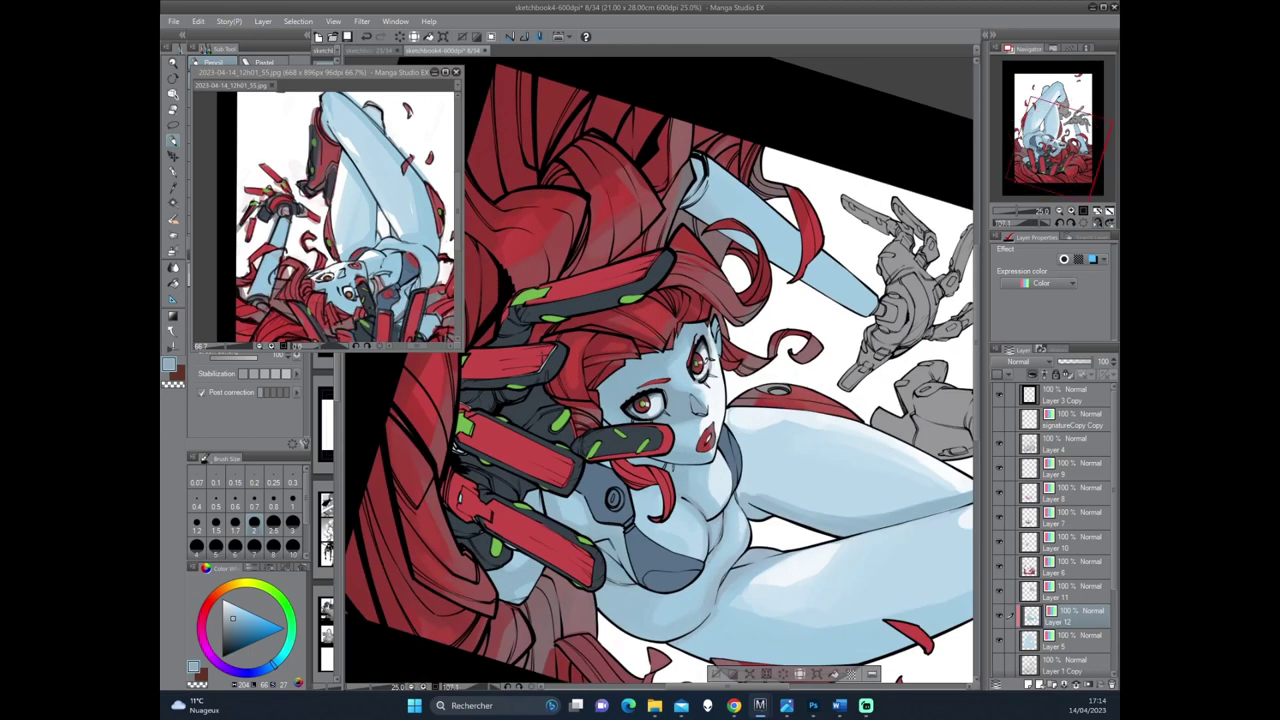
{"action": "left_click_drag", "start_coordinate": [704, 364], "coordinate": [684, 394]}
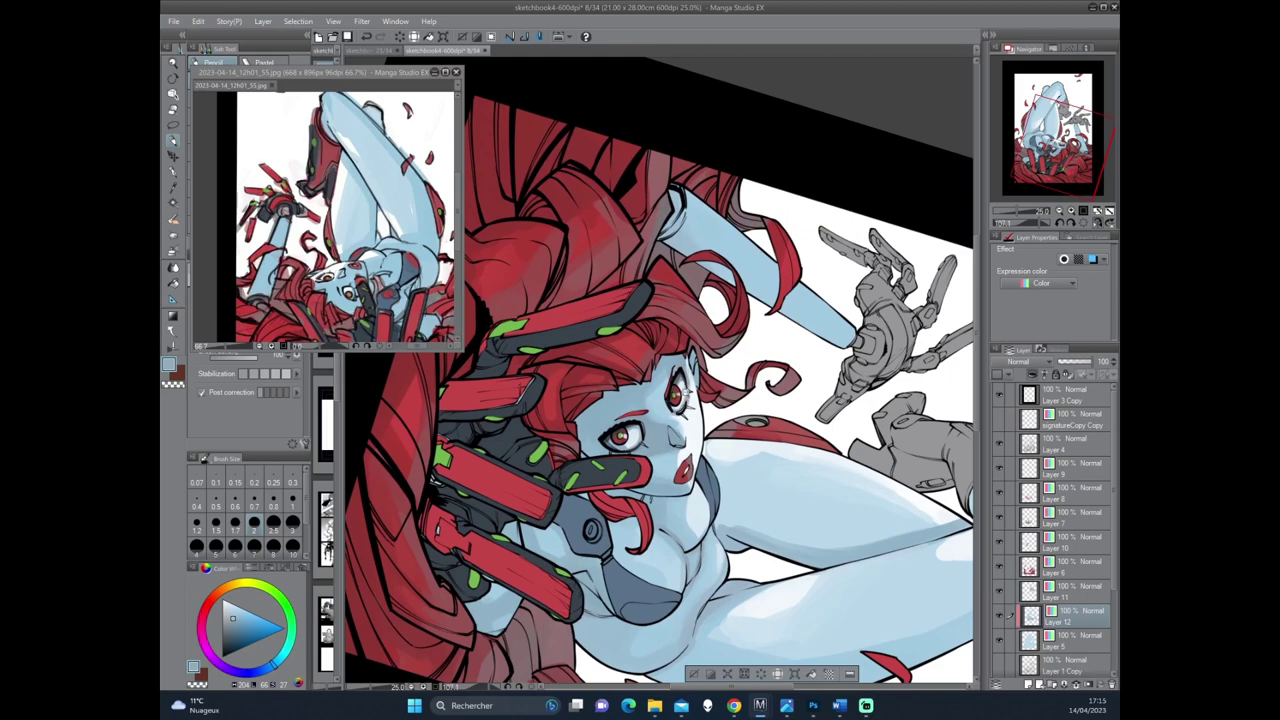
{"action": "mouse_move", "coordinate": [747, 361]}
{"action": "left_mouse_down"}
{"action": "mouse_move", "coordinate": [730, 463]}
{"action": "mouse_move", "coordinate": [641, 506]}
{"action": "left_mouse_up"}
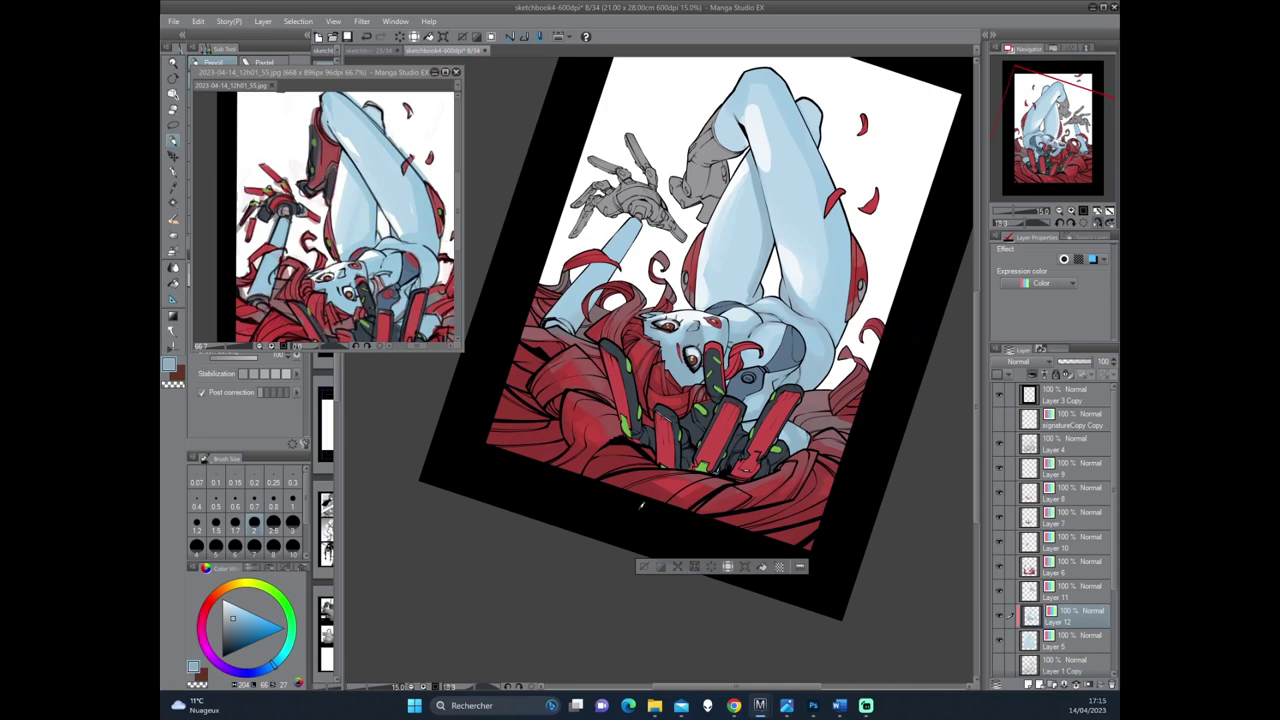
Draw thin dark Pencil strokes in the hair beside her face with a slightly larger brush.
{"action": "mouse_move", "coordinate": [641, 506]}
{"action": "left_mouse_down"}
{"action": "mouse_move", "coordinate": [868, 201]}
{"action": "mouse_move", "coordinate": [856, 259]}
{"action": "mouse_move", "coordinate": [922, 416]}
{"action": "mouse_move", "coordinate": [938, 382]}
{"action": "mouse_move", "coordinate": [758, 340]}
{"action": "left_mouse_up"}
{"action": "scroll", "coordinate": [733, 384], "scroll_direction": "up", "scroll_amount": 2}
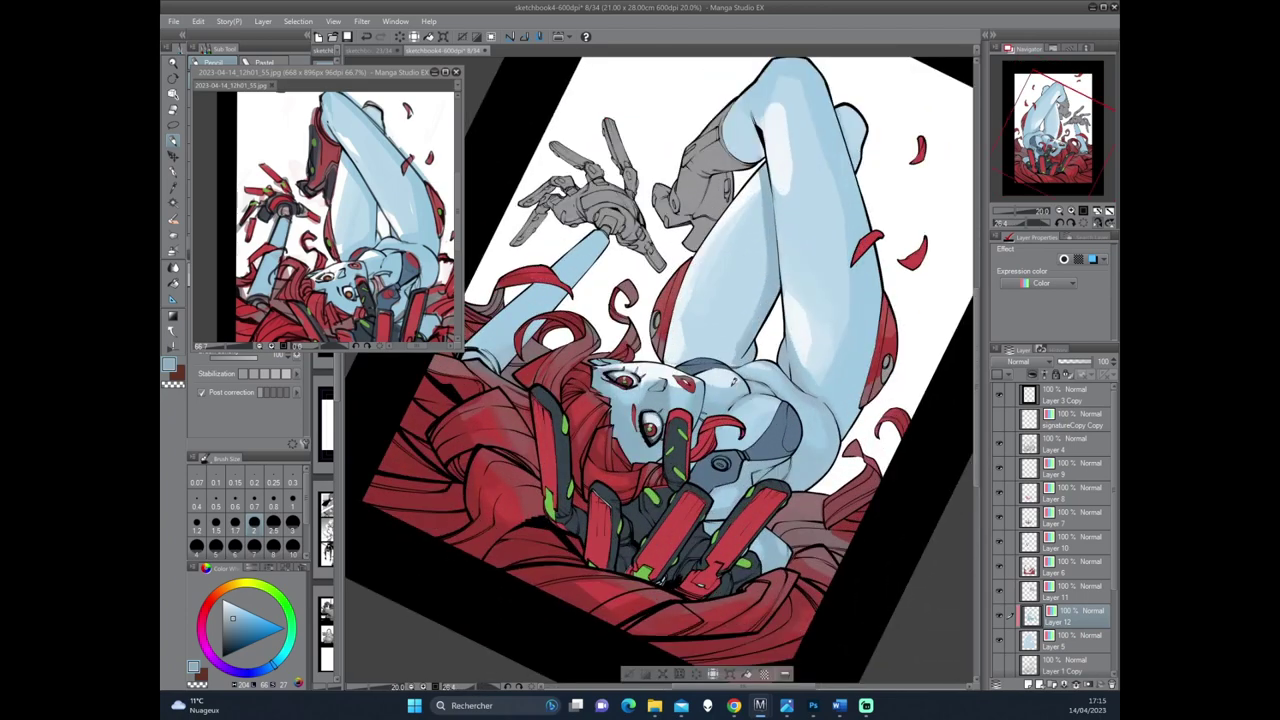
{"action": "mouse_move", "coordinate": [734, 382]}
{"action": "left_mouse_down"}
{"action": "mouse_move", "coordinate": [742, 480]}
{"action": "mouse_move", "coordinate": [829, 347]}
{"action": "mouse_move", "coordinate": [810, 378]}
{"action": "left_mouse_up"}
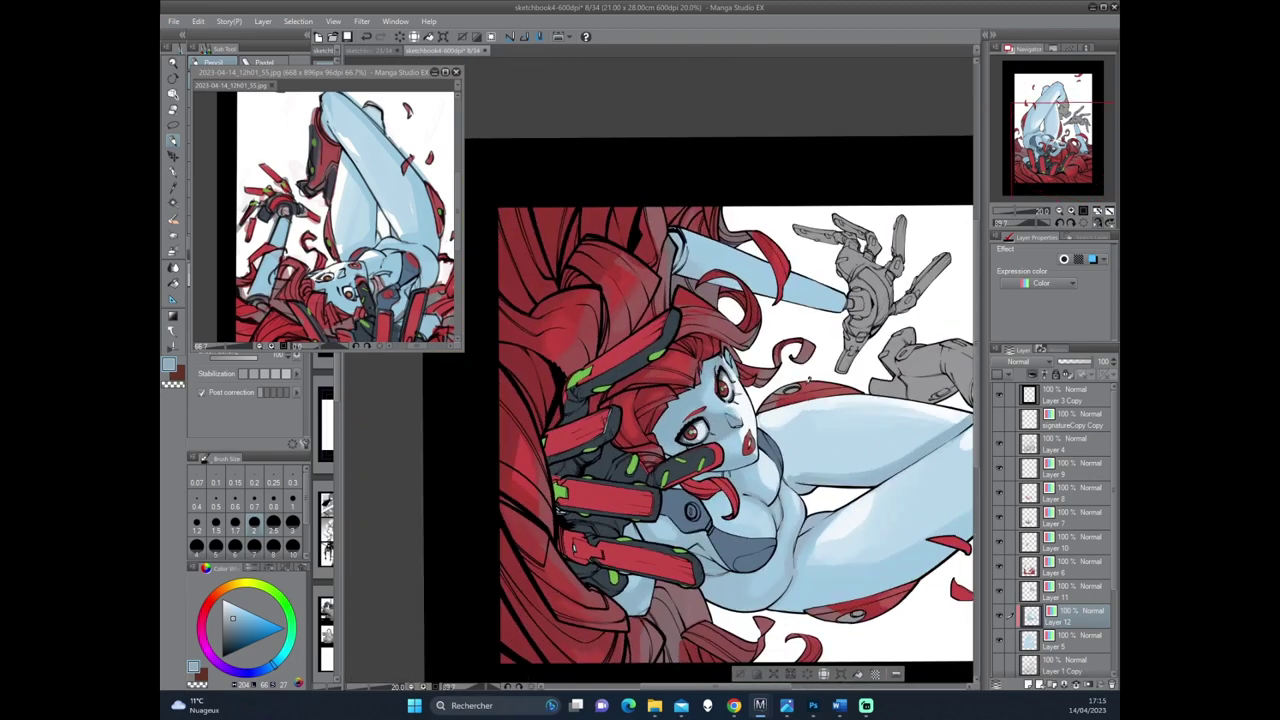
{"action": "left_click", "coordinate": [292, 541]}
{"action": "left_click_drag", "start_coordinate": [668, 402], "coordinate": [661, 458]}
{"action": "key", "text": "ctrl+z"}
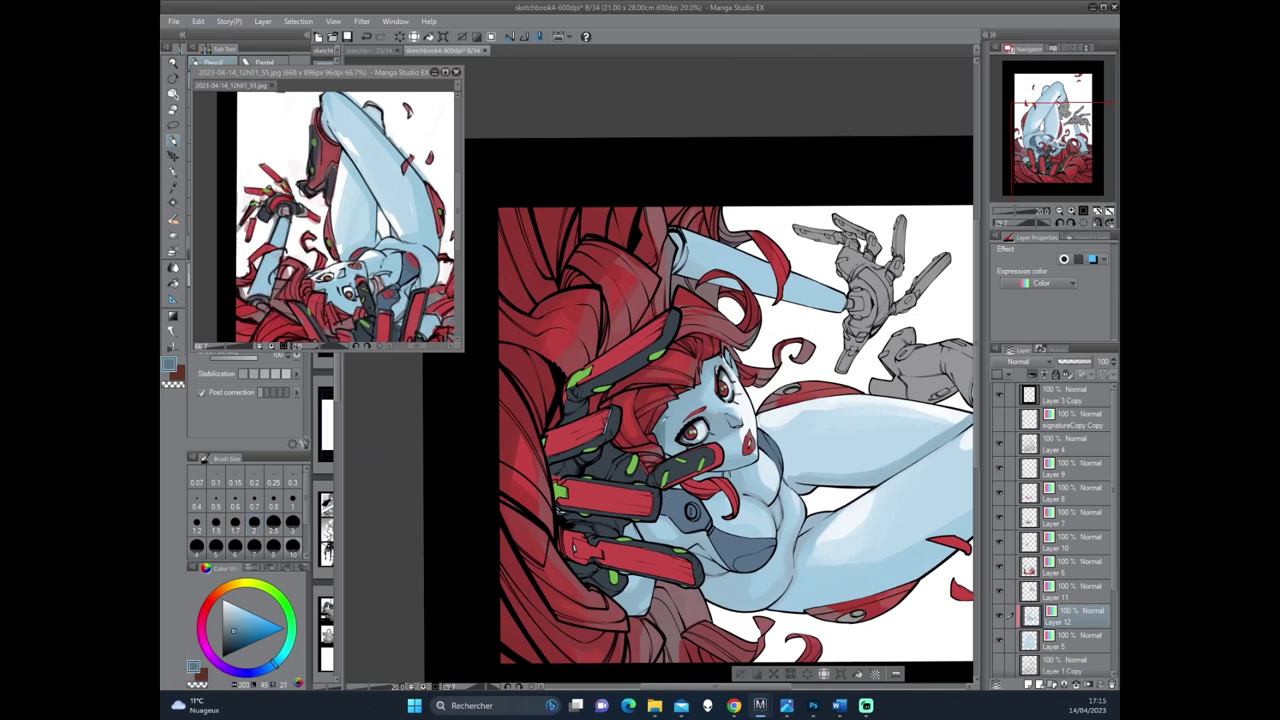
{"action": "left_click_drag", "start_coordinate": [664, 414], "coordinate": [664, 458]}
{"action": "mouse_move", "coordinate": [706, 366]}
{"action": "left_mouse_down"}
{"action": "mouse_move", "coordinate": [762, 357]}
{"action": "mouse_move", "coordinate": [737, 320]}
{"action": "left_mouse_up"}
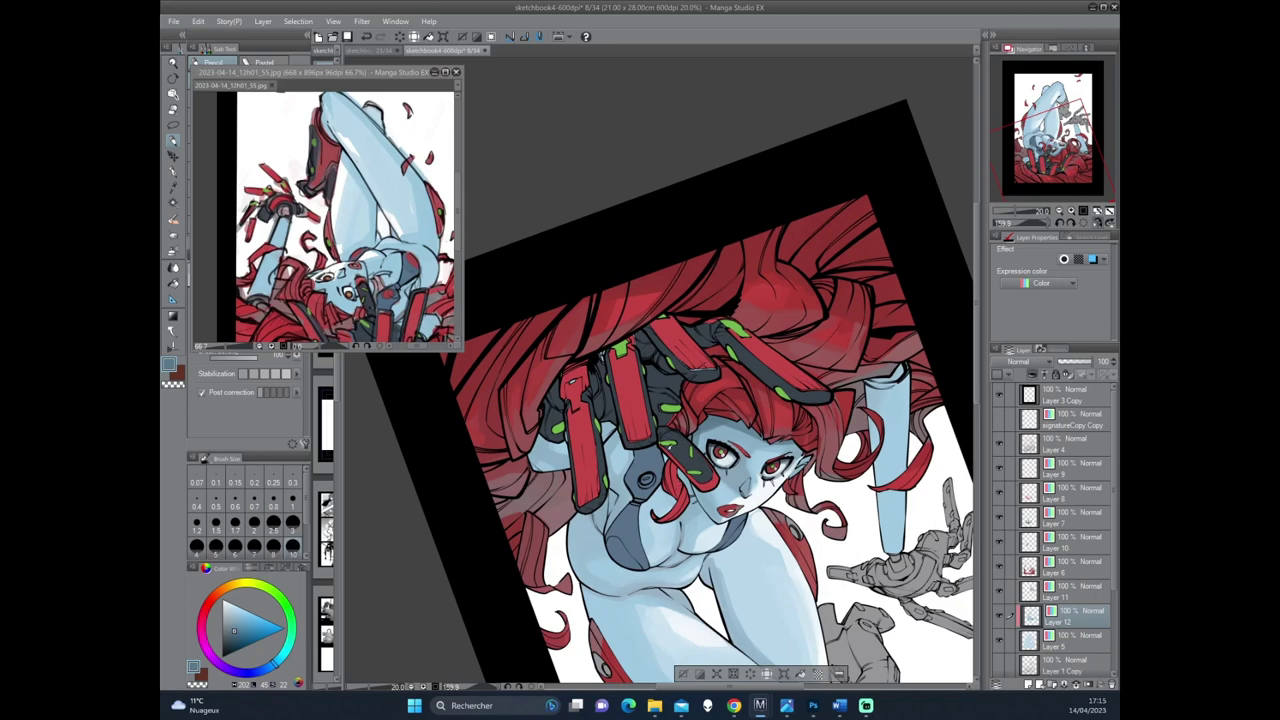
{"action": "mouse_move", "coordinate": [680, 470]}
{"action": "left_mouse_down"}
{"action": "mouse_move", "coordinate": [688, 500]}
{"action": "mouse_move", "coordinate": [755, 437]}
{"action": "left_mouse_up"}
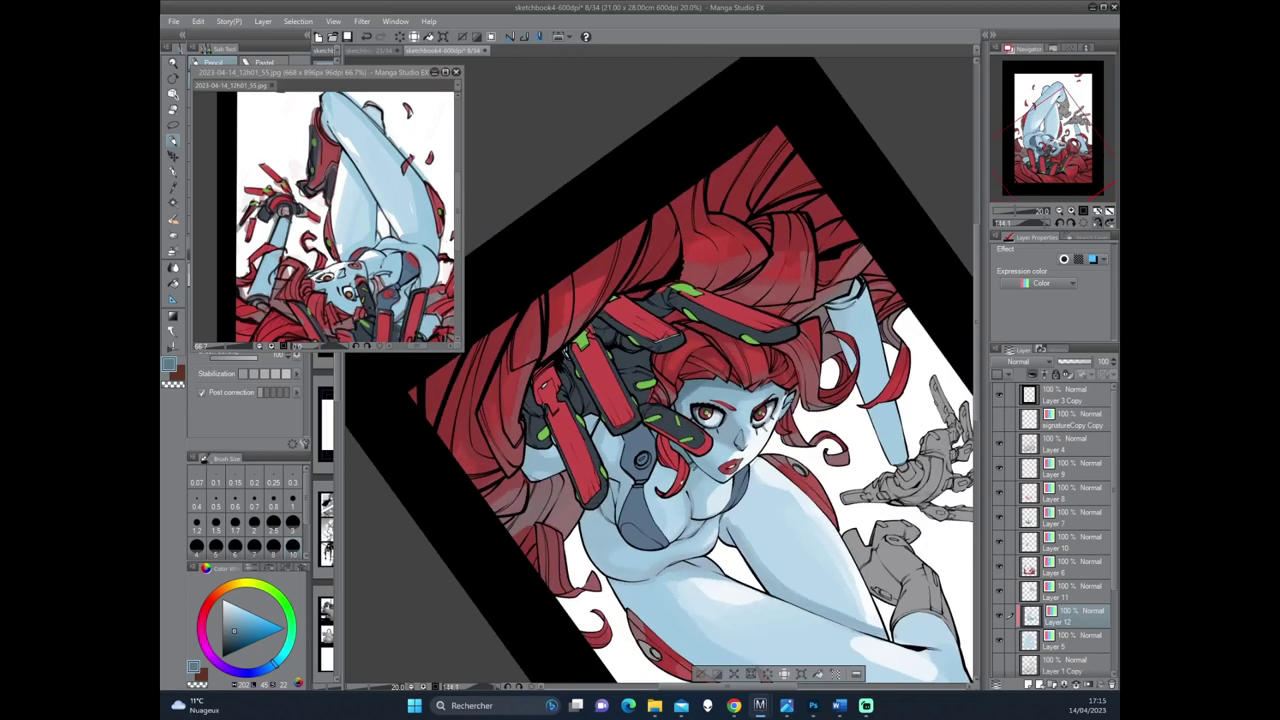
{"action": "mouse_move", "coordinate": [696, 460]}
{"action": "left_mouse_down"}
{"action": "mouse_move", "coordinate": [686, 488]}
{"action": "mouse_move", "coordinate": [674, 471]}
{"action": "left_mouse_up"}
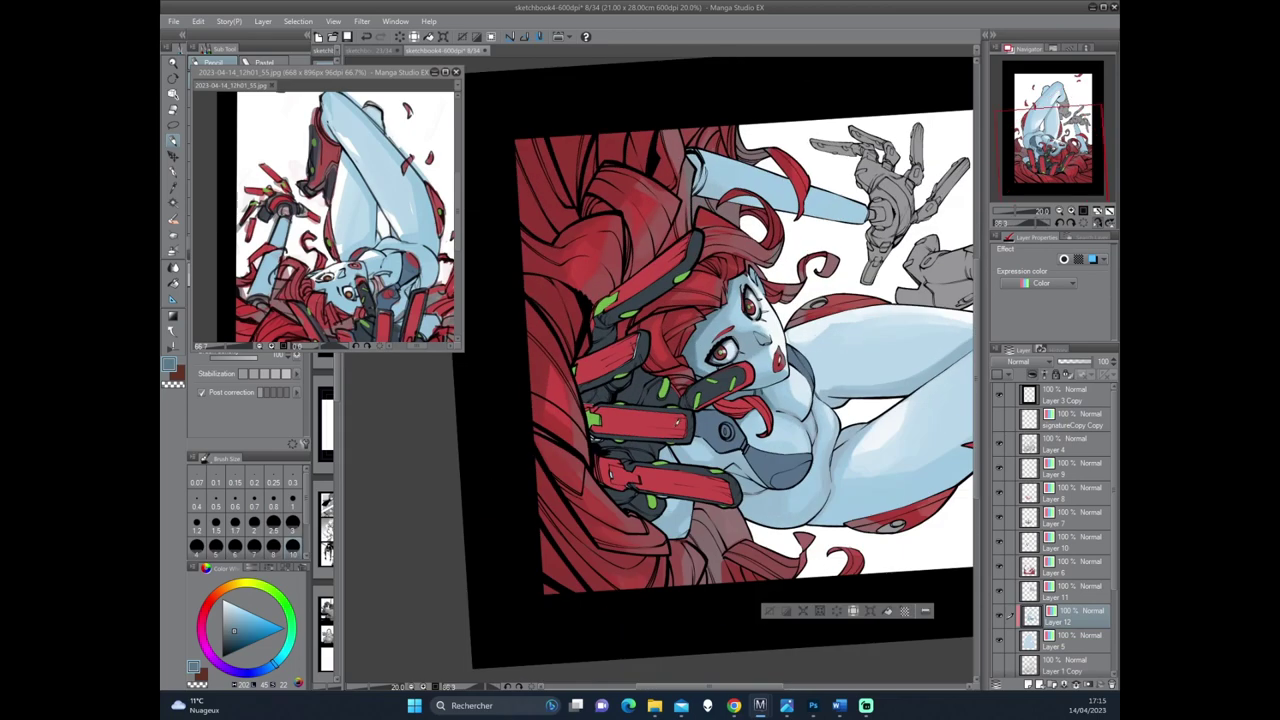
Ink a dark line on the red arm plate.
{"action": "left_click_drag", "start_coordinate": [752, 354], "coordinate": [676, 450]}
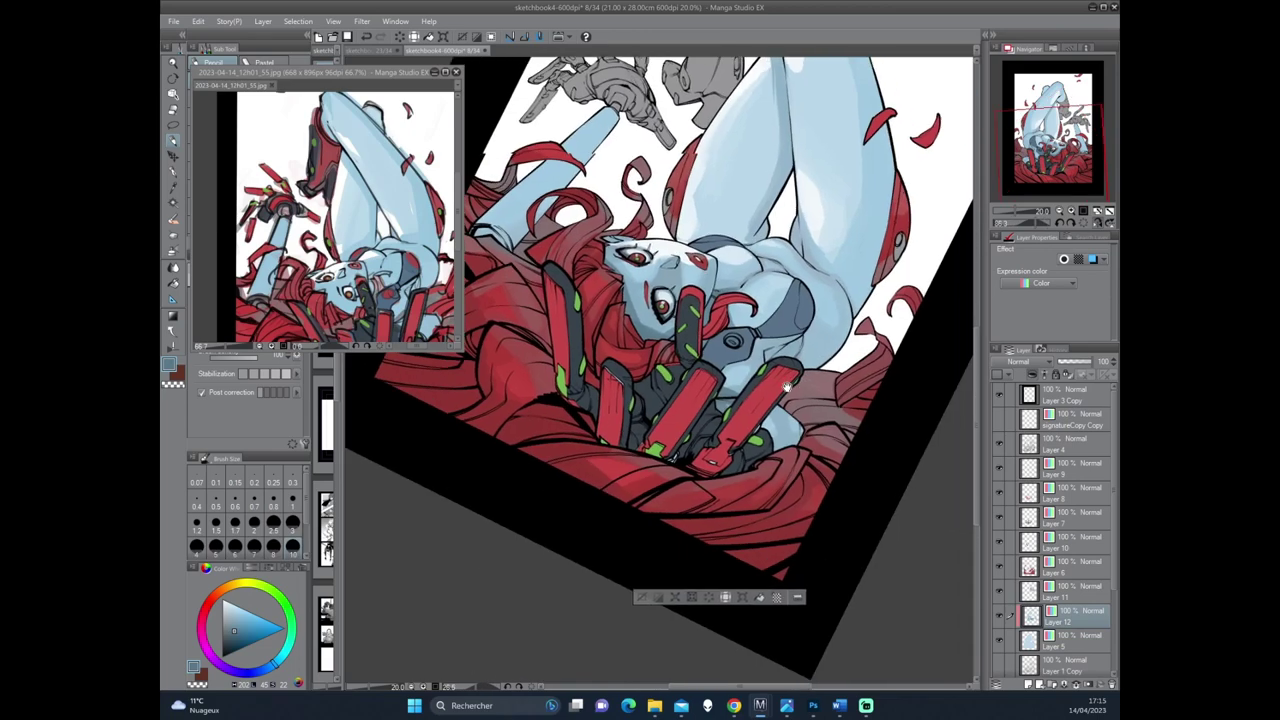
{"action": "left_click_drag", "start_coordinate": [745, 414], "coordinate": [735, 449]}
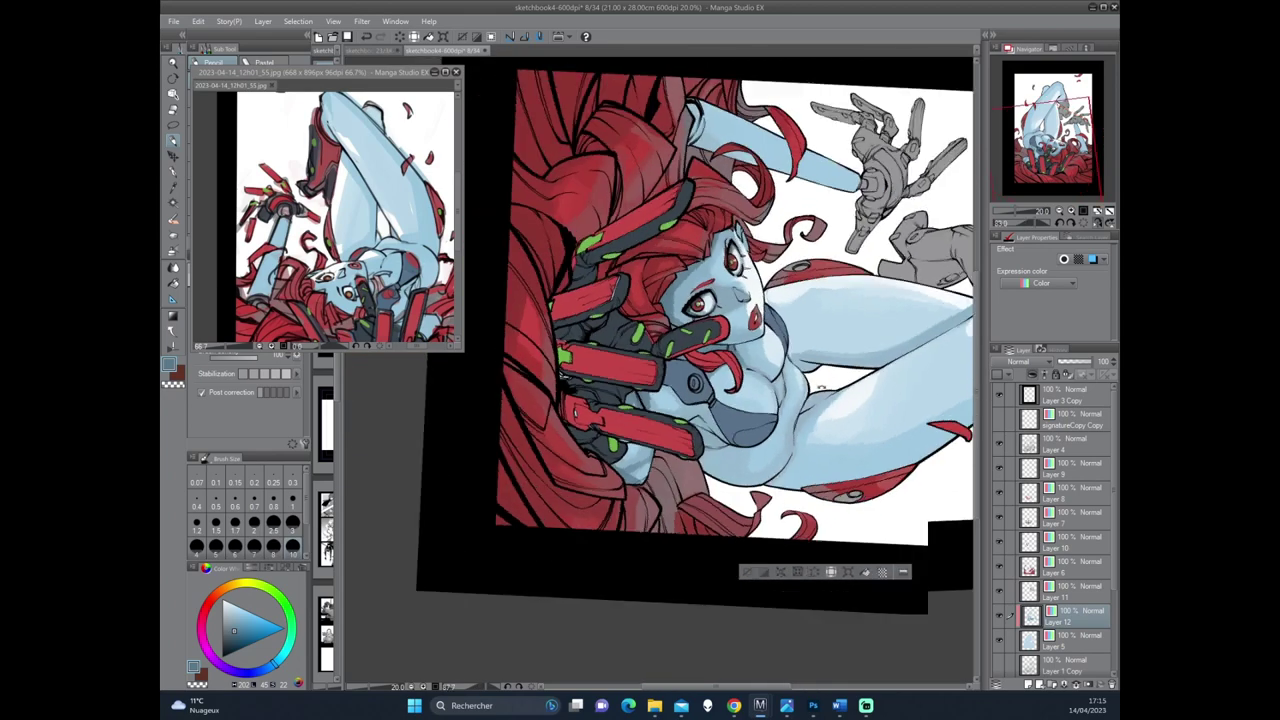
{"action": "left_click_drag", "start_coordinate": [600, 300], "coordinate": [740, 330]}
{"action": "left_click_drag", "start_coordinate": [730, 429], "coordinate": [672, 440]}
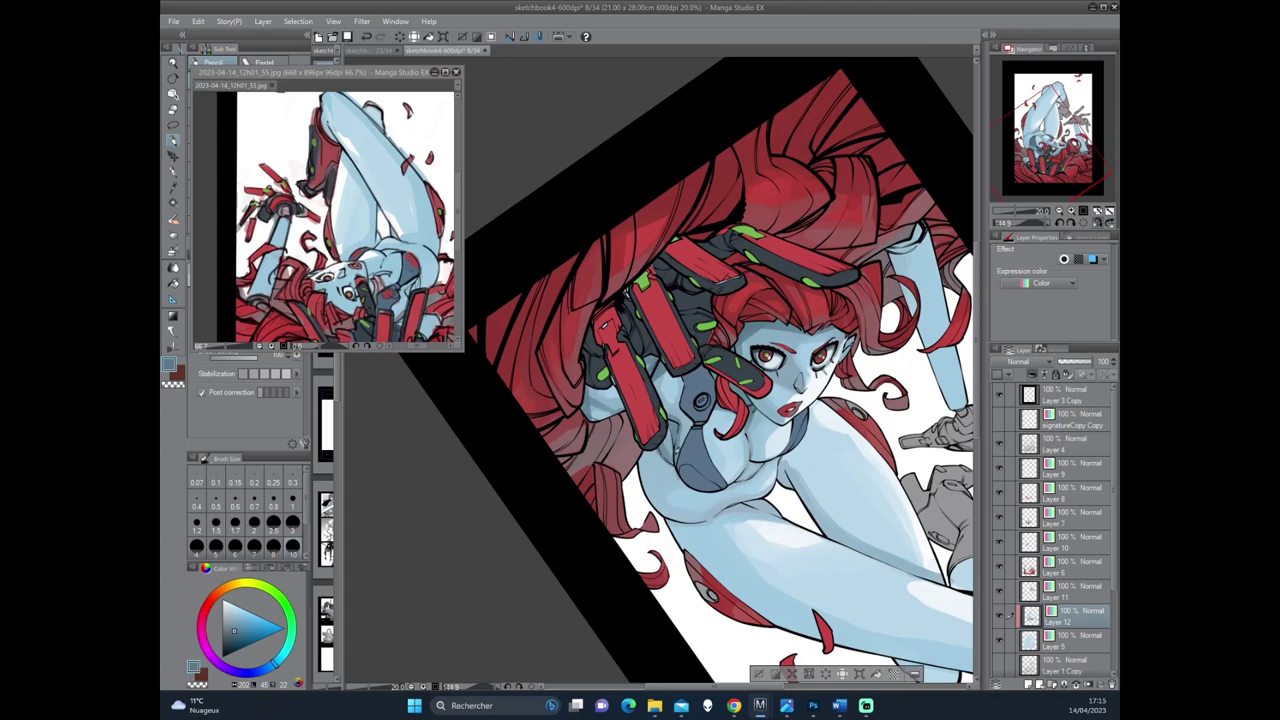
{"action": "mouse_move", "coordinate": [661, 527]}
{"action": "left_mouse_down"}
{"action": "mouse_move", "coordinate": [806, 366]}
{"action": "mouse_move", "coordinate": [780, 390]}
{"action": "left_mouse_up"}
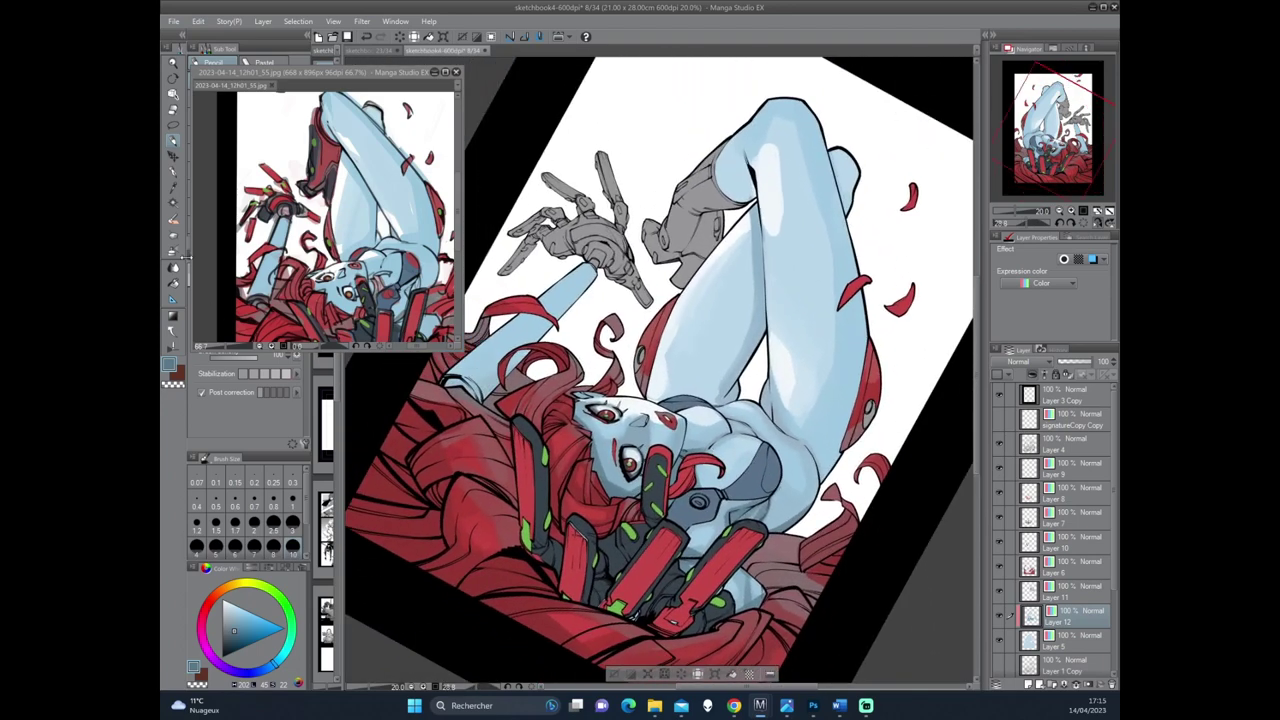
Blend the shading on her face and around her eye and brow, then choose Airbrush.
{"action": "left_click", "coordinate": [175, 266]}
{"action": "left_click_drag", "start_coordinate": [610, 476], "coordinate": [610, 492]}
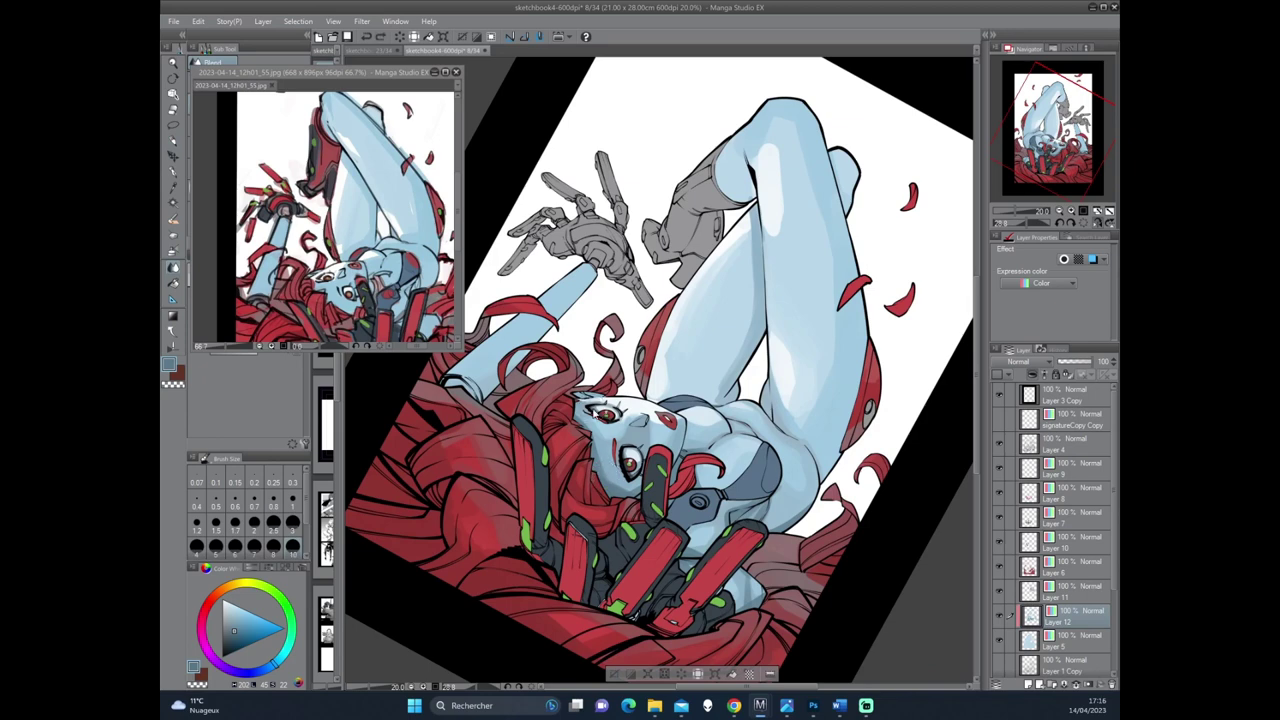
{"action": "left_click_drag", "start_coordinate": [584, 418], "coordinate": [600, 400]}
{"action": "left_click", "coordinate": [181, 251]}
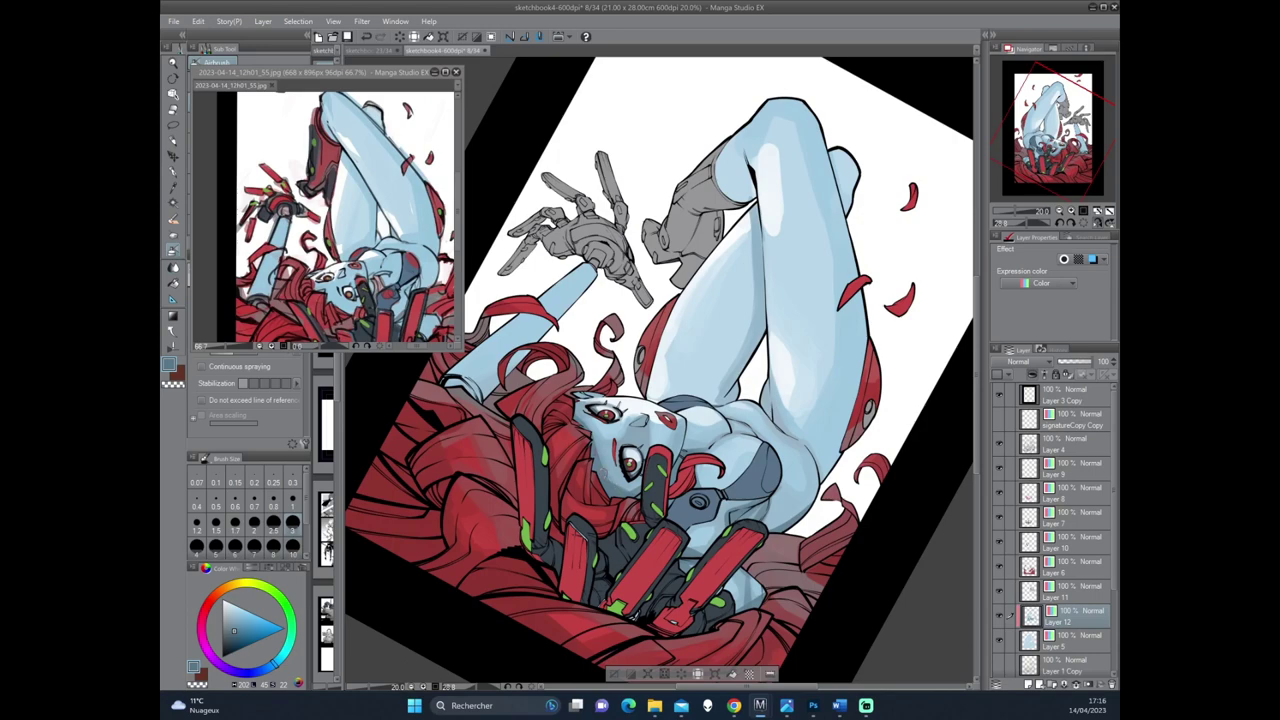
Rotate the view, darken the pen colour slightly and add a mark near her right eye.
{"action": "key", "text": "asciicircum"}
{"action": "key", "text": "asciicircum"}
{"action": "key", "text": "asciicircum"}
{"action": "key", "text": "asciicircum"}
{"action": "key", "text": "asciicircum"}
{"action": "key", "text": "asciicircum"}
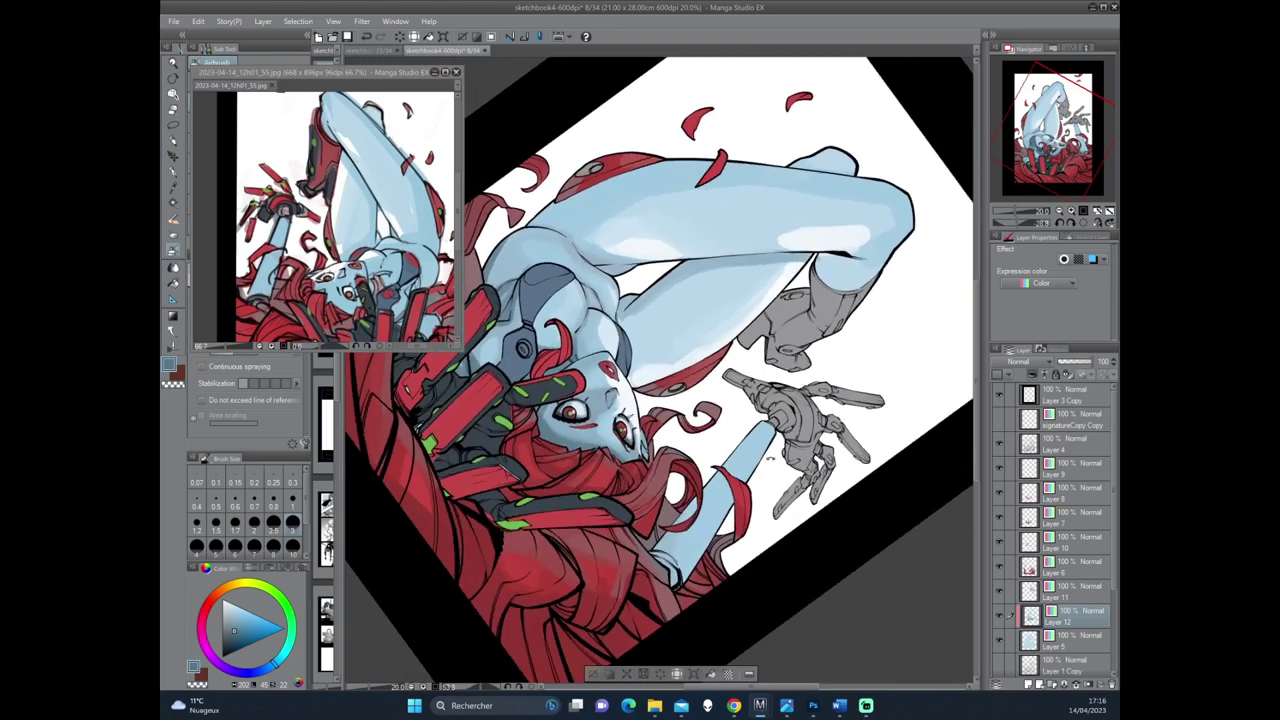
{"action": "key", "text": "asciicircum"}
{"action": "key", "text": "asciicircum"}
{"action": "key", "text": "asciicircum"}
{"action": "key", "text": "asciicircum"}
{"action": "key", "text": "asciicircum"}
{"action": "key", "text": "asciicircum"}
{"action": "key", "text": "asciicircum"}
{"action": "key", "text": "asciicircum"}
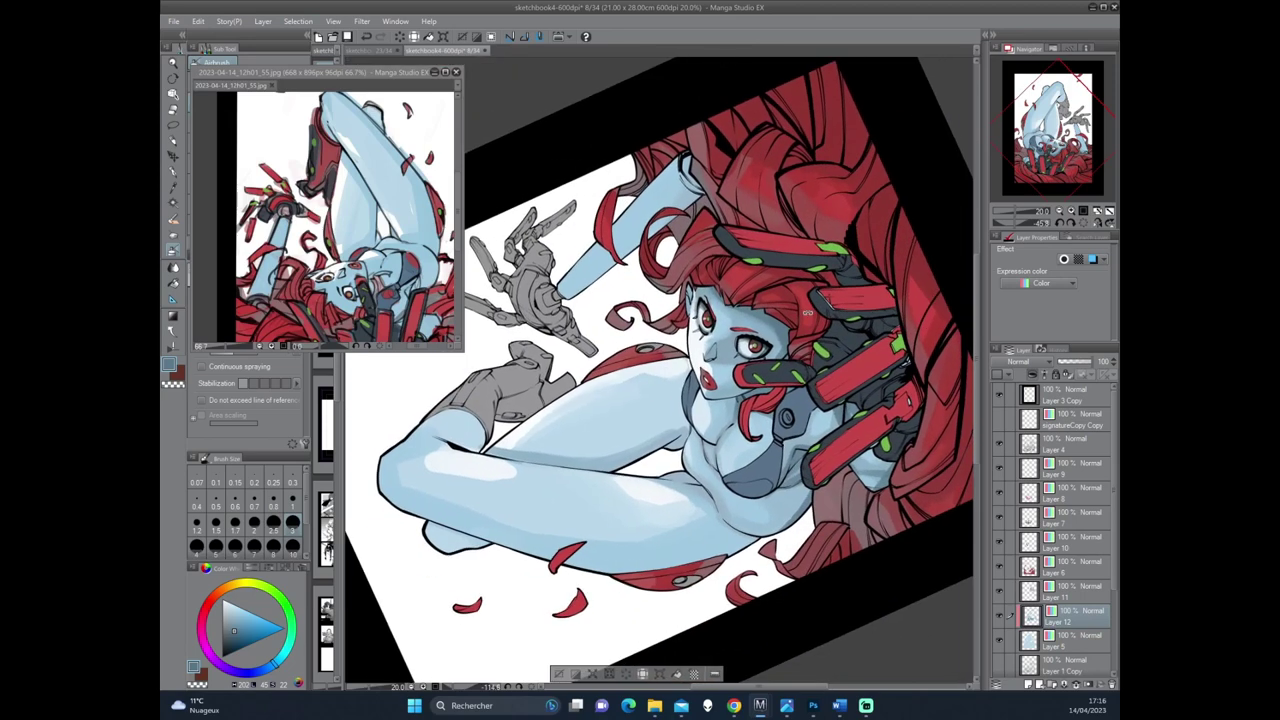
{"action": "key", "text": "asciicircum"}
{"action": "key", "text": "p"}
{"action": "key", "text": "asciicircum"}
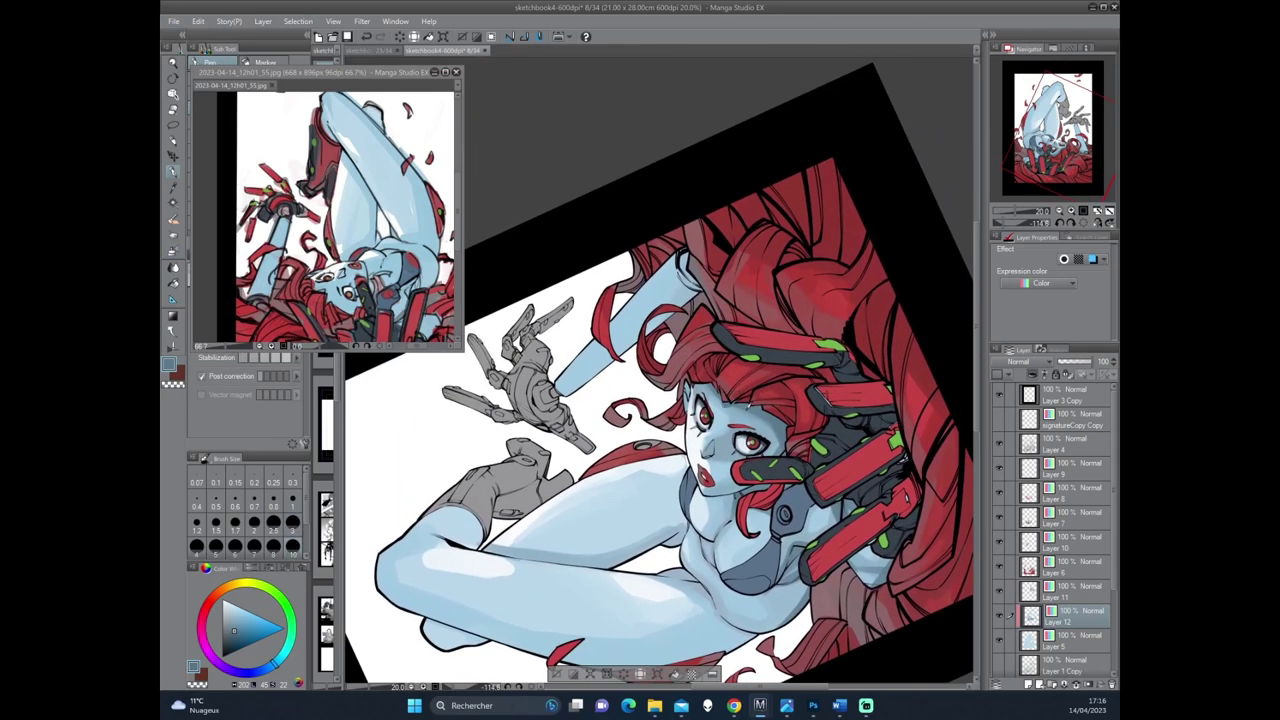
{"action": "key", "text": "asciicircum"}
{"action": "key", "text": "asciicircum"}
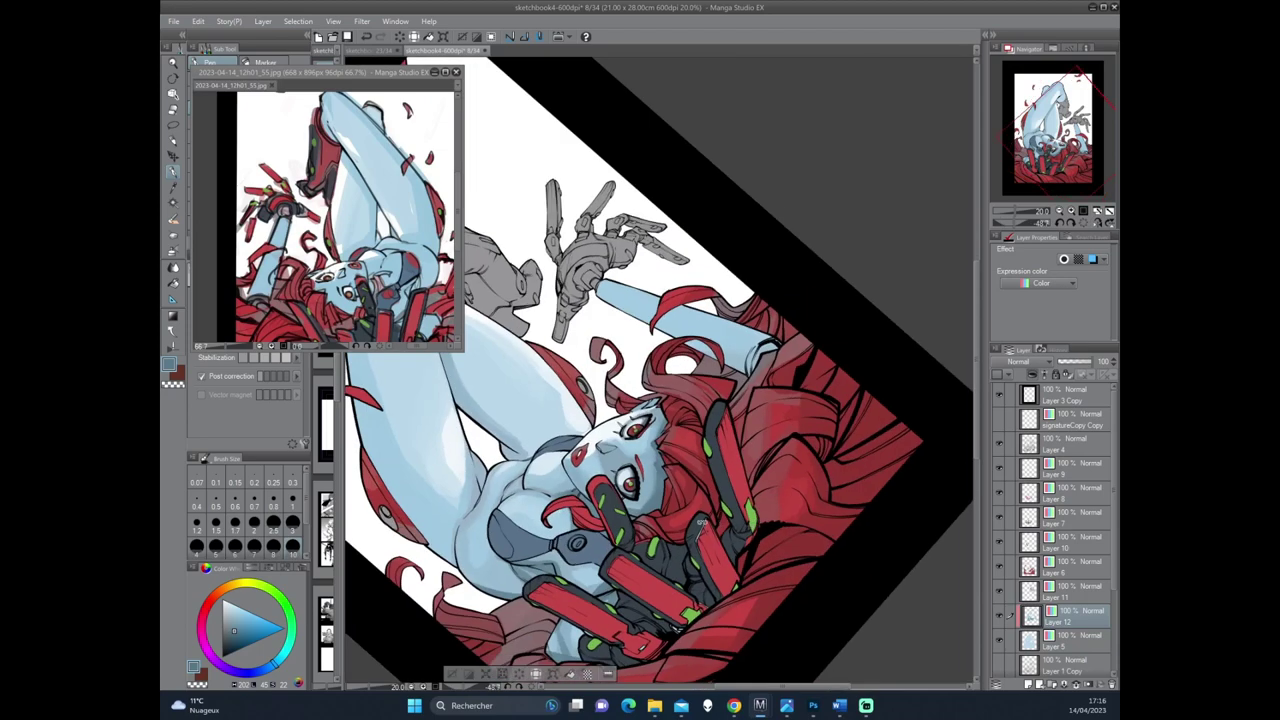
{"action": "key", "text": "asciicircum"}
{"action": "key", "text": "asciicircum"}
{"action": "key", "text": "asciicircum"}
{"action": "left_click", "coordinate": [228, 634]}
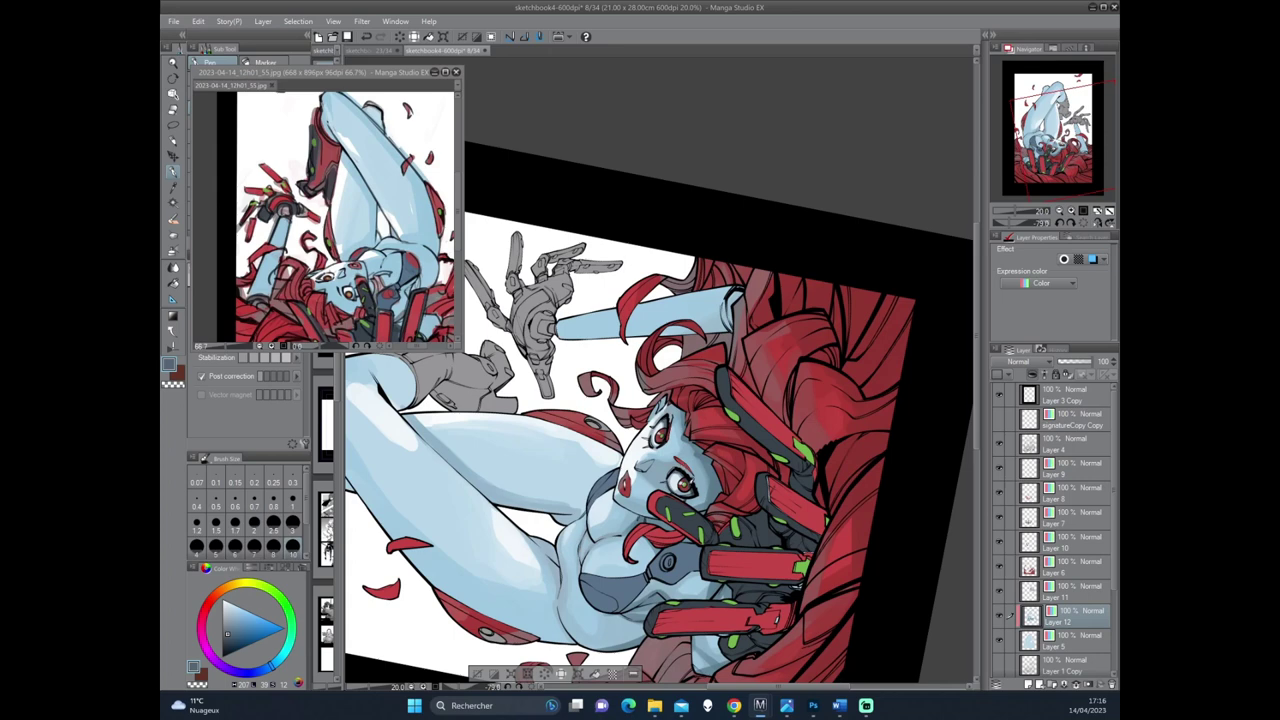
{"action": "mouse_move", "coordinate": [690, 478]}
{"action": "left_mouse_down"}
{"action": "mouse_move", "coordinate": [696, 492]}
{"action": "mouse_move", "coordinate": [764, 358]}
{"action": "left_mouse_up"}
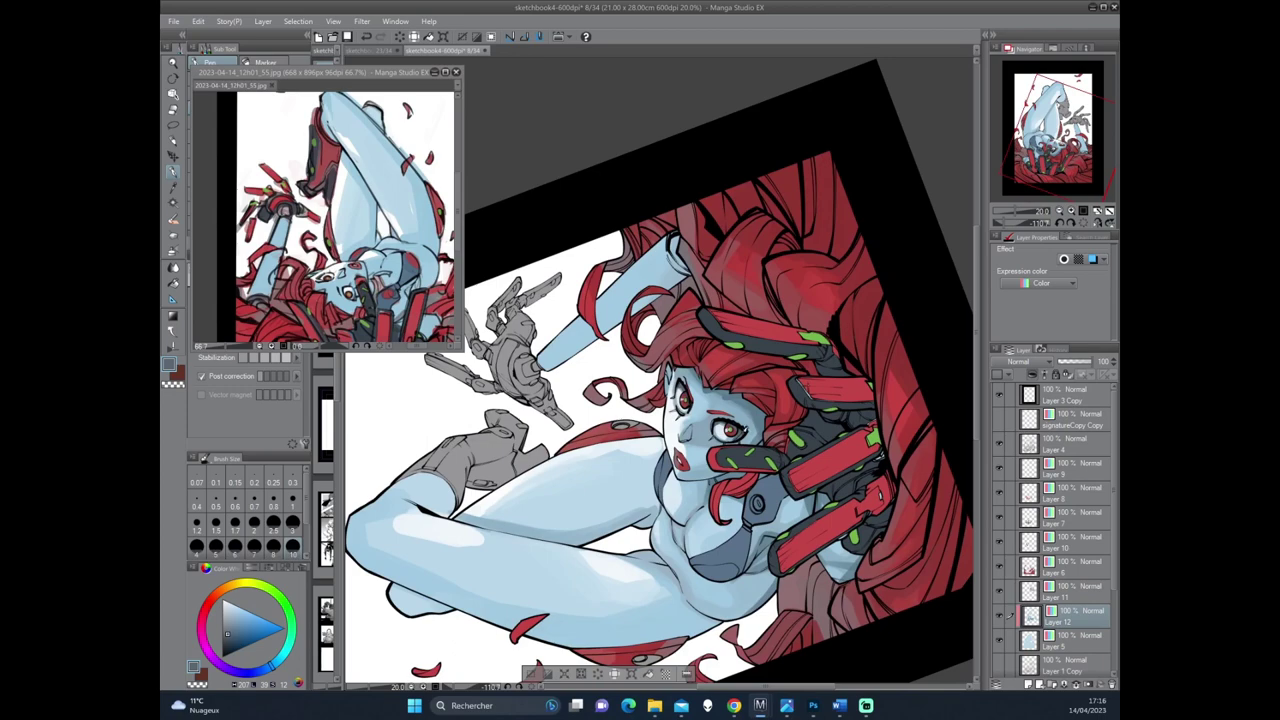
Sample a colour from the artwork and pencil a small mark on her forehead.
{"action": "left_click_drag", "start_coordinate": [742, 432], "coordinate": [801, 388]}
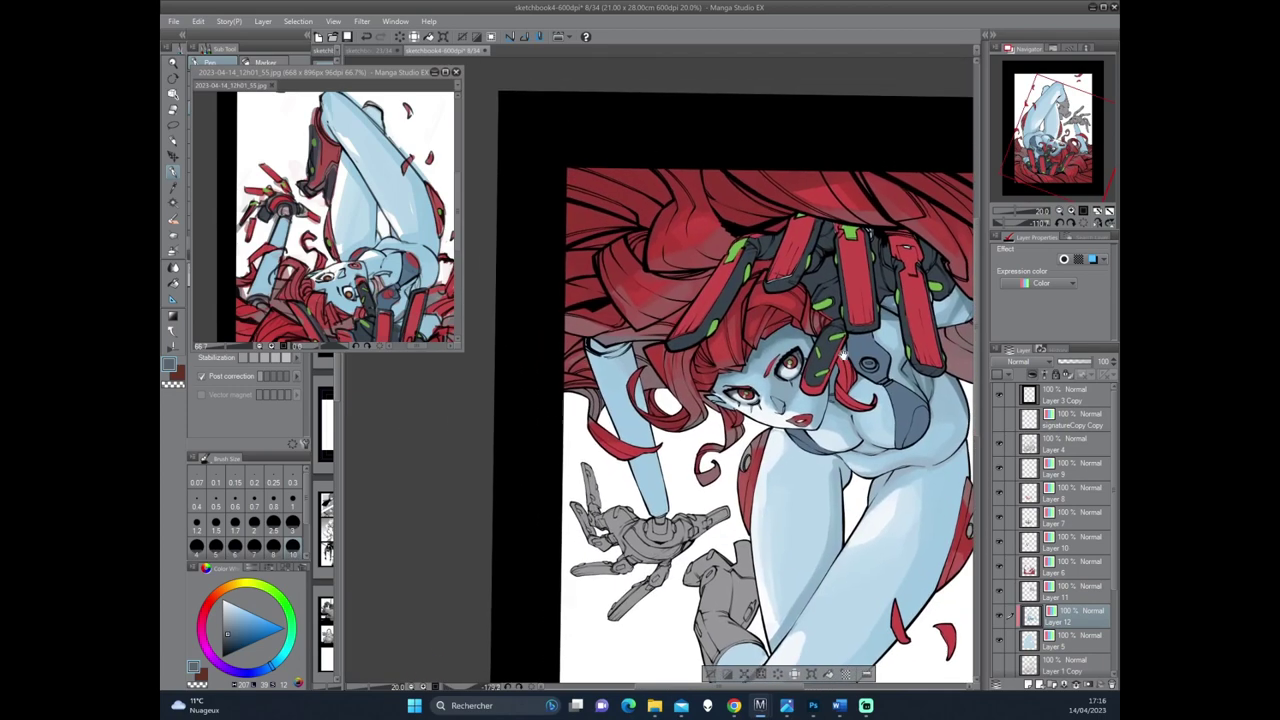
{"action": "left_click", "coordinate": [789, 397], "text": "alt"}
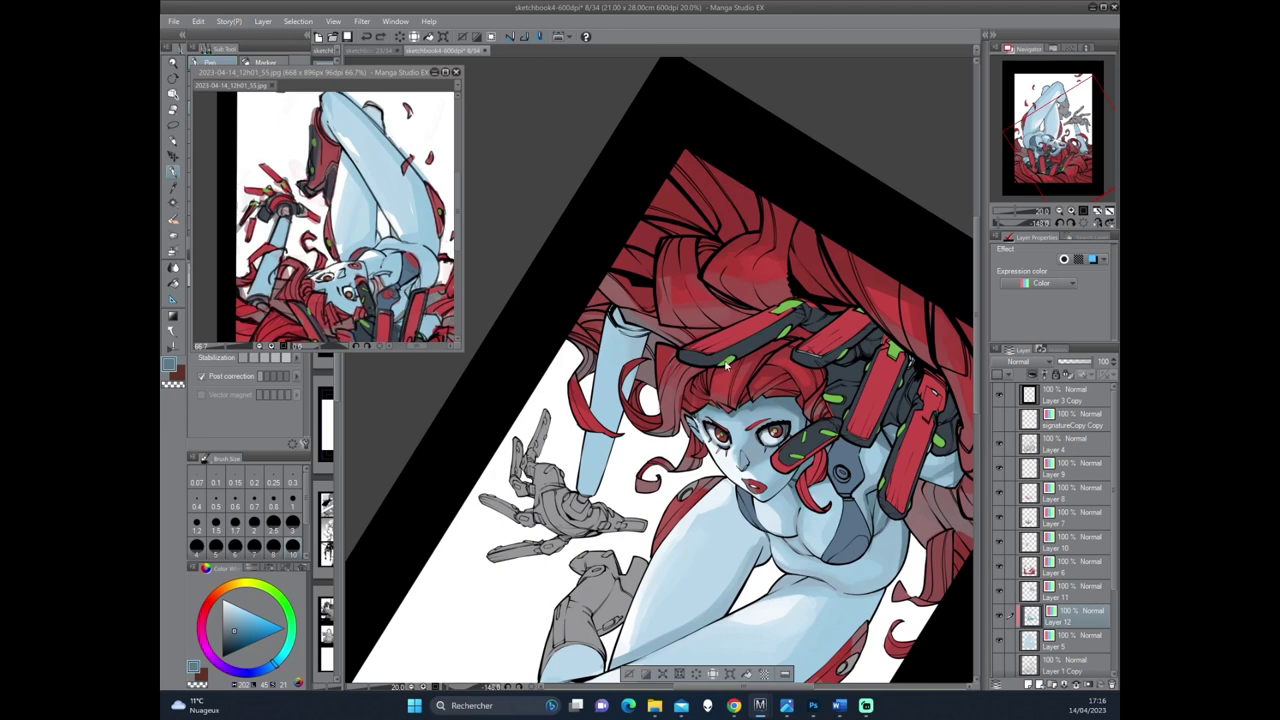
{"action": "key", "text": "p"}
{"action": "left_click_drag", "start_coordinate": [696, 418], "coordinate": [704, 414]}
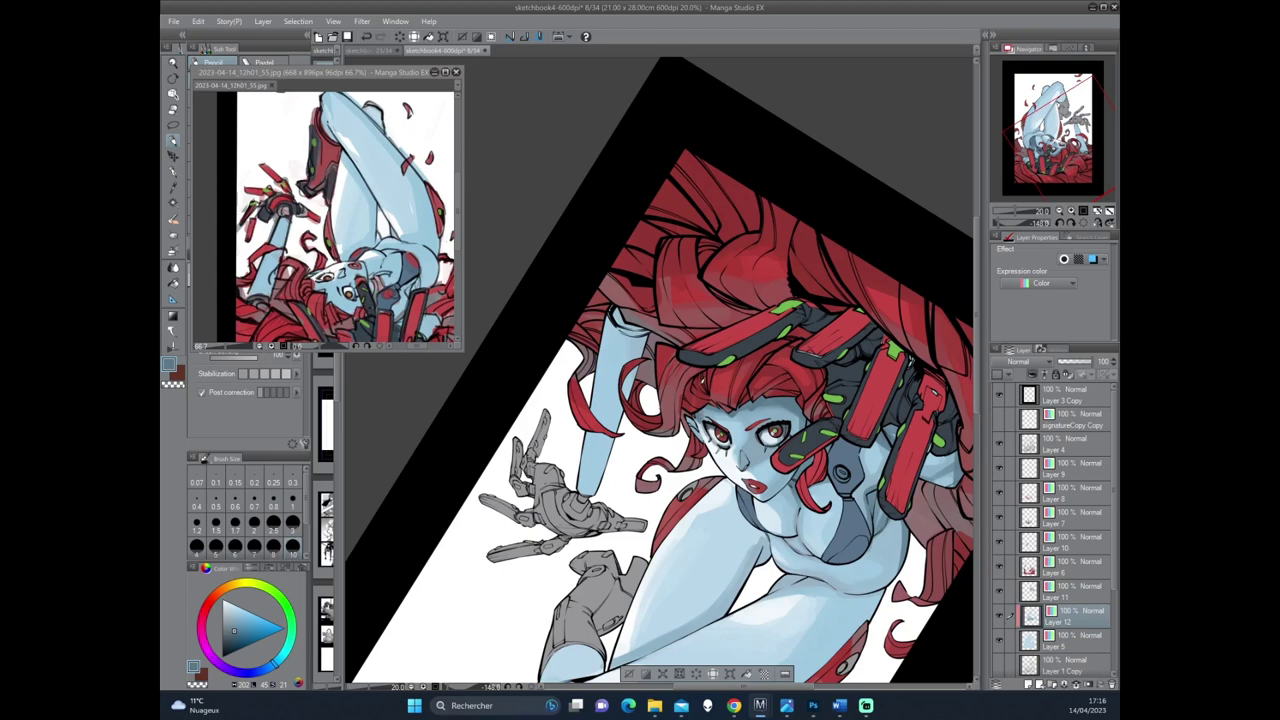
{"action": "mouse_move", "coordinate": [709, 362]}
{"action": "left_mouse_down"}
{"action": "mouse_move", "coordinate": [689, 535]}
{"action": "mouse_move", "coordinate": [640, 470]}
{"action": "left_mouse_up"}
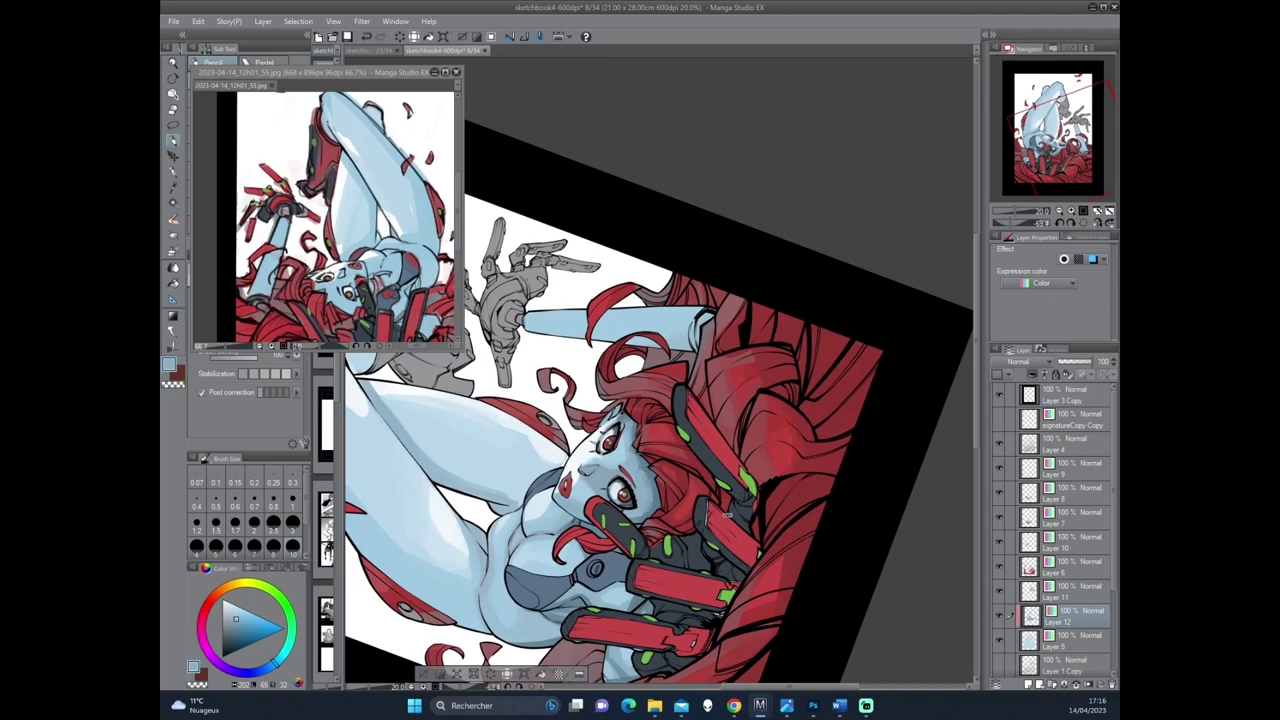
Turn the page to match the reference and pick a lighter blue for skin shading.
{"action": "mouse_move", "coordinate": [765, 321]}
{"action": "left_mouse_down"}
{"action": "mouse_move", "coordinate": [783, 316]}
{"action": "mouse_move", "coordinate": [684, 484]}
{"action": "mouse_move", "coordinate": [664, 476]}
{"action": "mouse_move", "coordinate": [757, 409]}
{"action": "mouse_move", "coordinate": [695, 405]}
{"action": "left_mouse_up"}
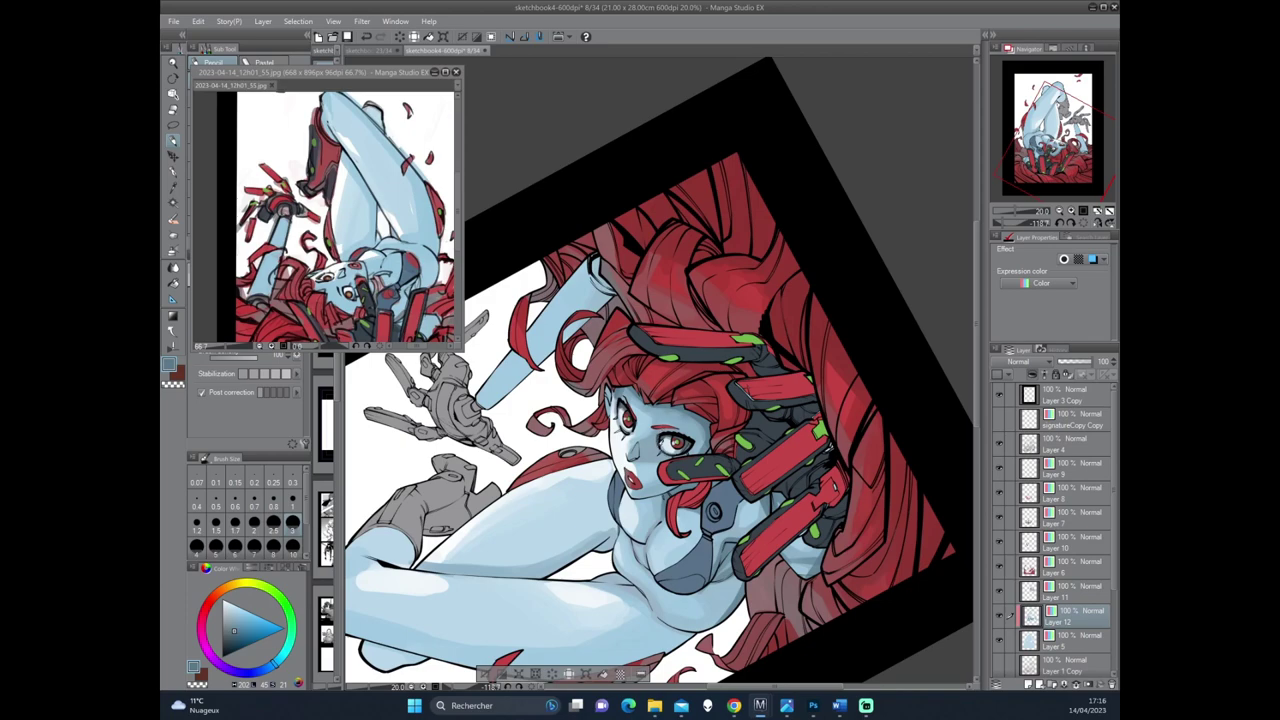
{"action": "mouse_move", "coordinate": [666, 378]}
{"action": "left_mouse_down"}
{"action": "mouse_move", "coordinate": [724, 384]}
{"action": "mouse_move", "coordinate": [748, 368]}
{"action": "mouse_move", "coordinate": [750, 390]}
{"action": "mouse_move", "coordinate": [700, 420]}
{"action": "mouse_move", "coordinate": [740, 380]}
{"action": "left_mouse_up"}
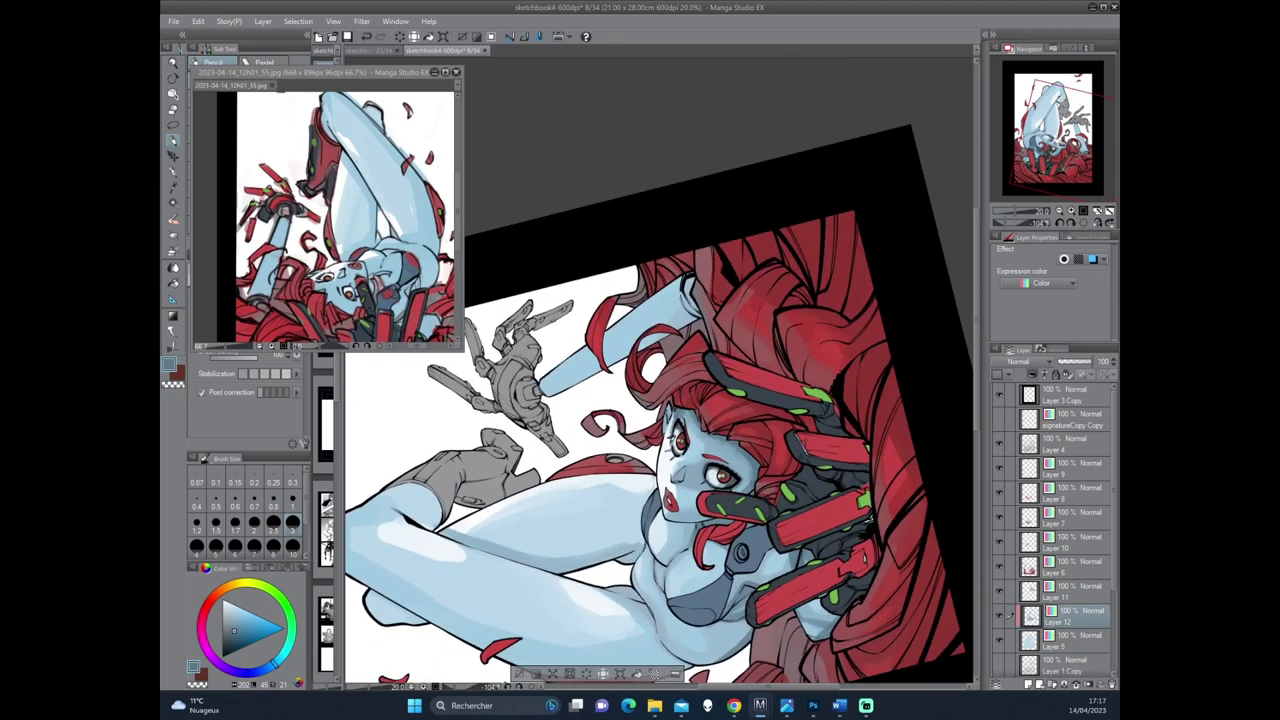
{"action": "mouse_move", "coordinate": [670, 443]}
{"action": "left_mouse_down"}
{"action": "mouse_move", "coordinate": [772, 398]}
{"action": "mouse_move", "coordinate": [720, 420]}
{"action": "left_mouse_up"}
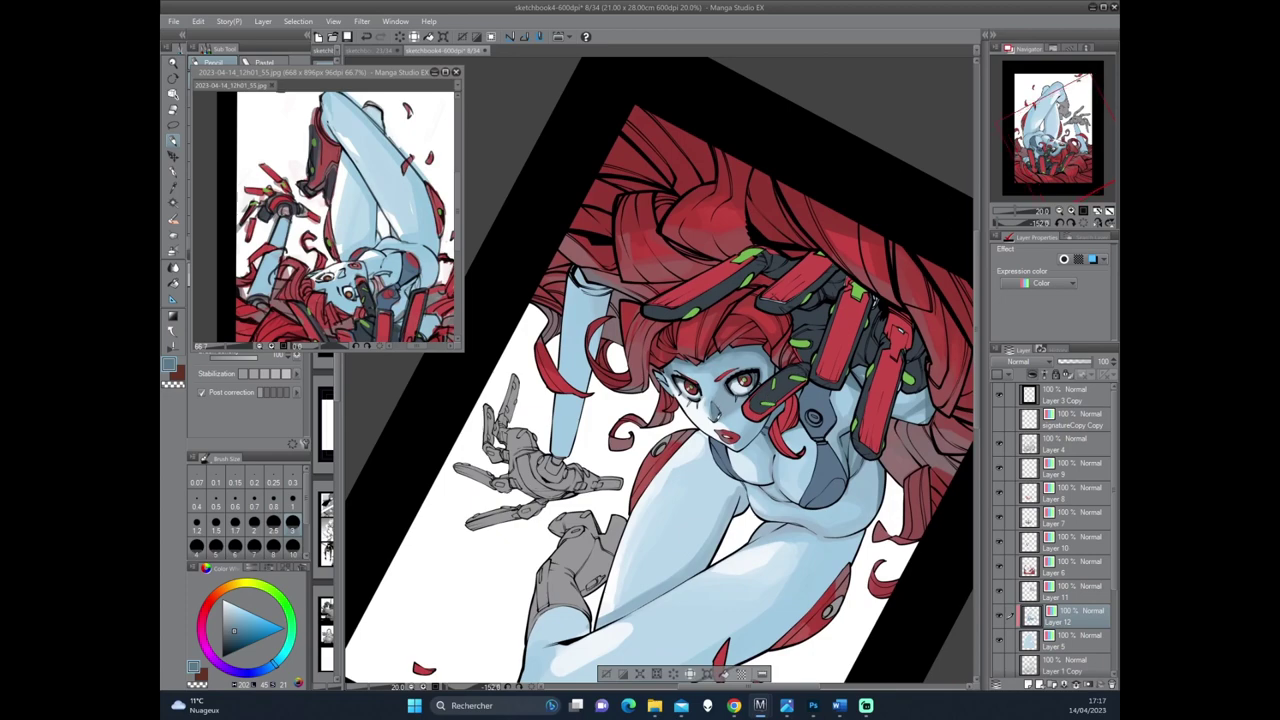
{"action": "left_click_drag", "start_coordinate": [620, 430], "coordinate": [666, 438]}
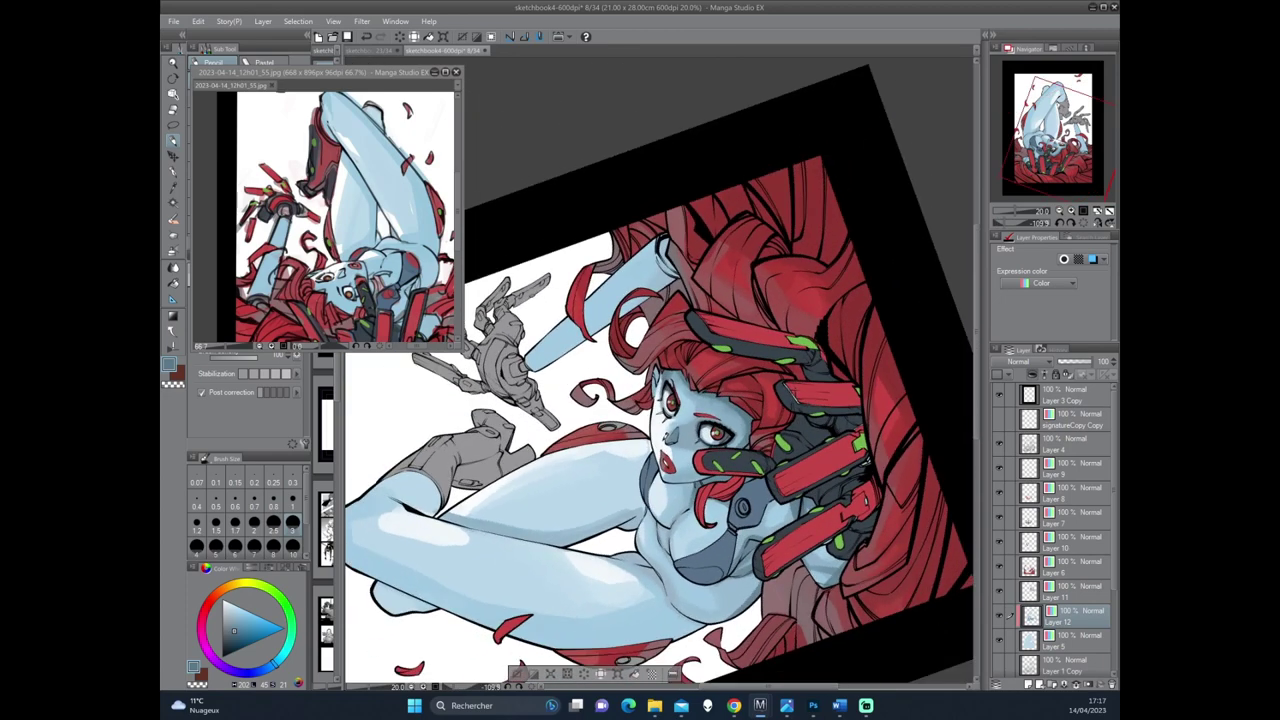
{"action": "left_click_drag", "start_coordinate": [668, 490], "coordinate": [631, 475]}
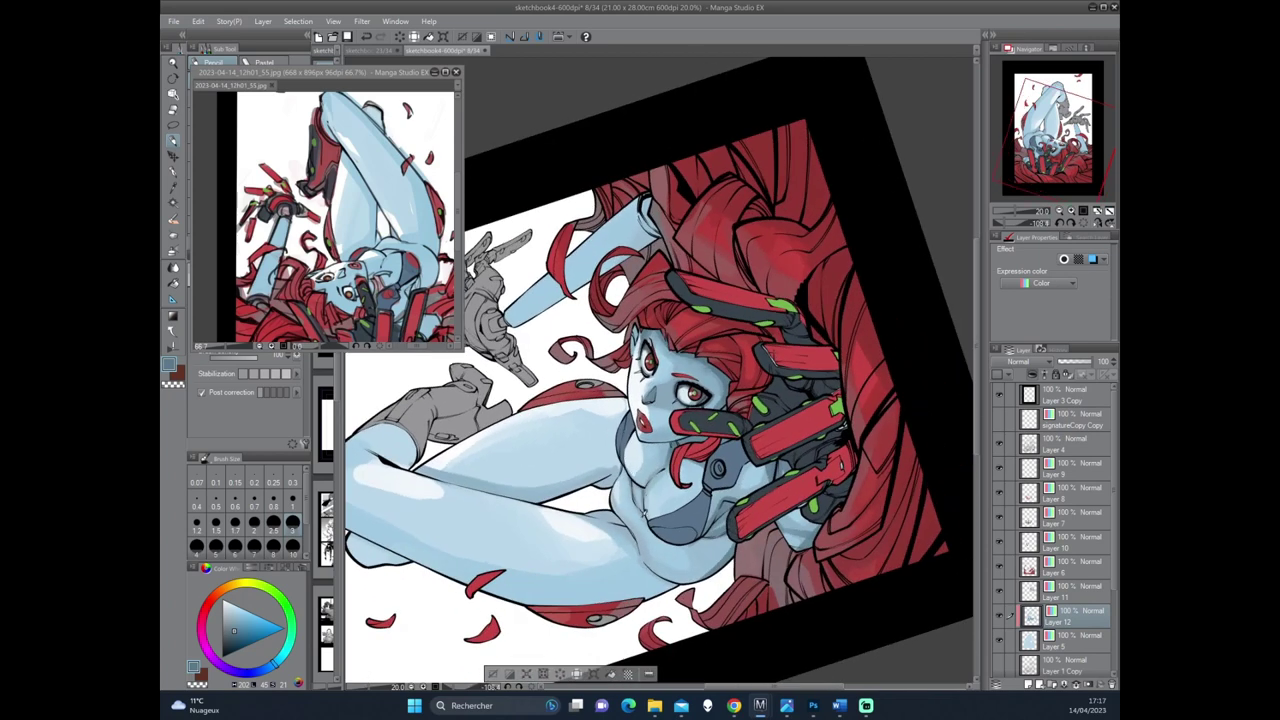
{"action": "left_click_drag", "start_coordinate": [648, 537], "coordinate": [793, 392]}
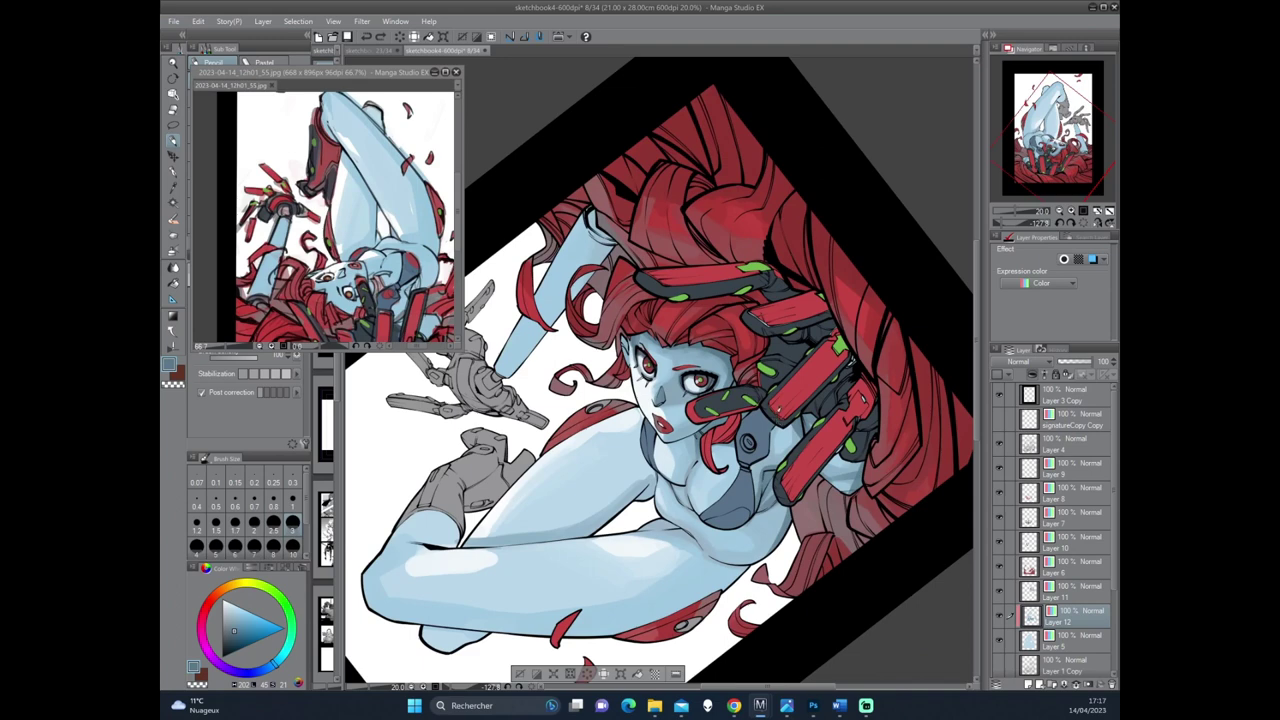
{"action": "left_click", "coordinate": [677, 497], "text": "alt"}
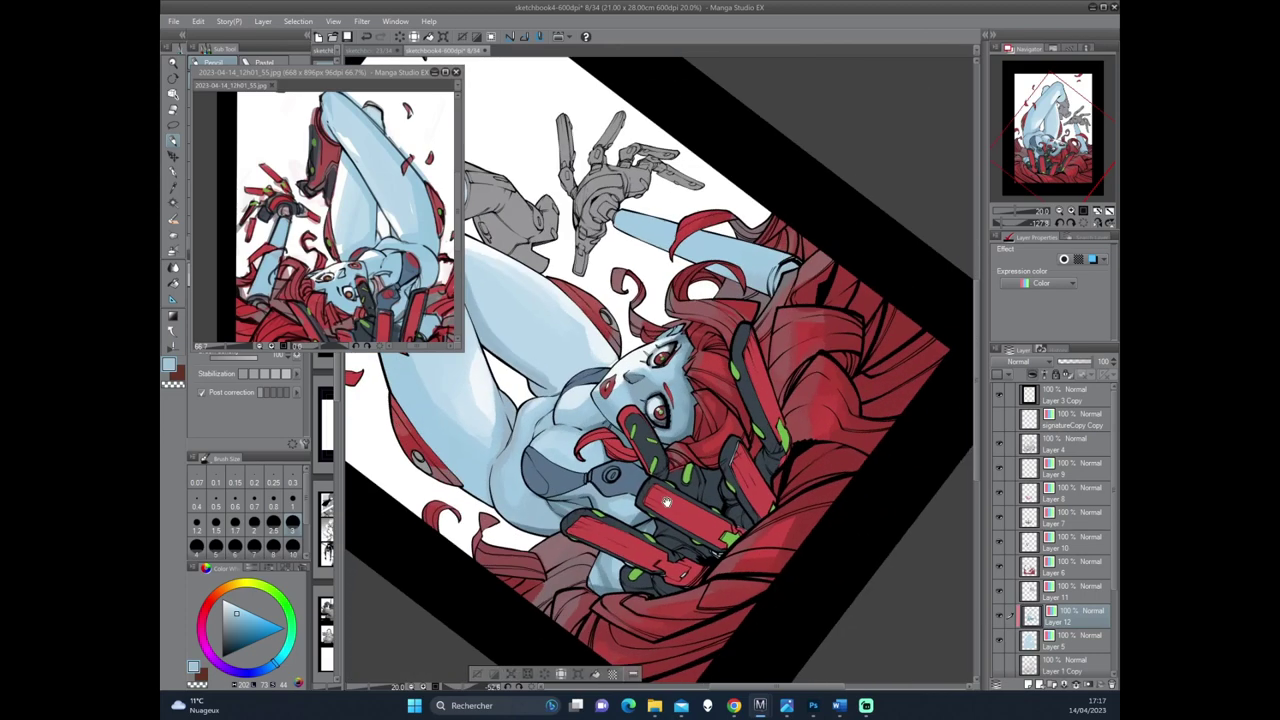
{"action": "left_click_drag", "start_coordinate": [677, 497], "coordinate": [620, 655]}
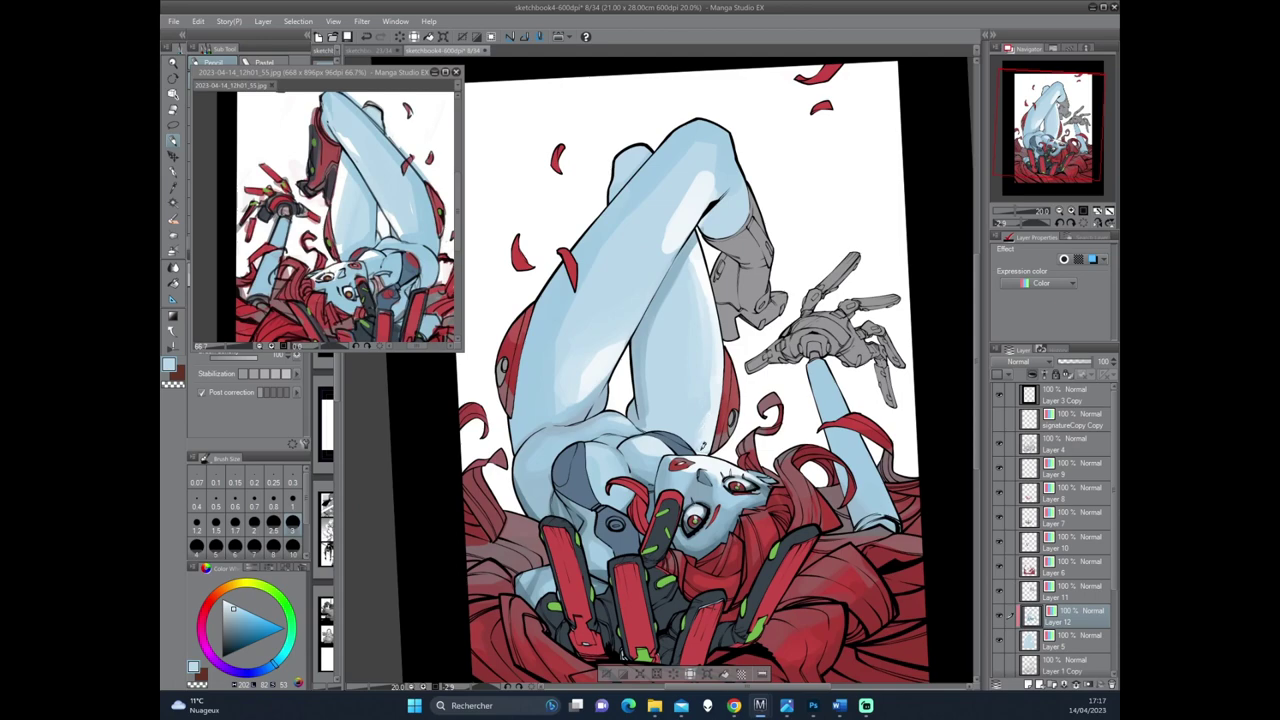
Pick and fine-tune a light blue skin colour while rotating the view down to the legs.
{"action": "mouse_move", "coordinate": [700, 445]}
{"action": "left_mouse_down"}
{"action": "mouse_move", "coordinate": [787, 455]}
{"action": "mouse_move", "coordinate": [692, 383]}
{"action": "mouse_move", "coordinate": [708, 394]}
{"action": "mouse_move", "coordinate": [774, 327]}
{"action": "mouse_move", "coordinate": [703, 312]}
{"action": "left_mouse_up"}
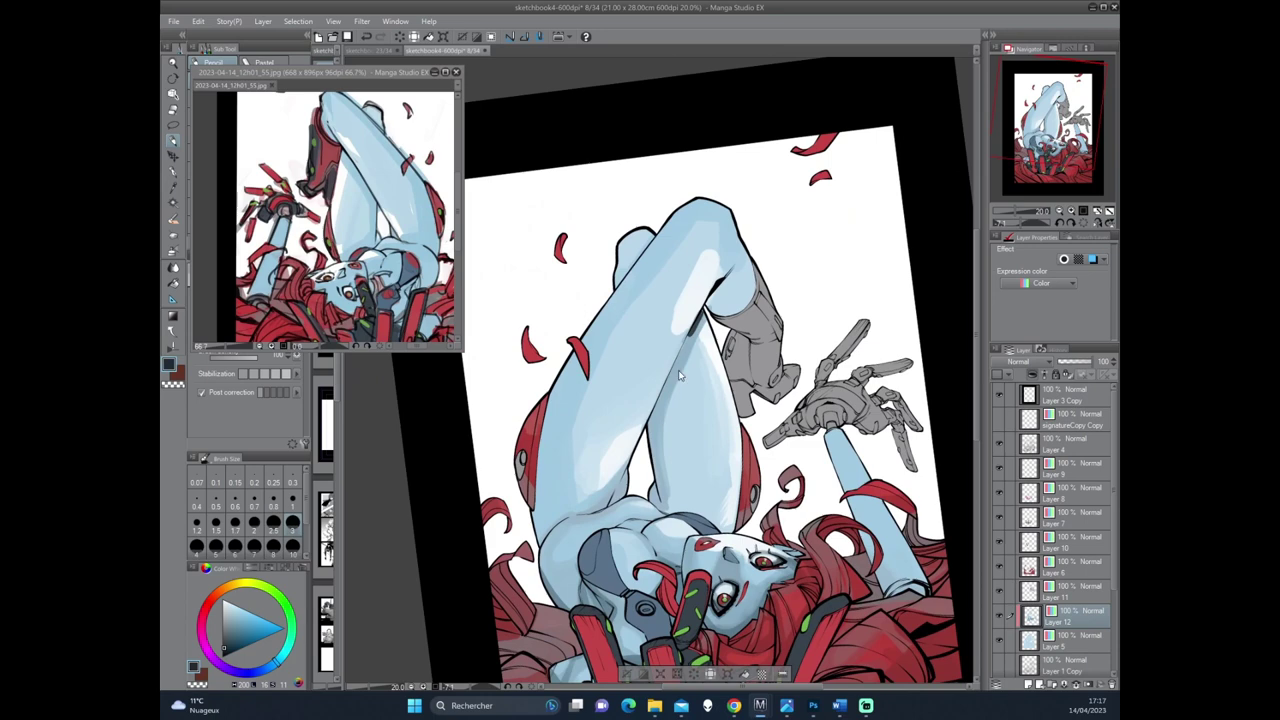
{"action": "left_click", "coordinate": [680, 372], "text": "alt"}
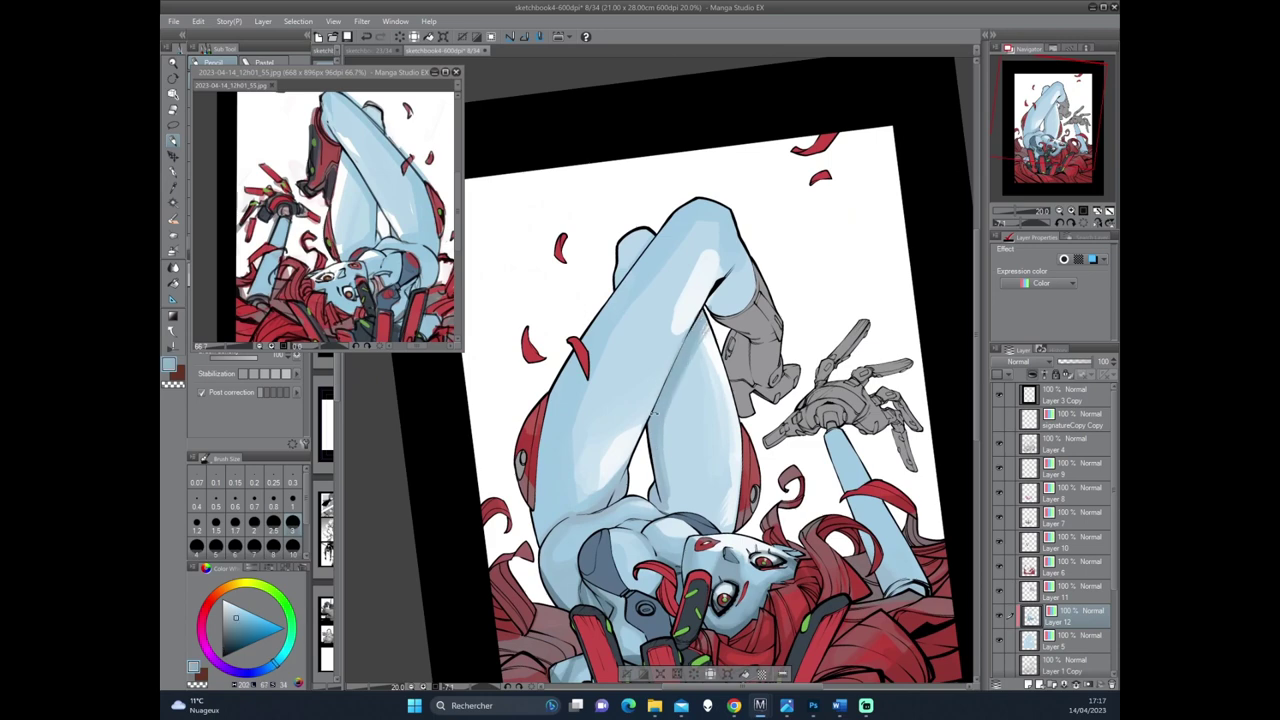
{"action": "left_click_drag", "start_coordinate": [690, 350], "coordinate": [655, 412]}
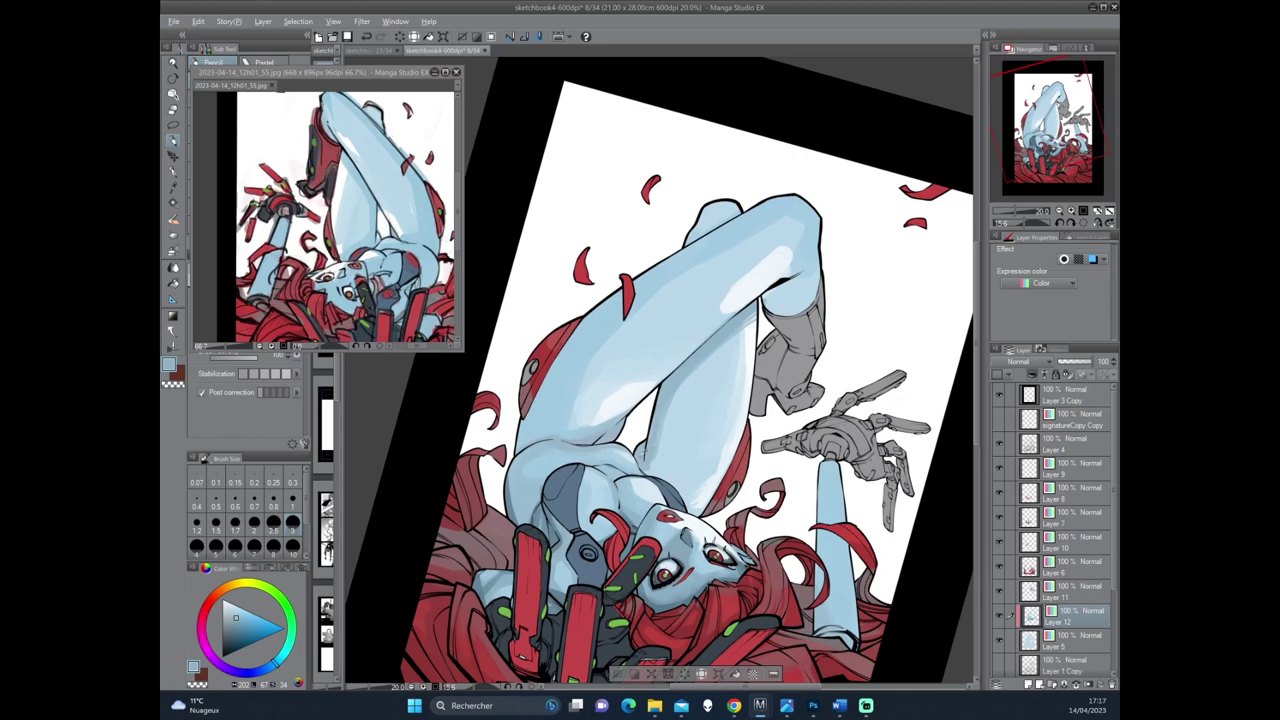
{"action": "left_click", "coordinate": [650, 469], "text": "alt"}
{"action": "left_click_drag", "start_coordinate": [641, 454], "coordinate": [688, 389]}
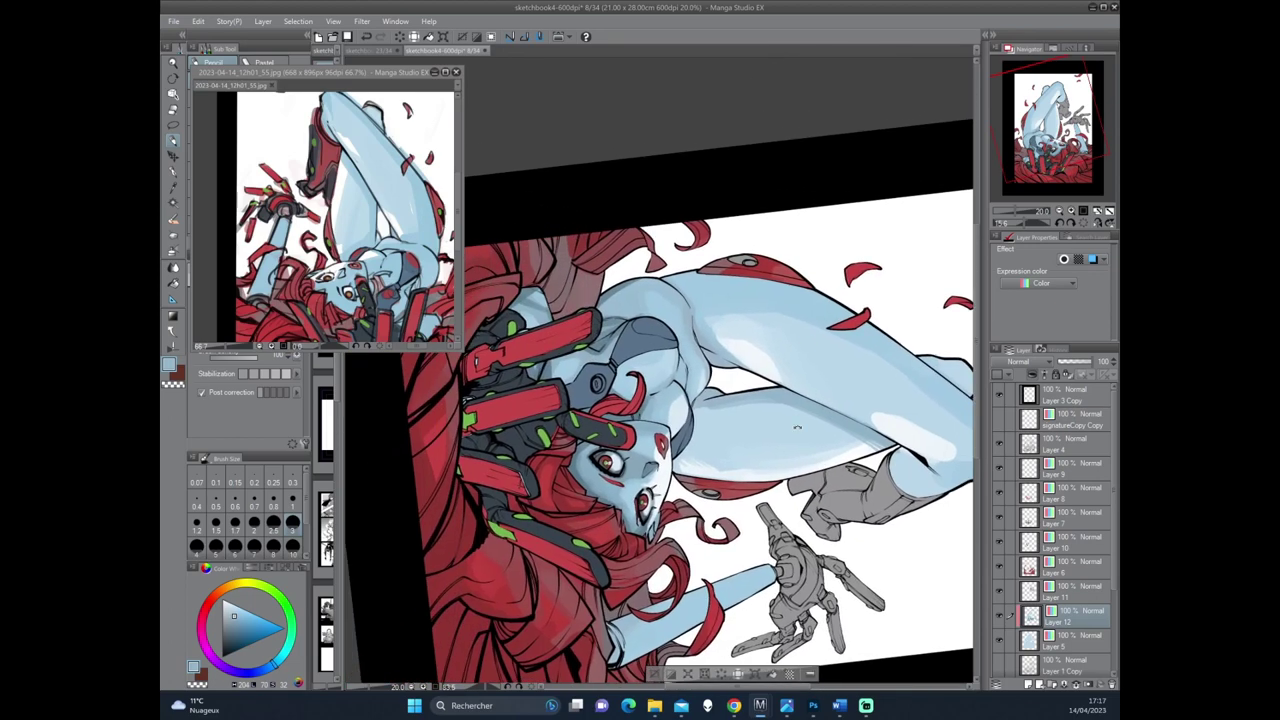
{"action": "left_click", "coordinate": [688, 389], "text": "alt"}
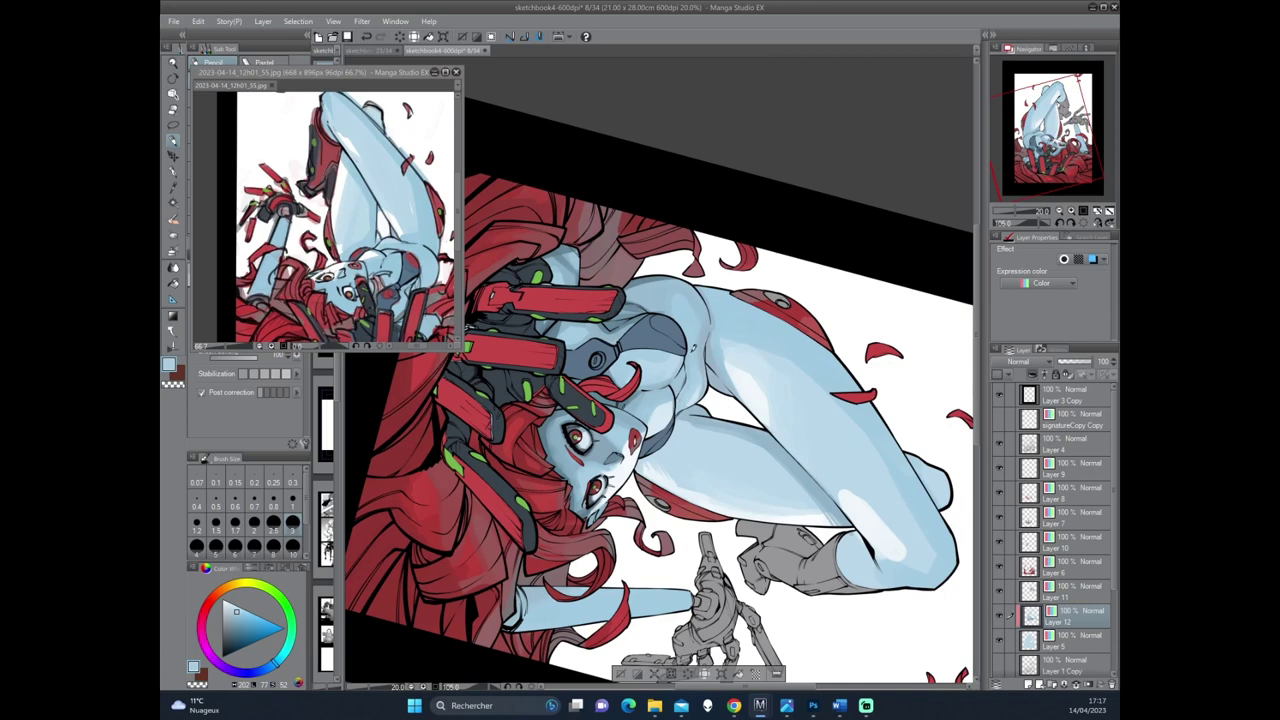
{"action": "left_click_drag", "start_coordinate": [671, 563], "coordinate": [715, 385]}
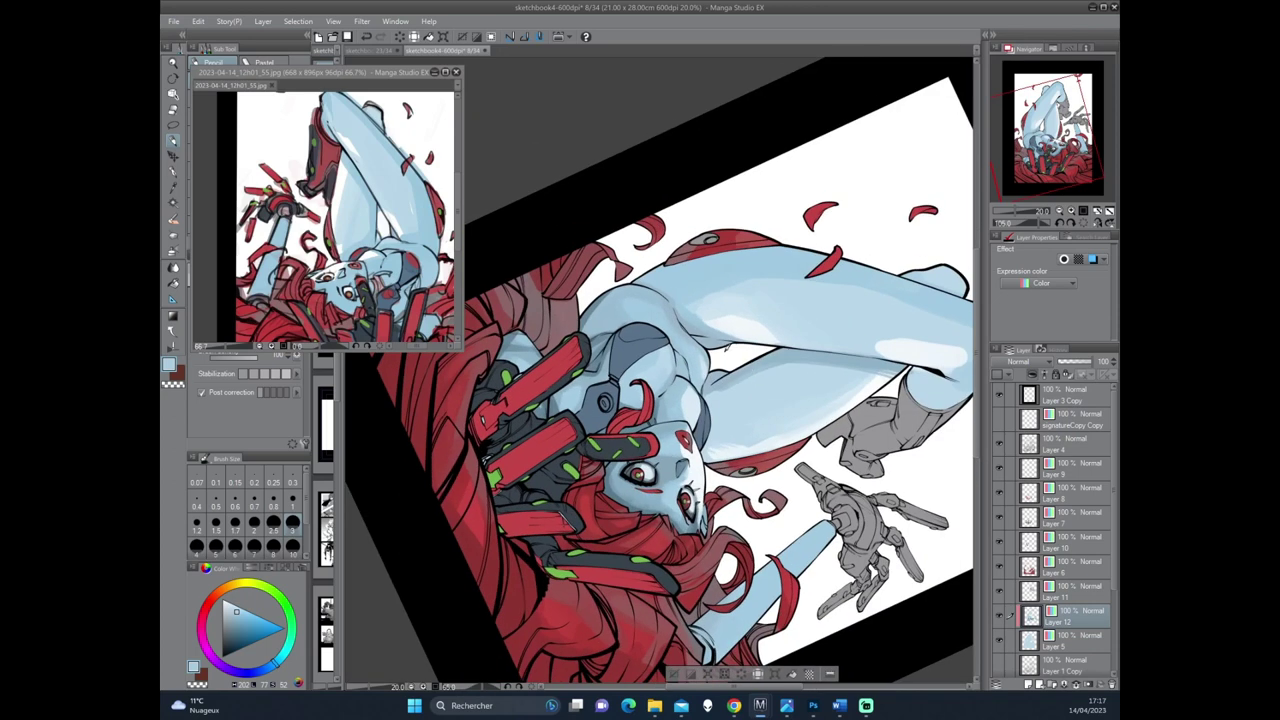
{"action": "left_click", "coordinate": [715, 385], "text": "alt"}
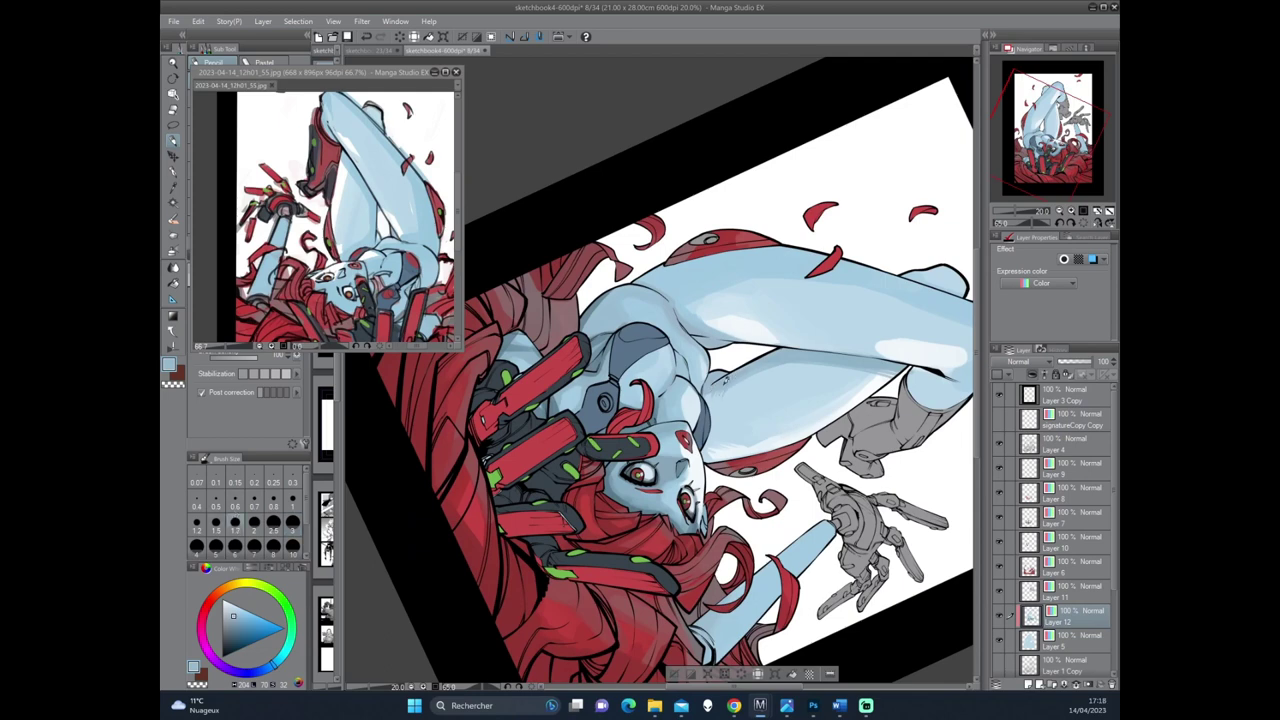
{"action": "mouse_move", "coordinate": [724, 384]}
{"action": "left_mouse_down"}
{"action": "mouse_move", "coordinate": [701, 445]}
{"action": "mouse_move", "coordinate": [636, 426]}
{"action": "left_mouse_up"}
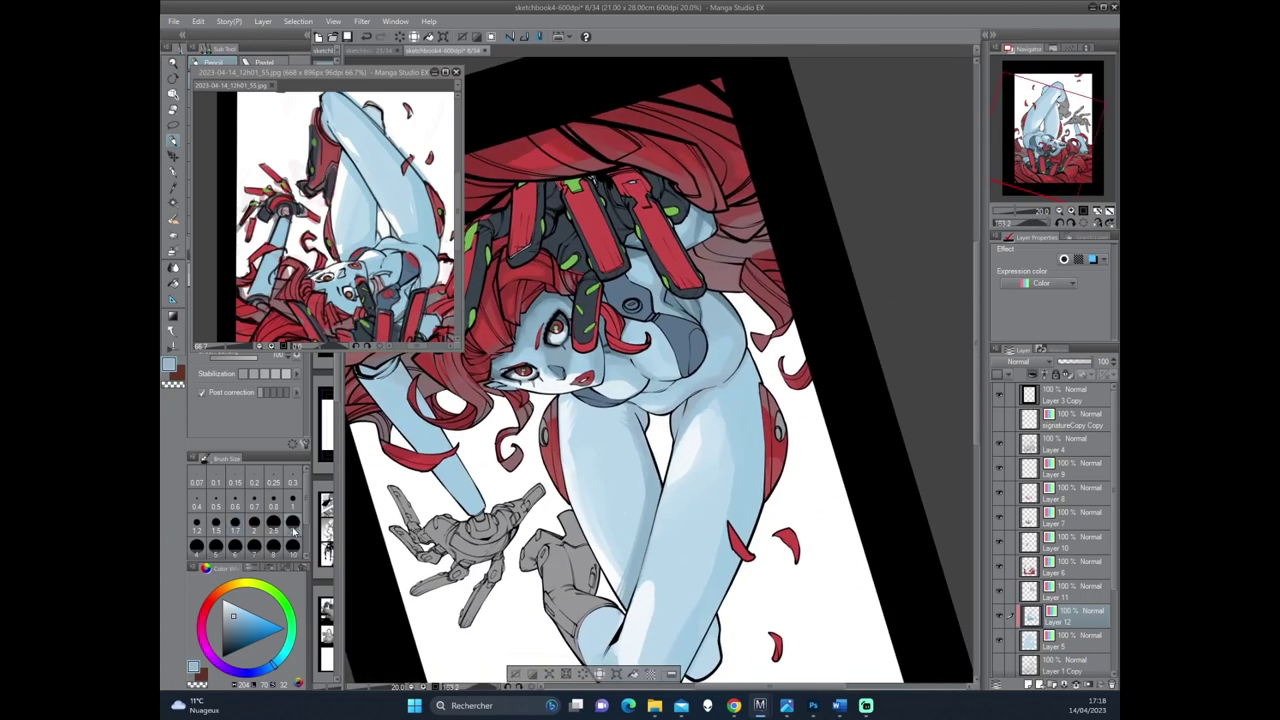
{"action": "left_click", "coordinate": [636, 426], "text": "alt"}
{"action": "left_click_drag", "start_coordinate": [645, 510], "coordinate": [622, 315]}
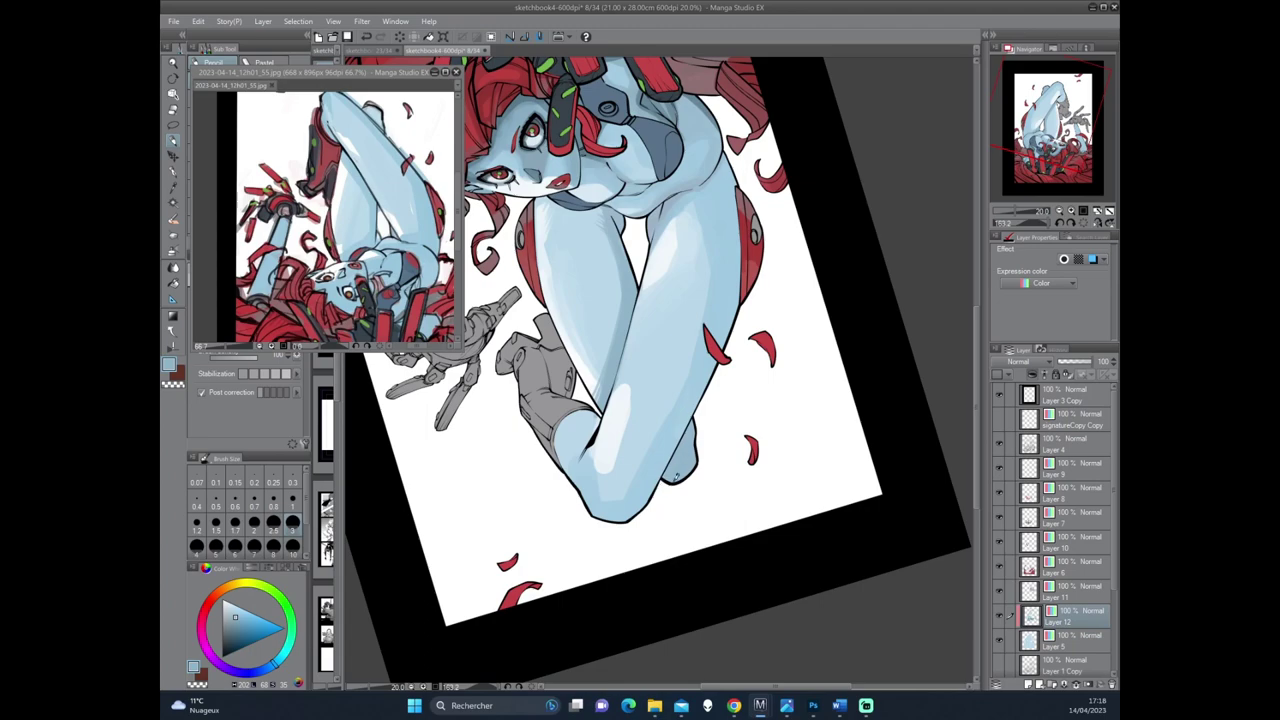
Rotate the artwork back to nearly upright with the head and upper body in view.
{"action": "mouse_move", "coordinate": [752, 330]}
{"action": "left_mouse_down"}
{"action": "mouse_move", "coordinate": [721, 485]}
{"action": "mouse_move", "coordinate": [696, 378]}
{"action": "left_mouse_up"}
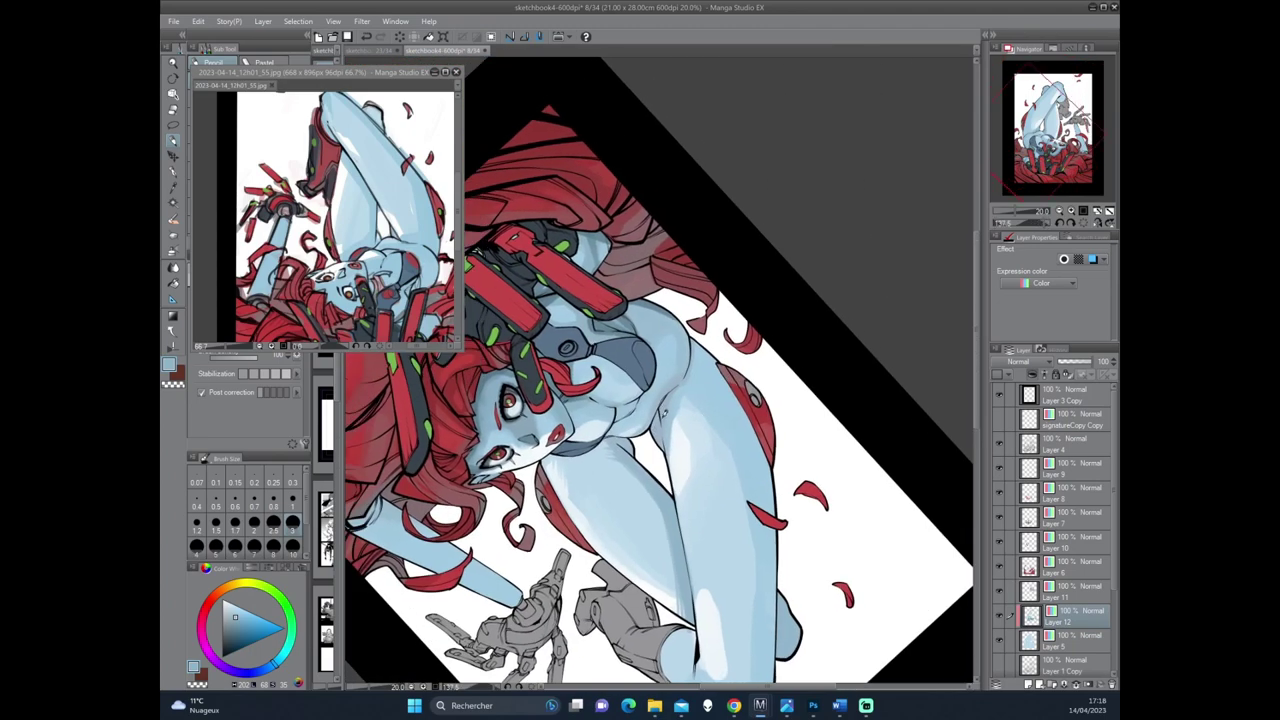
{"action": "mouse_move", "coordinate": [706, 313]}
{"action": "left_mouse_down"}
{"action": "mouse_move", "coordinate": [706, 345]}
{"action": "mouse_move", "coordinate": [634, 420]}
{"action": "left_mouse_up"}
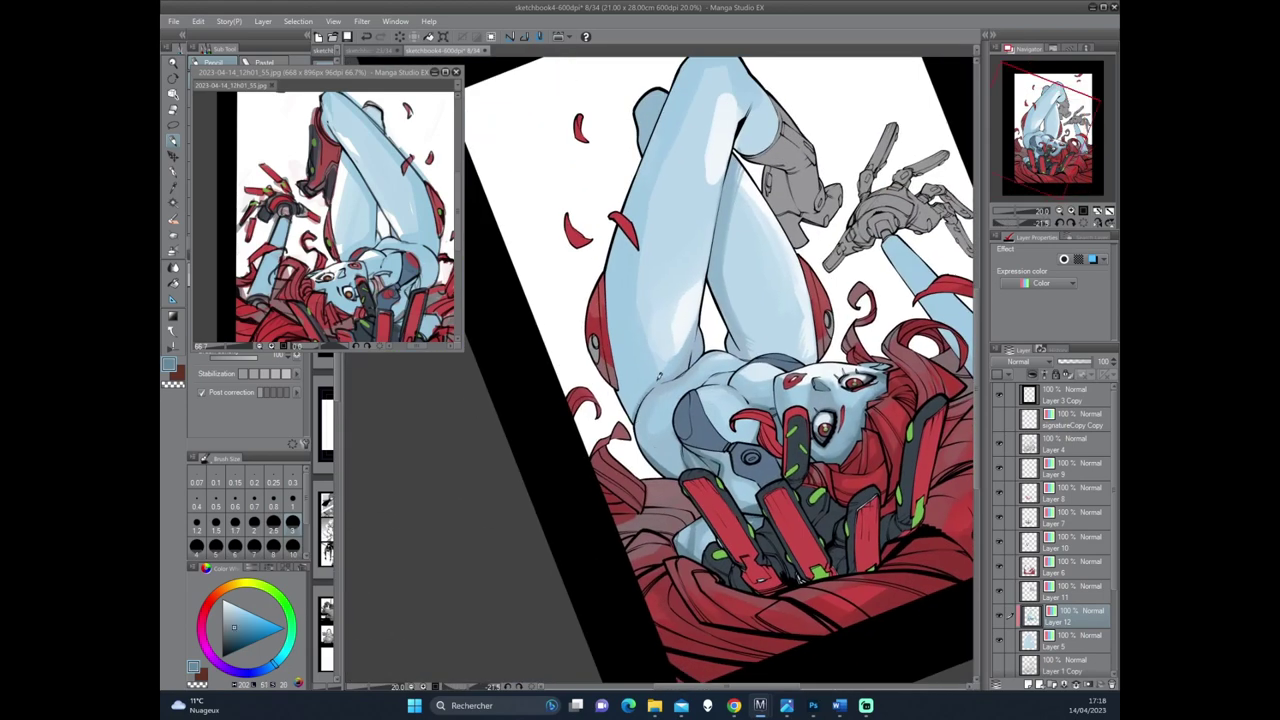
{"action": "mouse_move", "coordinate": [696, 358]}
{"action": "left_mouse_down"}
{"action": "mouse_move", "coordinate": [763, 335]}
{"action": "mouse_move", "coordinate": [752, 368]}
{"action": "left_mouse_up"}
{"action": "left_click_drag", "start_coordinate": [690, 436], "coordinate": [698, 402]}
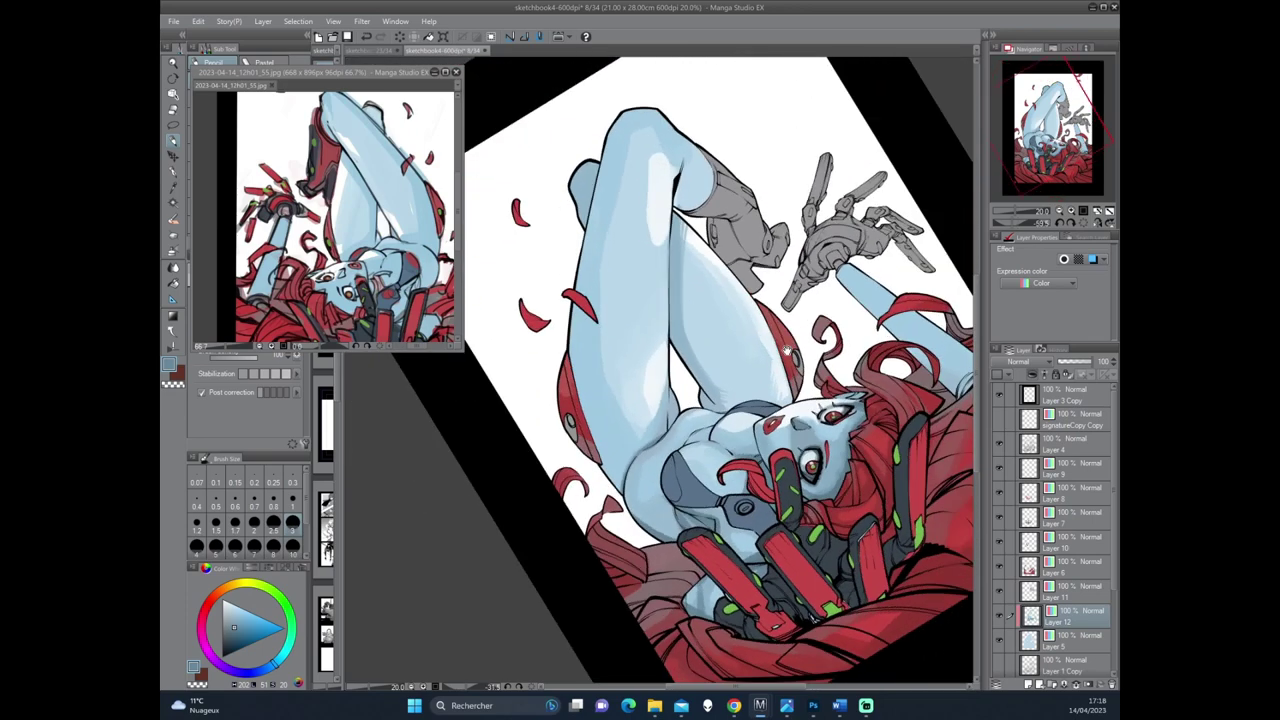
{"action": "left_click_drag", "start_coordinate": [790, 342], "coordinate": [816, 336]}
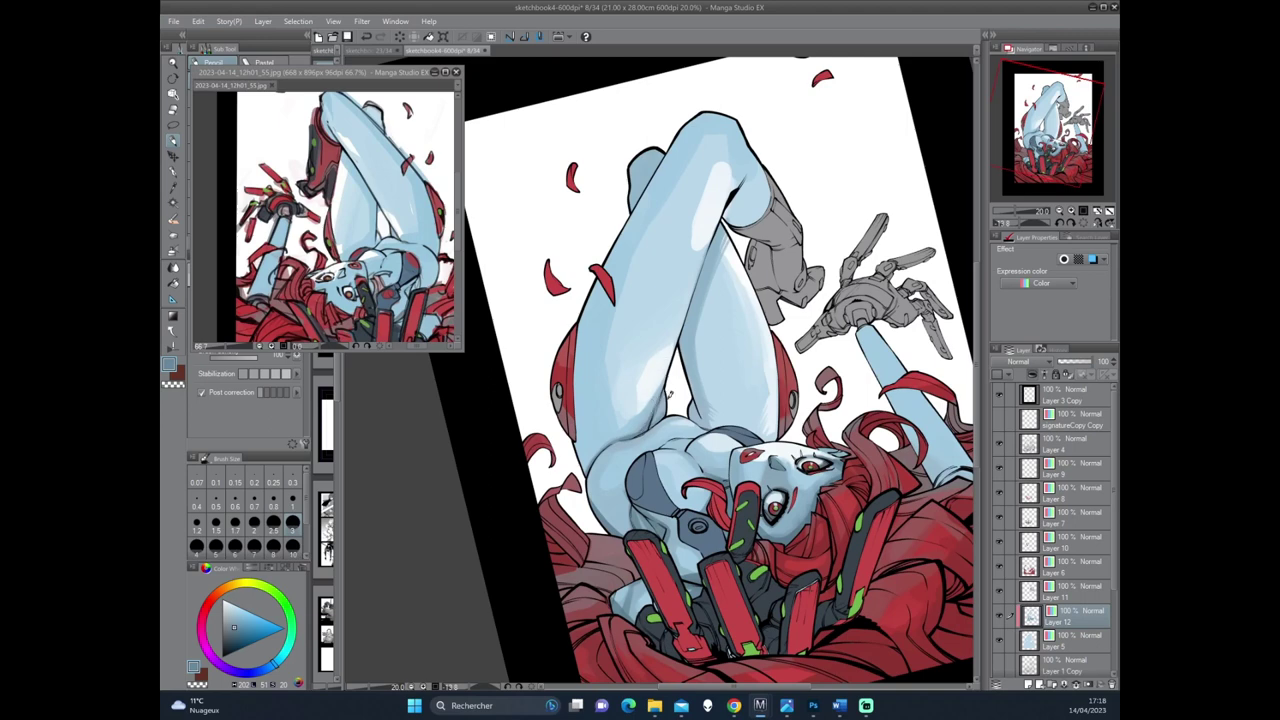
{"action": "key", "text": "minus"}
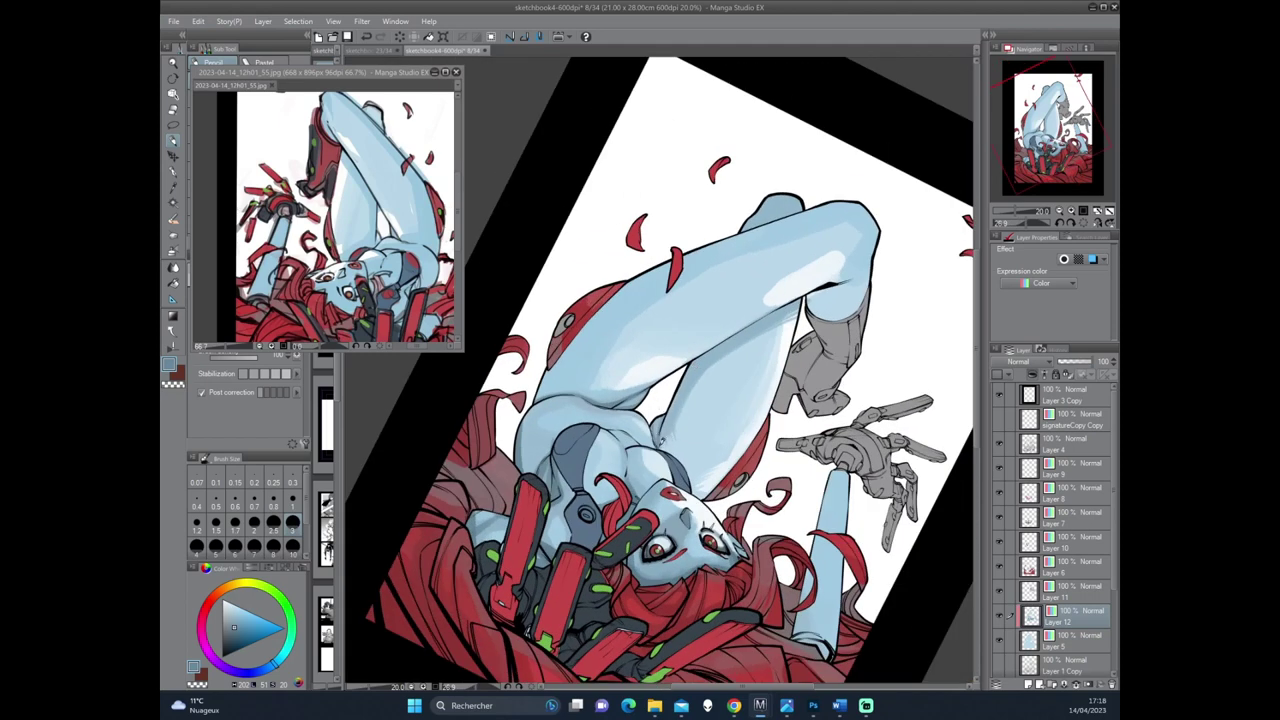
Add thin dark strokes along the inner thigh edge, then reframe the legs.
{"action": "mouse_move", "coordinate": [697, 356]}
{"action": "left_mouse_down"}
{"action": "mouse_move", "coordinate": [663, 444]}
{"action": "mouse_move", "coordinate": [775, 343]}
{"action": "mouse_move", "coordinate": [779, 413]}
{"action": "left_mouse_up"}
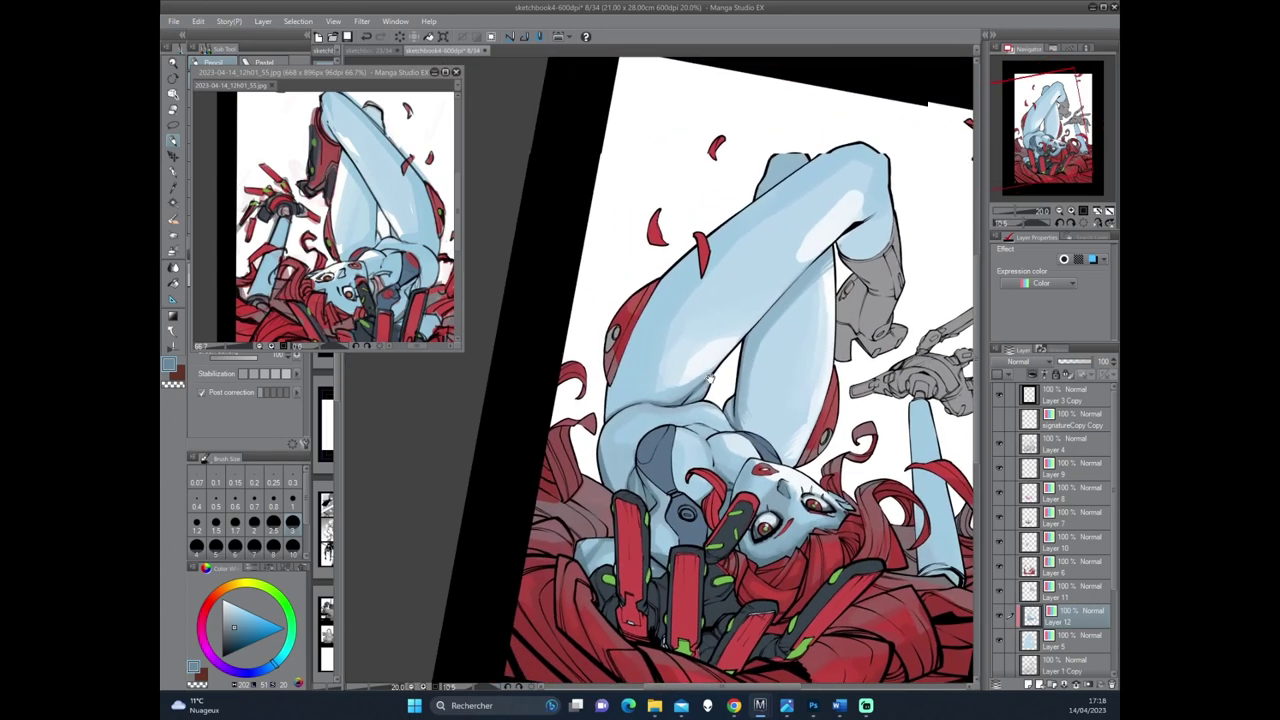
{"action": "mouse_move", "coordinate": [616, 464]}
{"action": "left_mouse_down"}
{"action": "mouse_move", "coordinate": [617, 430]}
{"action": "mouse_move", "coordinate": [690, 280]}
{"action": "mouse_move", "coordinate": [714, 335]}
{"action": "left_mouse_up"}
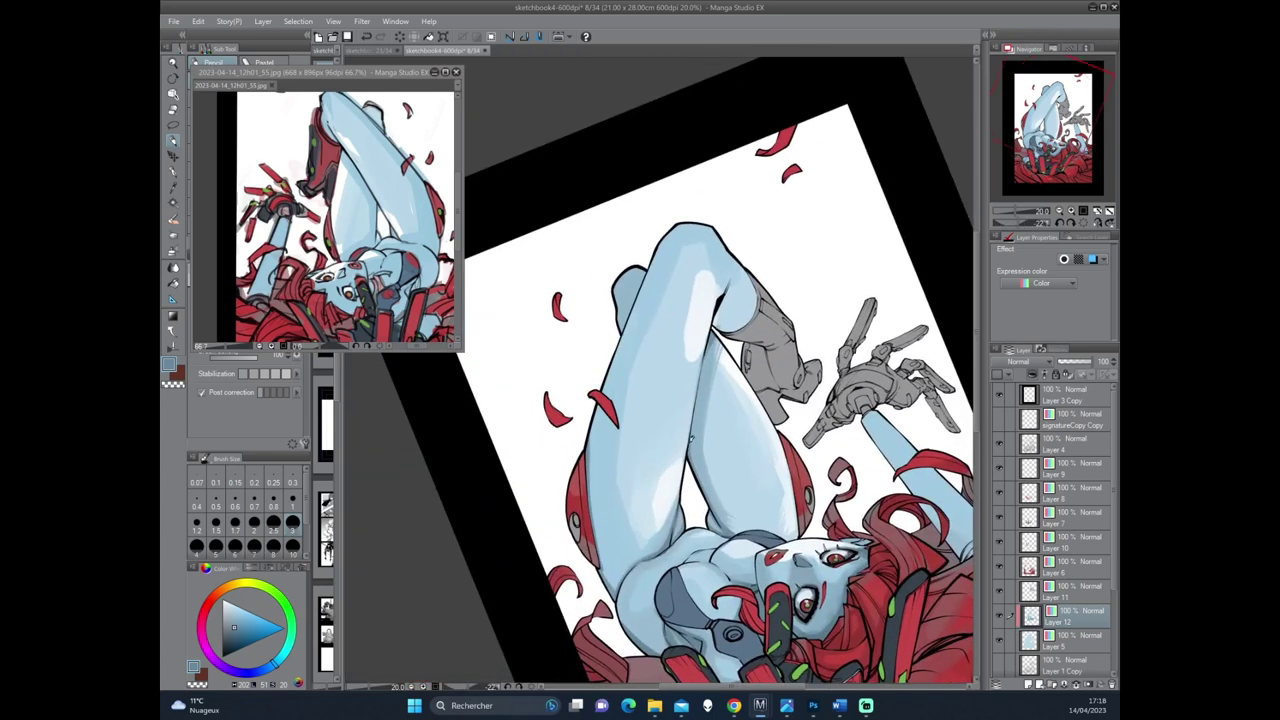
{"action": "left_click_drag", "start_coordinate": [692, 416], "coordinate": [716, 381]}
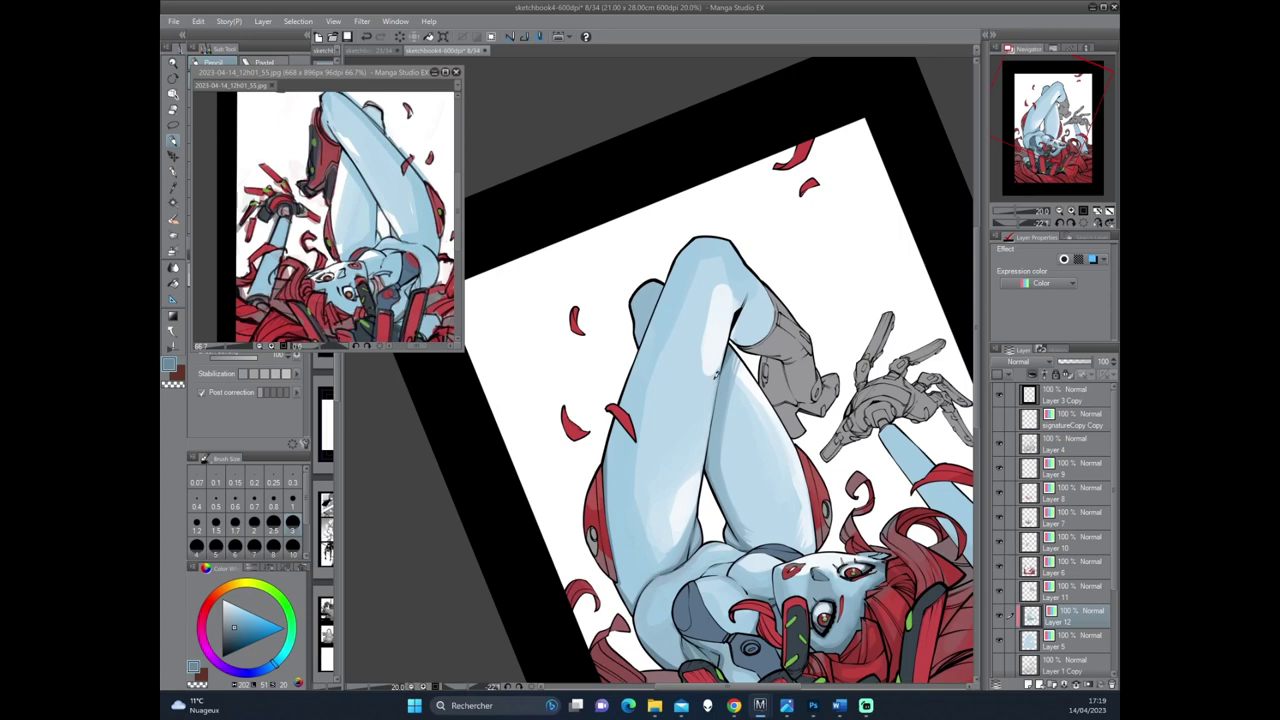
{"action": "scroll", "coordinate": [714, 377], "scroll_direction": "up", "scroll_amount": 2}
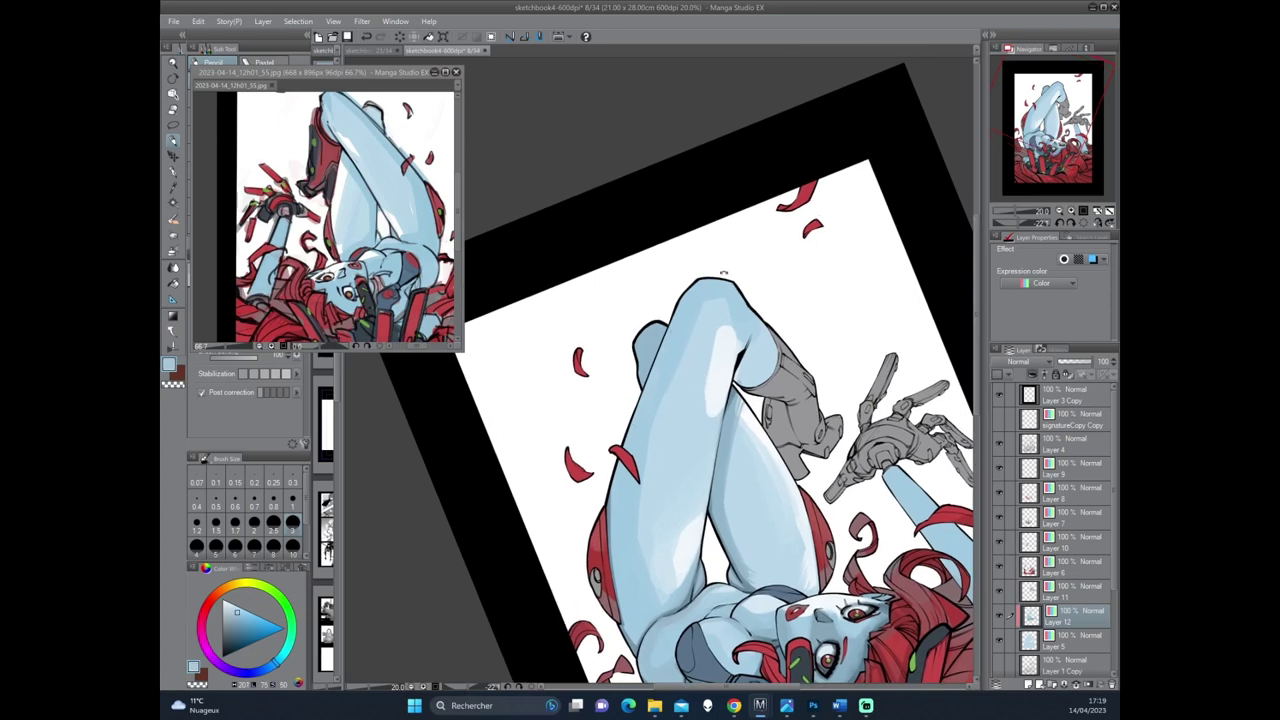
{"action": "left_click_drag", "start_coordinate": [723, 272], "coordinate": [684, 430]}
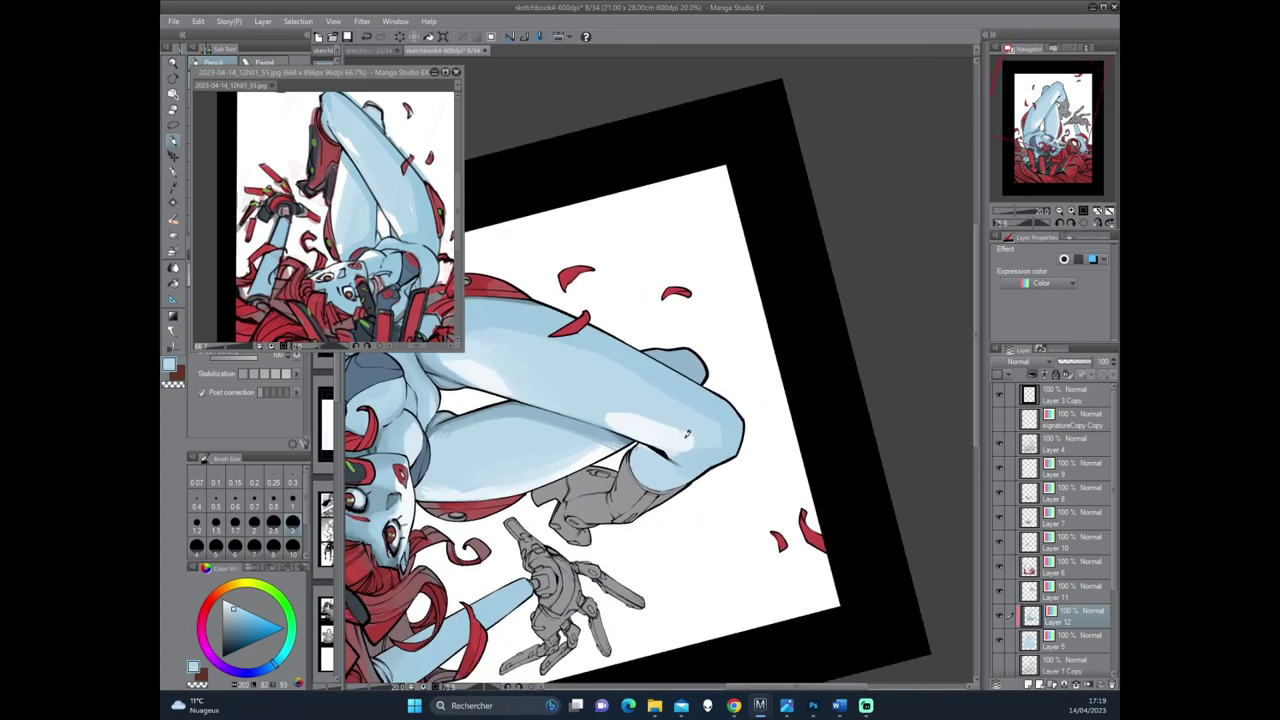
Sample a darker skin blue from the artwork and zoom out to 12.5%.
{"action": "left_click", "coordinate": [718, 416], "text": "alt"}
{"action": "left_click_drag", "start_coordinate": [727, 423], "coordinate": [733, 377]}
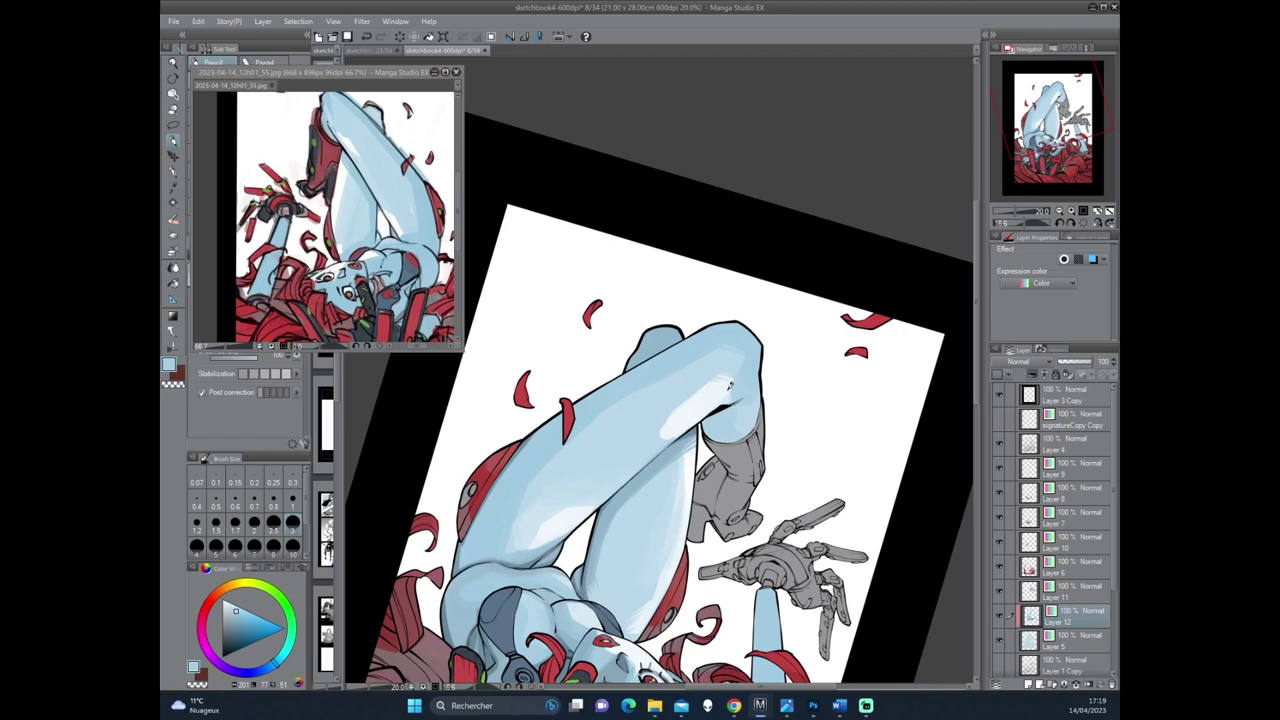
{"action": "left_click_drag", "start_coordinate": [700, 420], "coordinate": [719, 368]}
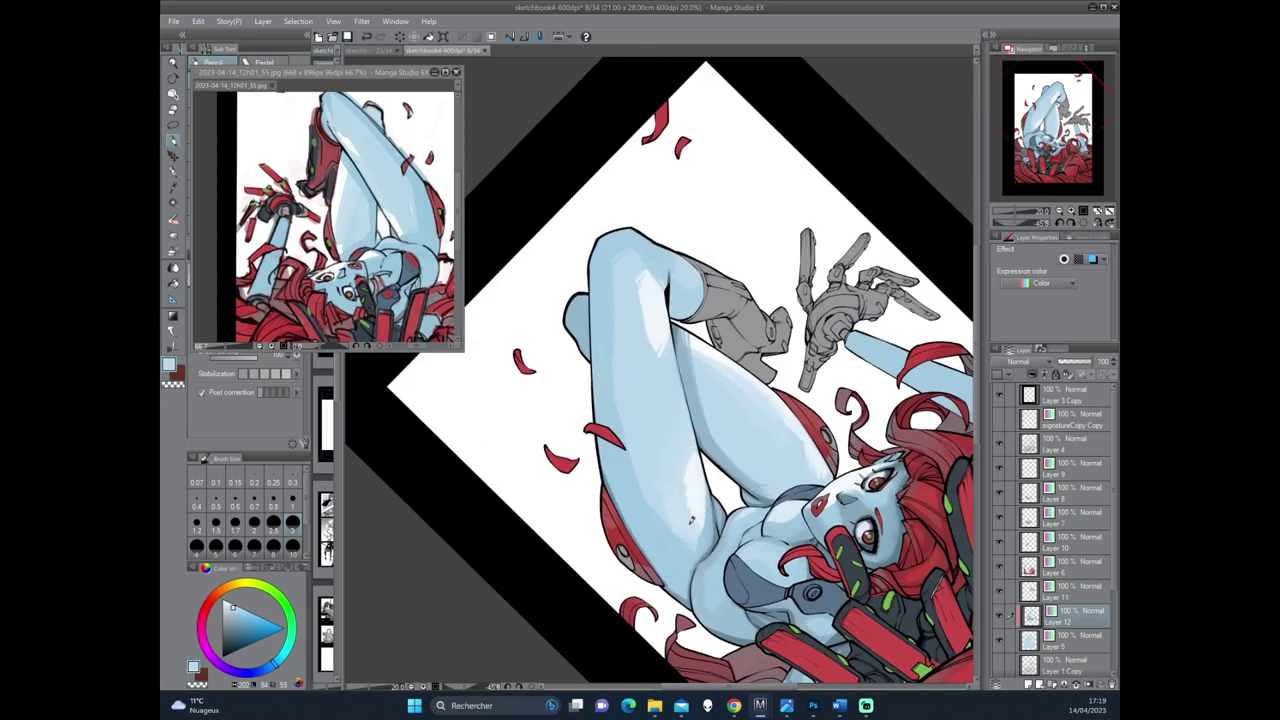
{"action": "left_click_drag", "start_coordinate": [719, 368], "coordinate": [753, 358]}
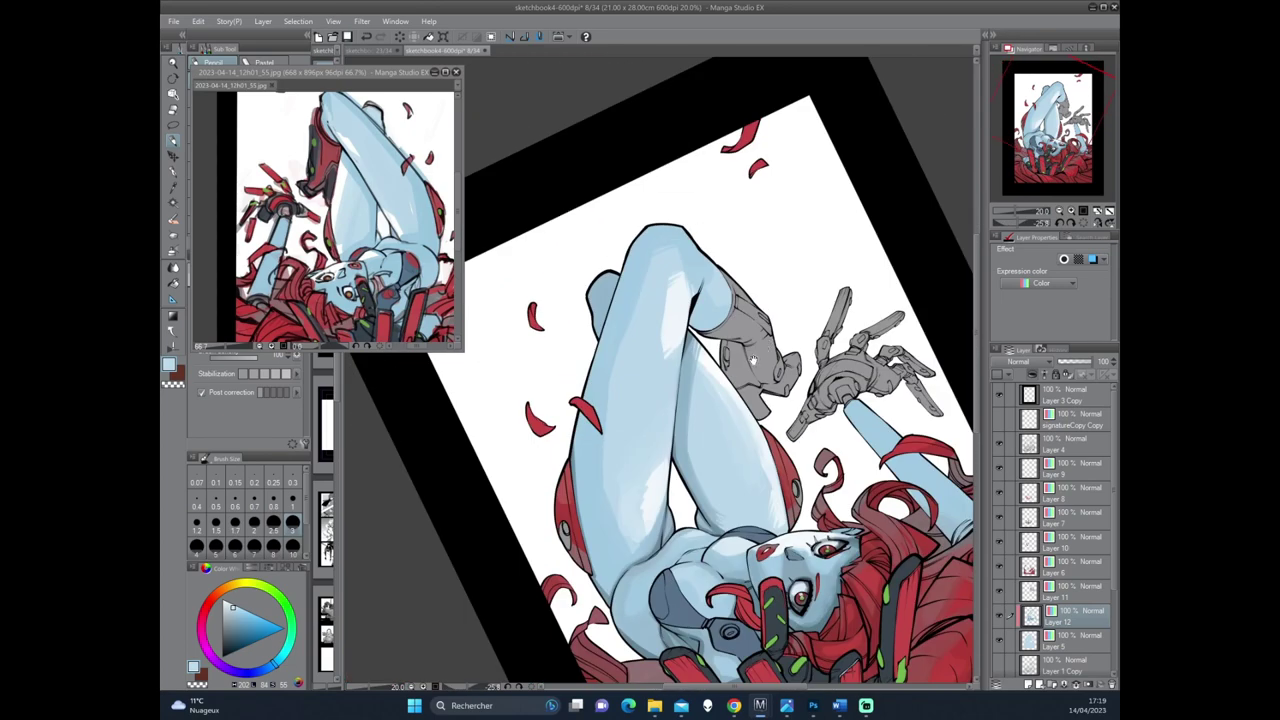
{"action": "left_click", "coordinate": [686, 366], "text": "alt"}
{"action": "scroll", "coordinate": [686, 408], "scroll_direction": "down", "scroll_amount": 1}
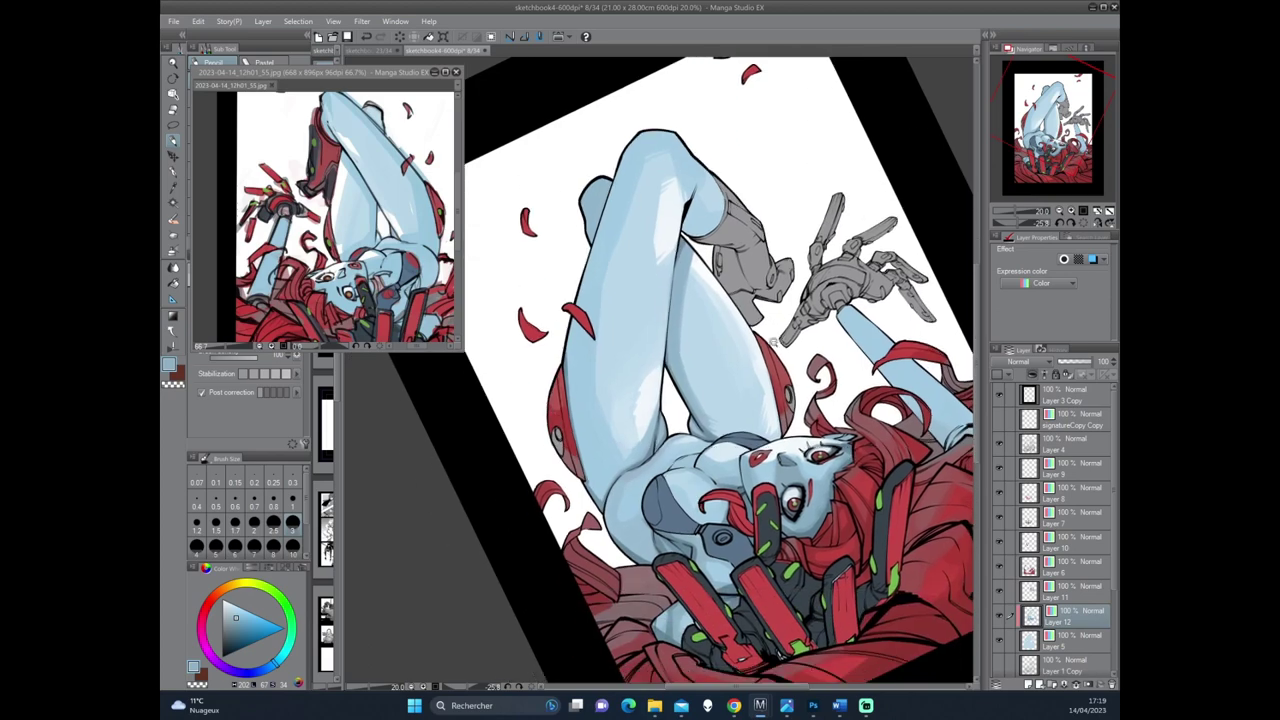
{"action": "scroll", "coordinate": [785, 352], "scroll_direction": "down", "scroll_amount": 2}
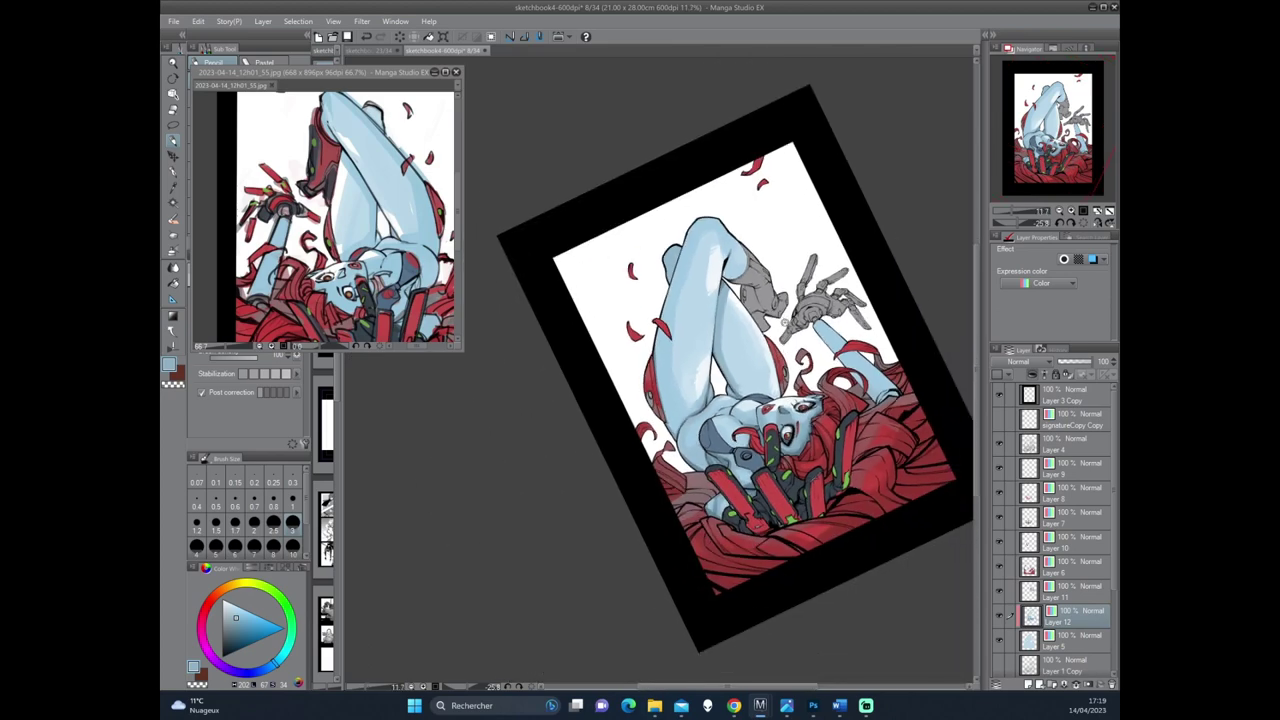
Zoom in to 20% and ink a darker line along the upper knee's left edge.
{"action": "scroll", "coordinate": [787, 318], "scroll_direction": "up", "scroll_amount": 1}
{"action": "scroll", "coordinate": [787, 318], "scroll_direction": "up", "scroll_amount": 1}
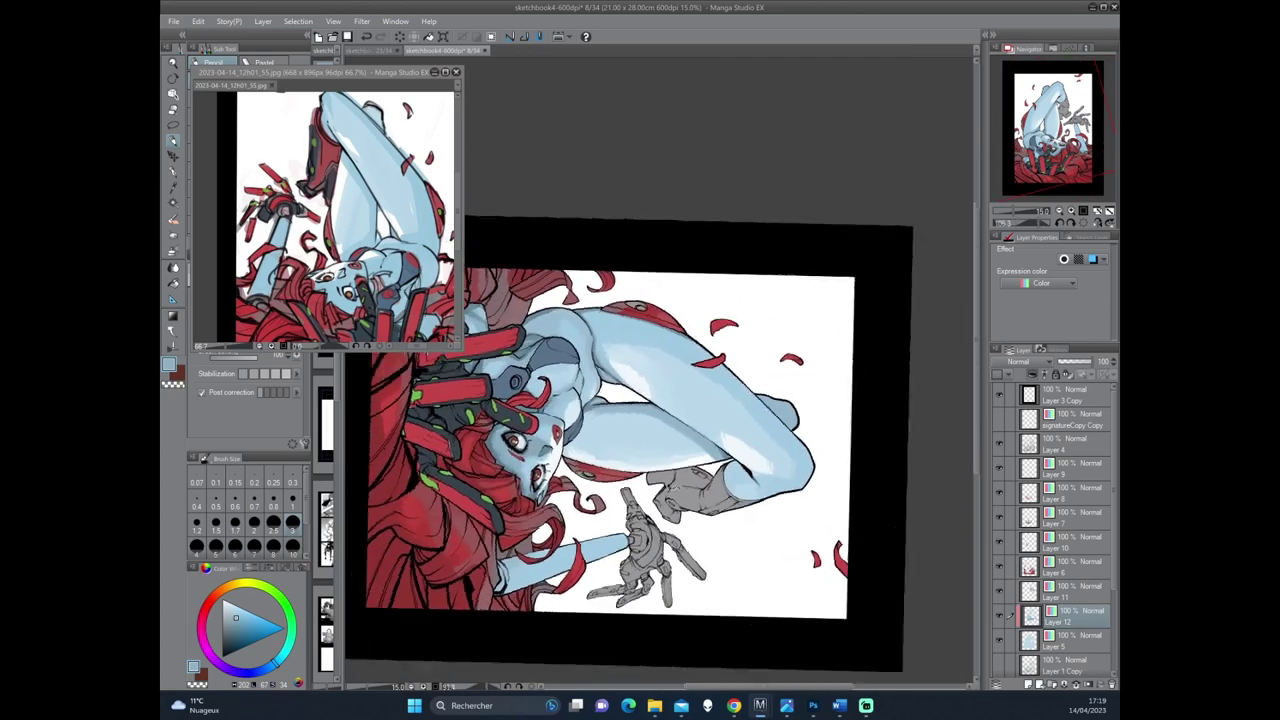
{"action": "left_click_drag", "start_coordinate": [688, 400], "coordinate": [760, 330]}
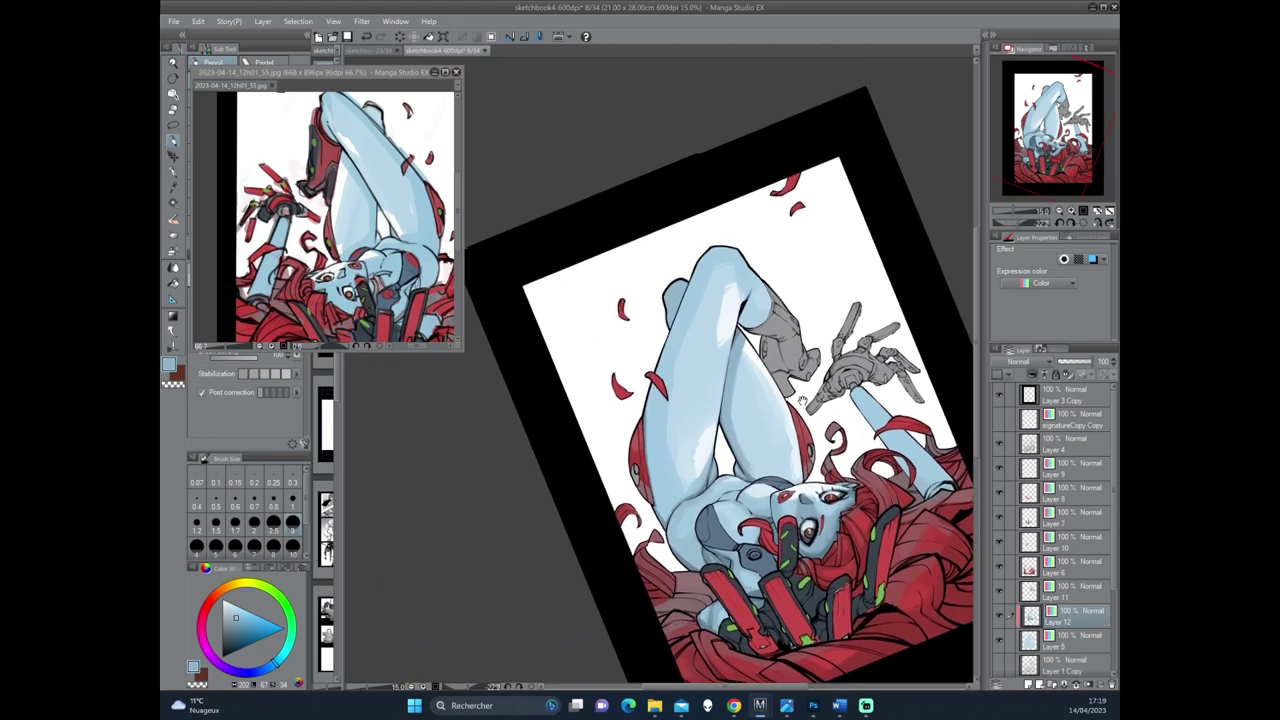
{"action": "left_click_drag", "start_coordinate": [770, 336], "coordinate": [798, 406]}
{"action": "key", "text": "ctrl+plus"}
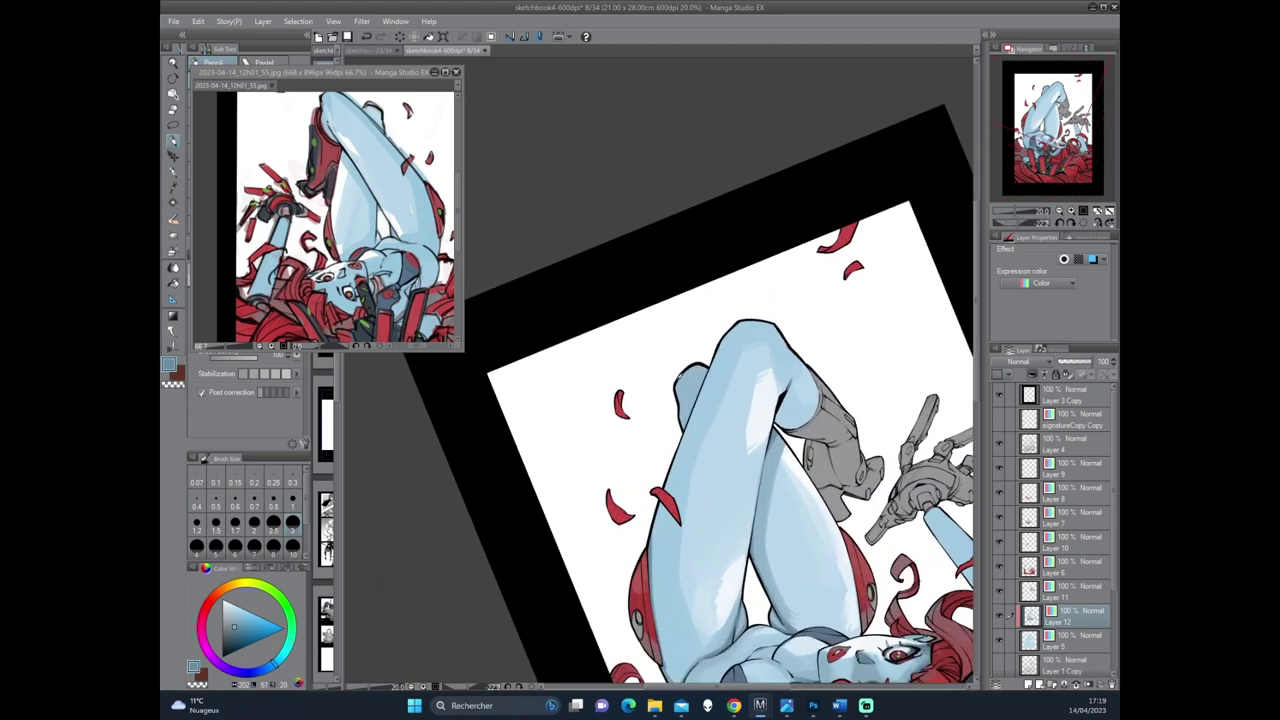
{"action": "left_click_drag", "start_coordinate": [682, 428], "coordinate": [703, 375]}
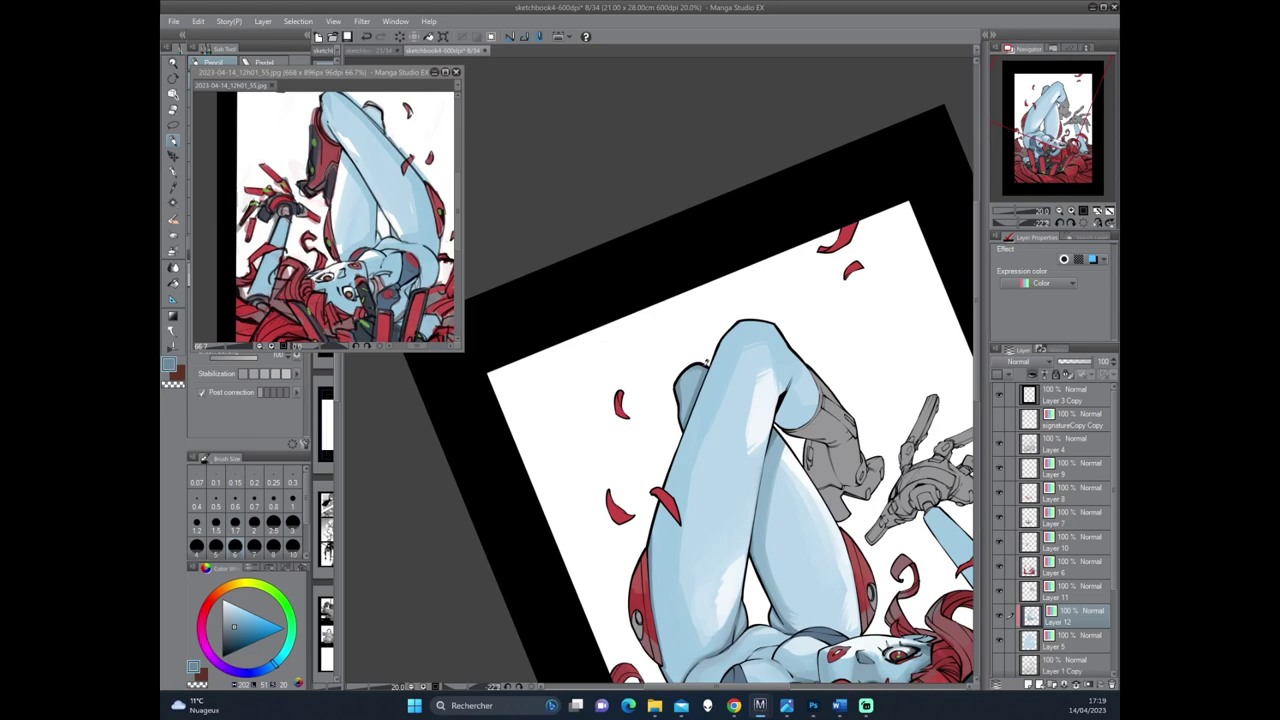
{"action": "left_click_drag", "start_coordinate": [689, 389], "coordinate": [681, 419]}
Reframe the figure near upright and eyedrop light blue-grey skin tones from the artwork.
{"action": "left_click_drag", "start_coordinate": [756, 284], "coordinate": [681, 489]}
{"action": "mouse_move", "coordinate": [743, 351]}
{"action": "left_mouse_down"}
{"action": "mouse_move", "coordinate": [694, 534]}
{"action": "mouse_move", "coordinate": [722, 337]}
{"action": "left_mouse_up"}
{"action": "scroll", "coordinate": [707, 404], "scroll_direction": "down", "scroll_amount": 2}
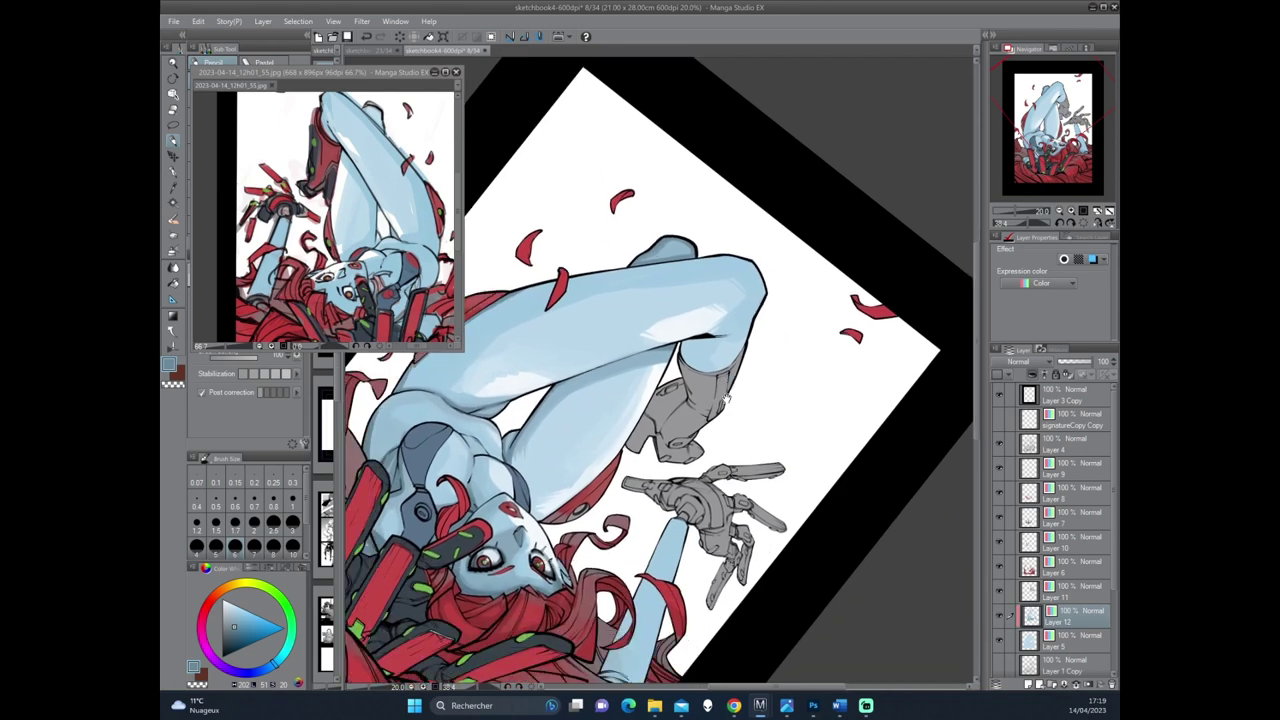
{"action": "scroll", "coordinate": [707, 404], "scroll_direction": "down", "scroll_amount": 1}
{"action": "scroll", "coordinate": [732, 313], "scroll_direction": "up", "scroll_amount": 3}
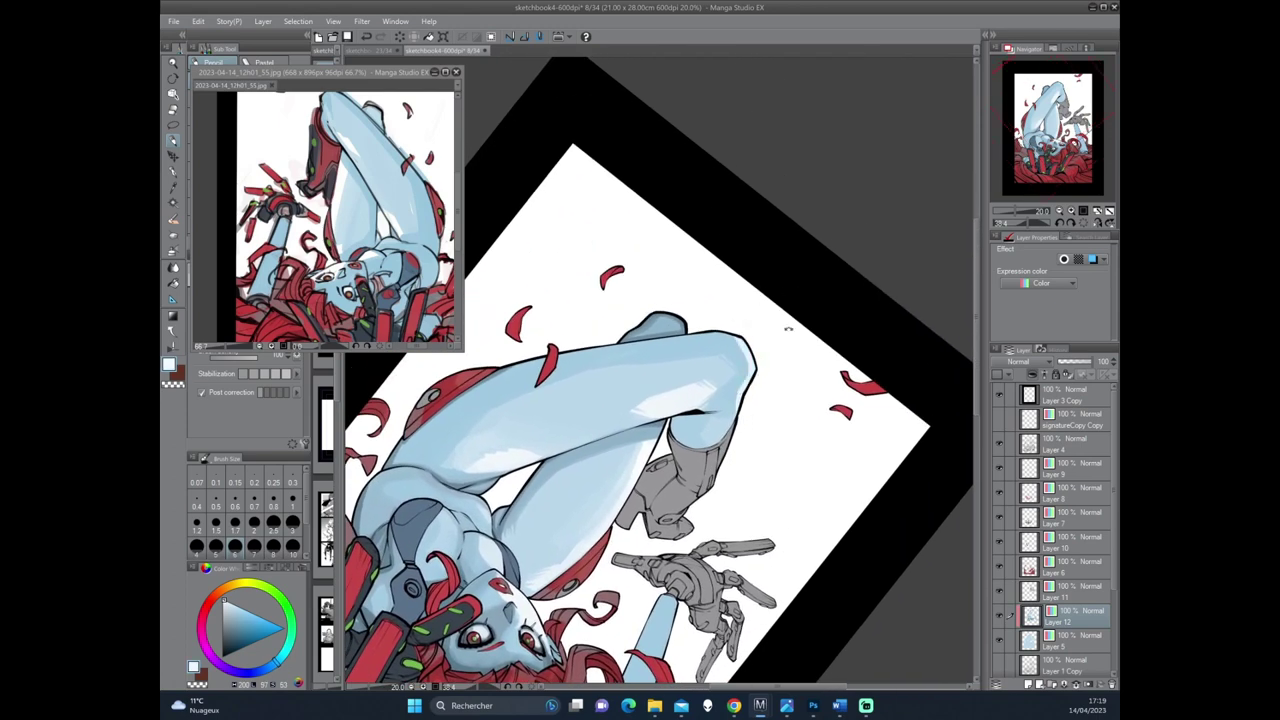
{"action": "mouse_move", "coordinate": [787, 328]}
{"action": "left_mouse_down"}
{"action": "mouse_move", "coordinate": [742, 390]}
{"action": "mouse_move", "coordinate": [724, 345]}
{"action": "left_mouse_up"}
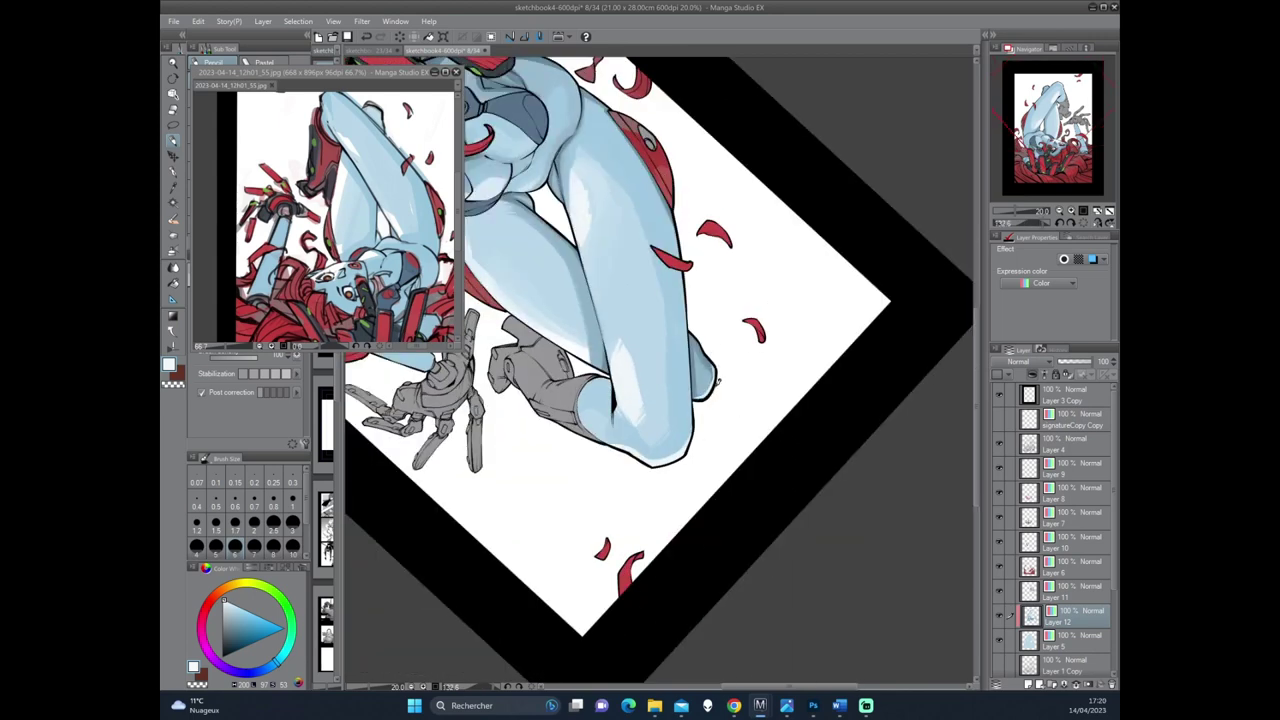
{"action": "mouse_move", "coordinate": [705, 459]}
{"action": "left_mouse_down"}
{"action": "mouse_move", "coordinate": [814, 214]}
{"action": "mouse_move", "coordinate": [880, 290]}
{"action": "mouse_move", "coordinate": [724, 406]}
{"action": "left_mouse_up"}
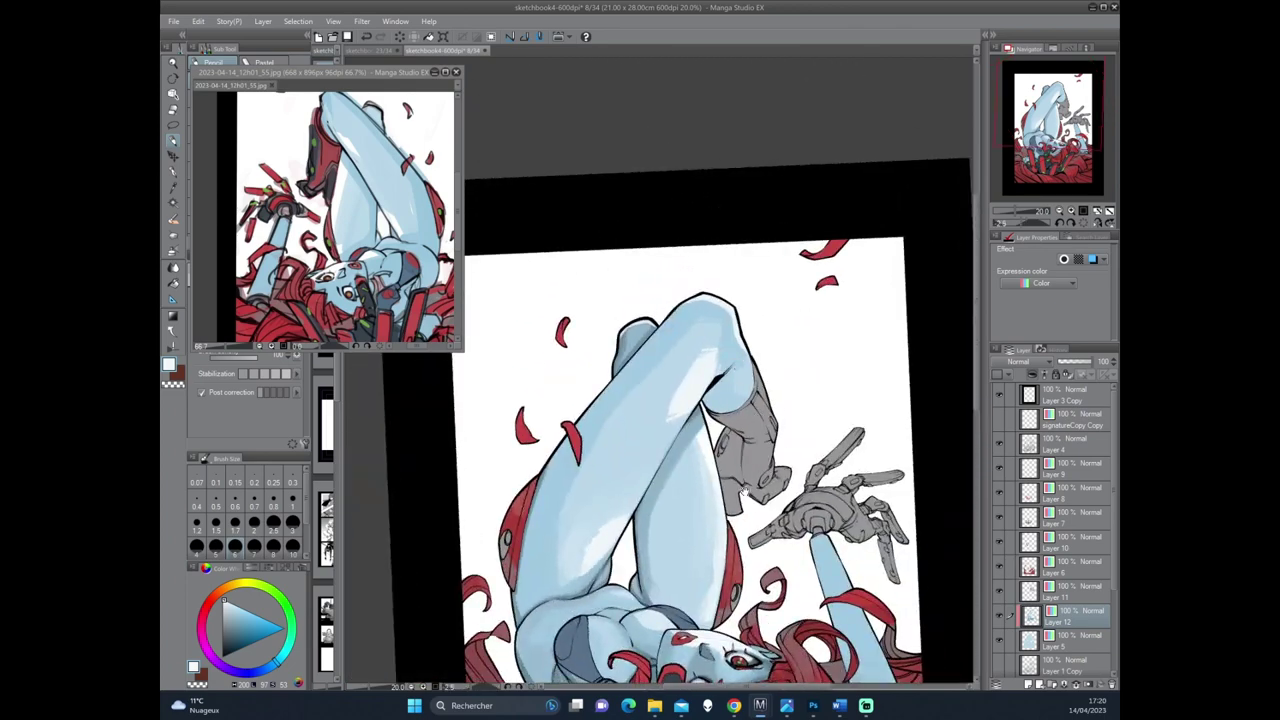
{"action": "scroll", "coordinate": [797, 352], "scroll_direction": "up", "scroll_amount": 2}
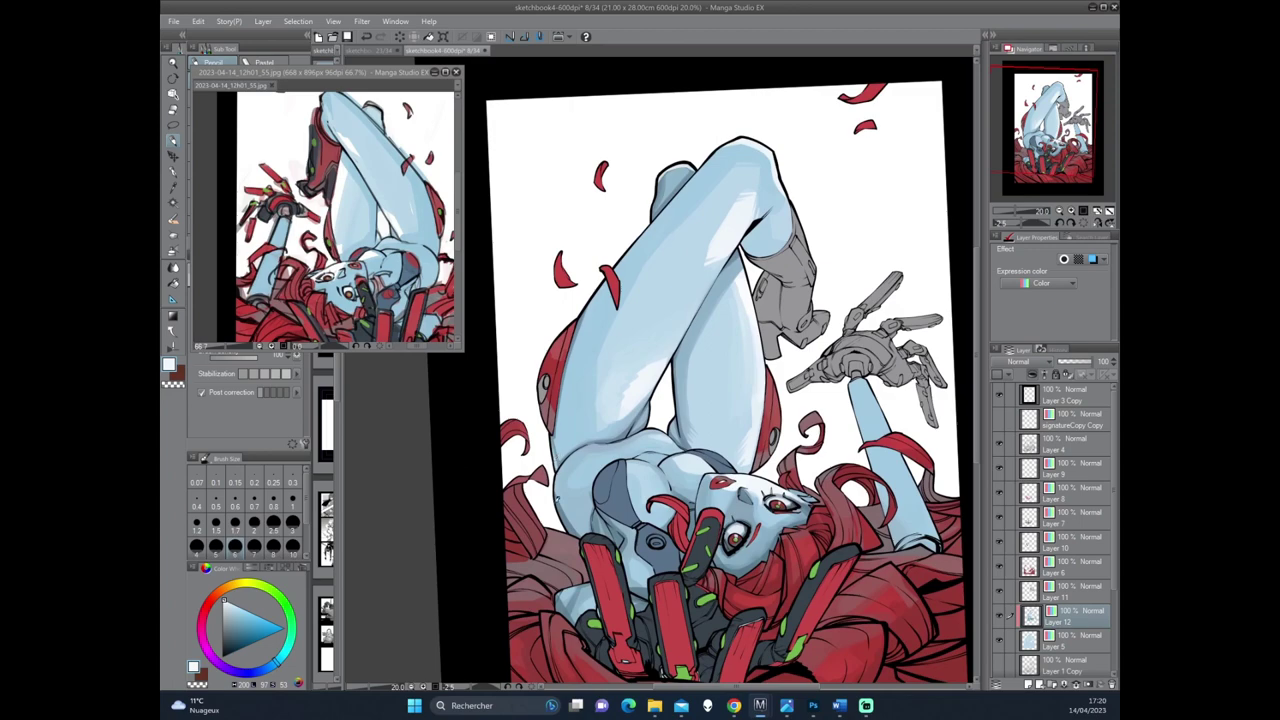
{"action": "mouse_move", "coordinate": [589, 560]}
{"action": "left_mouse_down"}
{"action": "mouse_move", "coordinate": [740, 340]}
{"action": "mouse_move", "coordinate": [591, 466]}
{"action": "left_mouse_up"}
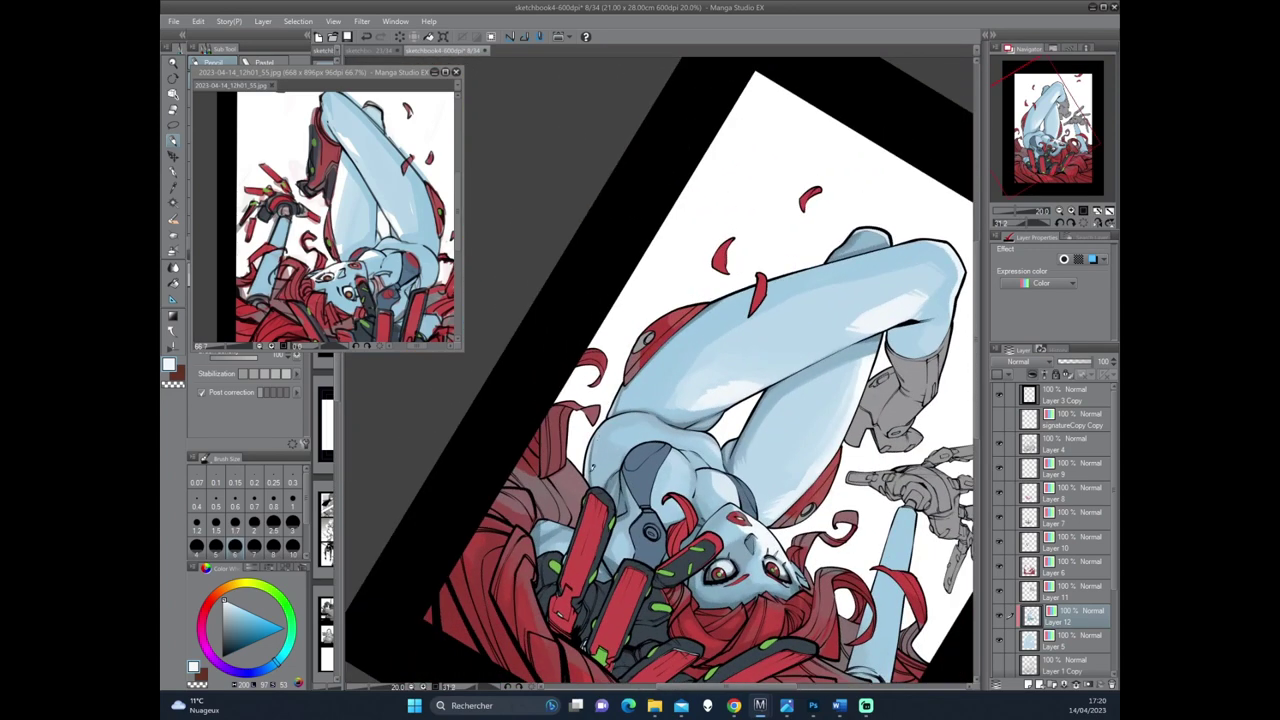
{"action": "left_click", "coordinate": [597, 456], "text": "alt"}
{"action": "left_click", "coordinate": [591, 460], "text": "alt"}
Toggle layer visibility to hide the grey chest shading.
{"action": "mouse_move", "coordinate": [660, 420]}
{"action": "left_mouse_down"}
{"action": "mouse_move", "coordinate": [743, 407]}
{"action": "mouse_move", "coordinate": [765, 311]}
{"action": "mouse_move", "coordinate": [757, 400]}
{"action": "mouse_move", "coordinate": [730, 445]}
{"action": "left_mouse_up"}
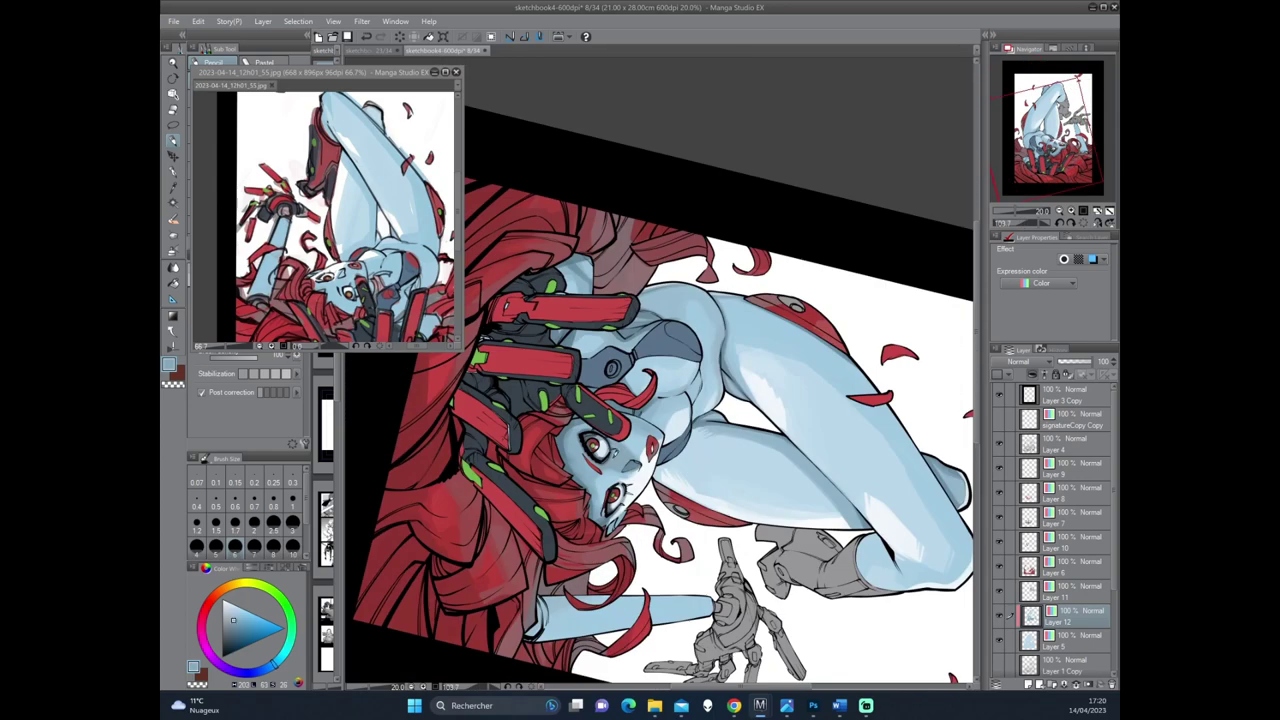
{"action": "left_click", "coordinate": [998, 592]}
{"action": "left_click", "coordinate": [998, 592]}
{"action": "left_click", "coordinate": [998, 543]}
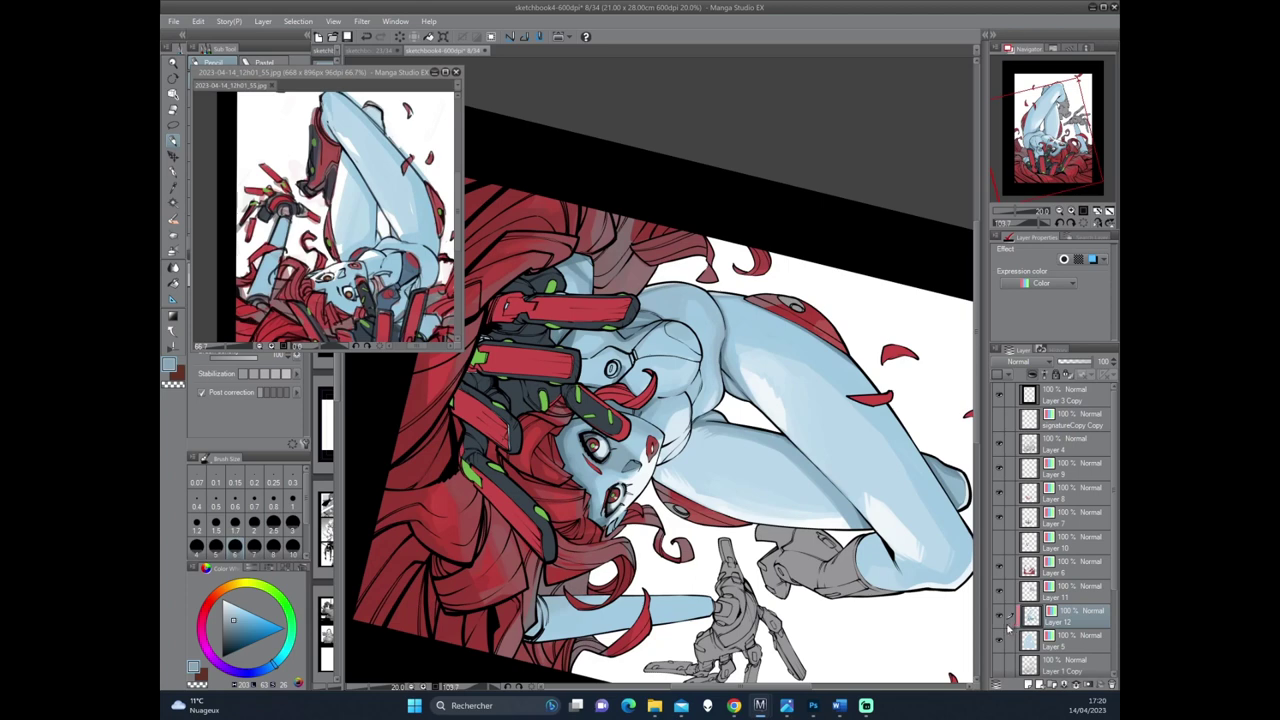
Remove Layer 12, restore Layer 10's chest shading, and add a new raster layer above Layer 10.
{"action": "key", "text": "ctrl+e"}
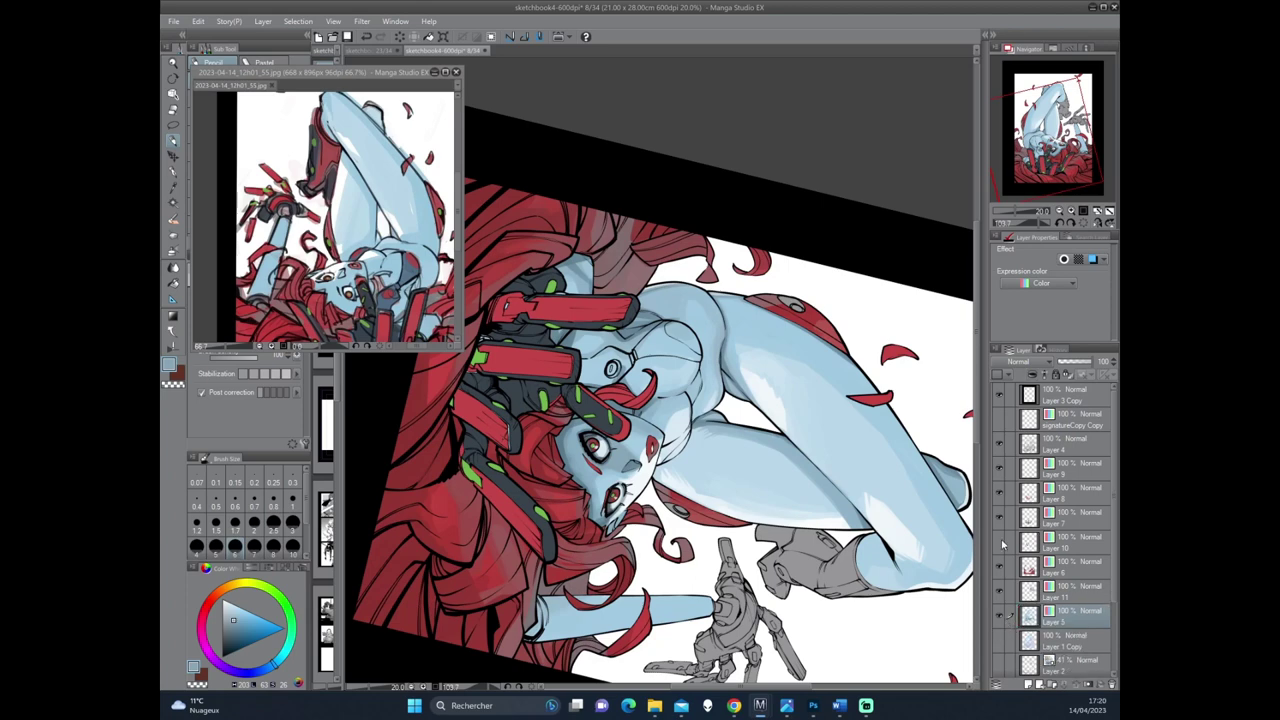
{"action": "left_click", "coordinate": [999, 541]}
{"action": "left_click", "coordinate": [1000, 541]}
{"action": "left_click", "coordinate": [1000, 541]}
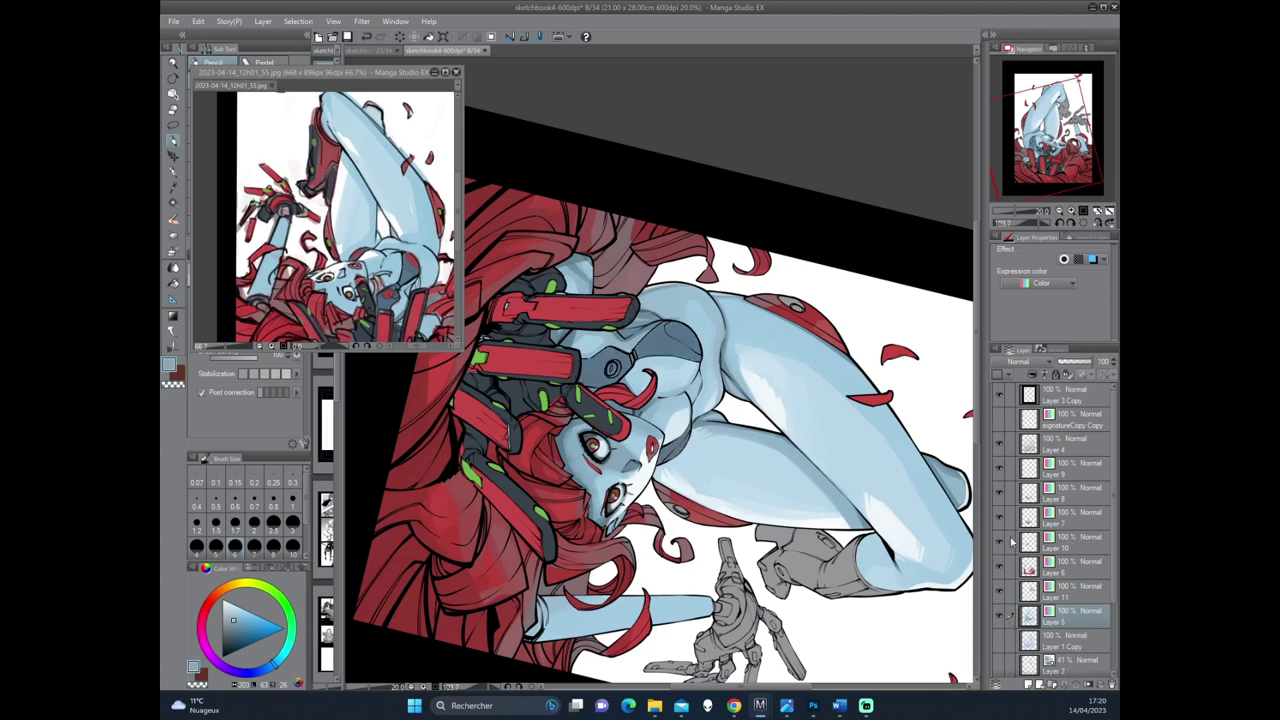
{"action": "left_click", "coordinate": [1072, 542]}
{"action": "left_click", "coordinate": [1028, 686]}
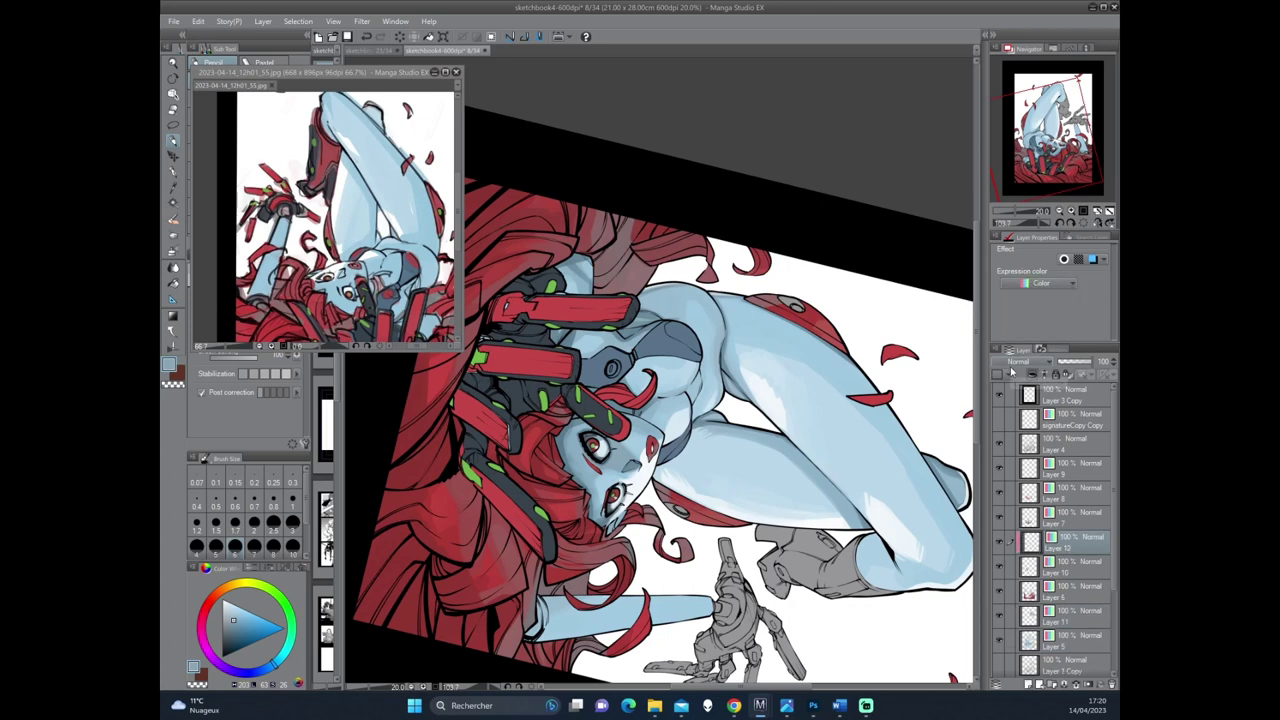
{"action": "left_click_drag", "start_coordinate": [704, 294], "coordinate": [730, 420]}
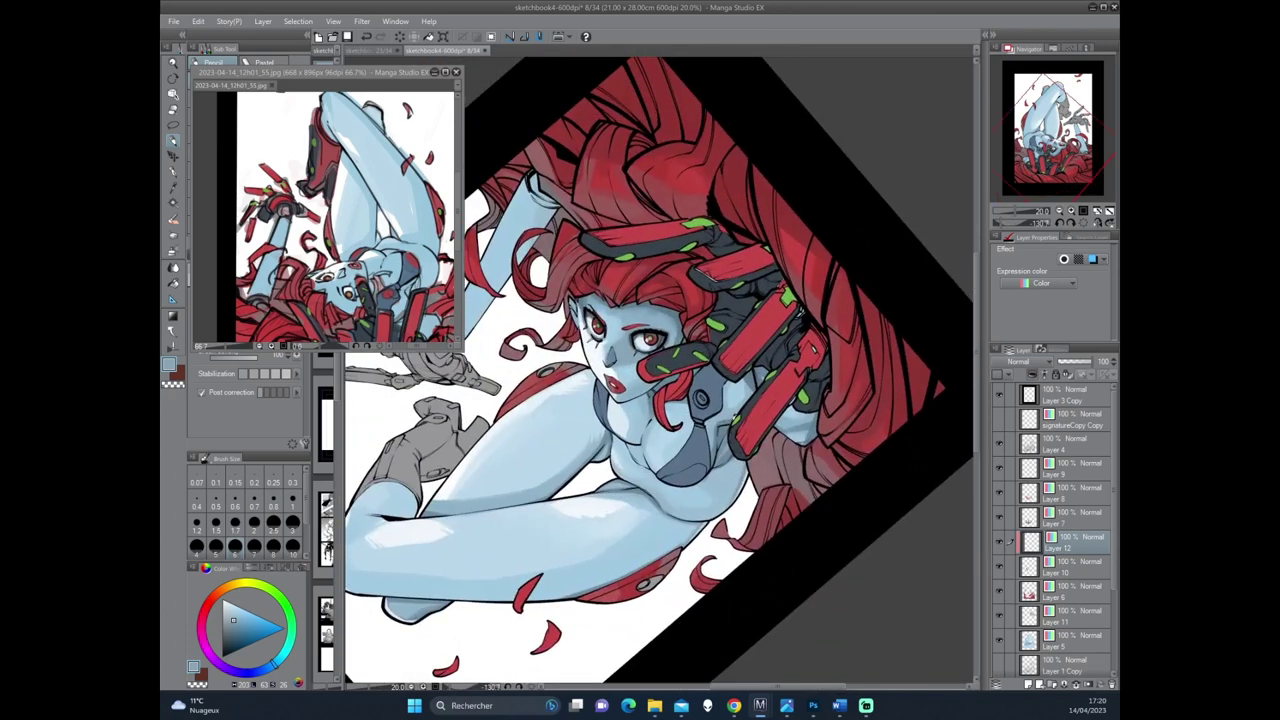
Reset the page rotation and flip the view horizontally to review the composition.
{"action": "left_click_drag", "start_coordinate": [788, 365], "coordinate": [782, 387]}
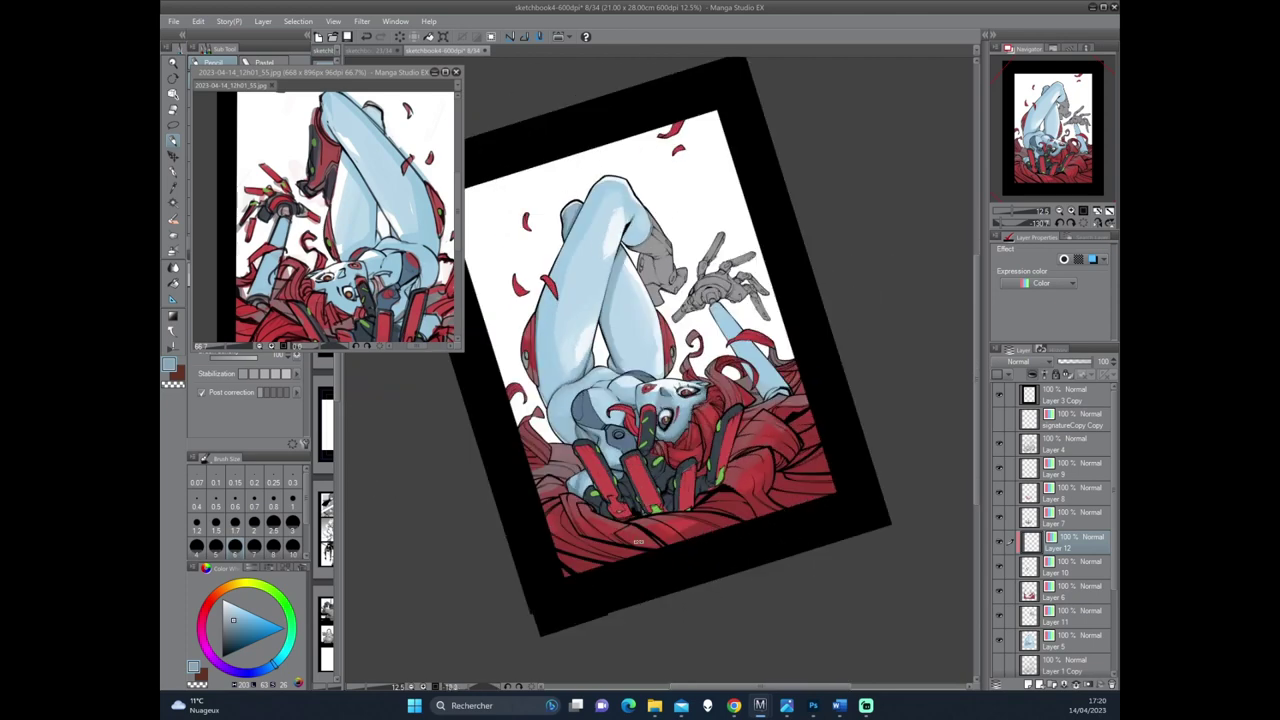
{"action": "key", "text": "ctrl+shift+r"}
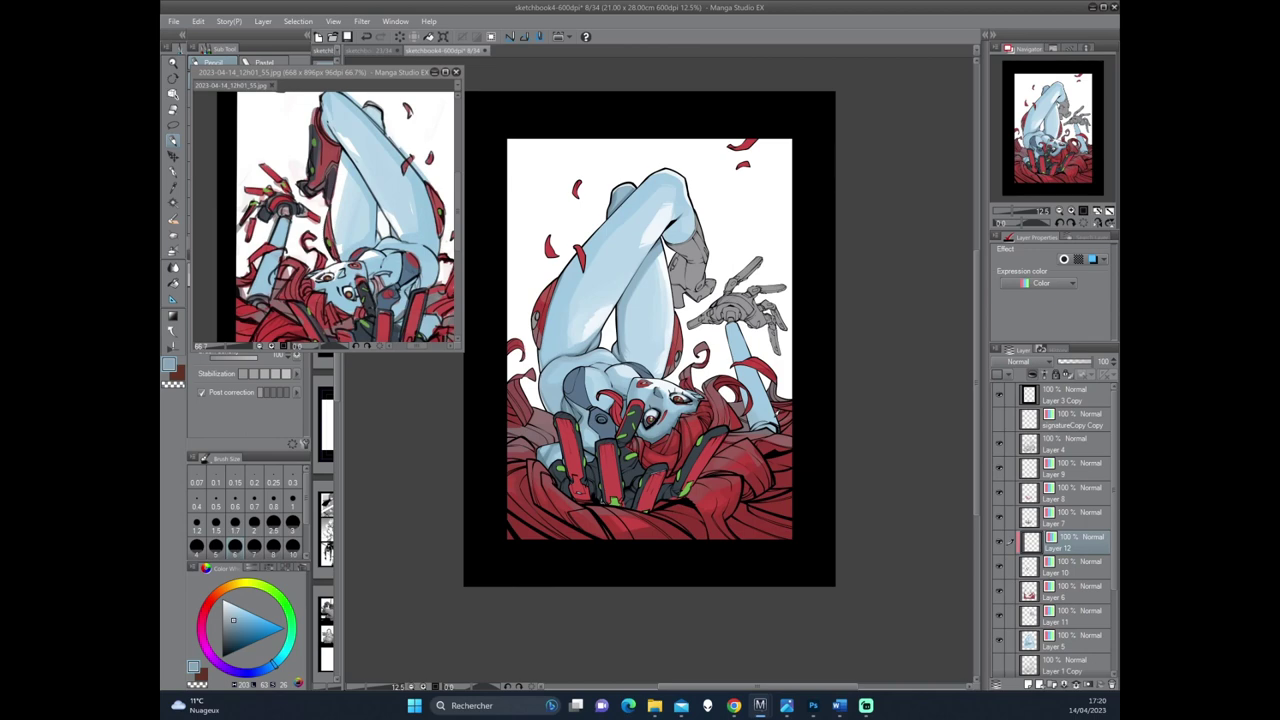
{"action": "key", "text": "h"}
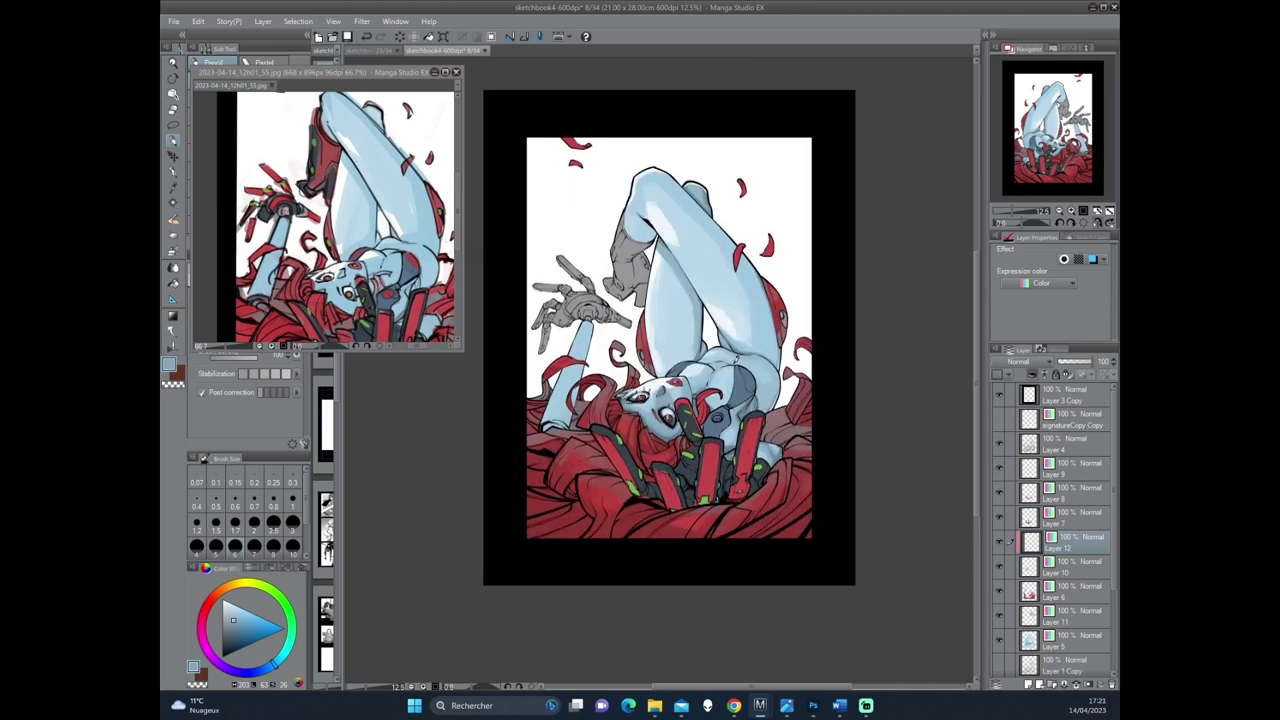
{"action": "left_click_drag", "start_coordinate": [778, 290], "coordinate": [769, 335]}
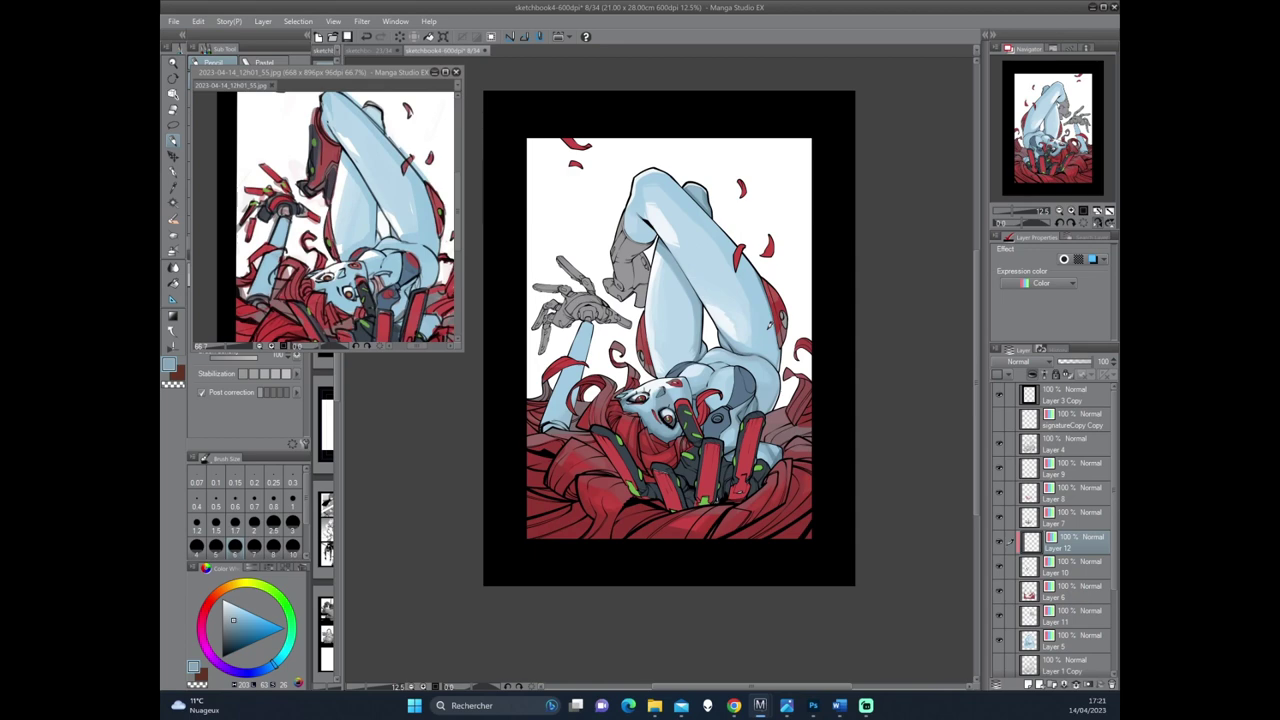
Switch painting tools and try lighter and darker painting colours.
{"action": "scroll", "coordinate": [766, 329], "scroll_direction": "up", "scroll_amount": 2}
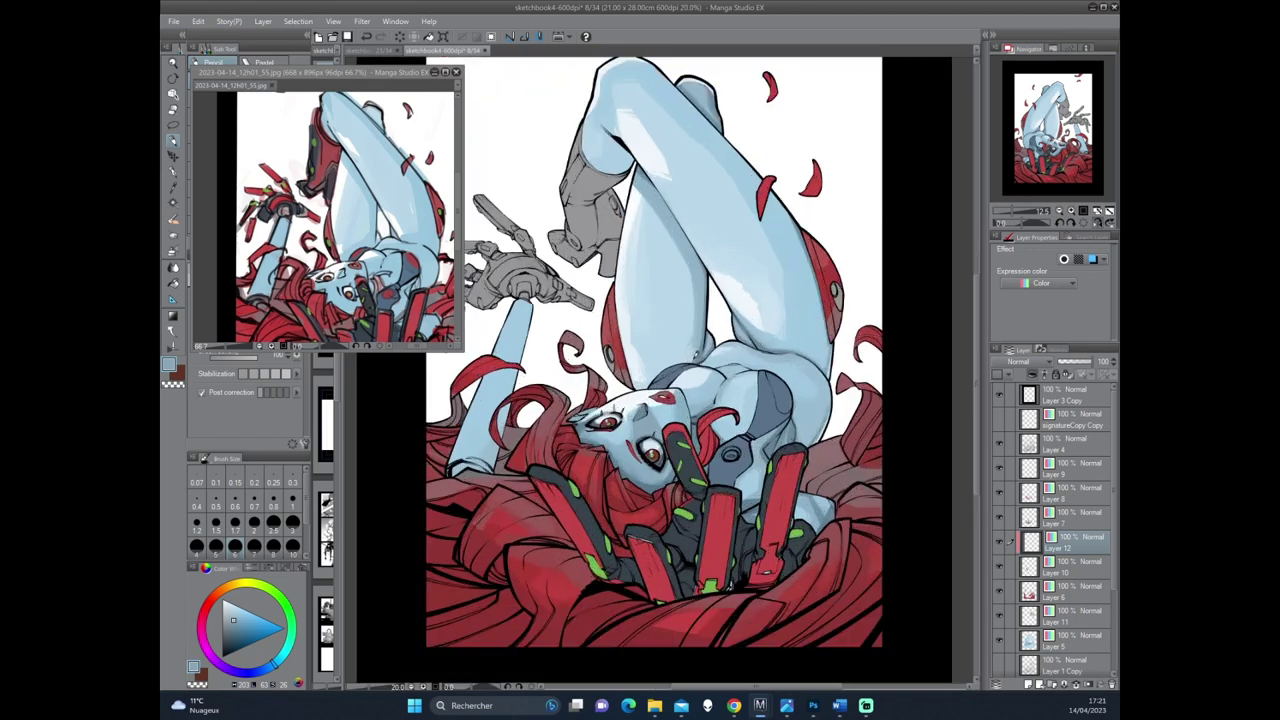
{"action": "left_click", "coordinate": [173, 219]}
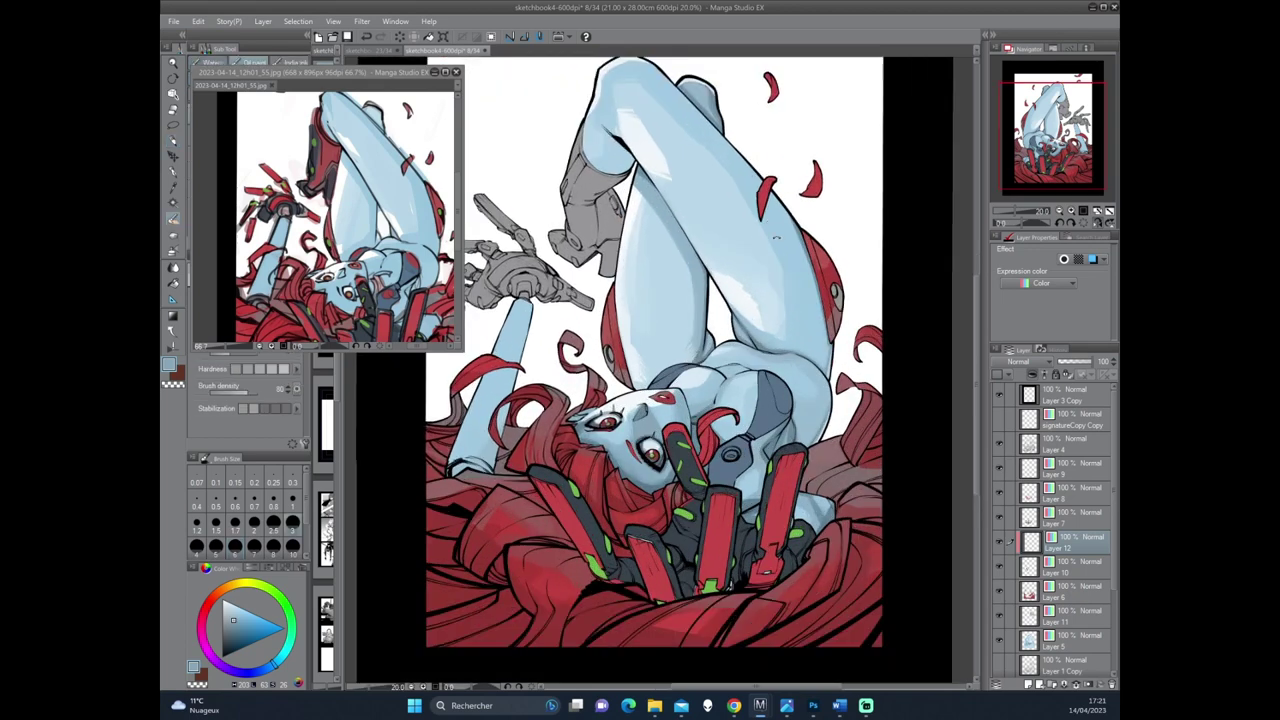
{"action": "mouse_move", "coordinate": [700, 250]}
{"action": "left_mouse_down"}
{"action": "mouse_move", "coordinate": [746, 360]}
{"action": "mouse_move", "coordinate": [737, 332]}
{"action": "left_mouse_up"}
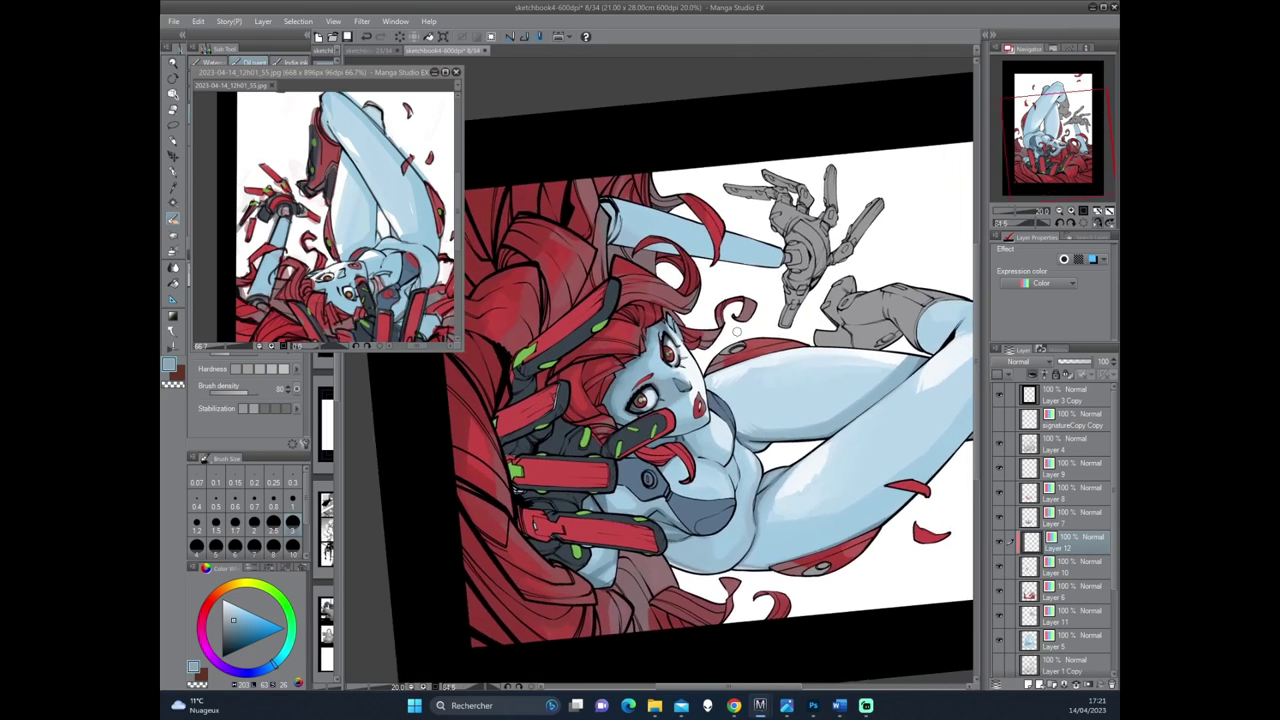
{"action": "left_click", "coordinate": [233, 630]}
{"action": "left_click", "coordinate": [232, 638]}
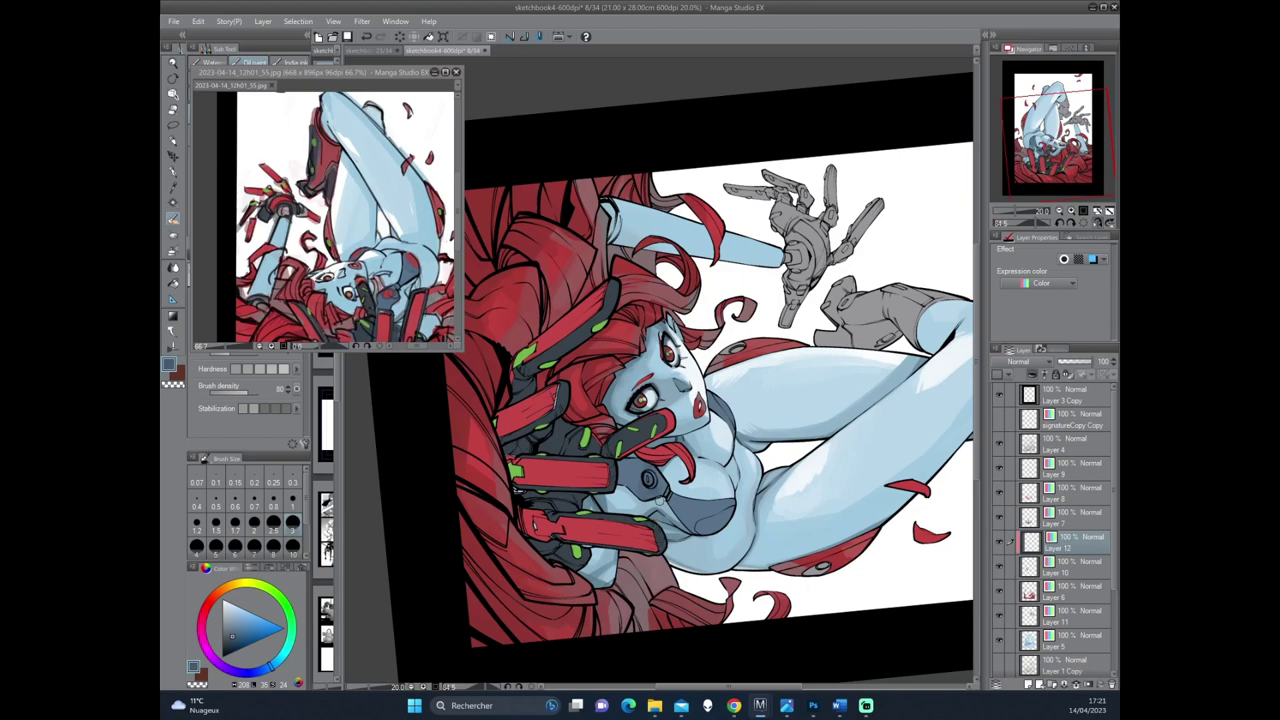
Rotate the page to a working tilt and pick a dark grey-blue colour.
{"action": "mouse_move", "coordinate": [665, 476]}
{"action": "left_mouse_down"}
{"action": "mouse_move", "coordinate": [741, 447]}
{"action": "mouse_move", "coordinate": [602, 482]}
{"action": "mouse_move", "coordinate": [757, 385]}
{"action": "mouse_move", "coordinate": [733, 397]}
{"action": "left_mouse_up"}
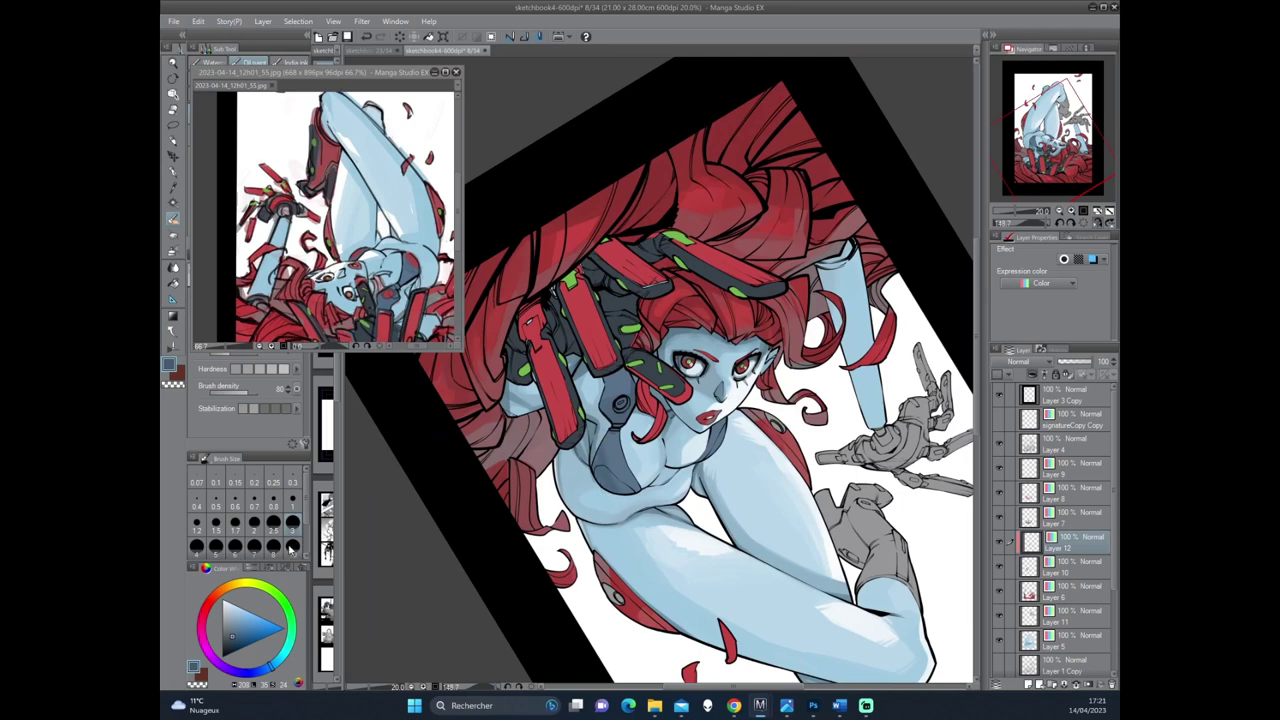
{"action": "left_click_drag", "start_coordinate": [640, 450], "coordinate": [745, 360]}
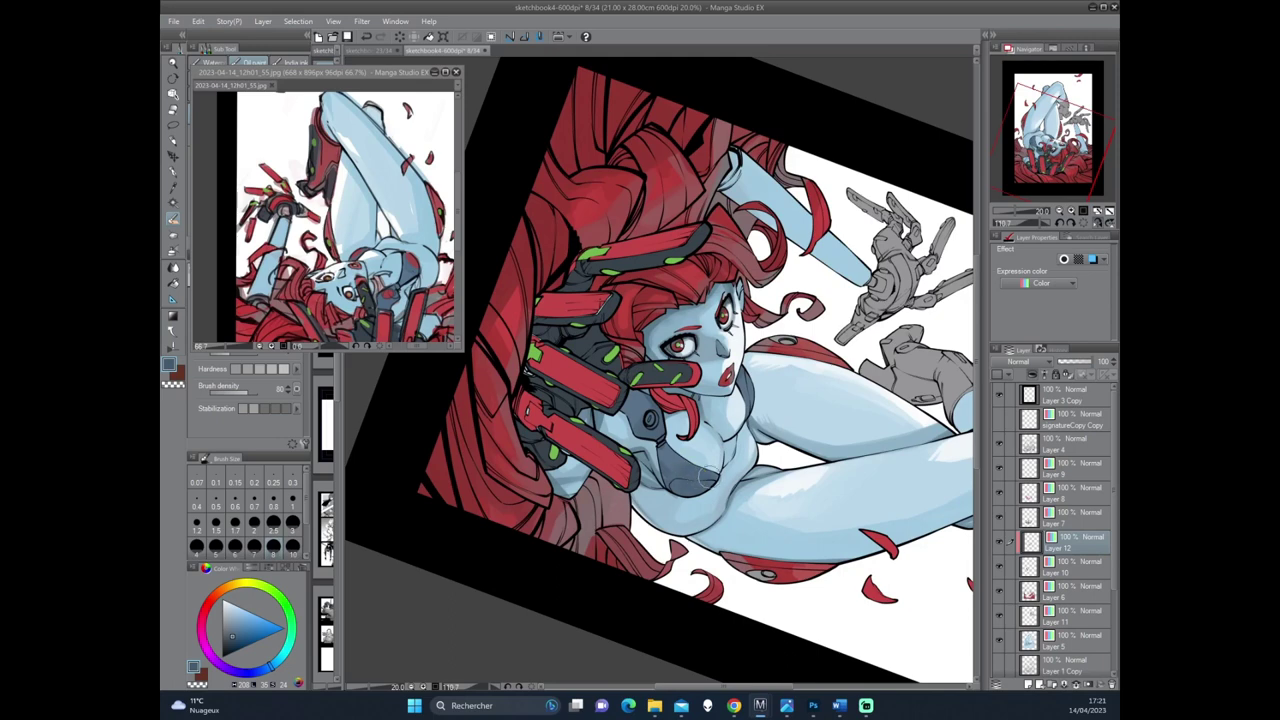
{"action": "mouse_move", "coordinate": [664, 458]}
{"action": "left_mouse_down"}
{"action": "mouse_move", "coordinate": [664, 440]}
{"action": "mouse_move", "coordinate": [700, 440]}
{"action": "left_mouse_up"}
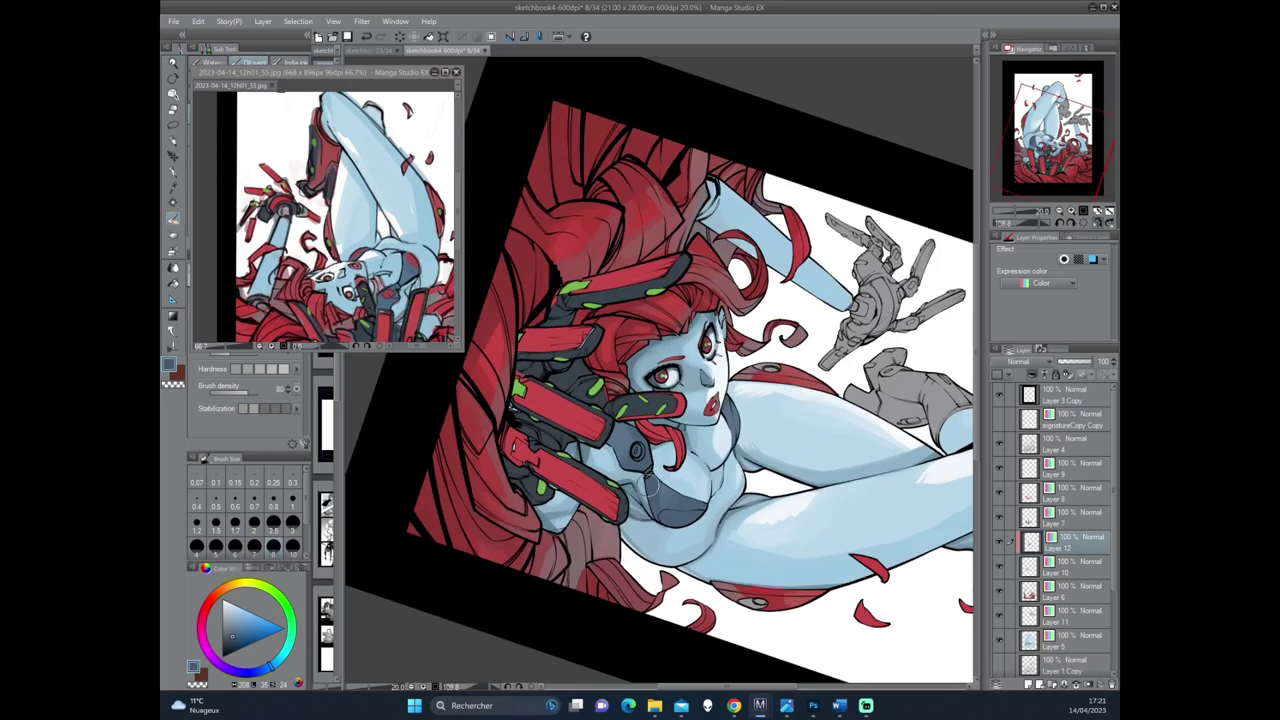
{"action": "left_click_drag", "start_coordinate": [684, 537], "coordinate": [745, 440]}
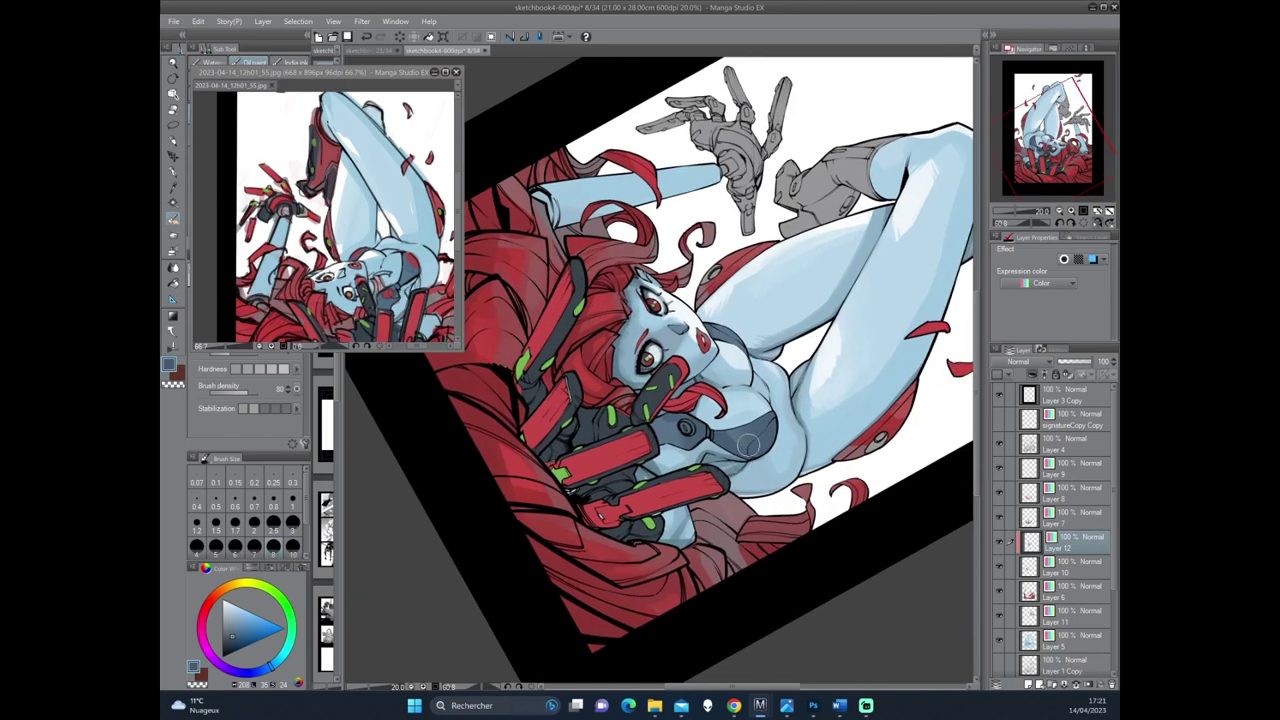
{"action": "left_click", "coordinate": [763, 441], "text": "alt"}
Rotate and zoom the canvas to bring the face and upper body into view.
{"action": "left_click_drag", "start_coordinate": [775, 388], "coordinate": [734, 424]}
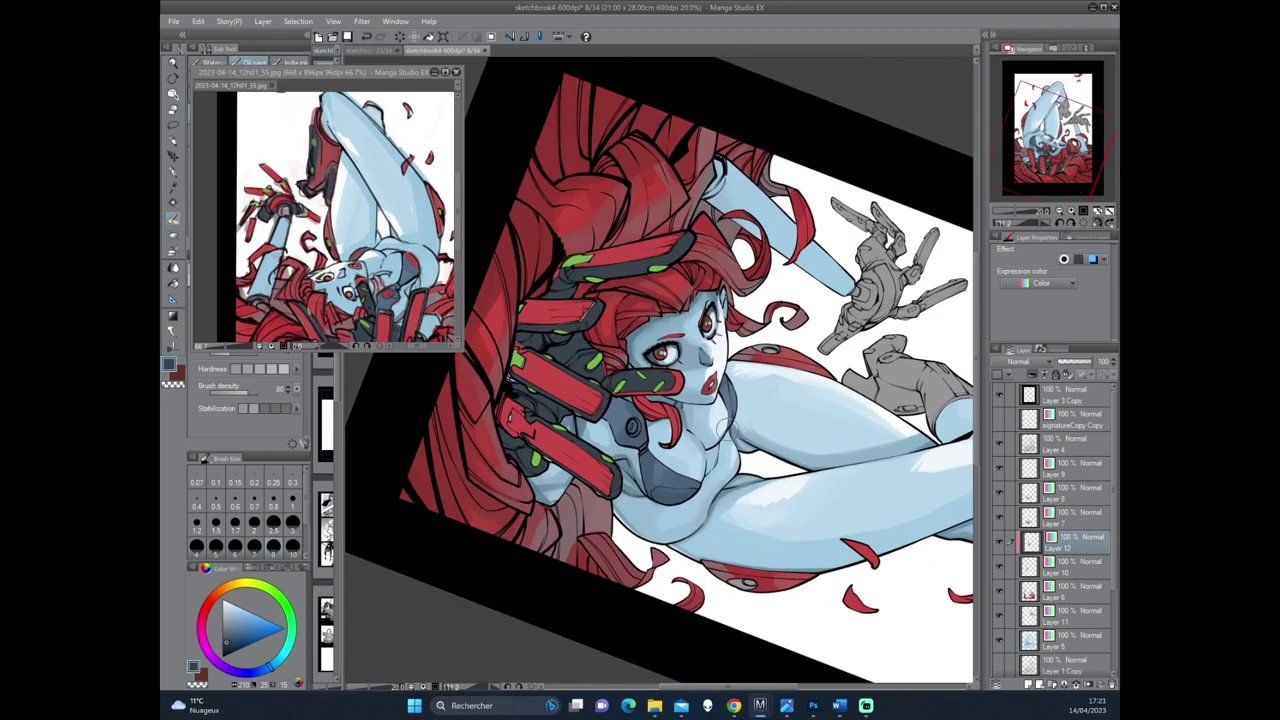
{"action": "left_click_drag", "start_coordinate": [745, 377], "coordinate": [745, 465]}
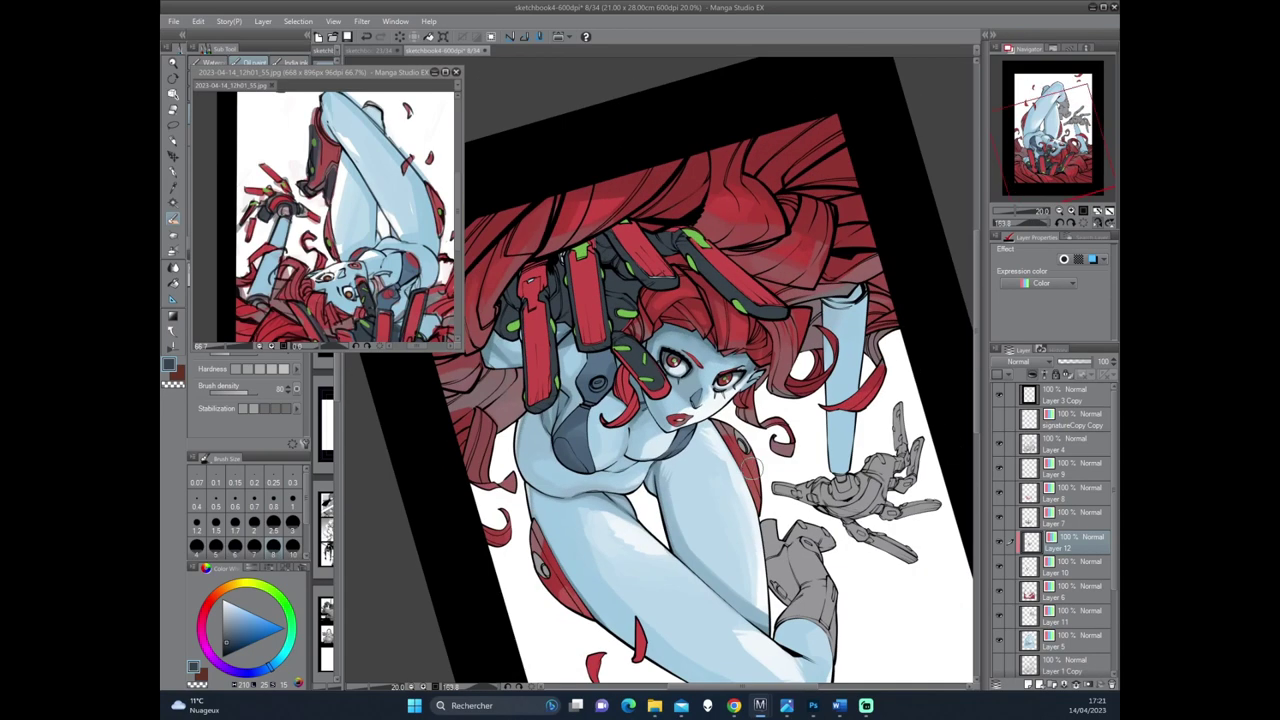
{"action": "scroll", "coordinate": [596, 454], "scroll_direction": "up", "scroll_amount": 1}
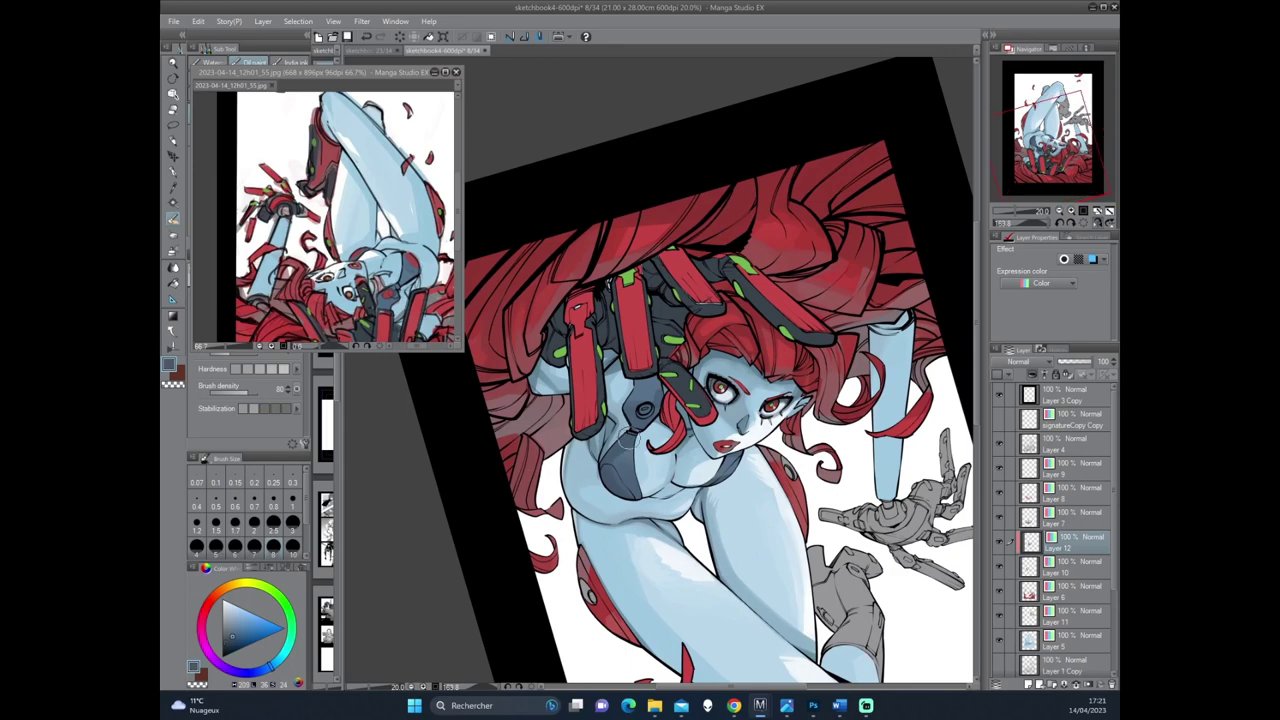
{"action": "mouse_move", "coordinate": [773, 343]}
{"action": "left_mouse_down"}
{"action": "mouse_move", "coordinate": [636, 440]}
{"action": "mouse_move", "coordinate": [730, 395]}
{"action": "left_mouse_up"}
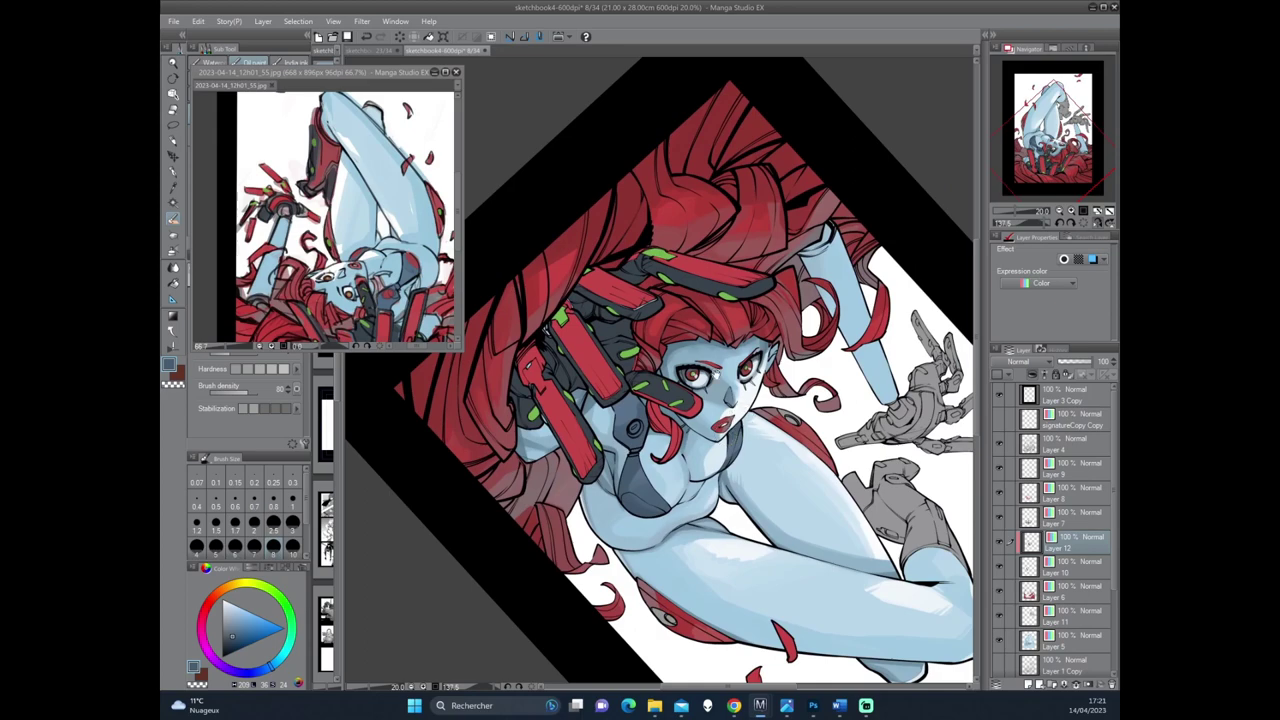
{"action": "scroll", "coordinate": [710, 425], "scroll_direction": "up", "scroll_amount": 1}
{"action": "mouse_move", "coordinate": [706, 427]}
{"action": "left_mouse_down"}
{"action": "mouse_move", "coordinate": [678, 437]}
{"action": "mouse_move", "coordinate": [720, 494]}
{"action": "mouse_move", "coordinate": [742, 484]}
{"action": "left_mouse_up"}
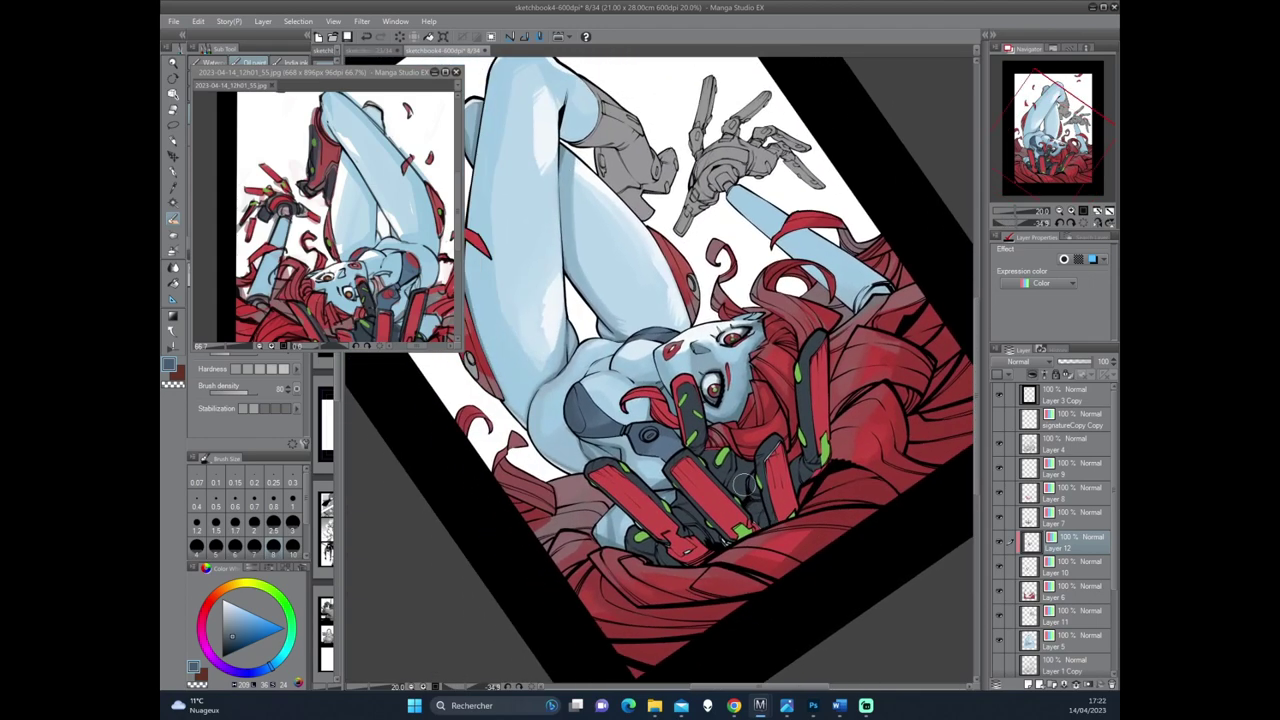
{"action": "left_click_drag", "start_coordinate": [742, 484], "coordinate": [818, 326]}
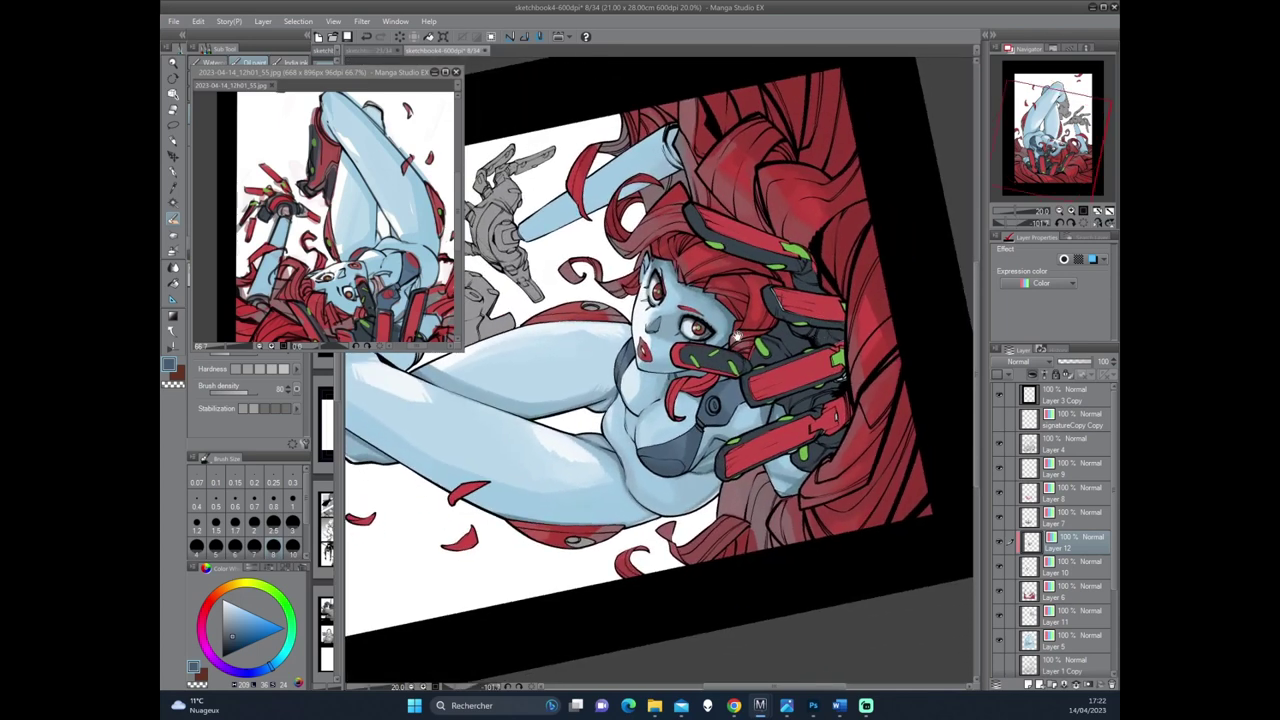
{"action": "scroll", "coordinate": [738, 336], "scroll_direction": "up", "scroll_amount": 1}
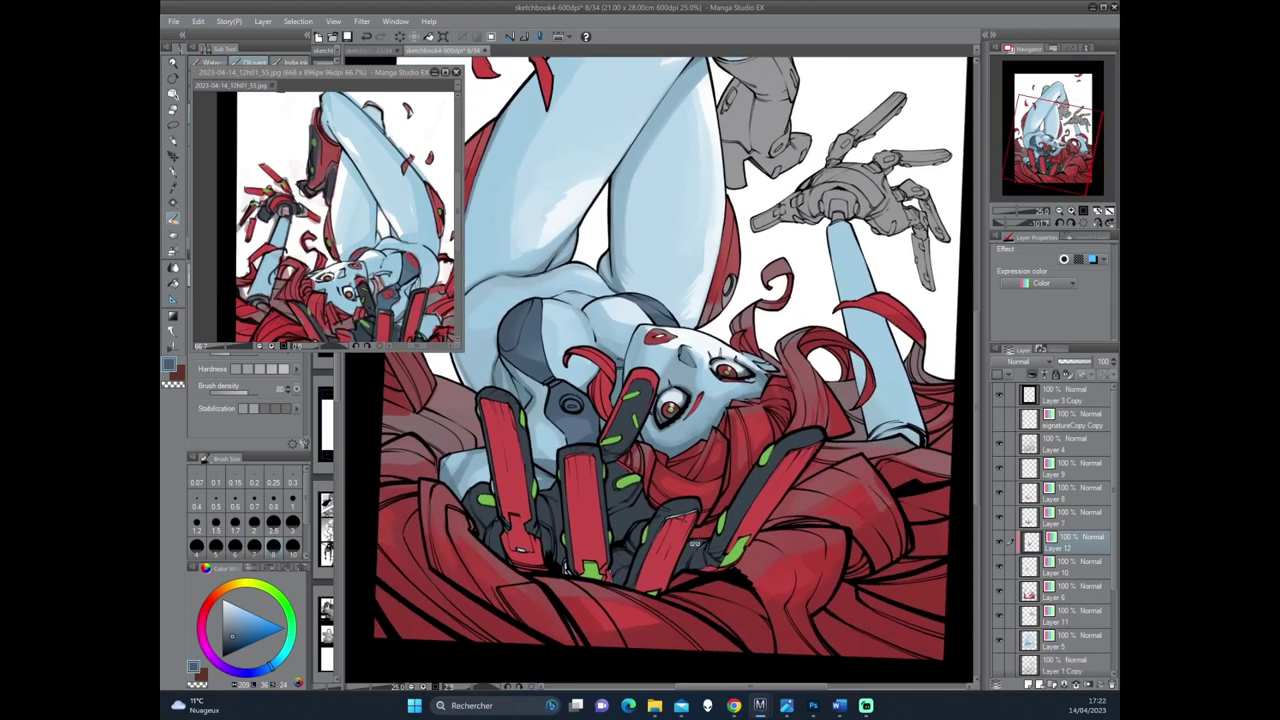
{"action": "left_click_drag", "start_coordinate": [831, 277], "coordinate": [723, 370]}
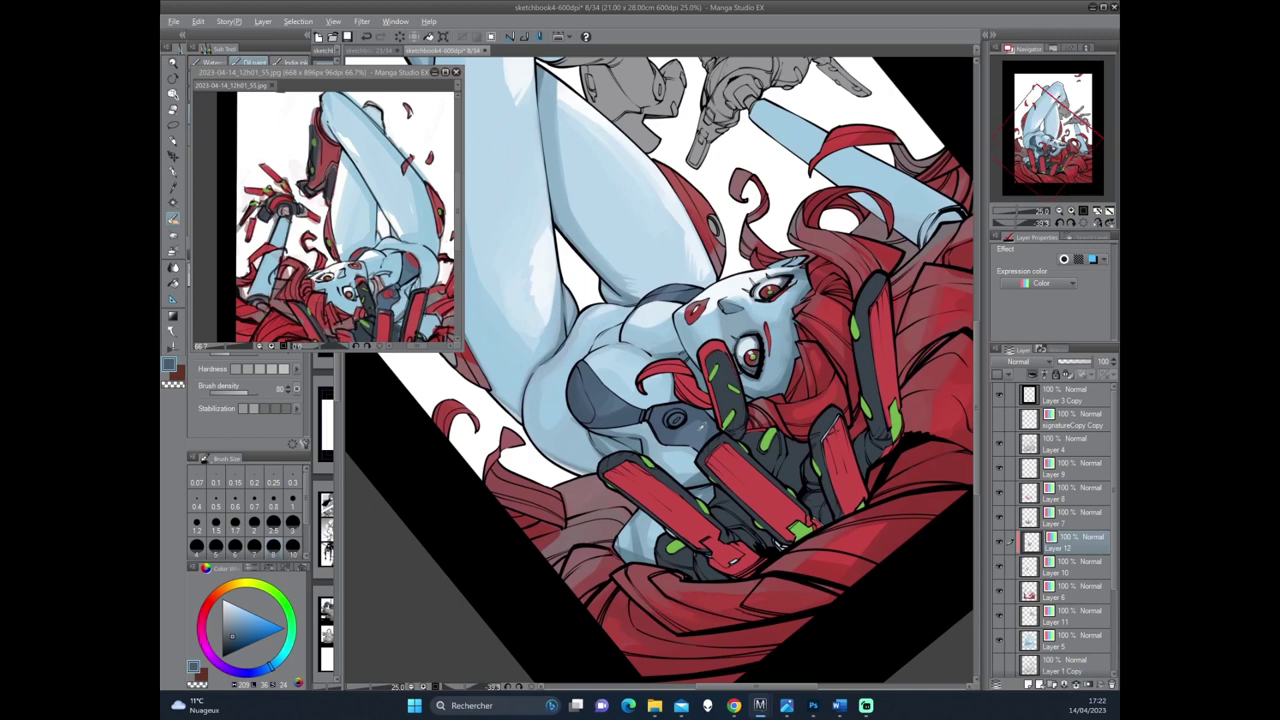
Sample a lighter blue-grey, then rotate and mirror the view for the pencil.
{"action": "left_click", "coordinate": [730, 366], "text": "alt"}
{"action": "left_click", "coordinate": [678, 424], "text": "alt"}
{"action": "key", "text": "-"}
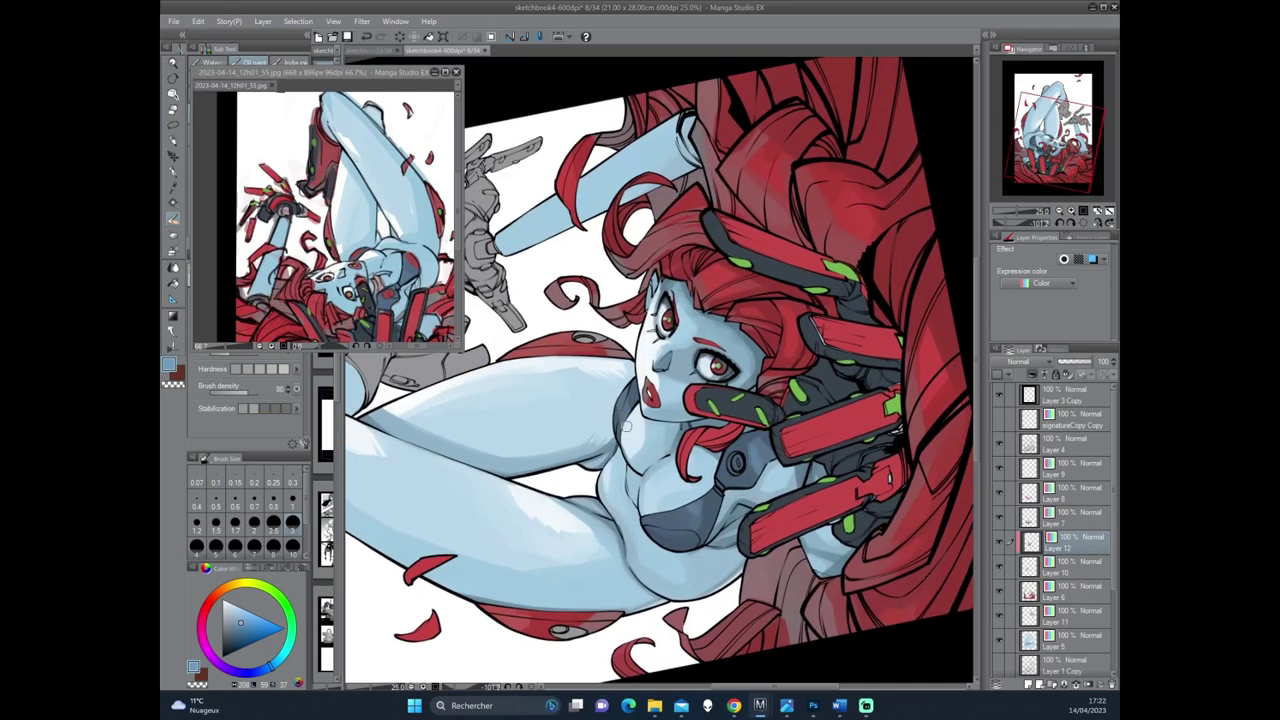
{"action": "key", "text": "h"}
{"action": "key", "text": "minus"}
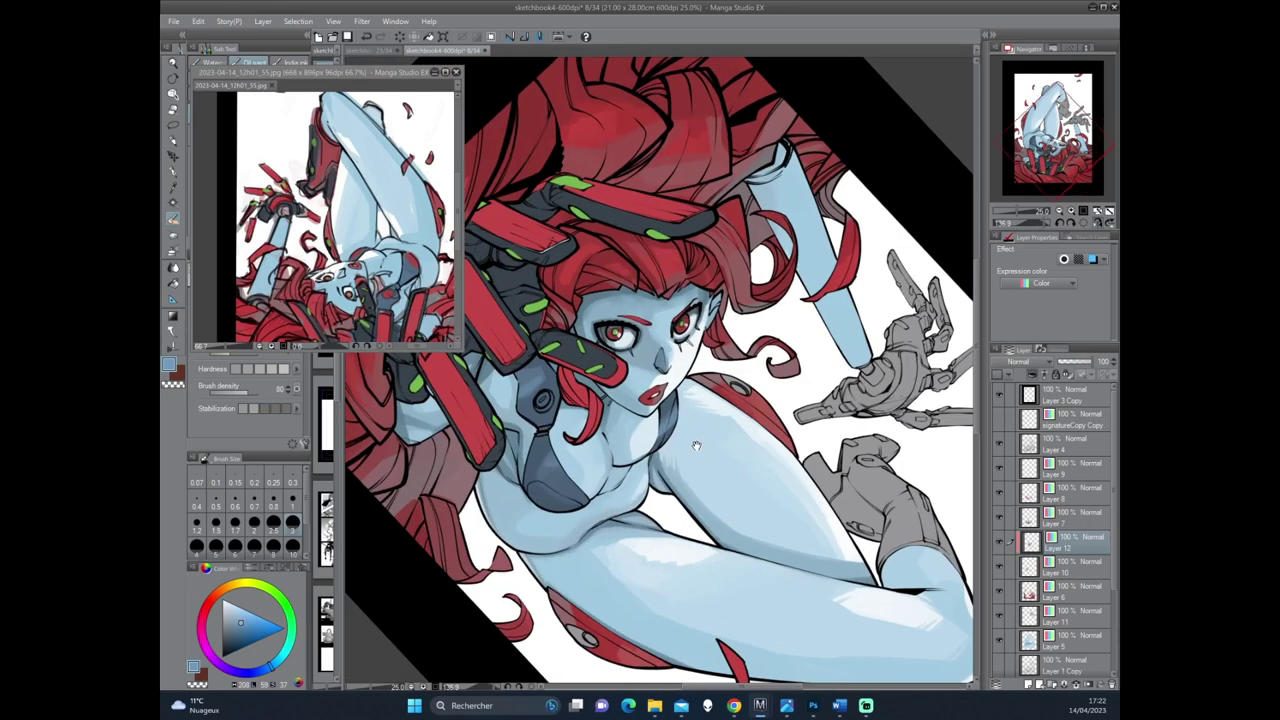
{"action": "key", "text": "minus"}
{"action": "key", "text": "minus"}
{"action": "key", "text": "p"}
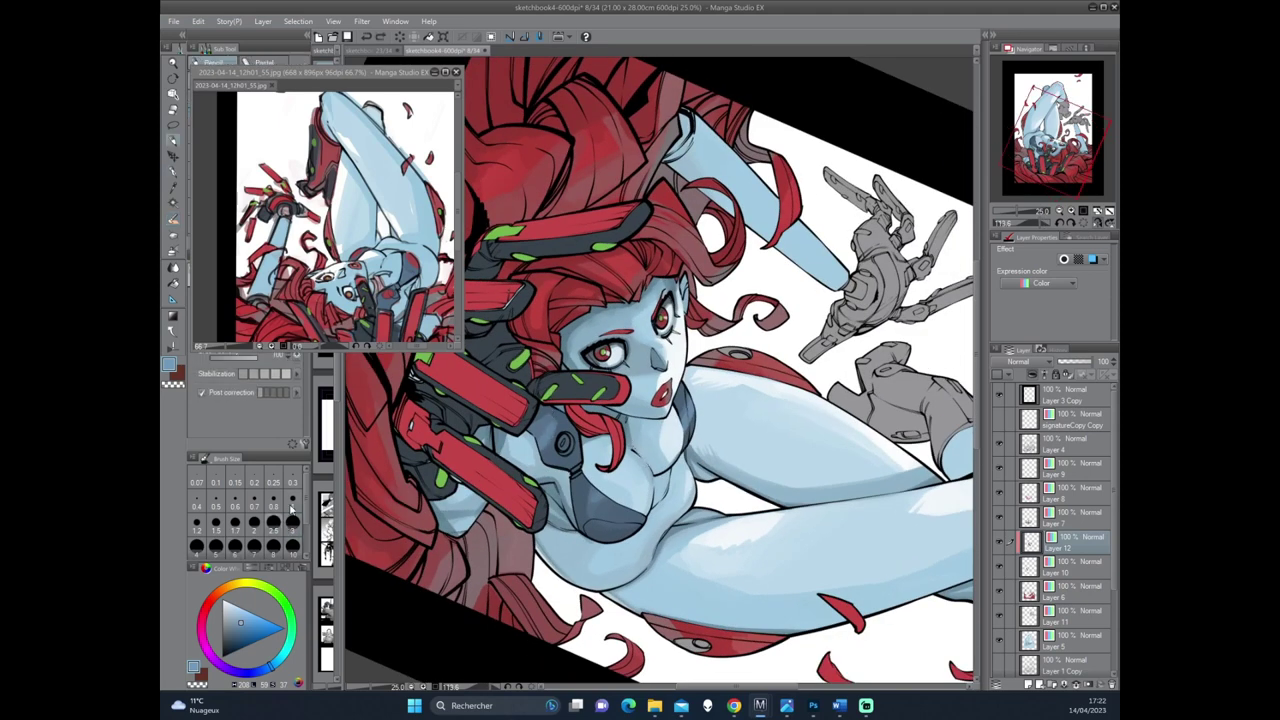
Rotate the view clockwise and merge away Layer 12 with Ctrl+E.
{"action": "key", "text": "asciicircum"}
{"action": "key", "text": "asciicircum"}
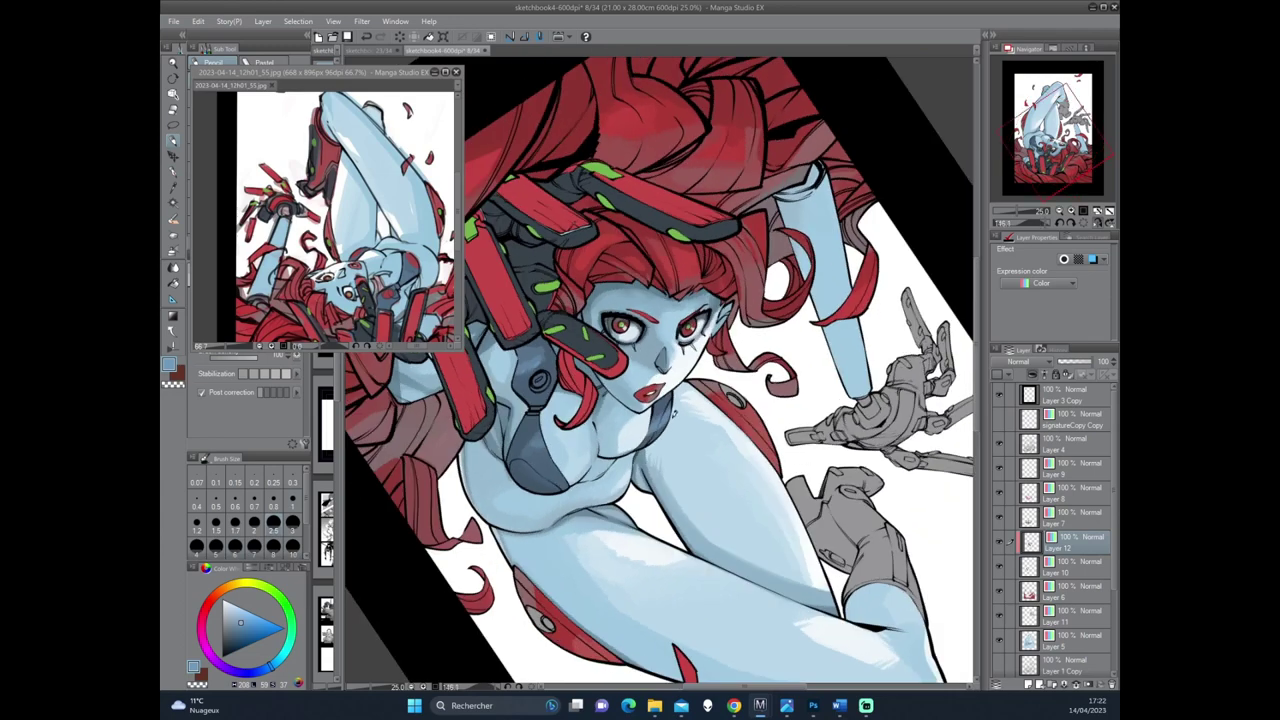
{"action": "key", "text": "asciicircum"}
{"action": "key", "text": "asciicircum"}
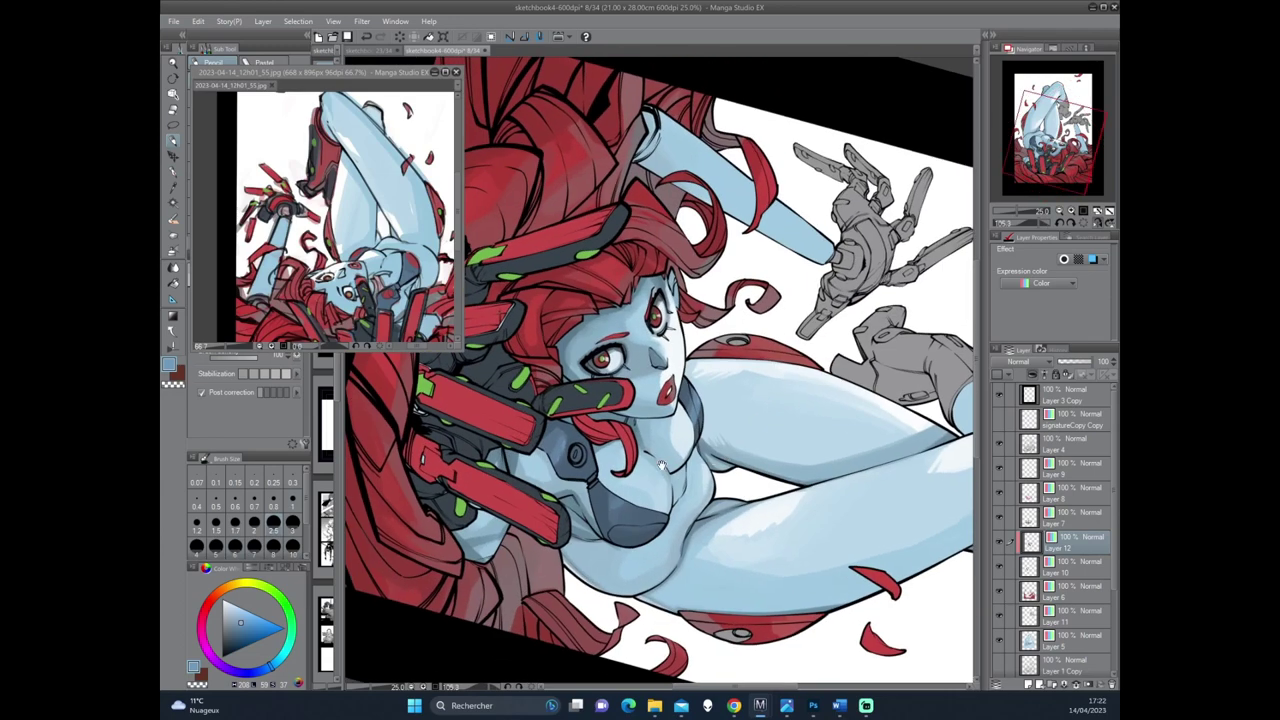
{"action": "key", "text": "asciicircum"}
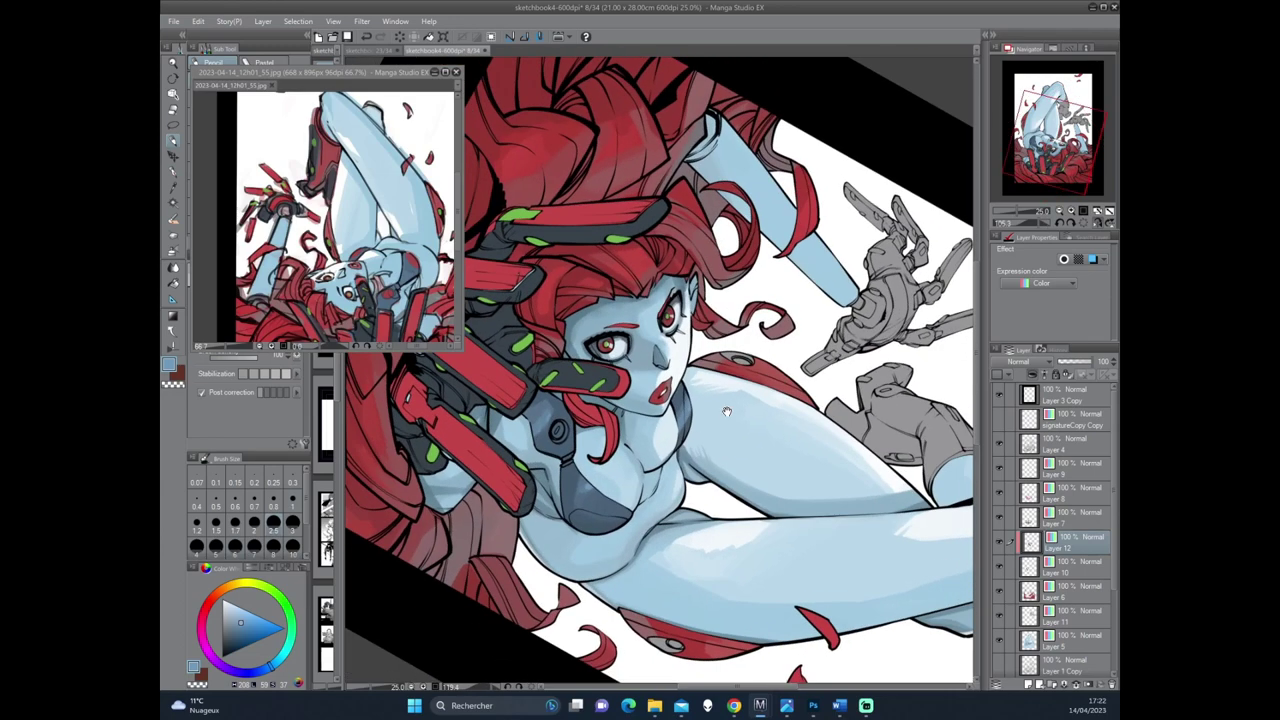
{"action": "key", "text": "asciicircum"}
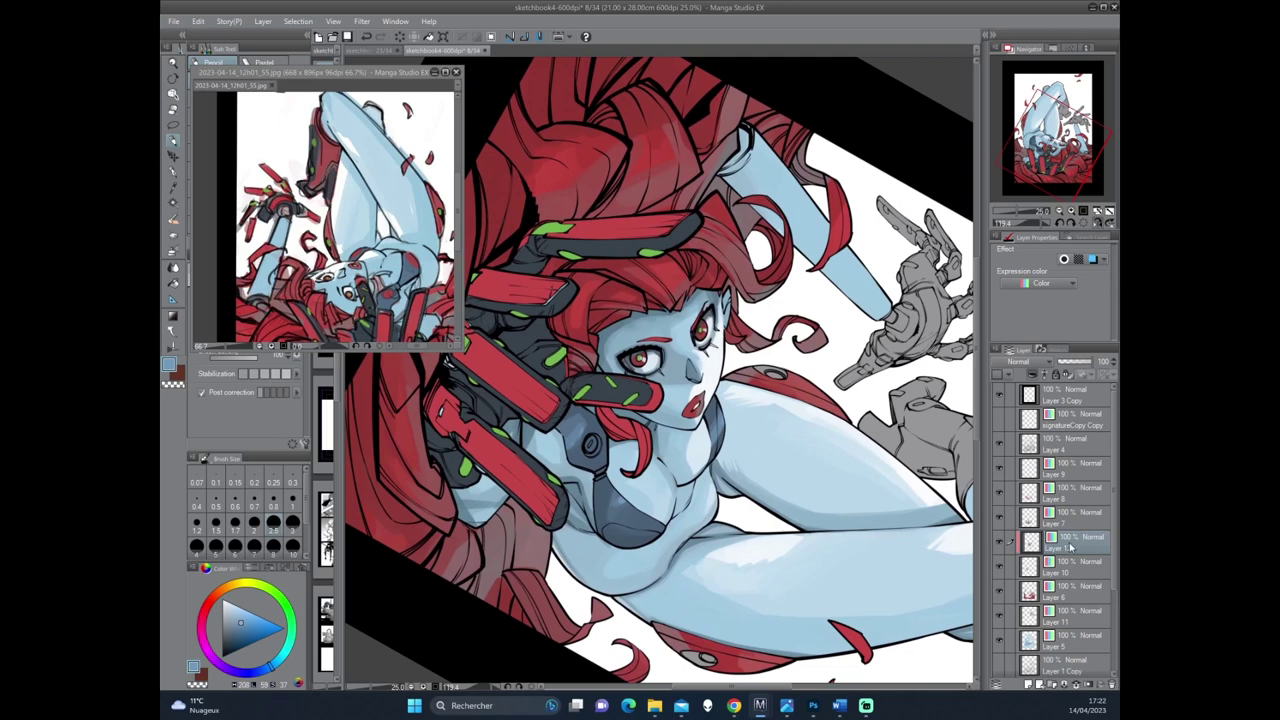
{"action": "key", "text": "ctrl+e"}
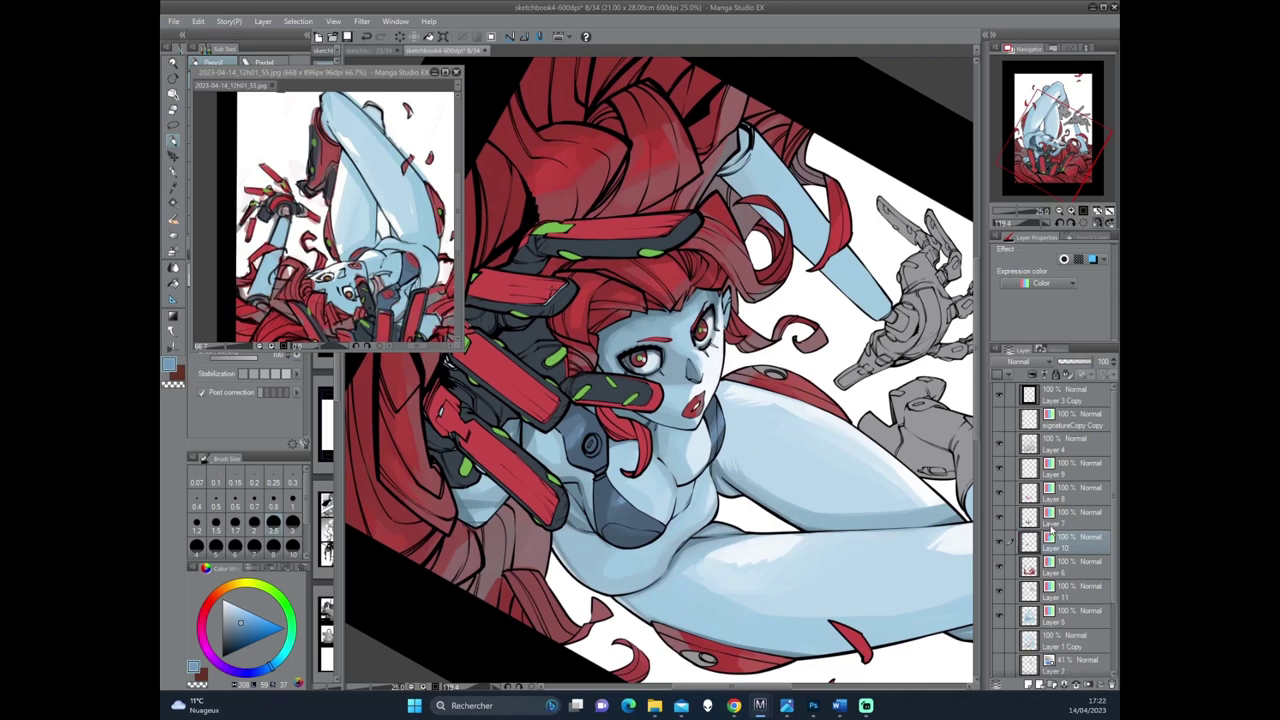
{"action": "key", "text": "m"}
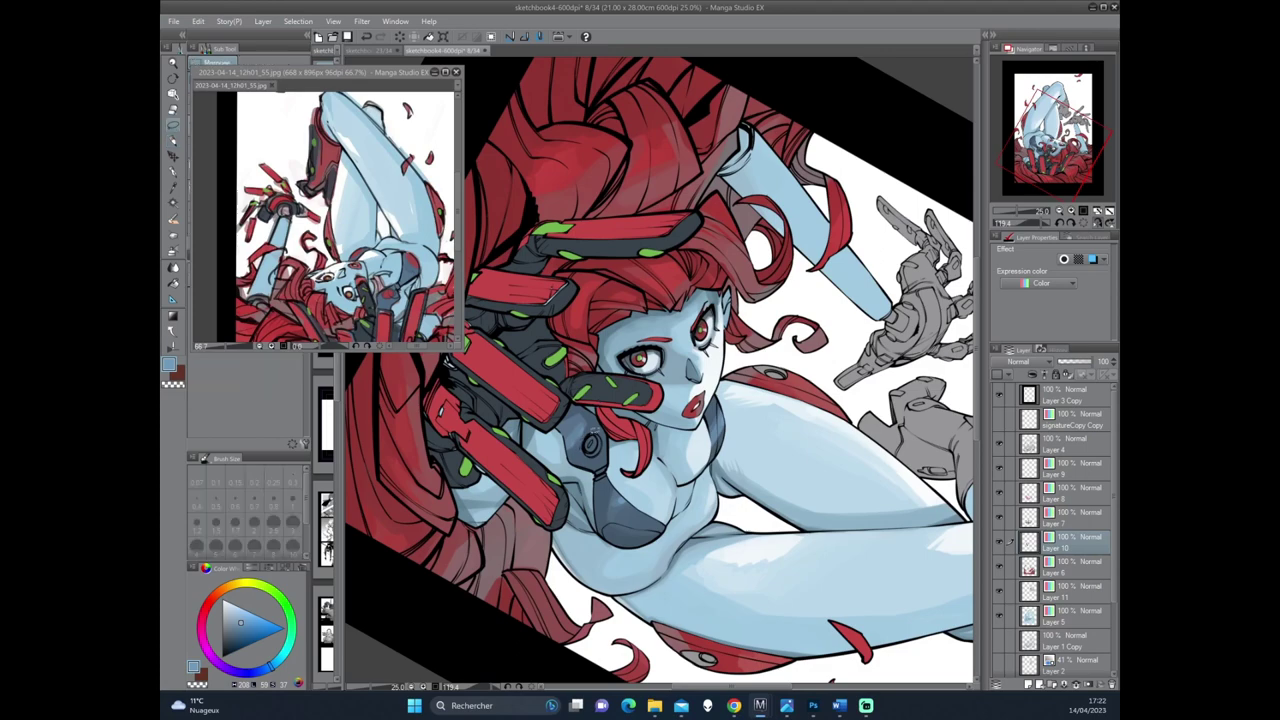
Select the dark bodysuit and paste a copy onto a new layer, Layer 10 Copy 2.
{"action": "left_click_drag", "start_coordinate": [596, 436], "coordinate": [588, 444]}
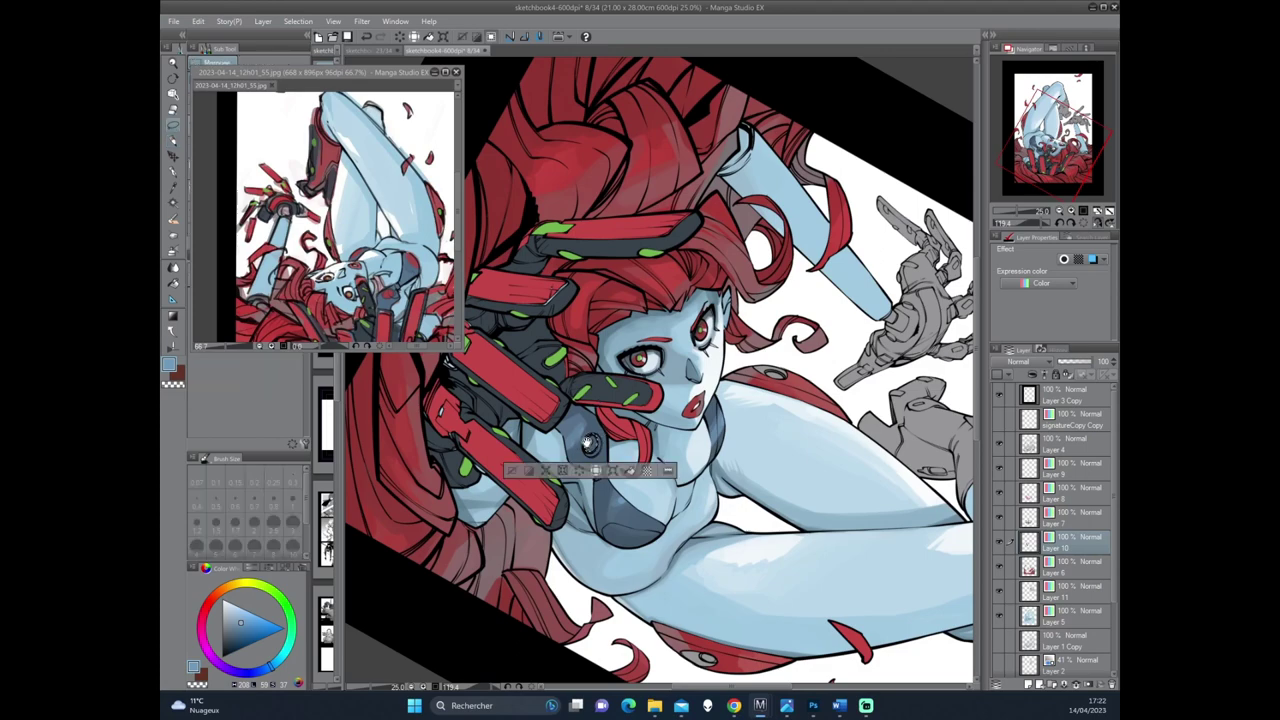
{"action": "scroll", "coordinate": [588, 444], "scroll_direction": "up", "scroll_amount": 3}
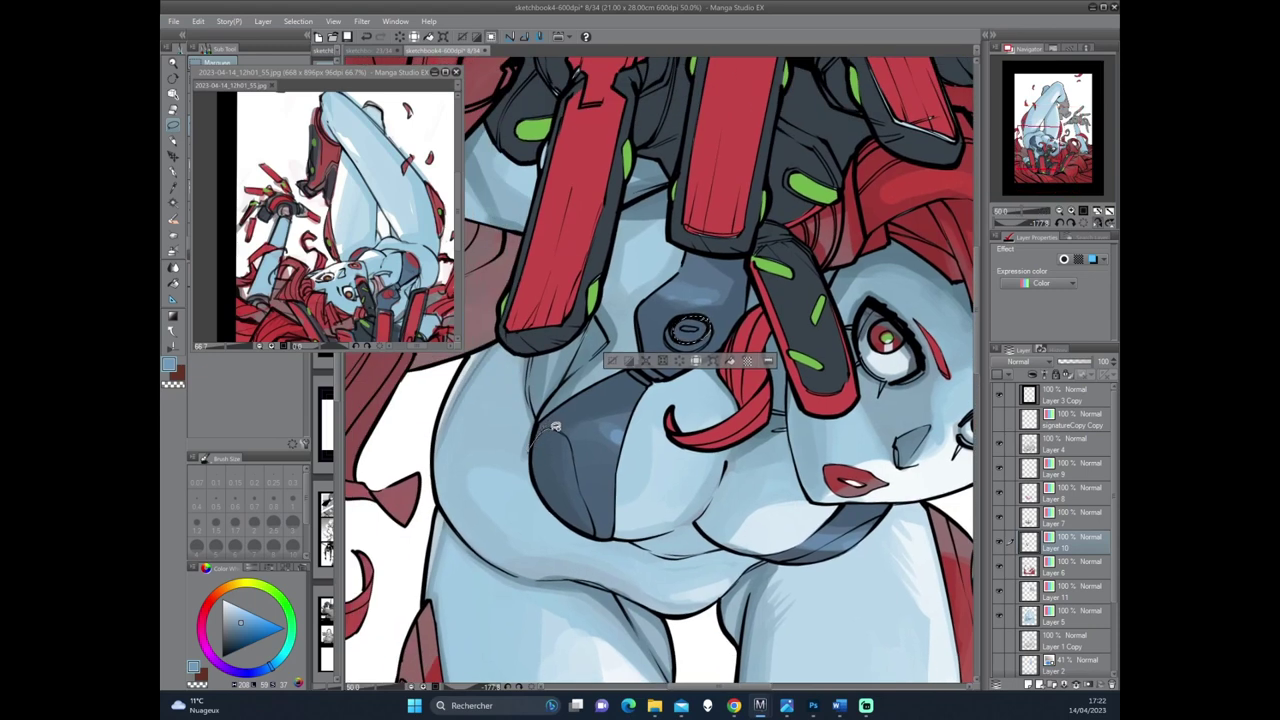
{"action": "left_click_drag", "start_coordinate": [556, 426], "coordinate": [580, 482]}
{"action": "left_click_drag", "start_coordinate": [580, 482], "coordinate": [554, 540]}
{"action": "mouse_move", "coordinate": [846, 448]}
{"action": "left_mouse_down"}
{"action": "mouse_move", "coordinate": [727, 378]}
{"action": "mouse_move", "coordinate": [704, 482]}
{"action": "mouse_move", "coordinate": [790, 441]}
{"action": "left_mouse_up"}
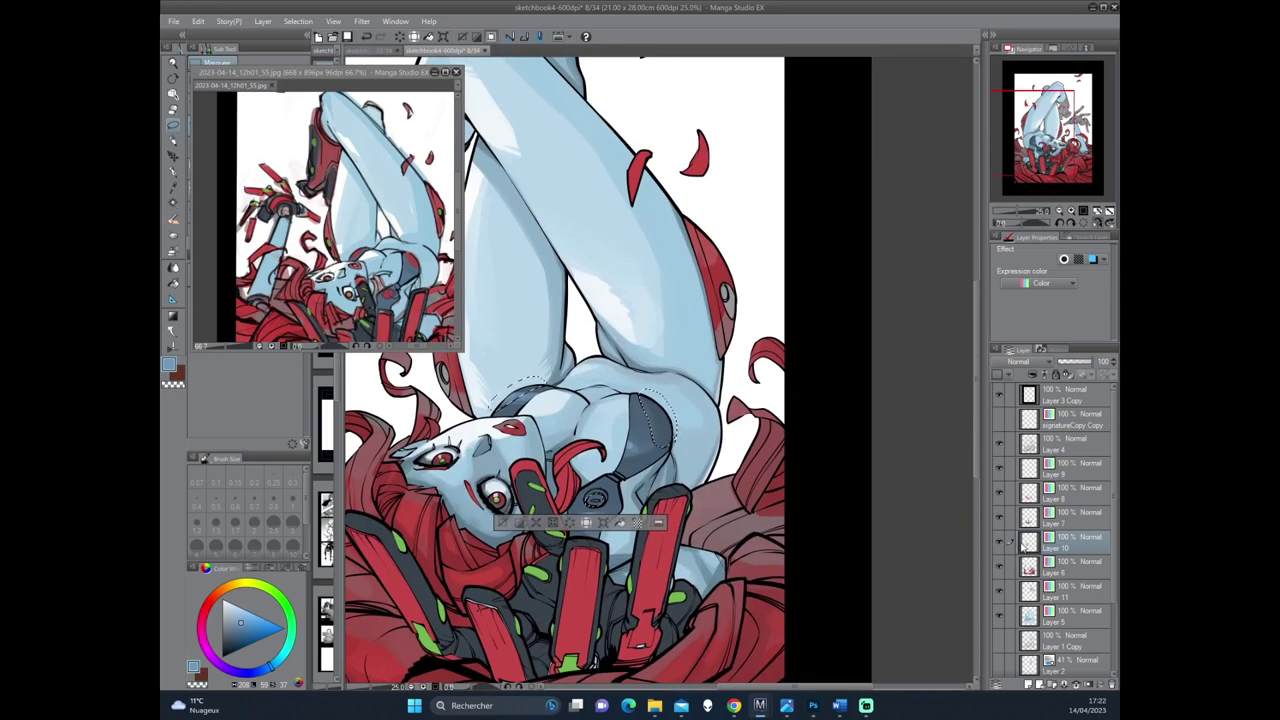
{"action": "key", "text": "ctrl+c"}
{"action": "key", "text": "ctrl+v"}
Deselect and preview the copy's hue shifted to 131 in Hue/Saturation/Luminosity.
{"action": "left_click_drag", "start_coordinate": [808, 397], "coordinate": [828, 467]}
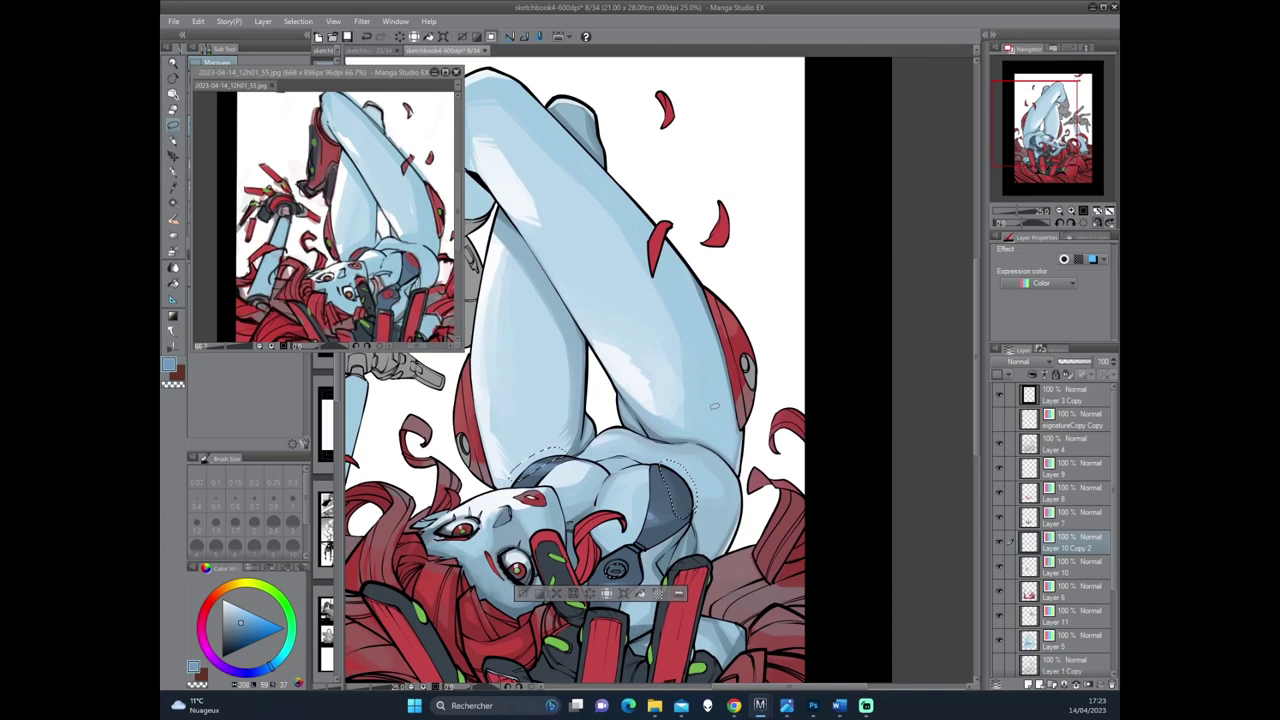
{"action": "key", "text": "ctrl+d"}
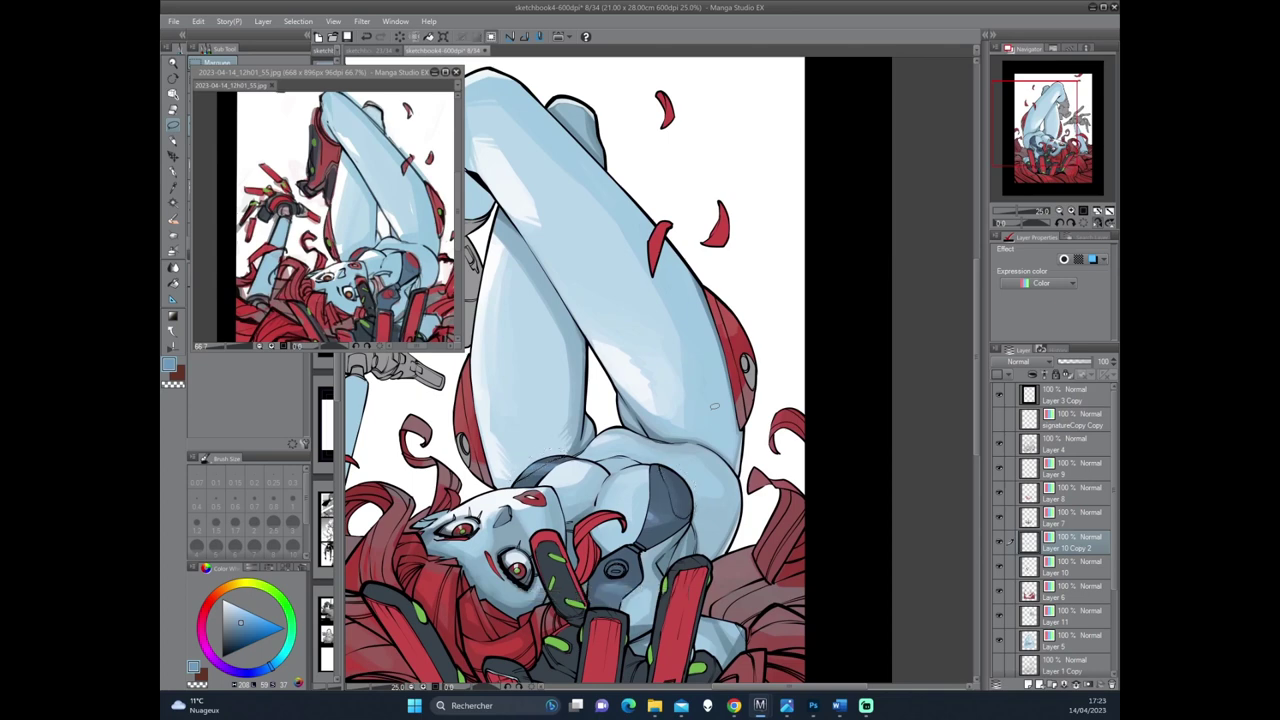
{"action": "key", "text": "ctrl+u"}
{"action": "left_click_drag", "start_coordinate": [884, 176], "coordinate": [904, 177]}
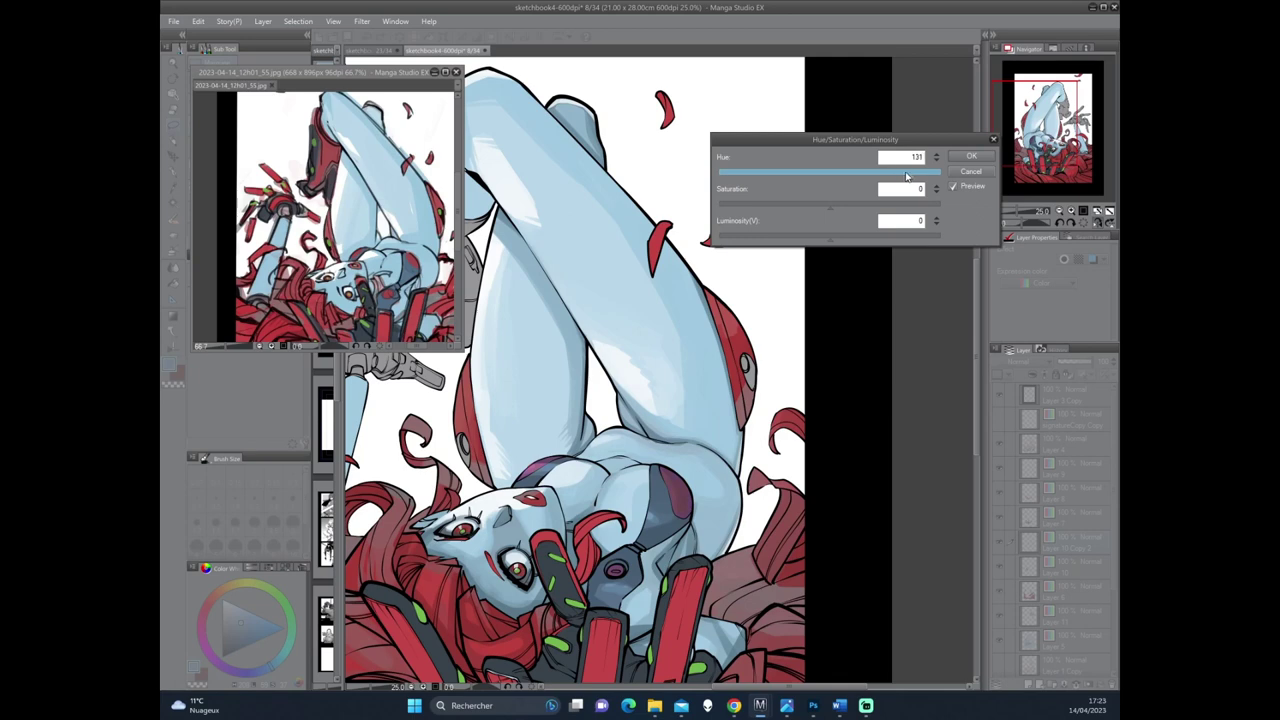
Apply Hue 156, Saturation 37 and Luminosity 14 to the copied bodysuit.
{"action": "left_click", "coordinate": [850, 238]}
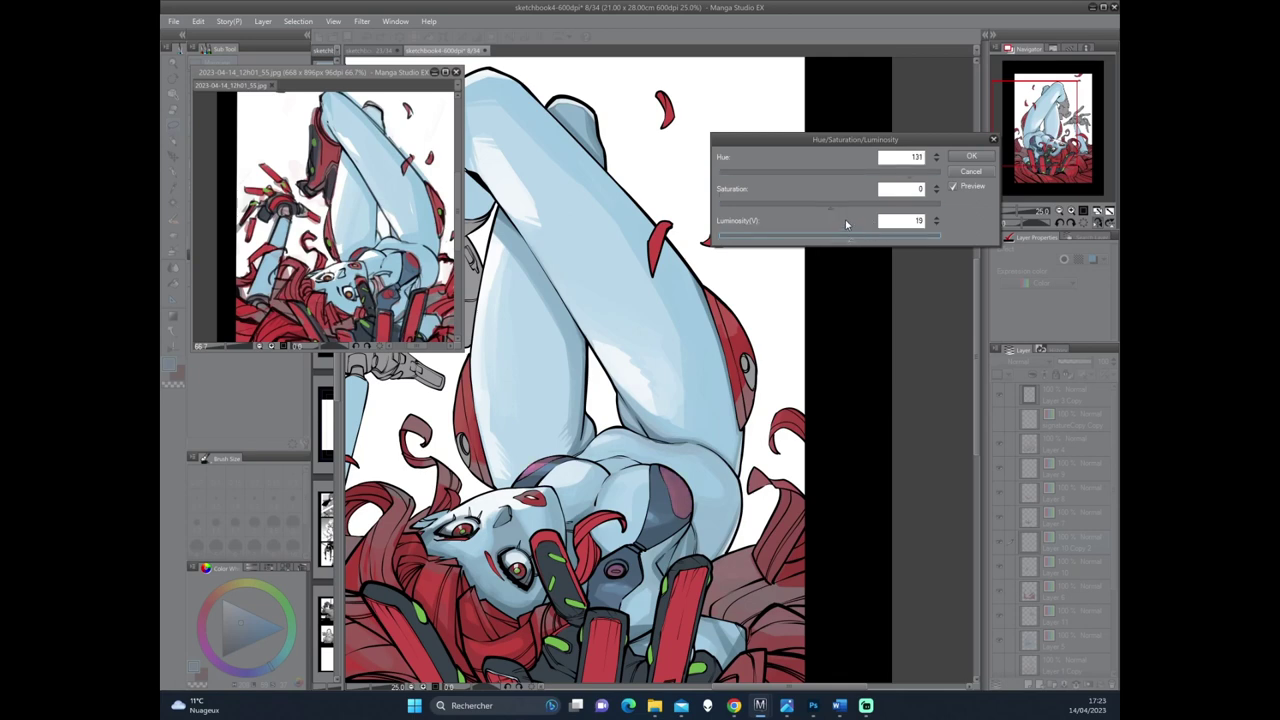
{"action": "left_click", "coordinate": [871, 205]}
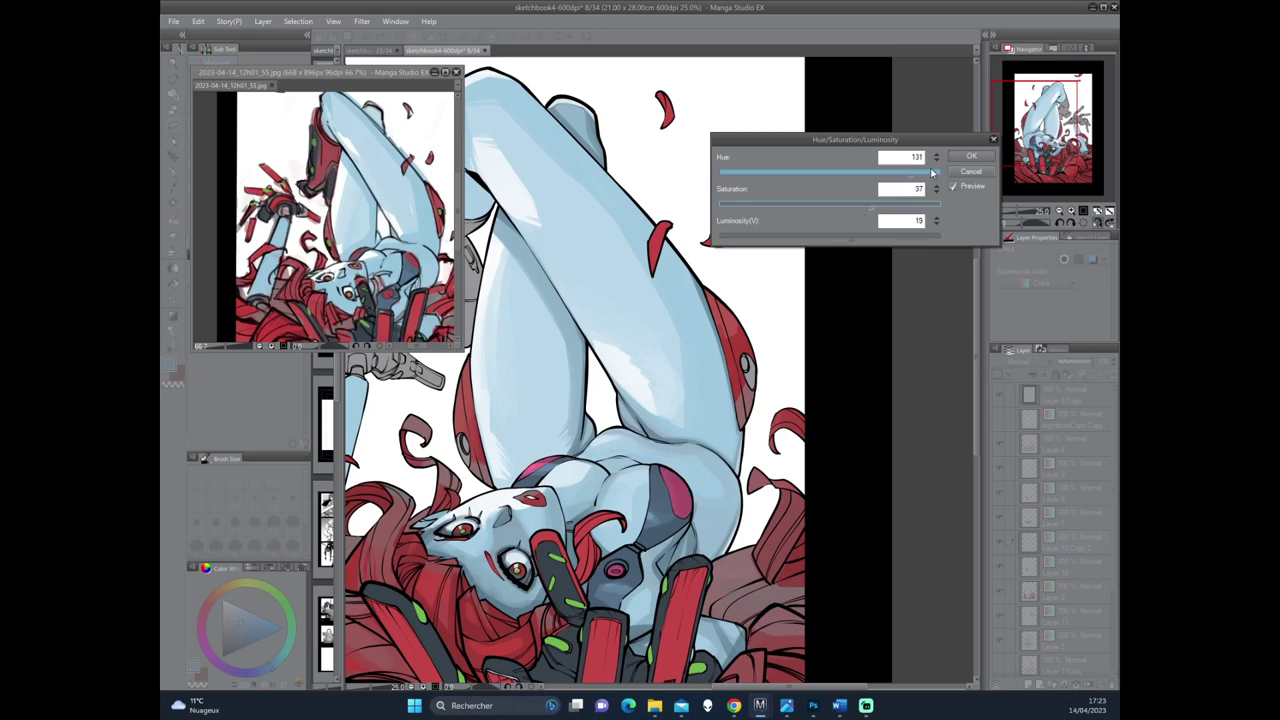
{"action": "left_click_drag", "start_coordinate": [931, 173], "coordinate": [926, 177]}
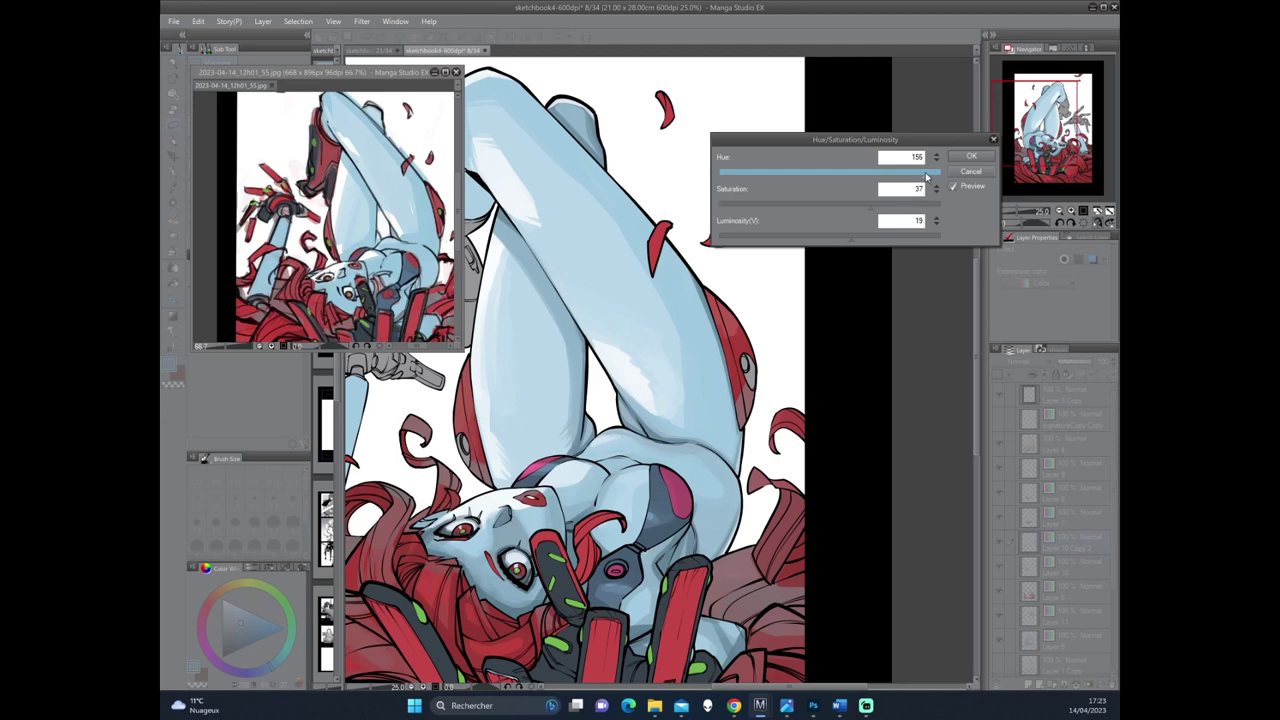
{"action": "left_click", "coordinate": [845, 240]}
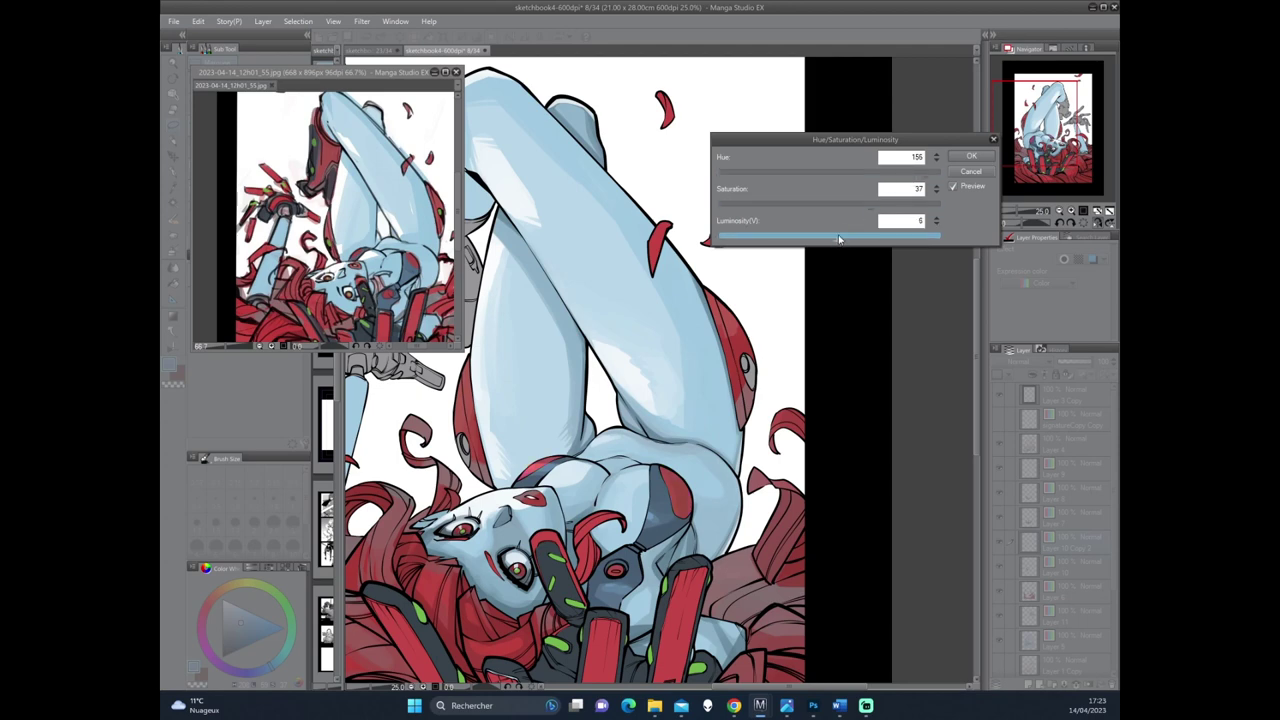
{"action": "left_click", "coordinate": [844, 240]}
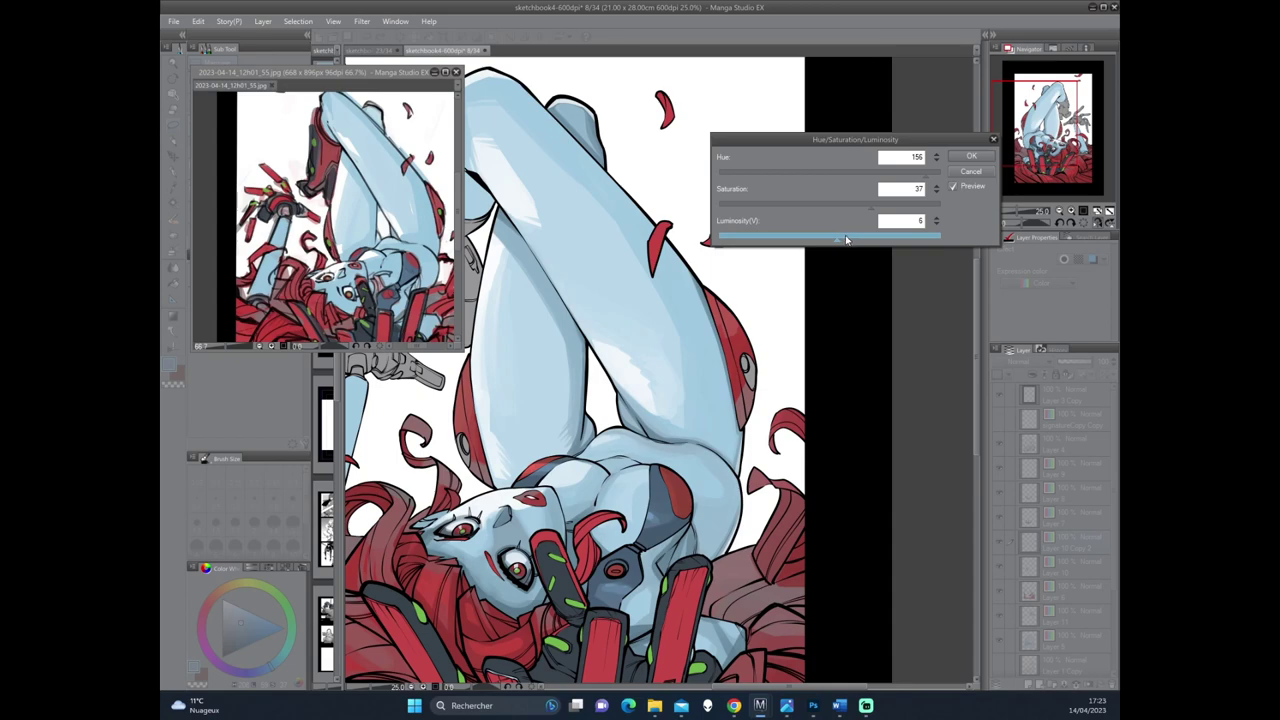
{"action": "left_click", "coordinate": [845, 240]}
{"action": "mouse_move", "coordinate": [777, 331]}
{"action": "left_mouse_down"}
{"action": "mouse_move", "coordinate": [765, 455]}
{"action": "mouse_move", "coordinate": [850, 300]}
{"action": "mouse_move", "coordinate": [775, 346]}
{"action": "mouse_move", "coordinate": [722, 447]}
{"action": "left_mouse_up"}
{"action": "left_click", "coordinate": [971, 156]}
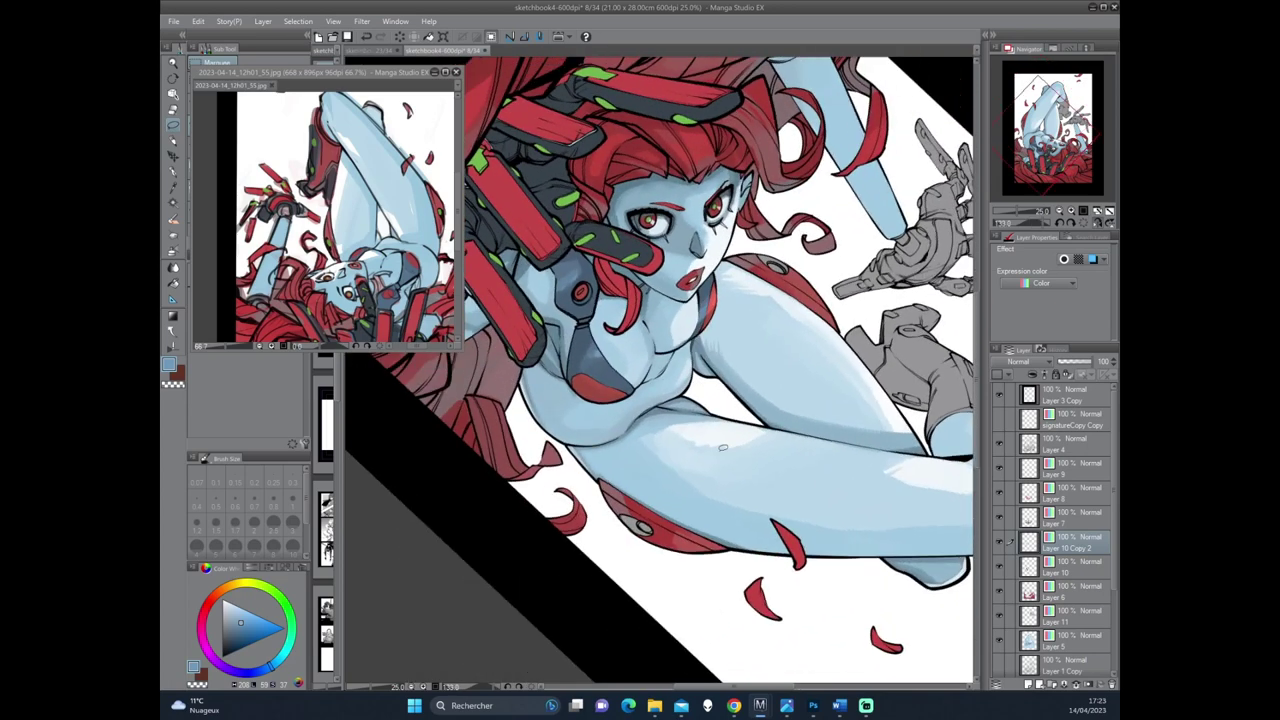
Merge Layer 10 Copy 2 down into Layer 10, undoing a trial erase on the neck strap.
{"action": "left_click_drag", "start_coordinate": [722, 447], "coordinate": [786, 363]}
{"action": "scroll", "coordinate": [737, 334], "scroll_direction": "up", "scroll_amount": 3}
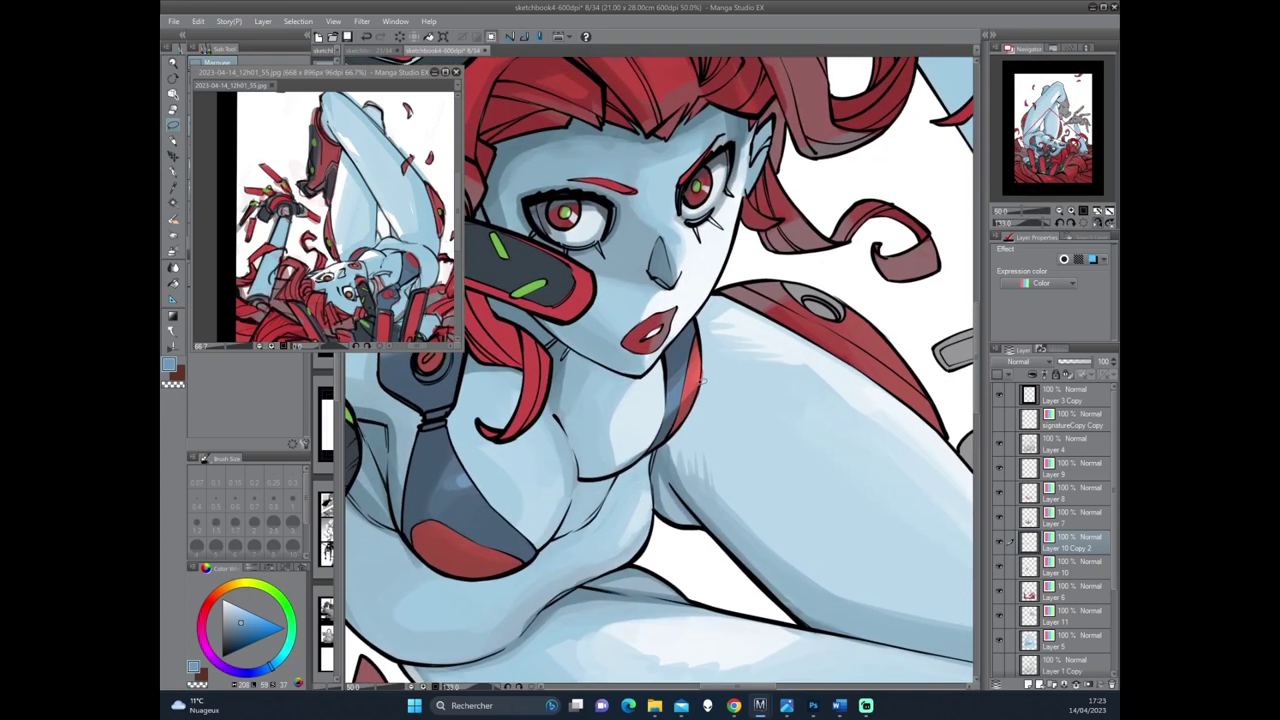
{"action": "key", "text": "p"}
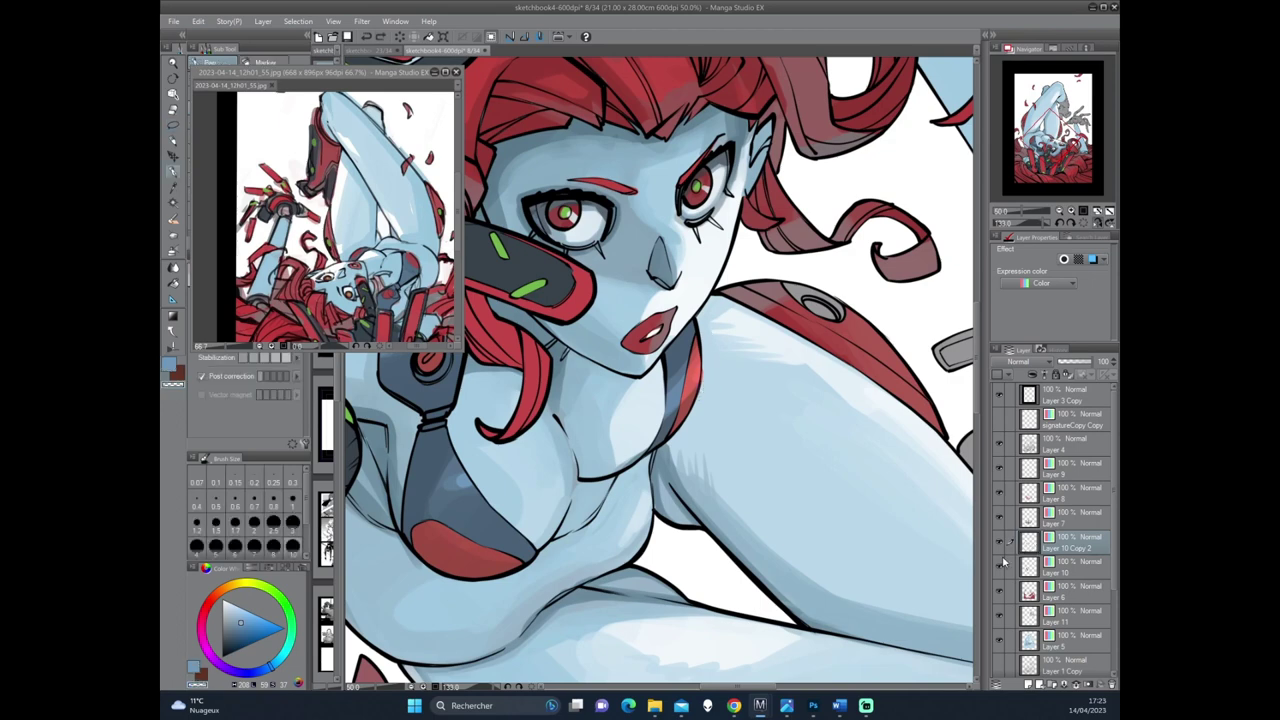
{"action": "key", "text": "ctrl+e"}
{"action": "key", "text": "c"}
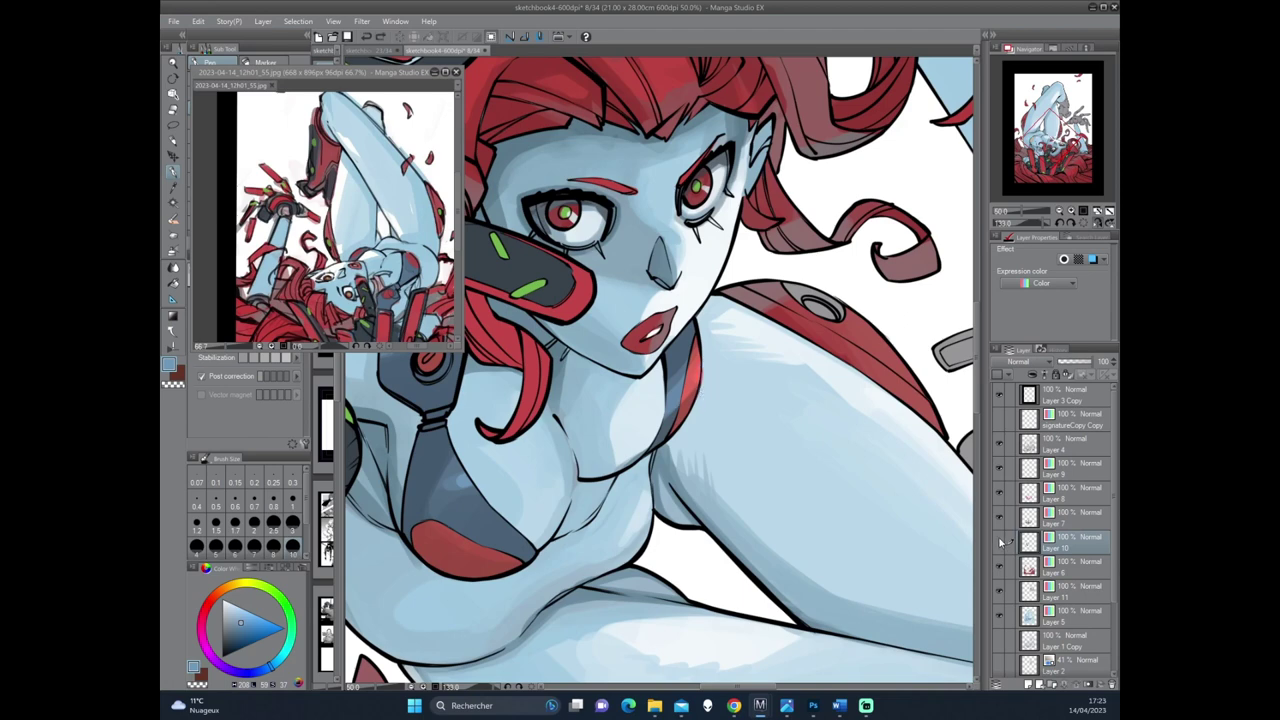
{"action": "left_click", "coordinate": [460, 480]}
{"action": "key", "text": "ctrl+z"}
{"action": "key", "text": "c"}
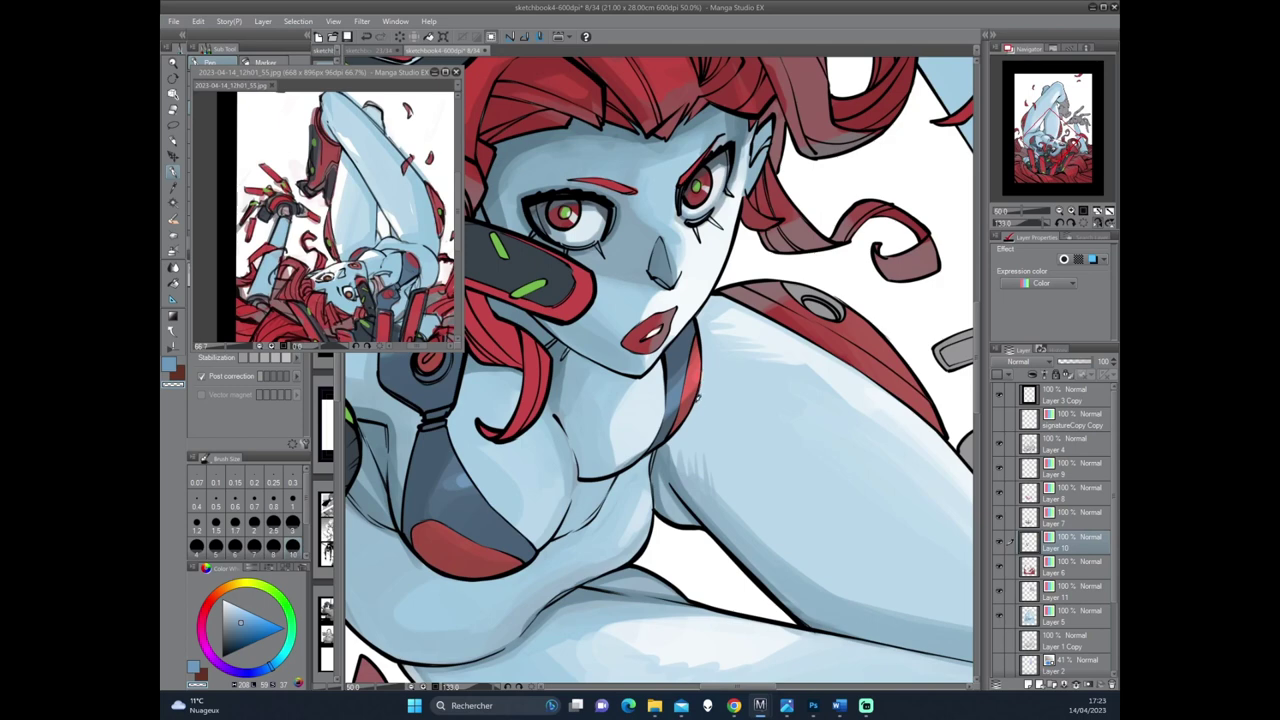
Sample the light blue-grey skin tone and brush a light stroke beside the red chest circle.
{"action": "scroll", "coordinate": [705, 392], "scroll_direction": "down", "scroll_amount": 1}
{"action": "left_click_drag", "start_coordinate": [714, 388], "coordinate": [717, 438]}
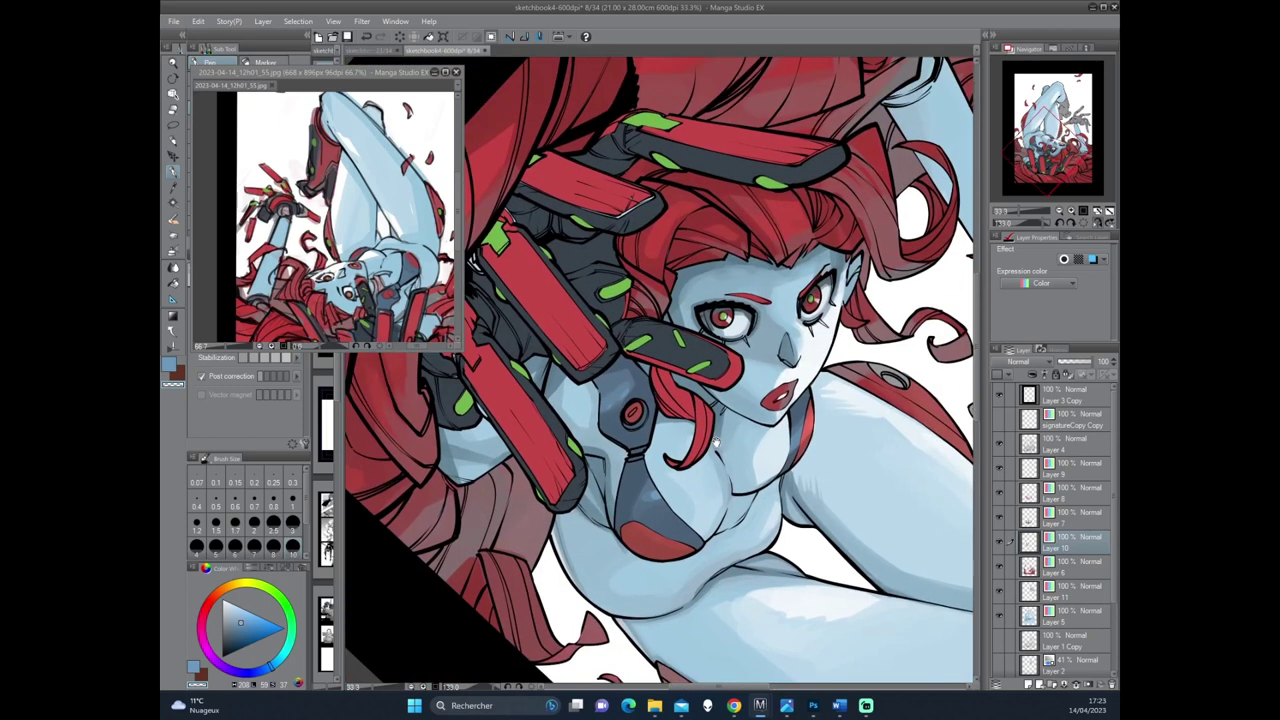
{"action": "left_click", "coordinate": [676, 240], "text": "alt"}
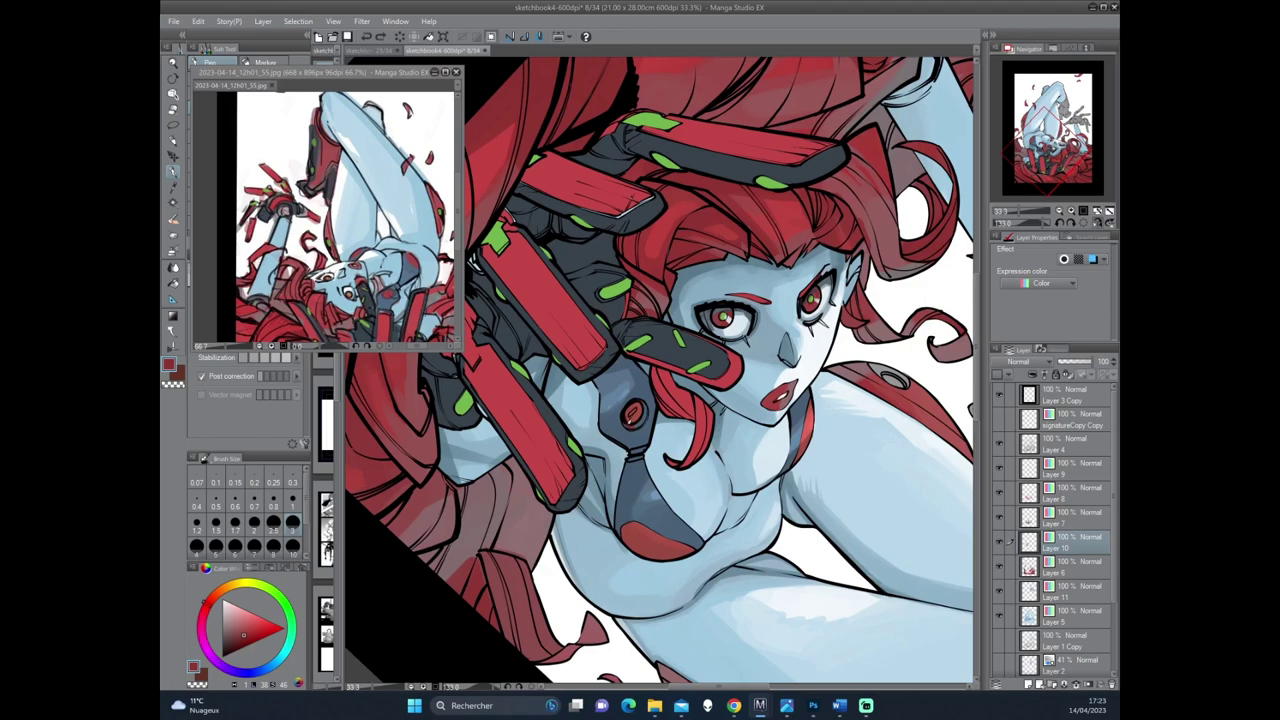
{"action": "key", "text": "ctrl+z"}
{"action": "left_click_drag", "start_coordinate": [682, 530], "coordinate": [760, 440]}
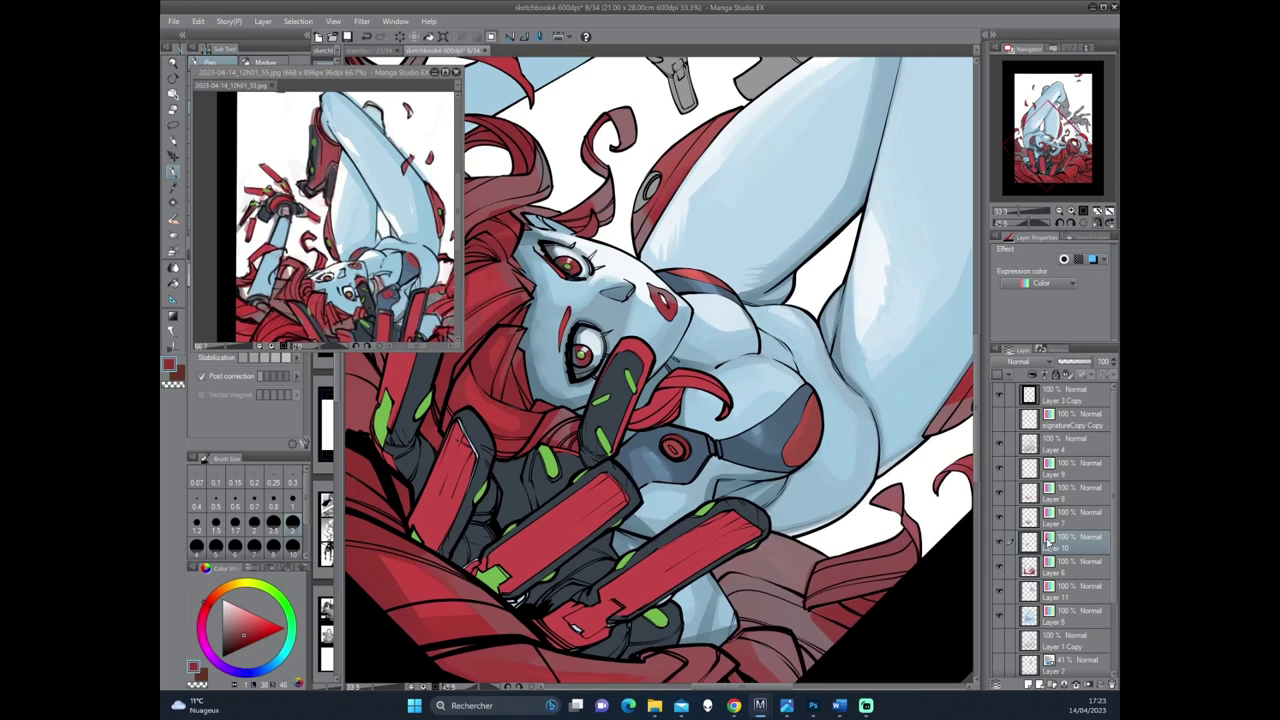
{"action": "left_click", "coordinate": [1046, 541], "text": "ctrl"}
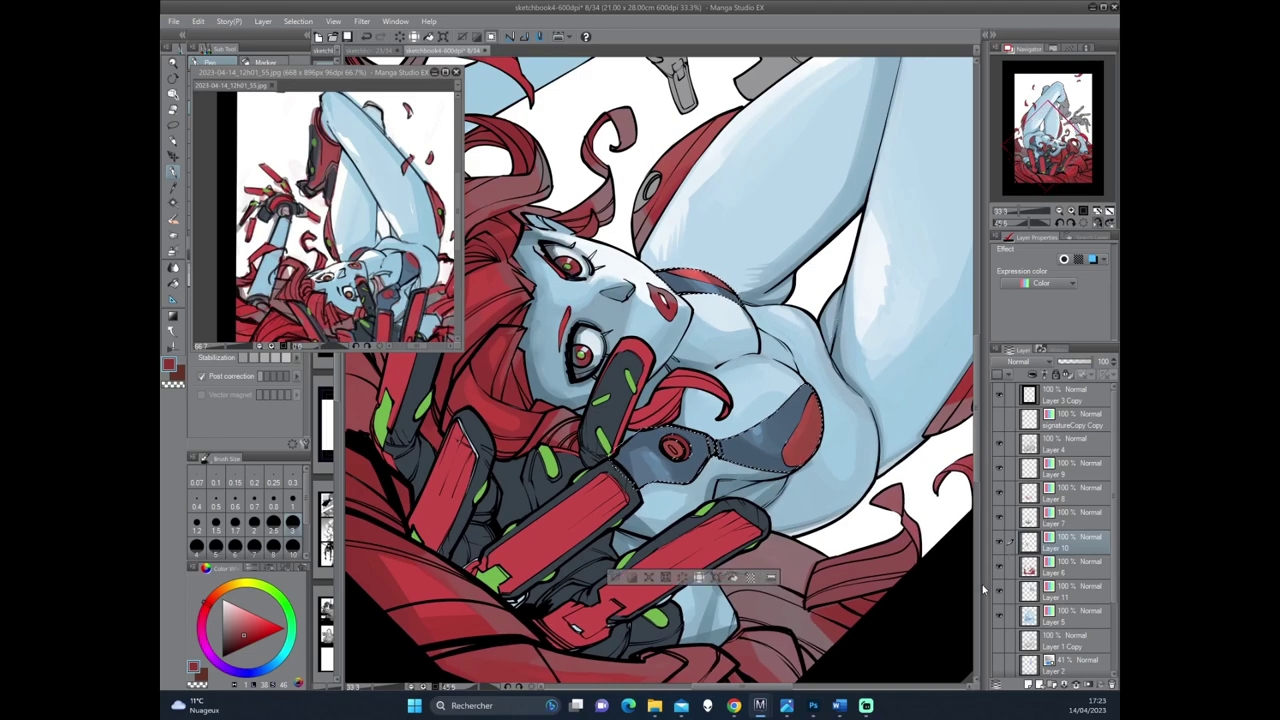
{"action": "left_click_drag", "start_coordinate": [750, 262], "coordinate": [791, 354]}
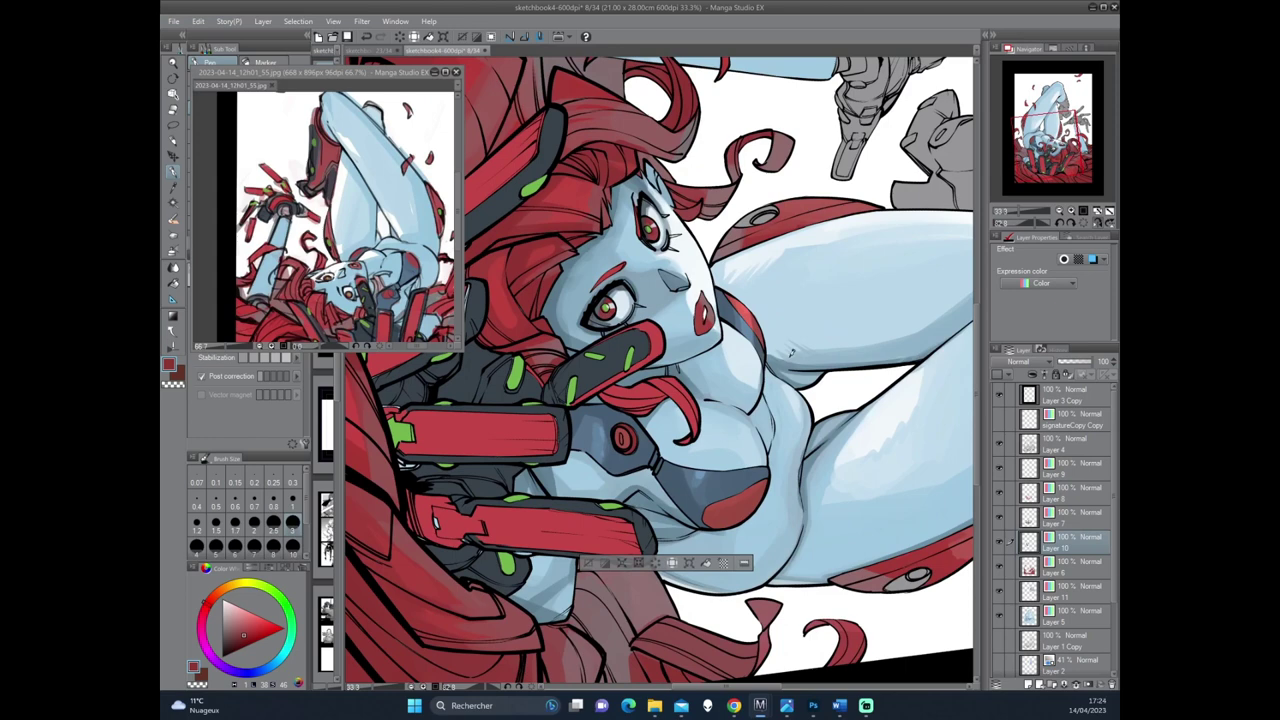
{"action": "left_click", "coordinate": [791, 354], "text": "alt"}
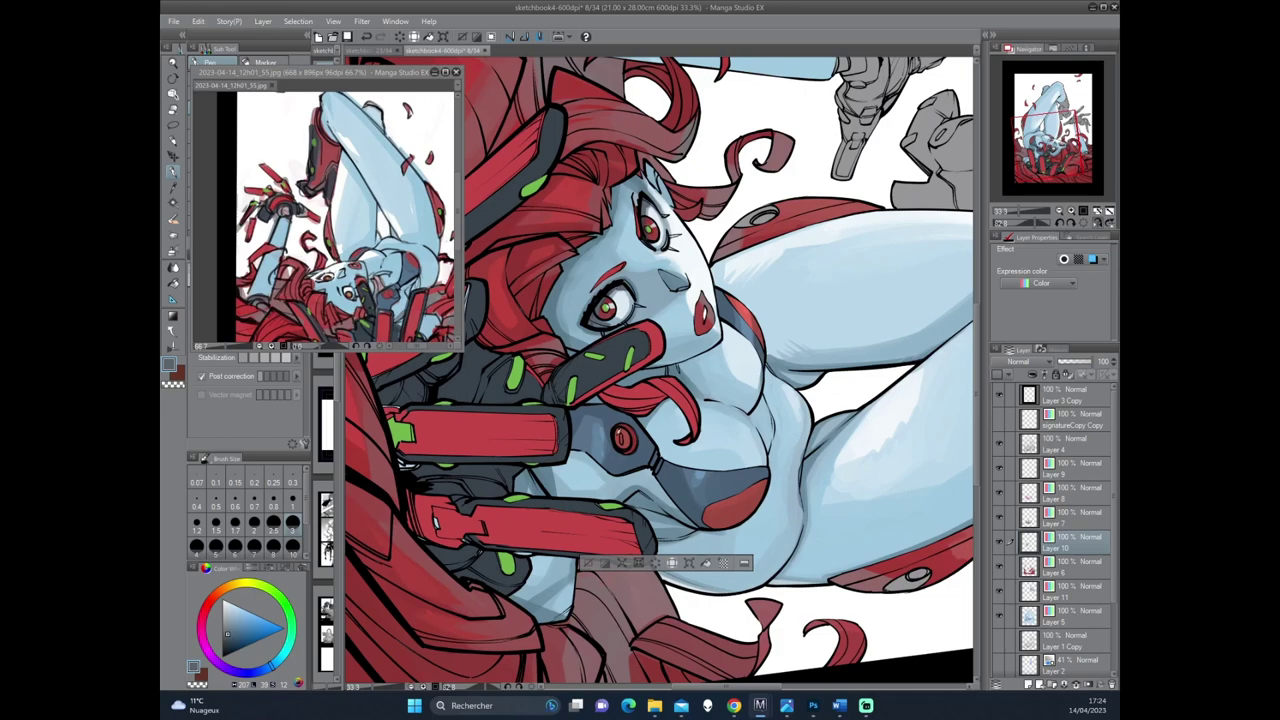
{"action": "mouse_move", "coordinate": [633, 450]}
{"action": "left_mouse_down"}
{"action": "mouse_move", "coordinate": [633, 425]}
{"action": "mouse_move", "coordinate": [659, 511]}
{"action": "mouse_move", "coordinate": [677, 470]}
{"action": "left_mouse_up"}
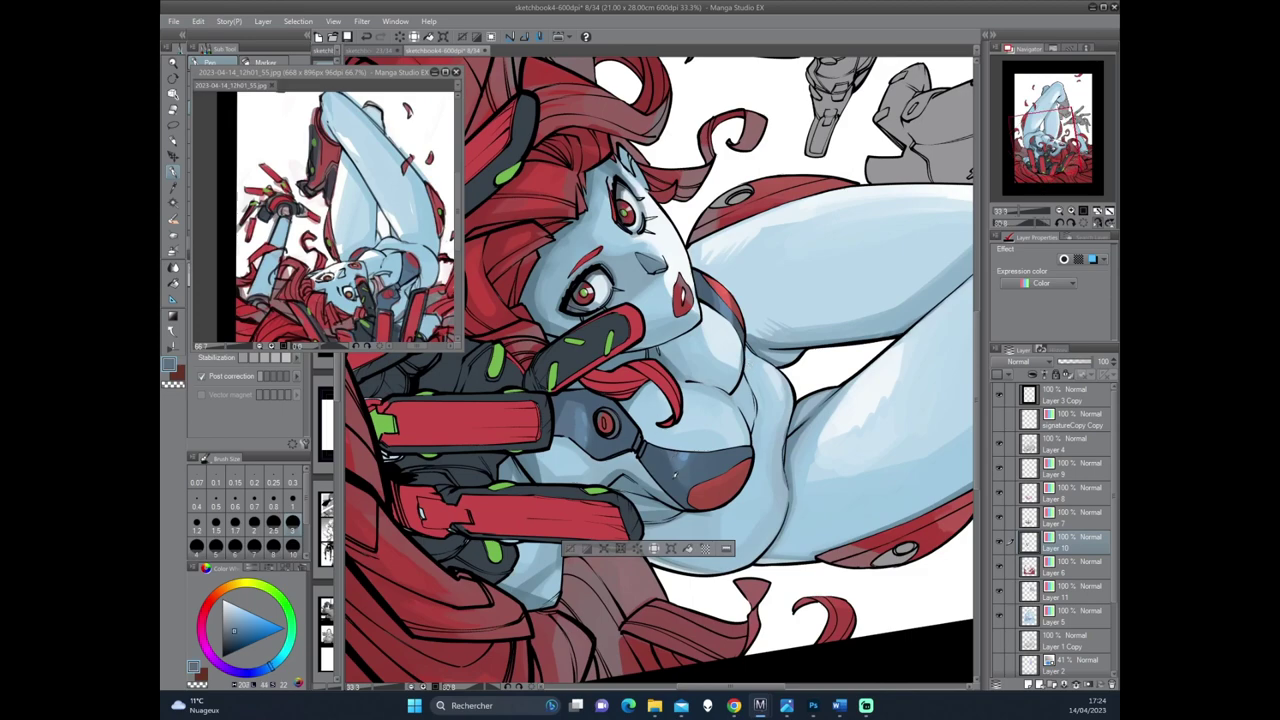
{"action": "mouse_move", "coordinate": [680, 492]}
{"action": "left_mouse_down"}
{"action": "mouse_move", "coordinate": [787, 407]}
{"action": "mouse_move", "coordinate": [808, 323]}
{"action": "left_mouse_up"}
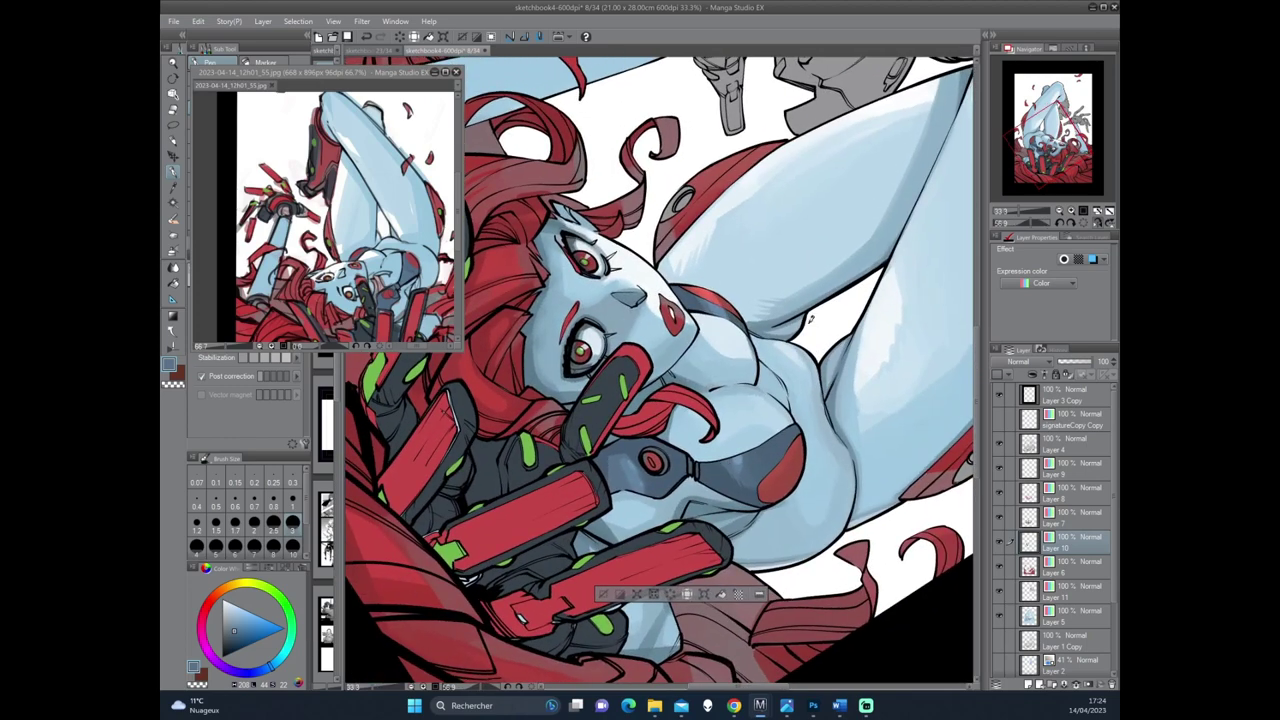
{"action": "scroll", "coordinate": [811, 320], "scroll_direction": "down", "scroll_amount": 3}
{"action": "mouse_move", "coordinate": [811, 320]}
{"action": "left_mouse_down"}
{"action": "mouse_move", "coordinate": [876, 327]}
{"action": "mouse_move", "coordinate": [906, 477]}
{"action": "left_mouse_up"}
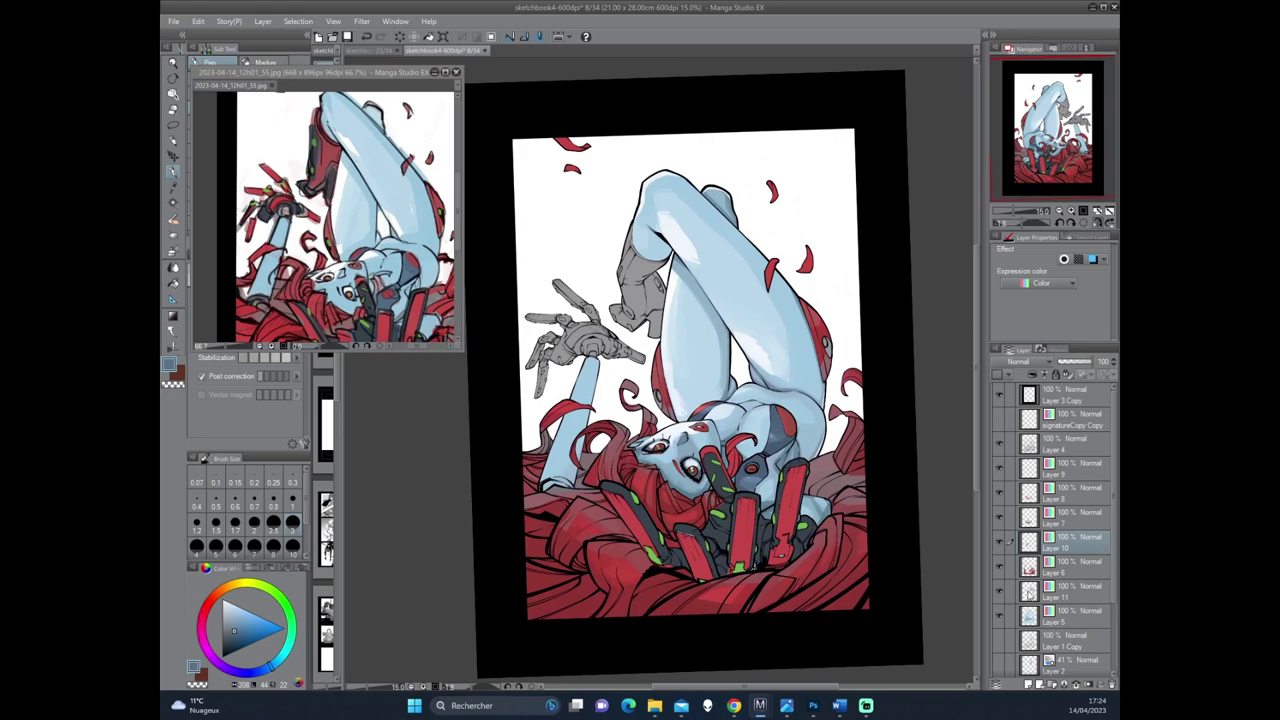
Select Layer 5 with the pencil and rotate the canvas around the figure.
{"action": "left_click", "coordinate": [1031, 618]}
{"action": "scroll", "coordinate": [725, 388], "scroll_direction": "up", "scroll_amount": 2}
{"action": "key", "text": "p"}
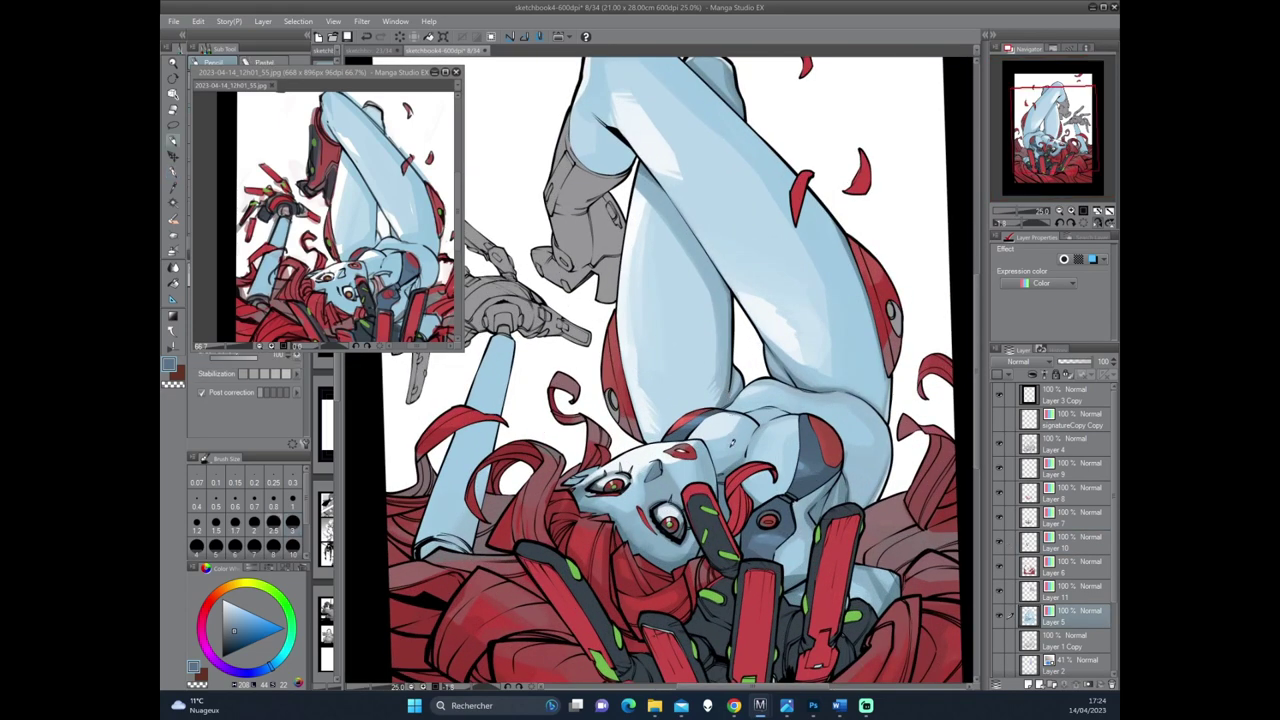
{"action": "left_click_drag", "start_coordinate": [710, 490], "coordinate": [702, 420]}
{"action": "scroll", "coordinate": [702, 416], "scroll_direction": "up", "scroll_amount": 1}
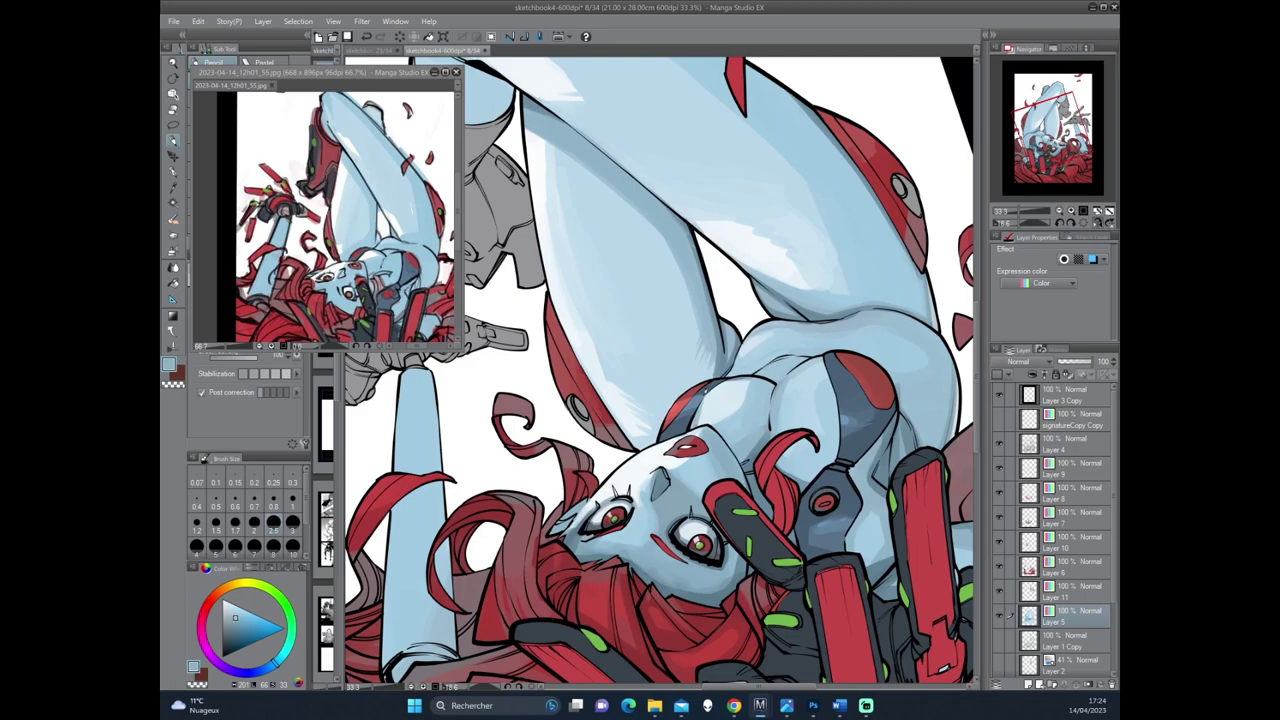
{"action": "left_click_drag", "start_coordinate": [797, 307], "coordinate": [636, 425]}
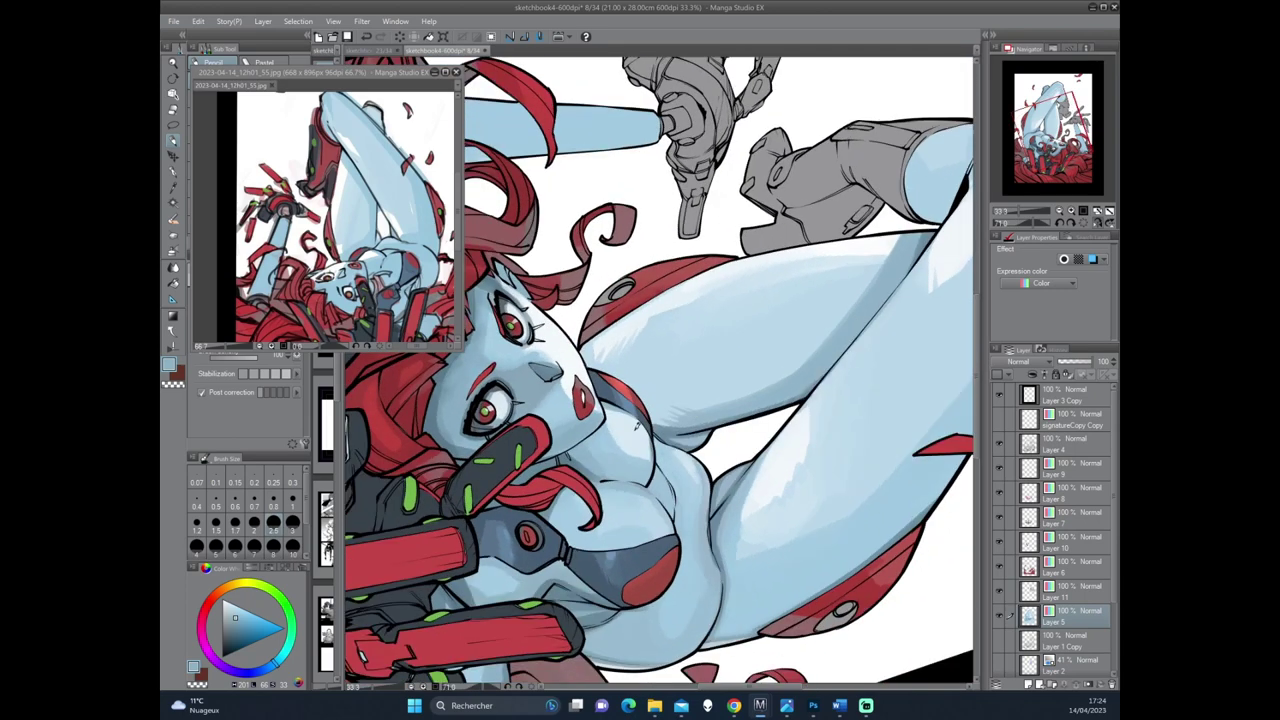
Sample a darker blue from the painting and add a short dark stroke on the bodysuit edge.
{"action": "left_click", "coordinate": [655, 440], "text": "alt"}
{"action": "left_click_drag", "start_coordinate": [660, 418], "coordinate": [628, 464]}
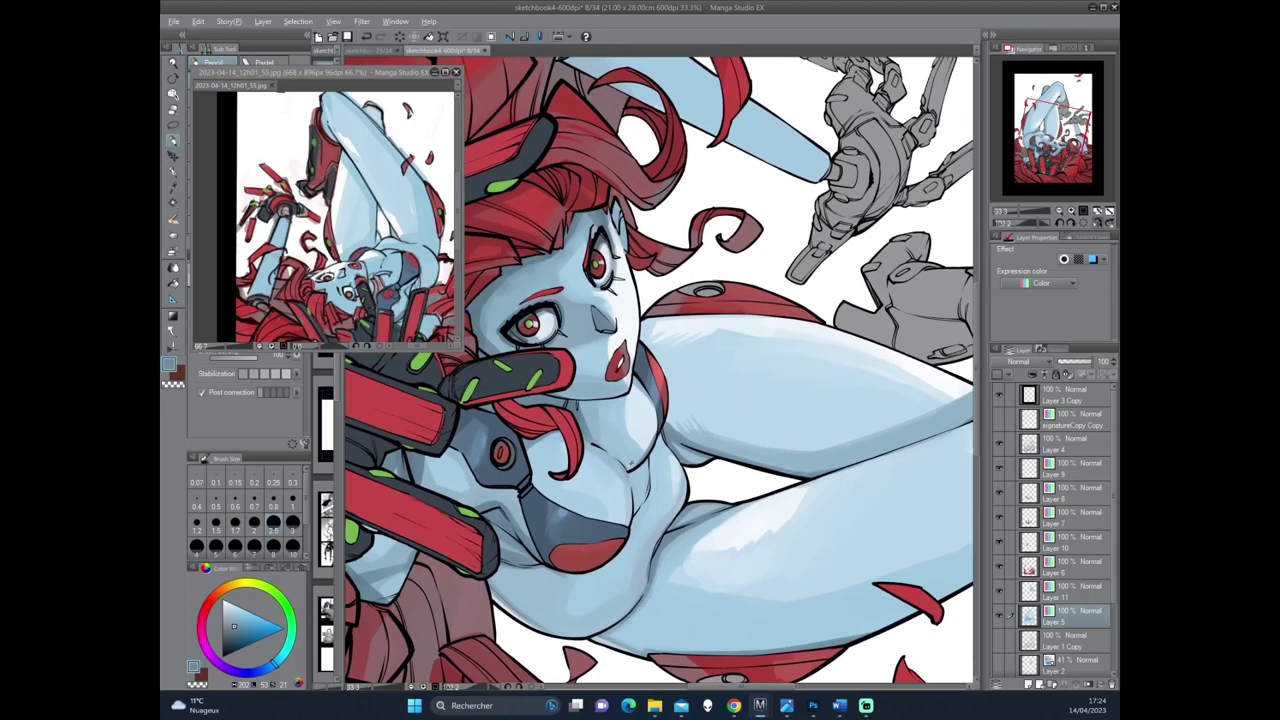
{"action": "left_click", "coordinate": [614, 452], "text": "alt"}
{"action": "scroll", "coordinate": [727, 392], "scroll_direction": "down", "scroll_amount": 1}
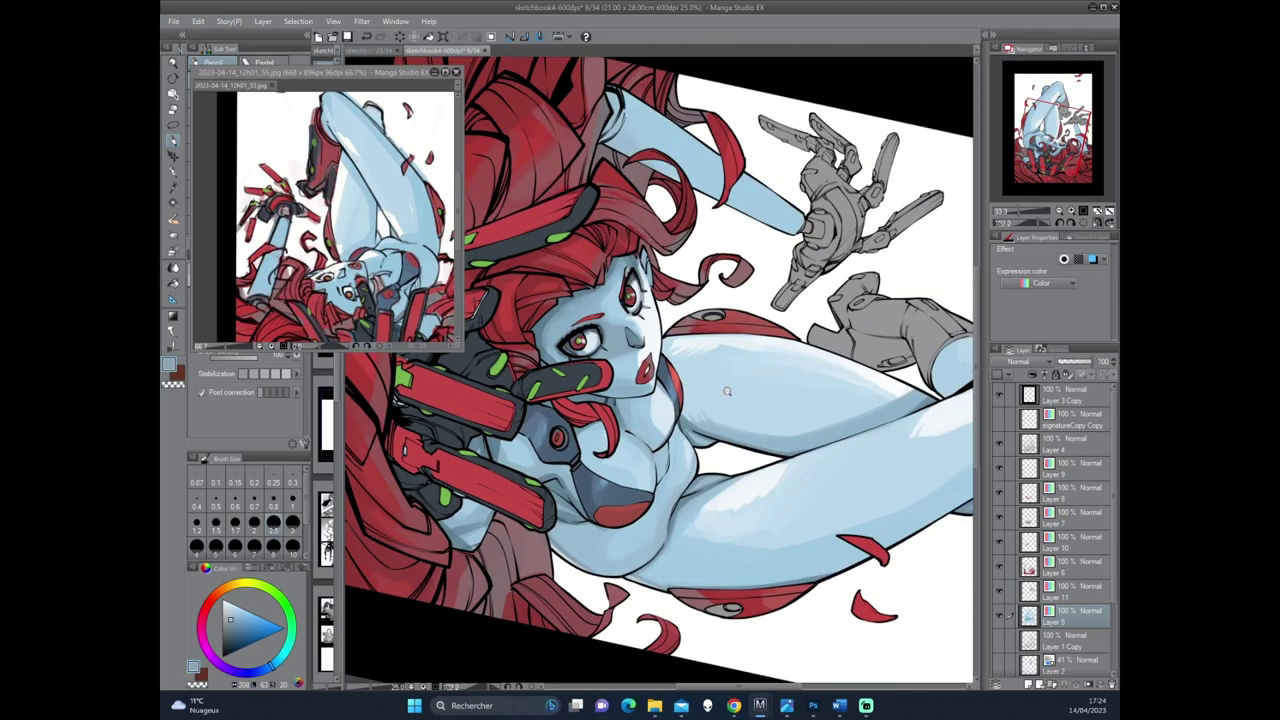
{"action": "scroll", "coordinate": [727, 392], "scroll_direction": "down", "scroll_amount": 1}
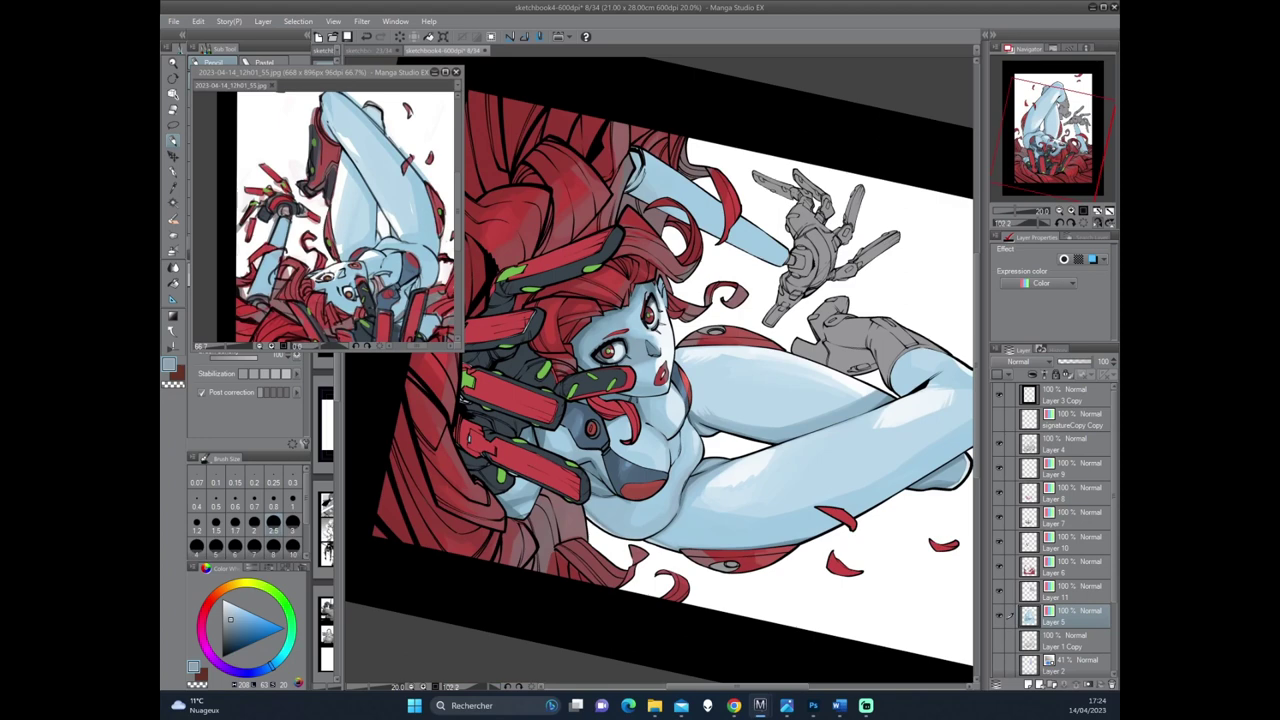
{"action": "scroll", "coordinate": [651, 449], "scroll_direction": "up", "scroll_amount": 1}
{"action": "left_click", "coordinate": [650, 446], "text": "alt"}
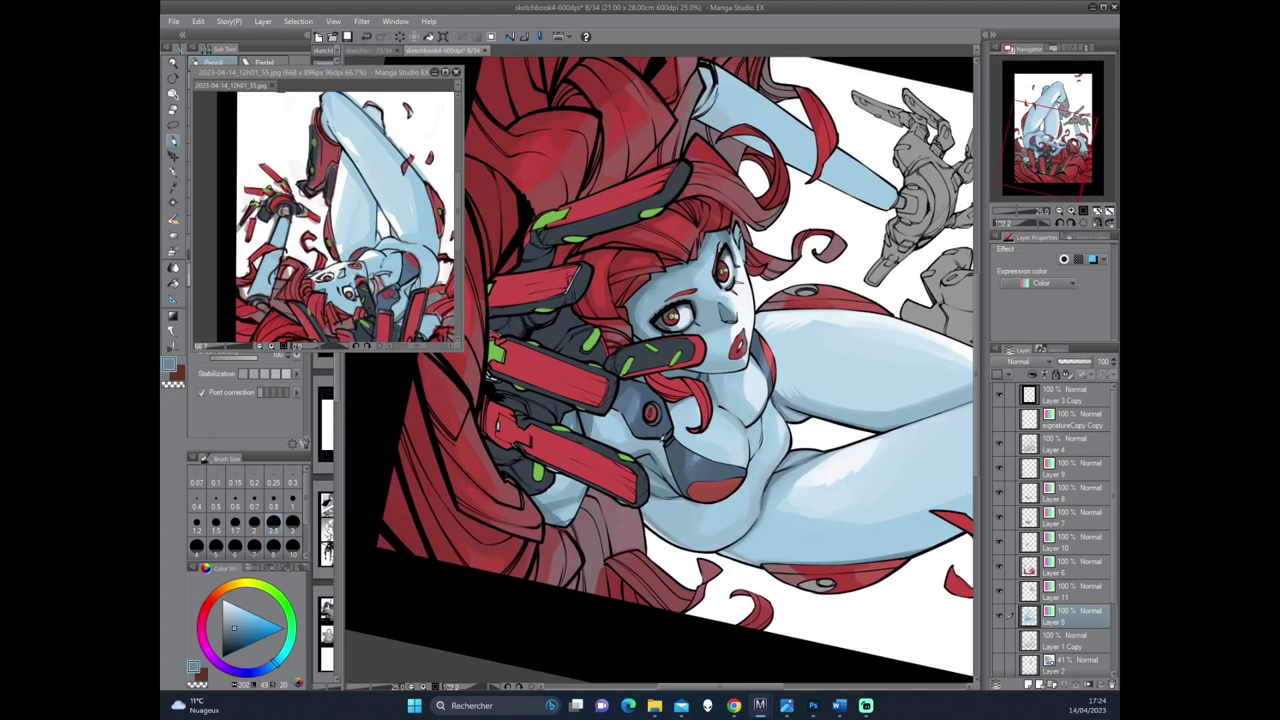
{"action": "left_click_drag", "start_coordinate": [670, 446], "coordinate": [663, 474]}
{"action": "left_click_drag", "start_coordinate": [796, 376], "coordinate": [785, 370]}
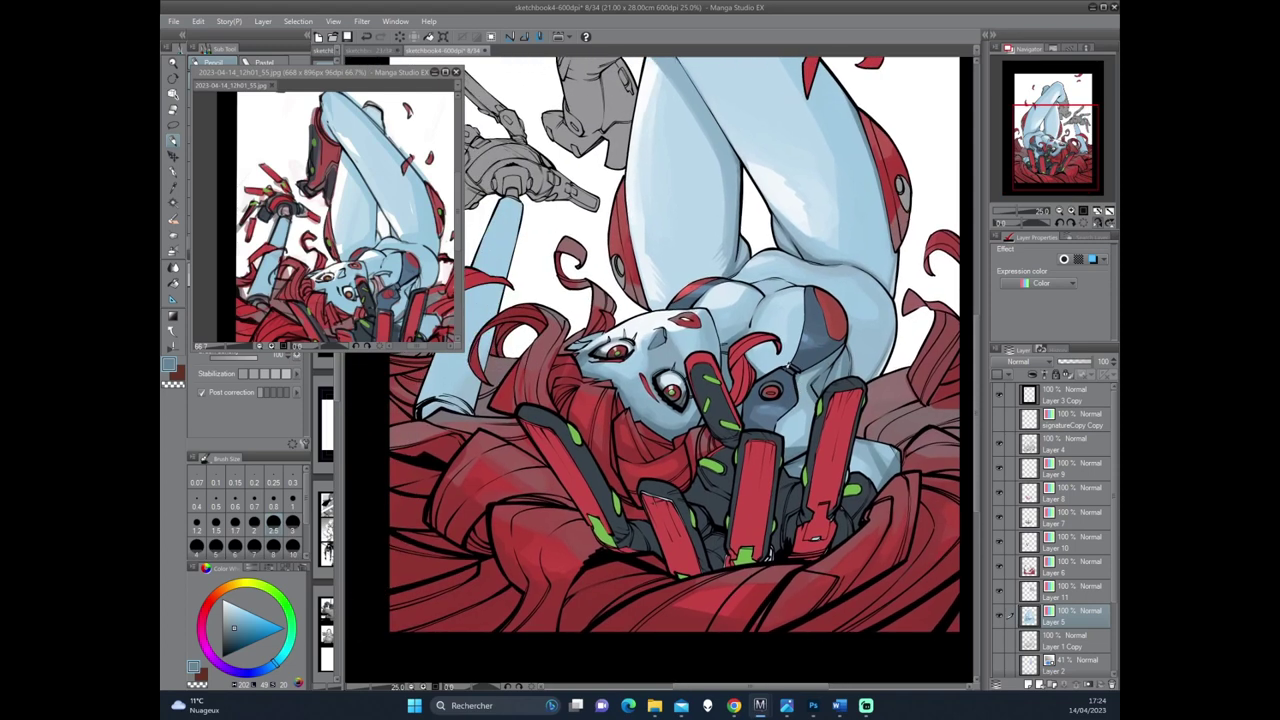
{"action": "mouse_move", "coordinate": [786, 370]}
{"action": "left_mouse_down"}
{"action": "mouse_move", "coordinate": [802, 375]}
{"action": "mouse_move", "coordinate": [786, 362]}
{"action": "left_mouse_up"}
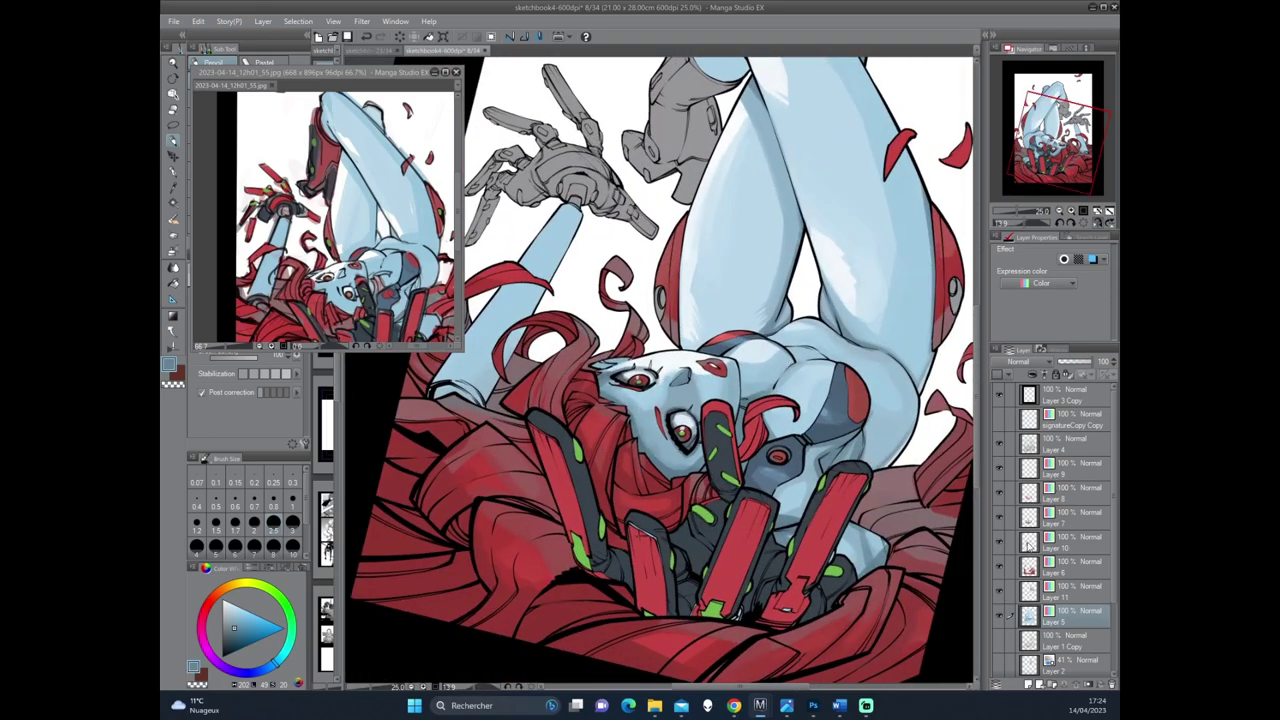
{"action": "left_click", "coordinate": [1030, 497]}
{"action": "scroll", "coordinate": [685, 452], "scroll_direction": "up", "scroll_amount": 1}
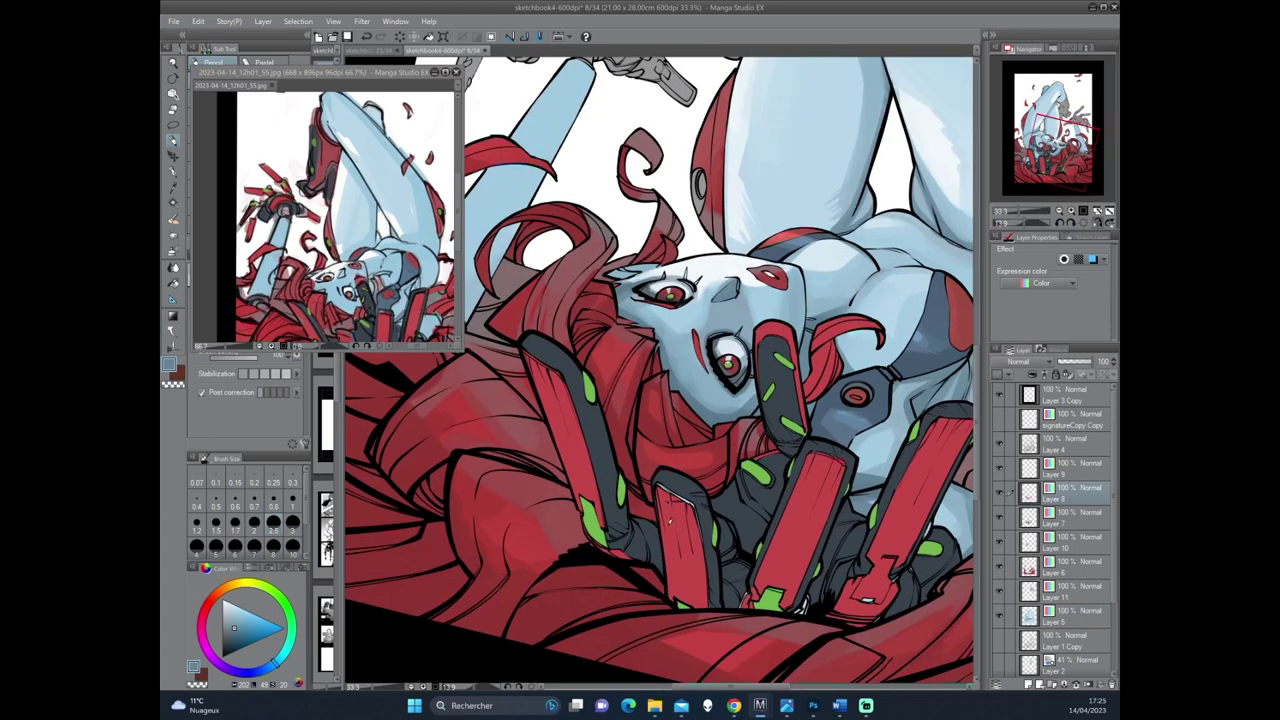
On Layer 8, sample the armour red and paint it over the top of the green piece.
{"action": "left_click", "coordinate": [670, 520], "text": "alt"}
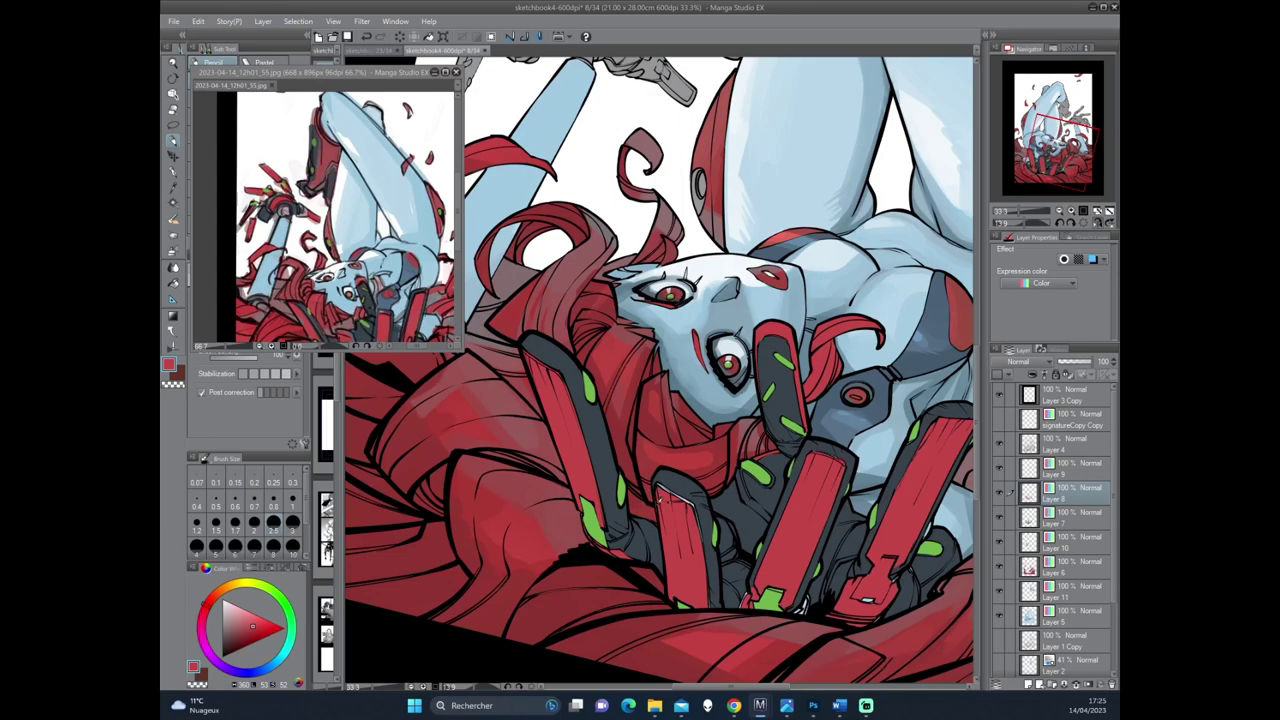
{"action": "left_click_drag", "start_coordinate": [800, 250], "coordinate": [860, 340]}
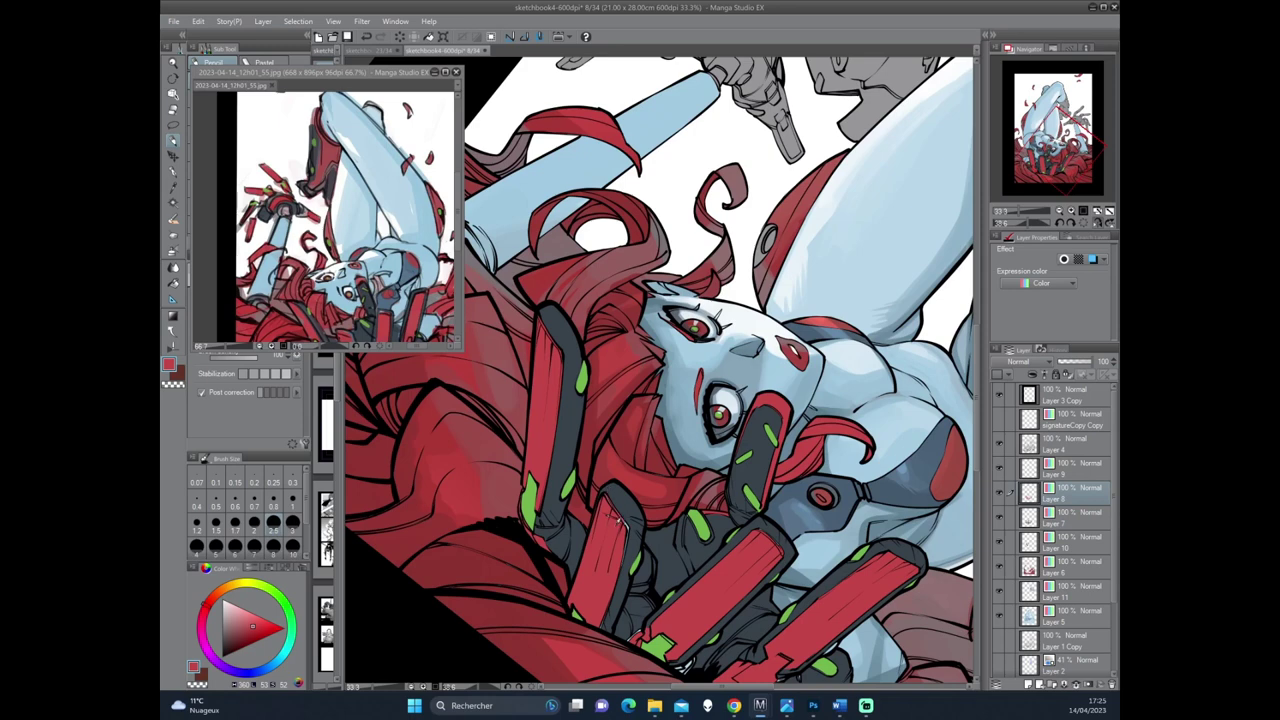
{"action": "key", "text": "p"}
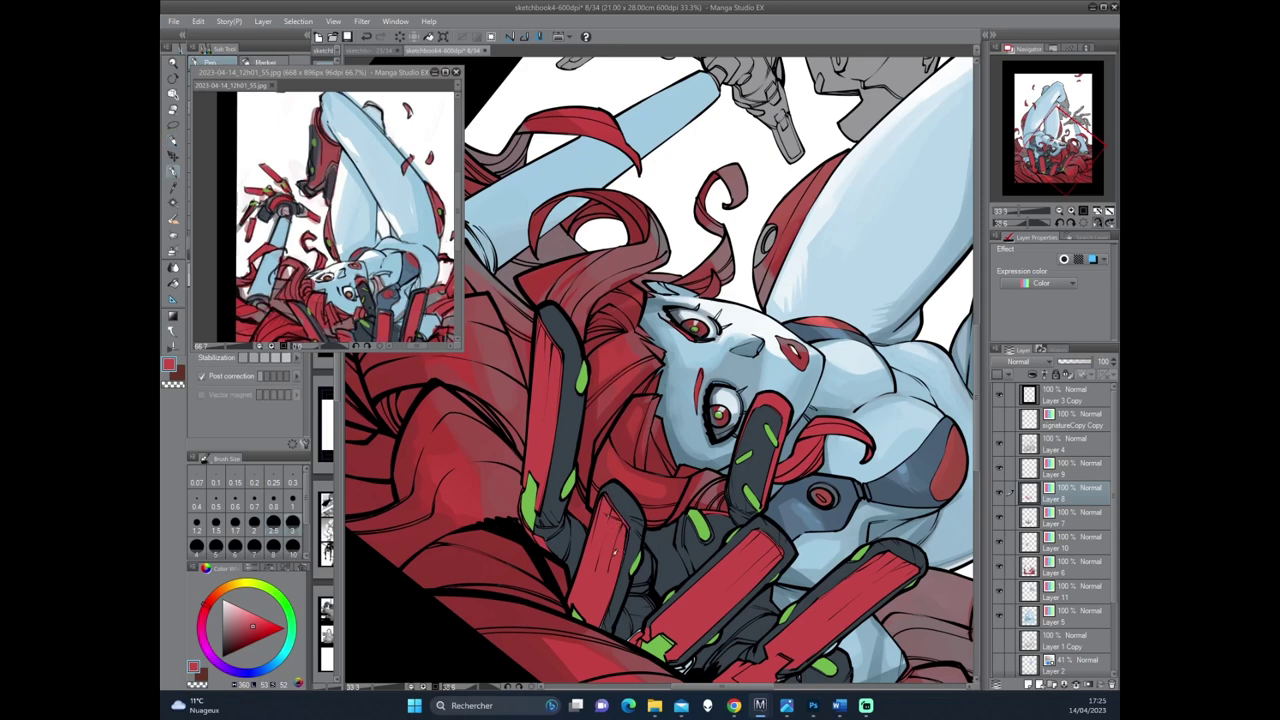
{"action": "left_click_drag", "start_coordinate": [610, 519], "coordinate": [627, 405]}
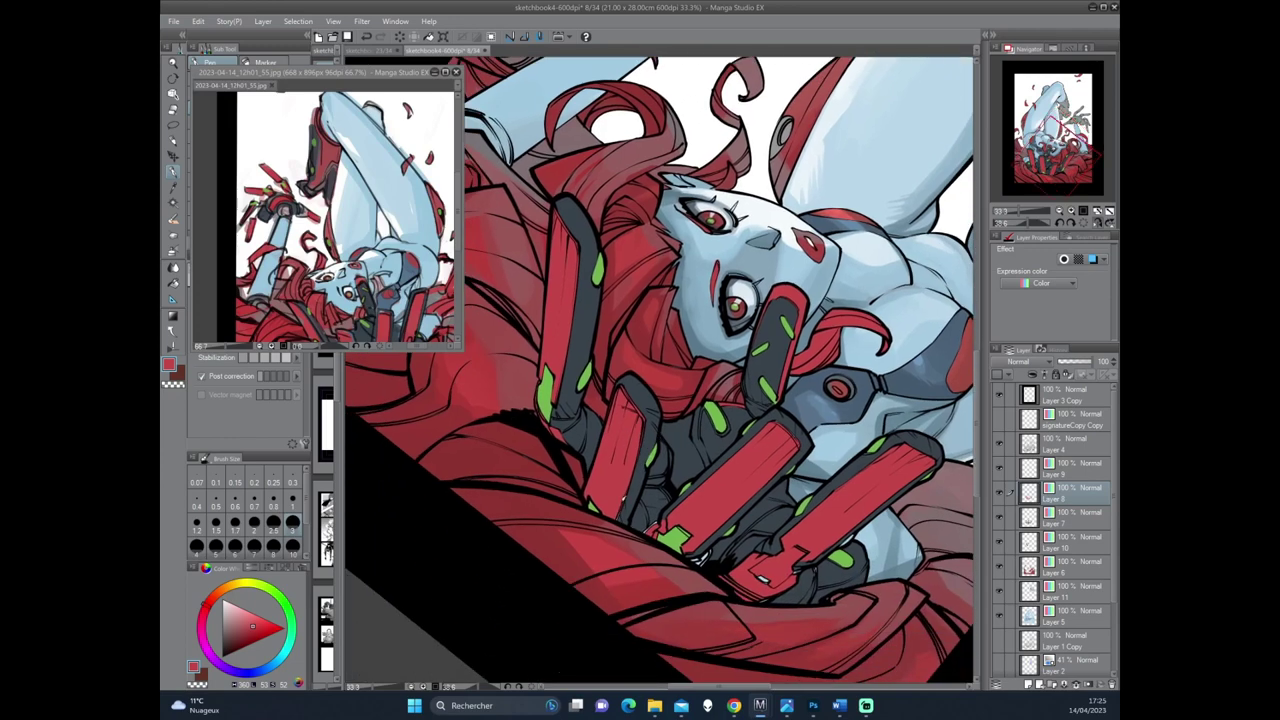
{"action": "left_click_drag", "start_coordinate": [623, 490], "coordinate": [700, 475]}
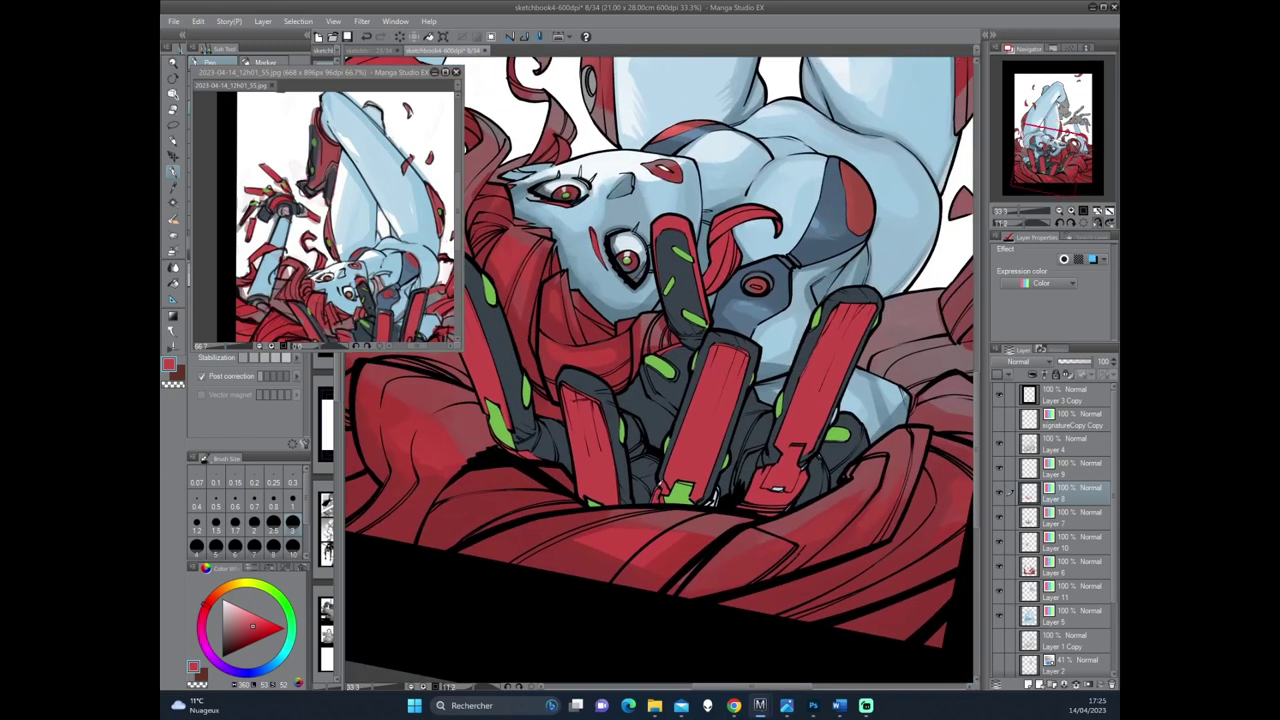
{"action": "key", "text": "x"}
{"action": "left_click_drag", "start_coordinate": [666, 494], "coordinate": [662, 484]}
{"action": "key", "text": "x"}
{"action": "key", "text": "x"}
{"action": "key", "text": "x"}
{"action": "left_click", "coordinate": [1075, 463]}
{"action": "key", "text": "minus"}
Sample the lime green and erase a stray green mark on the dark armour.
{"action": "left_click", "coordinate": [677, 550], "text": "alt"}
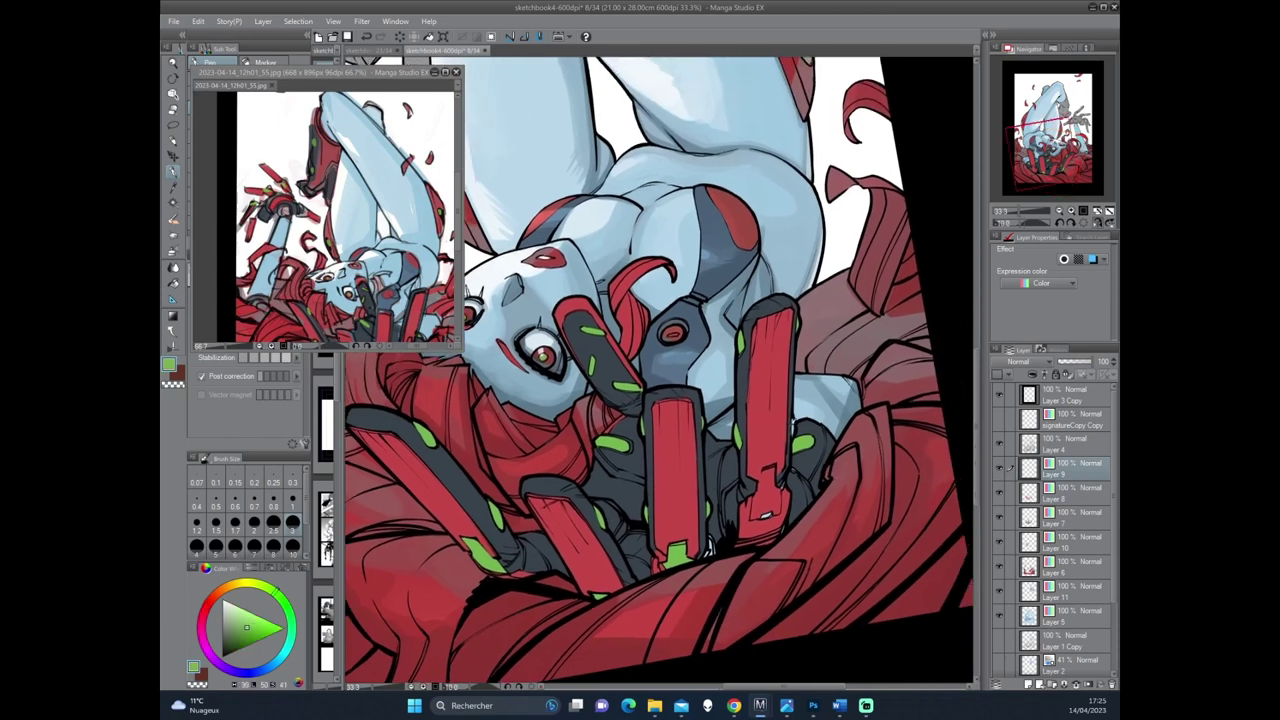
{"action": "left_click_drag", "start_coordinate": [796, 410], "coordinate": [796, 434]}
{"action": "scroll", "coordinate": [796, 434], "scroll_direction": "up", "scroll_amount": 2}
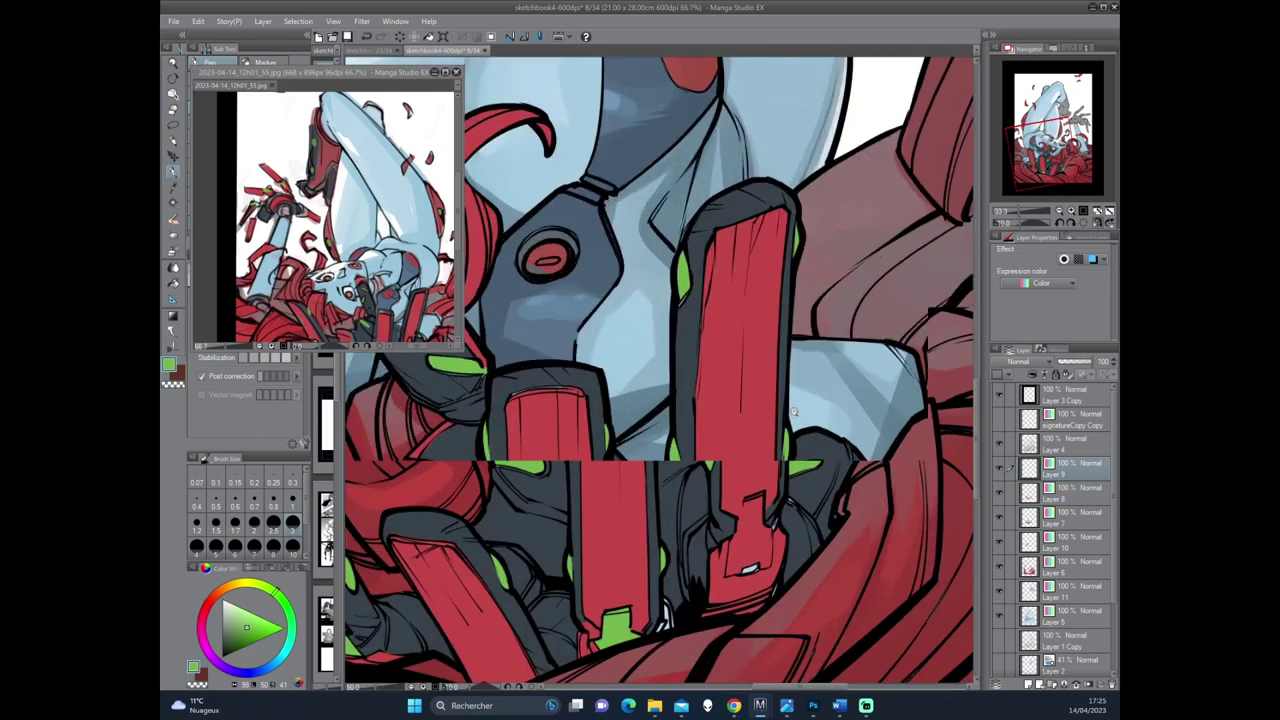
{"action": "key", "text": "c"}
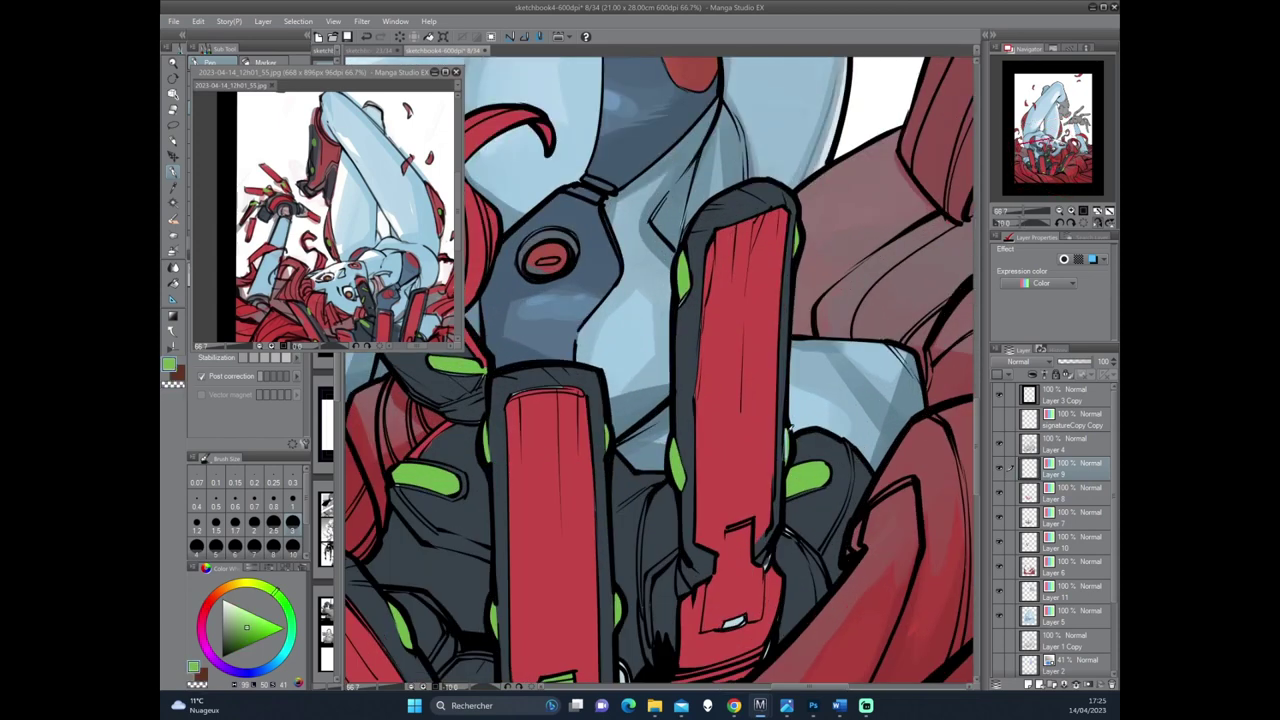
{"action": "left_click_drag", "start_coordinate": [790, 422], "coordinate": [788, 460]}
{"action": "scroll", "coordinate": [789, 416], "scroll_direction": "down", "scroll_amount": 1}
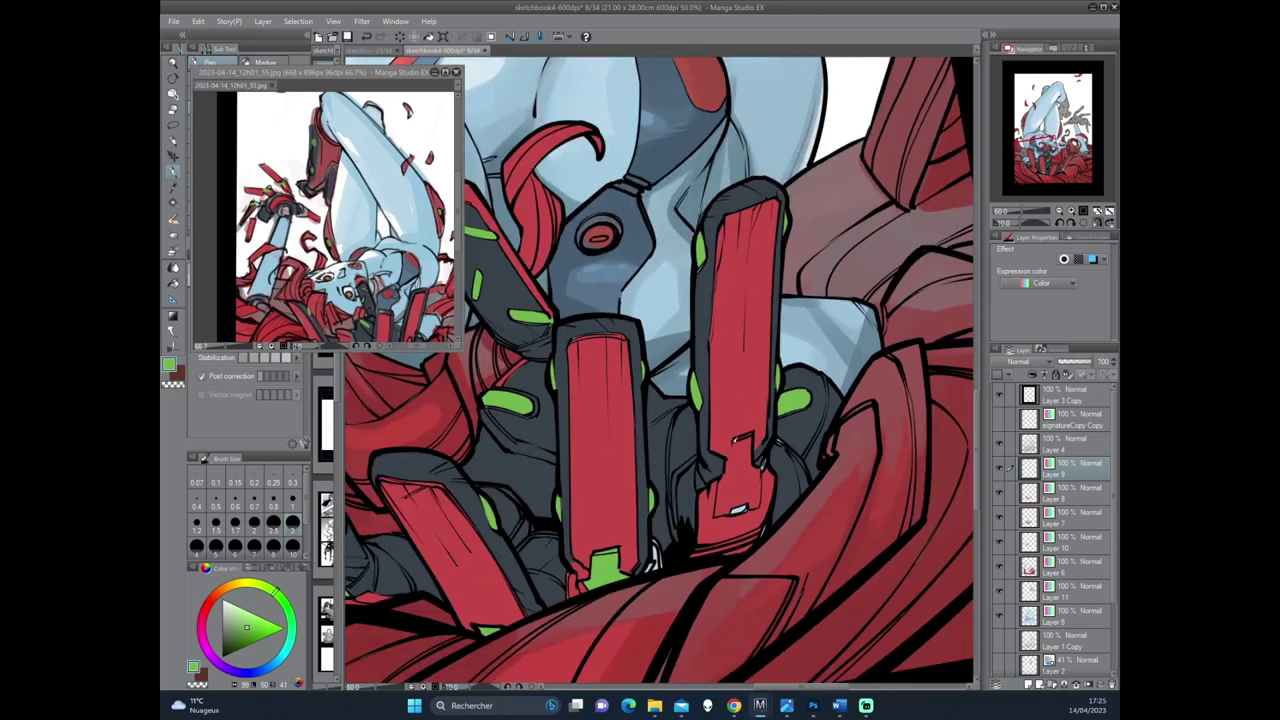
Fill the outlined accent shape on the right armour panel with lime green.
{"action": "left_click_drag", "start_coordinate": [735, 445], "coordinate": [722, 487]}
{"action": "mouse_move", "coordinate": [750, 435]}
{"action": "left_mouse_down"}
{"action": "mouse_move", "coordinate": [742, 488]}
{"action": "mouse_move", "coordinate": [732, 480]}
{"action": "mouse_move", "coordinate": [703, 548]}
{"action": "left_mouse_up"}
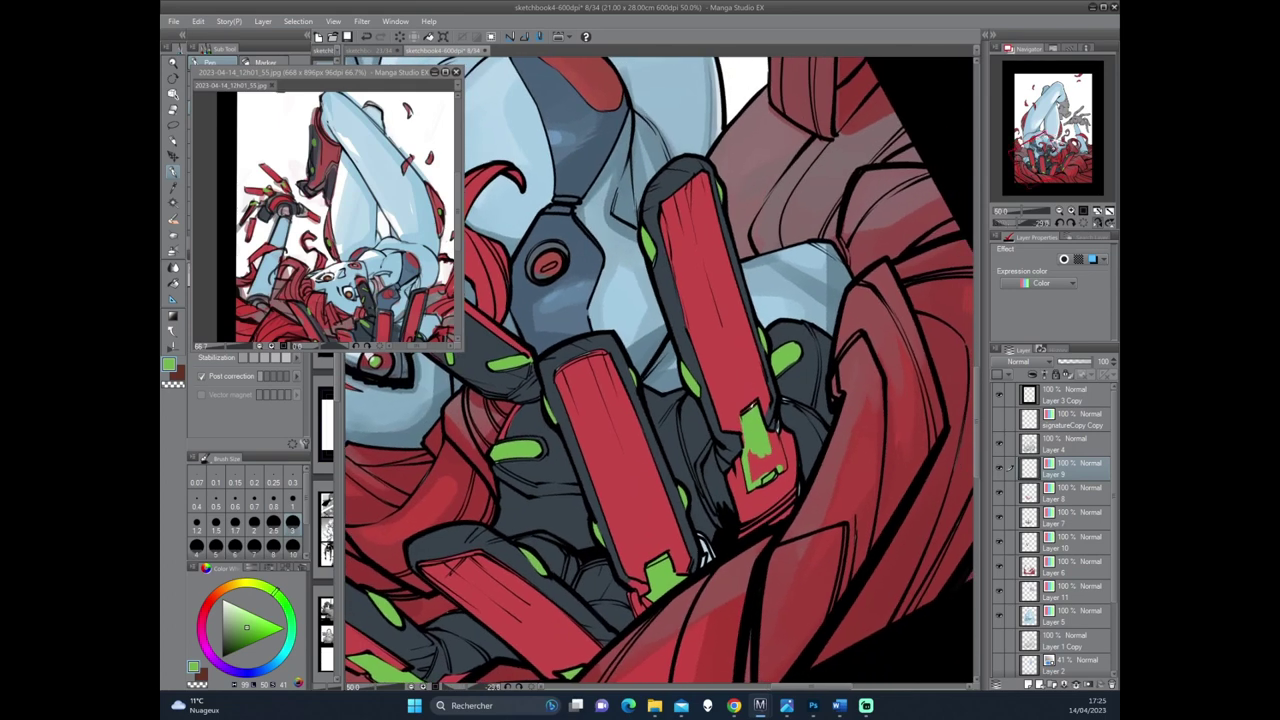
{"action": "left_click_drag", "start_coordinate": [763, 462], "coordinate": [772, 440]}
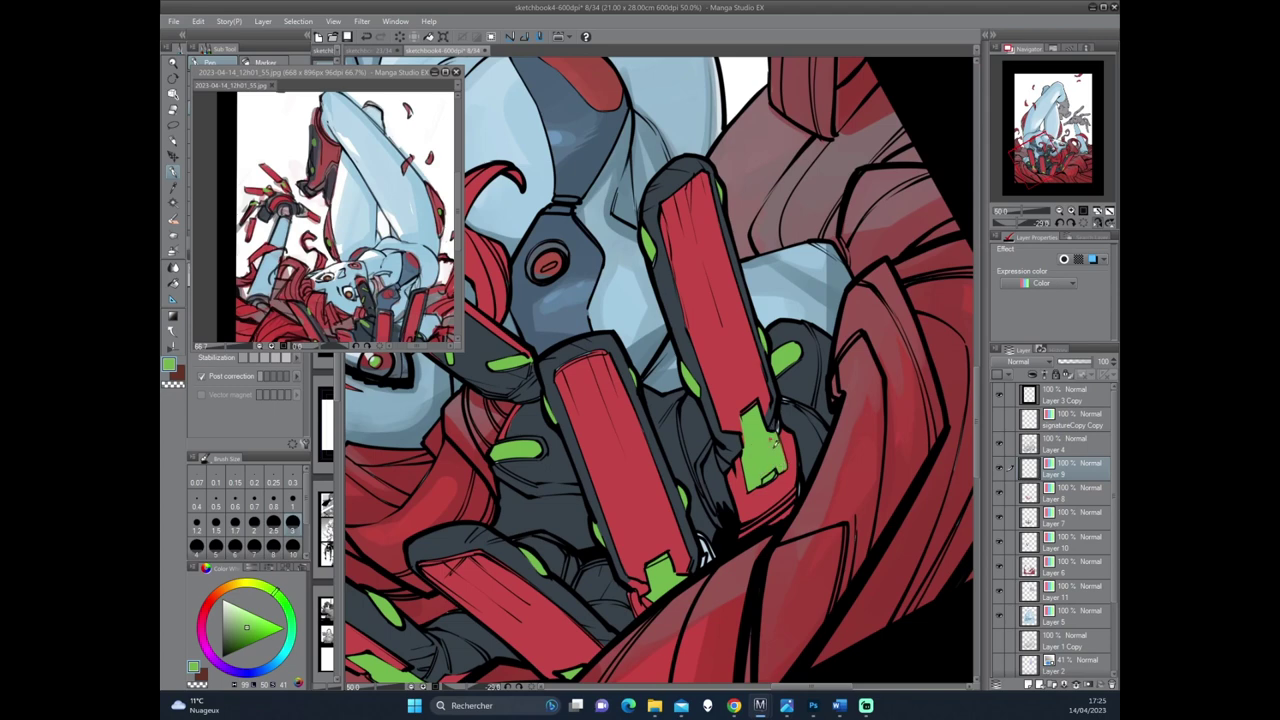
{"action": "scroll", "coordinate": [775, 410], "scroll_direction": "down", "scroll_amount": 2}
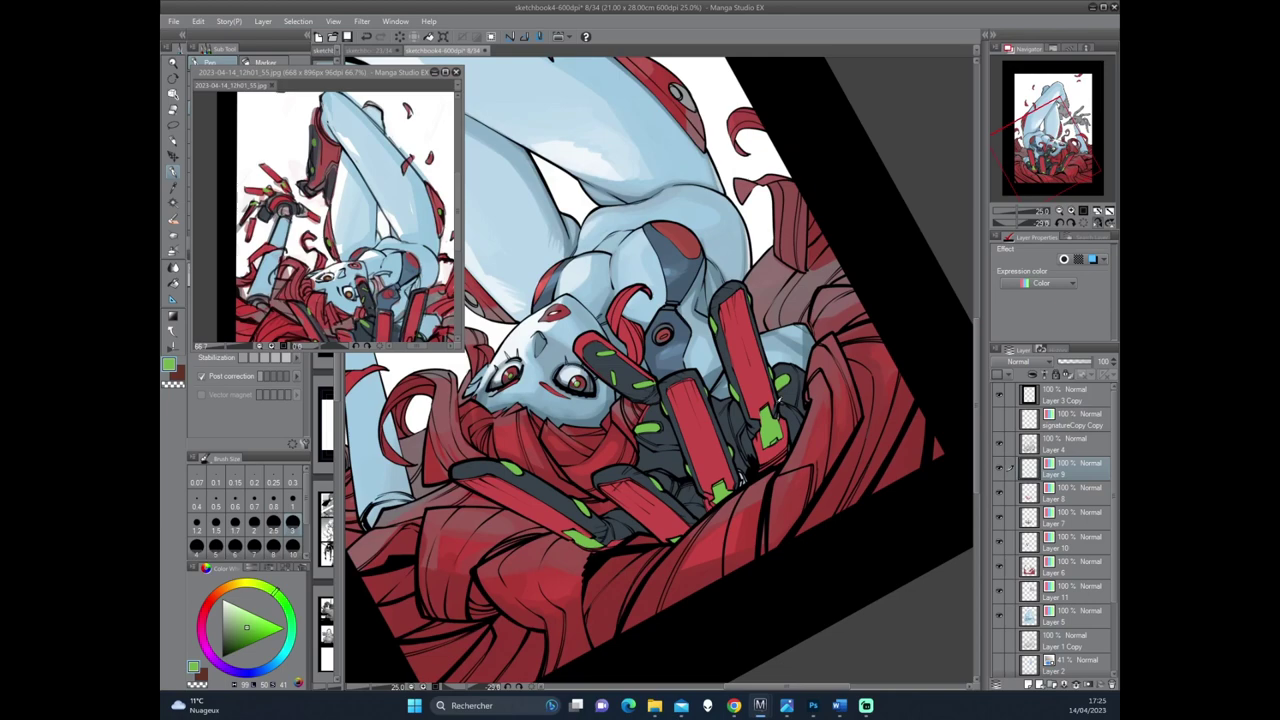
{"action": "left_click_drag", "start_coordinate": [775, 407], "coordinate": [812, 359]}
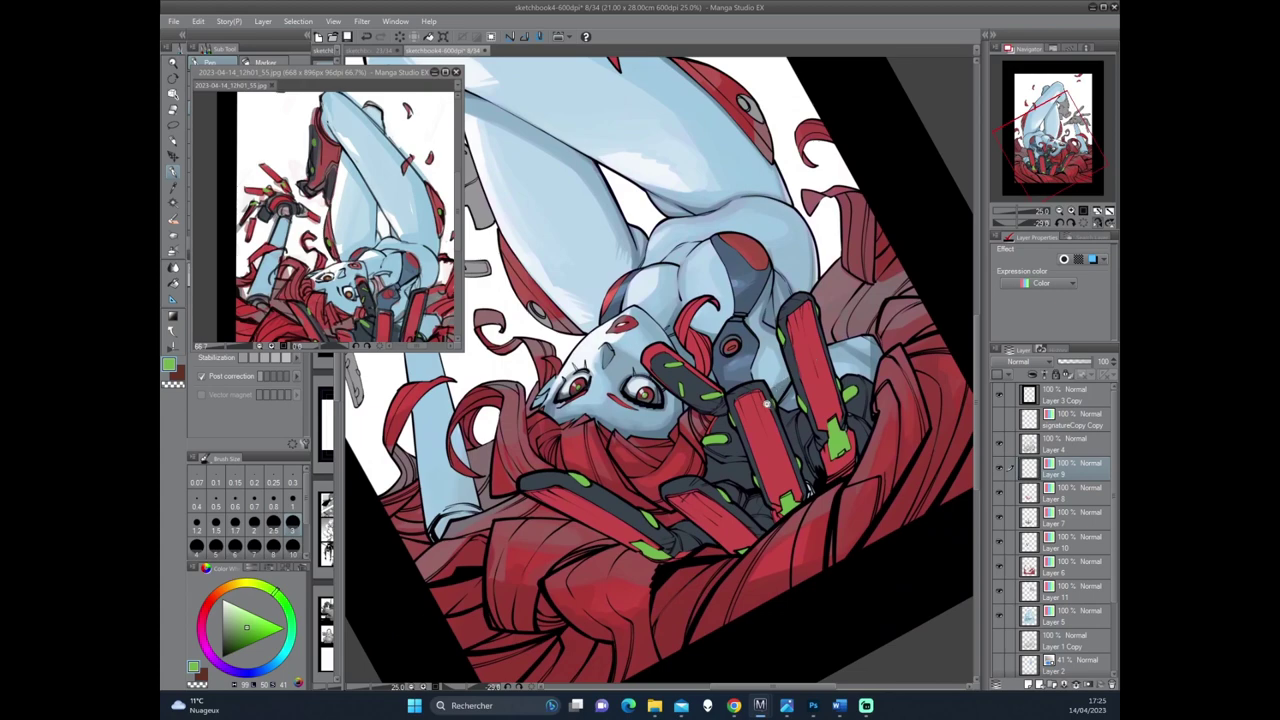
{"action": "scroll", "coordinate": [765, 402], "scroll_direction": "up", "scroll_amount": 1}
{"action": "scroll", "coordinate": [770, 390], "scroll_direction": "up", "scroll_amount": 1}
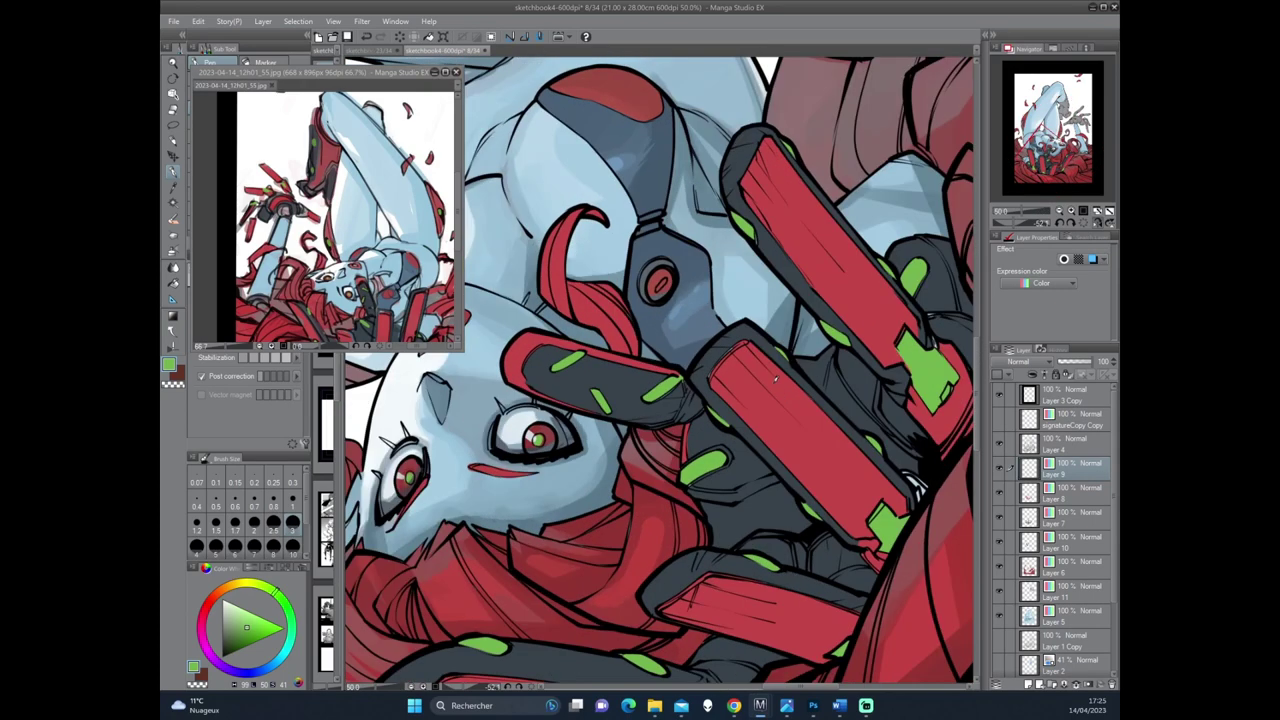
Make Layer 8 active, sample the armour red, then switch to Layer 7.
{"action": "left_click", "coordinate": [1028, 498]}
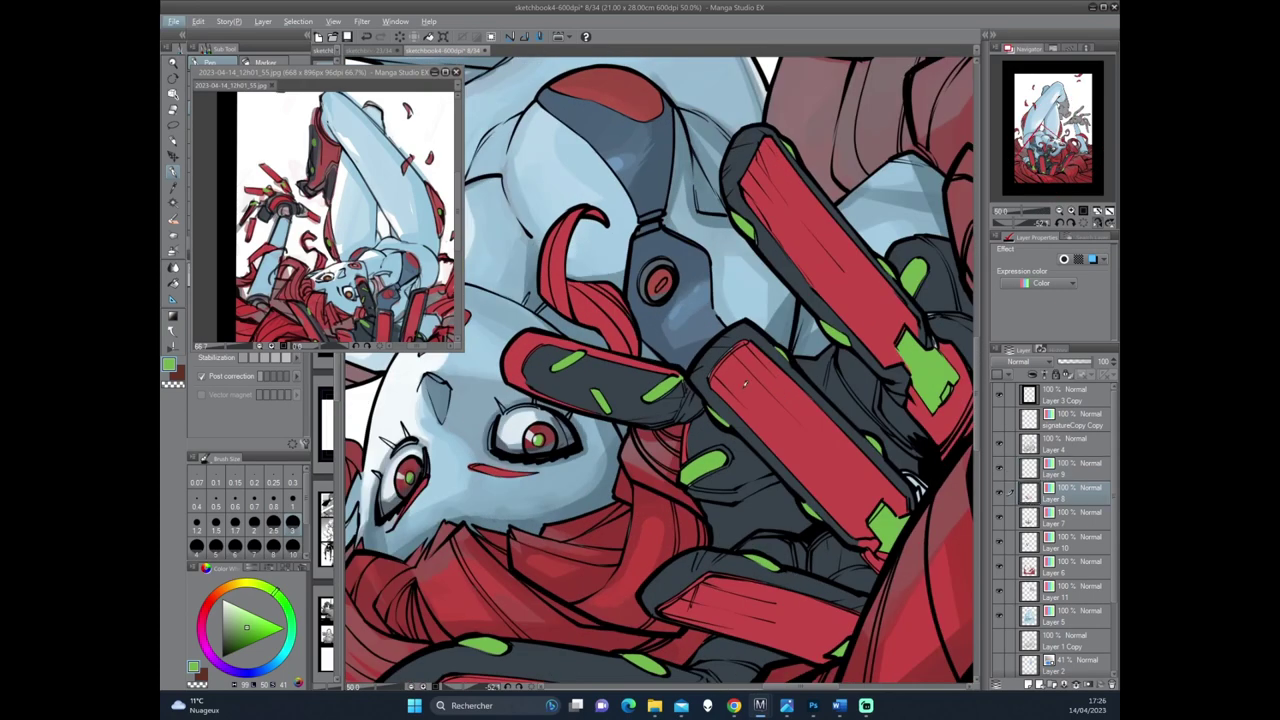
{"action": "left_click", "coordinate": [716, 368], "text": "alt"}
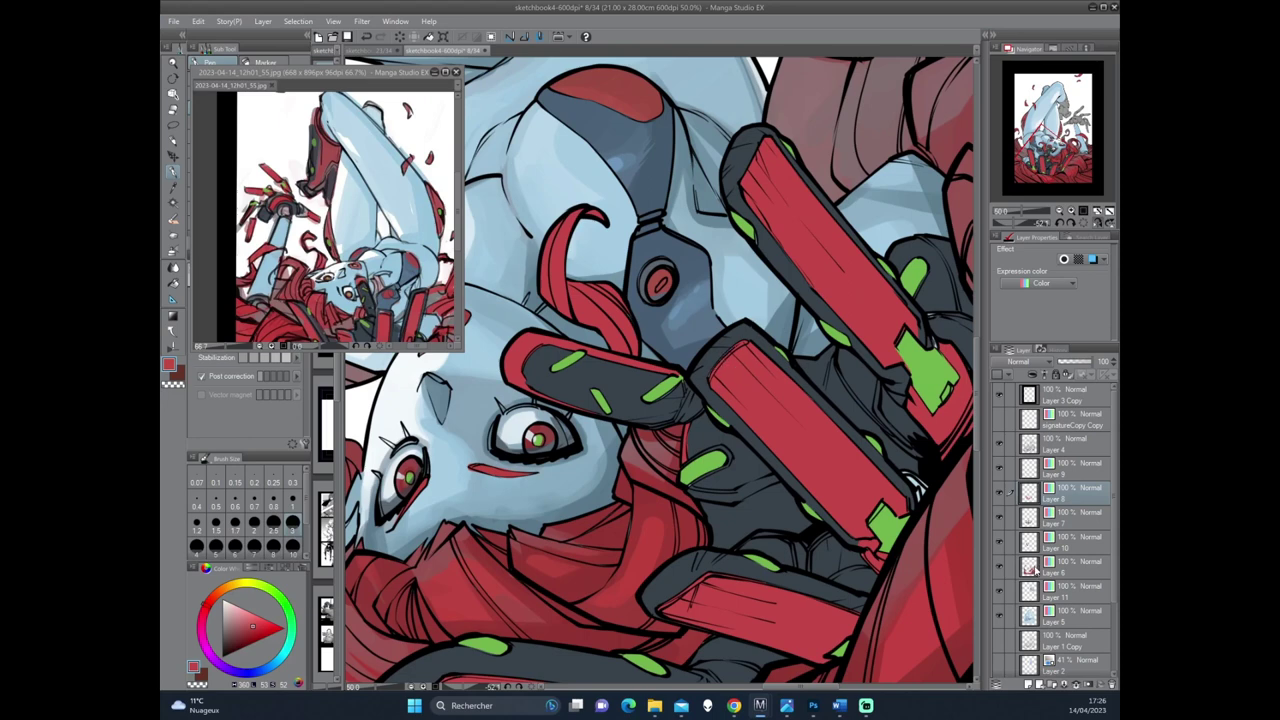
{"action": "left_click", "coordinate": [1030, 518]}
{"action": "left_click_drag", "start_coordinate": [751, 500], "coordinate": [727, 376]}
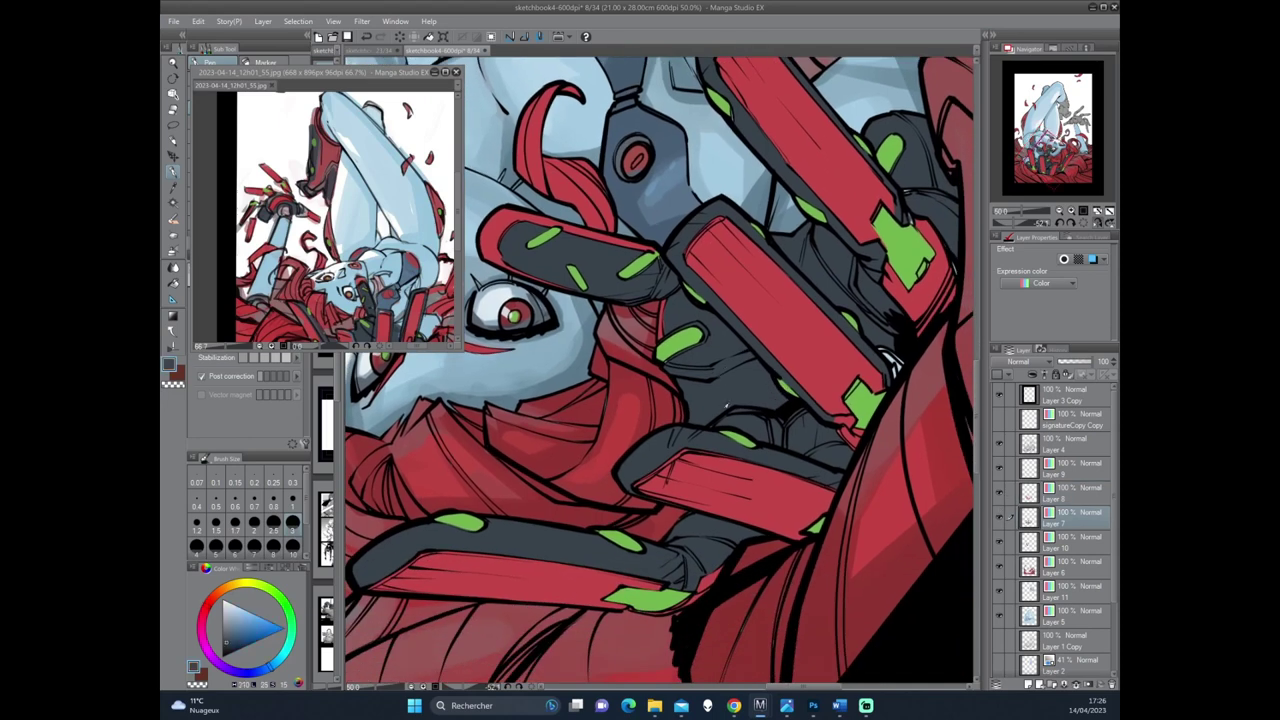
{"action": "scroll", "coordinate": [684, 344], "scroll_direction": "down", "scroll_amount": 2}
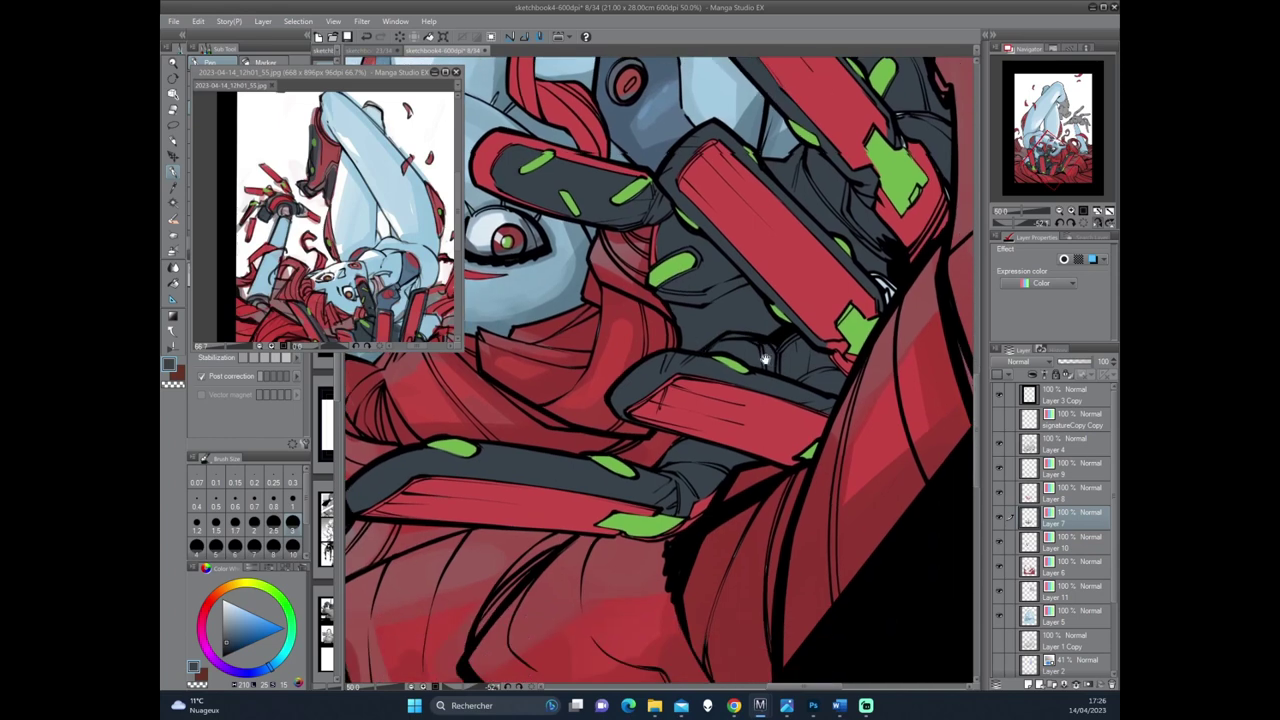
{"action": "scroll", "coordinate": [664, 441], "scroll_direction": "down", "scroll_amount": 1}
{"action": "scroll", "coordinate": [710, 423], "scroll_direction": "up", "scroll_amount": 2}
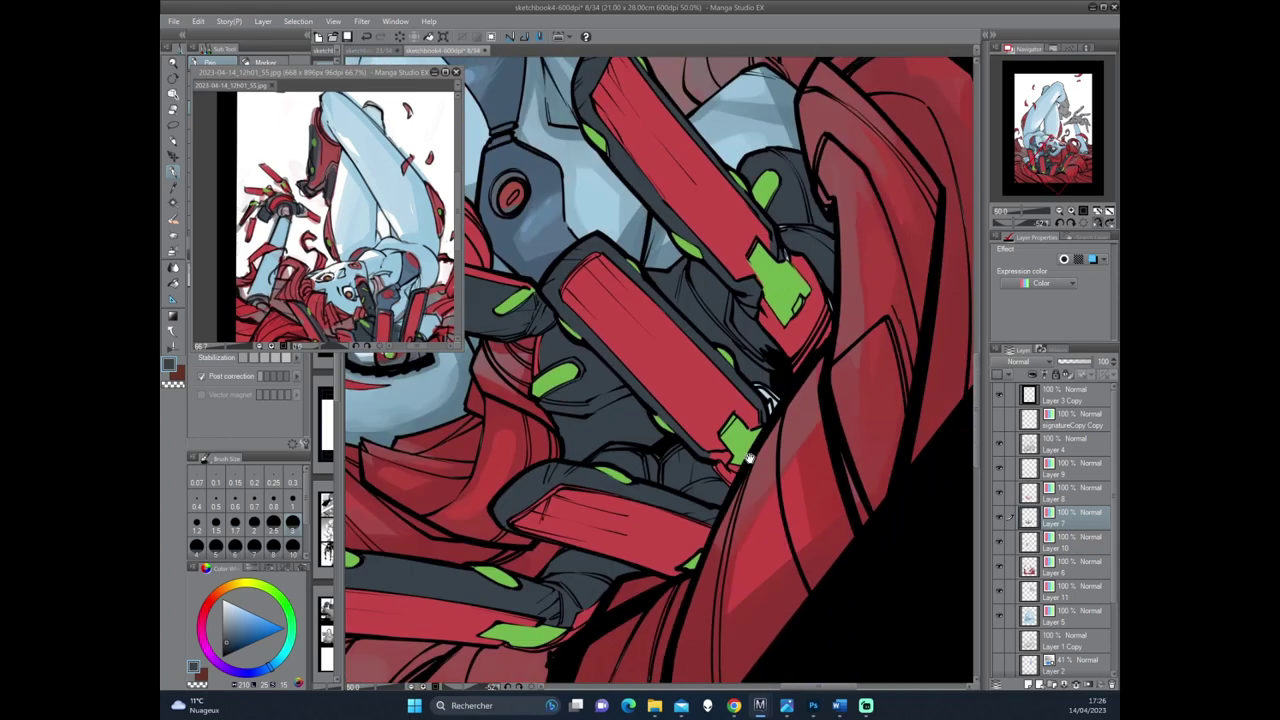
{"action": "scroll", "coordinate": [710, 423], "scroll_direction": "up", "scroll_amount": 1}
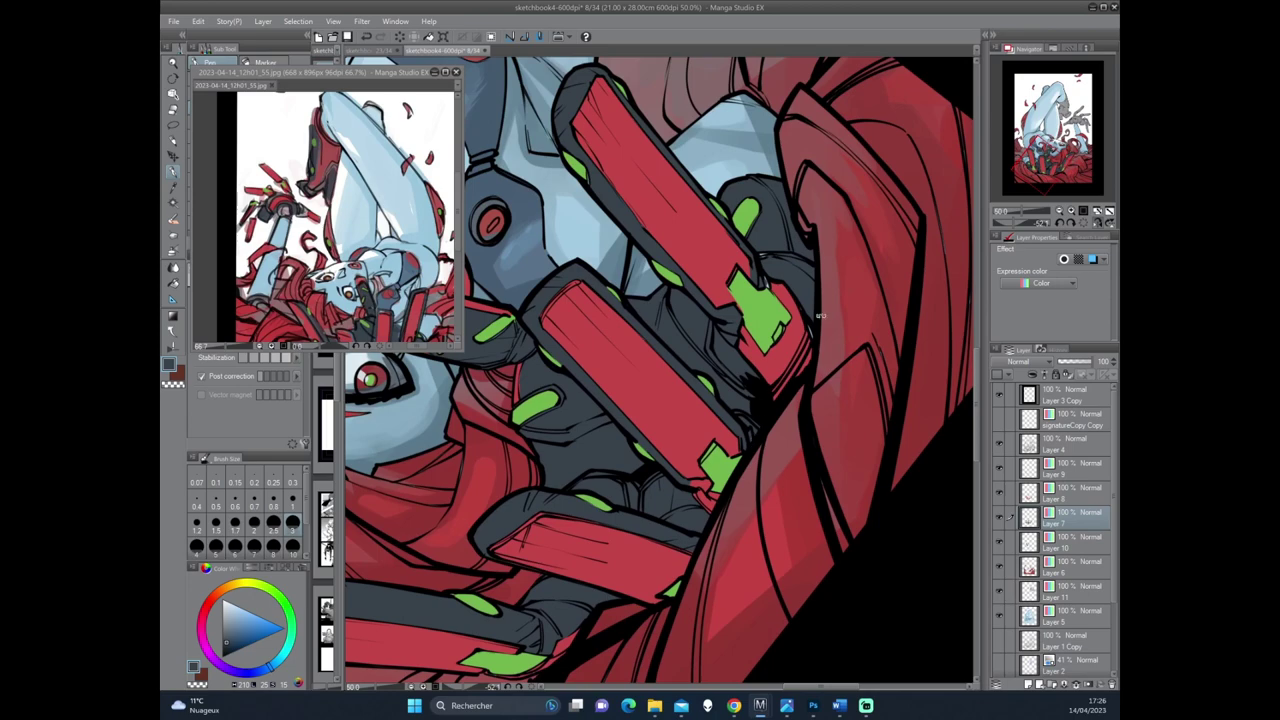
Rotate the view back upright and make Layer 8 active again.
{"action": "key", "text": "ctrl+alt+0"}
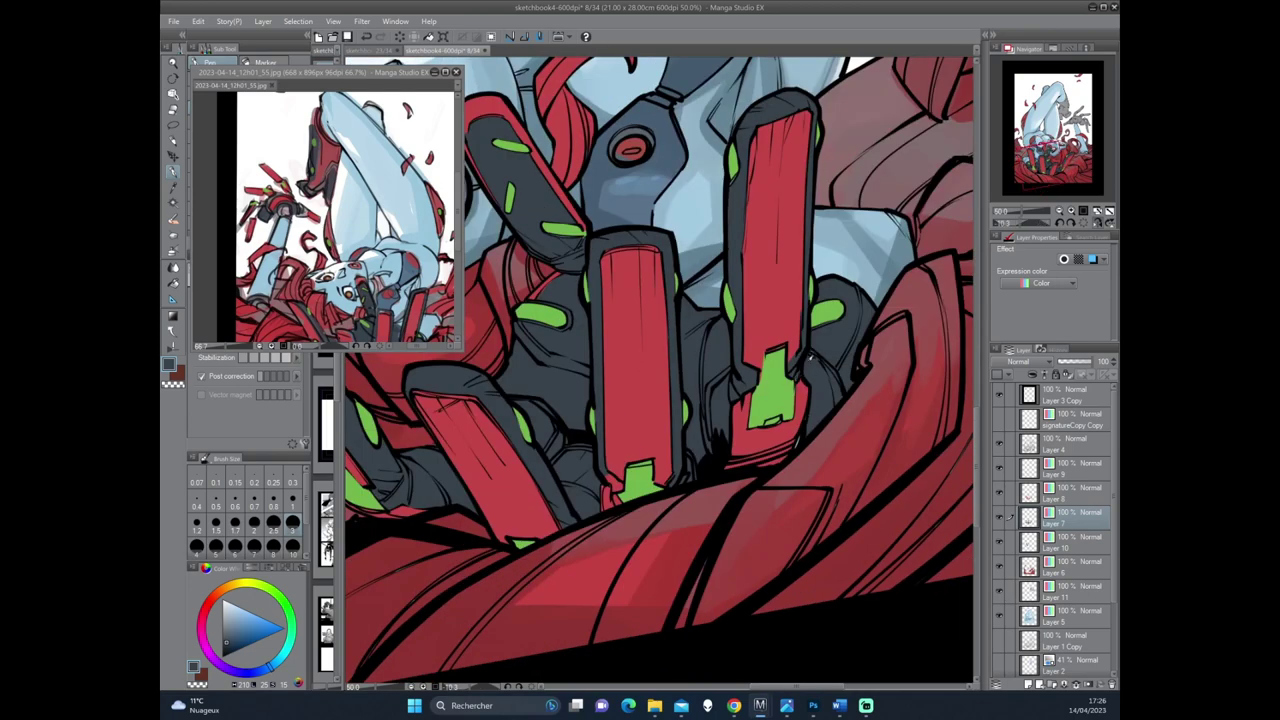
{"action": "scroll", "coordinate": [812, 393], "scroll_direction": "down", "scroll_amount": 1}
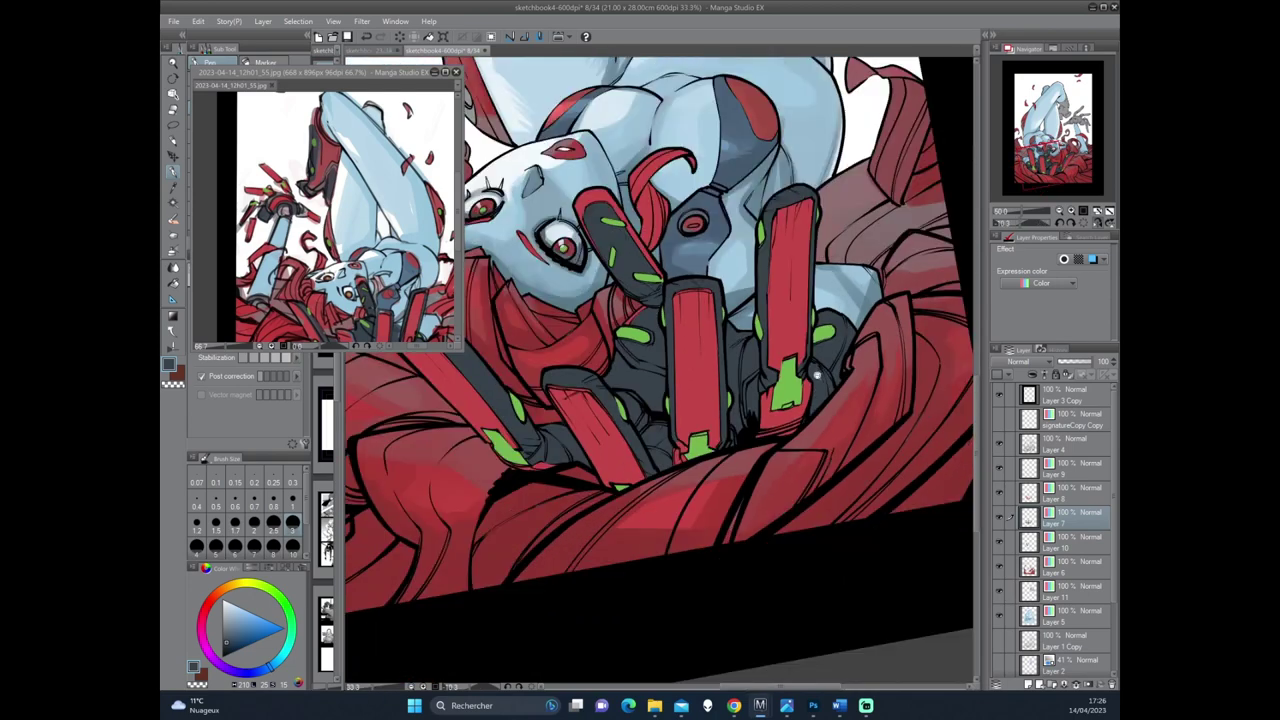
{"action": "scroll", "coordinate": [790, 430], "scroll_direction": "down", "scroll_amount": 1}
{"action": "scroll", "coordinate": [770, 480], "scroll_direction": "down", "scroll_amount": 1}
{"action": "scroll", "coordinate": [748, 538], "scroll_direction": "down", "scroll_amount": 1}
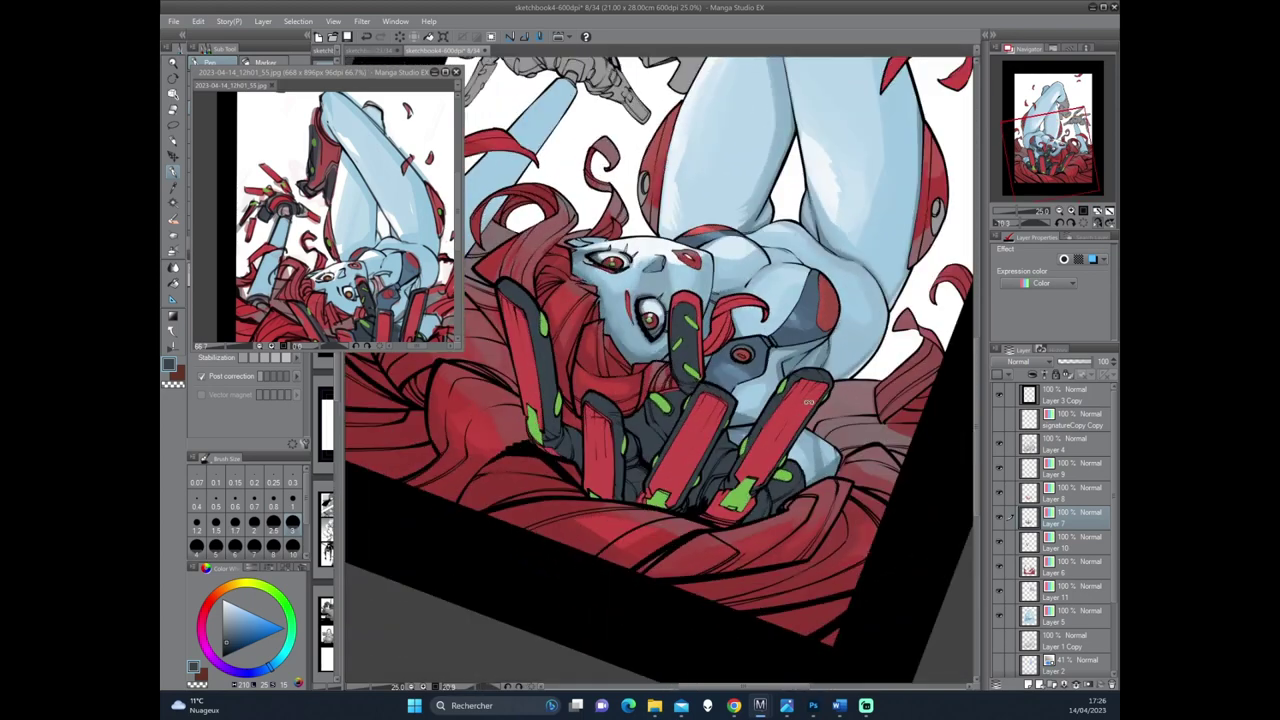
{"action": "left_click_drag", "start_coordinate": [748, 538], "coordinate": [640, 420]}
{"action": "left_click", "coordinate": [1018, 493]}
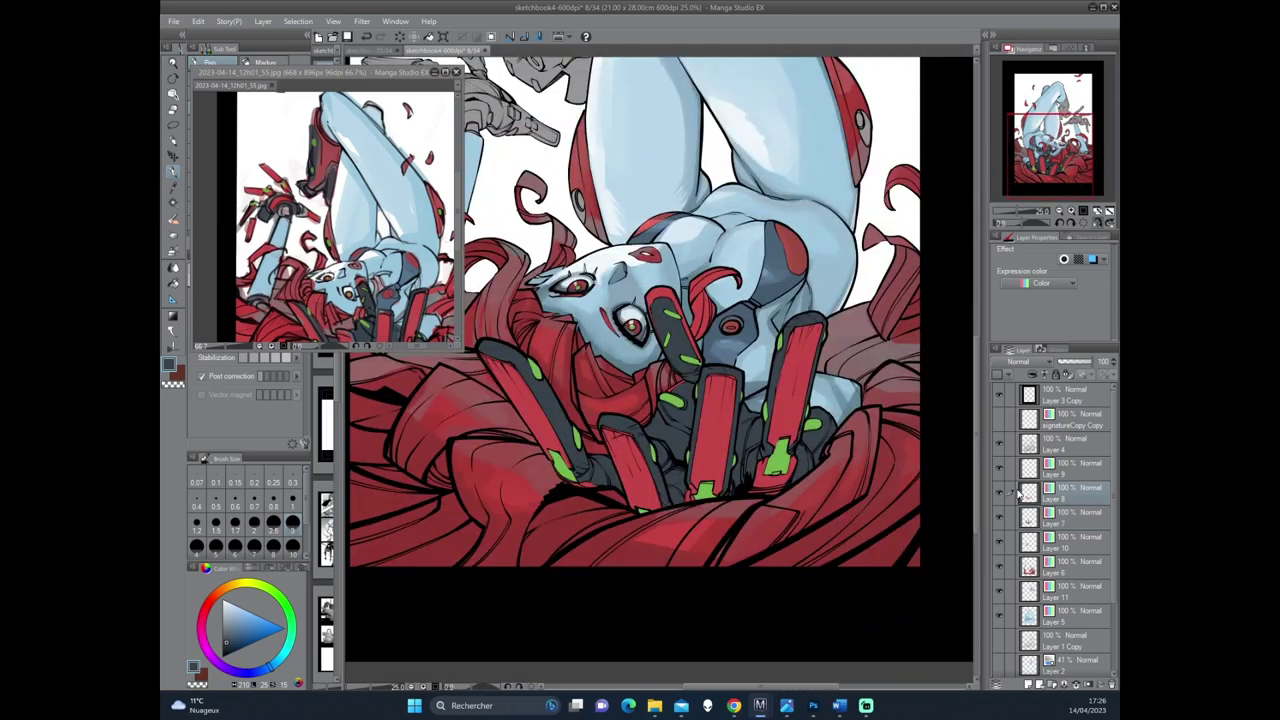
Apply Hue/Saturation/Luminosity to Layer 8's armour bars with hue −3 and saturation 55.
{"action": "key", "text": "ctrl+u"}
{"action": "left_click_drag", "start_coordinate": [829, 182], "coordinate": [878, 182]}
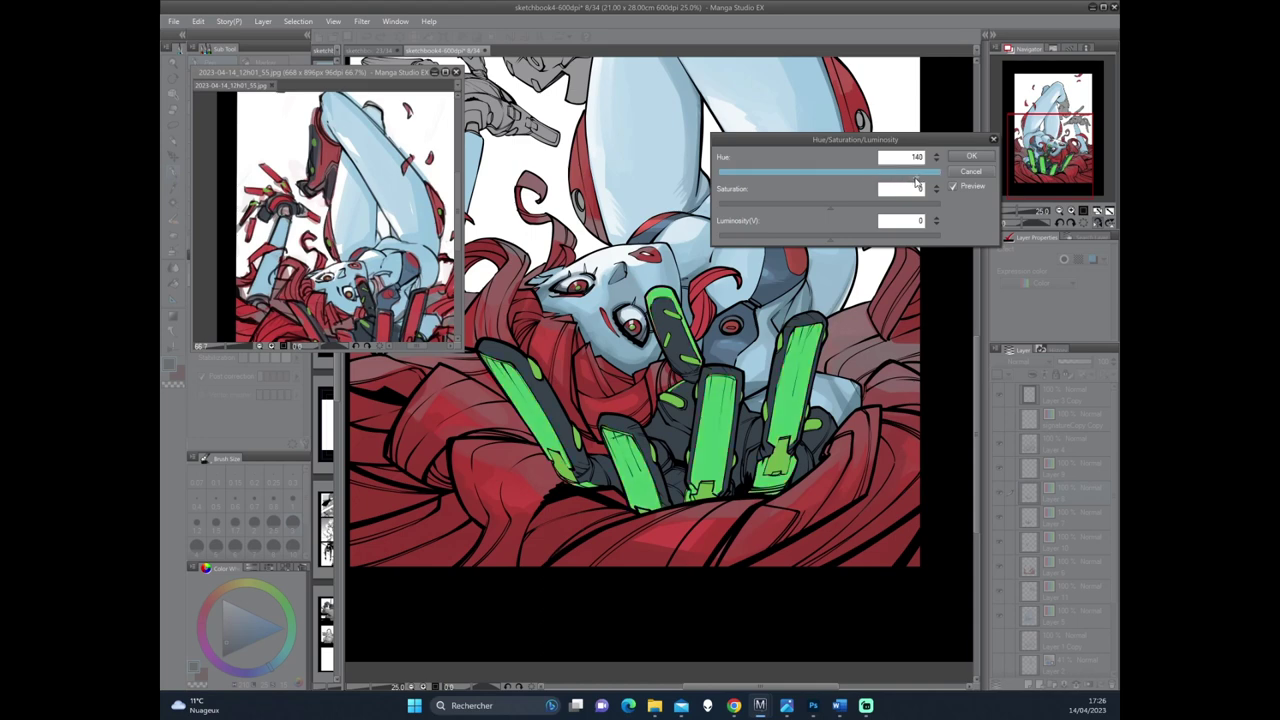
{"action": "left_click_drag", "start_coordinate": [907, 180], "coordinate": [740, 178]}
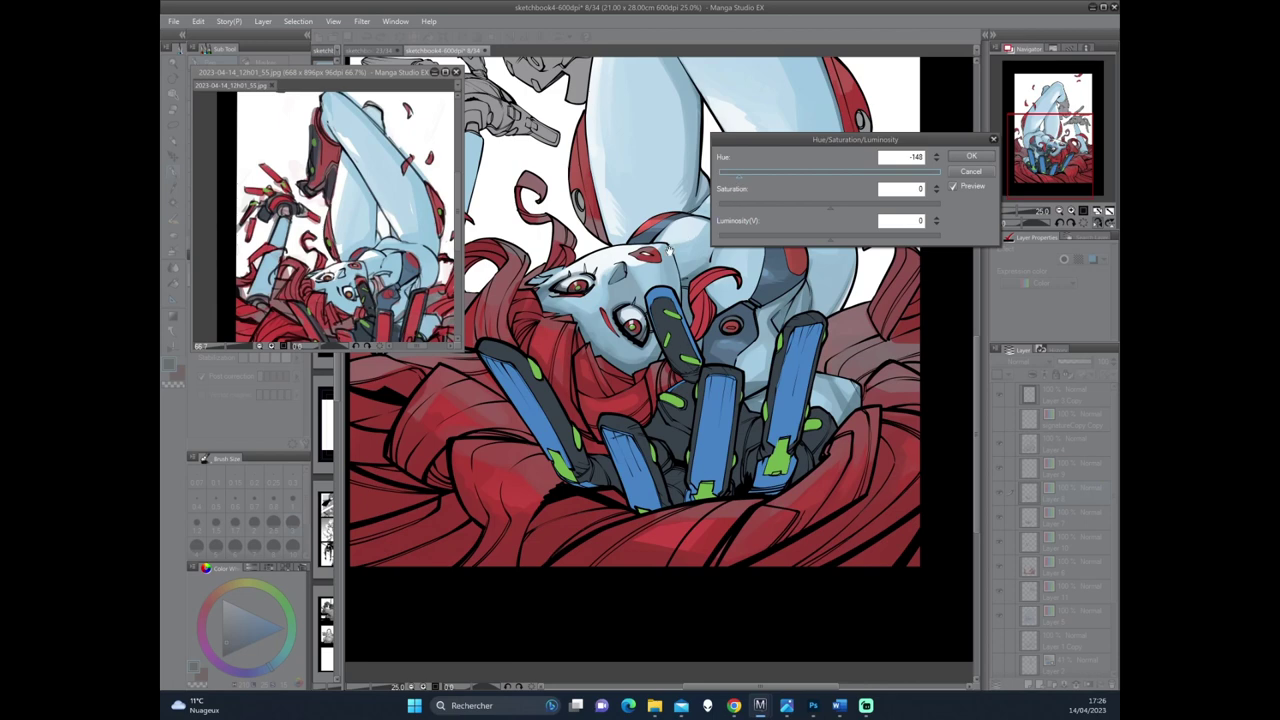
{"action": "scroll", "coordinate": [668, 250], "scroll_direction": "down", "scroll_amount": 1}
{"action": "scroll", "coordinate": [688, 346], "scroll_direction": "down", "scroll_amount": 1}
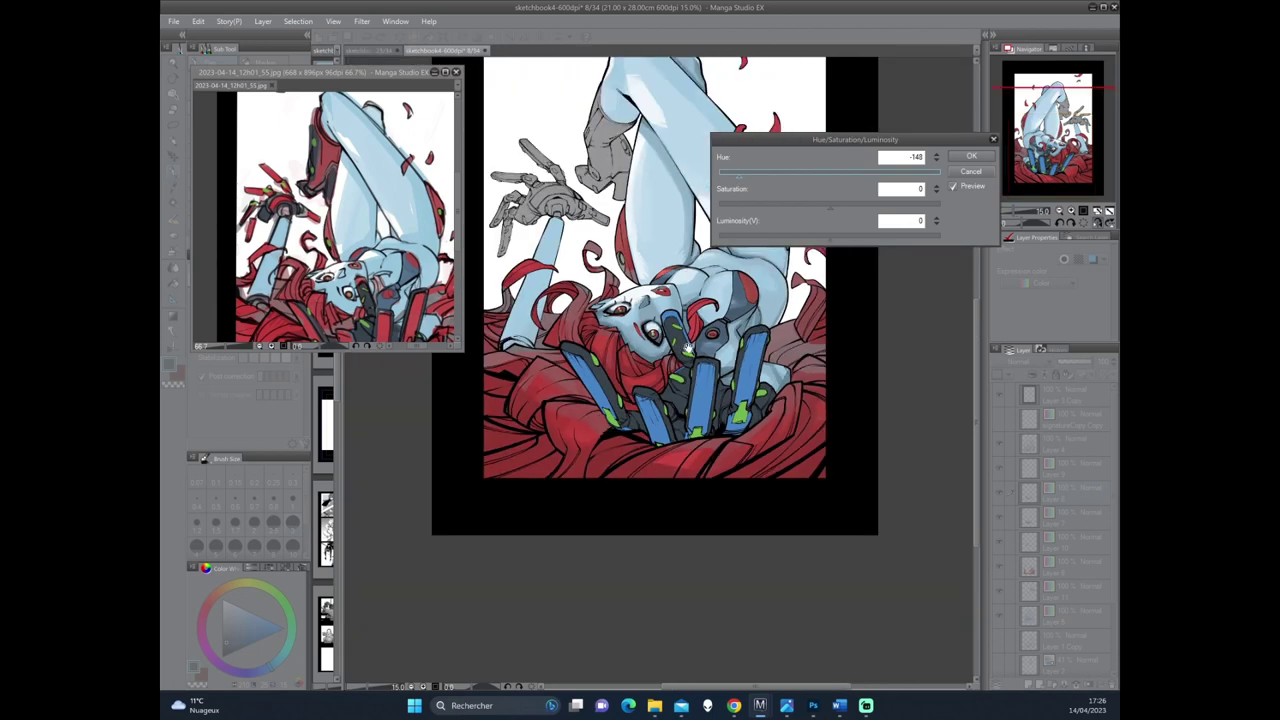
{"action": "left_click_drag", "start_coordinate": [769, 175], "coordinate": [784, 182]}
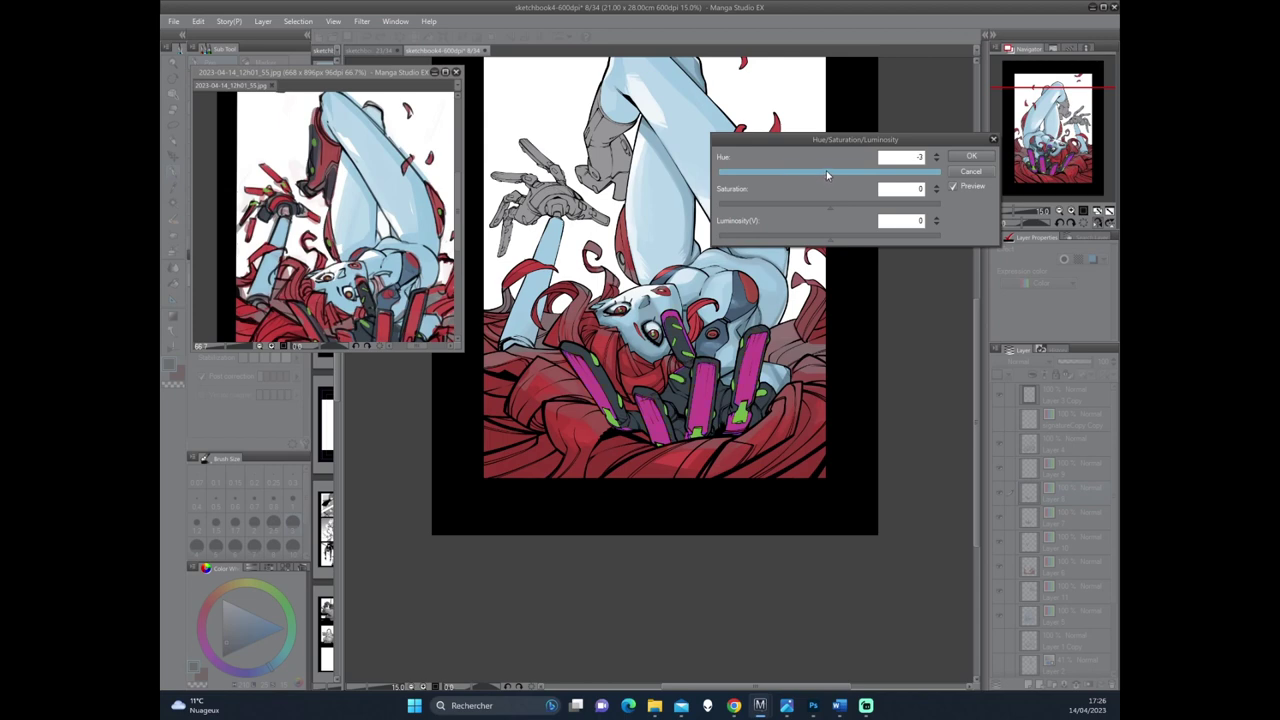
{"action": "left_click", "coordinate": [864, 205]}
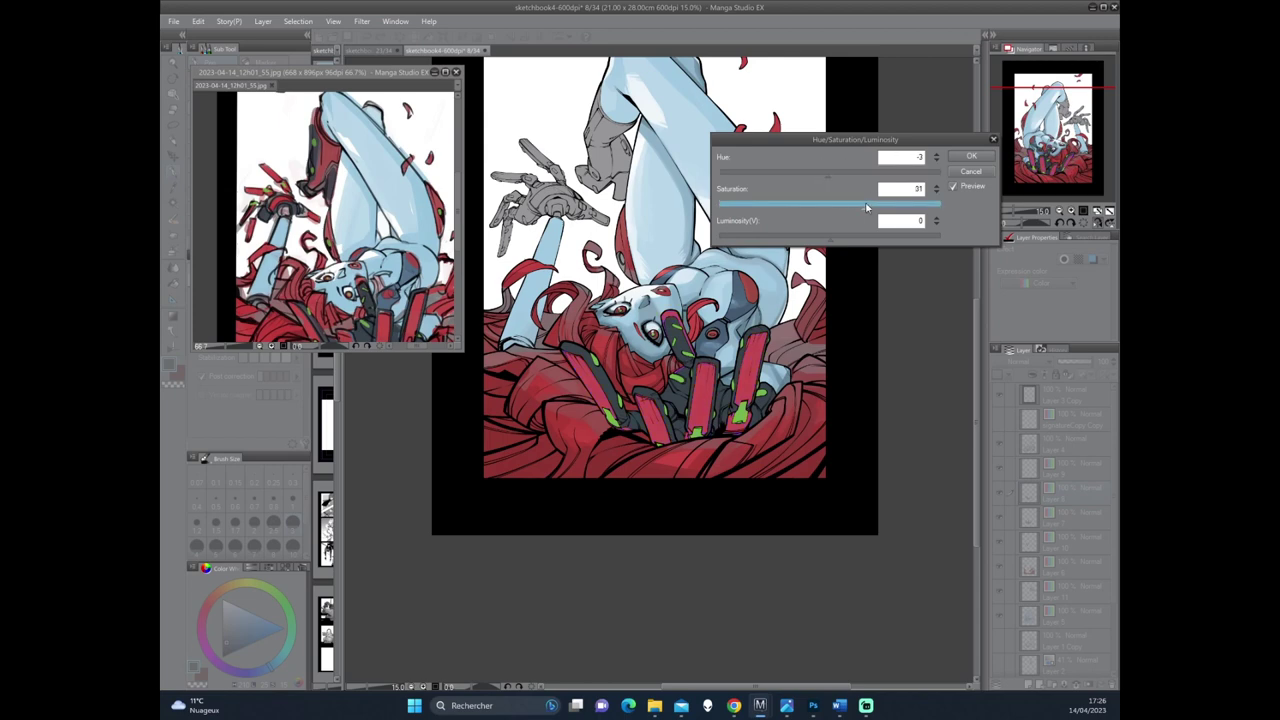
{"action": "left_click", "coordinate": [890, 206]}
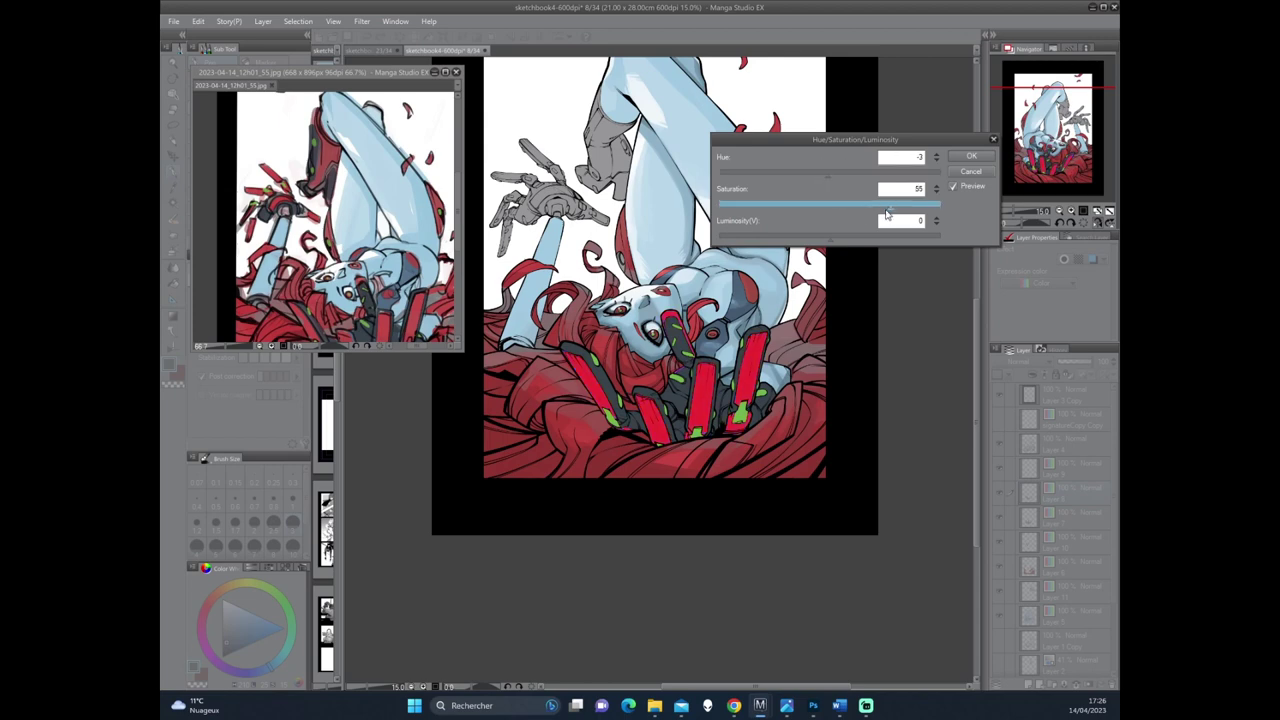
{"action": "left_click", "coordinate": [970, 156]}
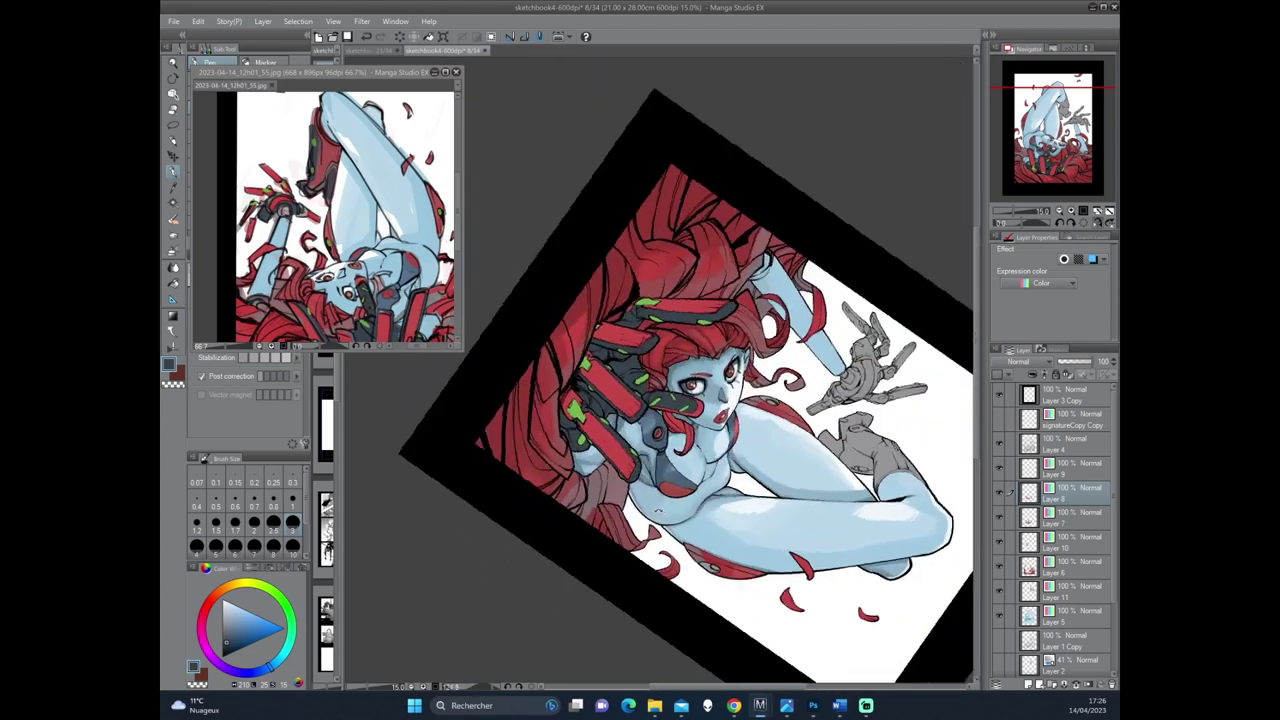
Add a new full-colour layer above Layer 1 Copy.
{"action": "mouse_move", "coordinate": [941, 166]}
{"action": "left_mouse_down"}
{"action": "mouse_move", "coordinate": [905, 430]}
{"action": "mouse_move", "coordinate": [758, 300]}
{"action": "left_mouse_up"}
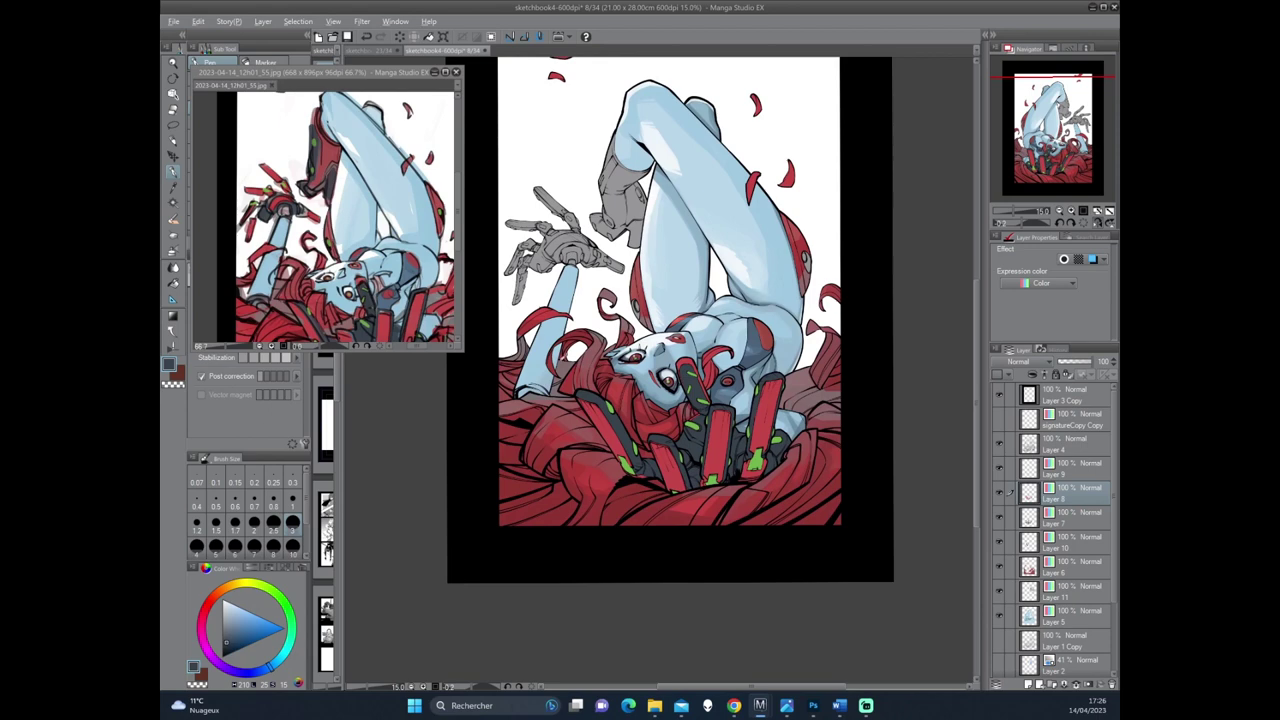
{"action": "left_click", "coordinate": [566, 358], "text": "alt"}
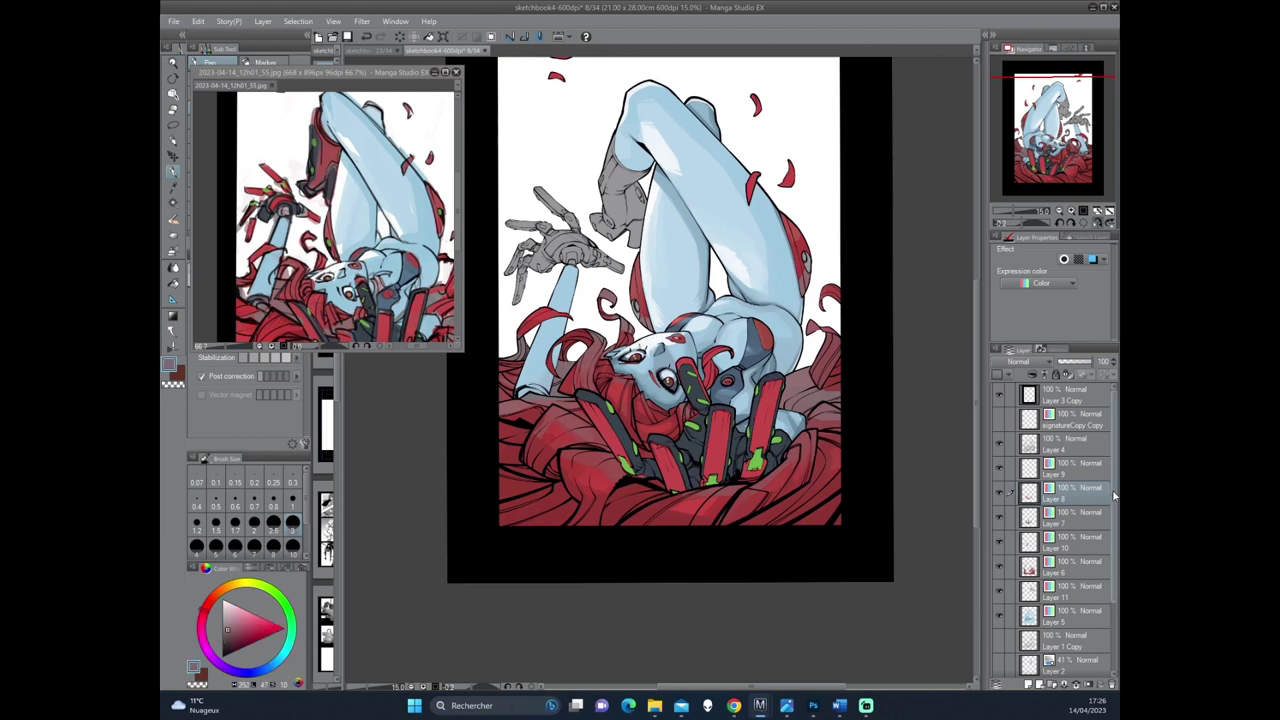
{"action": "scroll", "coordinate": [1092, 529], "scroll_direction": "down", "scroll_amount": 2}
{"action": "left_click", "coordinate": [1074, 552]}
{"action": "left_click", "coordinate": [1078, 578]}
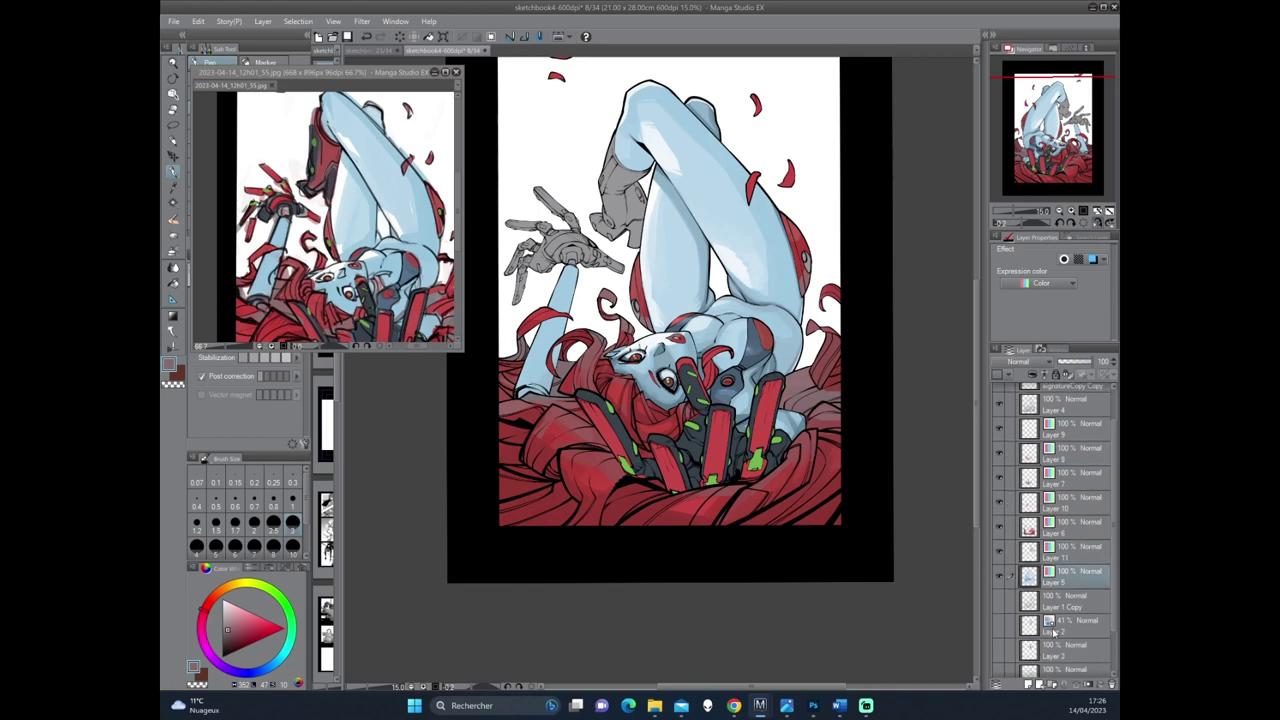
{"action": "left_click", "coordinate": [1070, 604]}
{"action": "left_click", "coordinate": [1030, 685]}
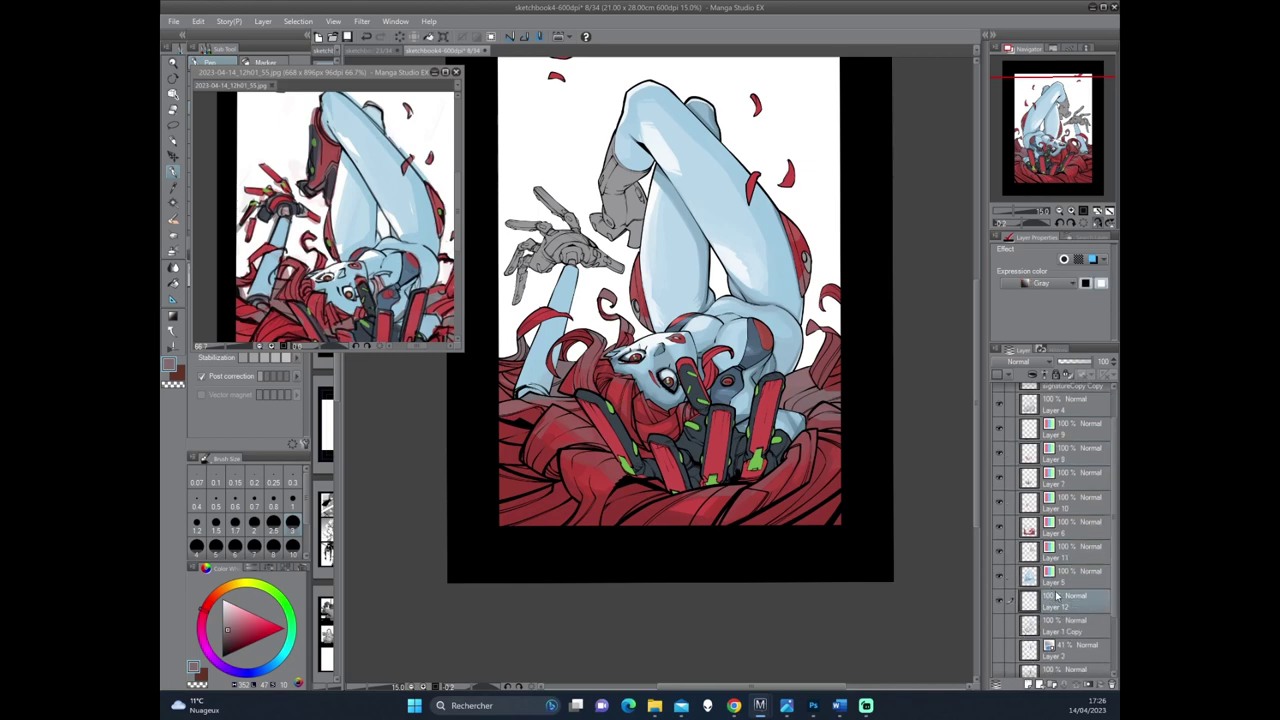
{"action": "left_click", "coordinate": [1045, 283]}
{"action": "left_click", "coordinate": [1040, 300]}
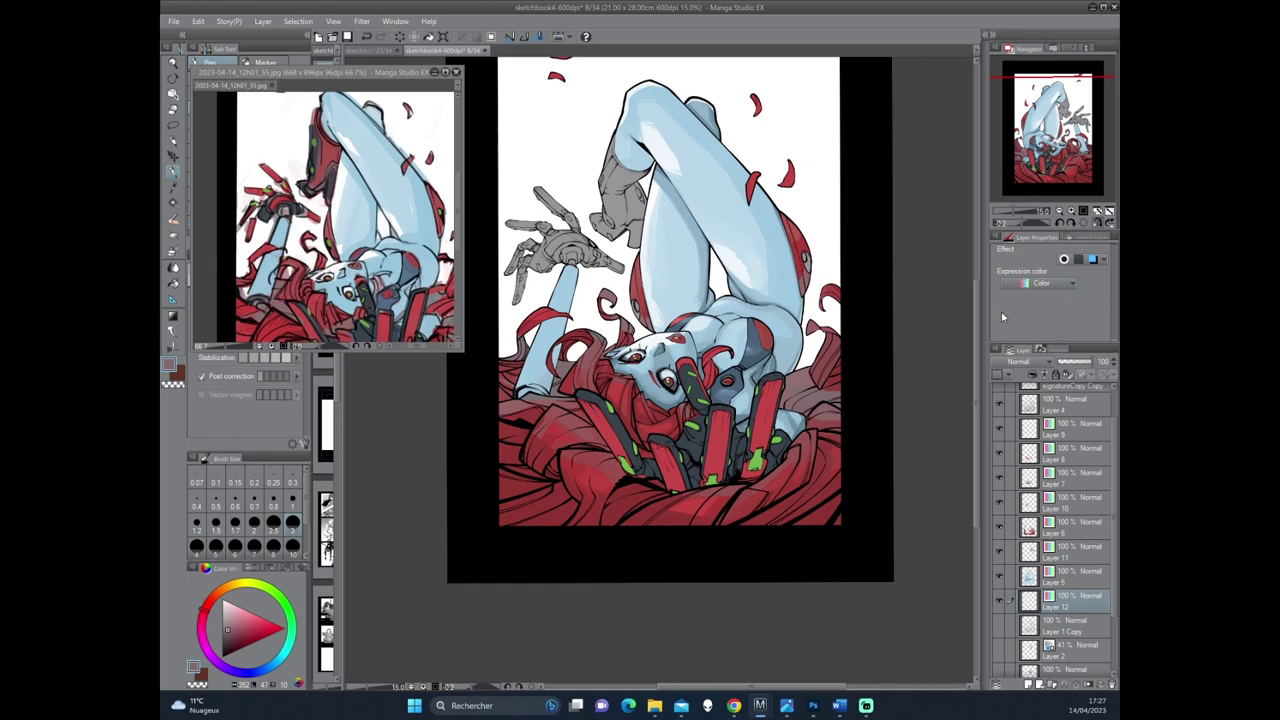
Airbrush a soft grey gradient across the white background.
{"action": "key", "text": "b"}
{"action": "left_click_drag", "start_coordinate": [670, 290], "coordinate": [678, 348]}
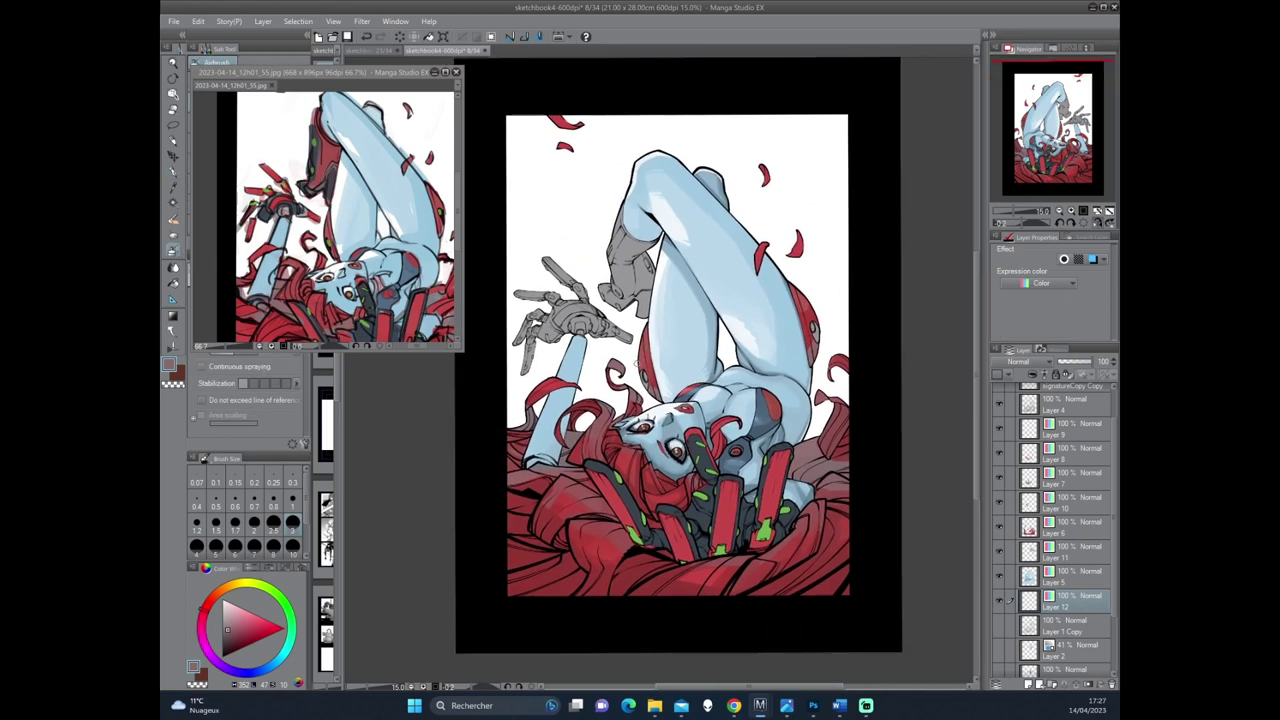
{"action": "scroll", "coordinate": [305, 503], "scroll_direction": "down", "scroll_amount": 3}
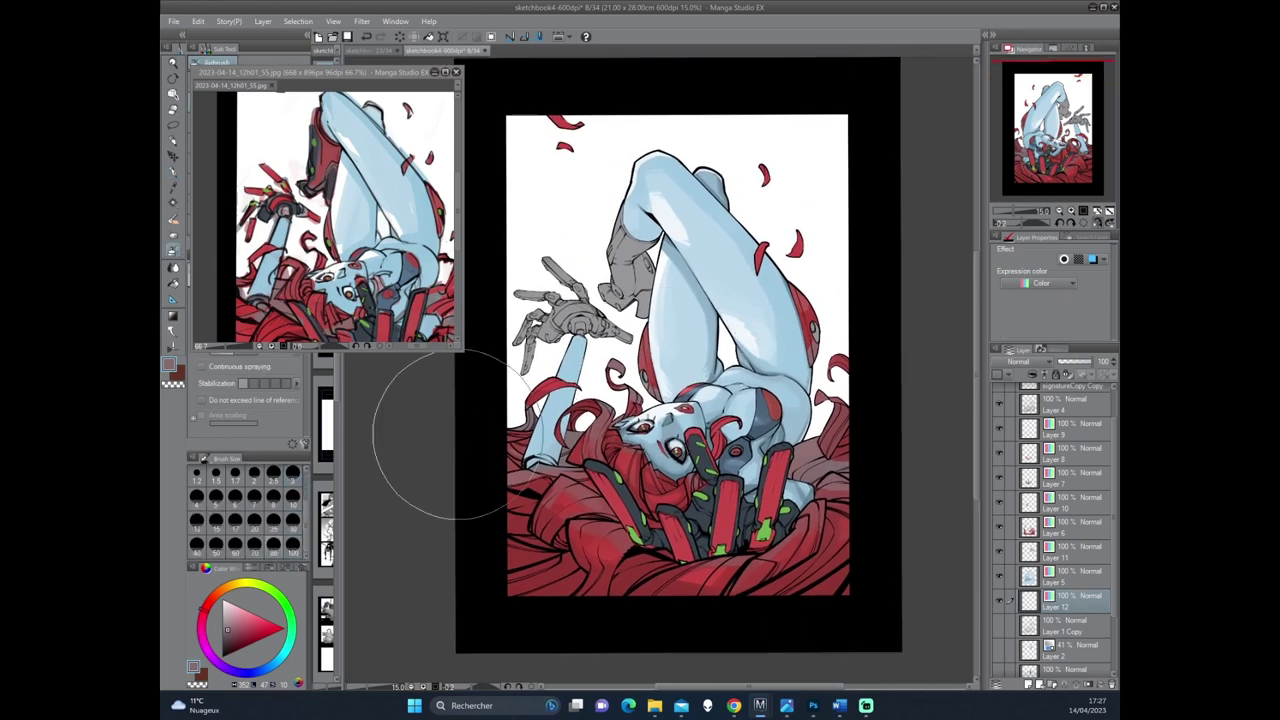
{"action": "left_click_drag", "start_coordinate": [471, 400], "coordinate": [890, 390]}
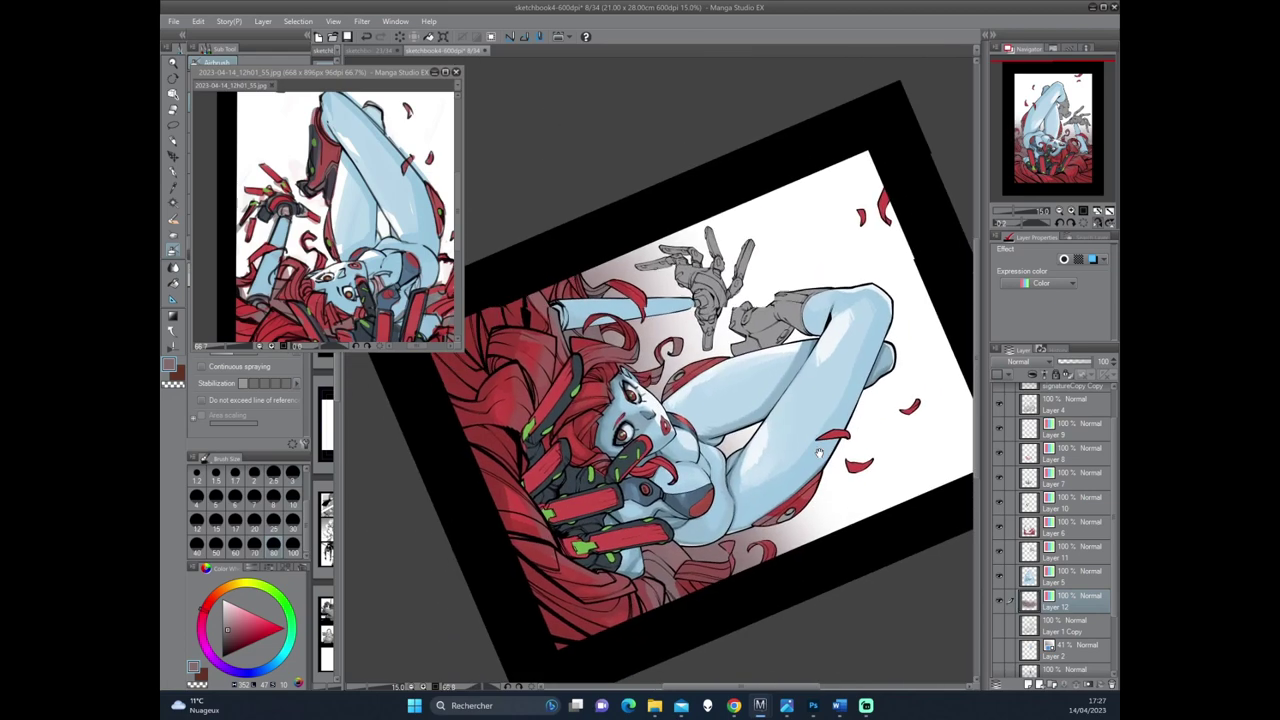
{"action": "mouse_move", "coordinate": [670, 530]}
{"action": "left_mouse_down"}
{"action": "mouse_move", "coordinate": [690, 288]}
{"action": "mouse_move", "coordinate": [671, 300]}
{"action": "mouse_move", "coordinate": [686, 288]}
{"action": "left_mouse_up"}
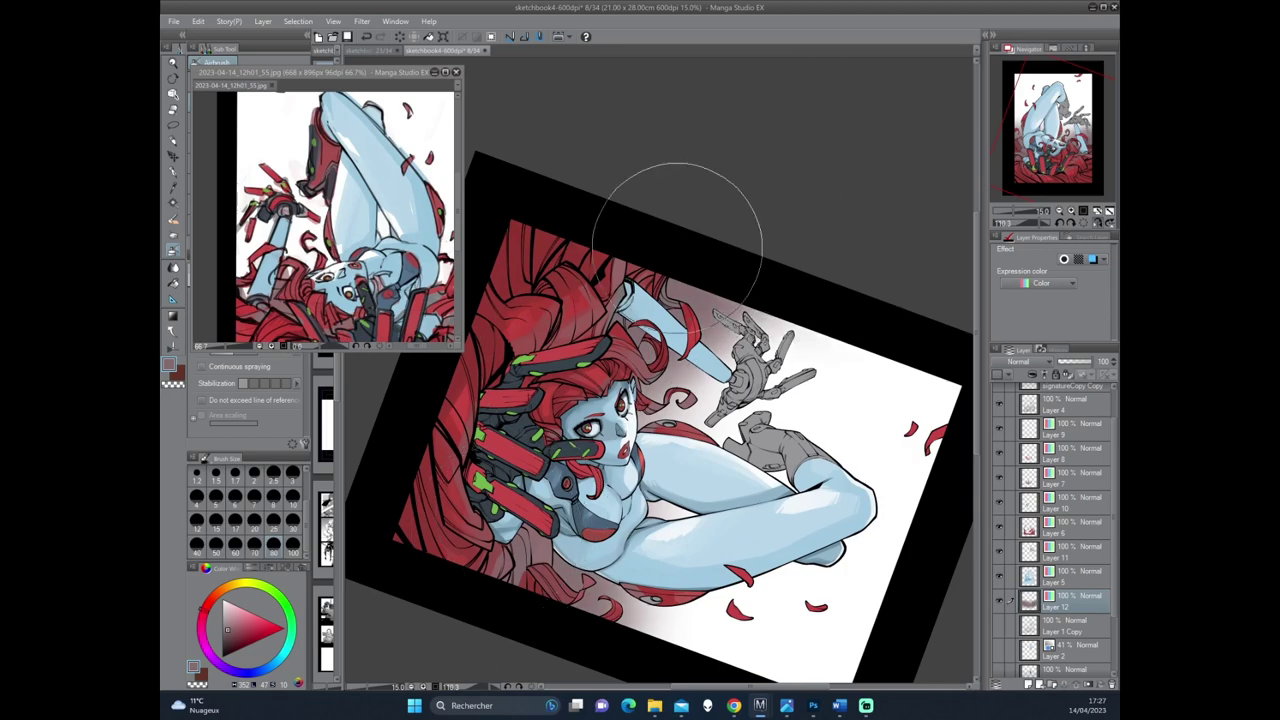
{"action": "mouse_move", "coordinate": [690, 240]}
{"action": "left_mouse_down"}
{"action": "mouse_move", "coordinate": [802, 337]}
{"action": "mouse_move", "coordinate": [735, 387]}
{"action": "left_mouse_up"}
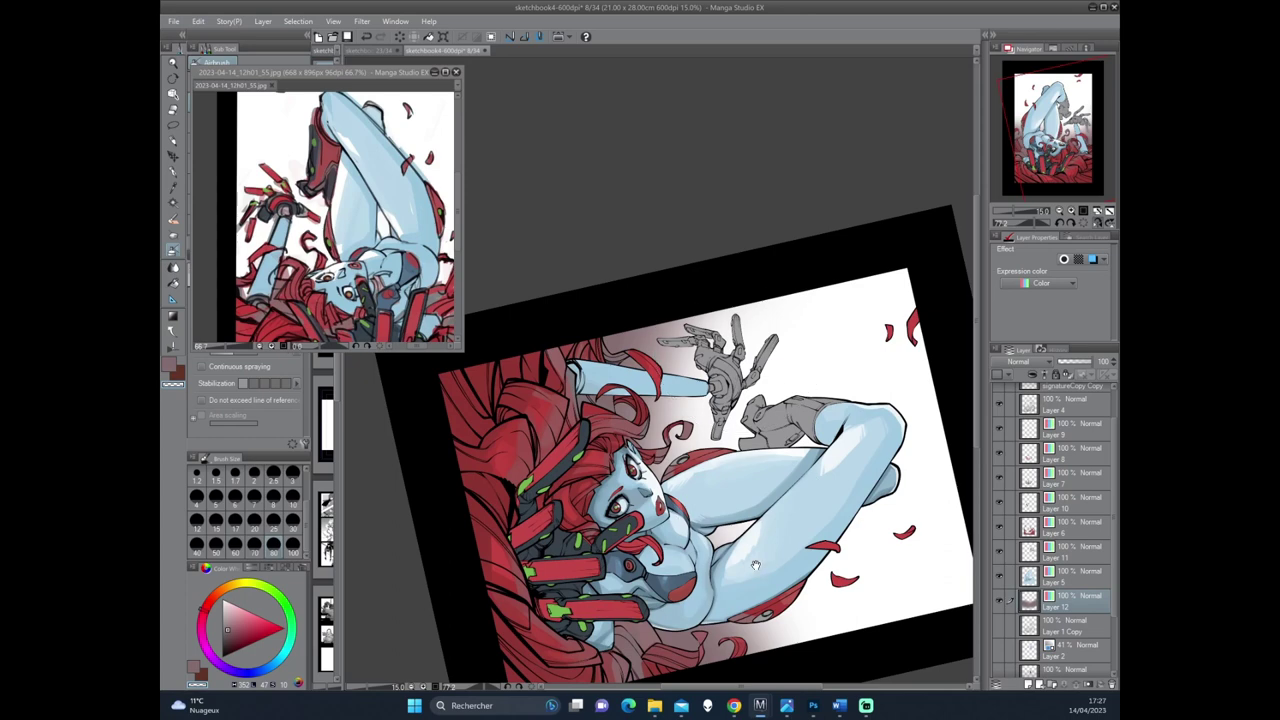
Switch to transparent colour, rotate the page nearly upright and select Layer 6.
{"action": "key", "text": "c"}
{"action": "scroll", "coordinate": [676, 450], "scroll_direction": "down", "scroll_amount": 3}
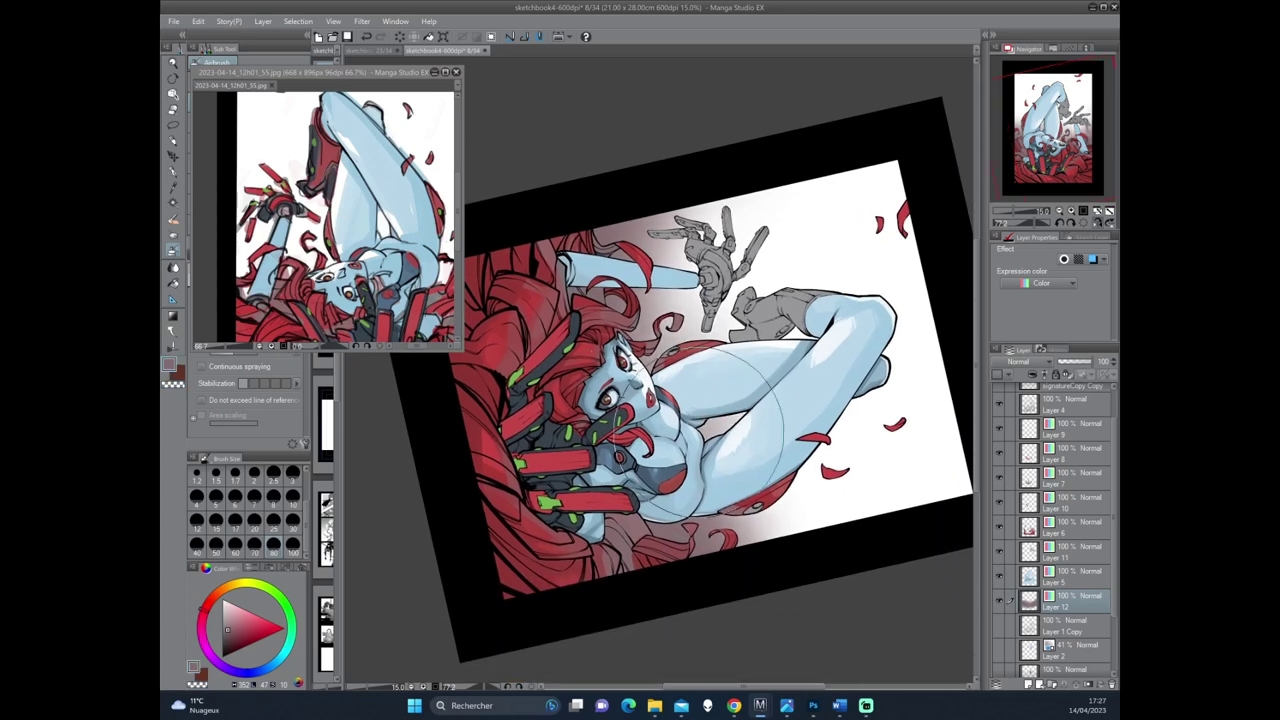
{"action": "left_click_drag", "start_coordinate": [752, 578], "coordinate": [851, 329]}
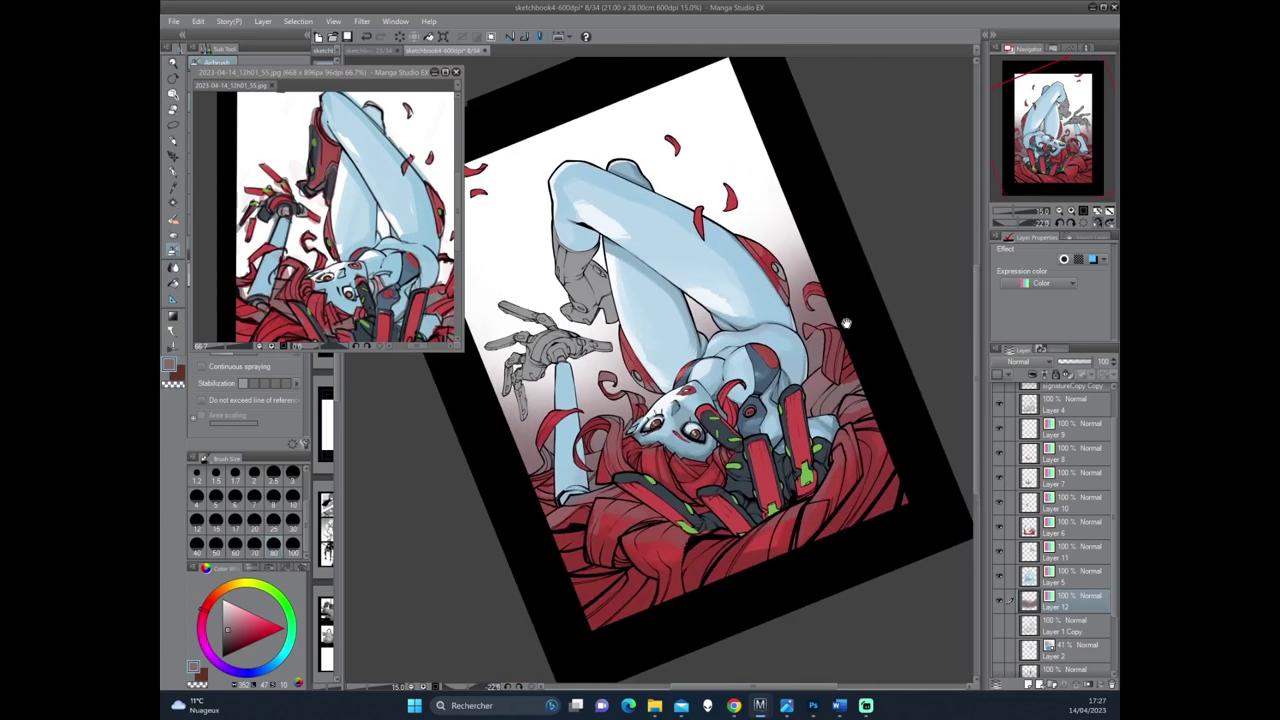
{"action": "mouse_move", "coordinate": [783, 440]}
{"action": "left_mouse_down"}
{"action": "mouse_move", "coordinate": [814, 457]}
{"action": "mouse_move", "coordinate": [857, 371]}
{"action": "left_mouse_up"}
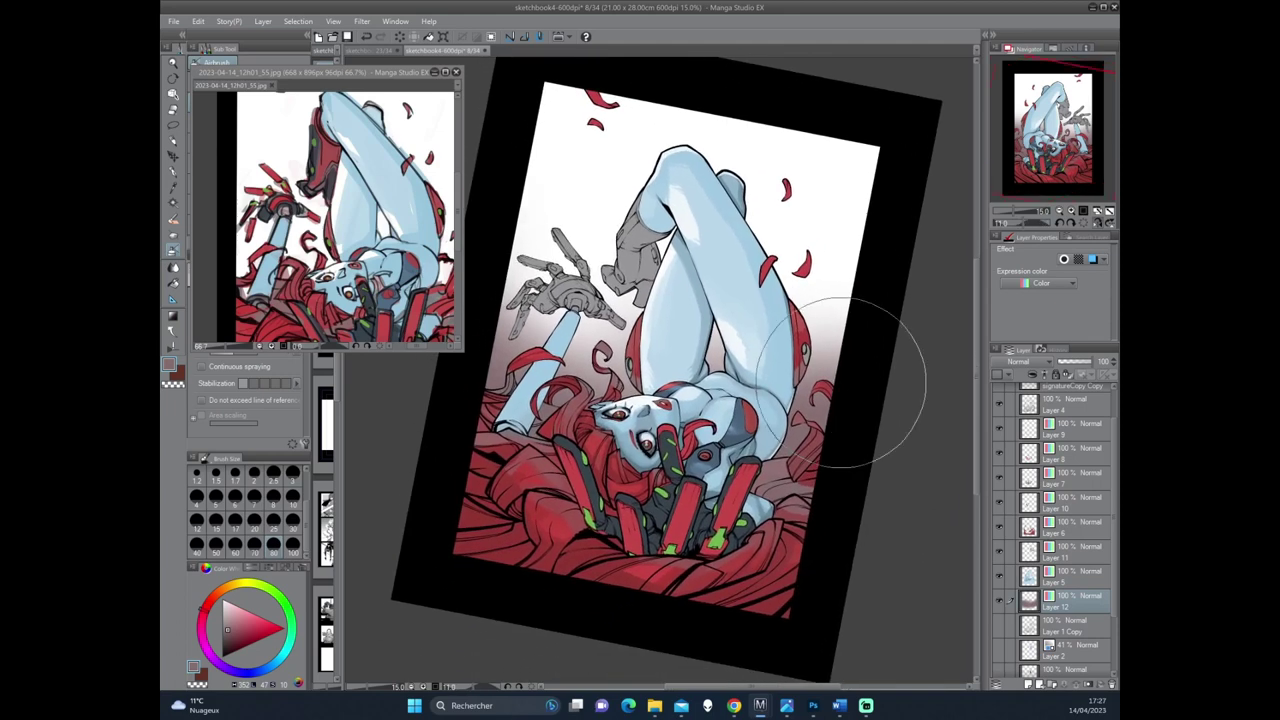
{"action": "left_click", "coordinate": [1031, 532]}
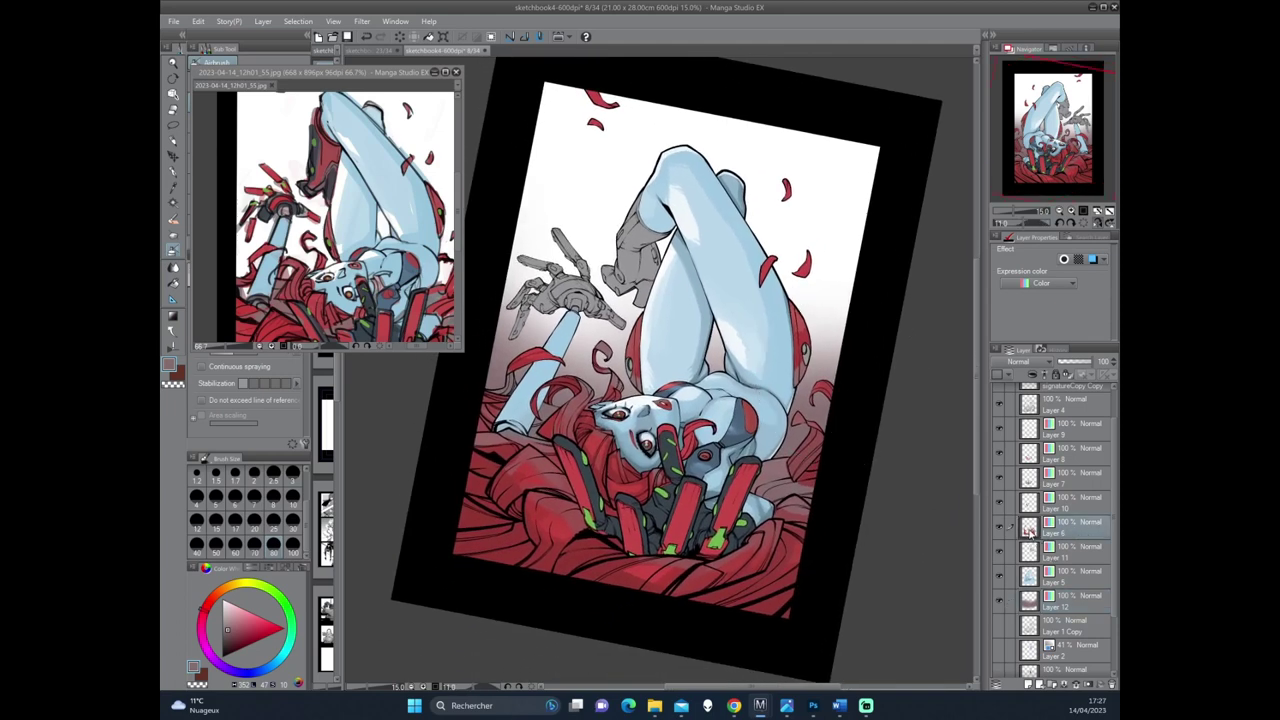
Add a full-colour Overlay layer above Layer 6, clipped to the hair layer below.
{"action": "left_click", "coordinate": [1031, 527], "text": "ctrl"}
{"action": "key", "text": "ctrl+shift+n"}
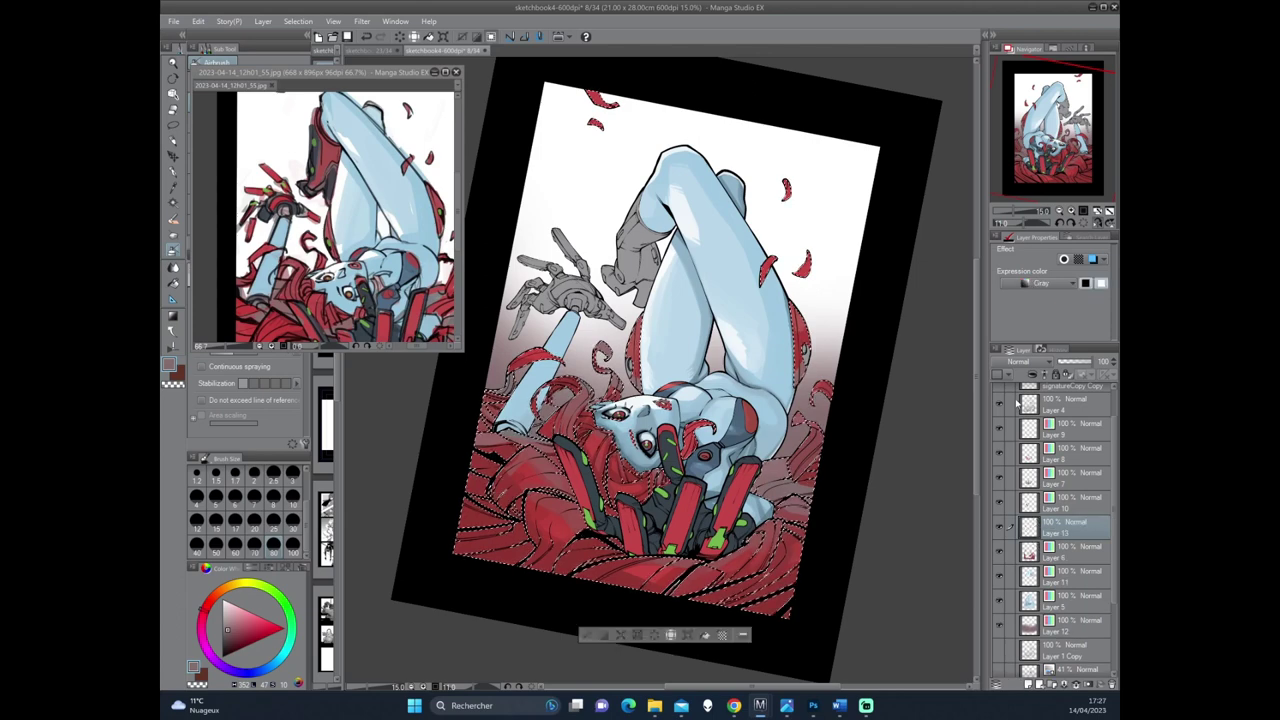
{"action": "left_click", "coordinate": [1075, 288]}
{"action": "left_click", "coordinate": [1045, 297]}
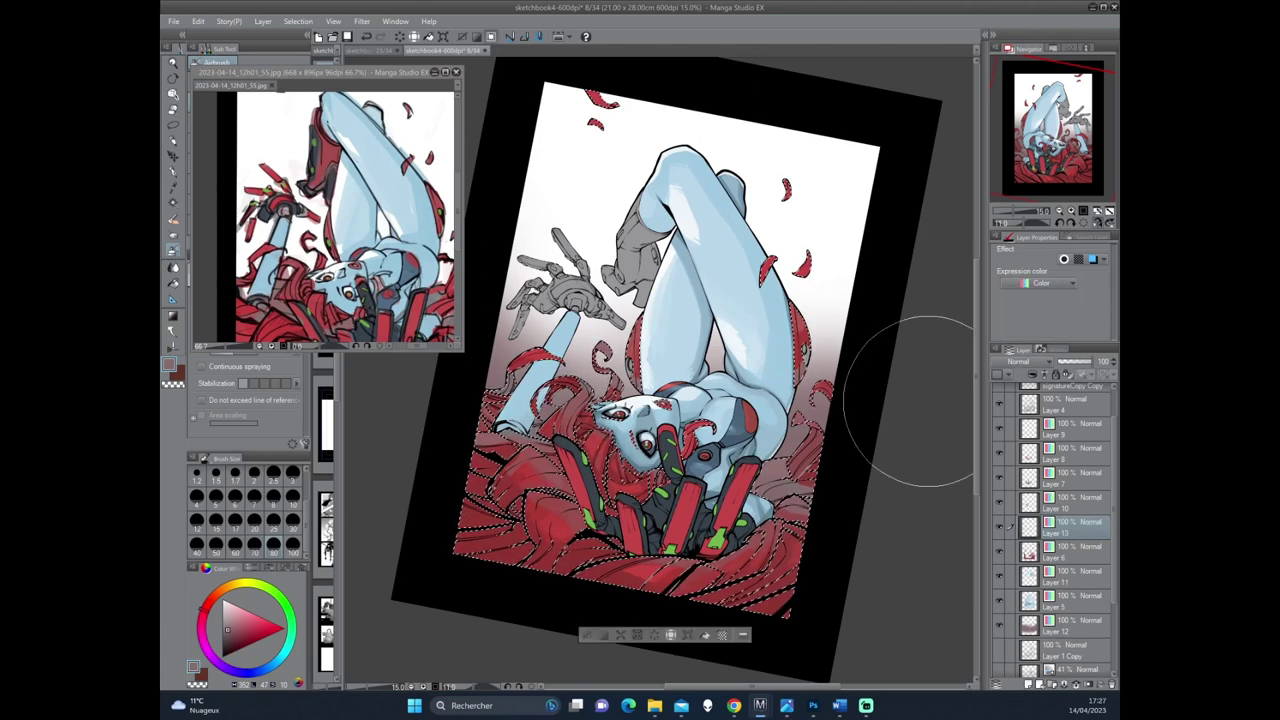
{"action": "left_click", "coordinate": [1032, 376]}
{"action": "left_click", "coordinate": [1018, 361]}
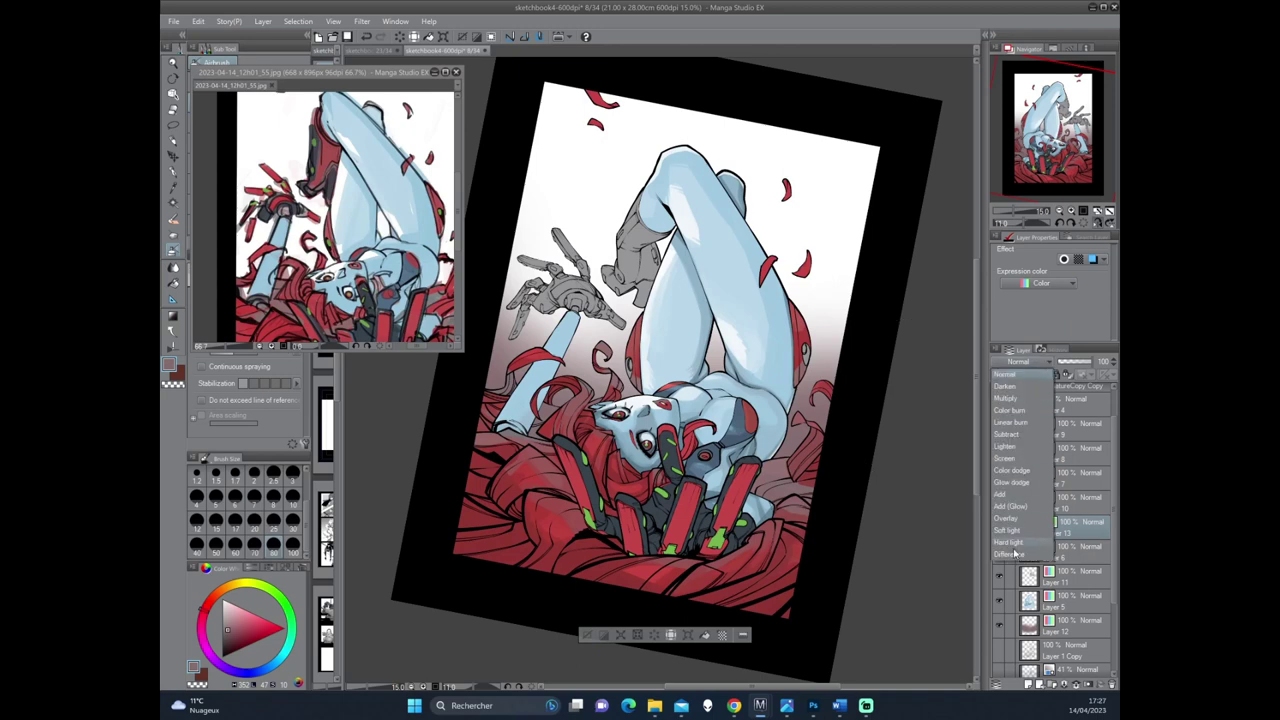
{"action": "left_click", "coordinate": [1020, 517]}
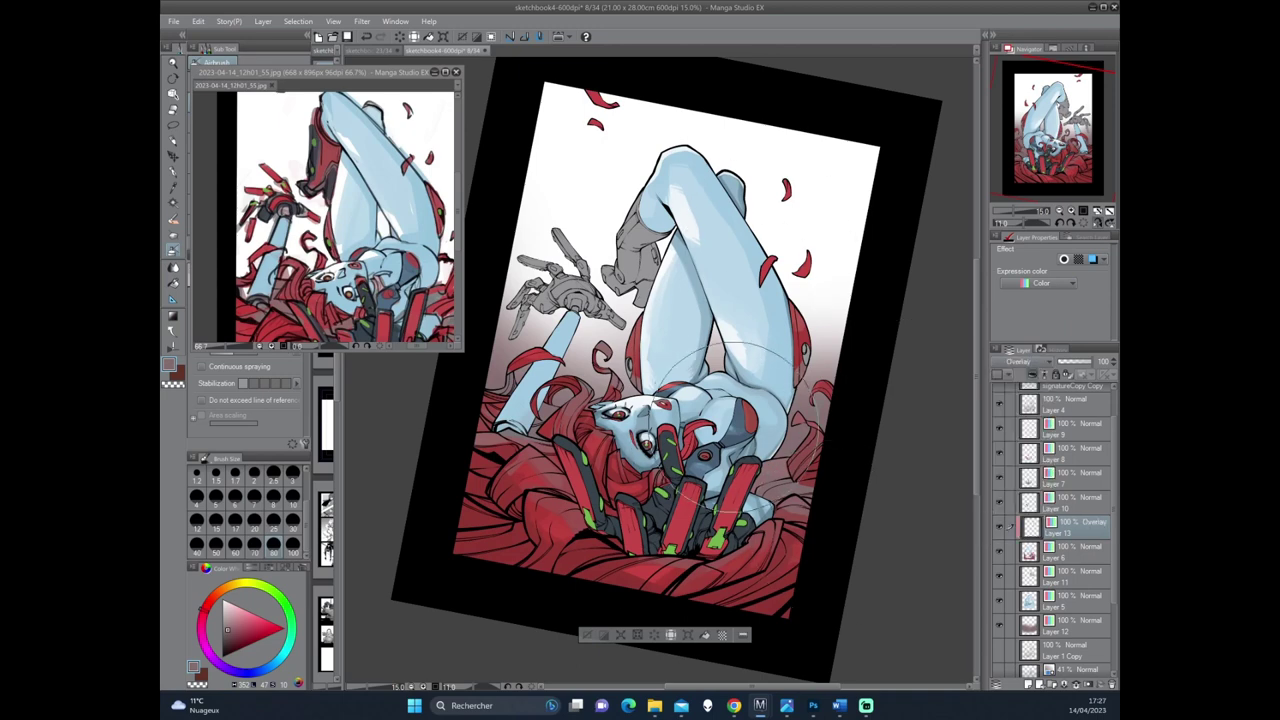
Airbrush a light bluish haze over the red hair.
{"action": "left_click", "coordinate": [680, 400], "text": "alt"}
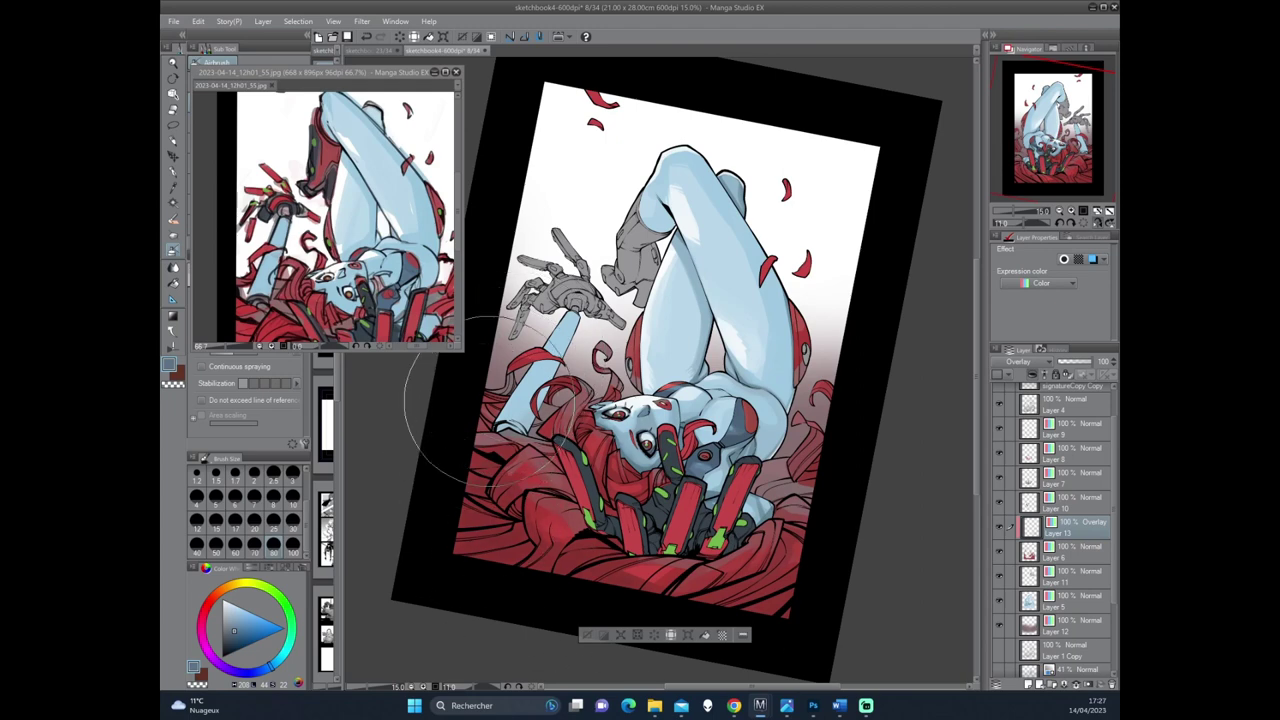
{"action": "left_click_drag", "start_coordinate": [428, 357], "coordinate": [550, 588]}
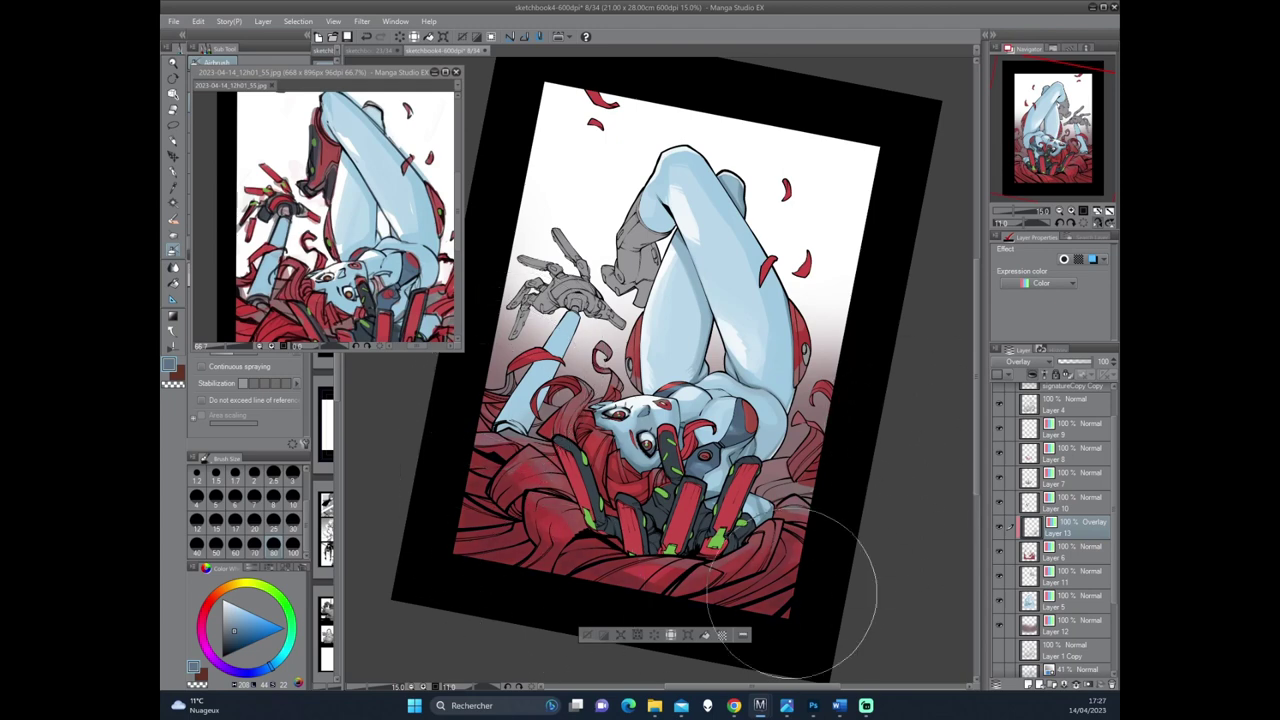
{"action": "left_click_drag", "start_coordinate": [880, 486], "coordinate": [780, 490]}
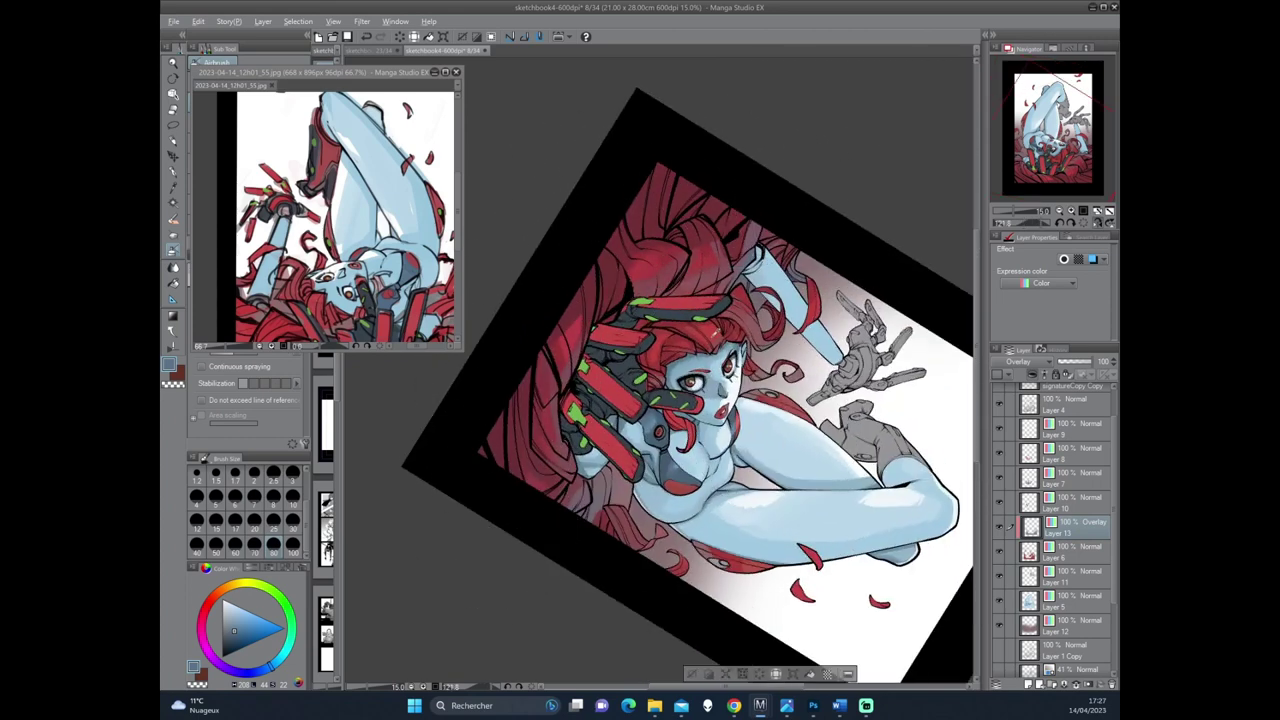
{"action": "left_click", "coordinate": [712, 230], "text": "alt"}
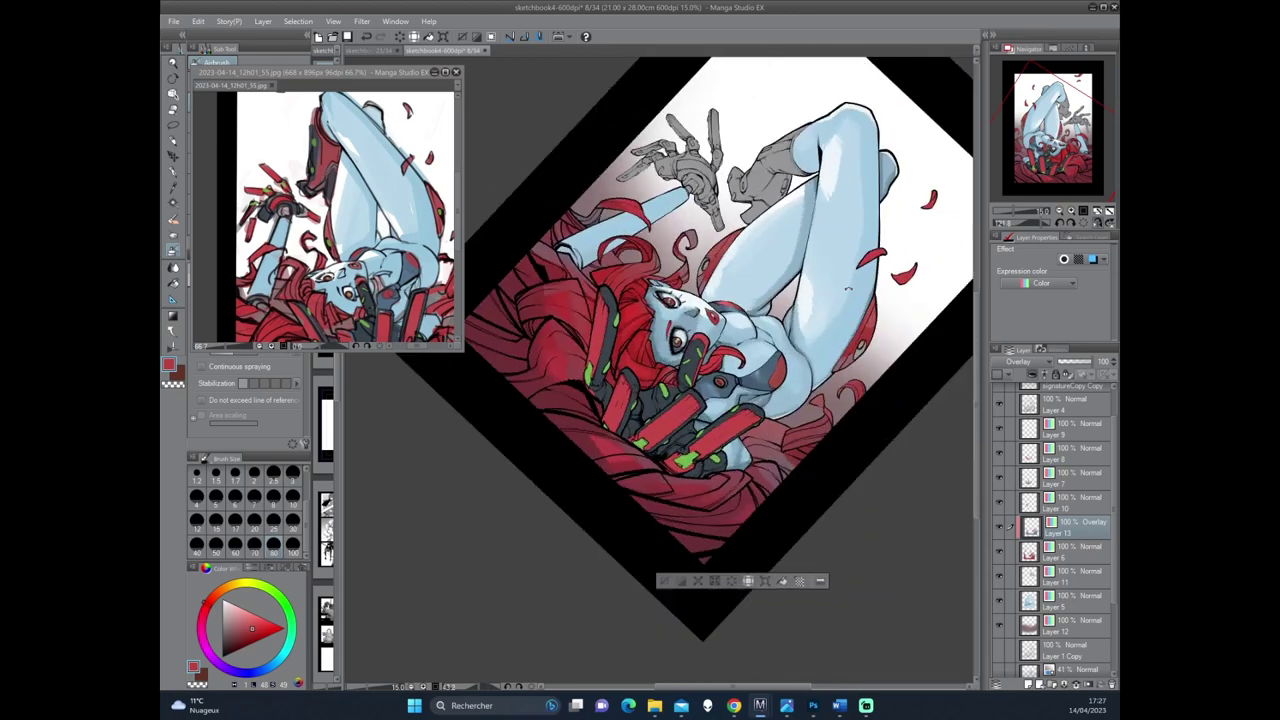
{"action": "left_click_drag", "start_coordinate": [571, 529], "coordinate": [700, 300]}
{"action": "mouse_move", "coordinate": [797, 150]}
{"action": "left_mouse_down"}
{"action": "mouse_move", "coordinate": [715, 118]}
{"action": "mouse_move", "coordinate": [700, 445]}
{"action": "left_mouse_up"}
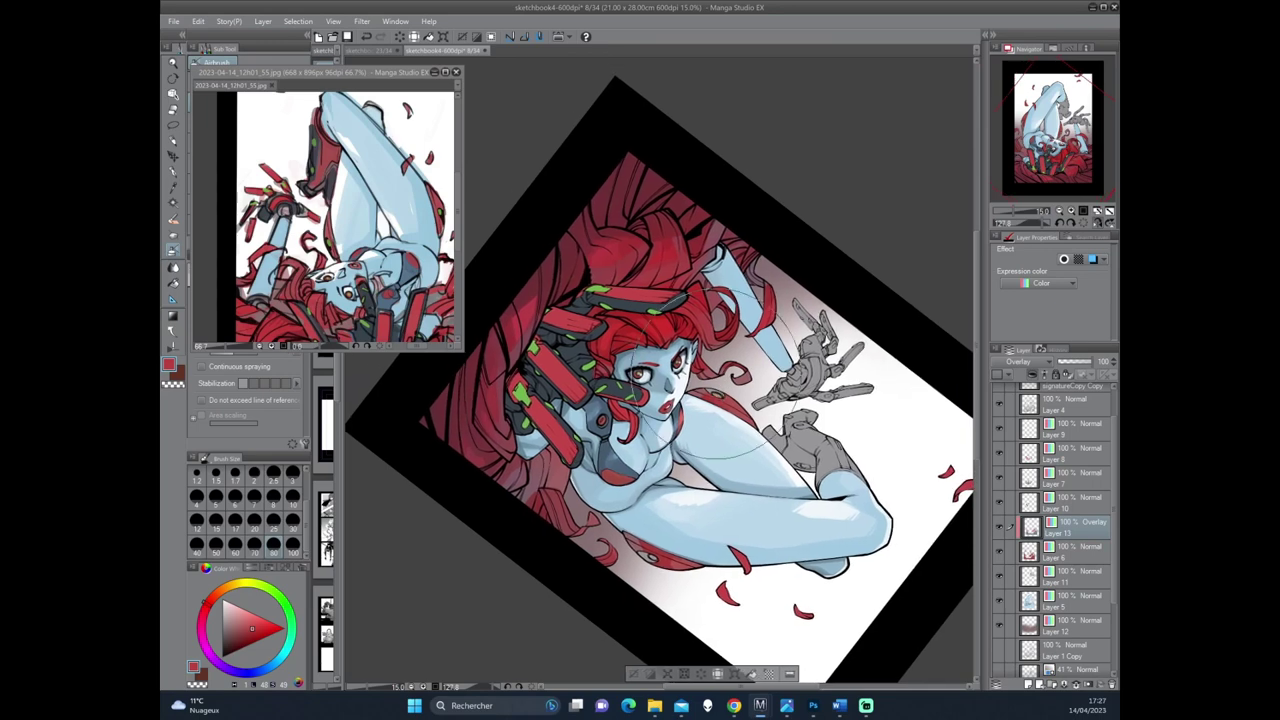
Set Layer 13 to Soft light blending at 83% opacity.
{"action": "left_click", "coordinate": [1040, 362]}
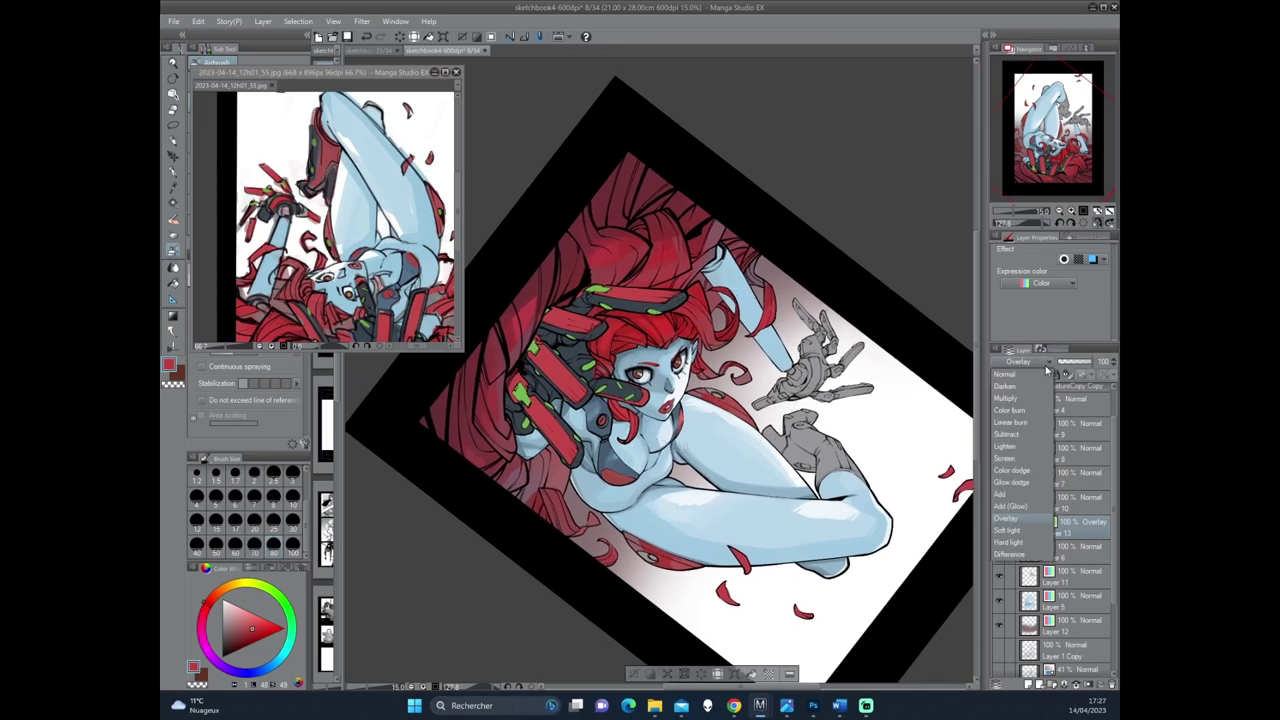
{"action": "left_click", "coordinate": [1014, 535]}
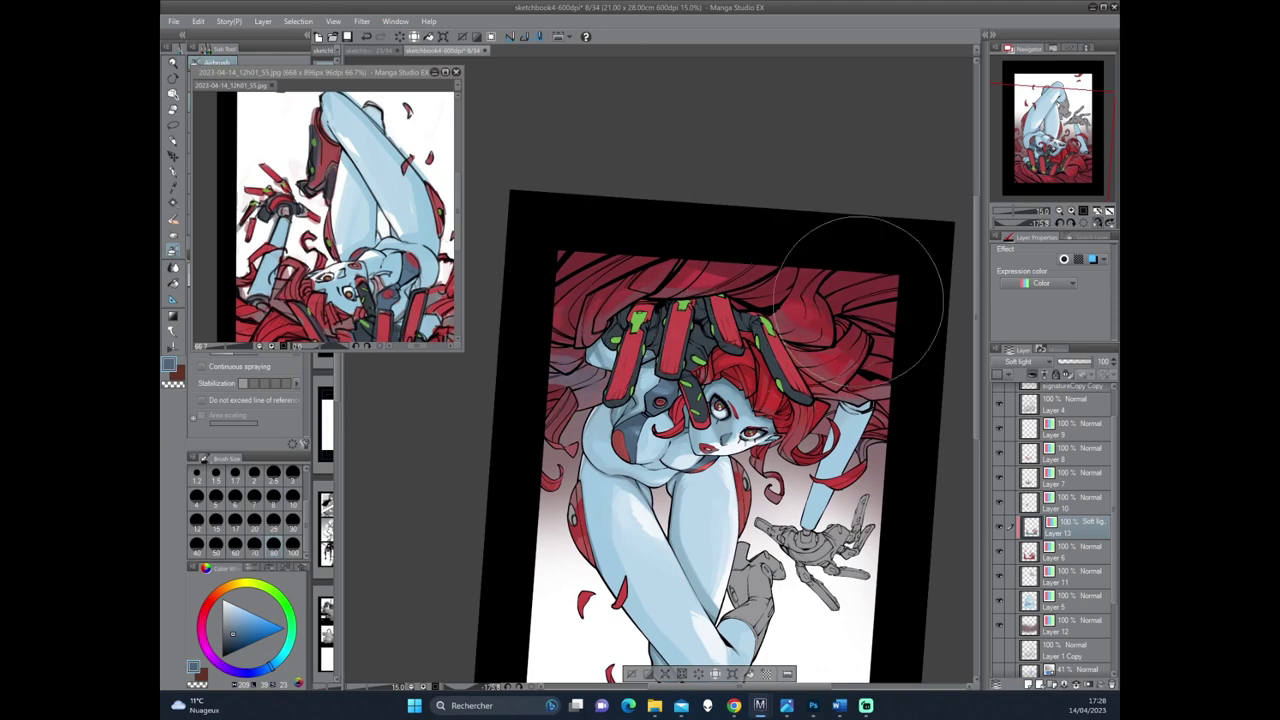
{"action": "mouse_move", "coordinate": [824, 322]}
{"action": "left_mouse_down"}
{"action": "mouse_move", "coordinate": [709, 517]}
{"action": "mouse_move", "coordinate": [774, 443]}
{"action": "left_mouse_up"}
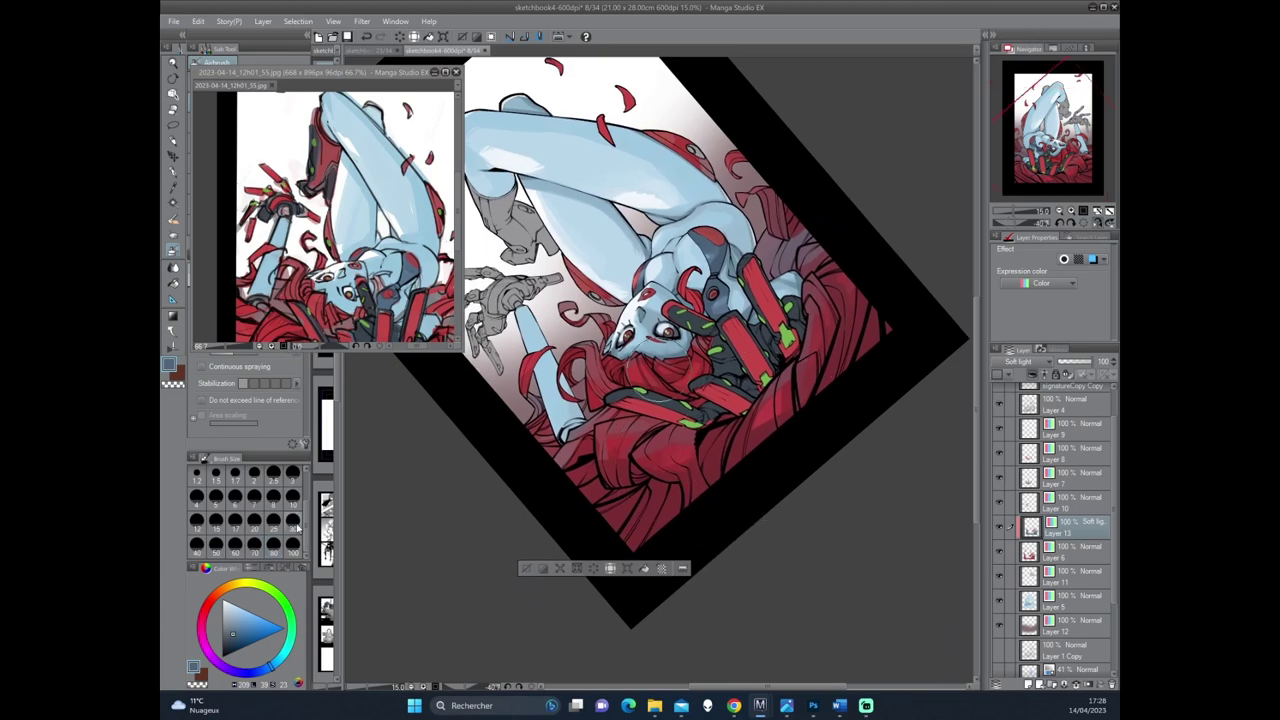
{"action": "left_click", "coordinate": [643, 377], "text": "alt"}
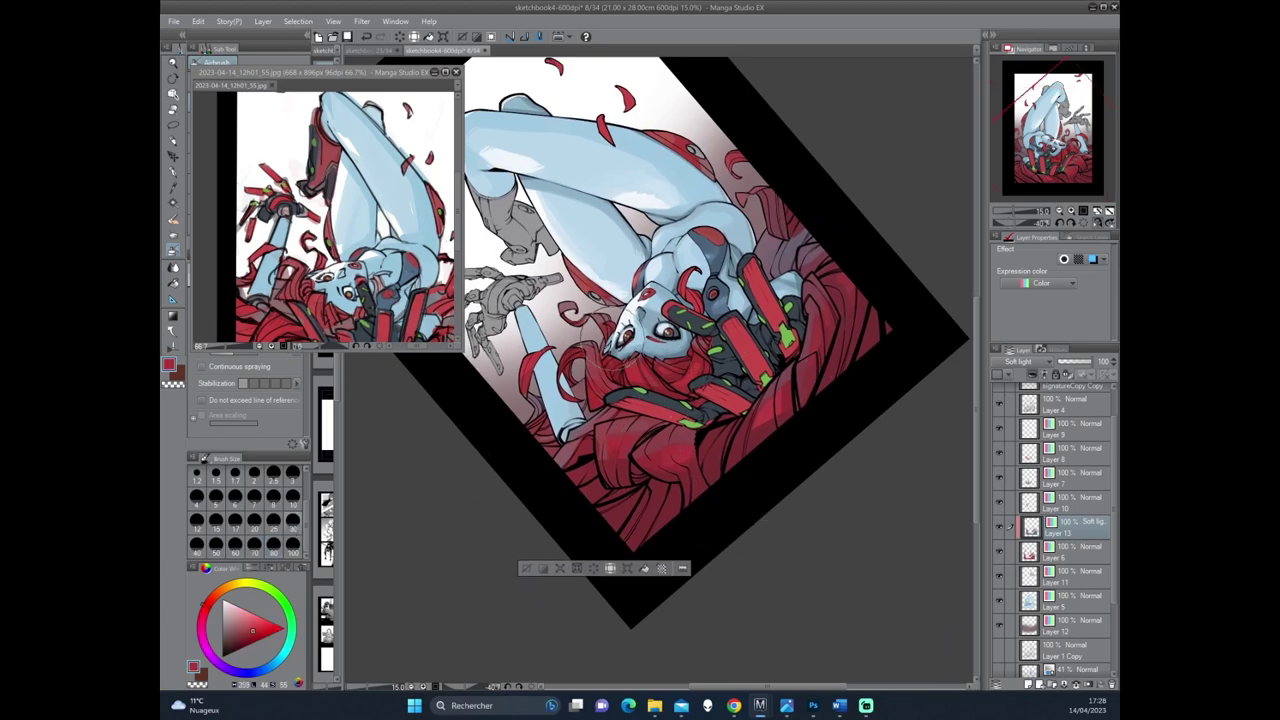
{"action": "left_click_drag", "start_coordinate": [726, 322], "coordinate": [790, 375]}
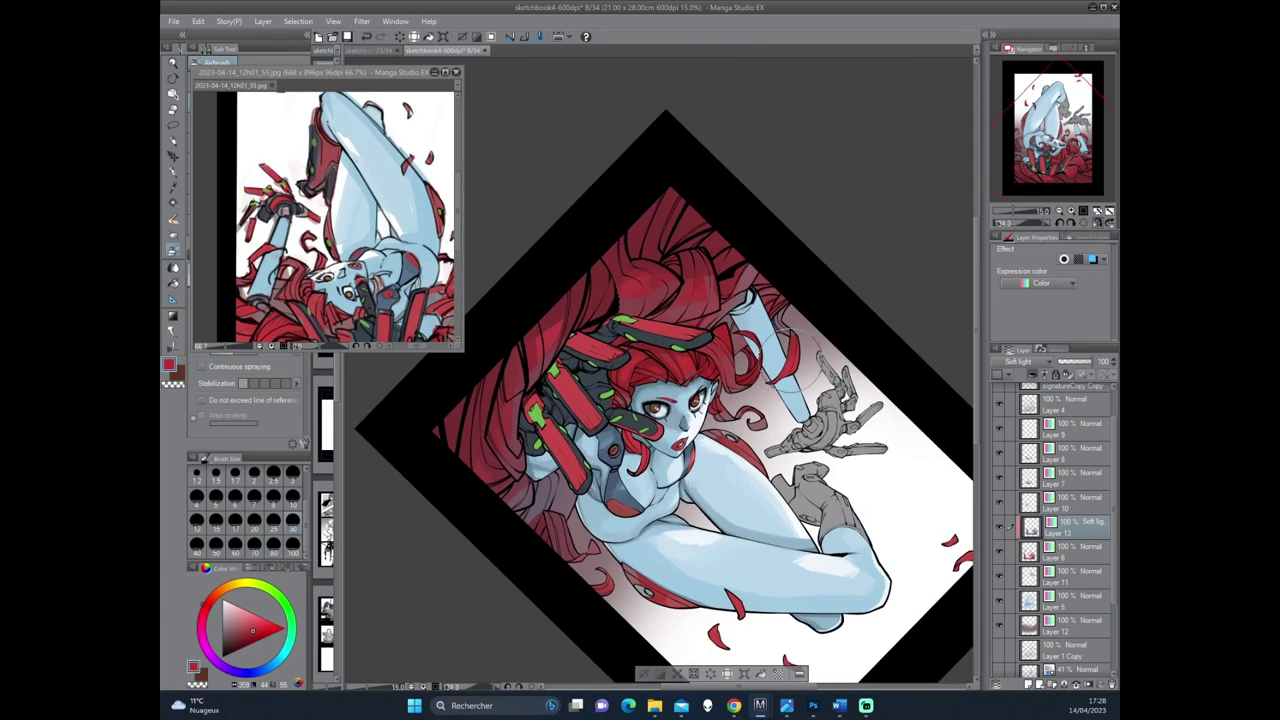
{"action": "left_click_drag", "start_coordinate": [1085, 362], "coordinate": [1076, 362]}
Reset the page view to upright and unmirrored, shifted slightly right.
{"action": "left_click_drag", "start_coordinate": [856, 536], "coordinate": [832, 372]}
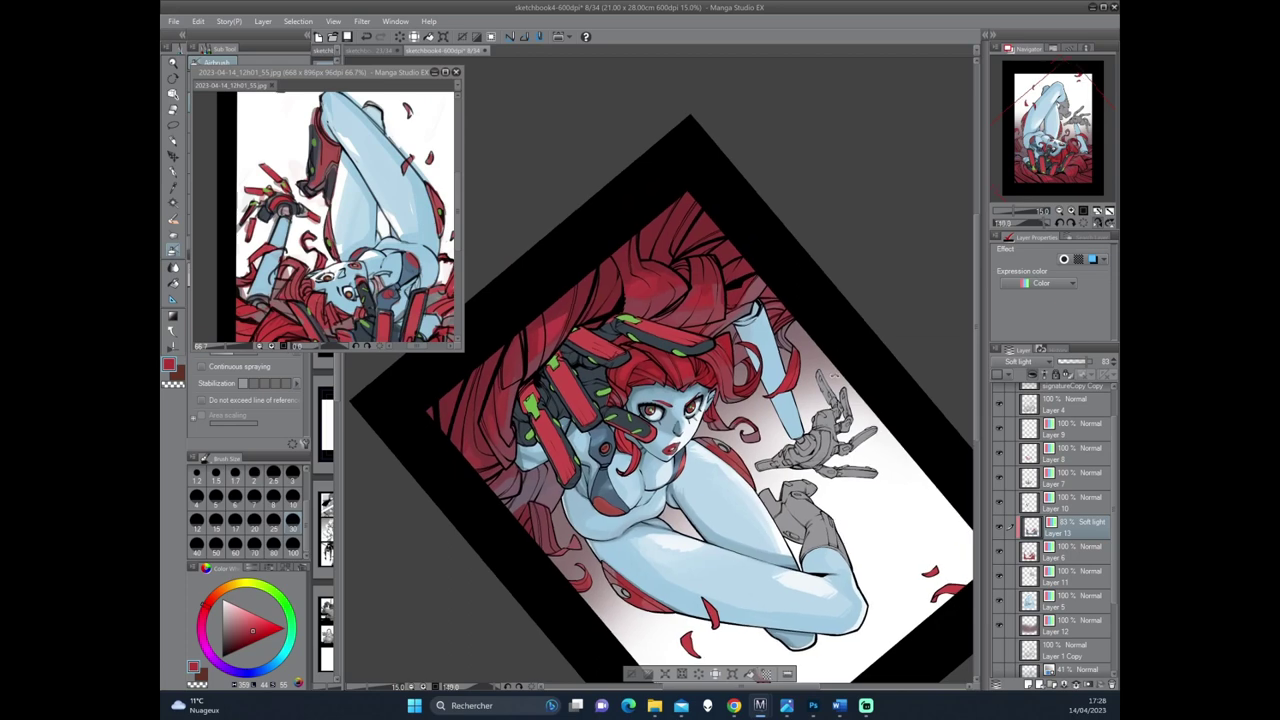
{"action": "key", "text": "h"}
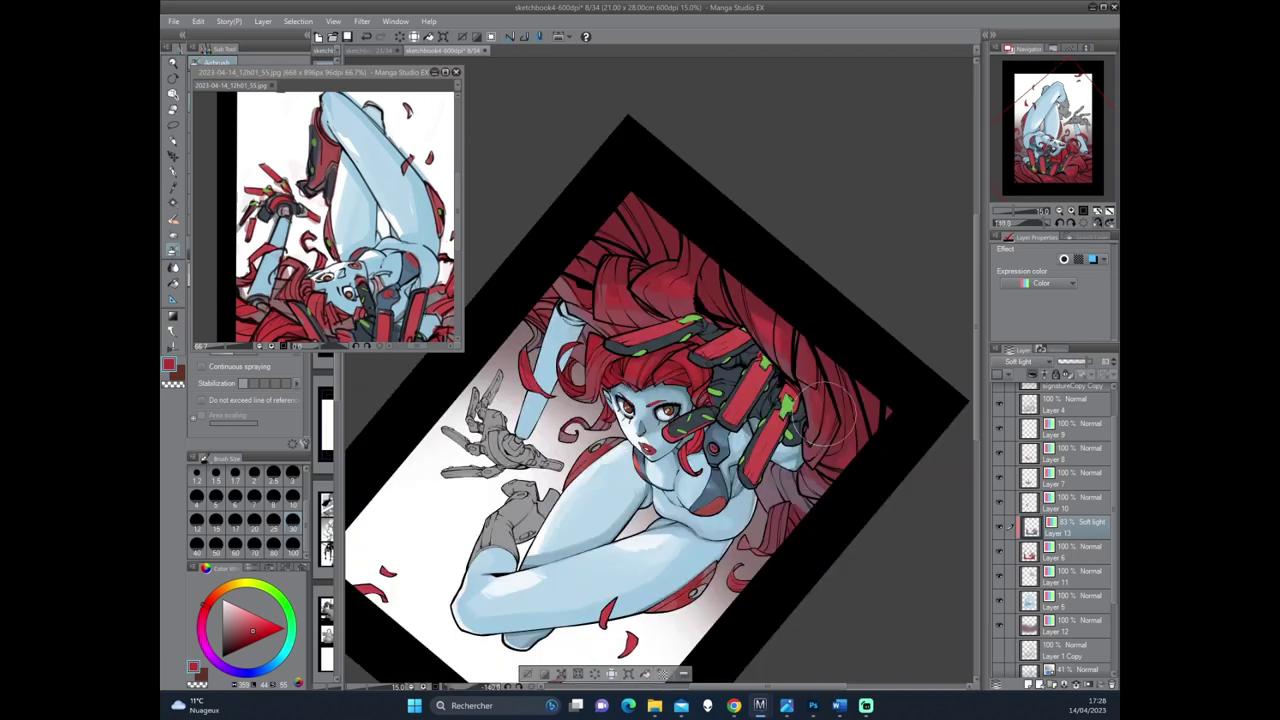
{"action": "key", "text": "ctrl+at"}
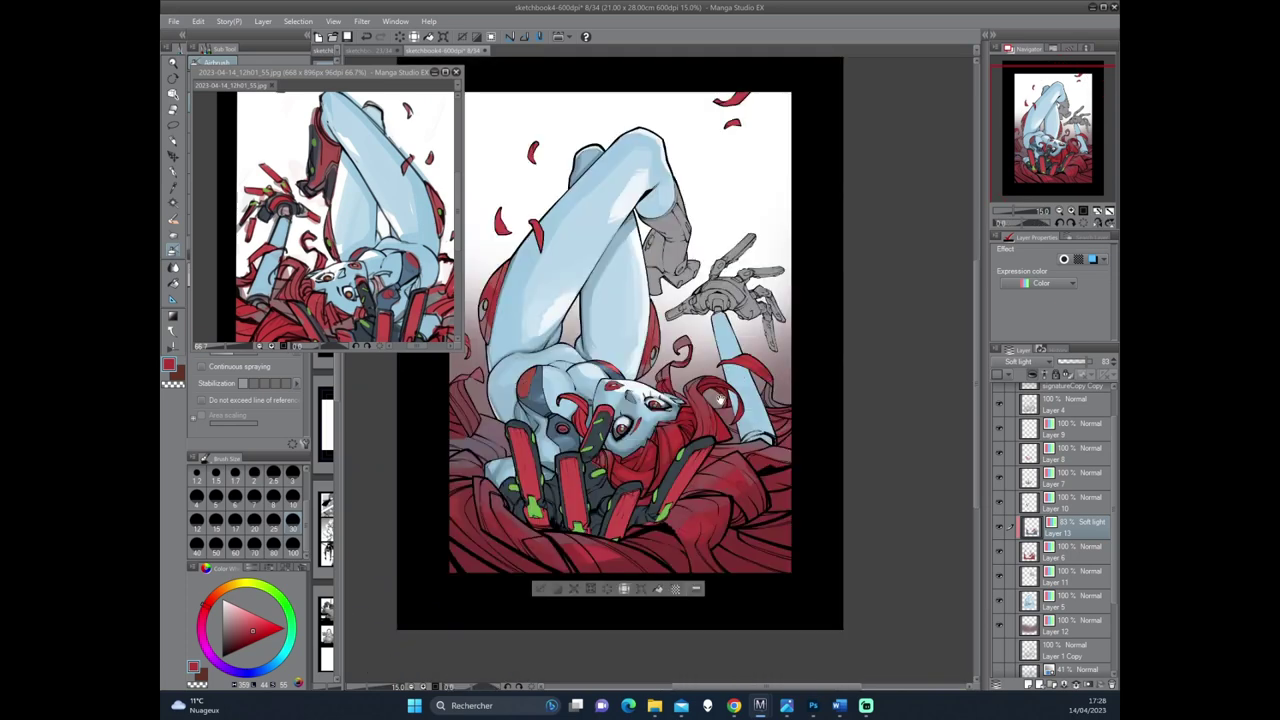
{"action": "key", "text": "h"}
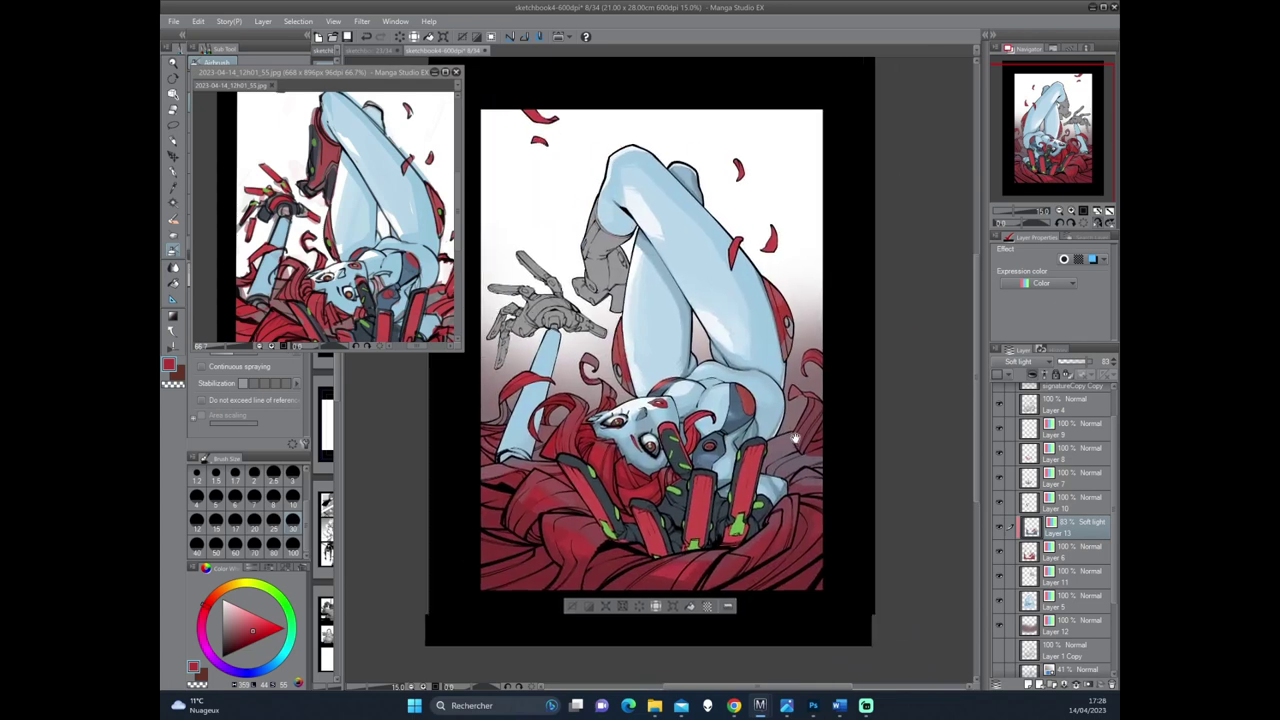
{"action": "left_click_drag", "start_coordinate": [795, 438], "coordinate": [849, 438]}
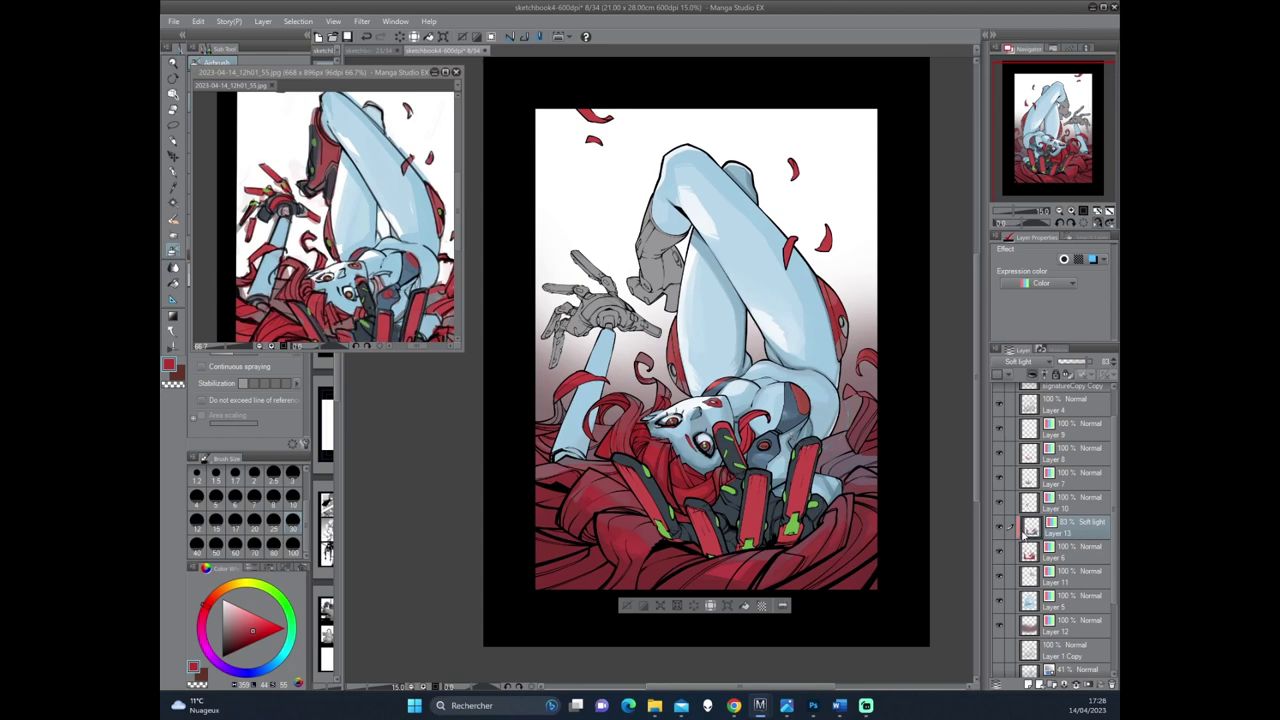
Merge the Soft light layer into Layer 6, add a new full-colour layer and clear the selection.
{"action": "key", "text": "ctrl+e"}
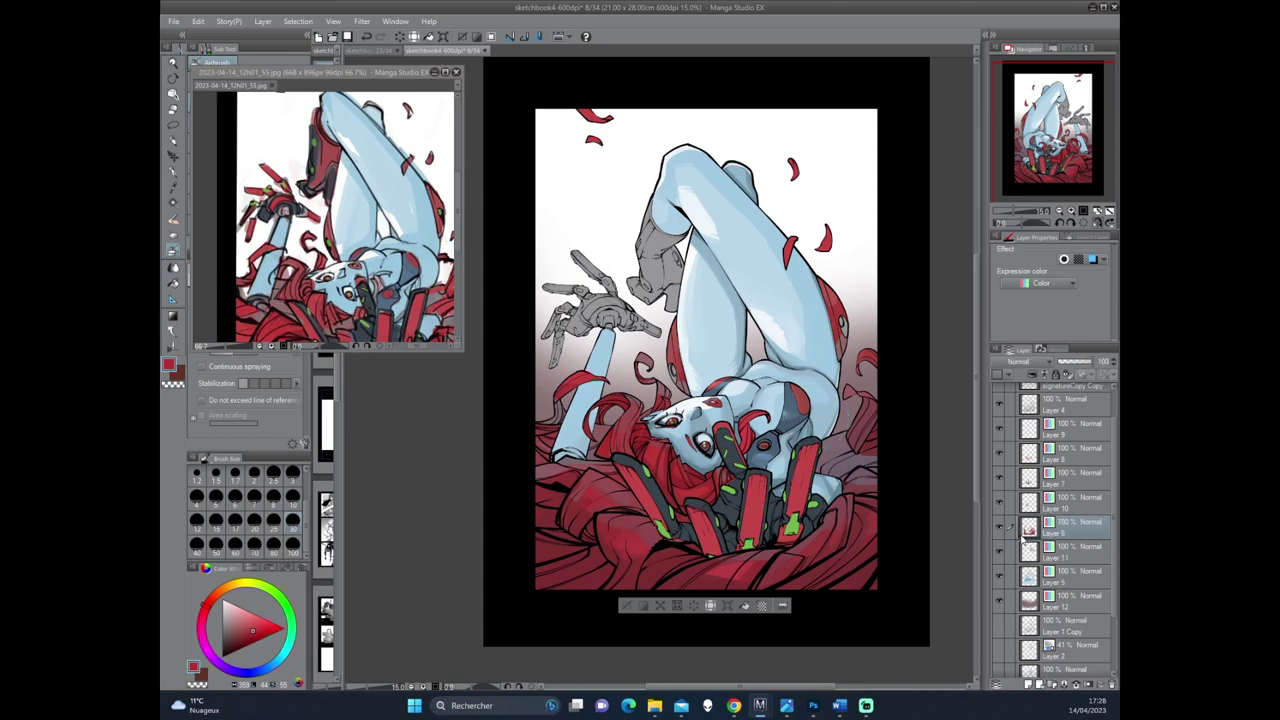
{"action": "left_click", "coordinate": [1022, 682]}
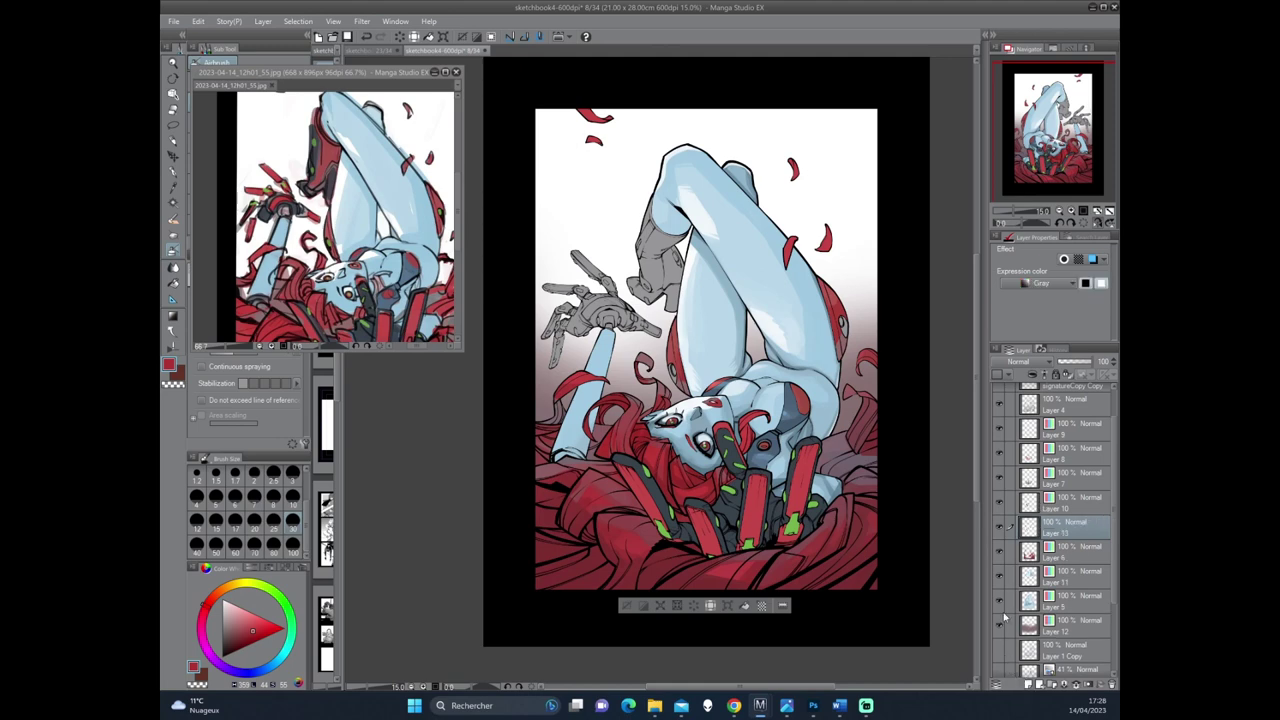
{"action": "left_click", "coordinate": [1068, 285]}
{"action": "left_click", "coordinate": [1031, 303]}
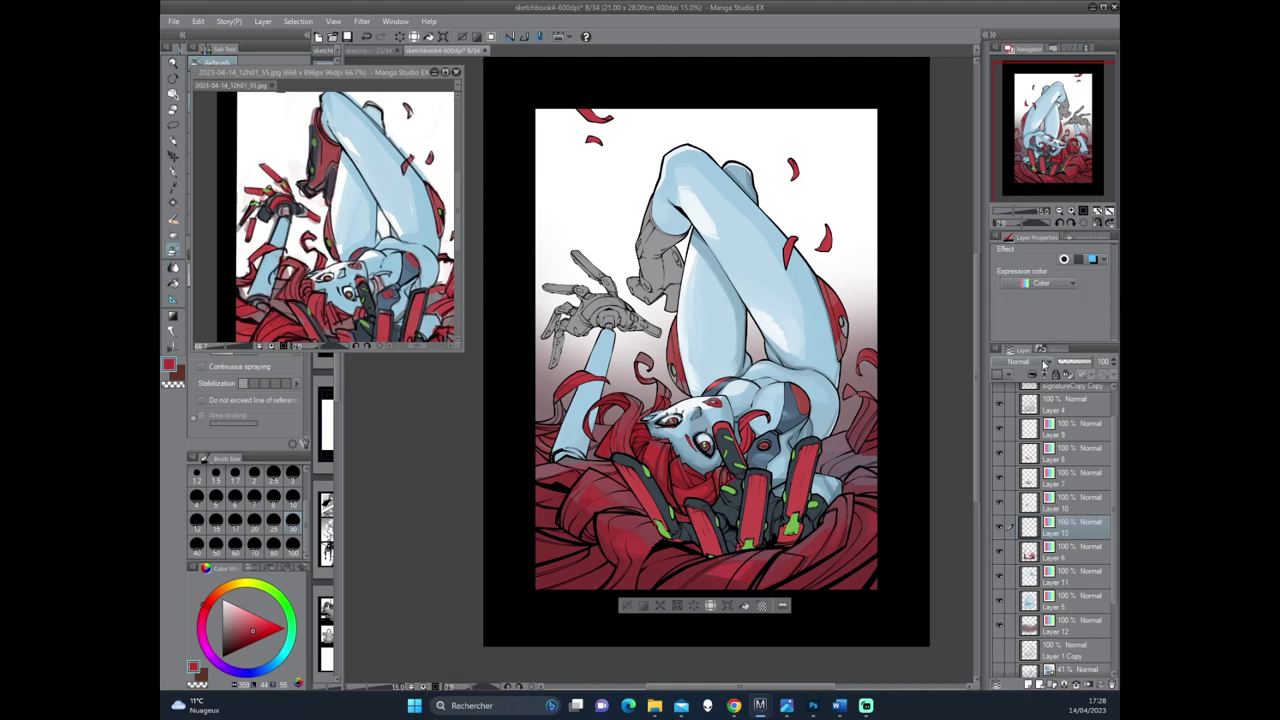
{"action": "key", "text": "ctrl+d"}
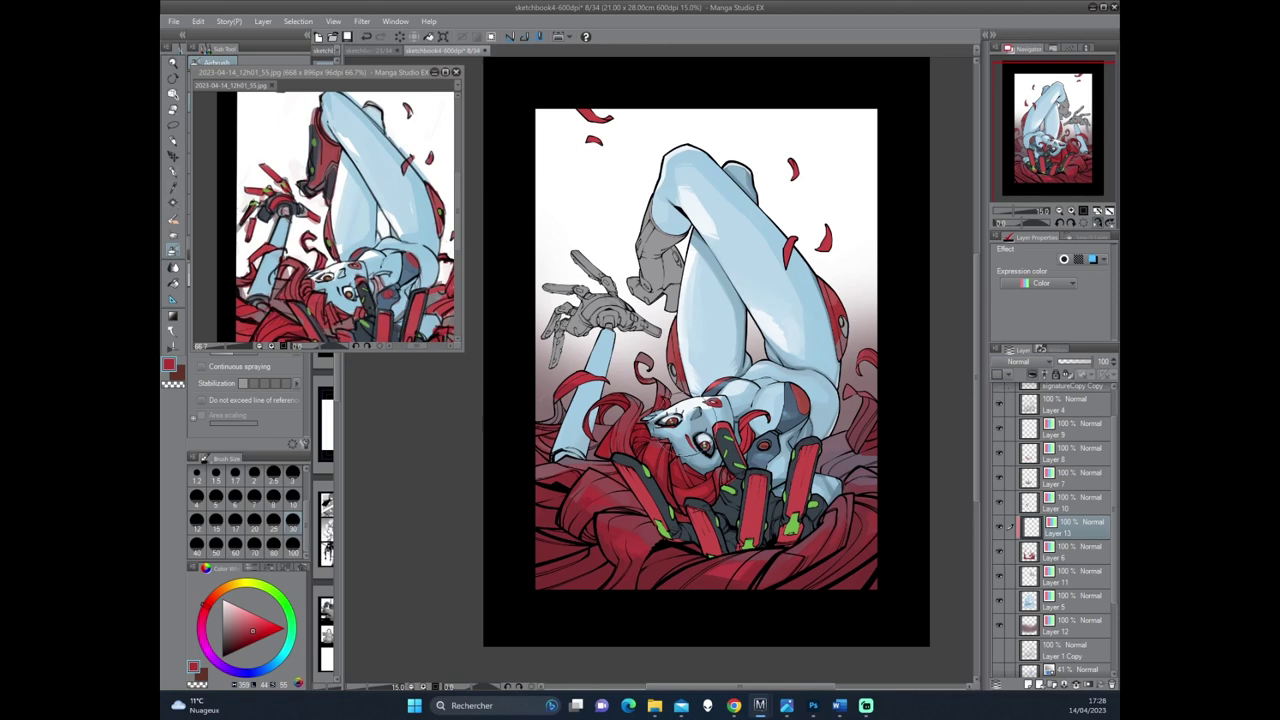
Switch to a pencil brush, turn the canvas, and draw small dark marks on the chest.
{"action": "key", "text": "p"}
{"action": "scroll", "coordinate": [694, 484], "scroll_direction": "up", "scroll_amount": 2}
{"action": "scroll", "coordinate": [697, 522], "scroll_direction": "down", "scroll_amount": 2}
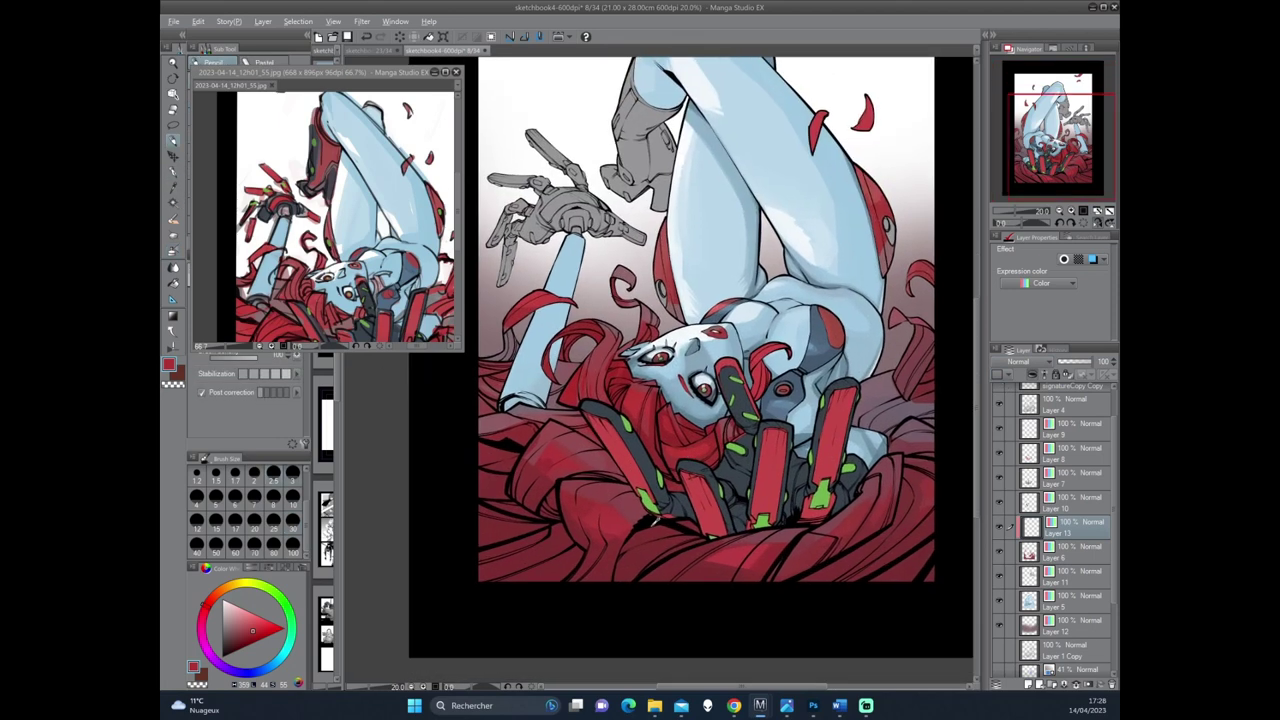
{"action": "left_click_drag", "start_coordinate": [733, 383], "coordinate": [638, 440]}
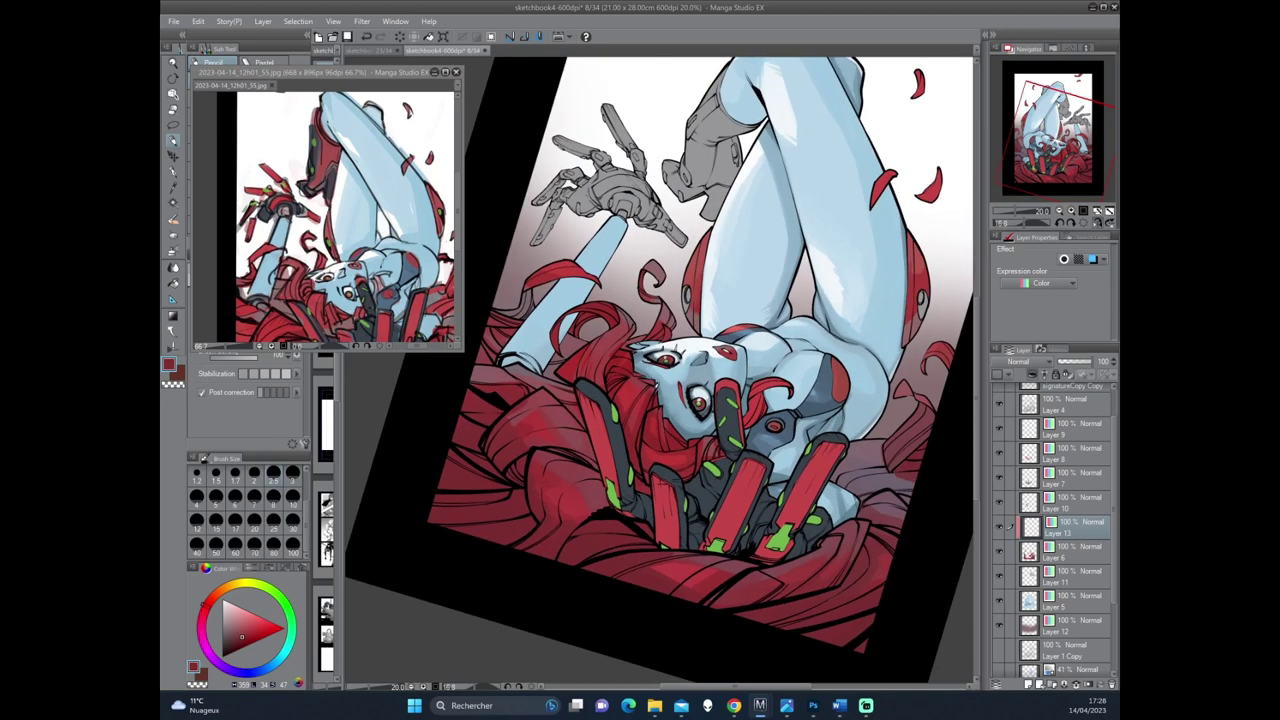
{"action": "left_click_drag", "start_coordinate": [680, 346], "coordinate": [503, 379]}
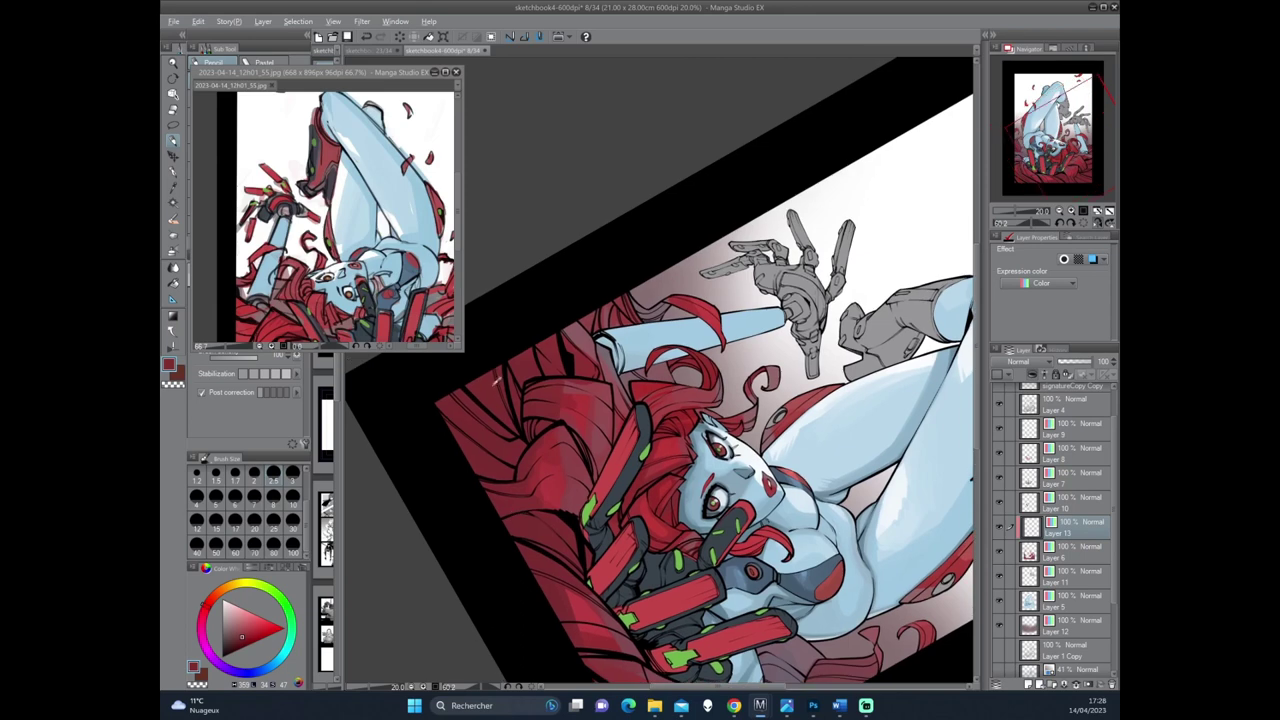
{"action": "left_click_drag", "start_coordinate": [734, 434], "coordinate": [681, 370]}
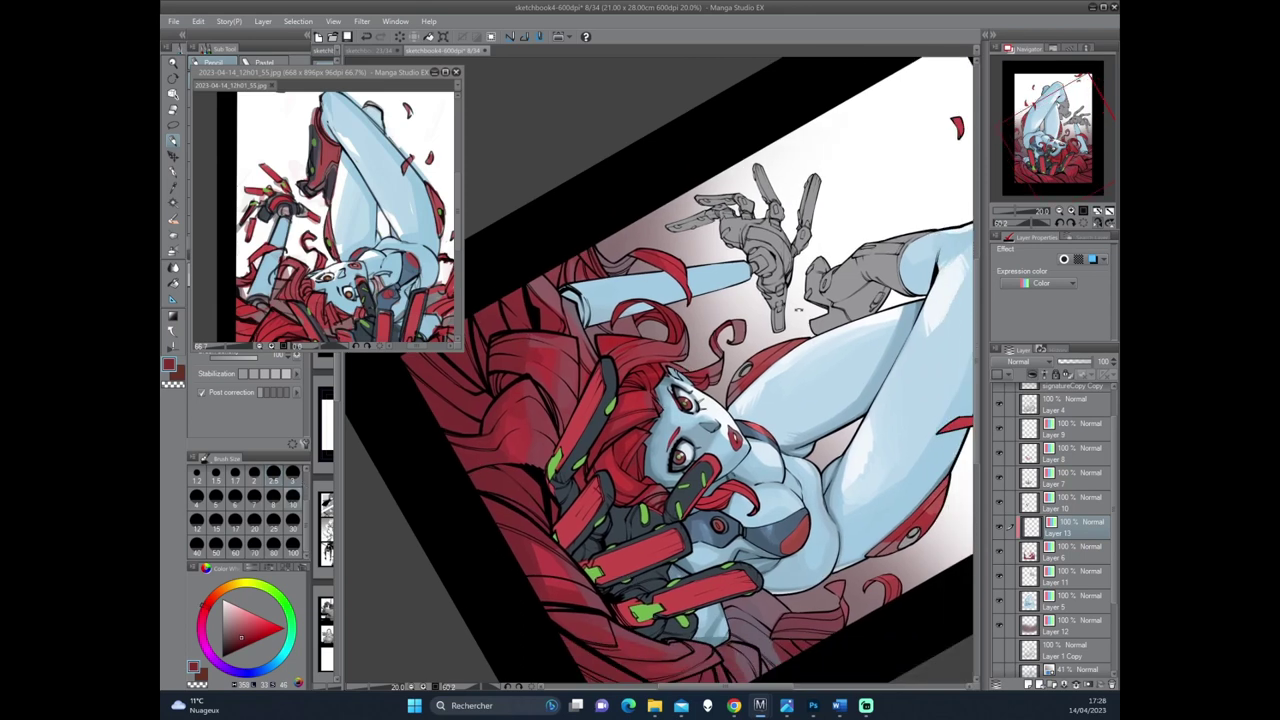
{"action": "left_click_drag", "start_coordinate": [680, 400], "coordinate": [640, 440]}
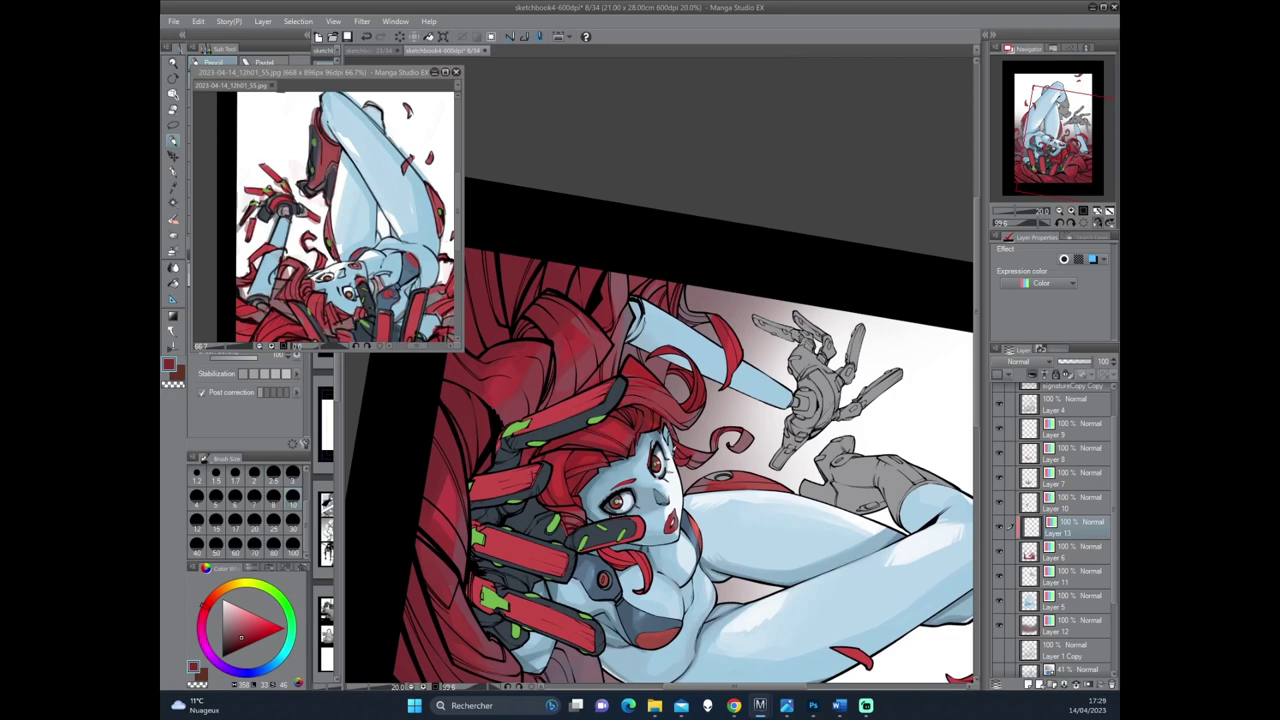
{"action": "left_click_drag", "start_coordinate": [672, 474], "coordinate": [714, 402]}
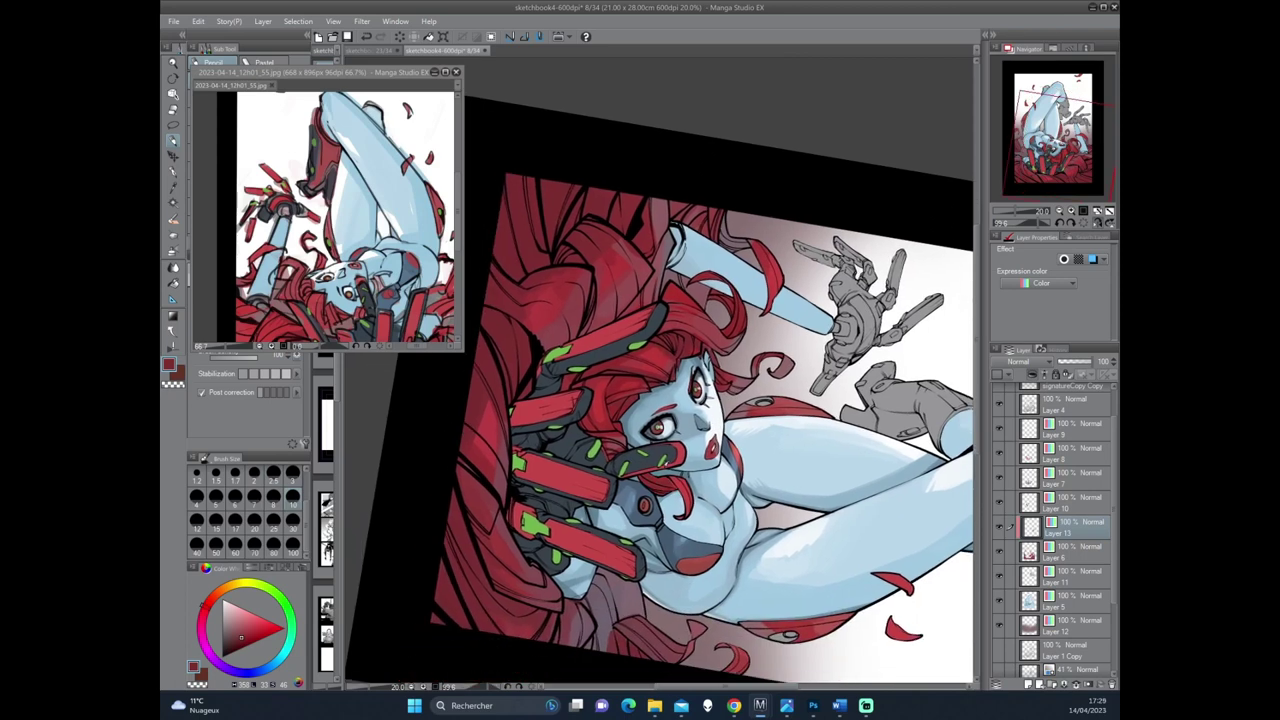
{"action": "mouse_move", "coordinate": [682, 470]}
{"action": "left_mouse_down"}
{"action": "mouse_move", "coordinate": [672, 500]}
{"action": "mouse_move", "coordinate": [693, 457]}
{"action": "left_mouse_up"}
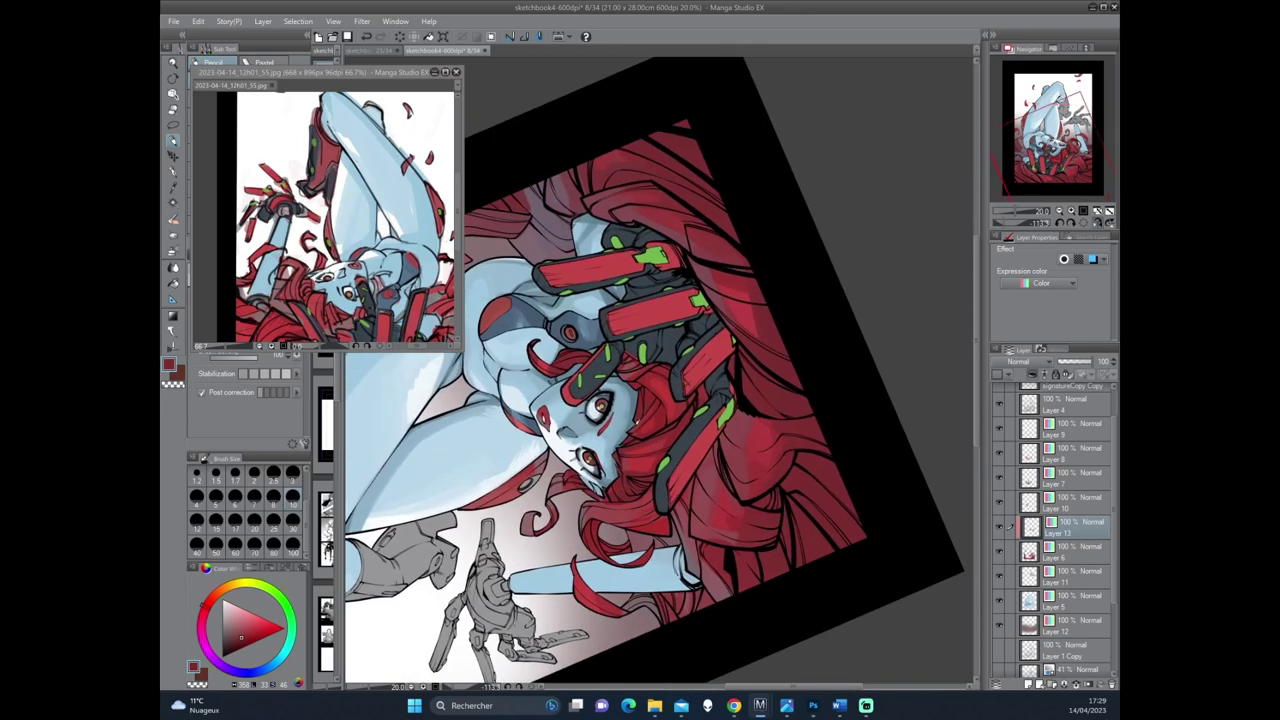
Eyedrop a red and brighter colours from the artwork while turning the canvas.
{"action": "left_click", "coordinate": [648, 415], "text": "alt"}
{"action": "left_click", "coordinate": [631, 368], "text": "alt"}
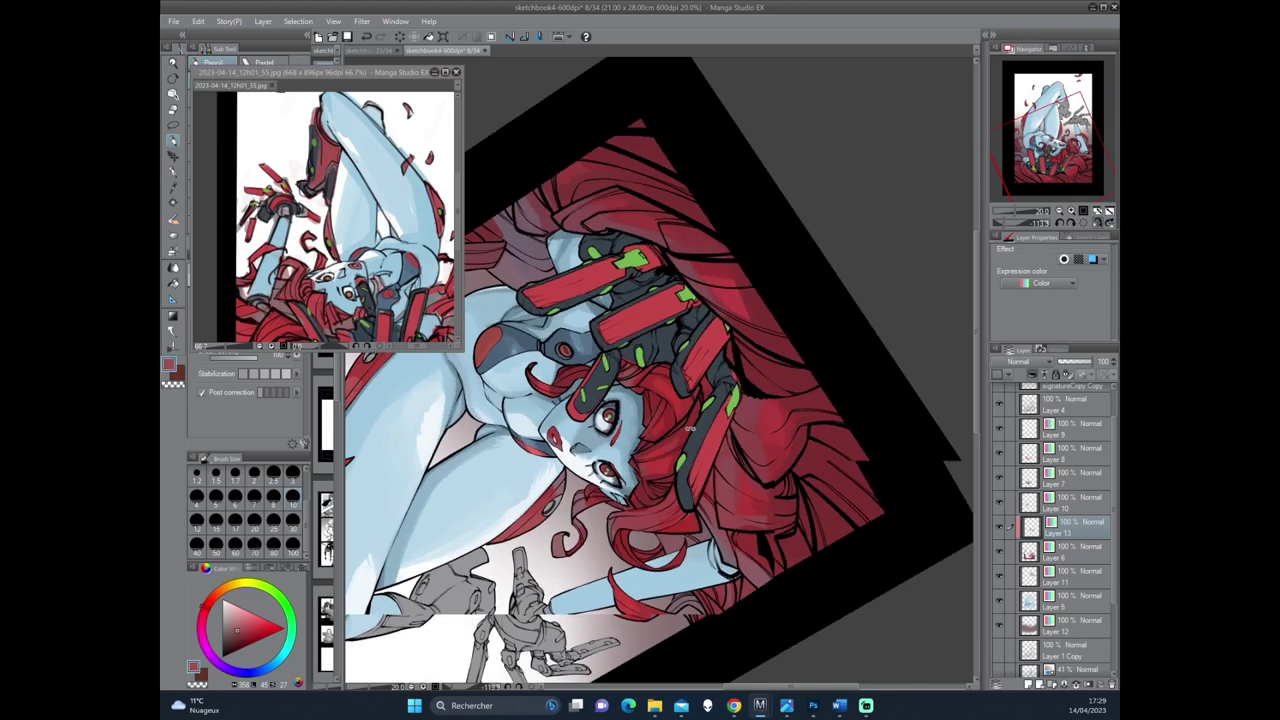
{"action": "left_click_drag", "start_coordinate": [634, 410], "coordinate": [700, 330]}
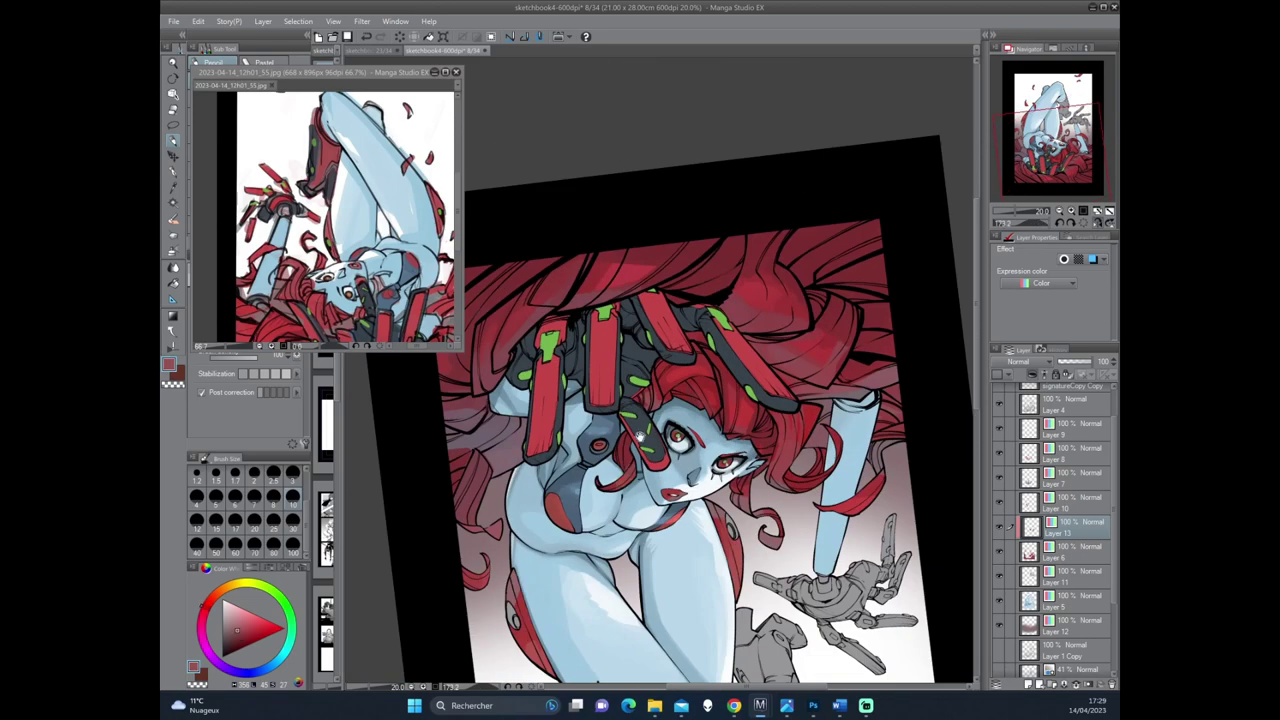
{"action": "mouse_move", "coordinate": [640, 437]}
{"action": "left_mouse_down"}
{"action": "mouse_move", "coordinate": [823, 321]}
{"action": "mouse_move", "coordinate": [800, 384]}
{"action": "left_mouse_up"}
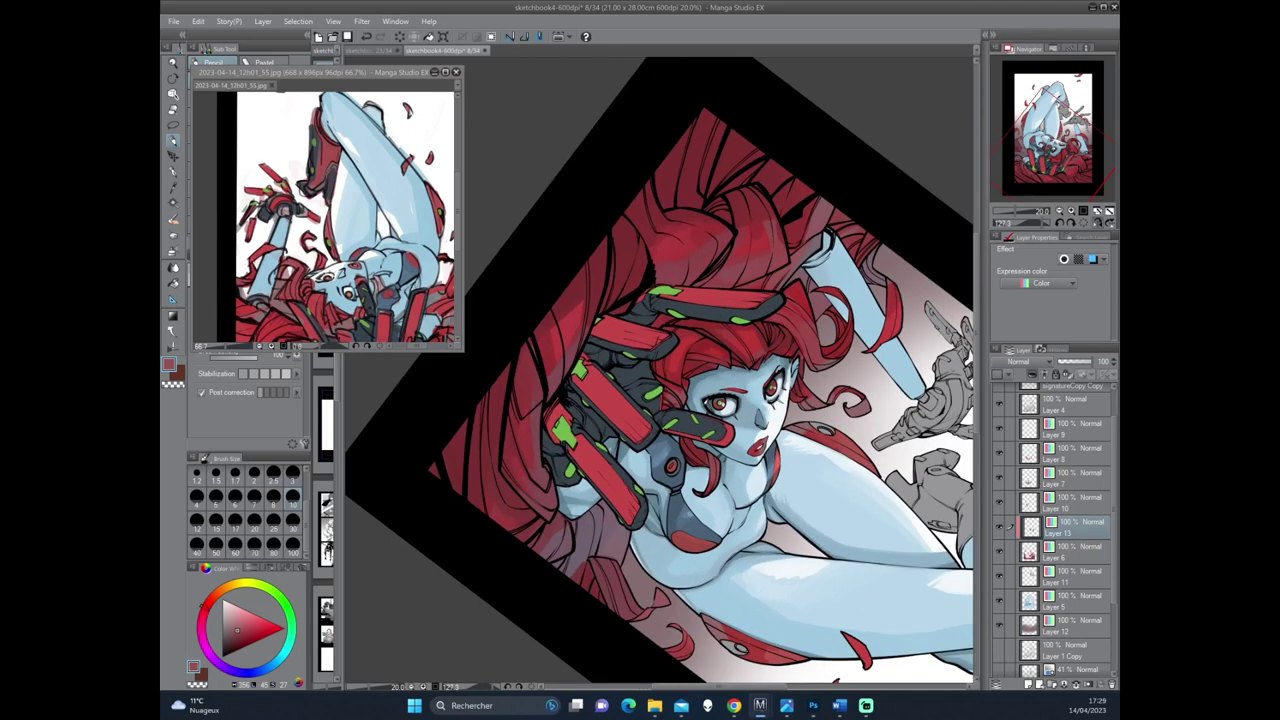
{"action": "left_click", "coordinate": [800, 384], "text": "alt"}
{"action": "left_click_drag", "start_coordinate": [640, 440], "coordinate": [667, 410]}
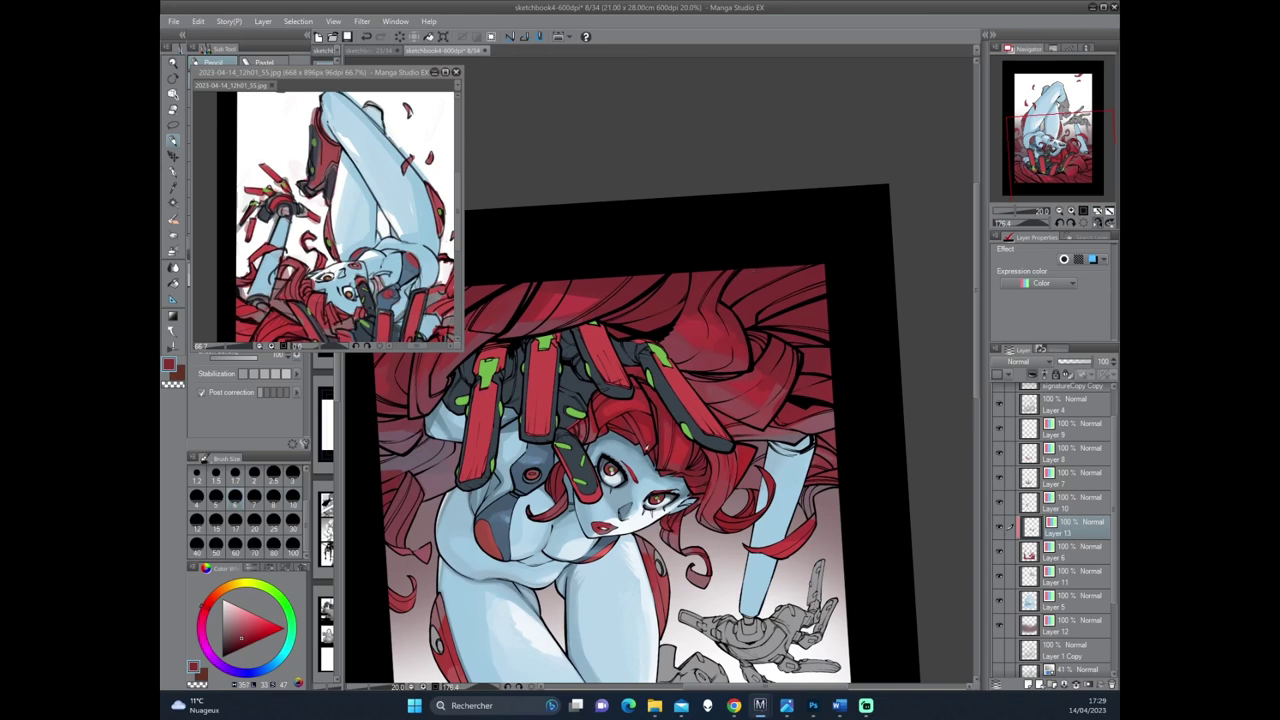
Rotate the canvas through several angles, including a diamond tilt, and return it upright.
{"action": "mouse_move", "coordinate": [678, 527]}
{"action": "left_mouse_down"}
{"action": "mouse_move", "coordinate": [805, 328]}
{"action": "mouse_move", "coordinate": [860, 400]}
{"action": "left_mouse_up"}
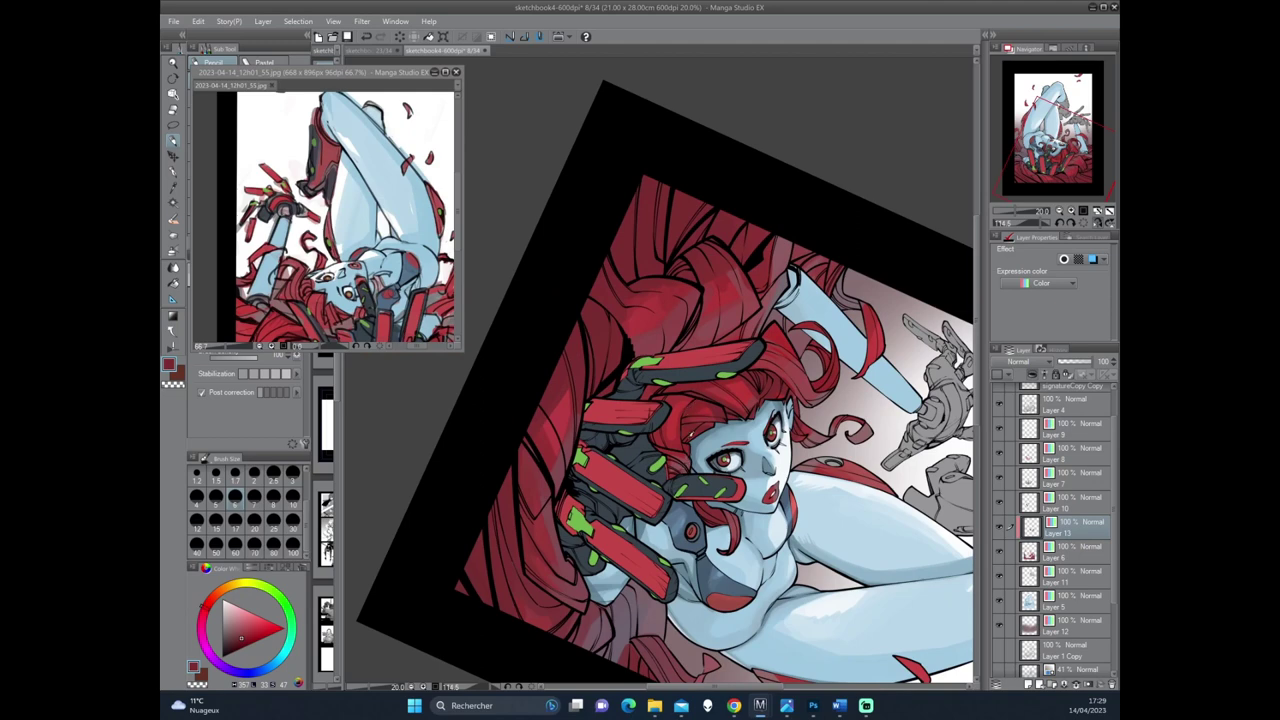
{"action": "left_click_drag", "start_coordinate": [703, 438], "coordinate": [730, 400]}
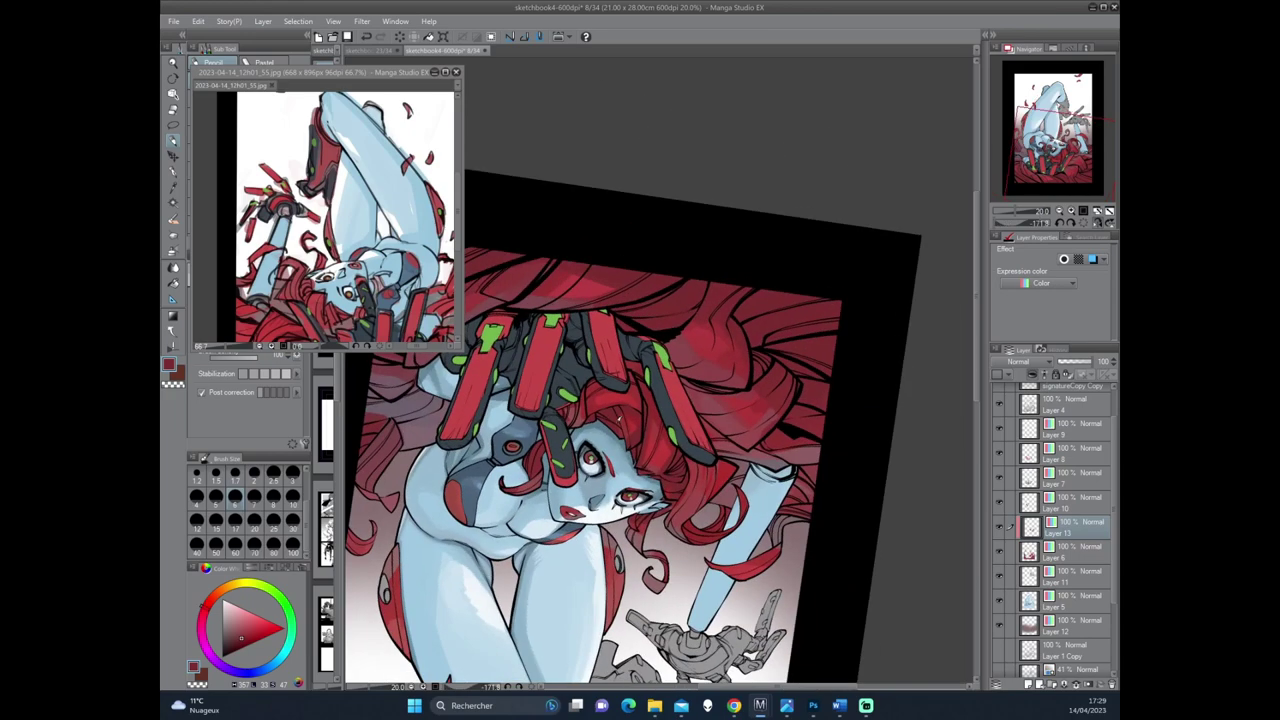
{"action": "mouse_move", "coordinate": [735, 330]}
{"action": "left_mouse_down"}
{"action": "mouse_move", "coordinate": [691, 304]}
{"action": "mouse_move", "coordinate": [770, 460]}
{"action": "left_mouse_up"}
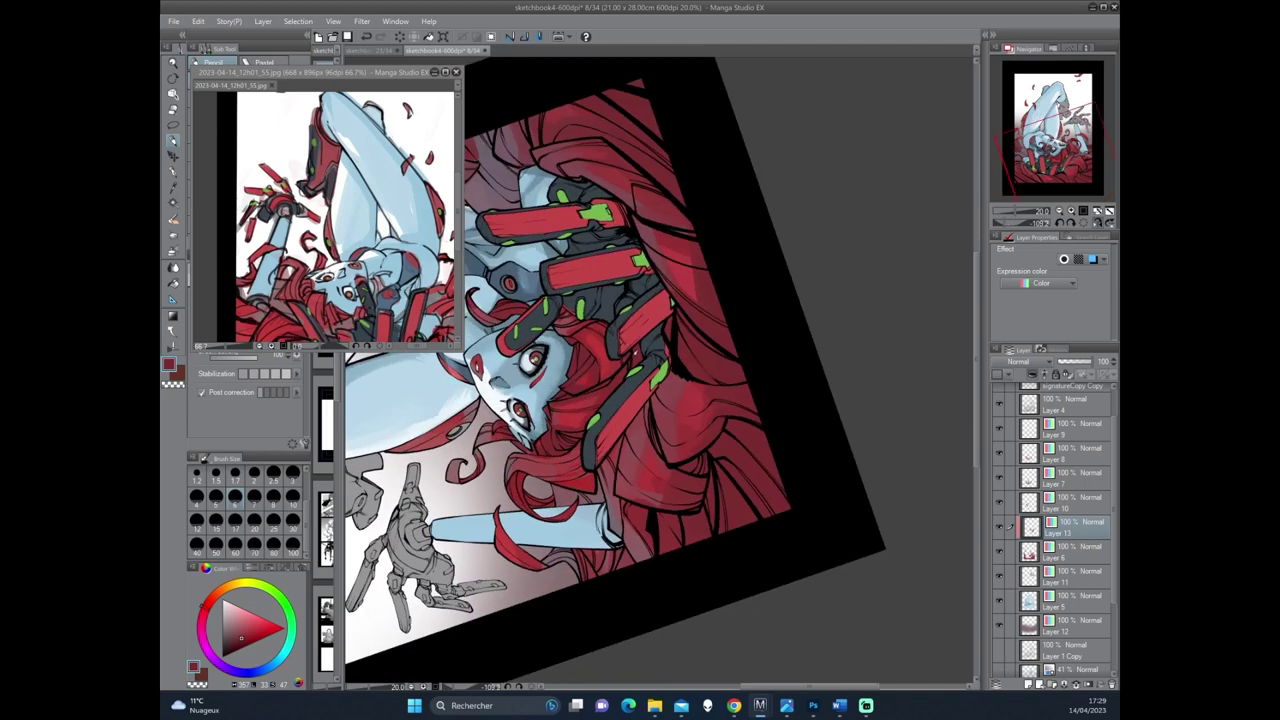
{"action": "left_click_drag", "start_coordinate": [654, 324], "coordinate": [650, 378]}
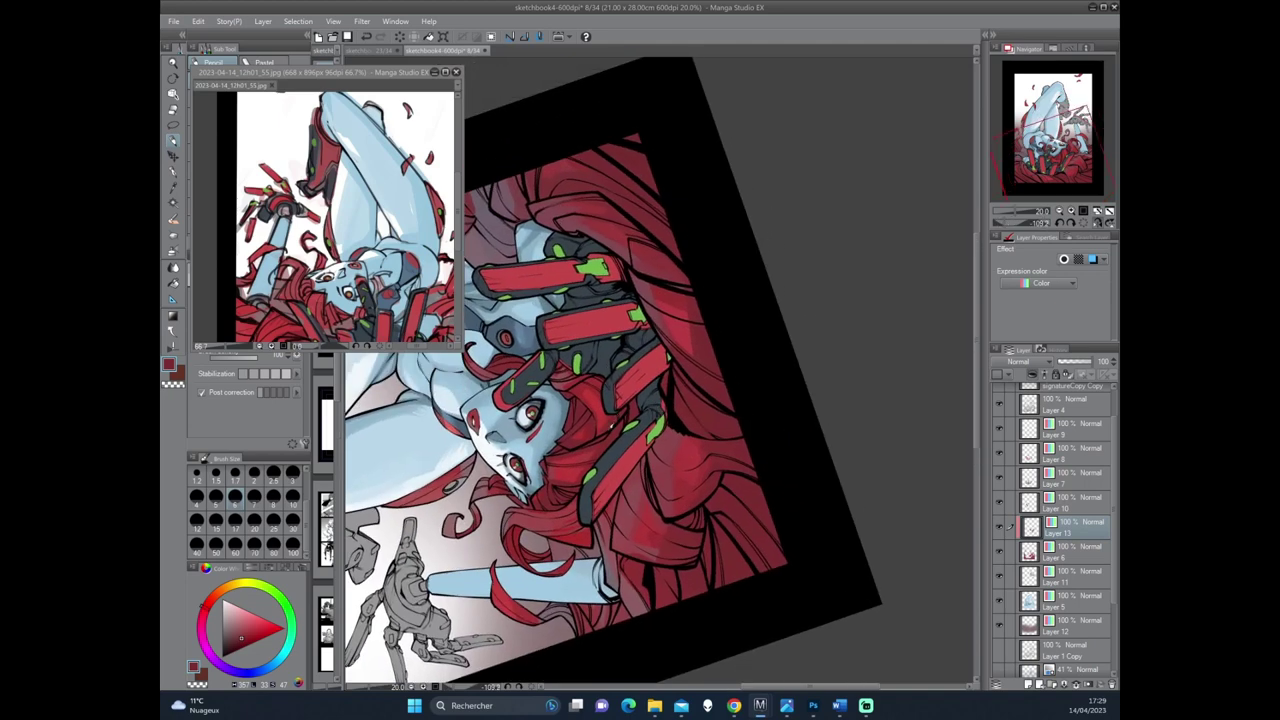
{"action": "left_click_drag", "start_coordinate": [605, 428], "coordinate": [652, 380]}
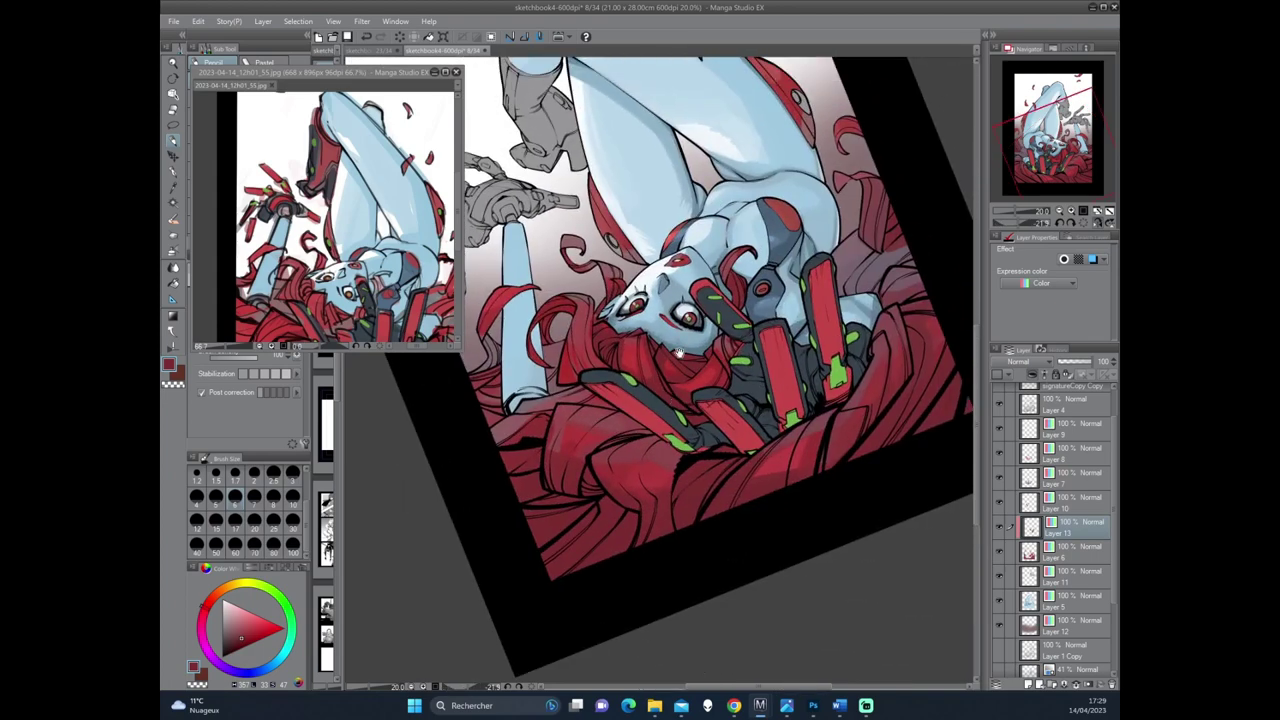
{"action": "left_click_drag", "start_coordinate": [680, 352], "coordinate": [762, 327]}
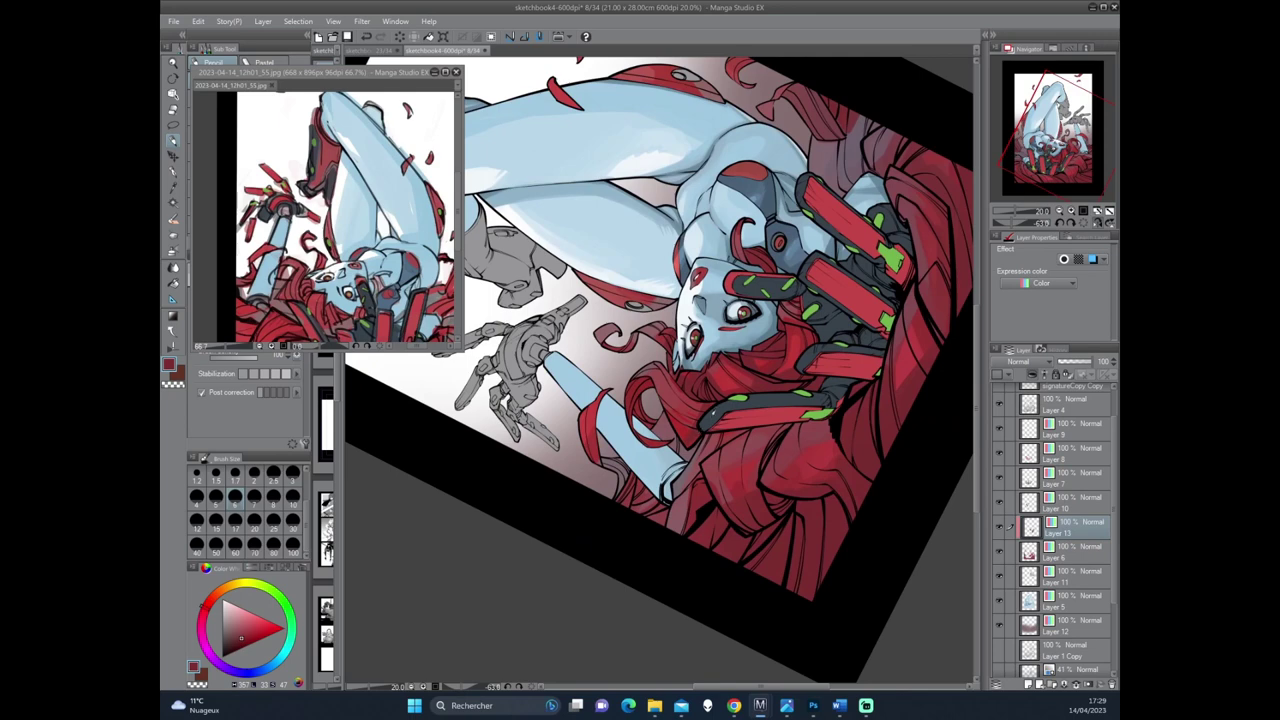
{"action": "left_click_drag", "start_coordinate": [696, 429], "coordinate": [628, 456]}
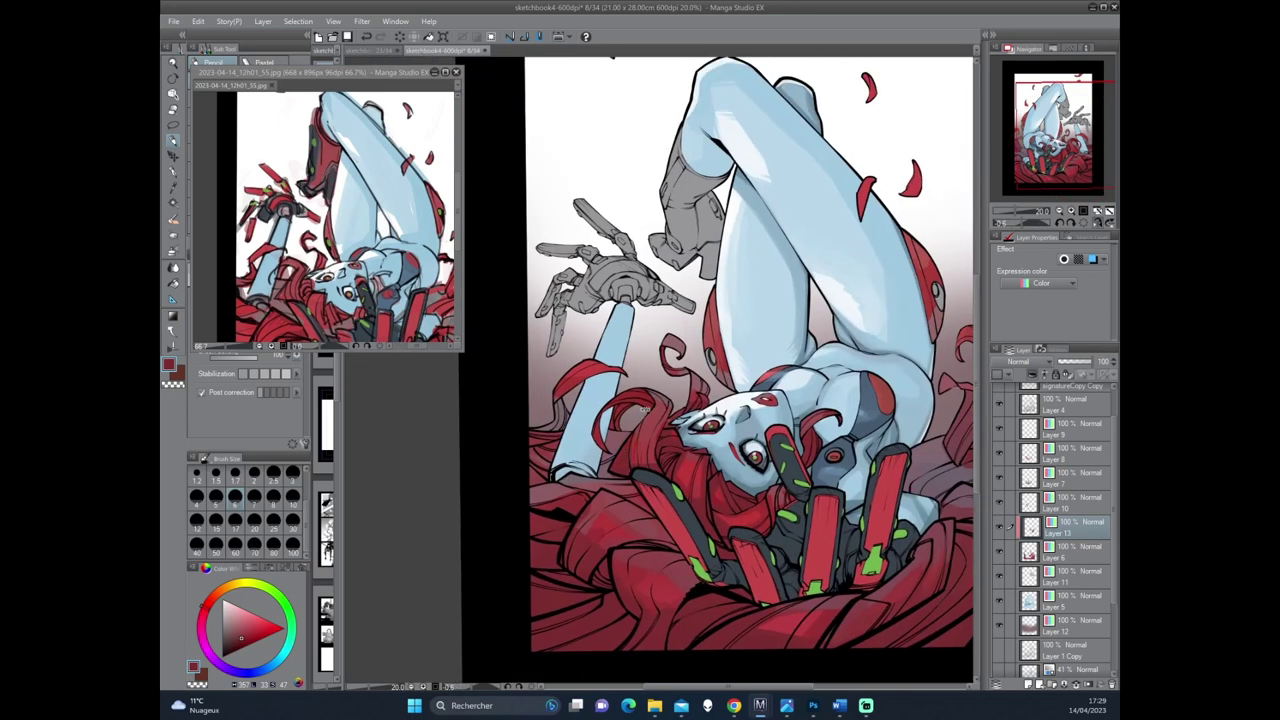
Eyedrop the hair red and paint darker red shading strokes into the hair.
{"action": "left_click_drag", "start_coordinate": [646, 409], "coordinate": [700, 470]}
{"action": "left_click", "coordinate": [666, 434], "text": "alt"}
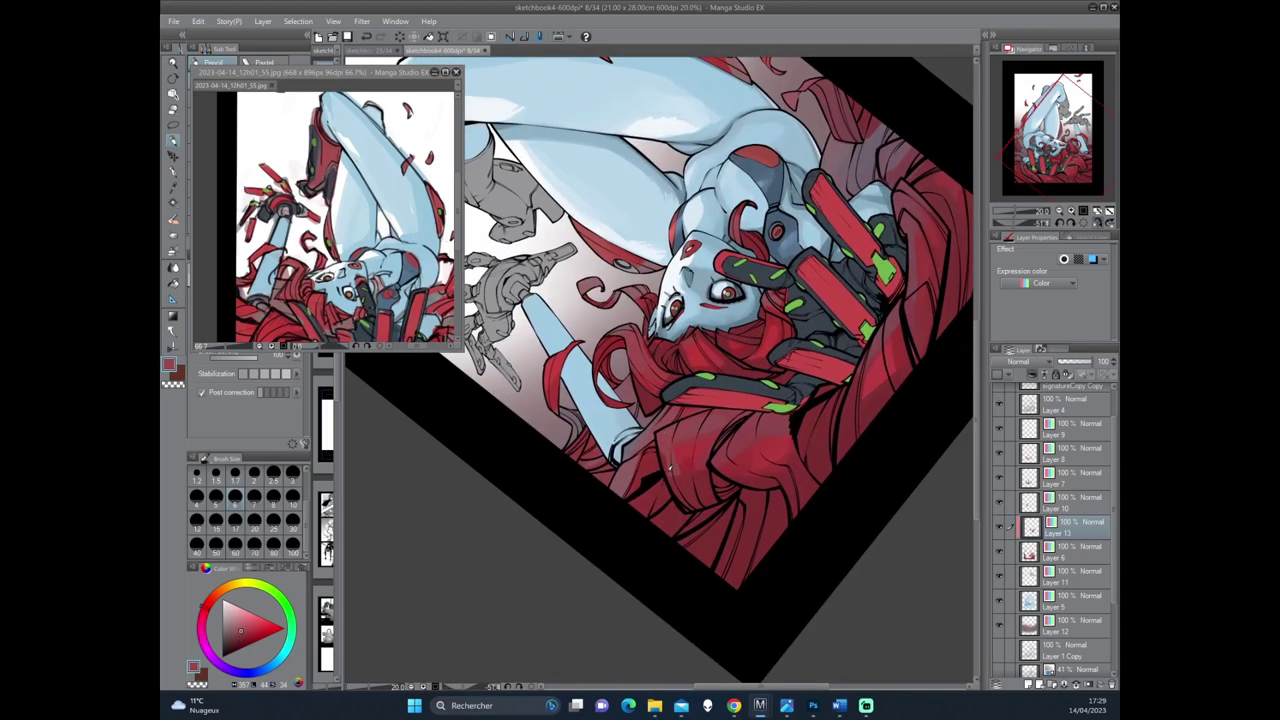
{"action": "left_click_drag", "start_coordinate": [688, 514], "coordinate": [700, 470]}
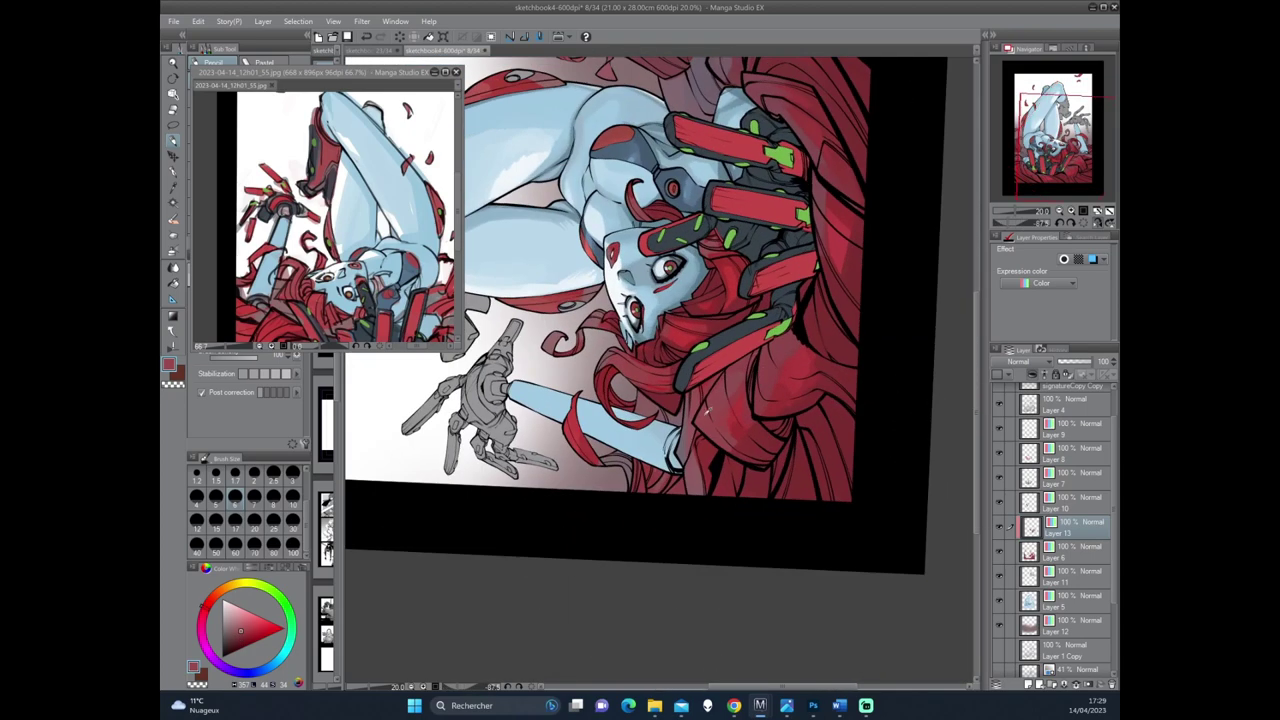
{"action": "left_click_drag", "start_coordinate": [790, 289], "coordinate": [740, 498]}
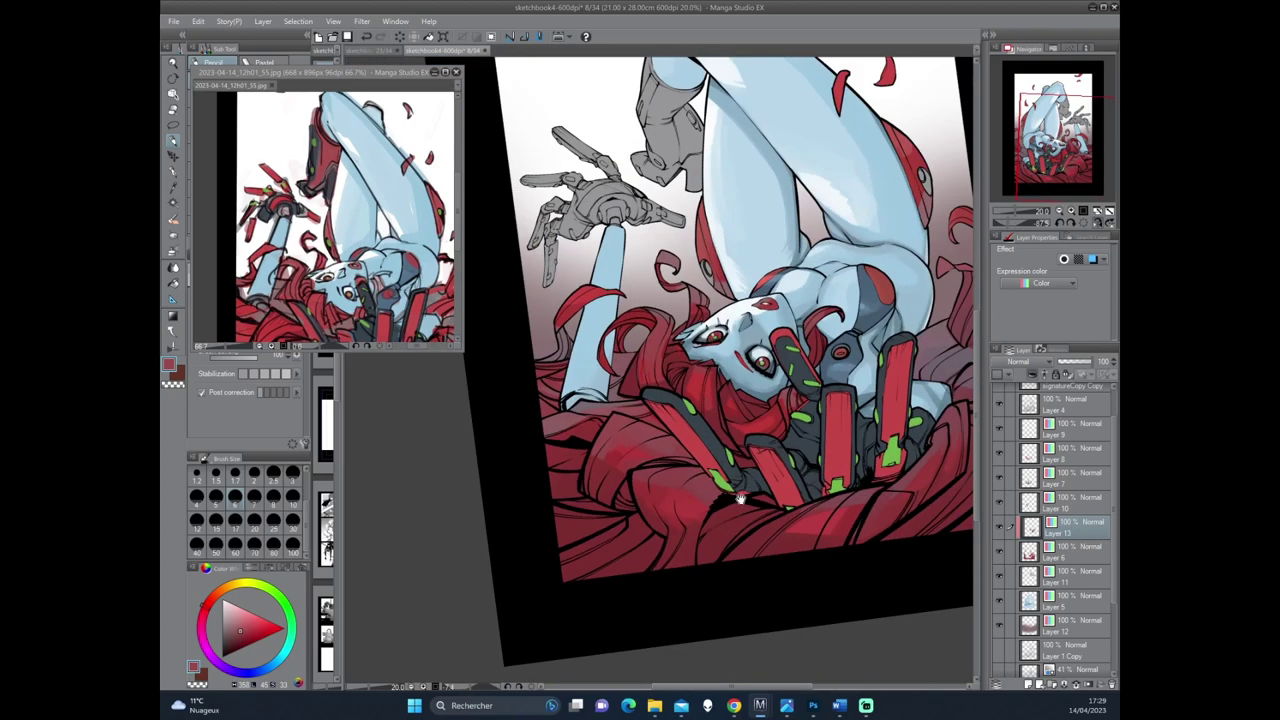
{"action": "left_click", "coordinate": [634, 378], "text": "alt"}
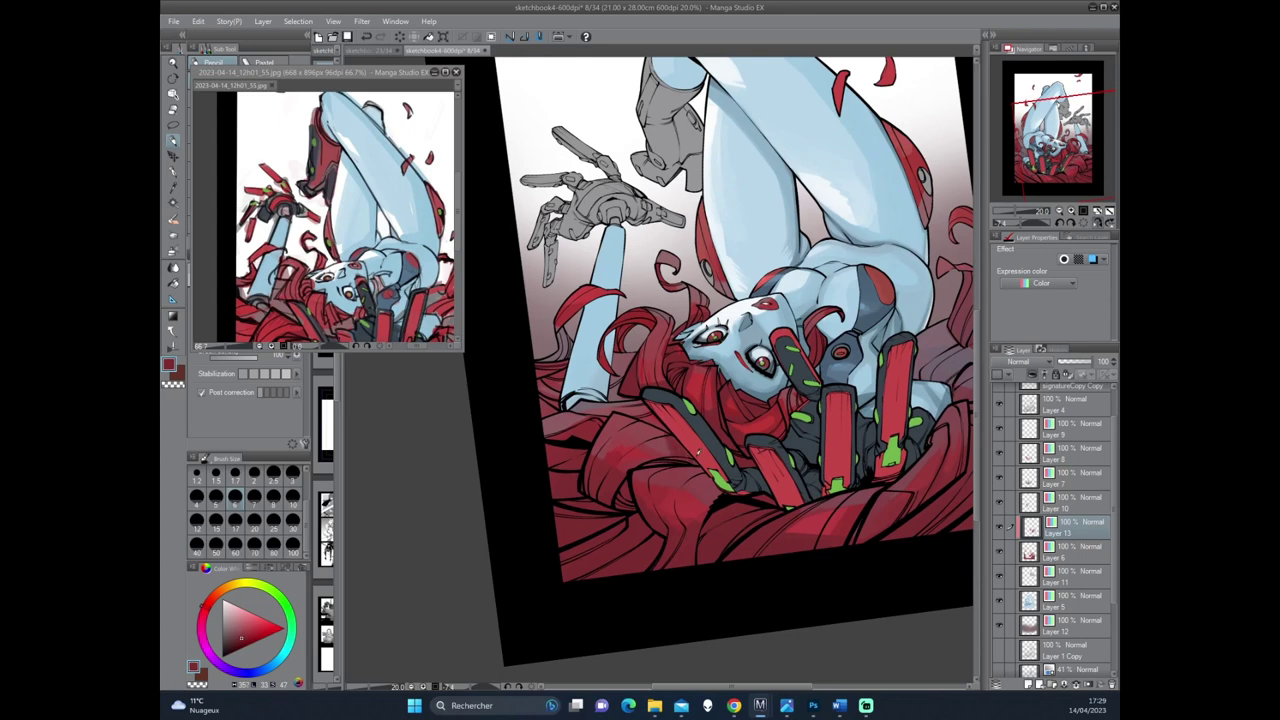
{"action": "mouse_move", "coordinate": [697, 452]}
{"action": "left_mouse_down"}
{"action": "mouse_move", "coordinate": [730, 470]}
{"action": "mouse_move", "coordinate": [757, 462]}
{"action": "left_mouse_up"}
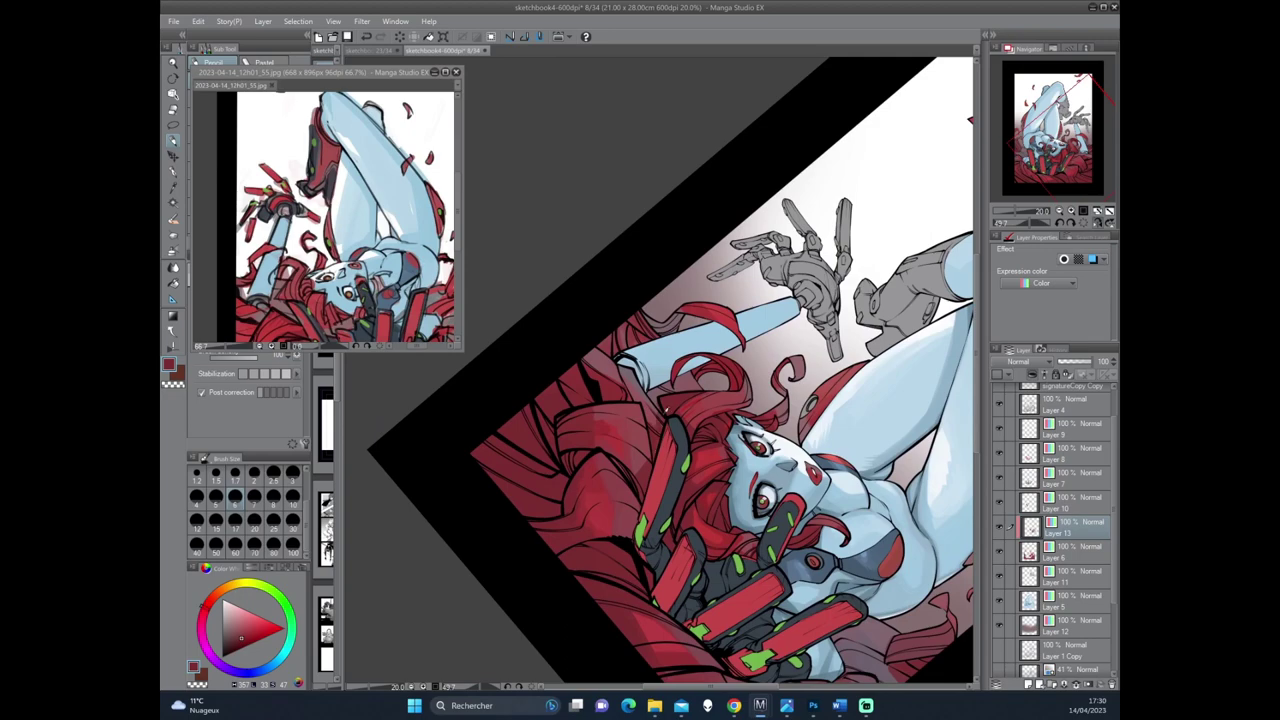
{"action": "mouse_move", "coordinate": [666, 420]}
{"action": "left_mouse_down"}
{"action": "mouse_move", "coordinate": [799, 378]}
{"action": "mouse_move", "coordinate": [708, 379]}
{"action": "mouse_move", "coordinate": [780, 313]}
{"action": "left_mouse_up"}
{"action": "mouse_move", "coordinate": [770, 356]}
{"action": "left_mouse_down"}
{"action": "mouse_move", "coordinate": [740, 420]}
{"action": "mouse_move", "coordinate": [766, 392]}
{"action": "mouse_move", "coordinate": [792, 422]}
{"action": "mouse_move", "coordinate": [810, 392]}
{"action": "left_mouse_up"}
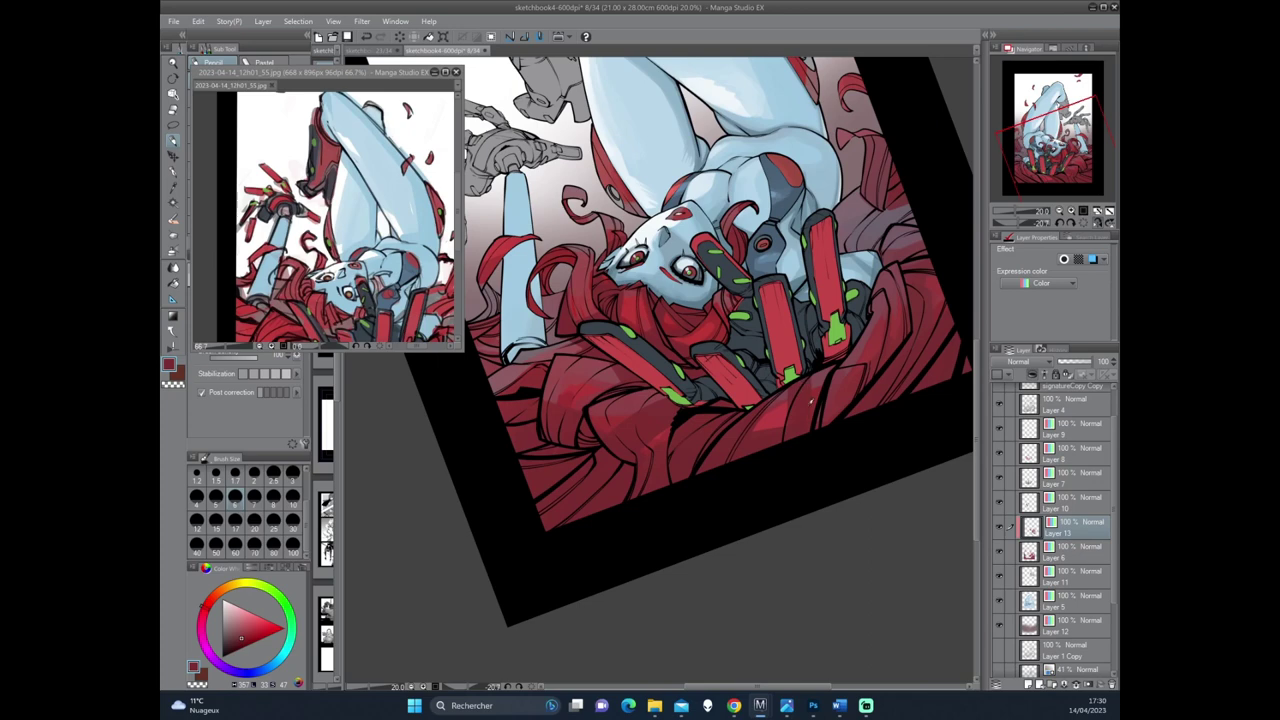
Darken a small spot on the chest with a short stroke, then bring the artwork near upright.
{"action": "mouse_move", "coordinate": [876, 294]}
{"action": "left_mouse_down"}
{"action": "mouse_move", "coordinate": [694, 462]}
{"action": "mouse_move", "coordinate": [722, 480]}
{"action": "mouse_move", "coordinate": [694, 418]}
{"action": "left_mouse_up"}
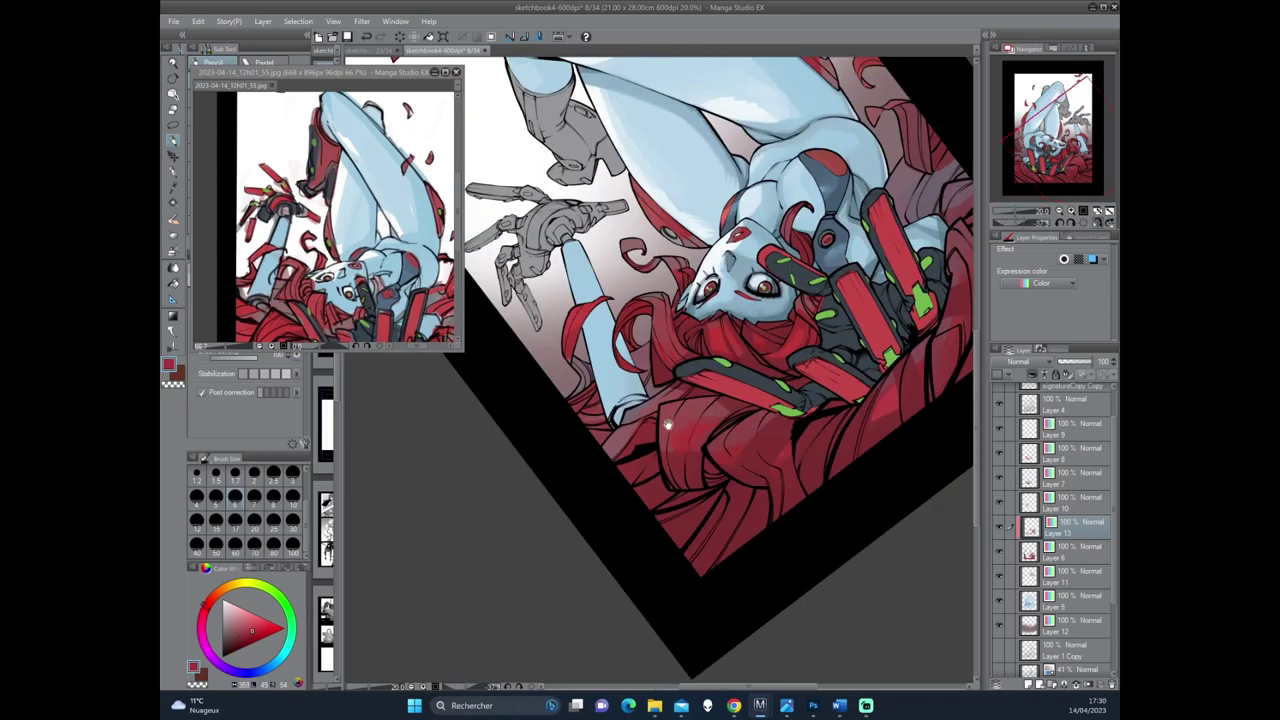
{"action": "left_click_drag", "start_coordinate": [668, 425], "coordinate": [764, 386]}
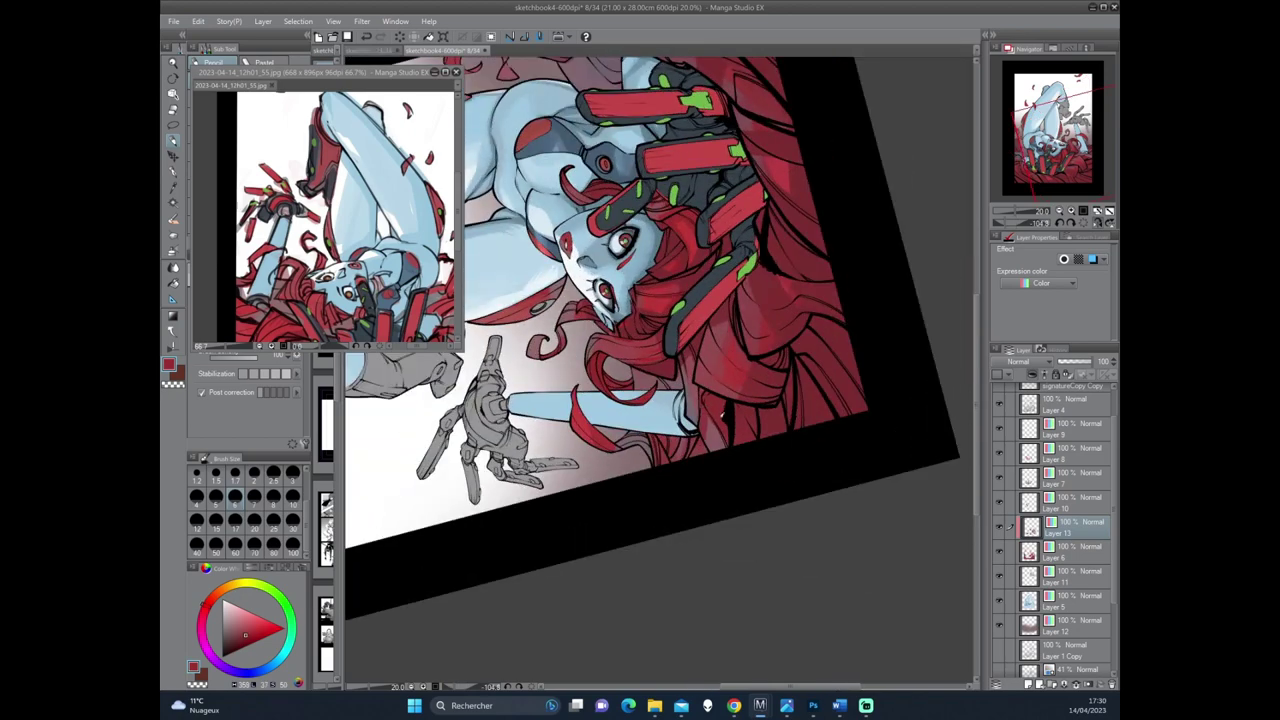
{"action": "left_click_drag", "start_coordinate": [722, 444], "coordinate": [754, 424]}
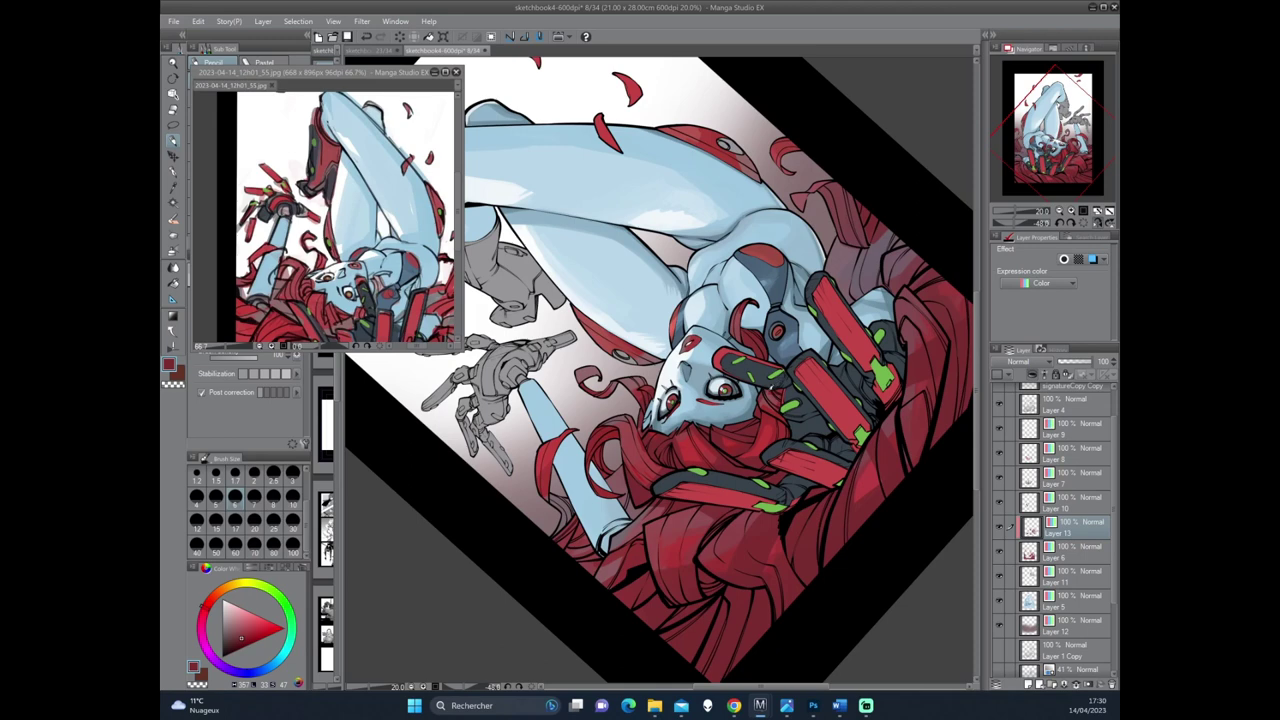
{"action": "left_click_drag", "start_coordinate": [768, 400], "coordinate": [782, 394]}
{"action": "left_click_drag", "start_coordinate": [700, 440], "coordinate": [744, 415]}
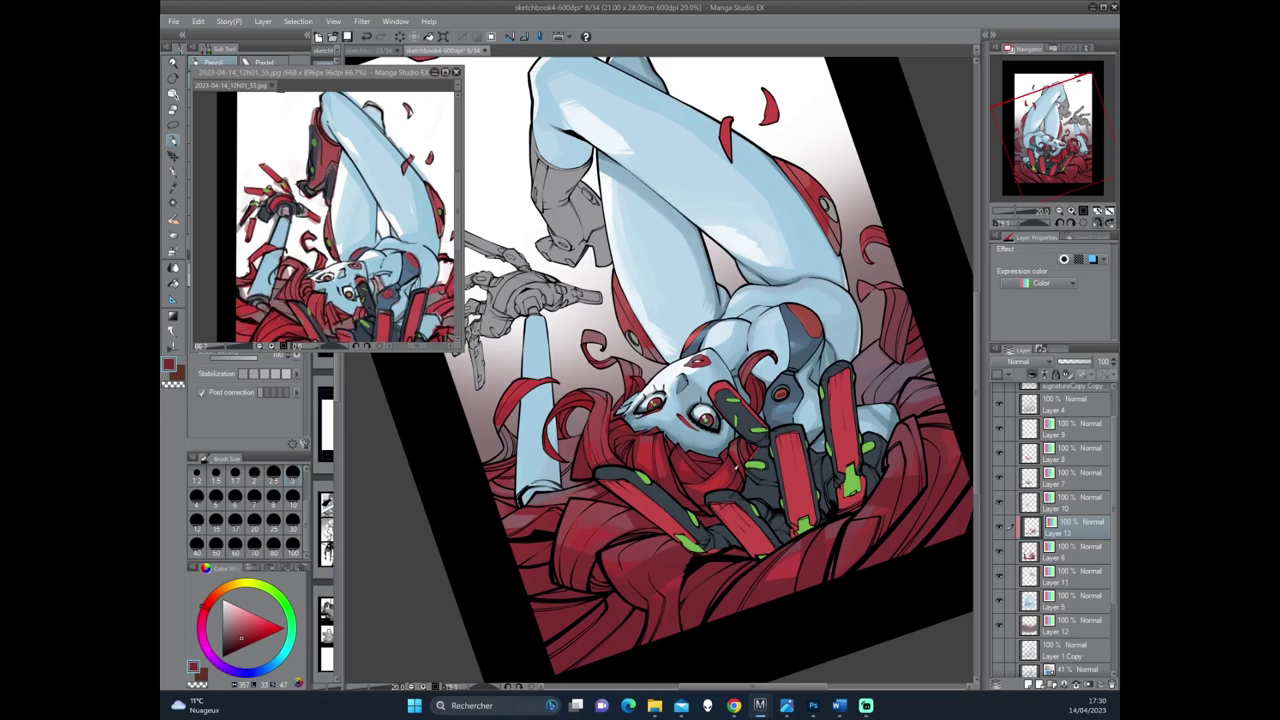
{"action": "left_click_drag", "start_coordinate": [720, 540], "coordinate": [690, 470]}
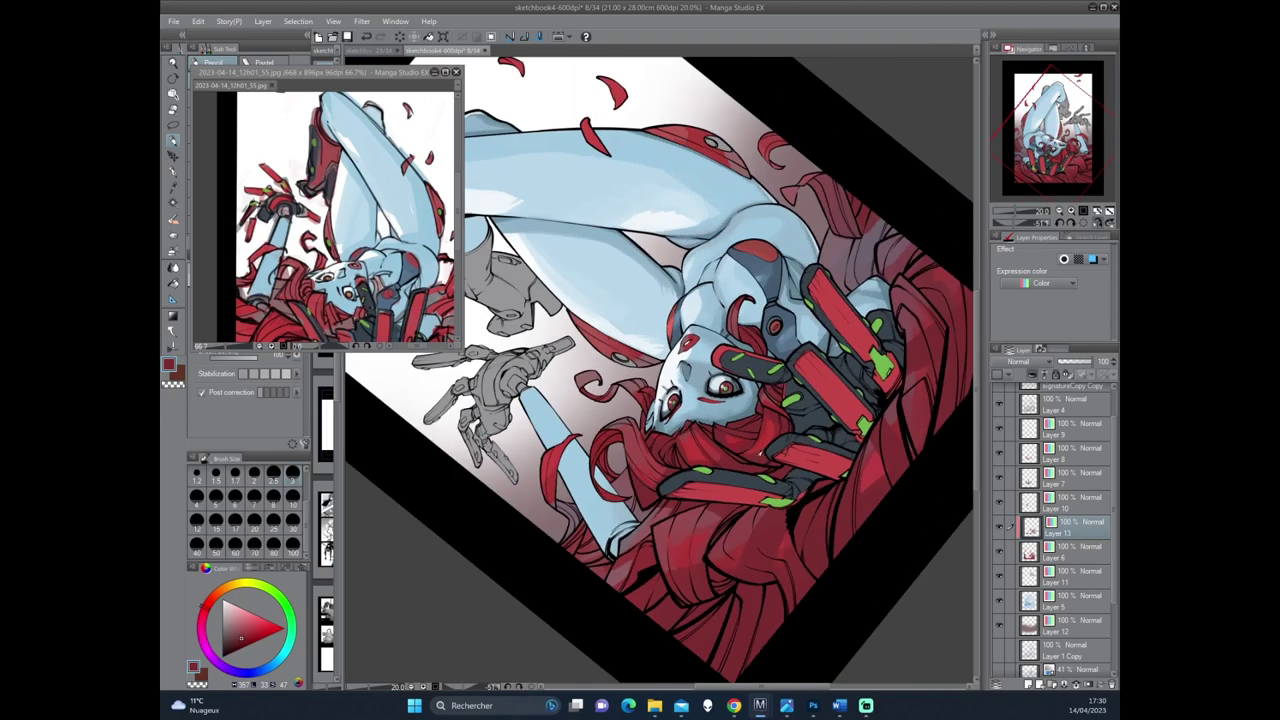
{"action": "left_click_drag", "start_coordinate": [810, 355], "coordinate": [704, 442]}
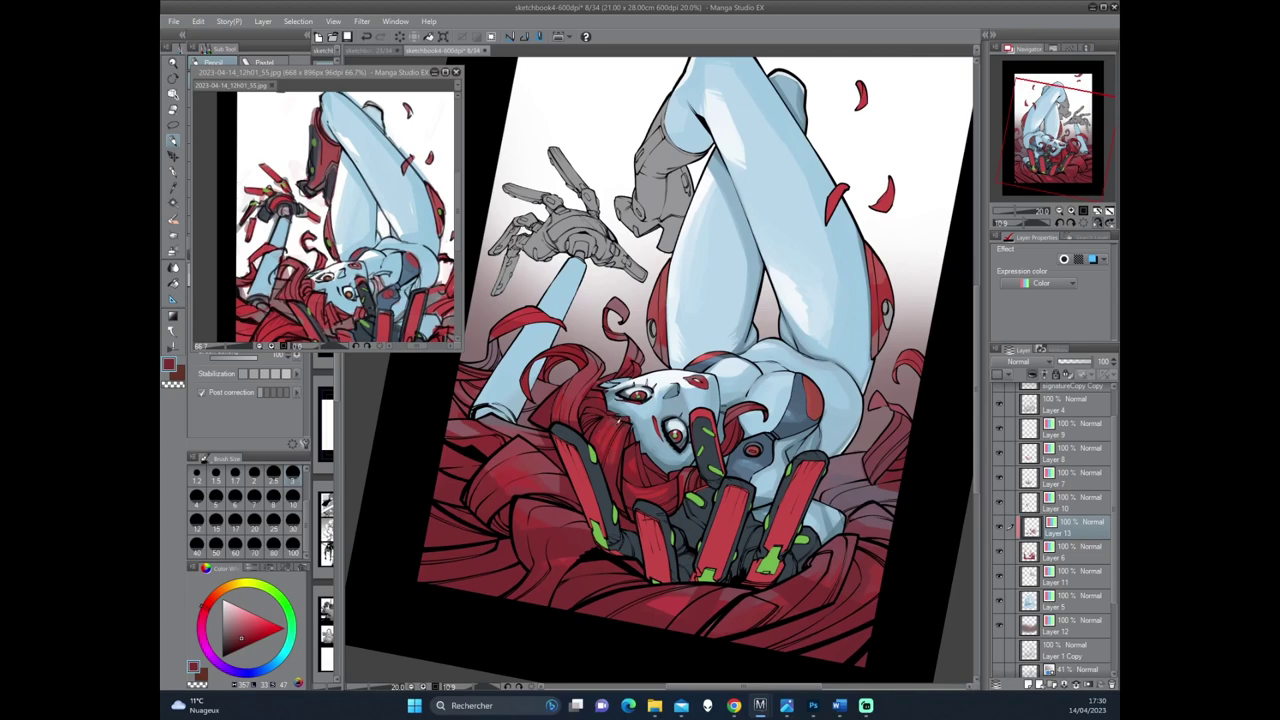
{"action": "left_click_drag", "start_coordinate": [631, 415], "coordinate": [615, 341]}
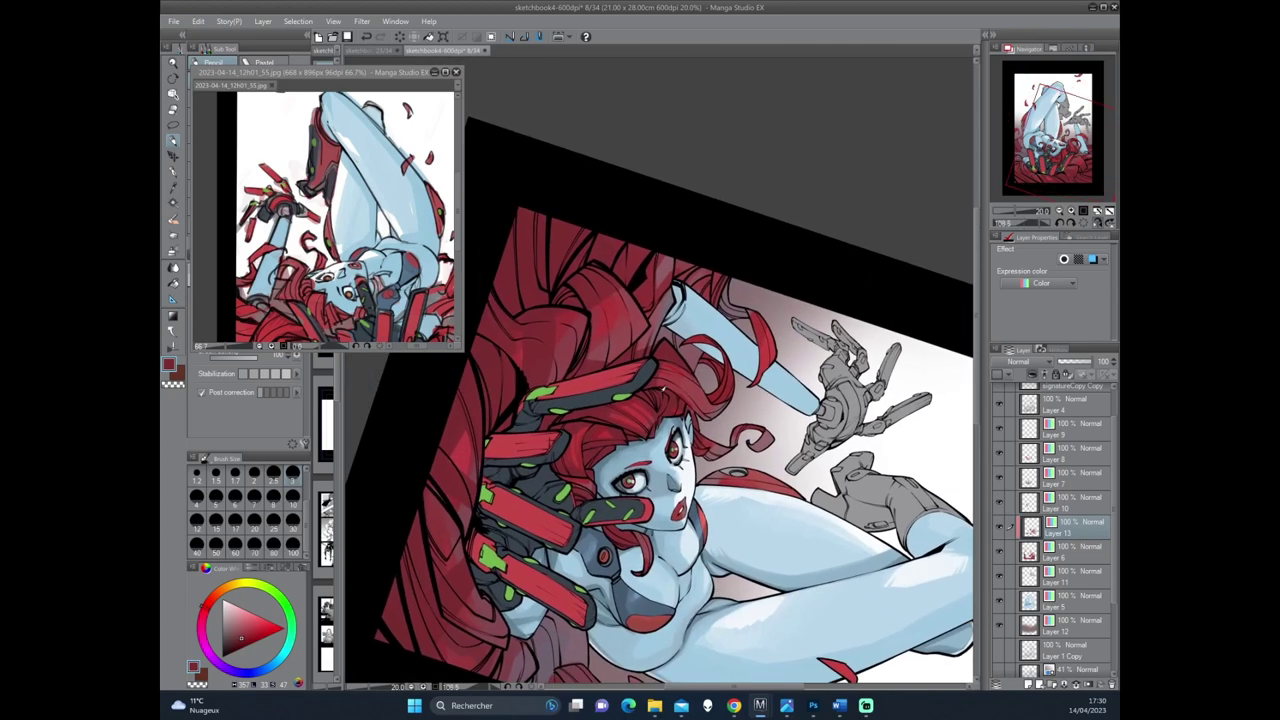
{"action": "left_click_drag", "start_coordinate": [690, 354], "coordinate": [640, 425]}
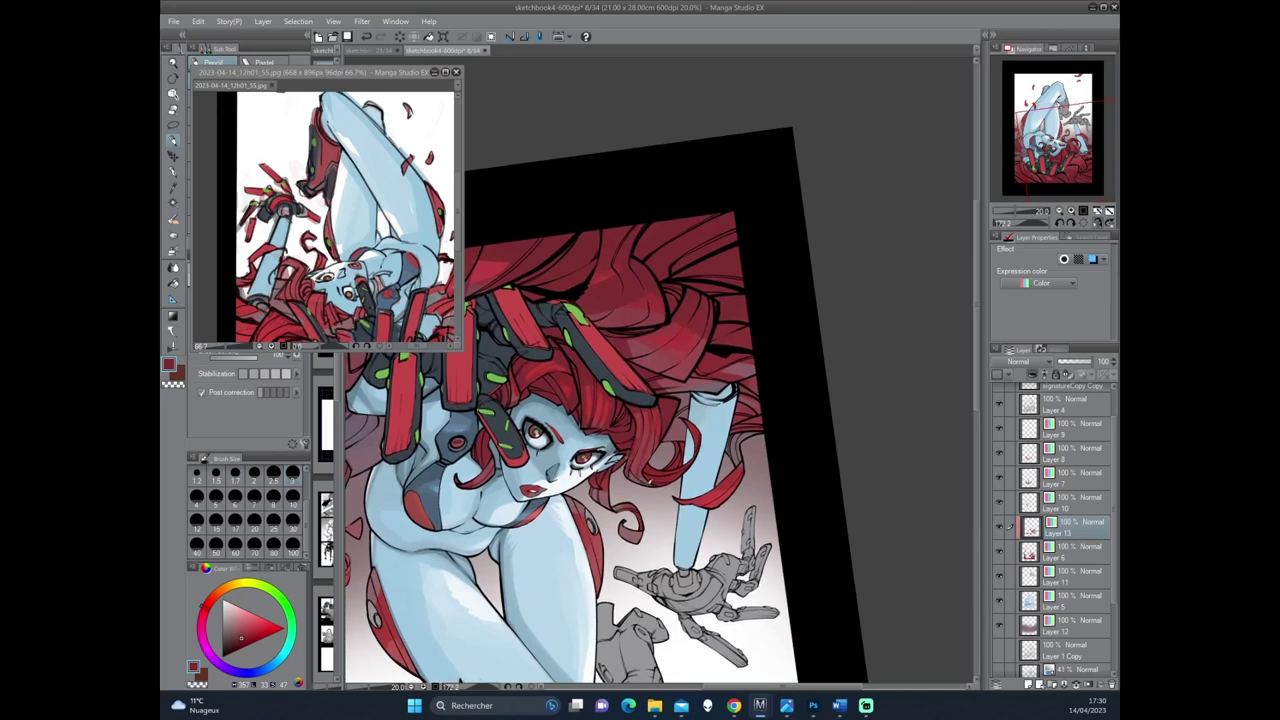
{"action": "left_click_drag", "start_coordinate": [650, 372], "coordinate": [698, 430]}
{"action": "left_click", "coordinate": [636, 430], "text": "alt"}
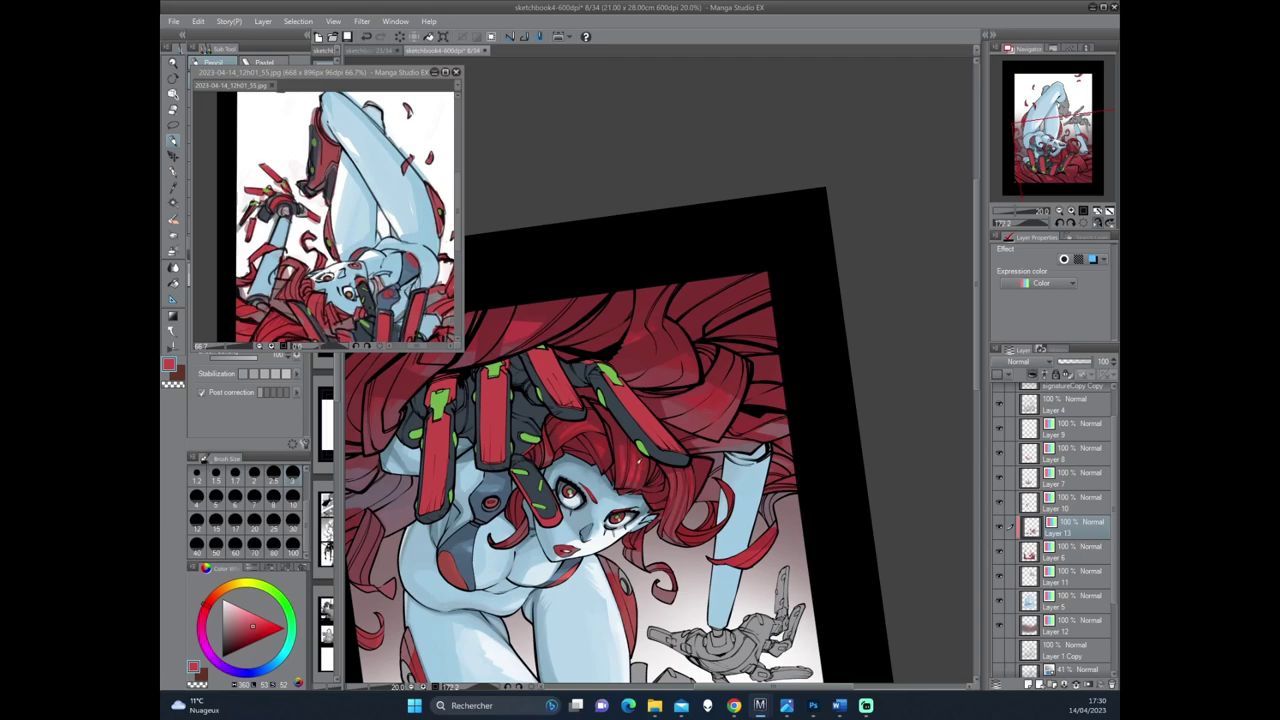
{"action": "left_click_drag", "start_coordinate": [700, 500], "coordinate": [746, 536]}
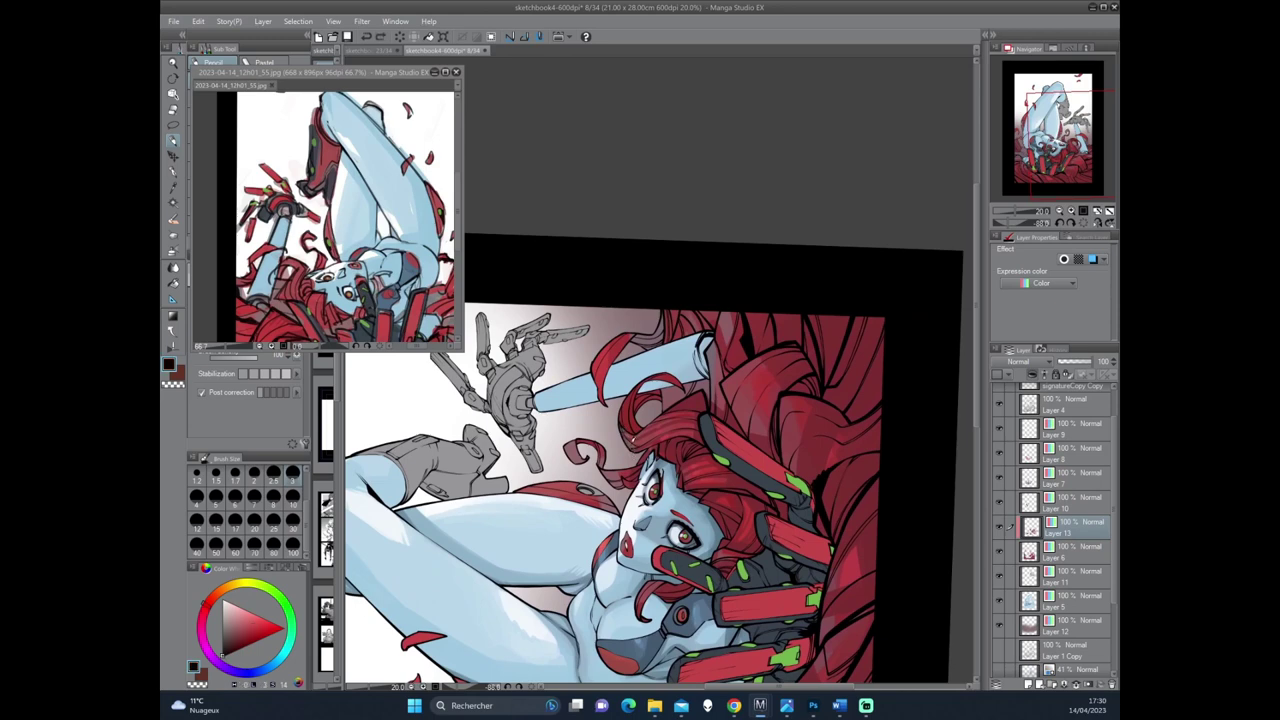
{"action": "left_click", "coordinate": [634, 448], "text": "alt"}
{"action": "left_click_drag", "start_coordinate": [630, 440], "coordinate": [785, 351]}
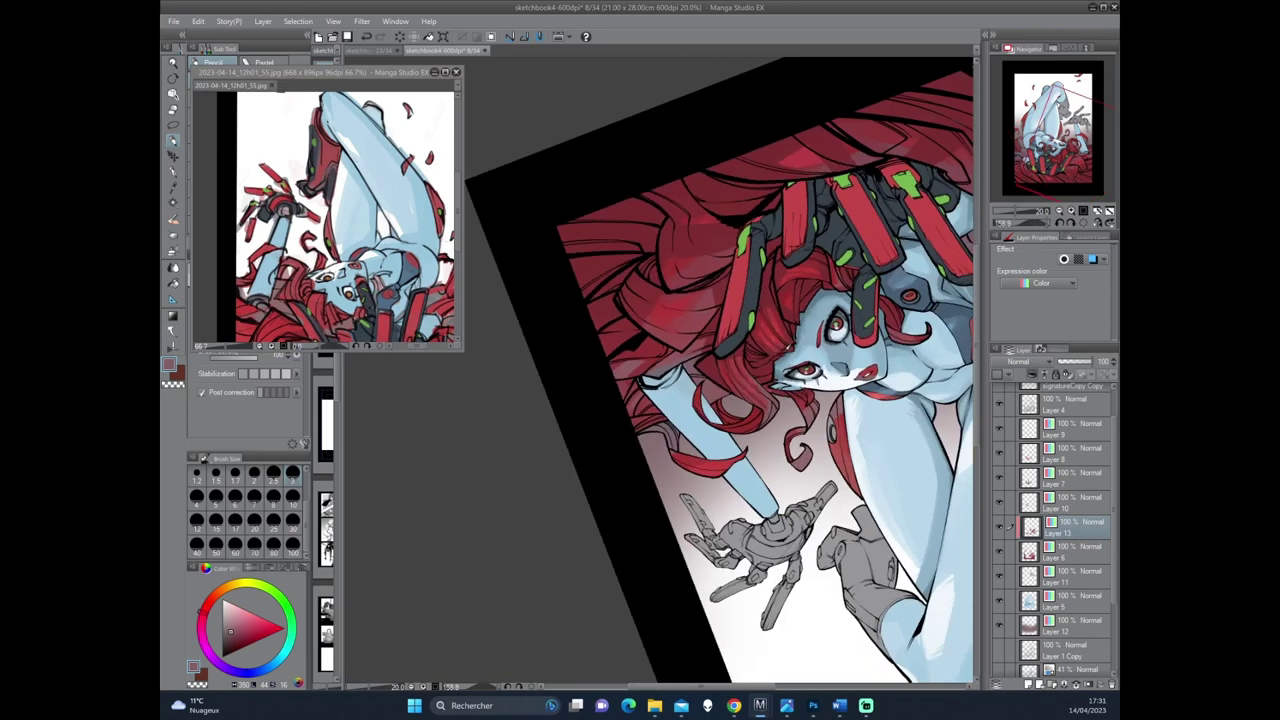
{"action": "mouse_move", "coordinate": [718, 430]}
{"action": "left_mouse_down"}
{"action": "mouse_move", "coordinate": [804, 425]}
{"action": "mouse_move", "coordinate": [705, 385]}
{"action": "left_mouse_up"}
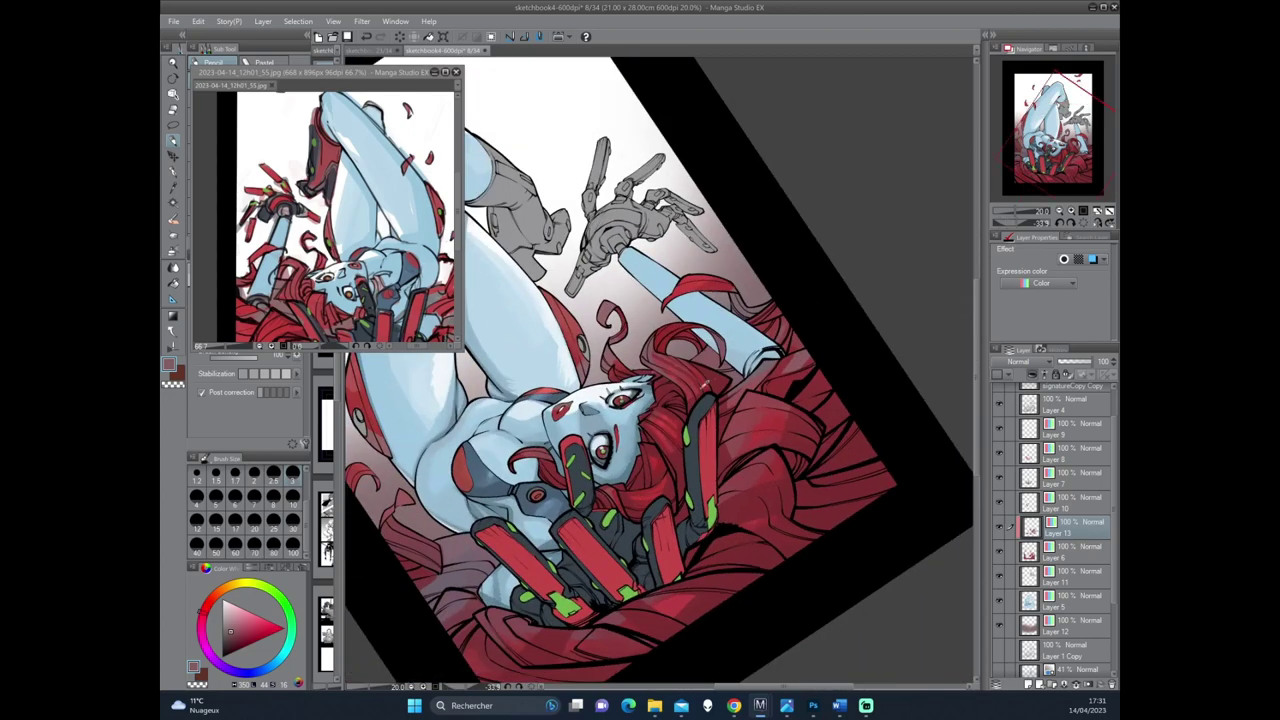
{"action": "left_click", "coordinate": [660, 468], "text": "alt"}
{"action": "left_click", "coordinate": [655, 340], "text": "alt"}
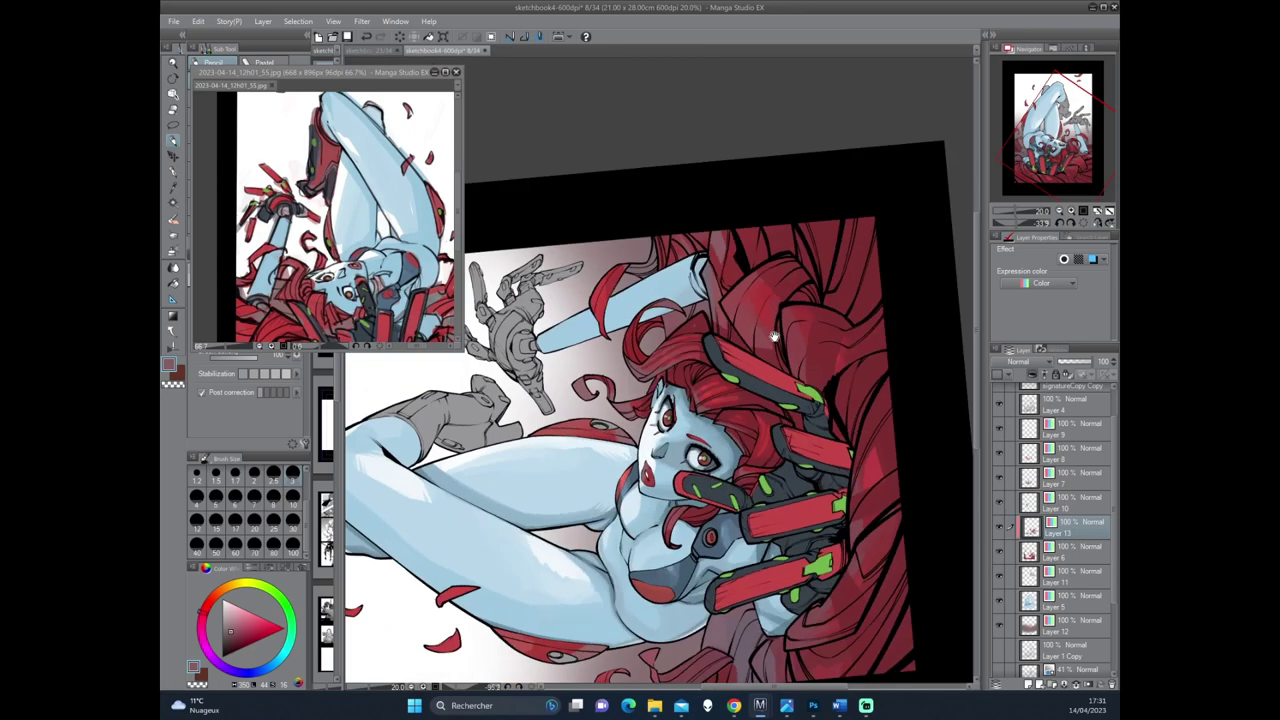
{"action": "left_click_drag", "start_coordinate": [670, 491], "coordinate": [700, 470]}
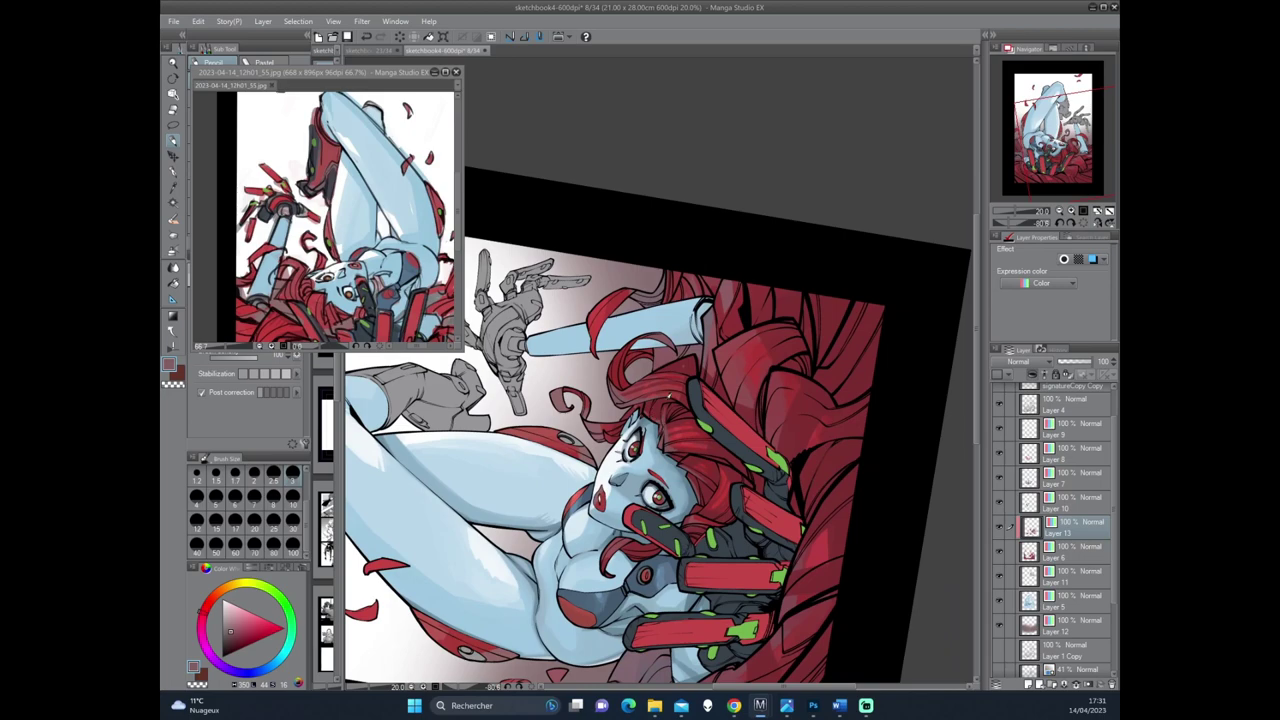
{"action": "left_click_drag", "start_coordinate": [664, 400], "coordinate": [746, 370]}
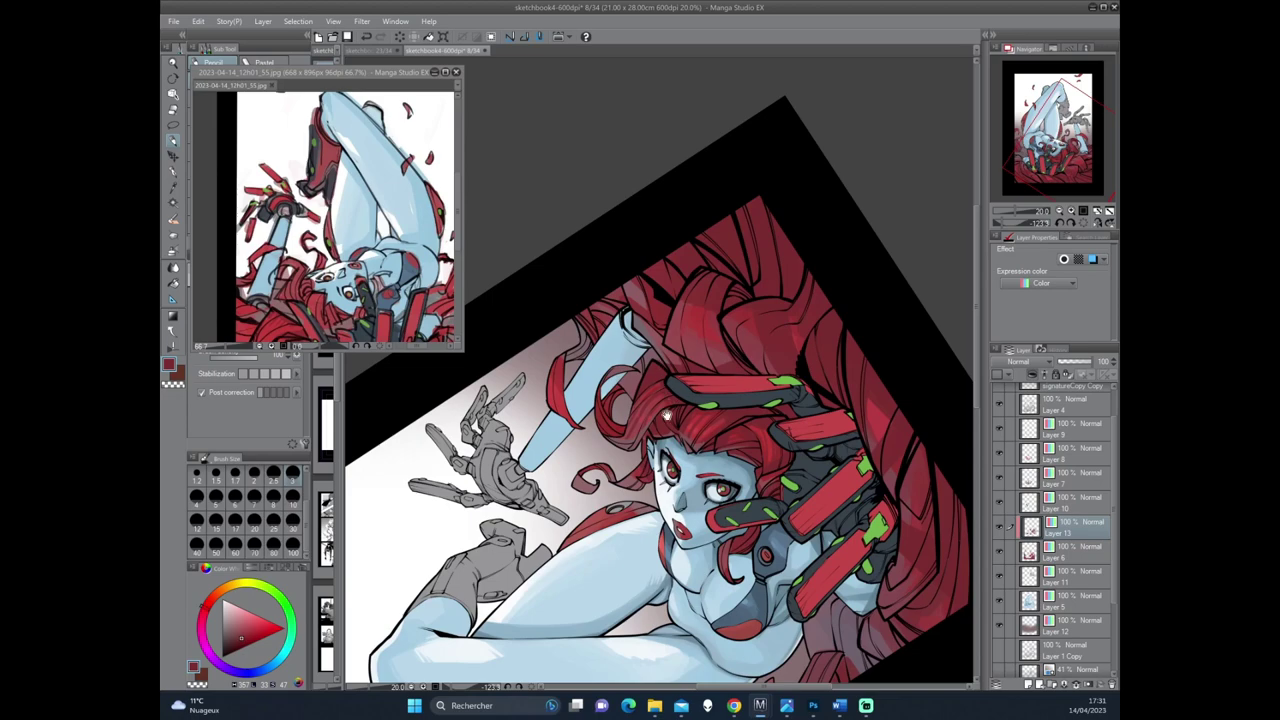
{"action": "mouse_move", "coordinate": [667, 412]}
{"action": "left_mouse_down"}
{"action": "mouse_move", "coordinate": [773, 340]}
{"action": "mouse_move", "coordinate": [657, 363]}
{"action": "mouse_move", "coordinate": [642, 432]}
{"action": "left_mouse_up"}
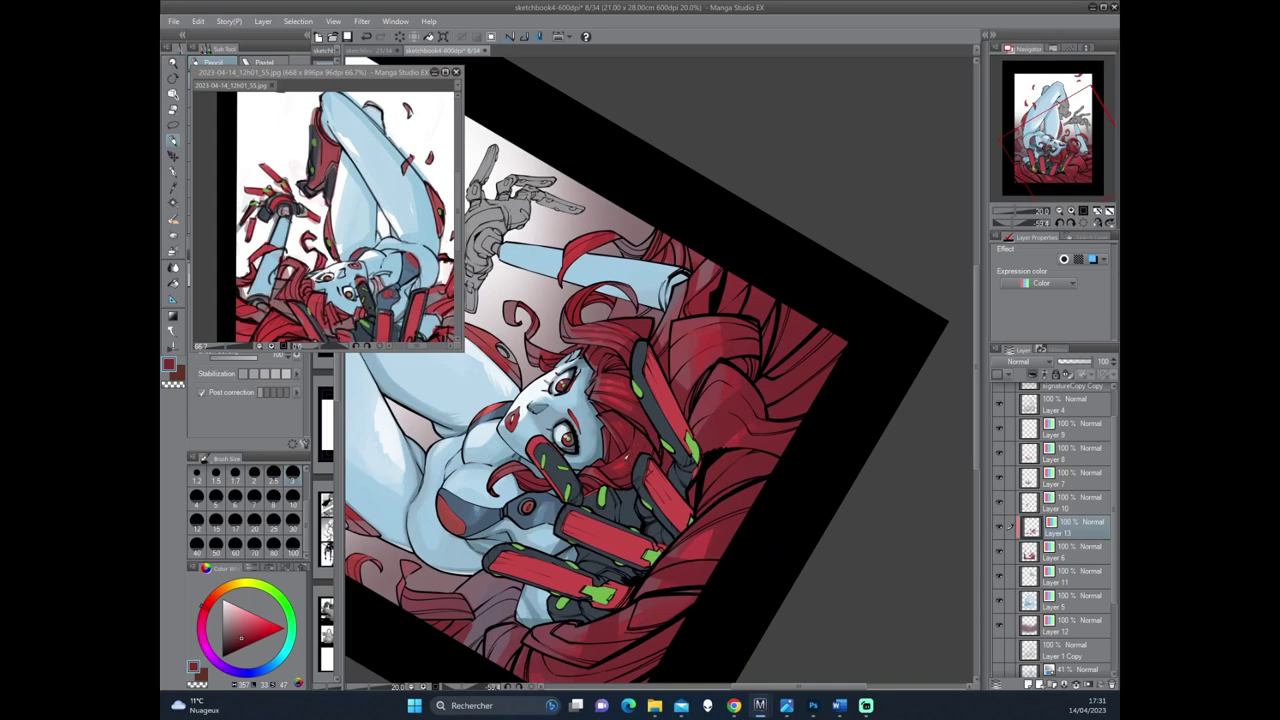
{"action": "left_click_drag", "start_coordinate": [706, 345], "coordinate": [702, 522]}
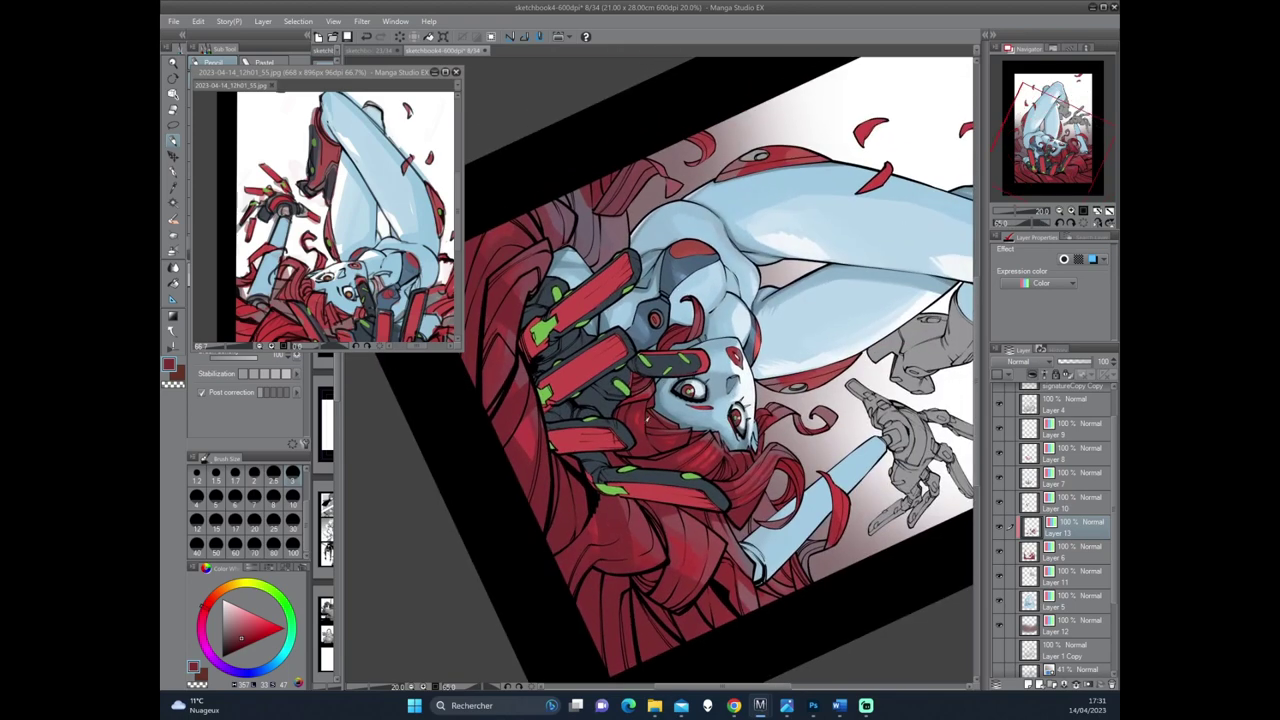
{"action": "left_click_drag", "start_coordinate": [648, 418], "coordinate": [820, 294]}
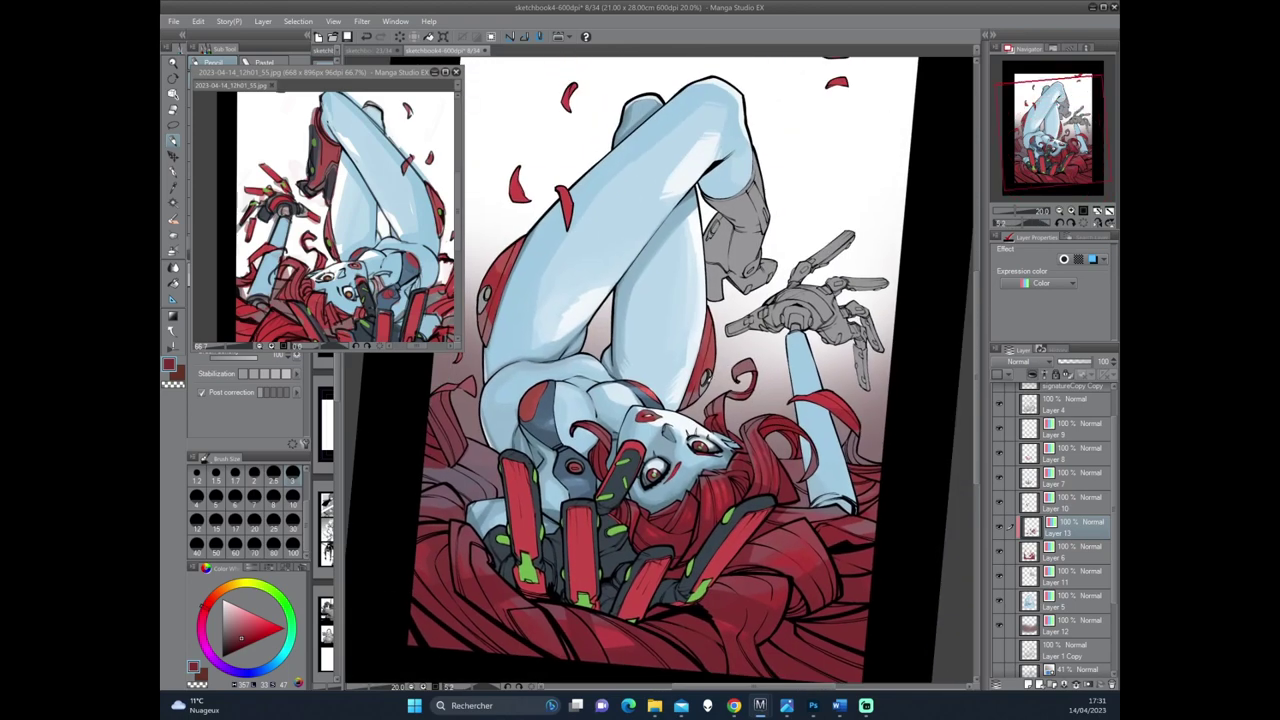
{"action": "left_click", "coordinate": [718, 407], "text": "alt"}
{"action": "left_click_drag", "start_coordinate": [725, 396], "coordinate": [725, 403]}
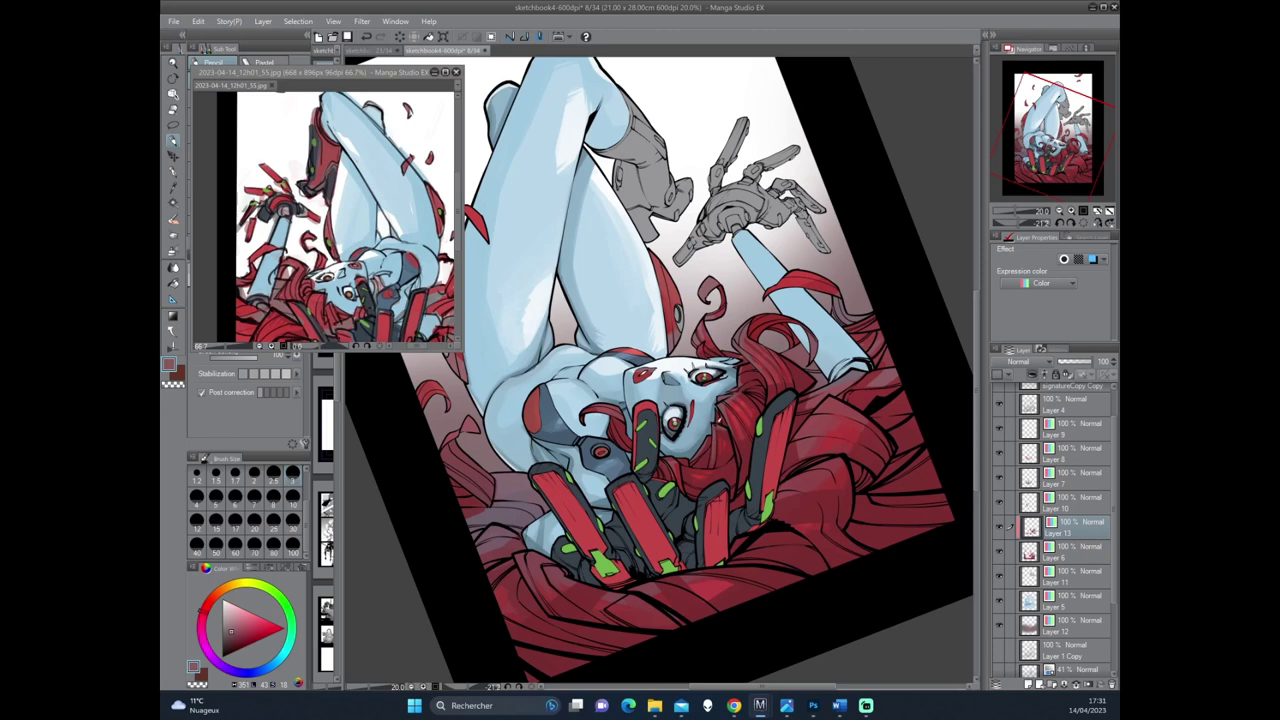
{"action": "left_click_drag", "start_coordinate": [745, 477], "coordinate": [760, 500]}
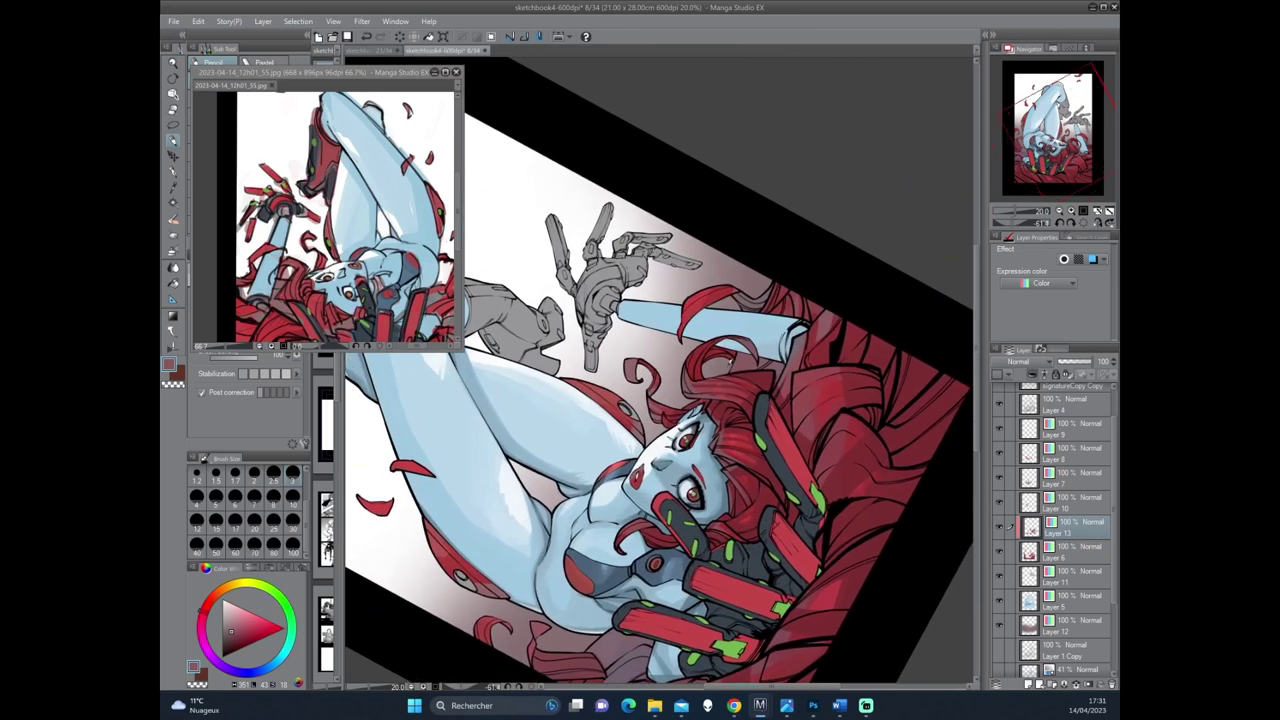
{"action": "left_click_drag", "start_coordinate": [722, 457], "coordinate": [705, 445]}
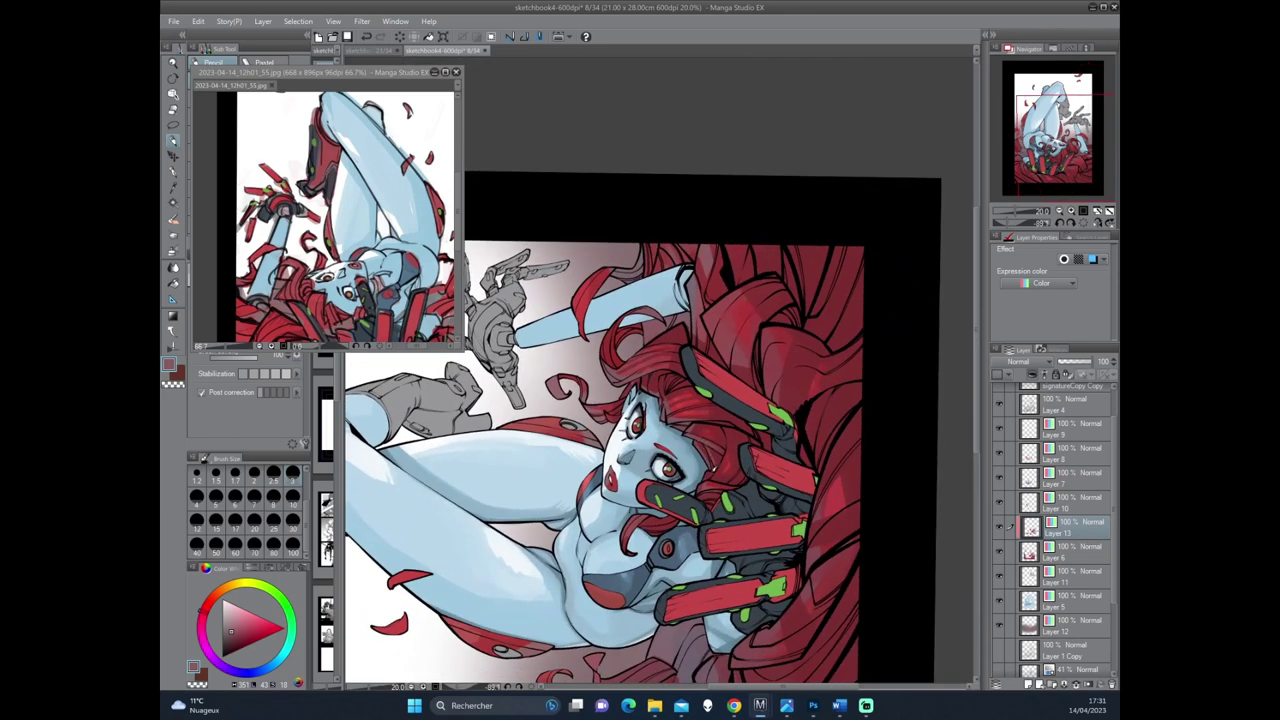
{"action": "left_click_drag", "start_coordinate": [712, 472], "coordinate": [835, 320]}
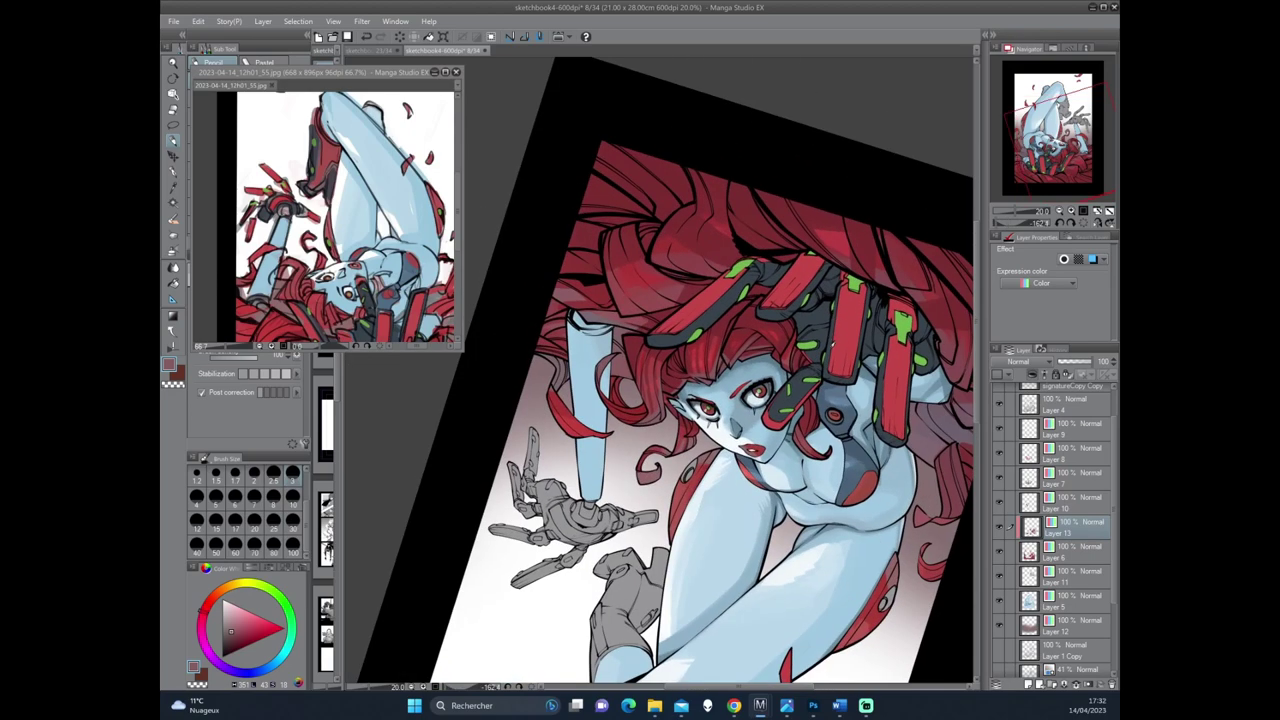
{"action": "left_click_drag", "start_coordinate": [826, 309], "coordinate": [832, 404]}
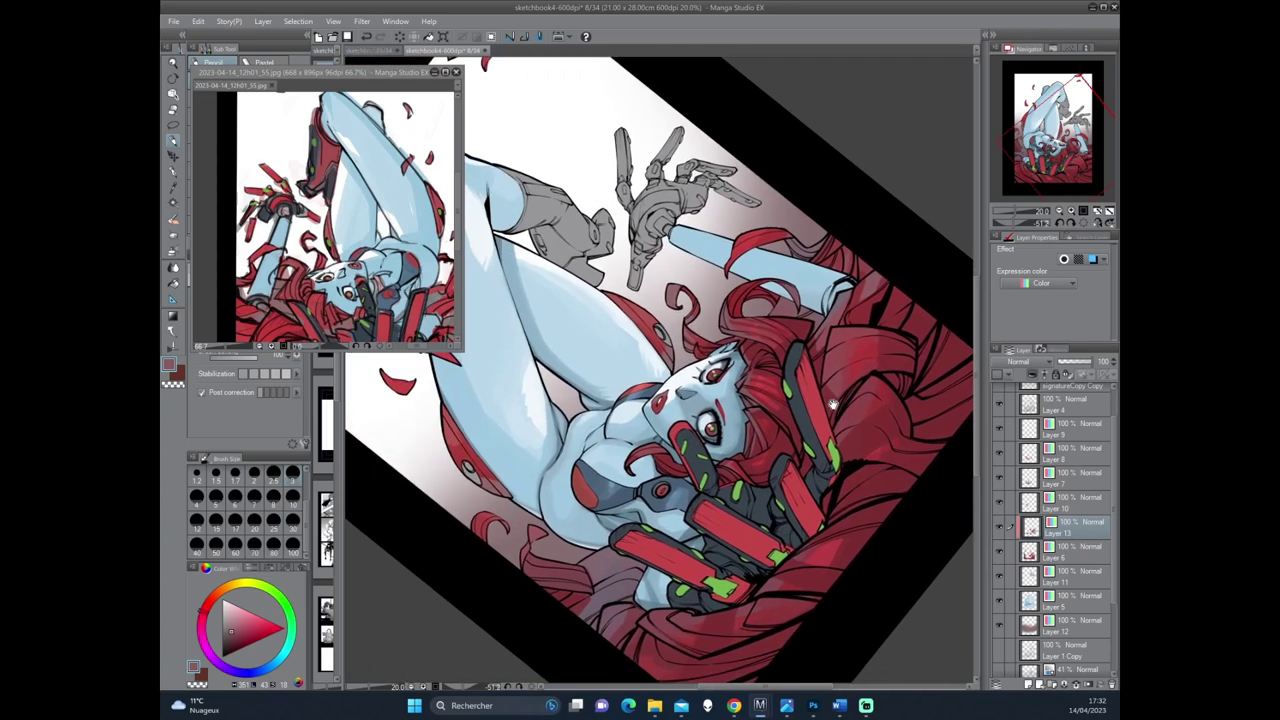
{"action": "left_click_drag", "start_coordinate": [825, 405], "coordinate": [815, 300]}
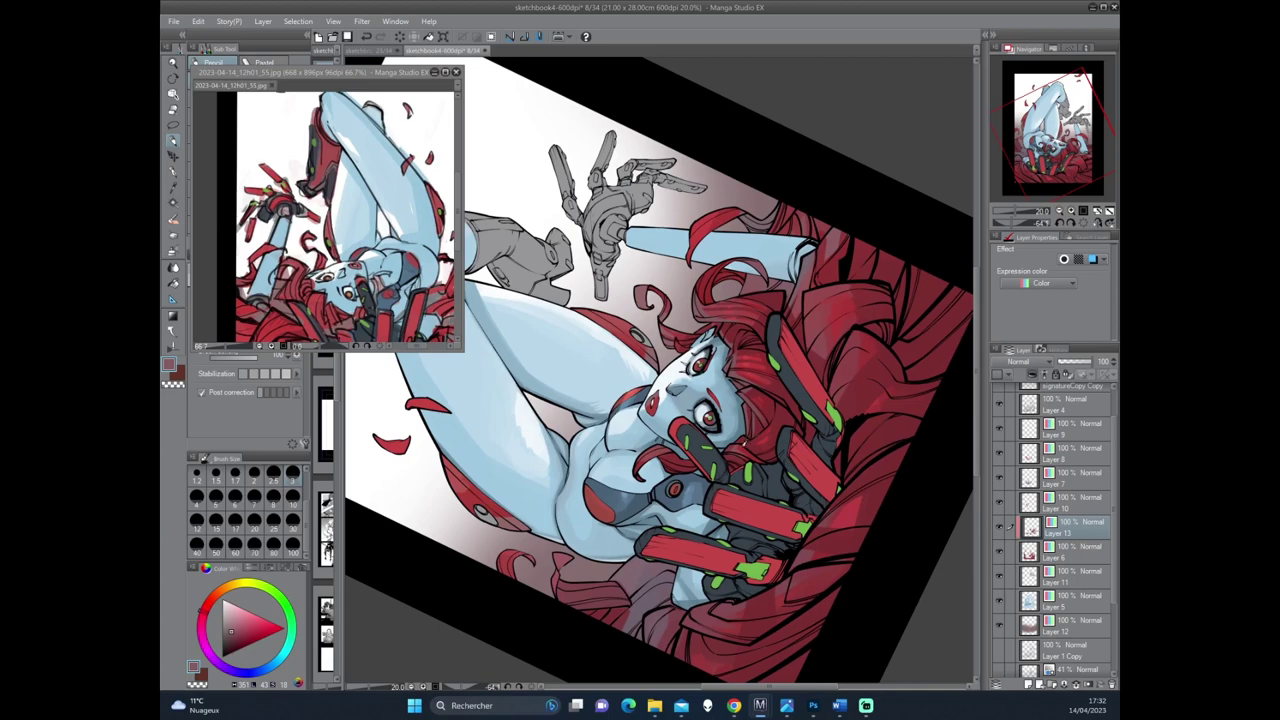
{"action": "mouse_move", "coordinate": [712, 493]}
{"action": "left_mouse_down"}
{"action": "mouse_move", "coordinate": [845, 366]}
{"action": "mouse_move", "coordinate": [725, 455]}
{"action": "left_mouse_up"}
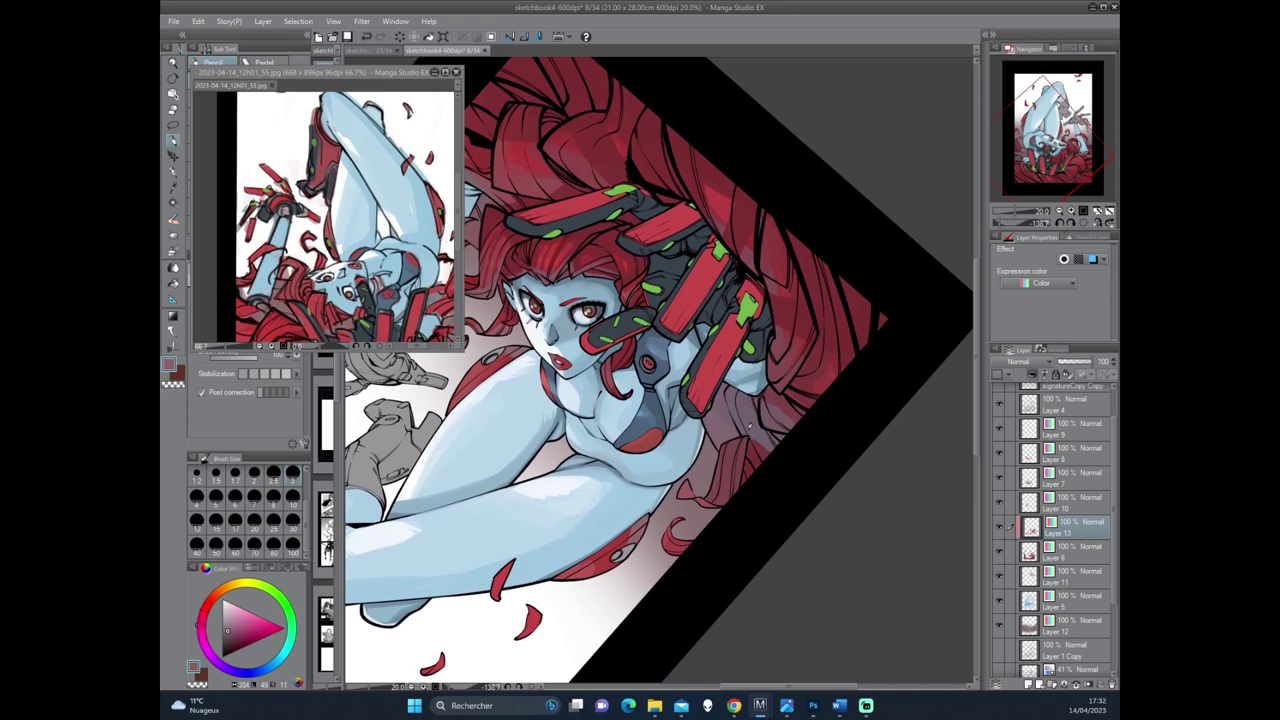
{"action": "left_click_drag", "start_coordinate": [755, 417], "coordinate": [823, 357]}
{"action": "left_click_drag", "start_coordinate": [795, 478], "coordinate": [775, 444]}
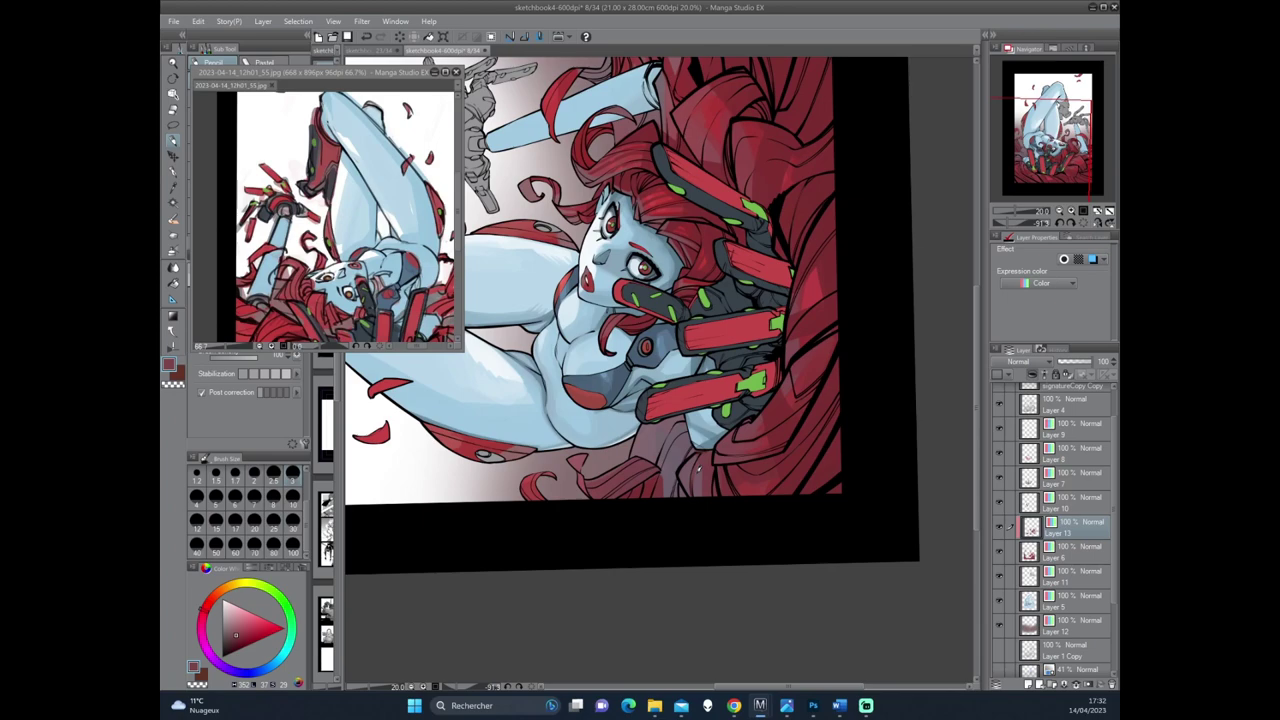
{"action": "left_click_drag", "start_coordinate": [710, 504], "coordinate": [703, 512]}
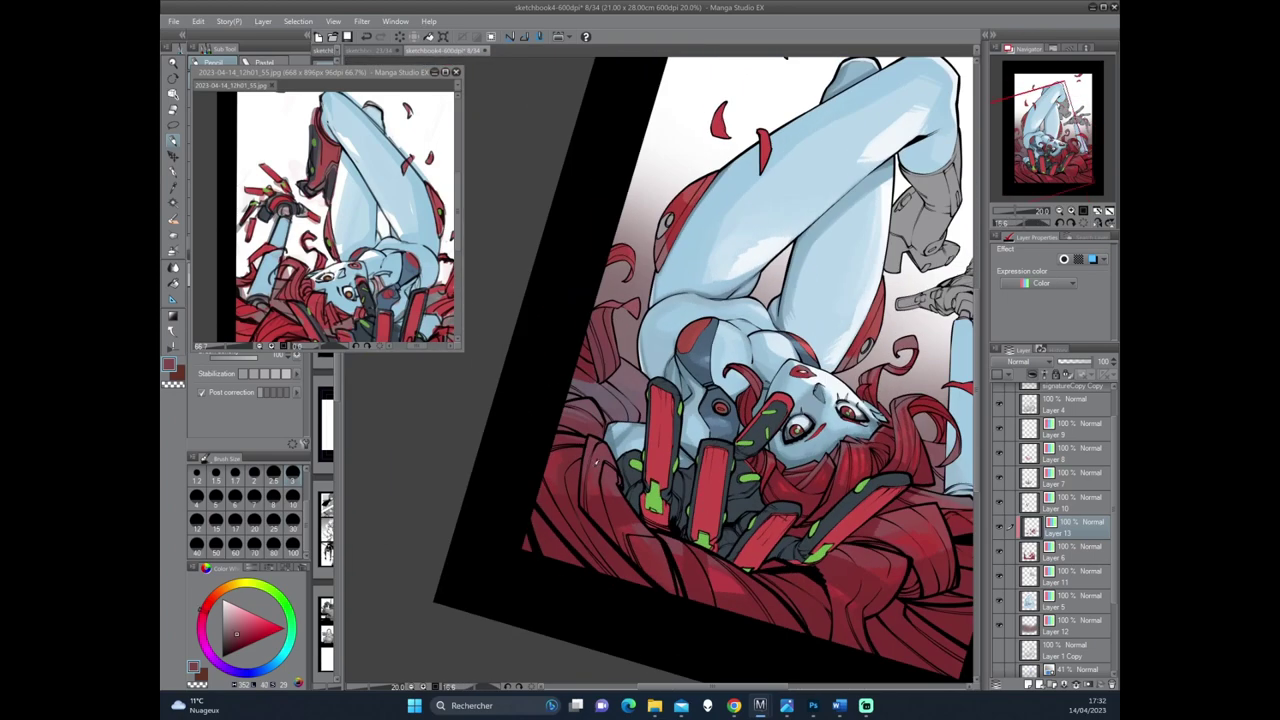
{"action": "mouse_move", "coordinate": [617, 492]}
{"action": "left_mouse_down"}
{"action": "mouse_move", "coordinate": [849, 366]}
{"action": "mouse_move", "coordinate": [710, 510]}
{"action": "mouse_move", "coordinate": [795, 436]}
{"action": "mouse_move", "coordinate": [767, 399]}
{"action": "left_mouse_up"}
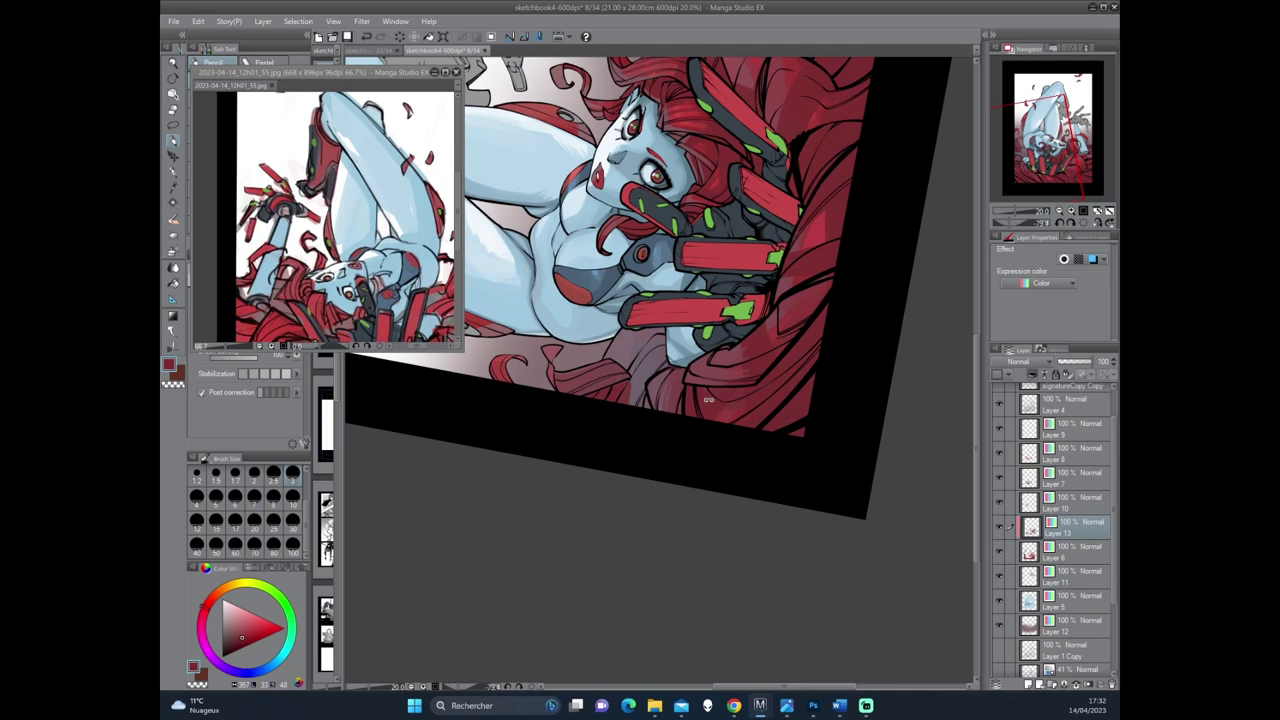
{"action": "left_click_drag", "start_coordinate": [708, 400], "coordinate": [828, 392]}
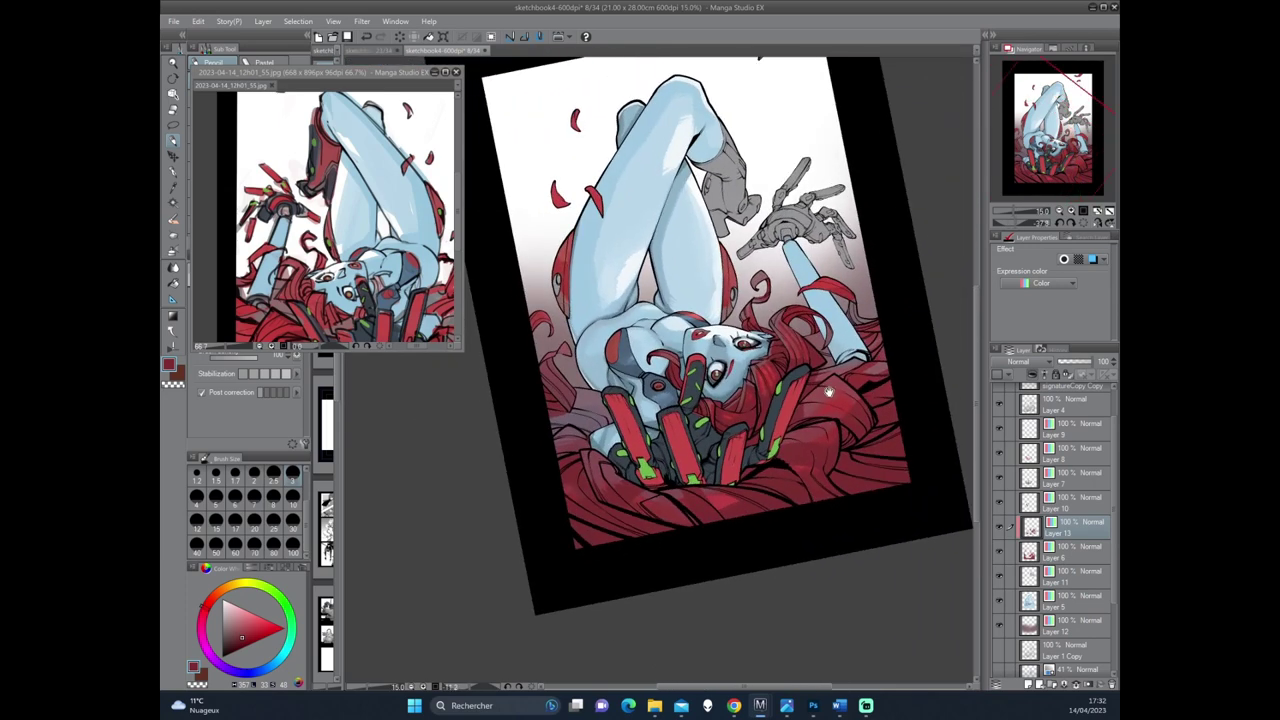
Mirror the canvas horizontally, tilt the page, and sample a colour from the hair.
{"action": "key", "text": "h"}
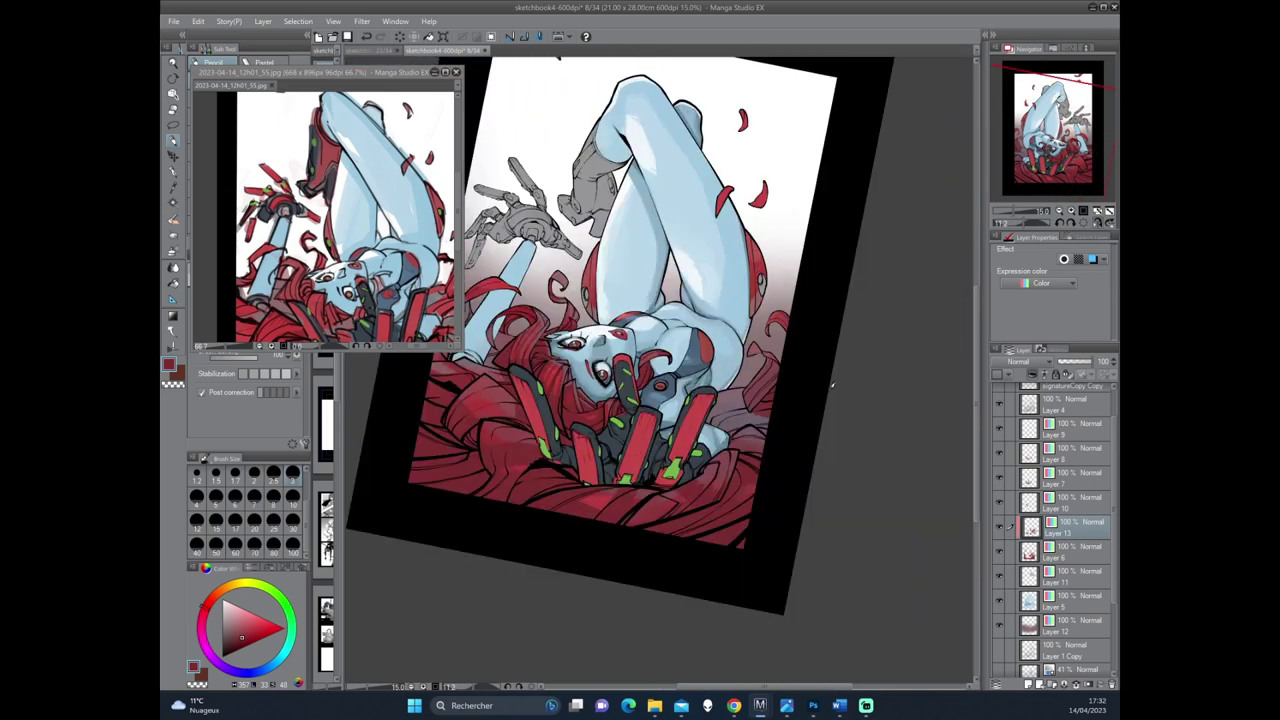
{"action": "left_click_drag", "start_coordinate": [830, 386], "coordinate": [900, 421]}
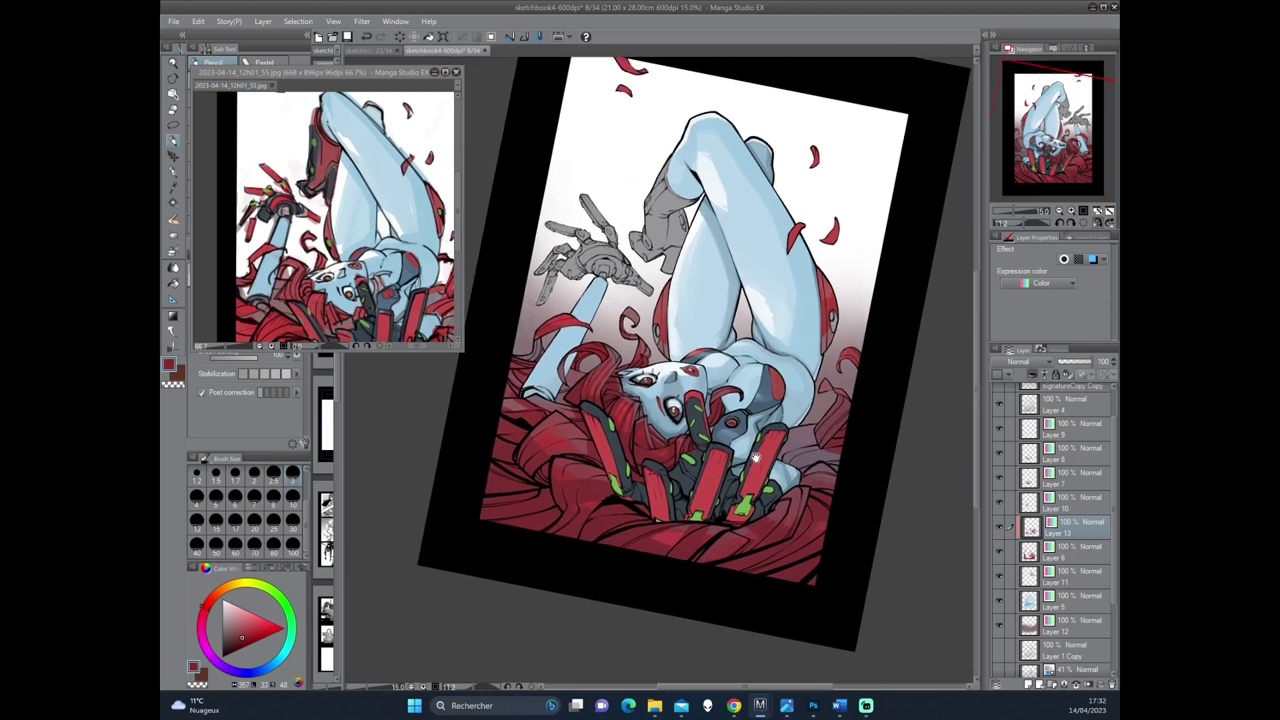
{"action": "left_click_drag", "start_coordinate": [756, 456], "coordinate": [682, 441]}
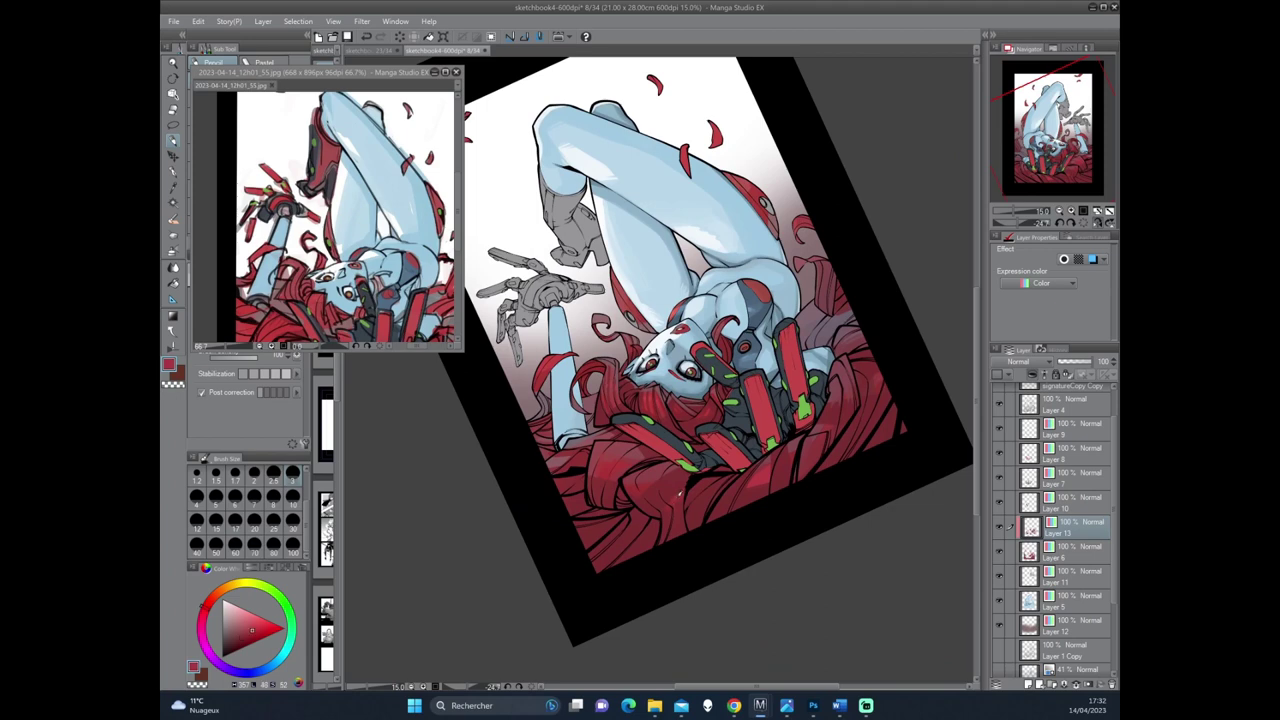
{"action": "left_click_drag", "start_coordinate": [682, 490], "coordinate": [614, 480]}
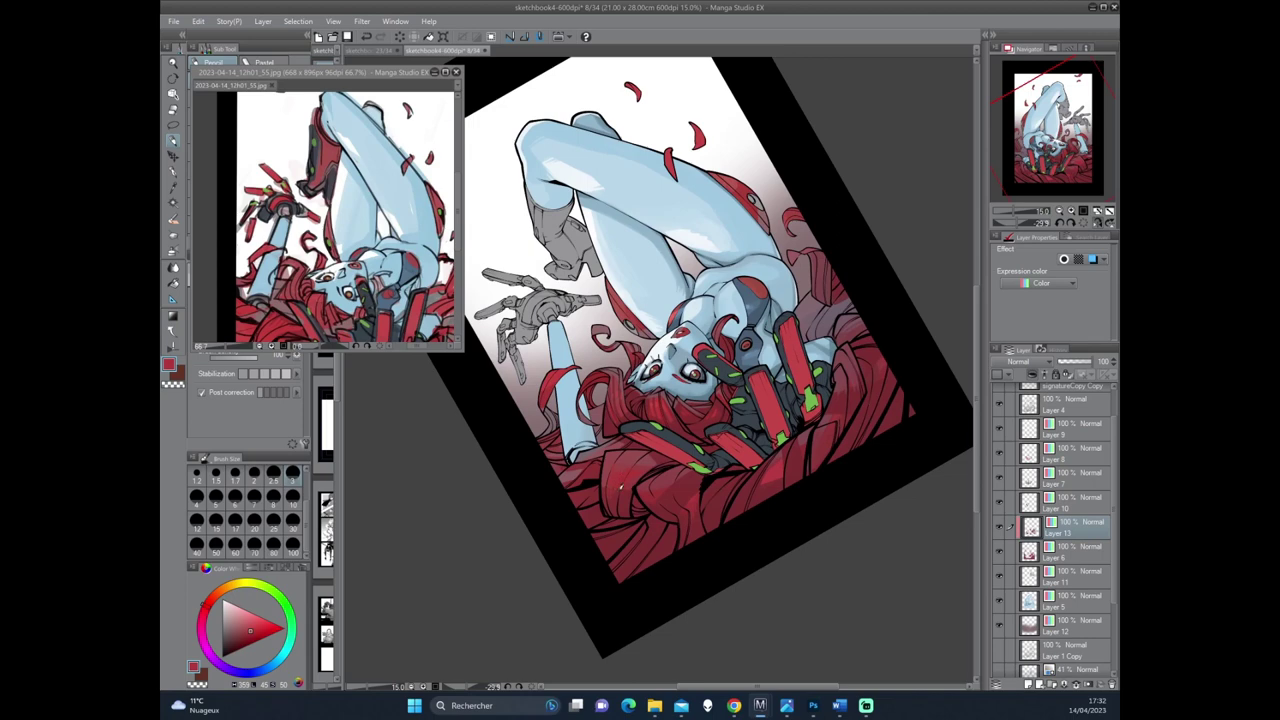
{"action": "left_click_drag", "start_coordinate": [618, 500], "coordinate": [770, 442]}
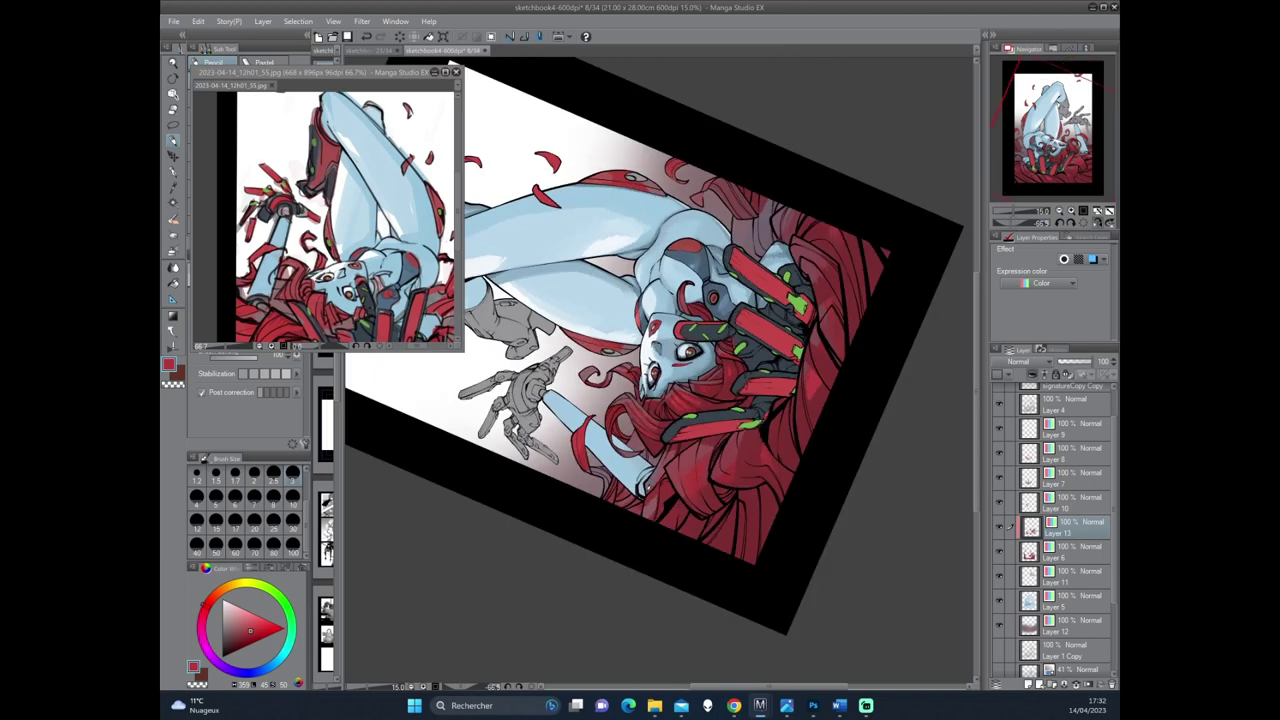
{"action": "left_click", "coordinate": [648, 525], "text": "alt"}
Sample further colours from the artwork, settling on a light greyish pink.
{"action": "left_click_drag", "start_coordinate": [654, 536], "coordinate": [758, 466]}
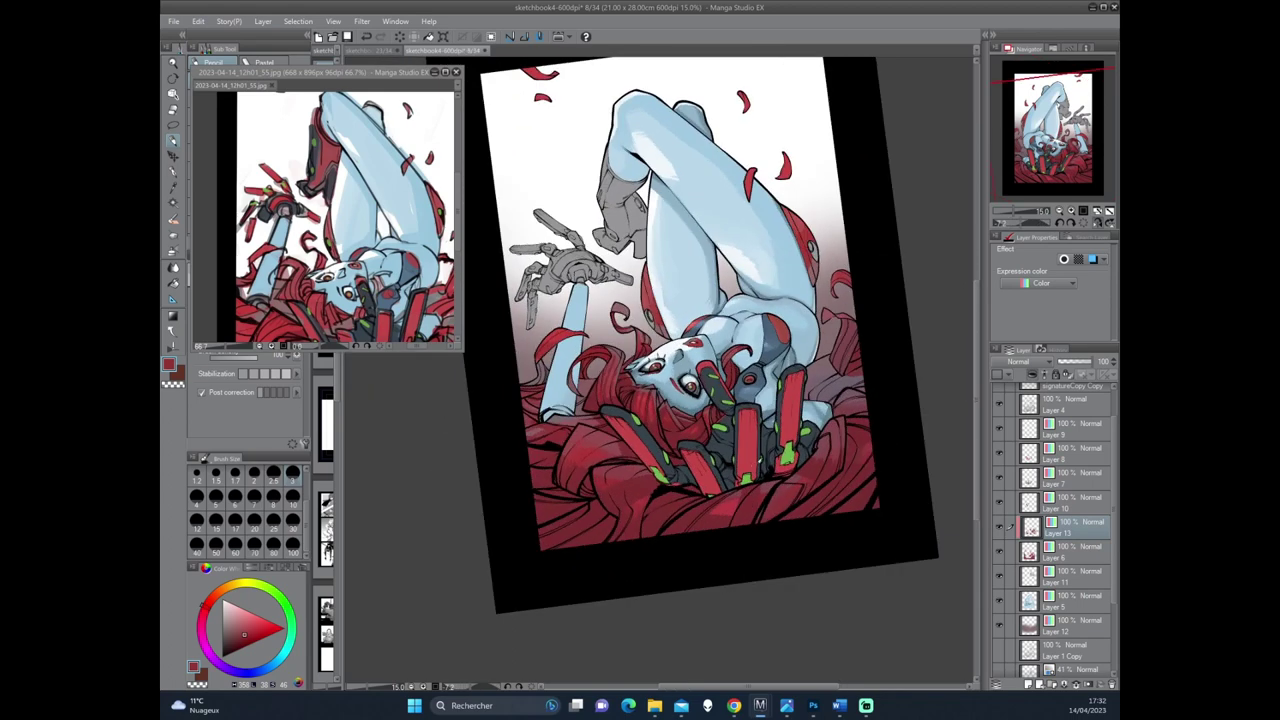
{"action": "left_click_drag", "start_coordinate": [846, 449], "coordinate": [766, 423]}
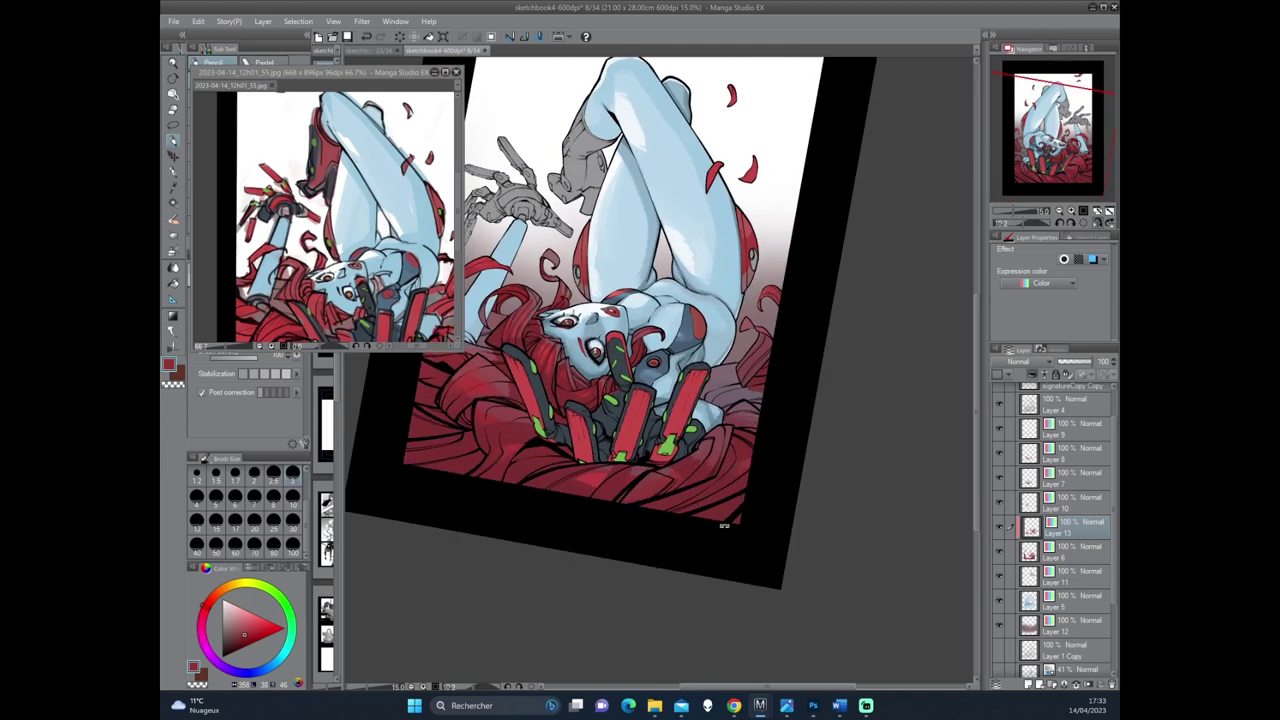
{"action": "left_click", "coordinate": [736, 451], "text": "alt"}
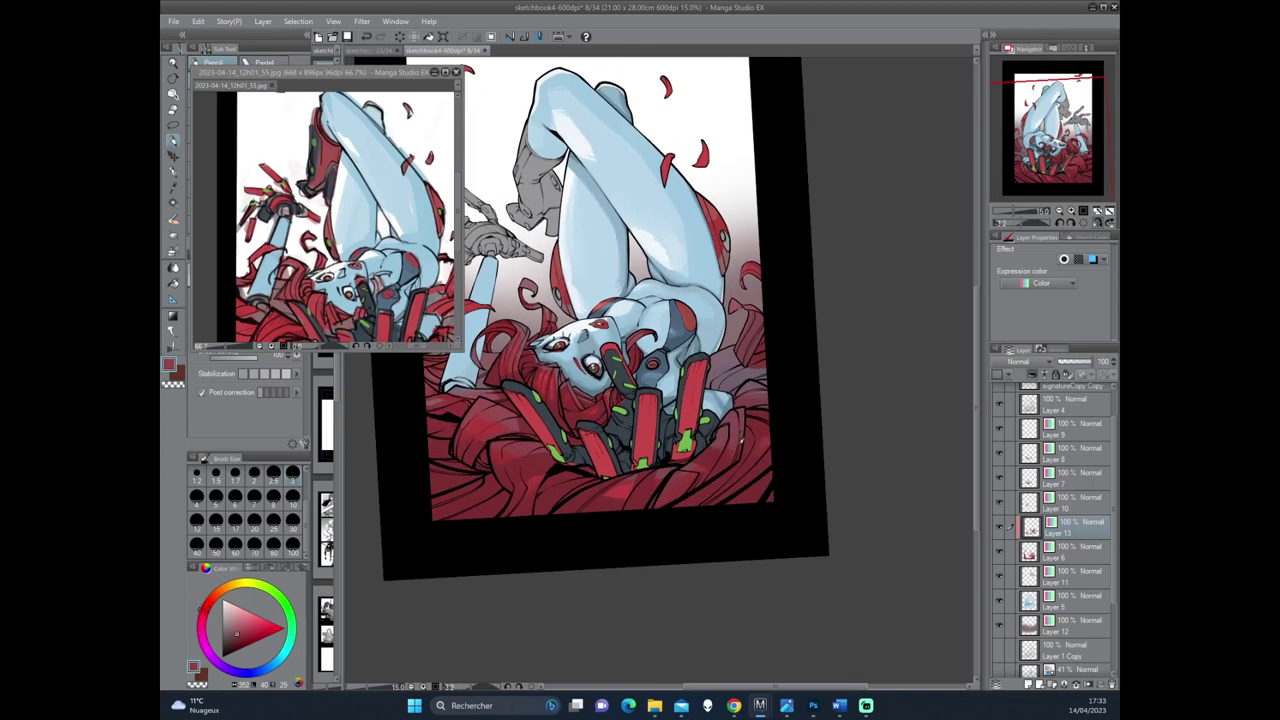
{"action": "mouse_move", "coordinate": [788, 374]}
{"action": "left_mouse_down"}
{"action": "mouse_move", "coordinate": [788, 441]}
{"action": "mouse_move", "coordinate": [730, 440]}
{"action": "left_mouse_up"}
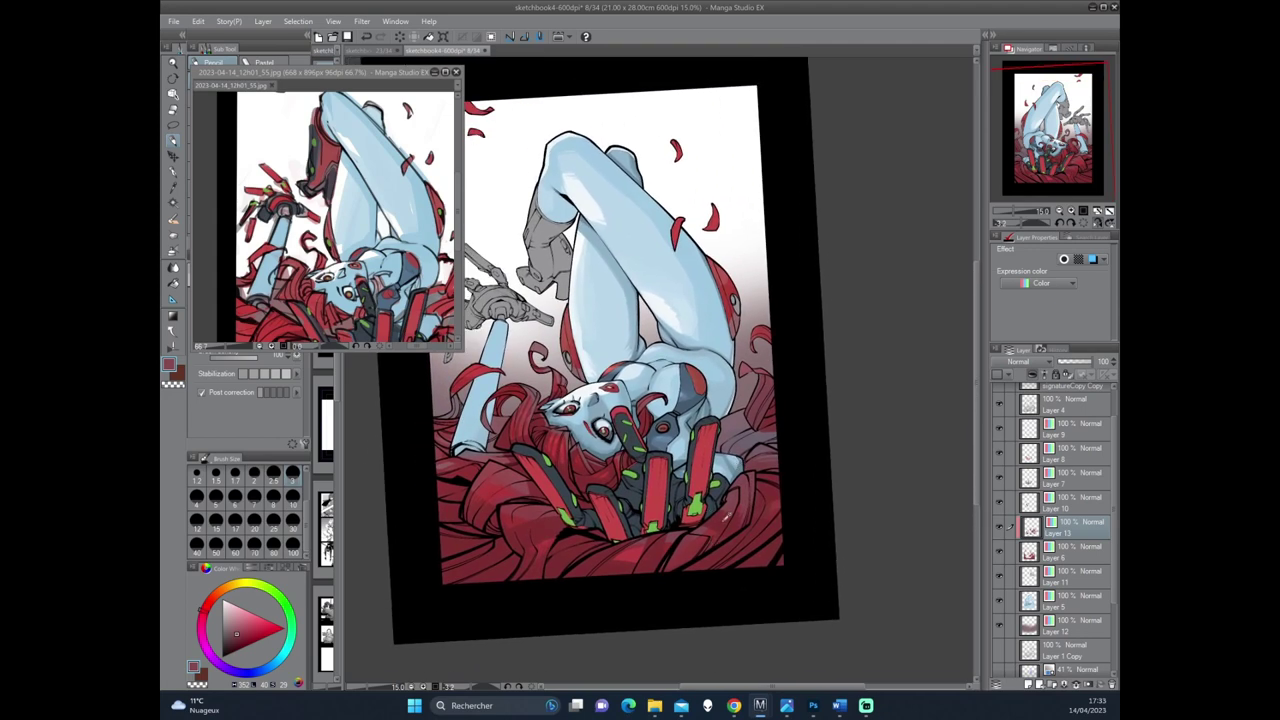
{"action": "mouse_move", "coordinate": [726, 515]}
{"action": "left_mouse_down"}
{"action": "mouse_move", "coordinate": [745, 420]}
{"action": "mouse_move", "coordinate": [760, 440]}
{"action": "mouse_move", "coordinate": [782, 433]}
{"action": "mouse_move", "coordinate": [663, 476]}
{"action": "mouse_move", "coordinate": [683, 481]}
{"action": "left_mouse_up"}
{"action": "scroll", "coordinate": [663, 476], "scroll_direction": "up", "scroll_amount": 2}
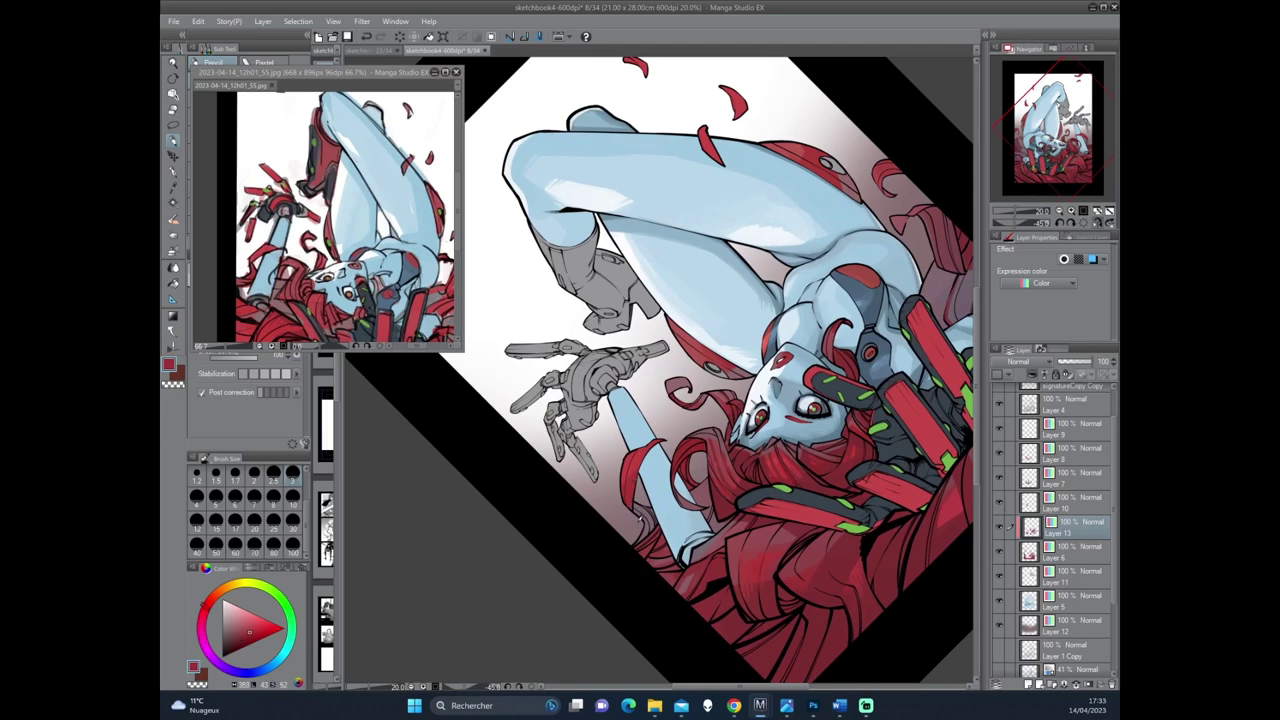
{"action": "left_click", "coordinate": [657, 422], "text": "alt"}
Reset the view rotation to upright and zoom in on the girl's face.
{"action": "key", "text": "ctrl+at"}
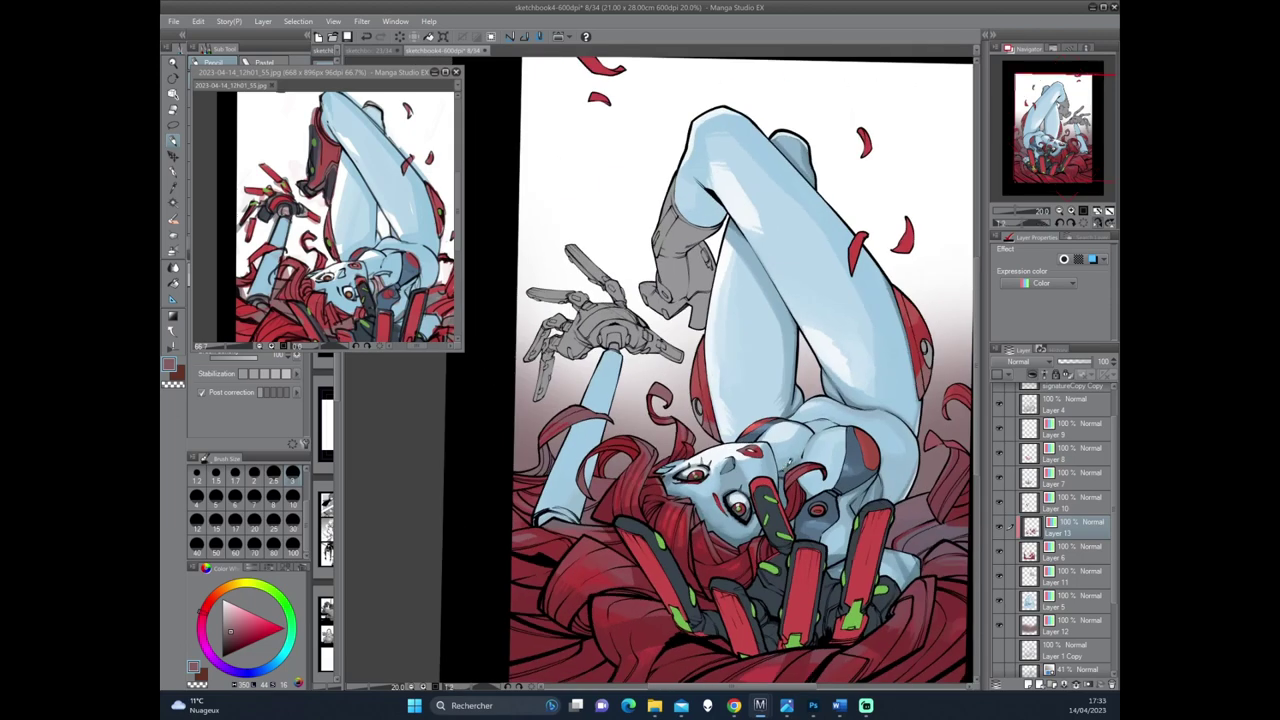
{"action": "key", "text": "asciicircum"}
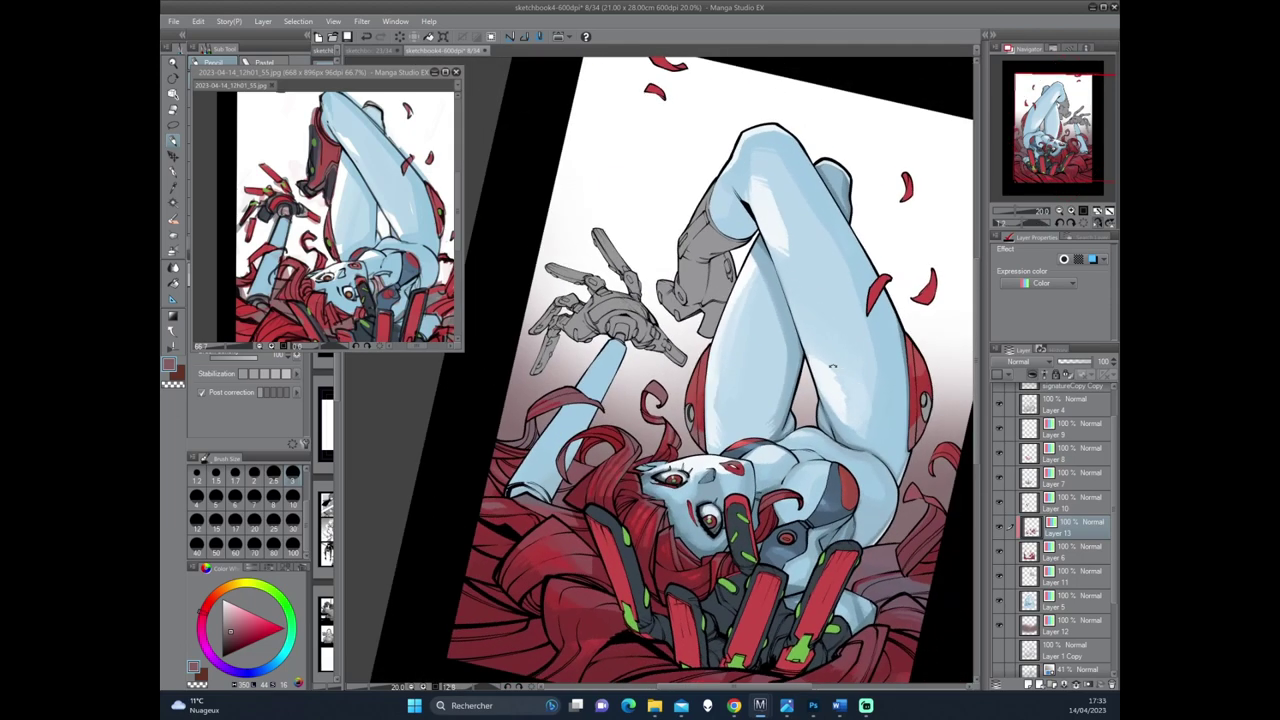
{"action": "key", "text": "ctrl+at"}
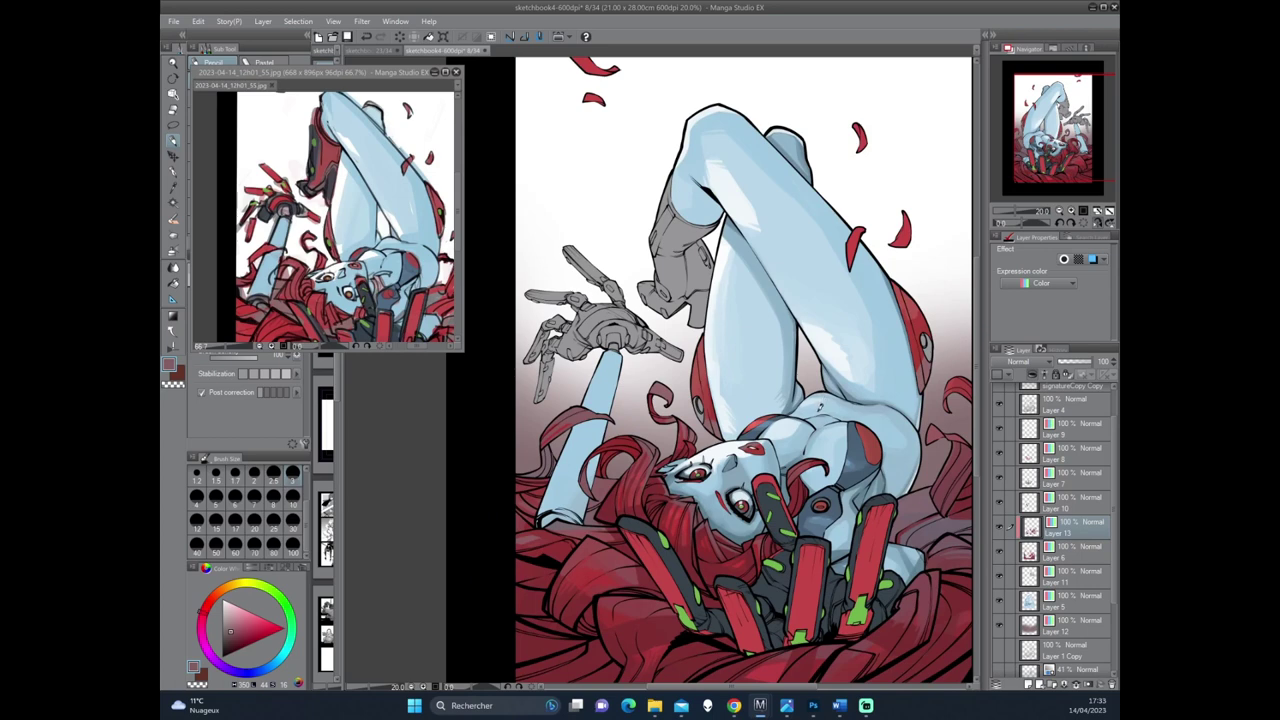
{"action": "left_click_drag", "start_coordinate": [818, 412], "coordinate": [782, 380]}
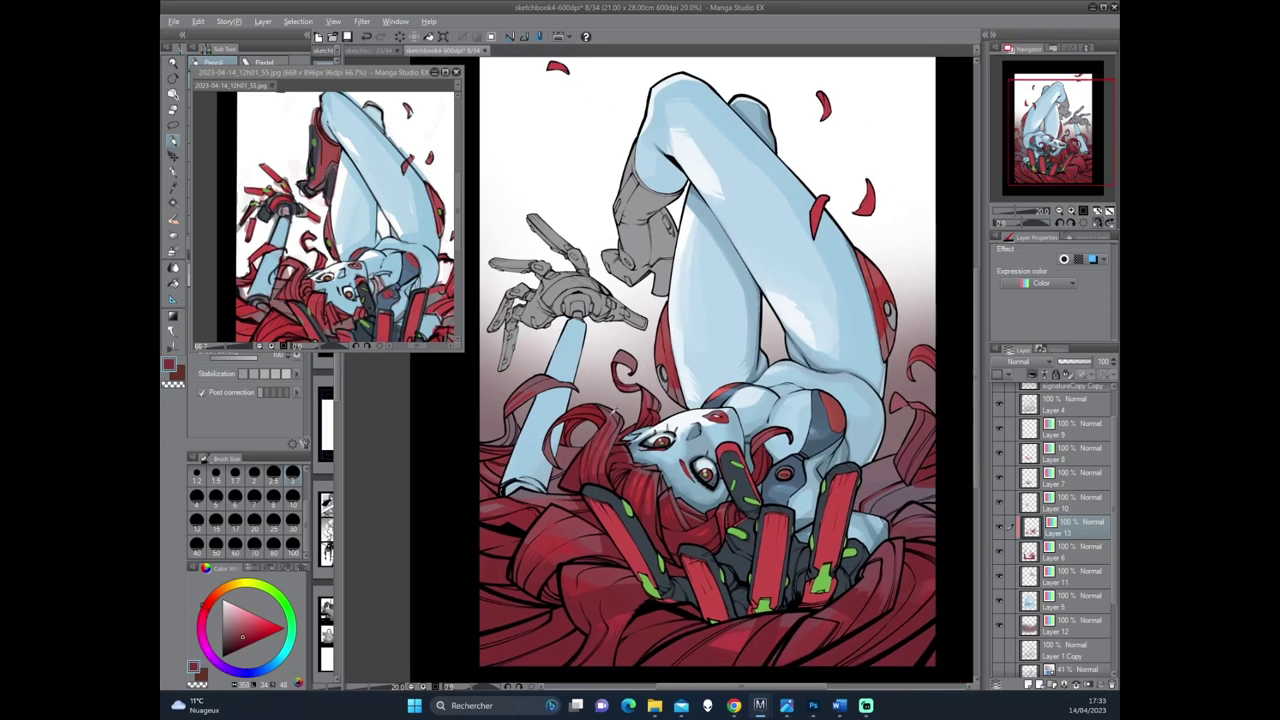
{"action": "left_click_drag", "start_coordinate": [618, 410], "coordinate": [757, 438]}
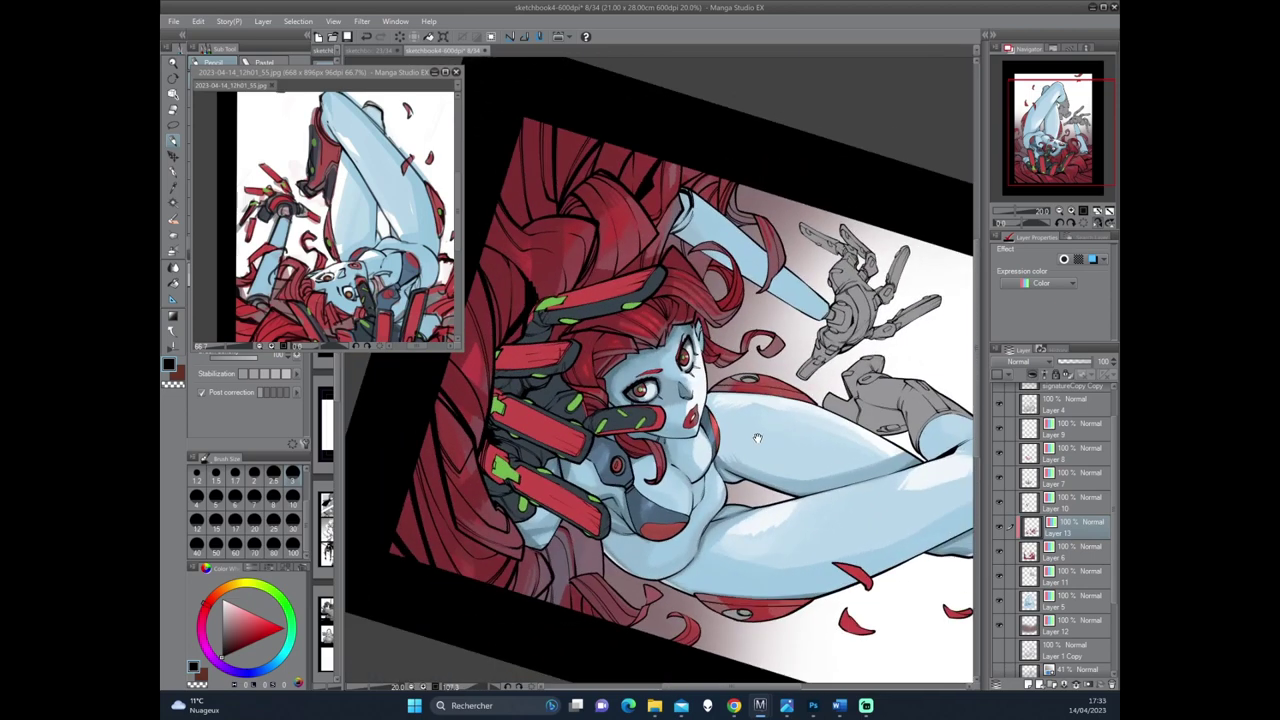
Sample darker reds from the hair while tilting the page toward it.
{"action": "left_click", "coordinate": [657, 337], "text": "alt"}
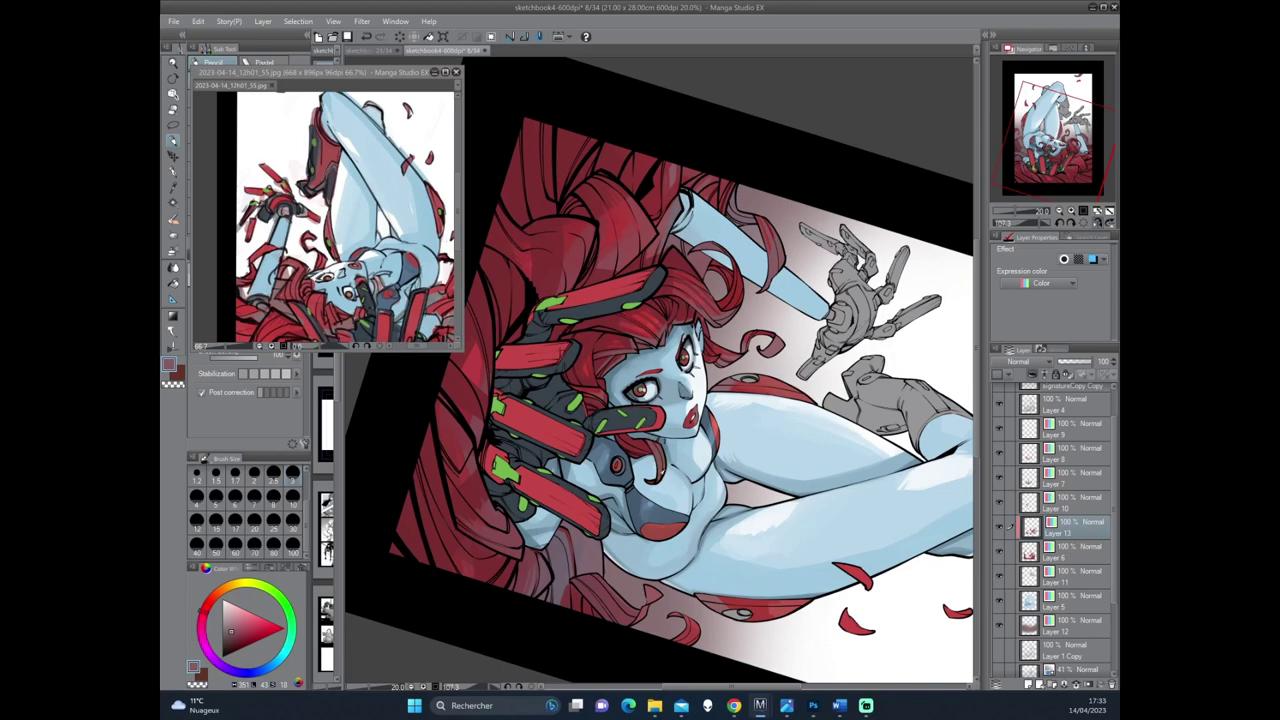
{"action": "mouse_move", "coordinate": [653, 476]}
{"action": "left_mouse_down"}
{"action": "mouse_move", "coordinate": [700, 420]}
{"action": "mouse_move", "coordinate": [760, 400]}
{"action": "mouse_move", "coordinate": [800, 420]}
{"action": "left_mouse_up"}
{"action": "left_click_drag", "start_coordinate": [628, 521], "coordinate": [760, 430]}
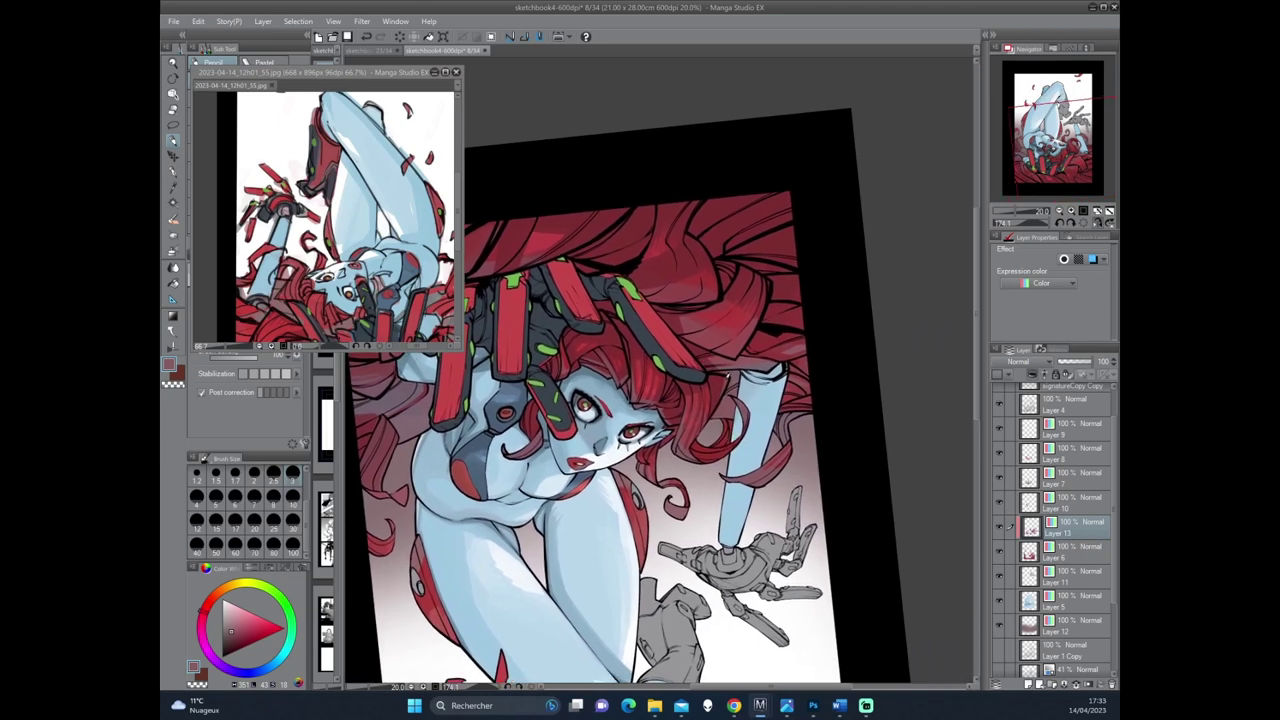
{"action": "left_click_drag", "start_coordinate": [783, 313], "coordinate": [714, 448]}
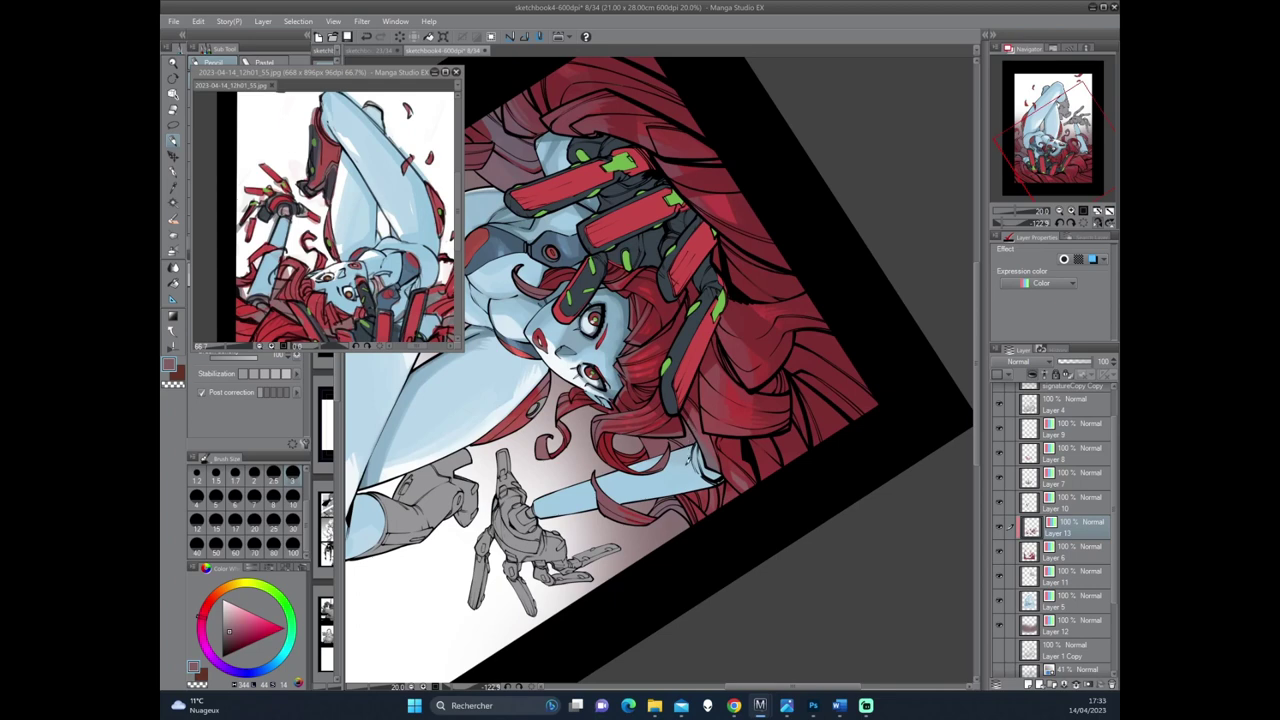
{"action": "left_click", "coordinate": [630, 386], "text": "alt"}
{"action": "key", "text": "^"}
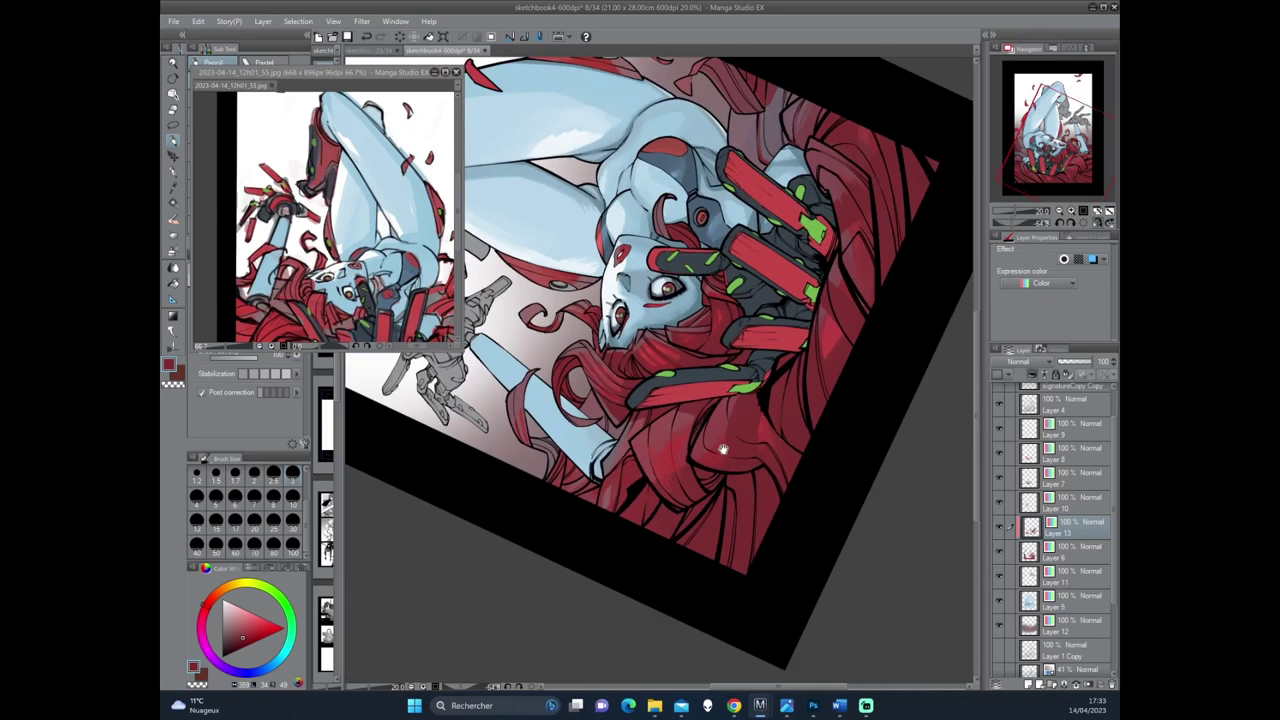
{"action": "key", "text": "^"}
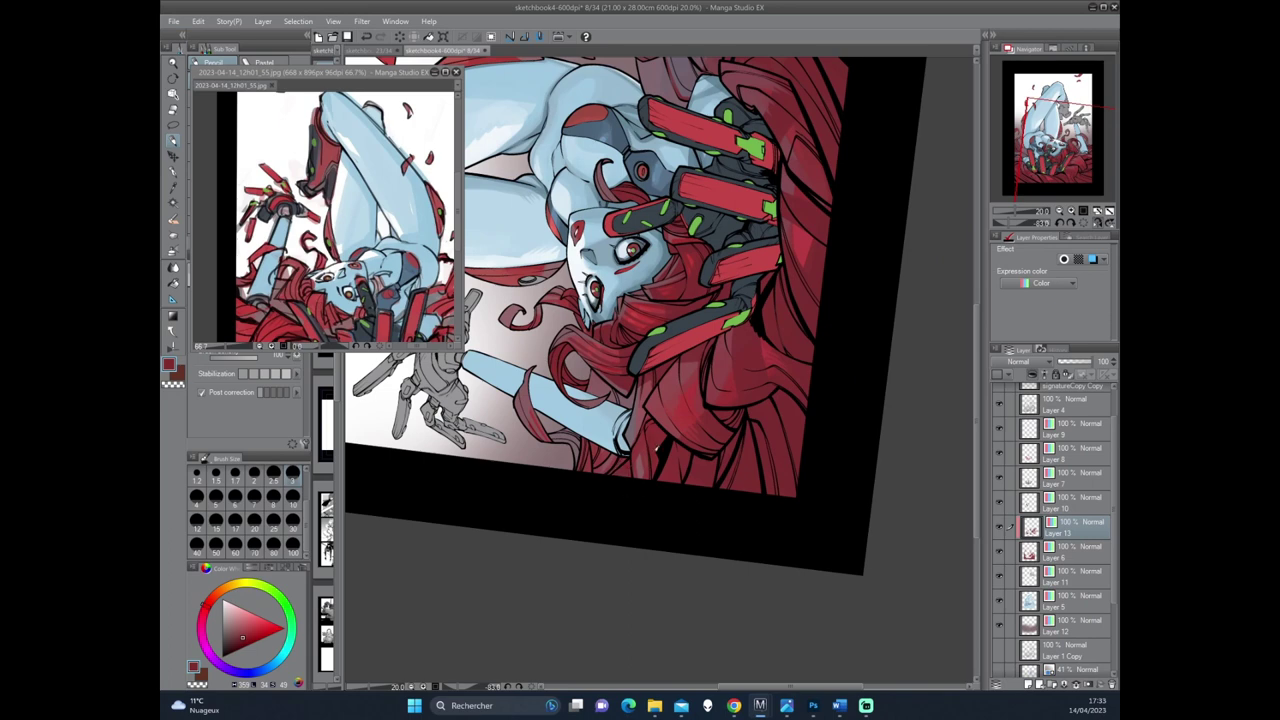
{"action": "left_click", "coordinate": [646, 425], "text": "alt"}
Pick a brighter red and rotate the page to work on the lower hair.
{"action": "scroll", "coordinate": [690, 440], "scroll_direction": "up", "scroll_amount": 2}
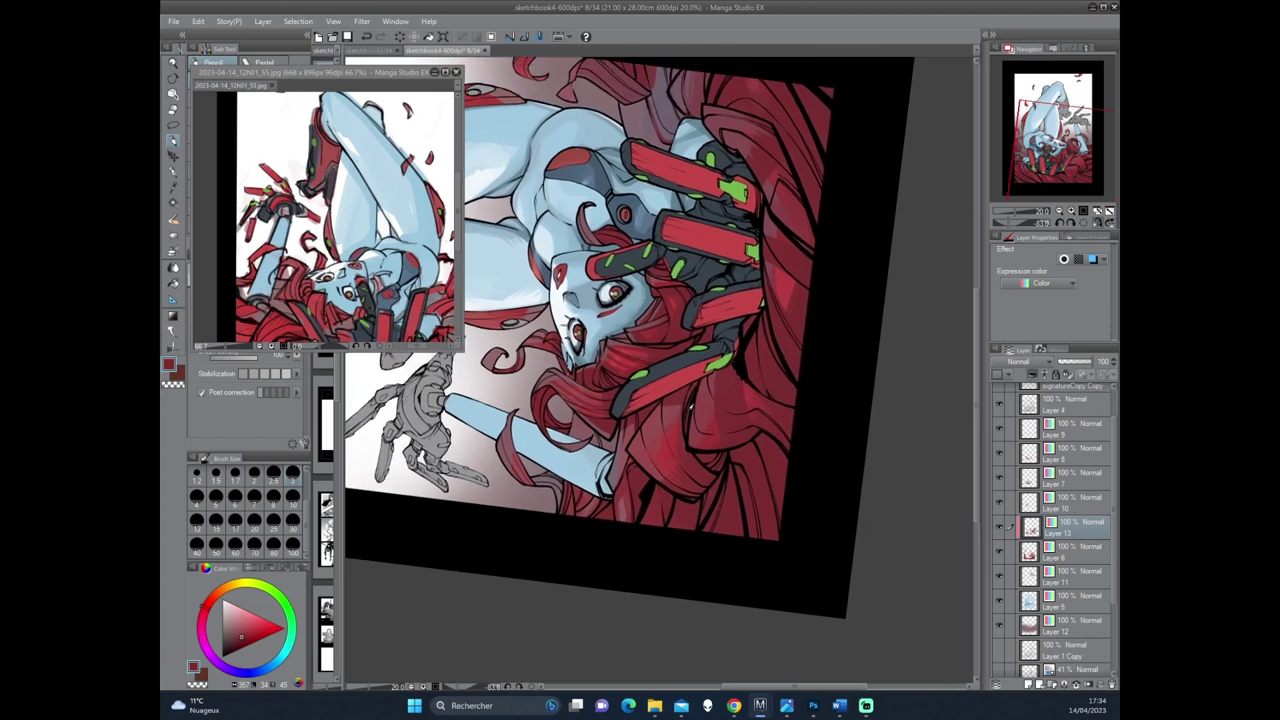
{"action": "left_click_drag", "start_coordinate": [688, 455], "coordinate": [763, 449]}
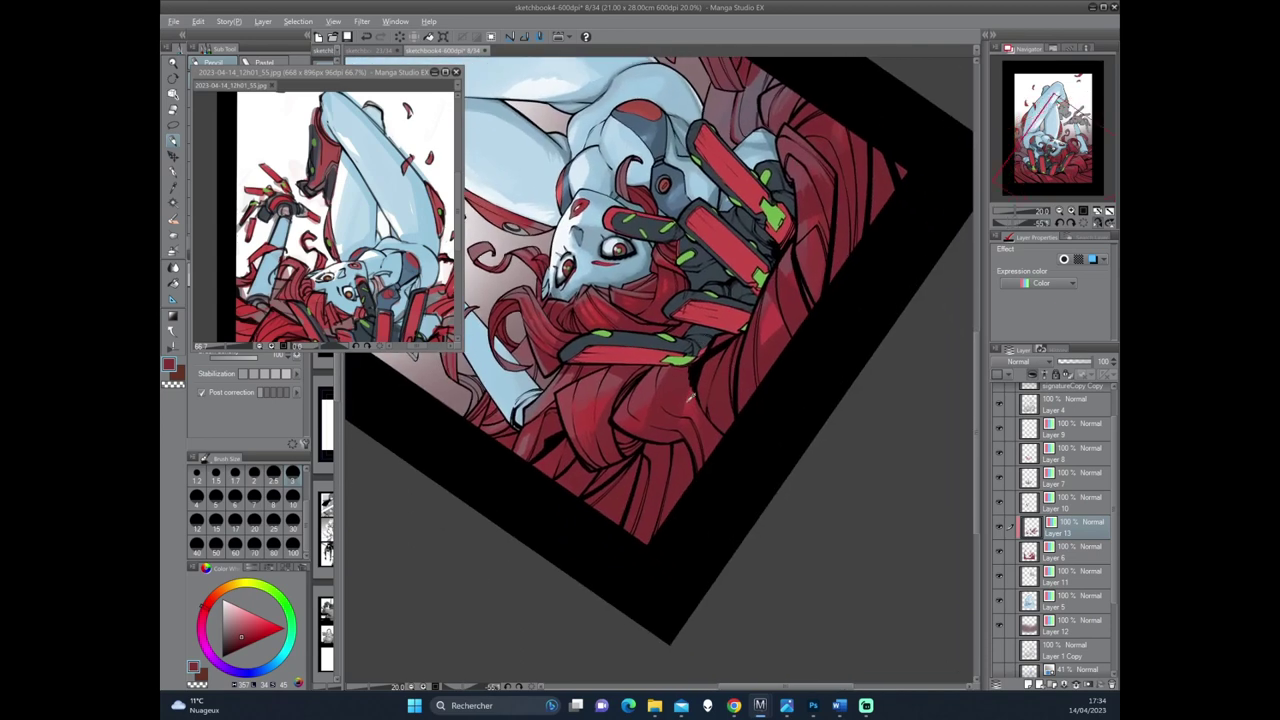
{"action": "left_click", "coordinate": [690, 390], "text": "alt"}
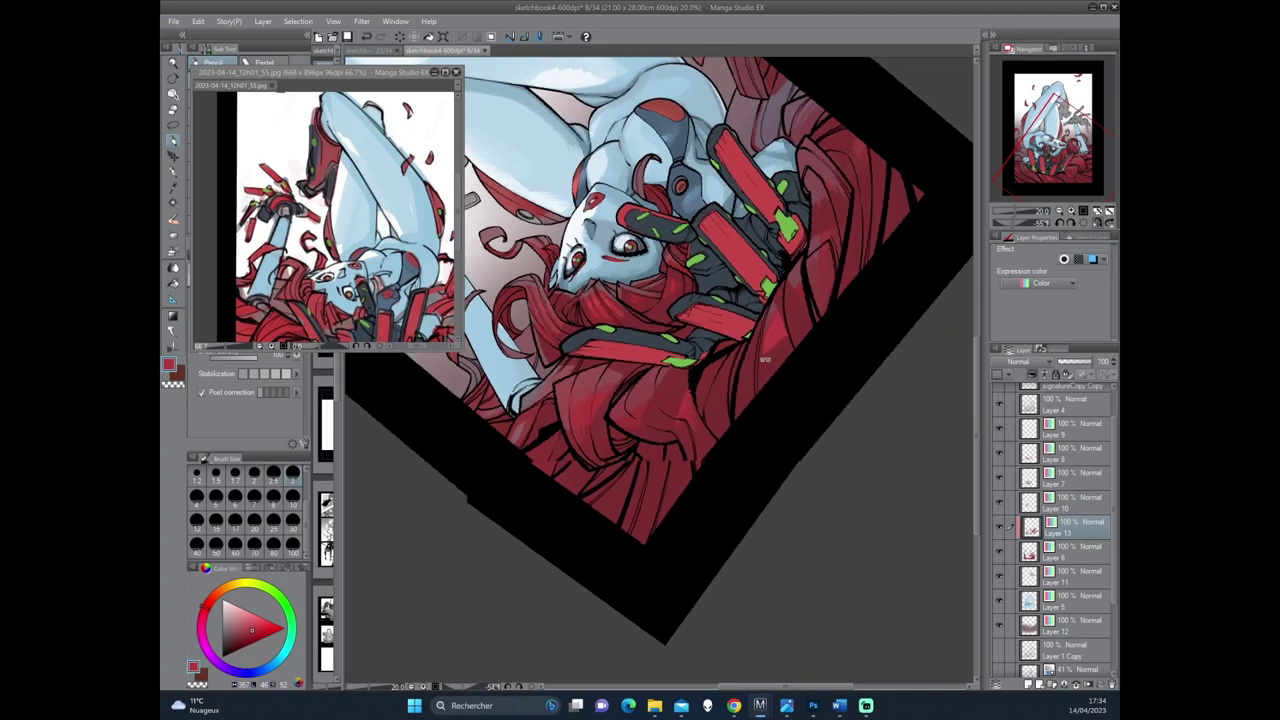
{"action": "left_click_drag", "start_coordinate": [690, 385], "coordinate": [656, 383]}
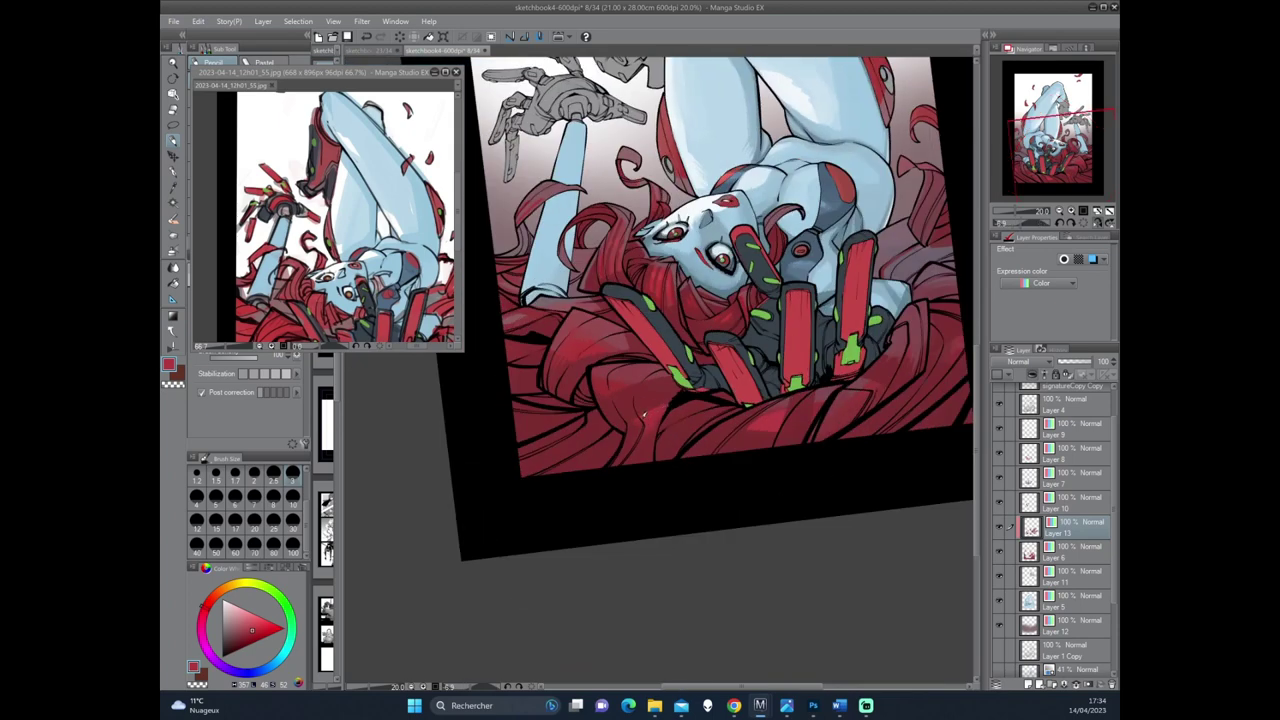
{"action": "left_click_drag", "start_coordinate": [644, 409], "coordinate": [665, 404]}
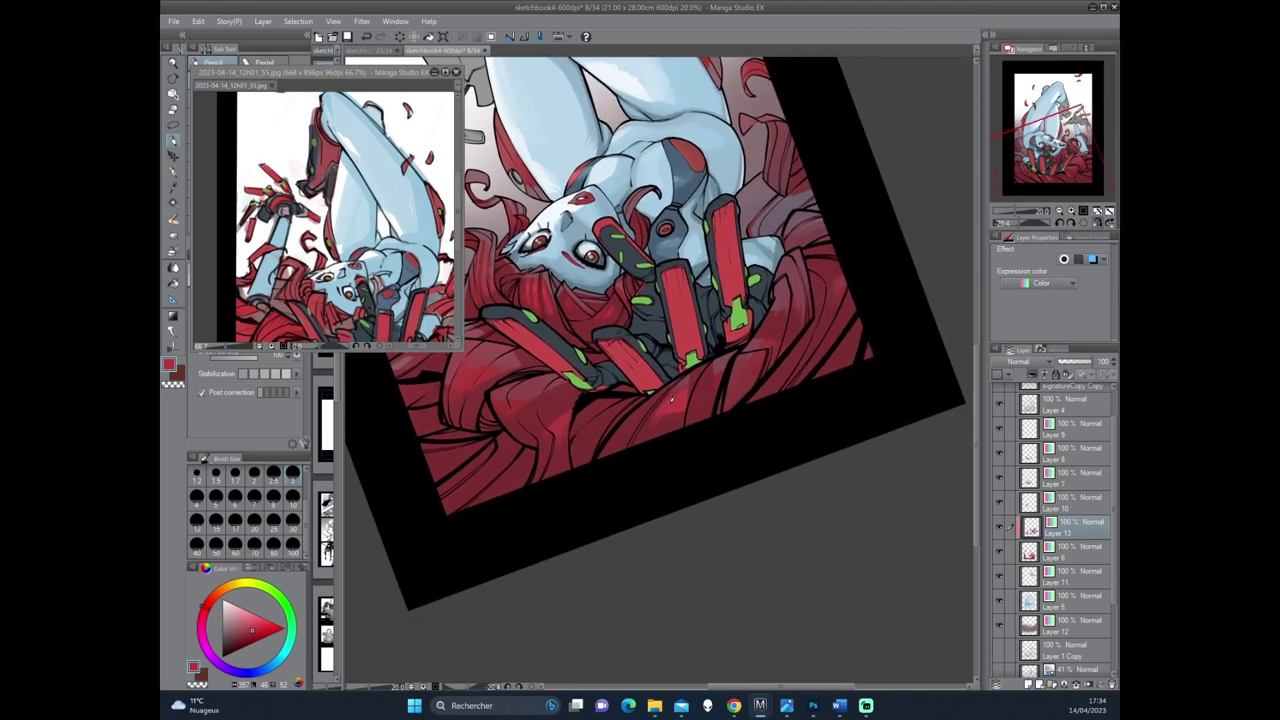
{"action": "left_click_drag", "start_coordinate": [825, 324], "coordinate": [846, 366]}
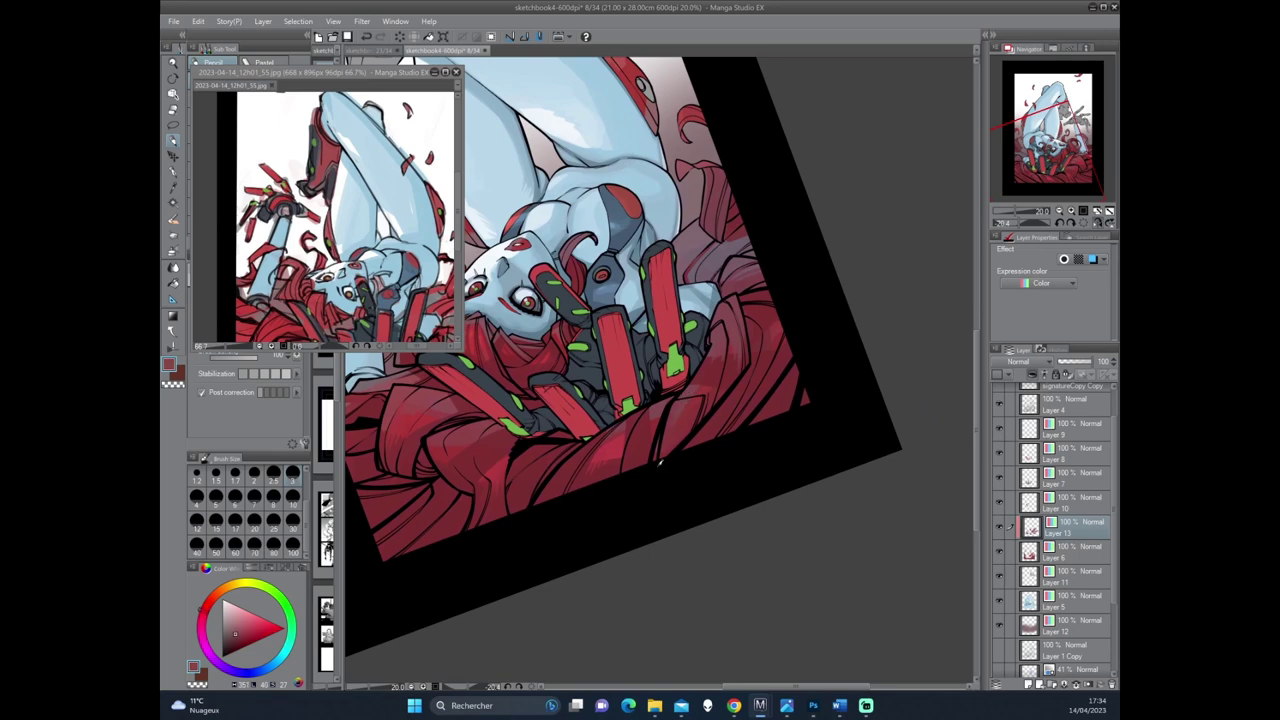
{"action": "left_click_drag", "start_coordinate": [660, 462], "coordinate": [640, 492]}
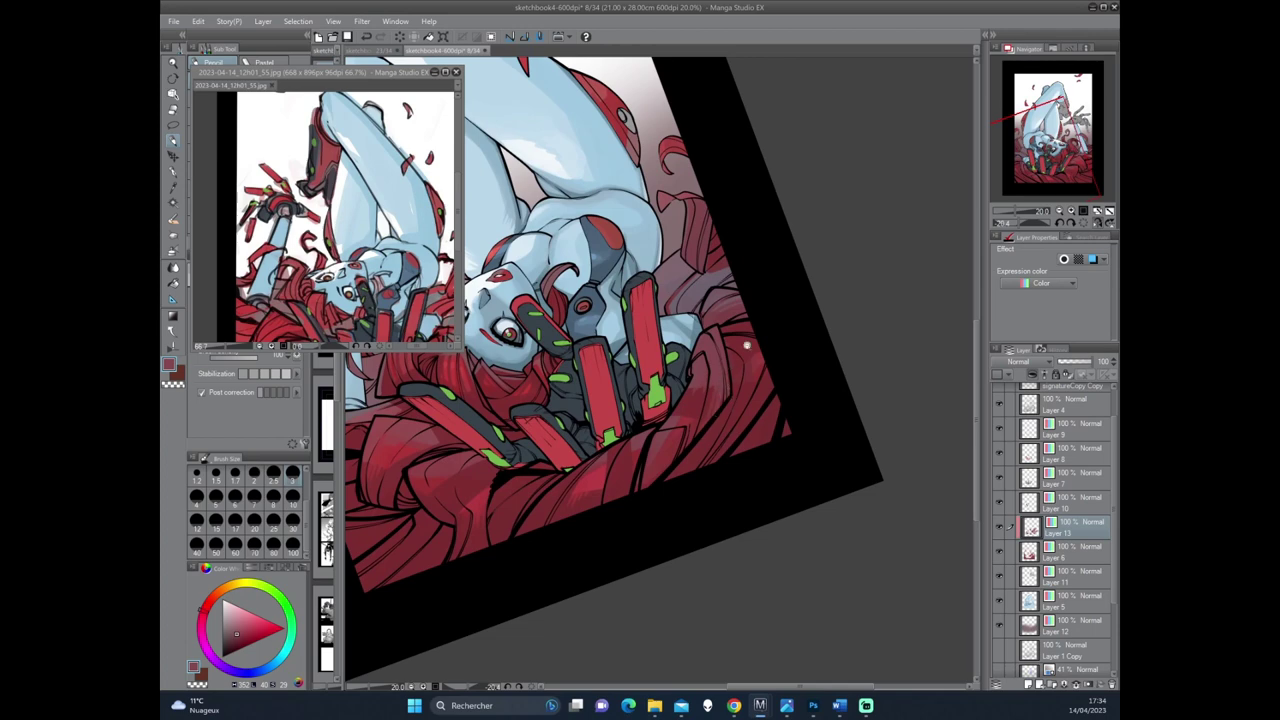
{"action": "left_click_drag", "start_coordinate": [728, 378], "coordinate": [748, 452]}
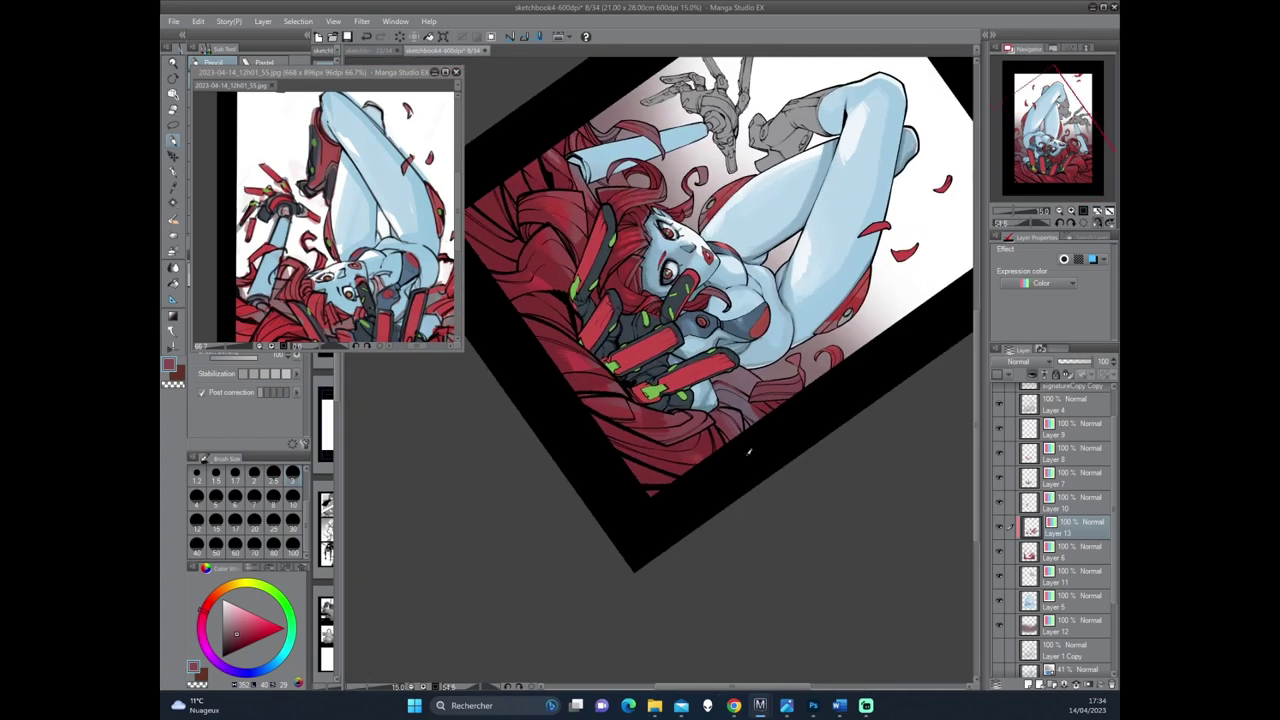
{"action": "left_click_drag", "start_coordinate": [752, 328], "coordinate": [752, 370]}
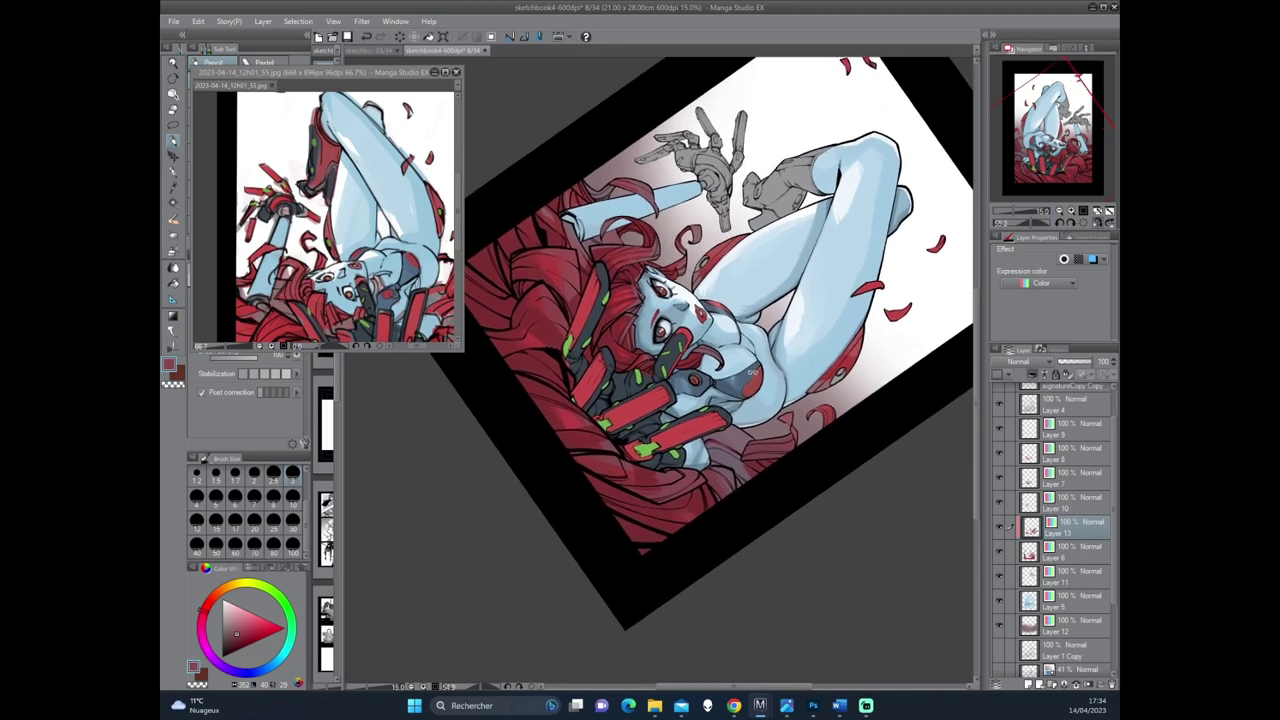
Reset the view upright, centre the whole illustration, and save it with Ctrl+S.
{"action": "key", "text": "ctrl+@"}
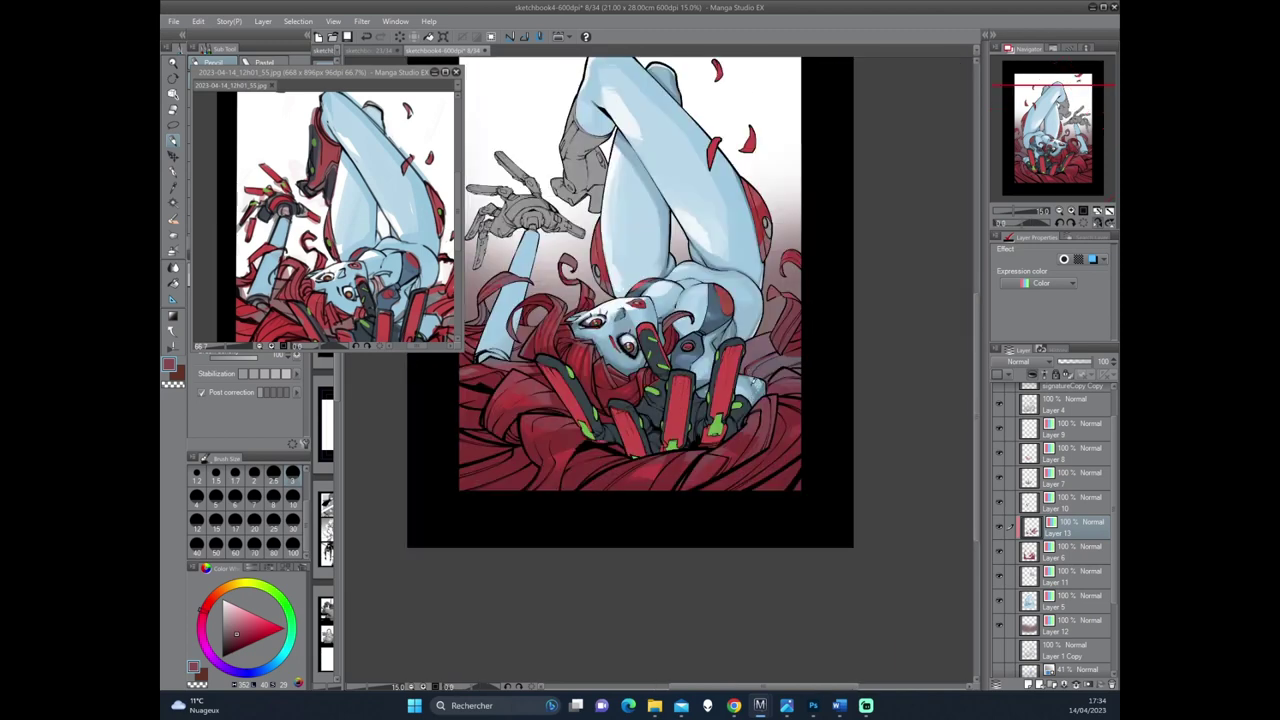
{"action": "left_click_drag", "start_coordinate": [736, 341], "coordinate": [800, 397]}
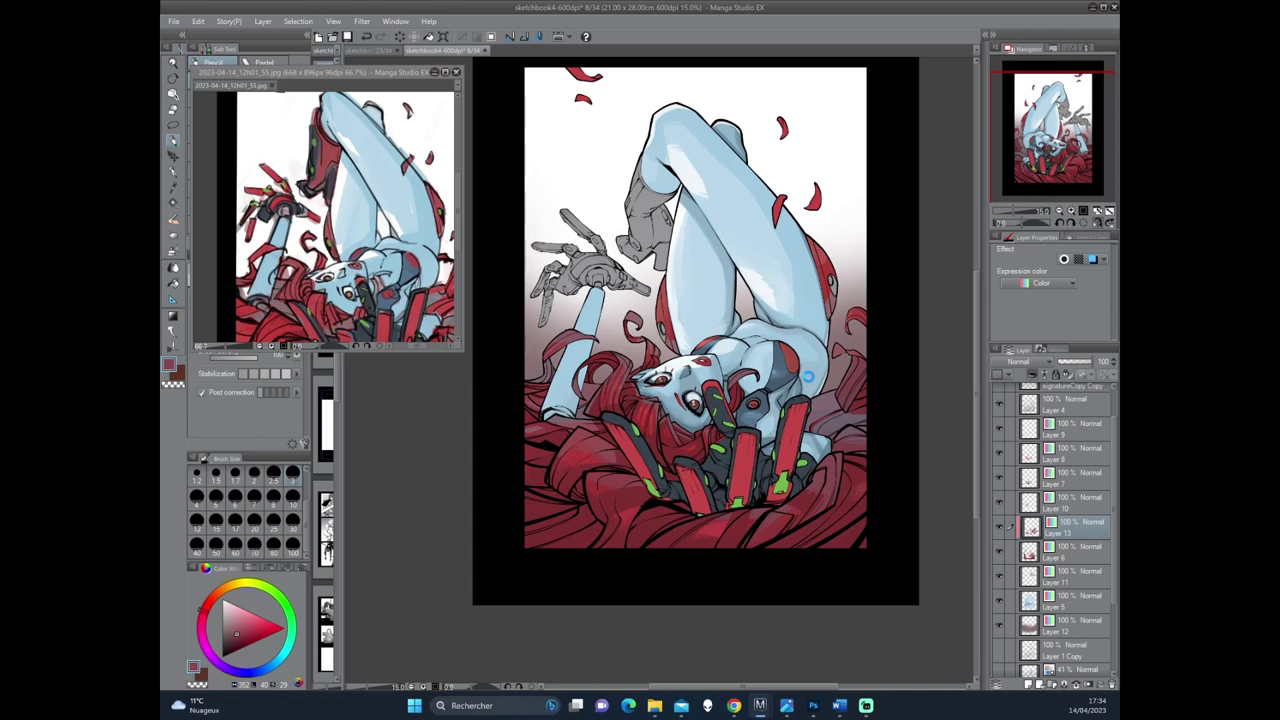
{"action": "key", "text": "ctrl+s"}
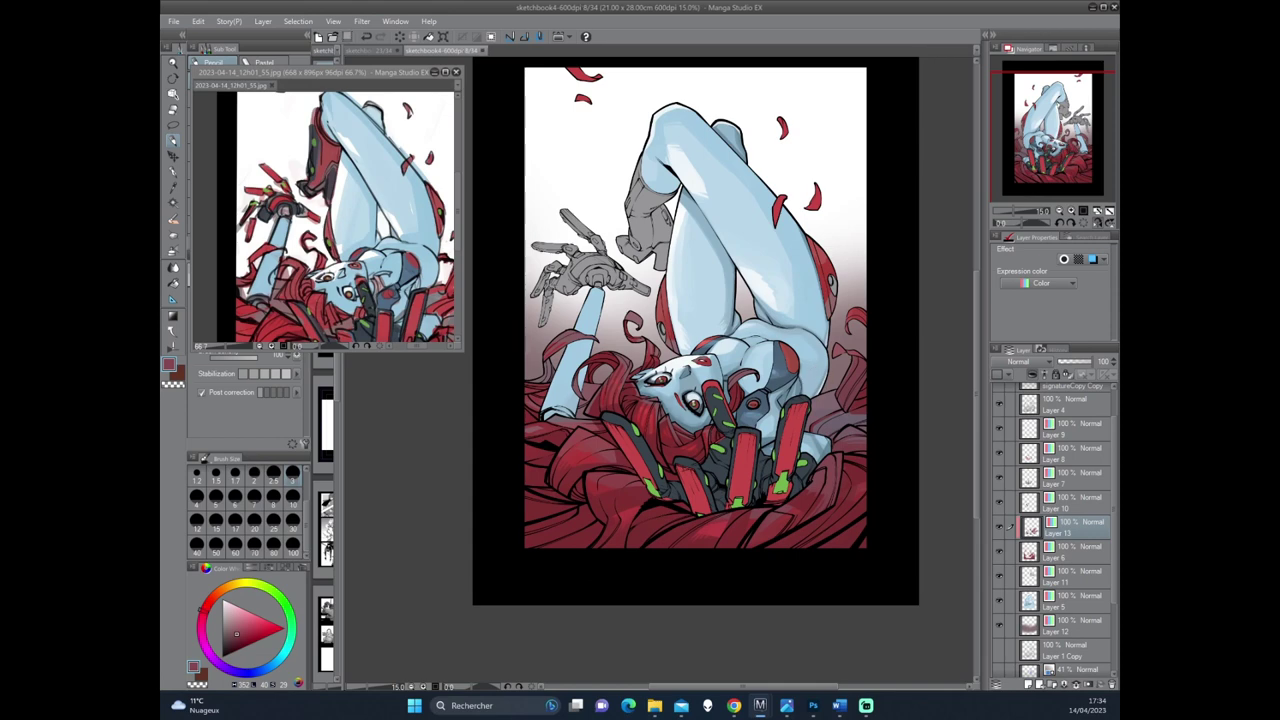